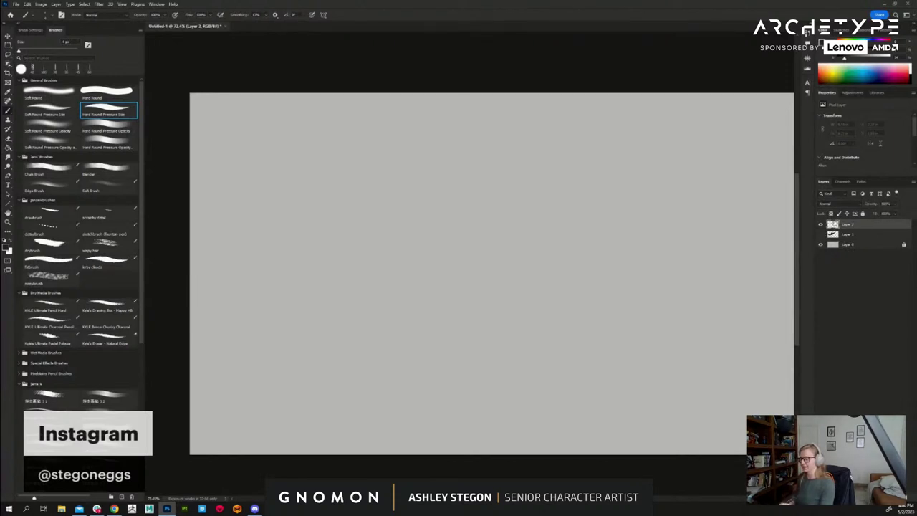
left_click_drag(708, 313, 659, 319)
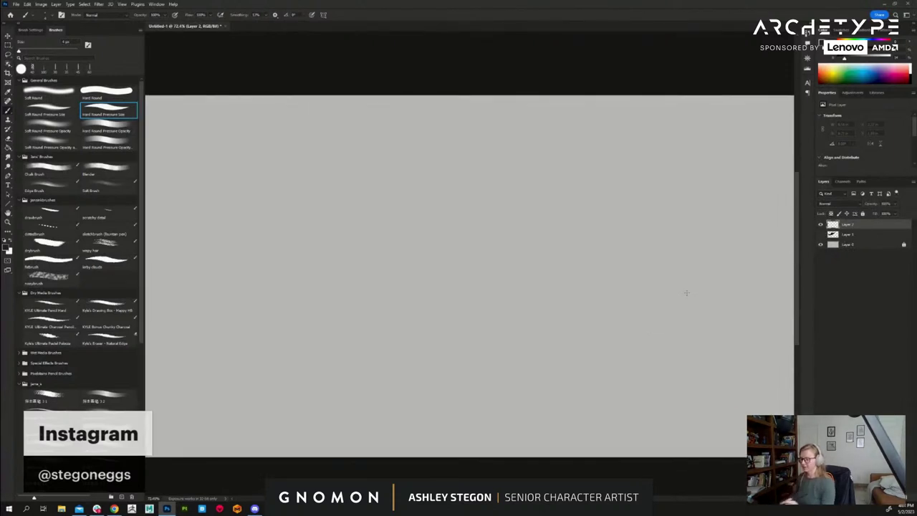
scroll(574, 319, "down", 2)
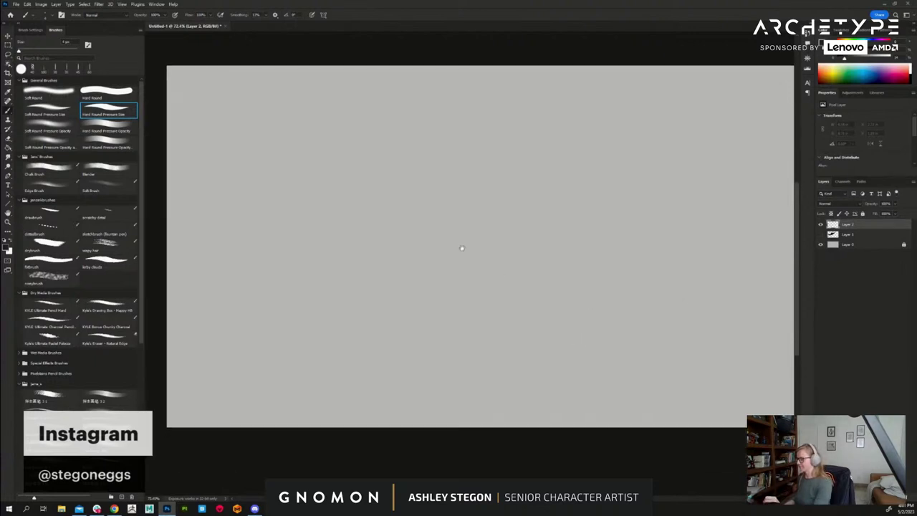
scroll(452, 229, "down", 2)
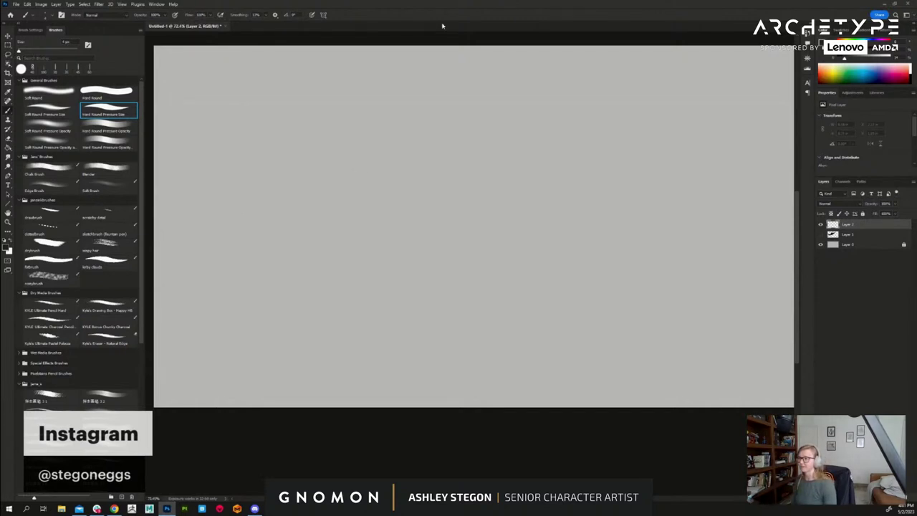
- Bring the reference image board over the blank canvas and enlarge its window
left_click_drag(526, 0, 445, 46)
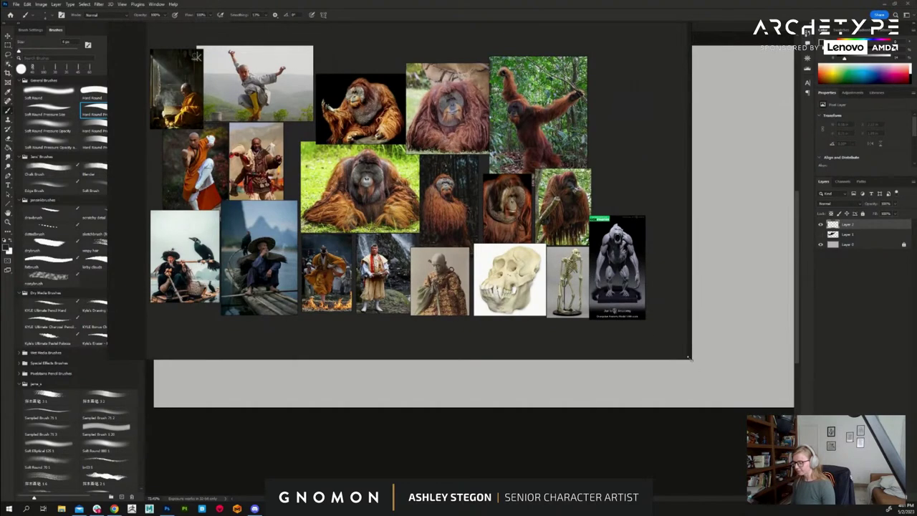
left_click_drag(691, 359, 852, 466)
left_click_drag(557, 265, 625, 328)
- Examine the orangutan, monk, fisherman and skeleton reference photos on the board, and move the board off the canvas
scroll(625, 328, "up", 2)
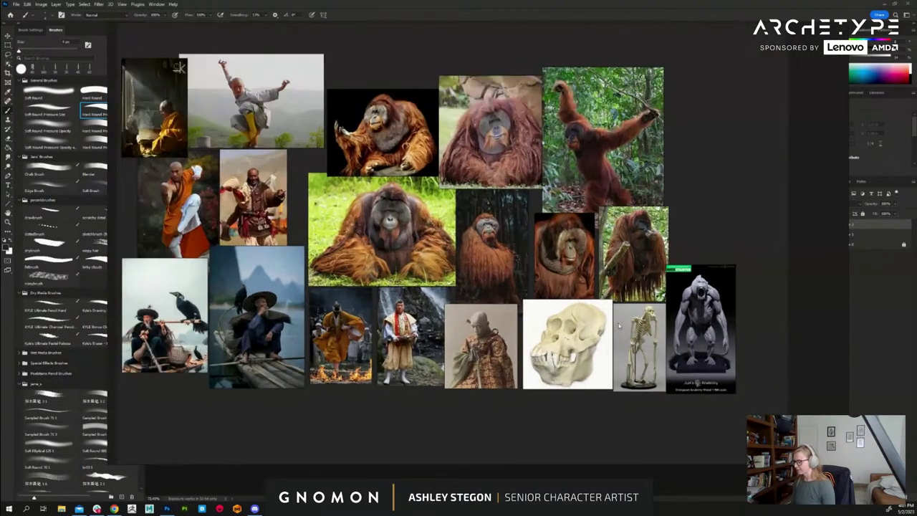
left_click_drag(539, 278, 618, 295)
scroll(614, 309, "up", 2)
scroll(610, 302, "down", 2)
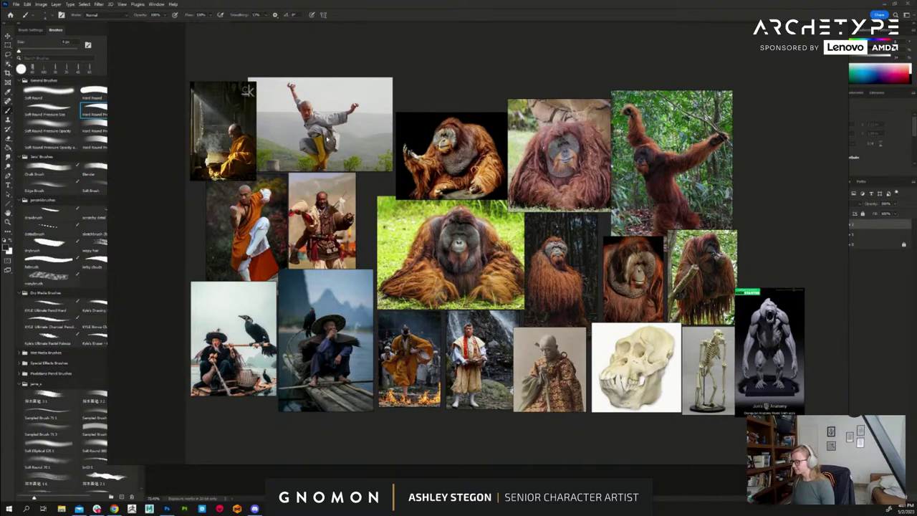
scroll(322, 135, "up", 2)
left_click_drag(627, 236, 553, 194)
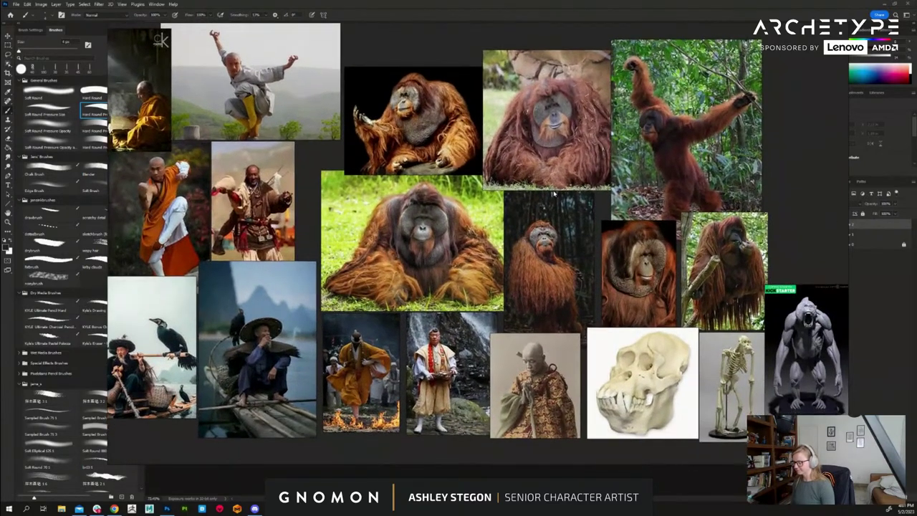
scroll(515, 252, "up", 1)
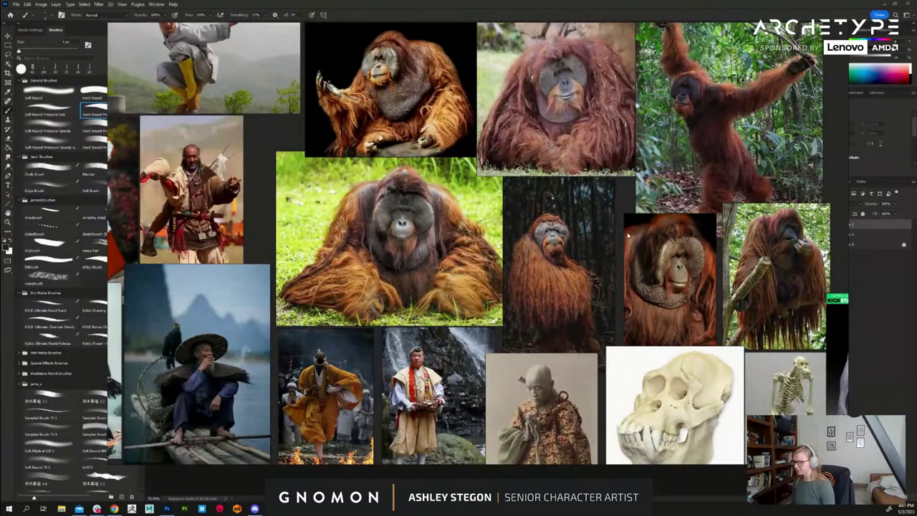
left_click_drag(627, 236, 592, 244)
scroll(589, 255, "down", 1)
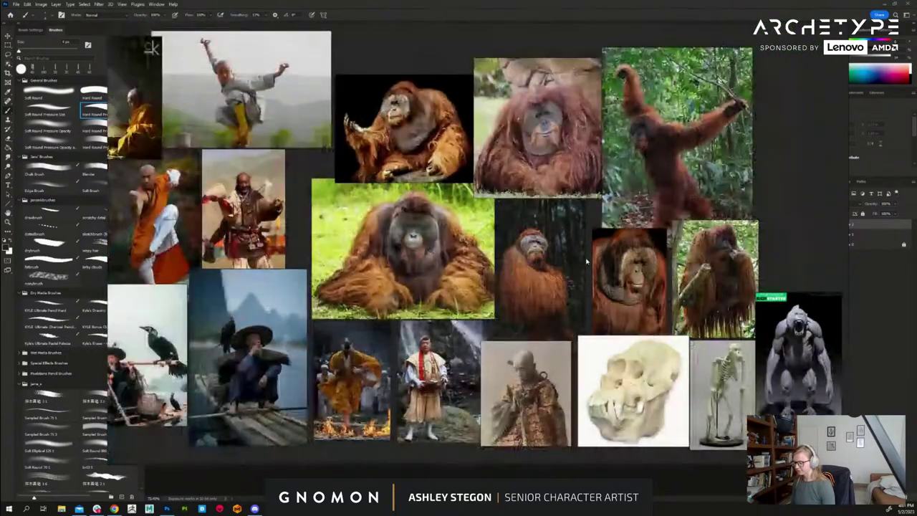
scroll(579, 275, "down", 1)
scroll(565, 302, "up", 1)
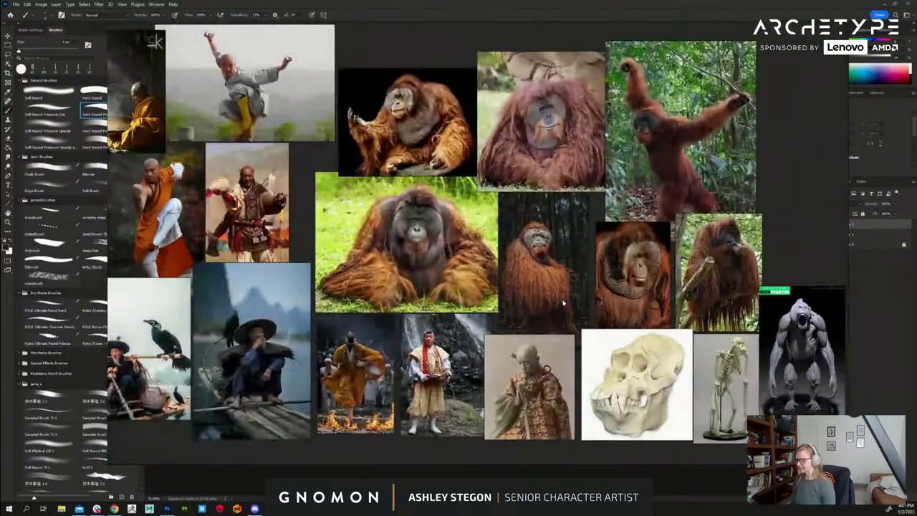
left_click_drag(565, 302, 579, 0)
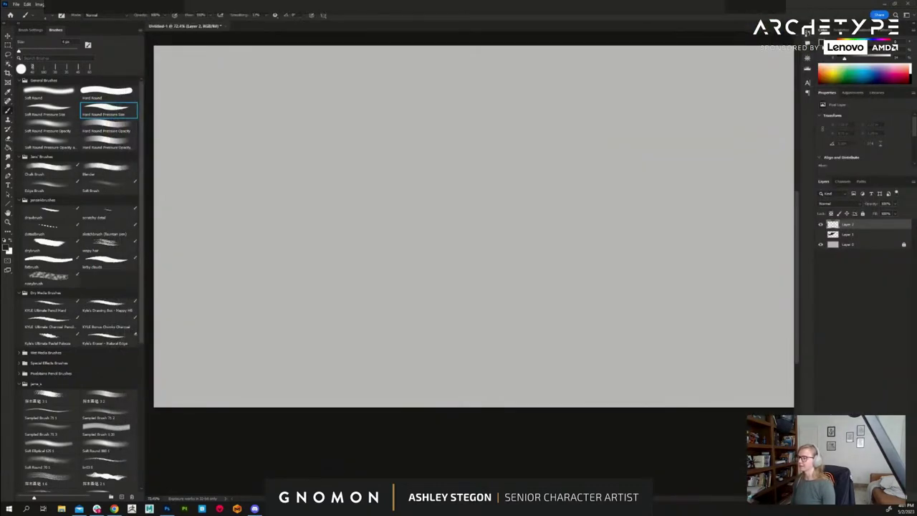
mouse_move(459, 50)
left_mouse_down()
mouse_move(562, 44)
mouse_move(574, 0)
left_mouse_up()
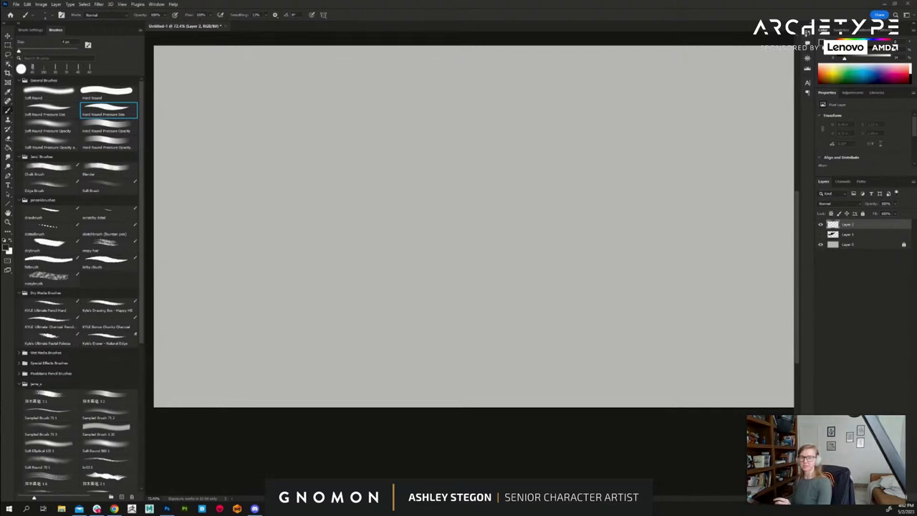
left_click(822, 224)
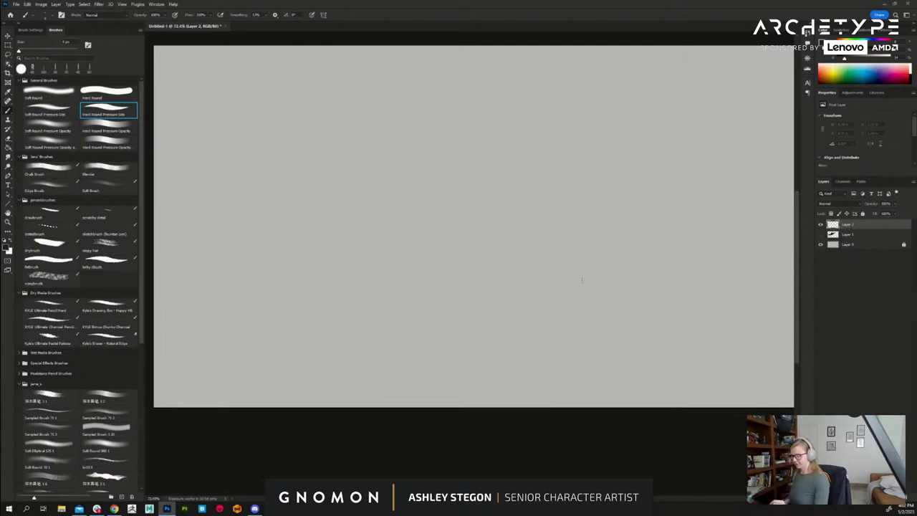
left_click_drag(577, 266, 595, 293)
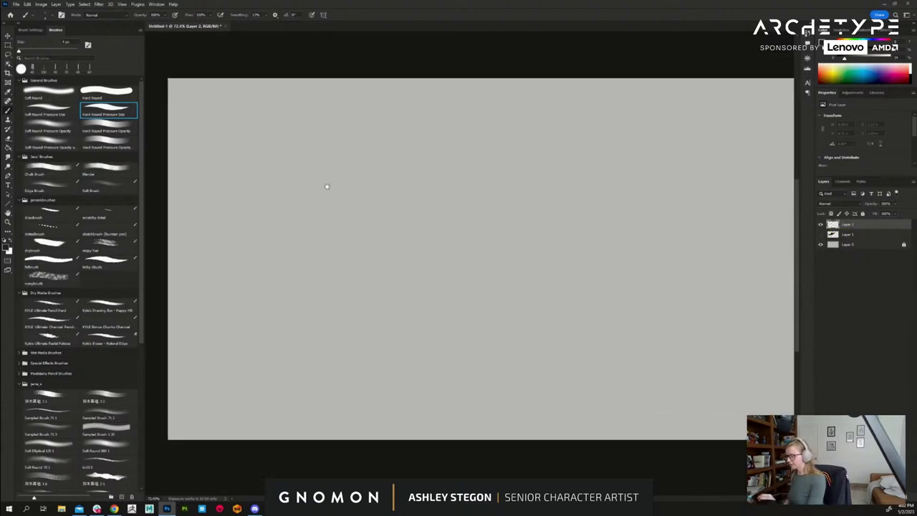
mouse_move(326, 187)
left_mouse_down()
mouse_move(352, 198)
mouse_move(438, 170)
mouse_move(433, 164)
left_mouse_up()
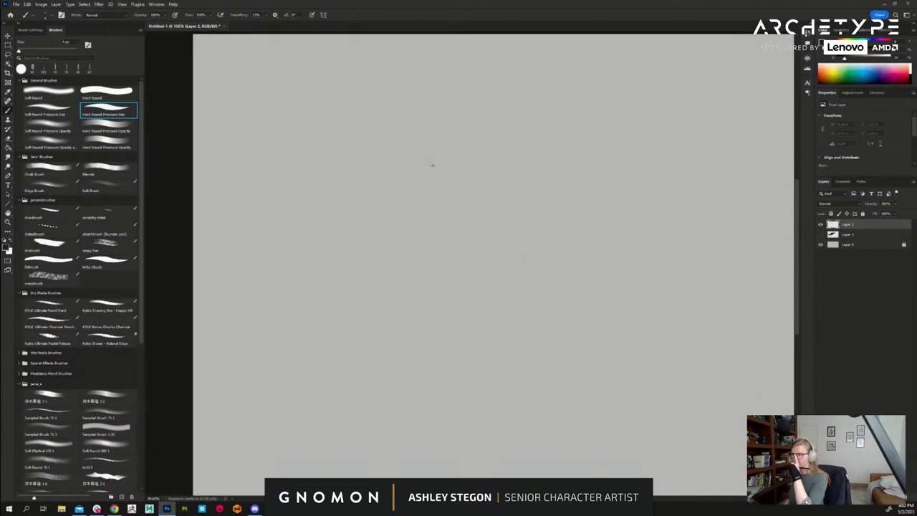
mouse_move(423, 161)
left_mouse_down()
mouse_move(431, 176)
mouse_move(438, 164)
left_mouse_up()
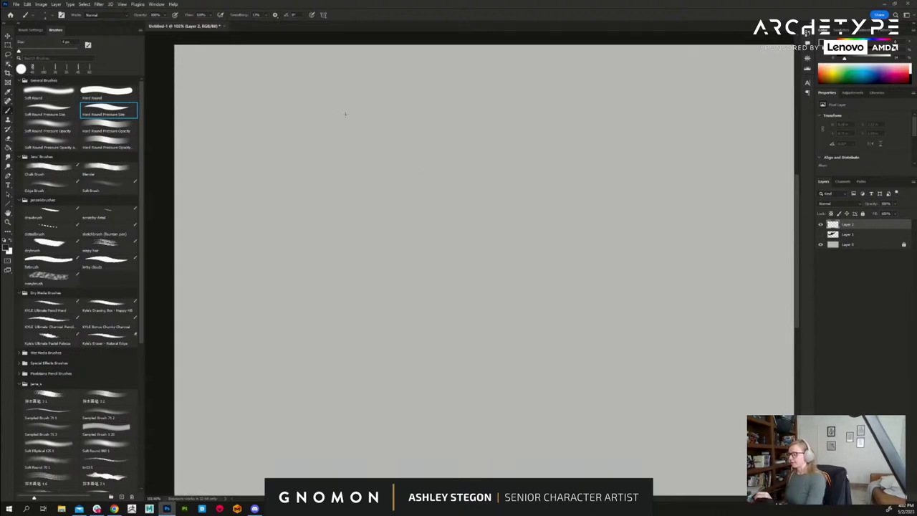
left_click_drag(326, 136, 392, 134)
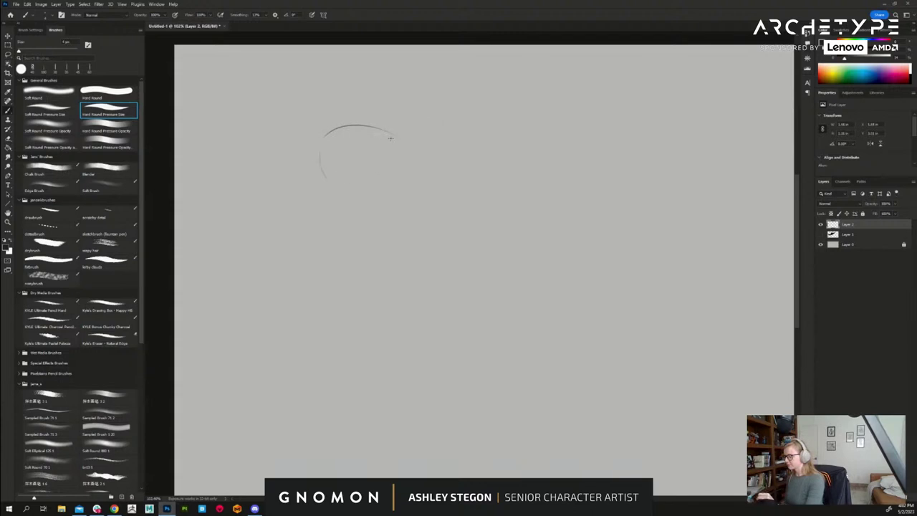
key("ctrl+z")
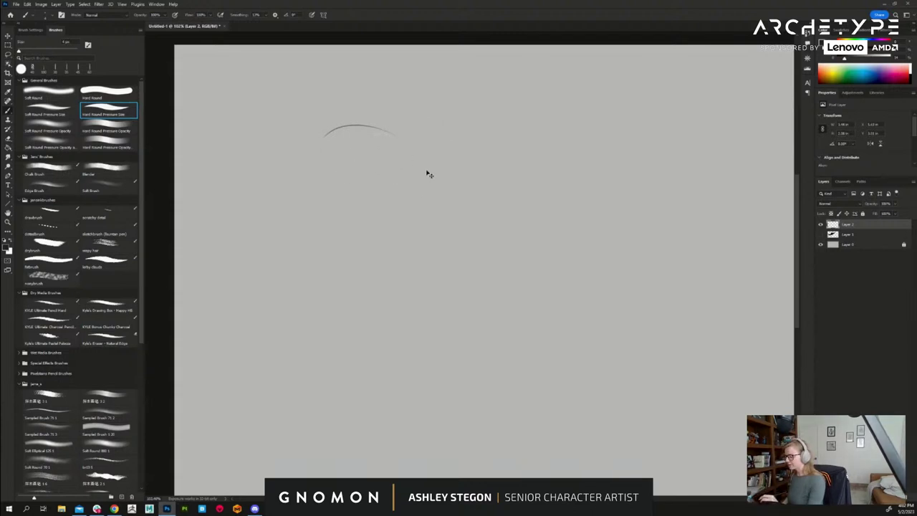
key("ctrl+z")
- Sketch the orangutan's round head with muzzle and cheek pads in the canvas's upper-left area, plus a tapered beard shape below the face
mouse_move(357, 143)
left_mouse_down()
mouse_move(393, 136)
mouse_move(410, 161)
mouse_move(404, 192)
left_mouse_up()
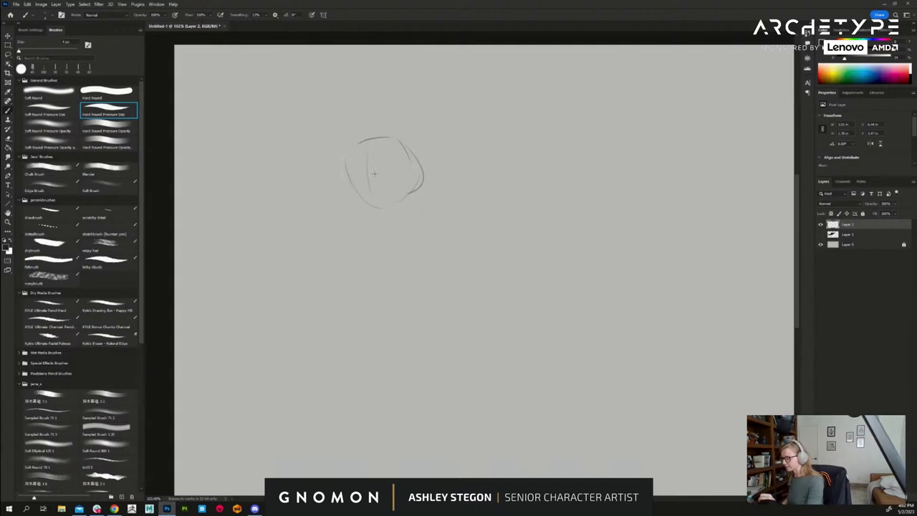
mouse_move(374, 174)
left_mouse_down()
mouse_move(375, 196)
mouse_move(362, 212)
mouse_move(389, 198)
mouse_move(357, 183)
mouse_move(377, 157)
mouse_move(381, 166)
mouse_move(359, 176)
mouse_move(367, 181)
left_mouse_up()
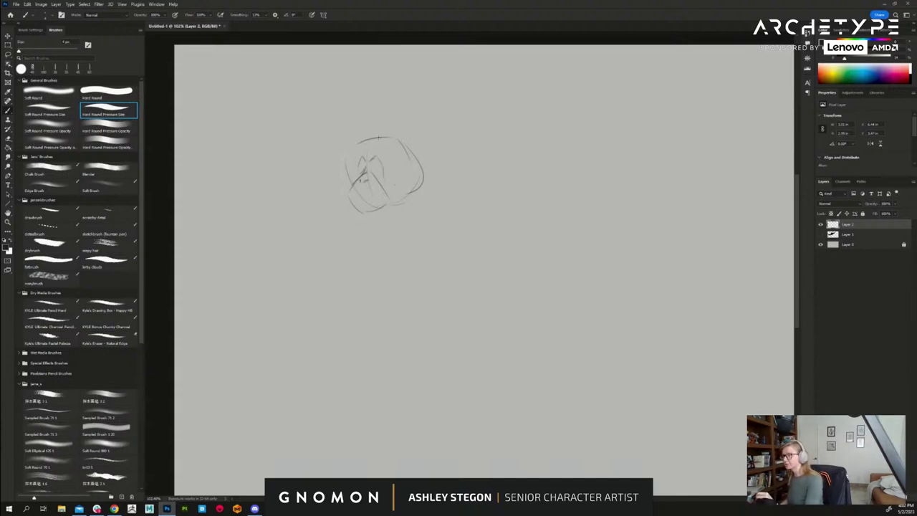
mouse_move(385, 134)
left_mouse_down()
mouse_move(412, 202)
mouse_move(362, 140)
mouse_move(341, 157)
mouse_move(348, 151)
mouse_move(340, 173)
left_mouse_up()
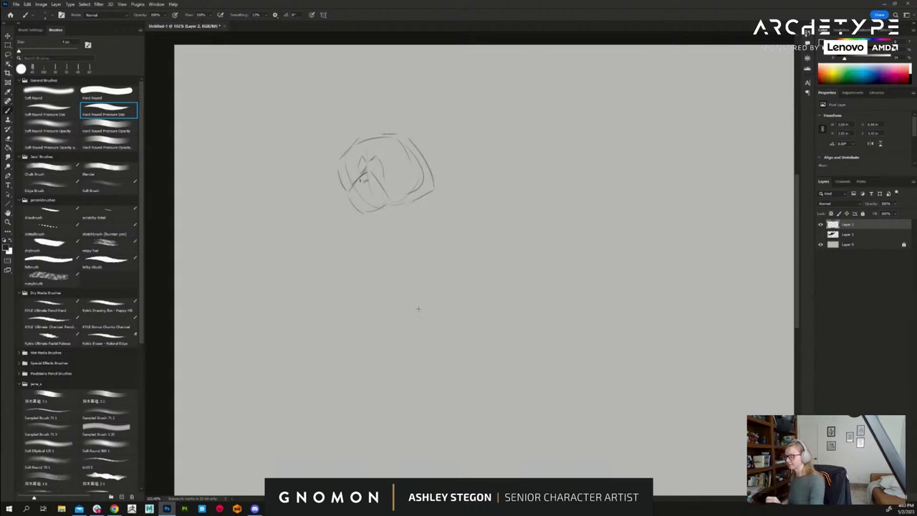
mouse_move(343, 205)
left_mouse_down()
mouse_move(364, 248)
mouse_move(346, 215)
left_mouse_up()
left_click_drag(380, 270, 439, 233)
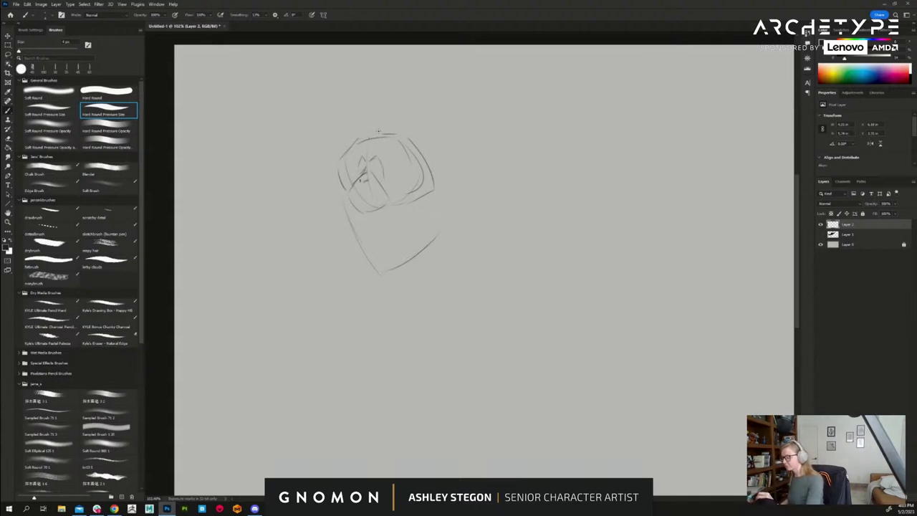
- Outline the domed crown running down into the sloping shoulder, and reinforce both sides of the beard shape
mouse_move(363, 138)
left_mouse_down()
mouse_move(403, 112)
mouse_move(418, 113)
left_mouse_up()
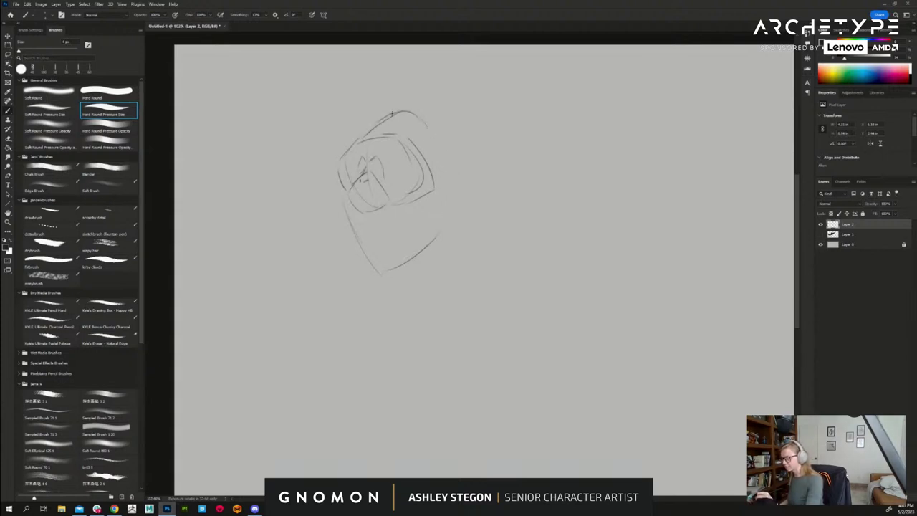
mouse_move(367, 133)
left_mouse_down()
mouse_move(393, 110)
mouse_move(495, 173)
left_mouse_up()
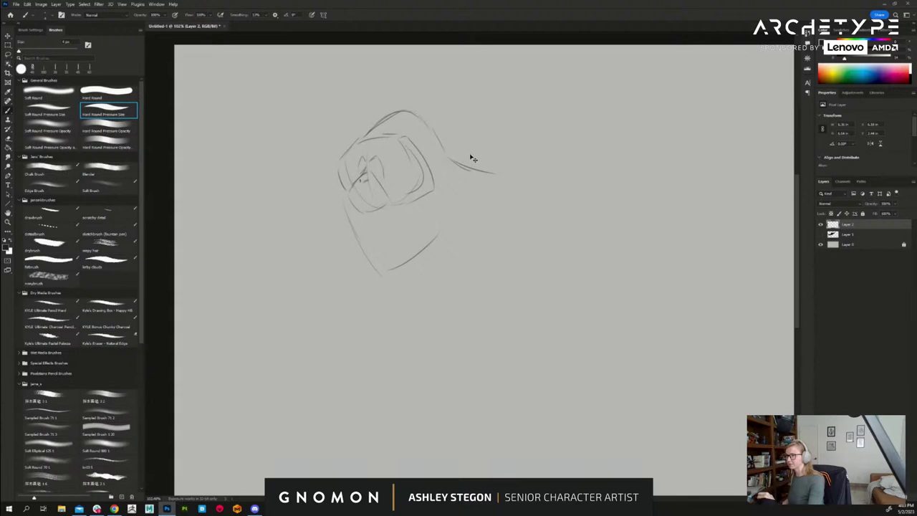
left_click_drag(453, 158, 501, 175)
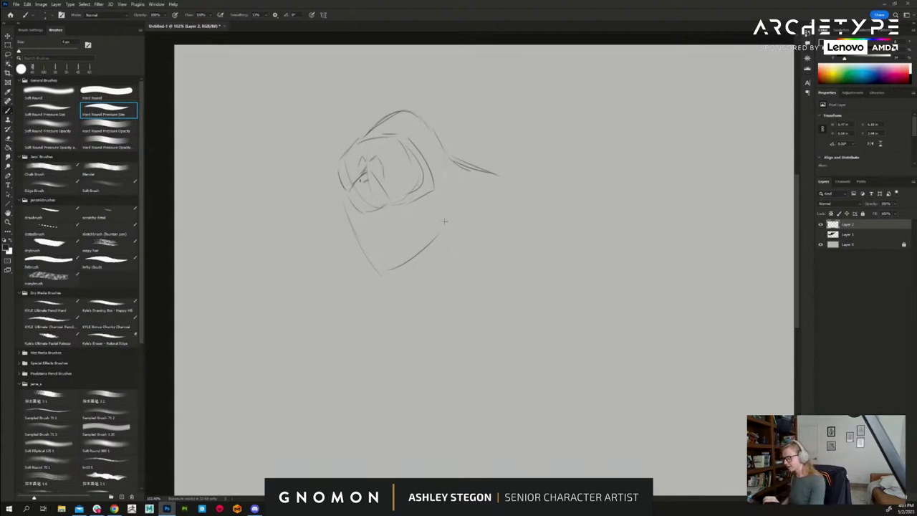
left_click_drag(455, 205, 410, 256)
left_click_drag(343, 203, 371, 267)
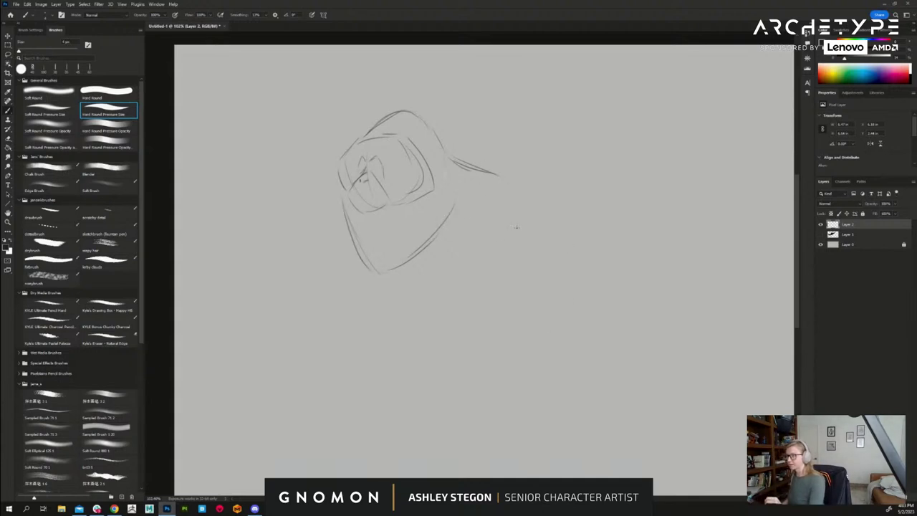
- Sketch both shoulders' outer contours and the near arm bent at the elbow, with a shaggy forearm reaching forward
mouse_move(498, 175)
left_mouse_down()
mouse_move(511, 294)
mouse_move(528, 293)
mouse_move(482, 284)
mouse_move(524, 293)
mouse_move(528, 282)
left_mouse_up()
scroll(541, 287, "down", 2)
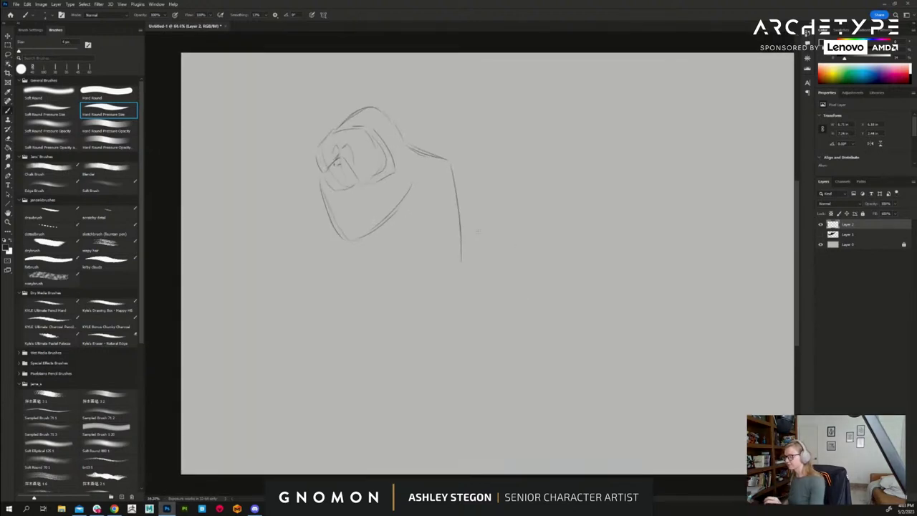
left_click_drag(315, 161, 290, 204)
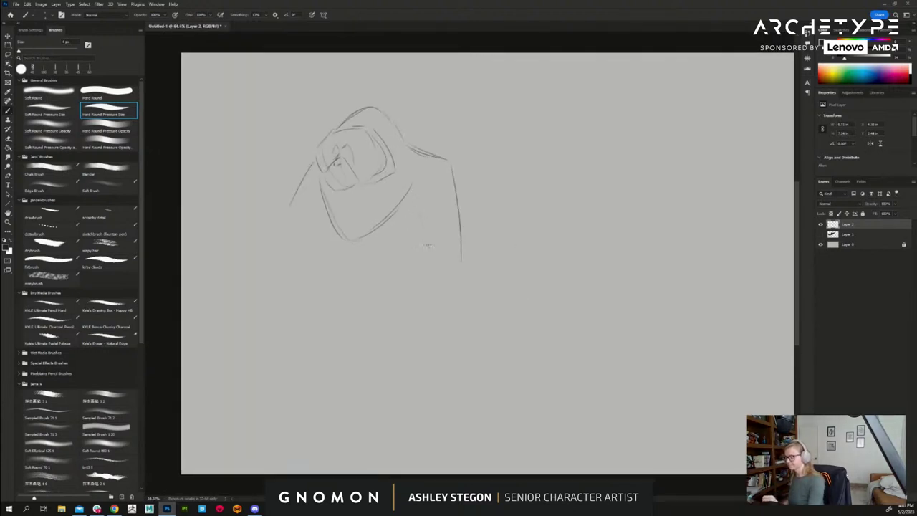
mouse_move(411, 190)
left_mouse_down()
mouse_move(422, 245)
mouse_move(416, 269)
mouse_move(478, 301)
mouse_move(414, 338)
left_mouse_up()
mouse_move(421, 266)
left_mouse_down()
mouse_move(369, 321)
mouse_move(375, 348)
mouse_move(459, 338)
mouse_move(479, 311)
left_mouse_up()
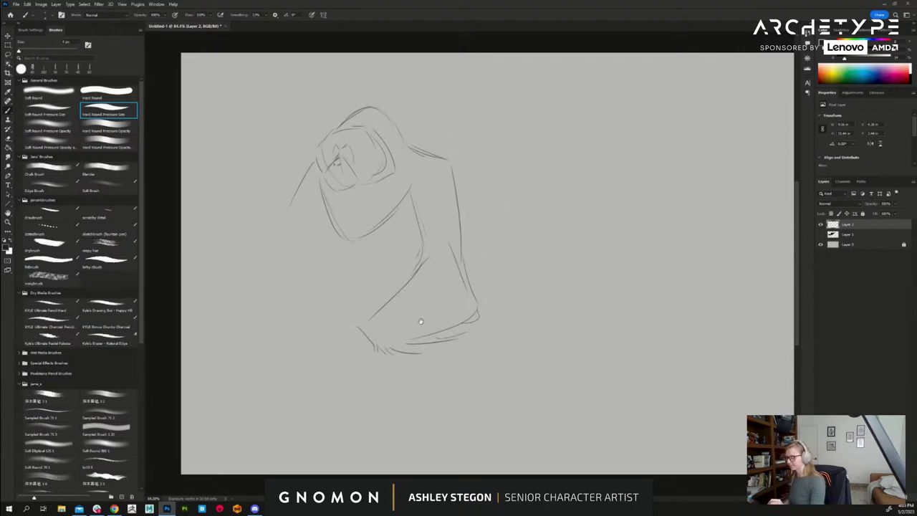
- Sketch the blocky hand shapes with rough knuckles at the end of the bent forearm
mouse_move(403, 309)
left_mouse_down()
mouse_move(440, 300)
mouse_move(396, 311)
left_mouse_up()
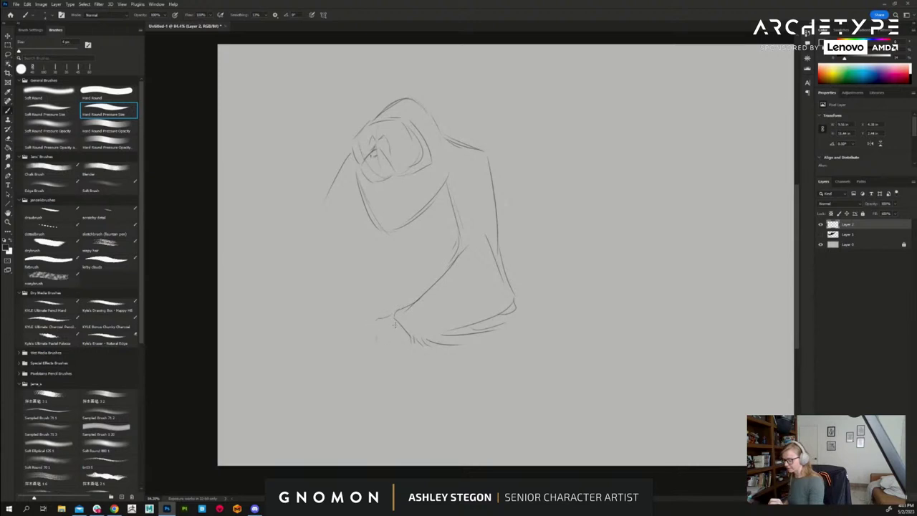
mouse_move(401, 330)
left_mouse_down()
mouse_move(376, 341)
mouse_move(388, 339)
mouse_move(388, 324)
mouse_move(373, 348)
mouse_move(406, 354)
mouse_move(411, 344)
mouse_move(376, 334)
mouse_move(342, 337)
mouse_move(348, 358)
mouse_move(373, 359)
left_mouse_up()
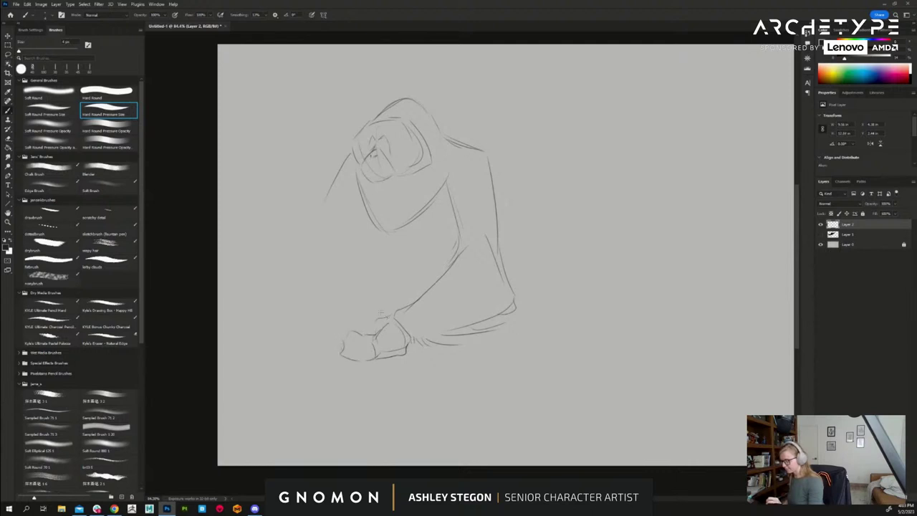
left_click_drag(385, 312, 372, 320)
- Darken the beard outline and sketch the torso contours between the beard and the inner arm
mouse_move(353, 169)
left_mouse_down()
mouse_move(399, 231)
mouse_move(440, 198)
left_mouse_up()
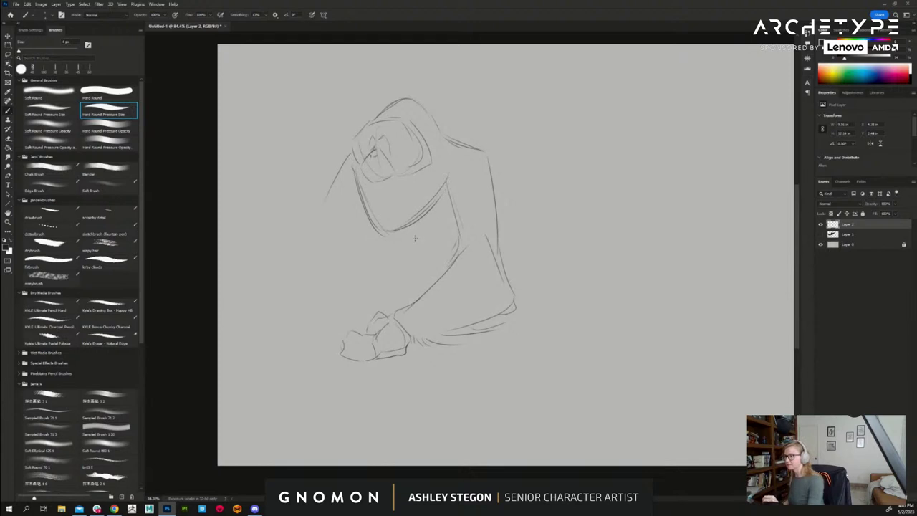
mouse_move(352, 223)
left_mouse_down()
mouse_move(351, 285)
mouse_move(394, 304)
mouse_move(432, 286)
mouse_move(453, 247)
left_mouse_up()
left_click_drag(444, 198, 457, 245)
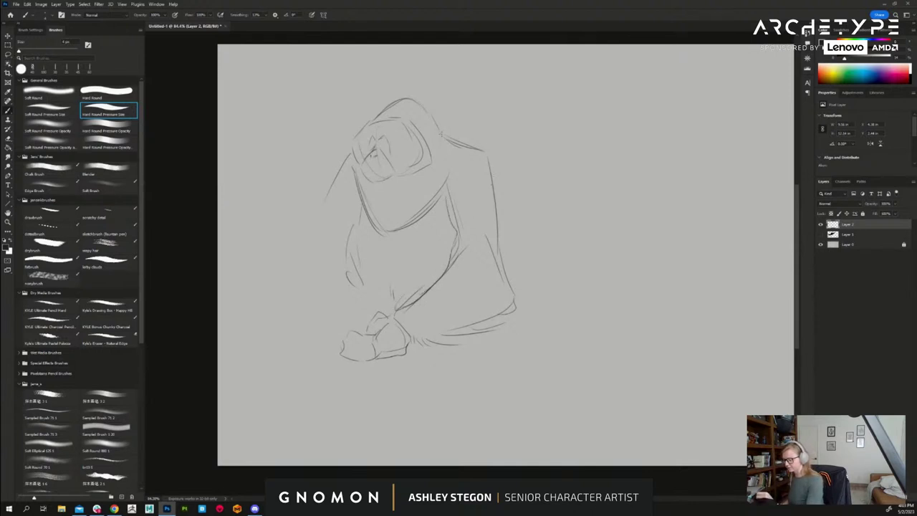
- Strengthen the outer silhouette along the near shoulder and arm, the neck, the peaked crown and the far shoulder
mouse_move(437, 131)
left_mouse_down()
mouse_move(492, 154)
mouse_move(517, 301)
left_mouse_up()
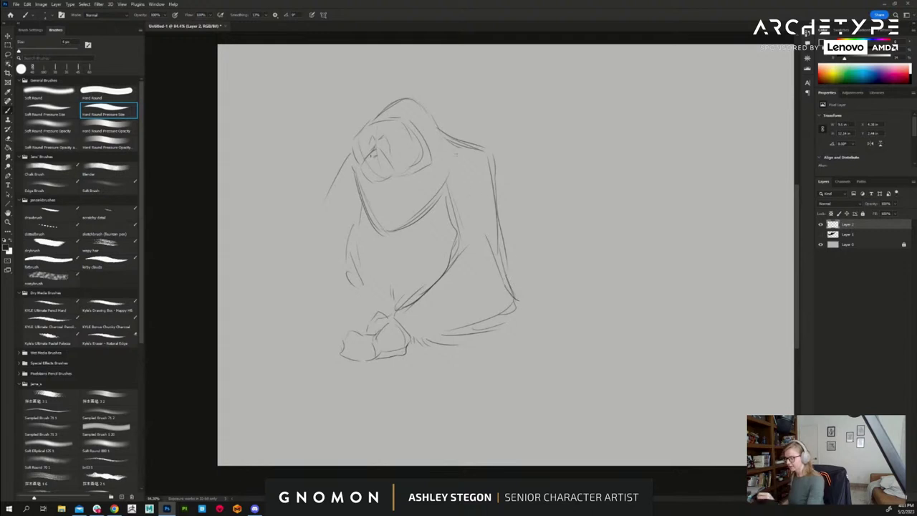
left_click_drag(440, 162, 447, 146)
mouse_move(402, 99)
left_mouse_down()
mouse_move(421, 93)
mouse_move(440, 122)
left_mouse_up()
mouse_move(407, 92)
left_mouse_down()
mouse_move(363, 131)
mouse_move(335, 180)
left_mouse_up()
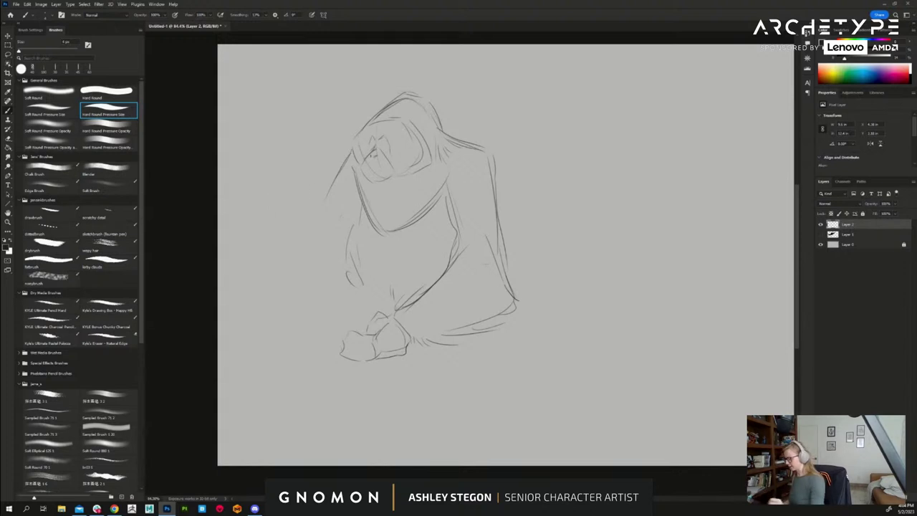
- Move the orangutan sketch across the canvas to make room beside its far shoulder
key("v")
mouse_move(470, 274)
left_mouse_down()
mouse_move(580, 254)
mouse_move(574, 262)
left_mouse_up()
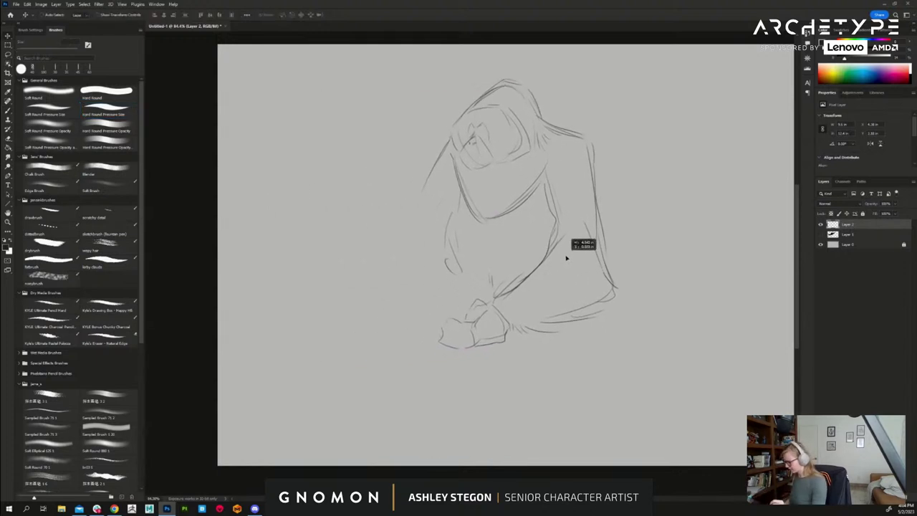
key("b")
left_click_drag(626, 319, 578, 332)
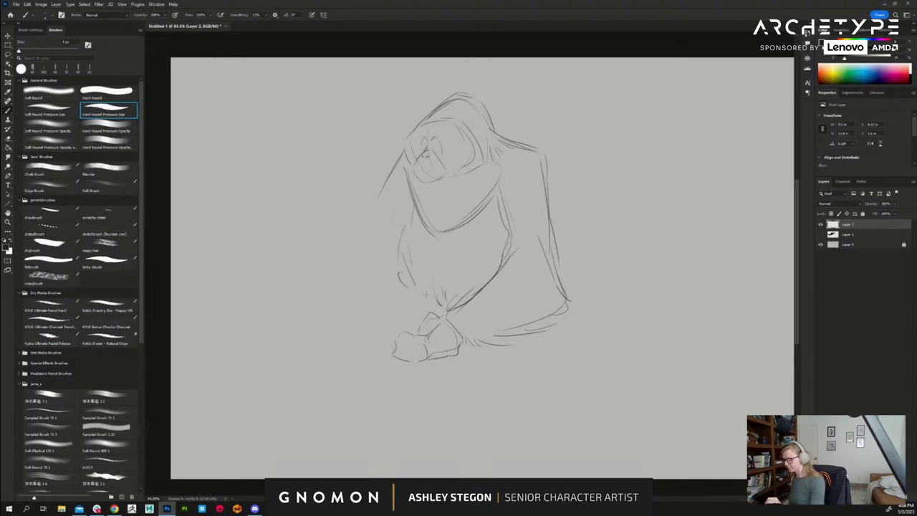
- Sketch the blocky foot shapes beside the resting hand and the rounded bent knee above them
mouse_move(413, 289)
left_mouse_down()
mouse_move(360, 309)
mouse_move(410, 297)
mouse_move(418, 308)
mouse_move(426, 286)
mouse_move(426, 310)
mouse_move(438, 308)
left_mouse_up()
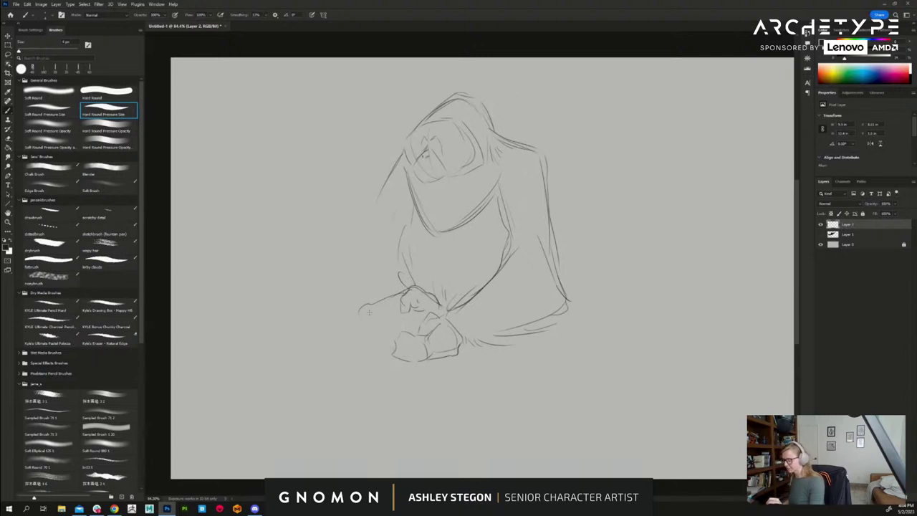
mouse_move(360, 313)
left_mouse_down()
mouse_move(383, 334)
mouse_move(417, 321)
mouse_move(363, 276)
mouse_move(433, 287)
left_mouse_up()
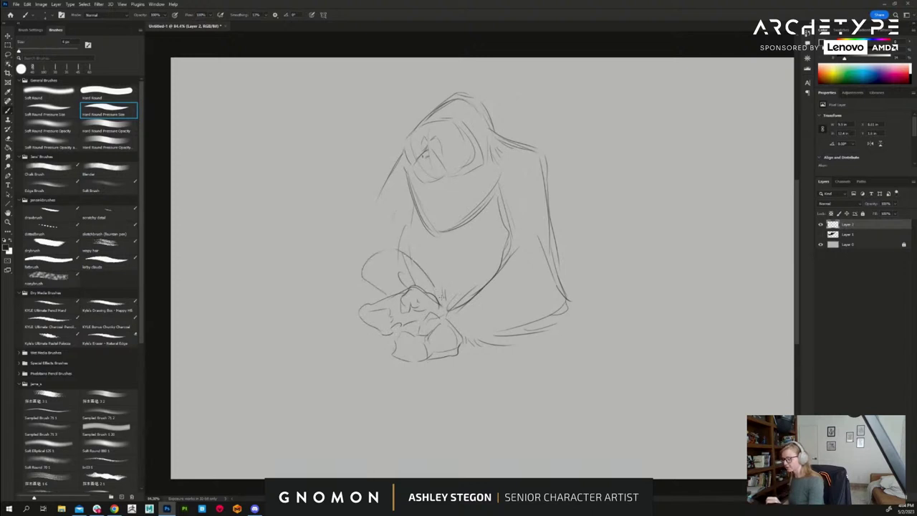
left_click_drag(379, 249, 357, 282)
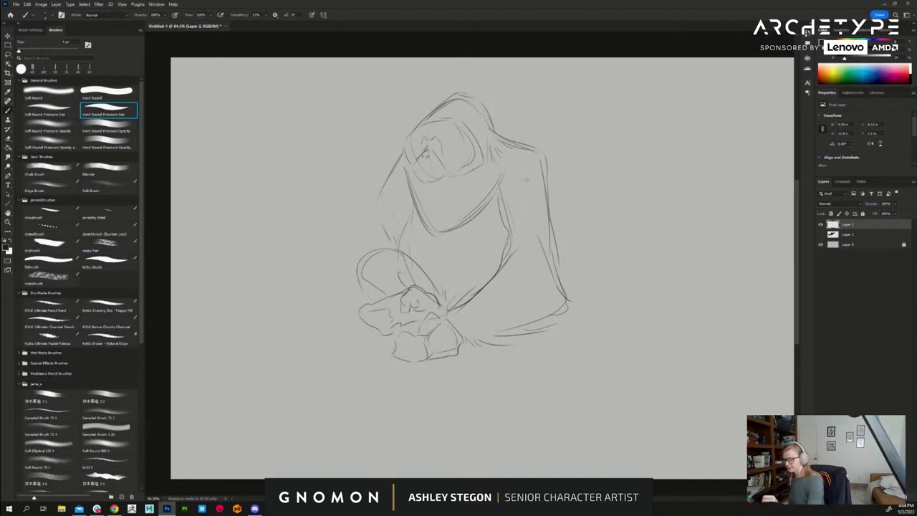
- Redraw the peaked crown and define the face with its outline, cheek pad, eyes, nose and mouth
mouse_move(492, 126)
left_mouse_down()
mouse_move(477, 98)
mouse_move(454, 91)
left_mouse_up()
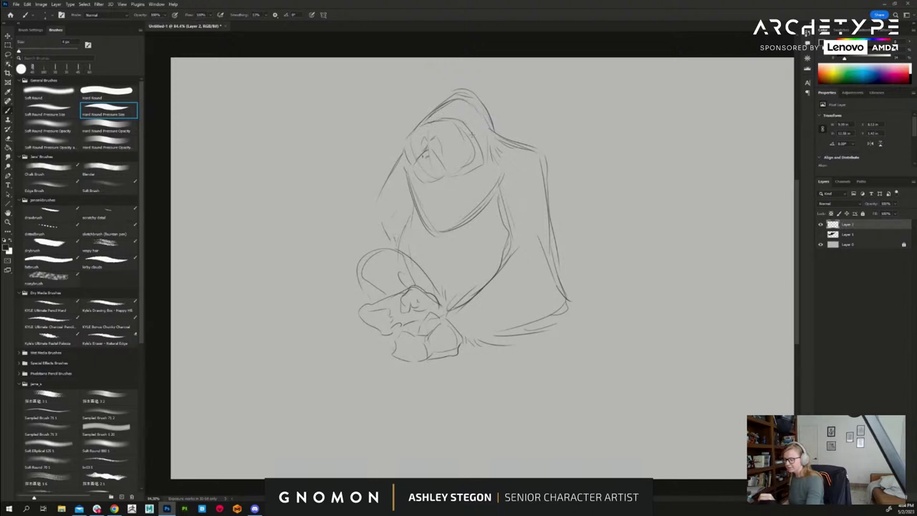
mouse_move(424, 120)
left_mouse_down()
mouse_move(406, 136)
mouse_move(405, 165)
mouse_move(424, 184)
mouse_move(443, 188)
left_mouse_up()
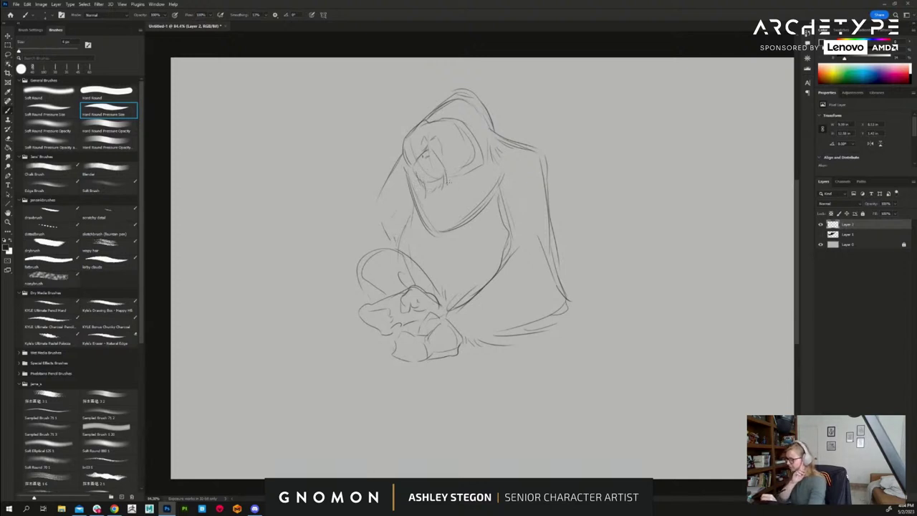
mouse_move(457, 174)
left_mouse_down()
mouse_move(488, 172)
mouse_move(488, 153)
mouse_move(471, 148)
left_mouse_up()
left_click_drag(404, 153, 411, 175)
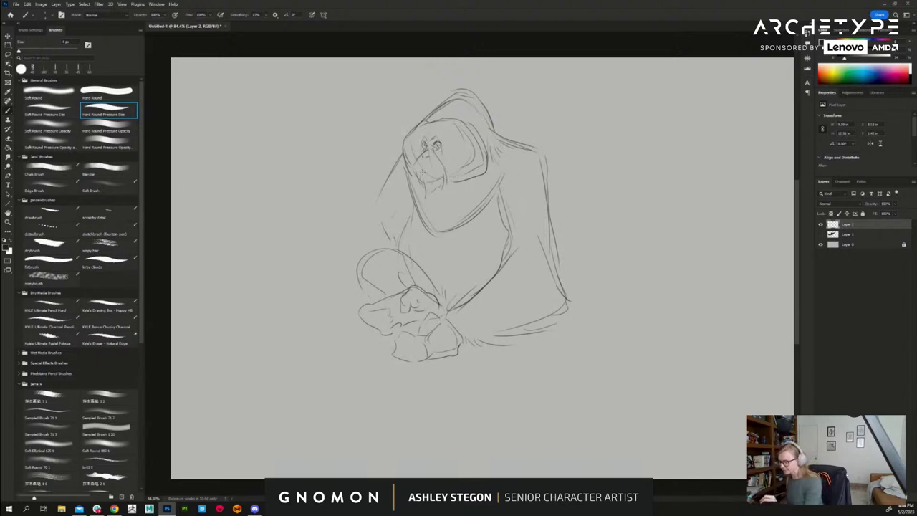
left_click_drag(420, 172, 445, 172)
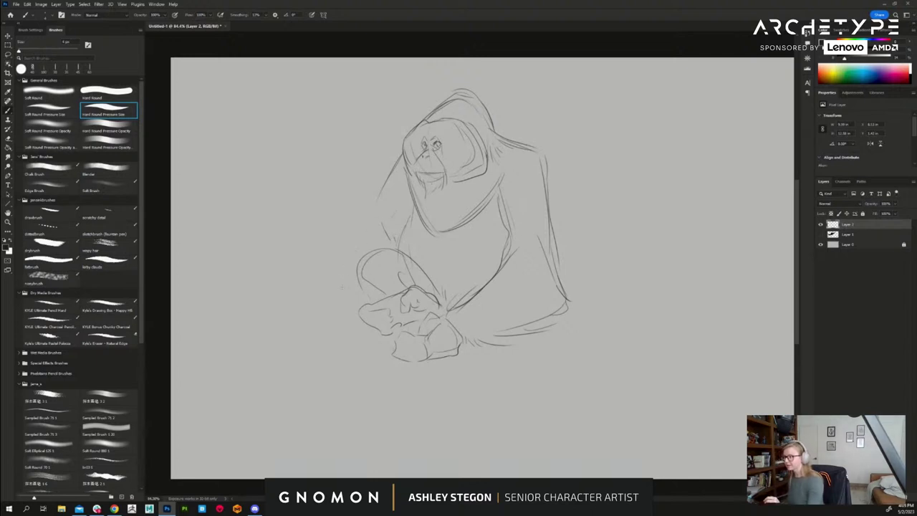
- Sketch the far arm stretched outward from the shoulder, ending in an open raised hand
left_click_drag(372, 215, 354, 226)
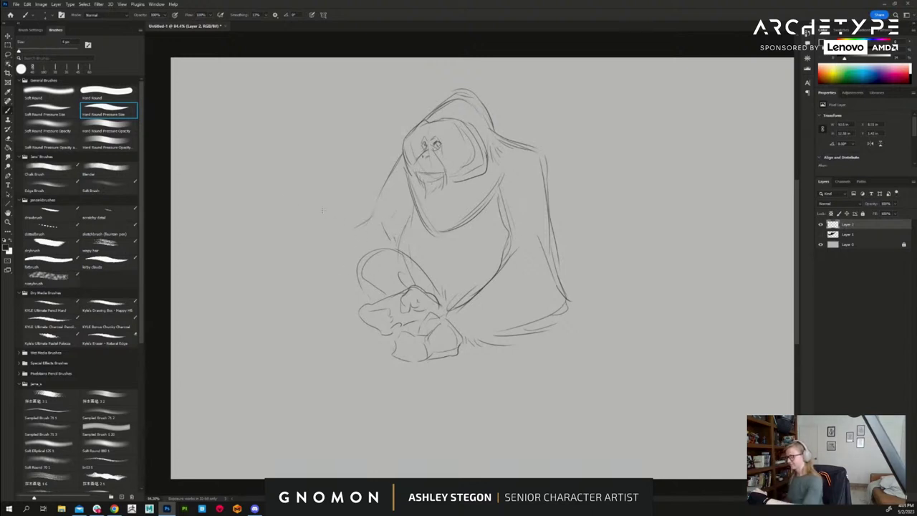
left_click_drag(308, 201, 356, 217)
mouse_move(274, 185)
left_mouse_down()
mouse_move(304, 202)
mouse_move(249, 179)
mouse_move(247, 162)
left_mouse_up()
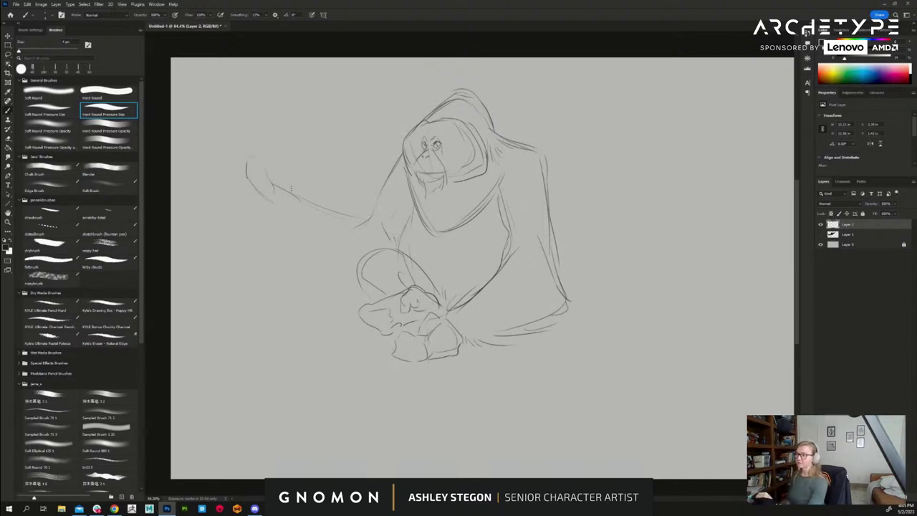
left_click_drag(296, 196, 278, 173)
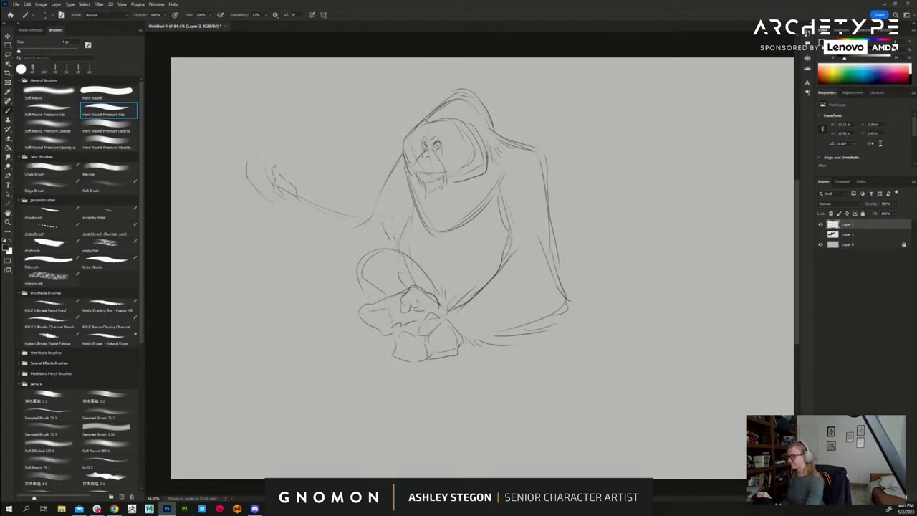
left_click_drag(298, 197, 301, 208)
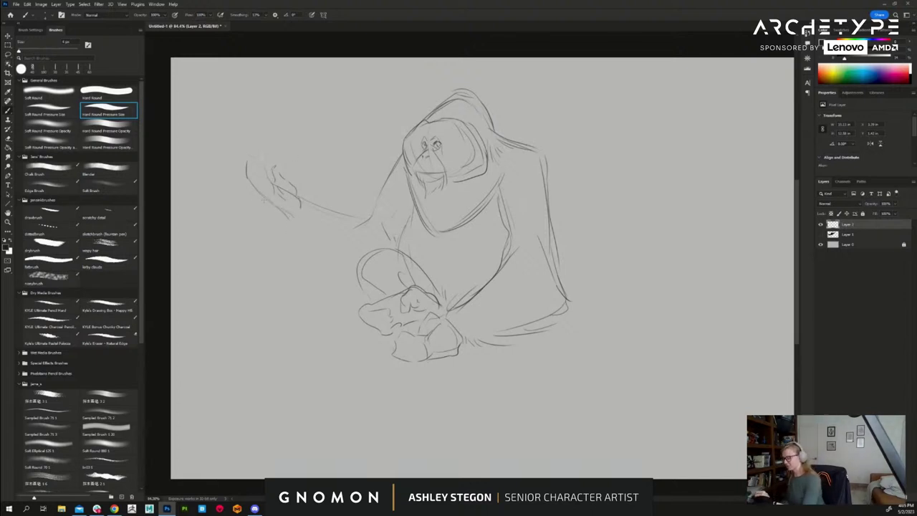
- Add hanging fur strokes beneath the raised wrist and forearm, and darken the outstretched arm's upper contour
mouse_move(257, 187)
left_mouse_down()
mouse_move(259, 228)
mouse_move(282, 265)
left_mouse_up()
mouse_move(276, 233)
left_mouse_down()
mouse_move(284, 264)
mouse_move(320, 289)
left_mouse_up()
mouse_move(320, 207)
left_mouse_down()
mouse_move(358, 218)
mouse_move(380, 201)
left_mouse_up()
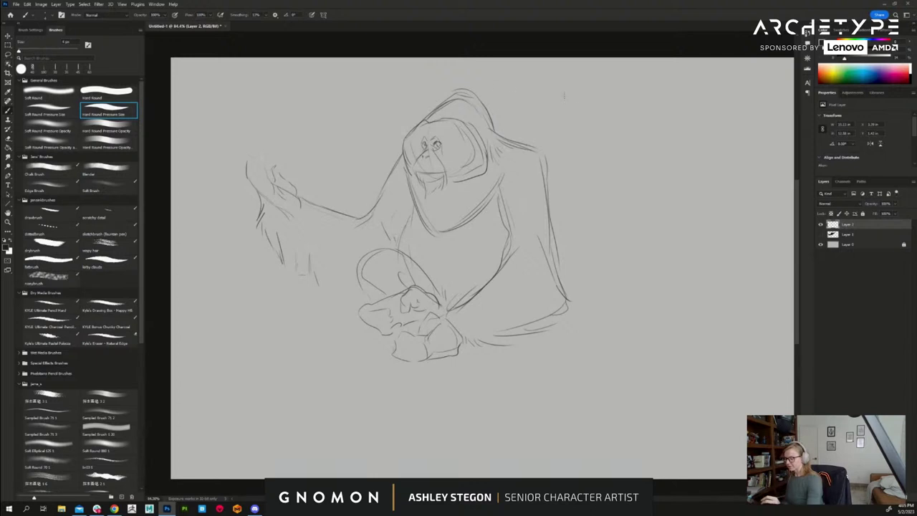
- Strengthen the near shoulder and arm outline, and extend the hanging fur under the outstretched forearm
mouse_move(493, 128)
left_mouse_down()
mouse_move(549, 159)
mouse_move(562, 268)
mouse_move(579, 311)
left_mouse_up()
mouse_move(486, 342)
left_mouse_down()
mouse_move(545, 335)
mouse_move(578, 320)
left_mouse_up()
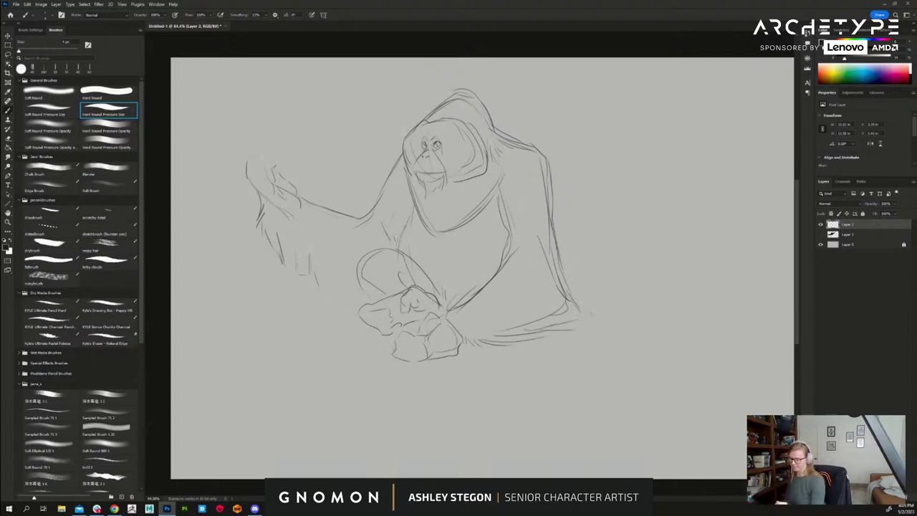
left_click_drag(318, 256, 324, 286)
mouse_move(324, 263)
left_mouse_down()
mouse_move(327, 287)
mouse_move(351, 296)
left_mouse_up()
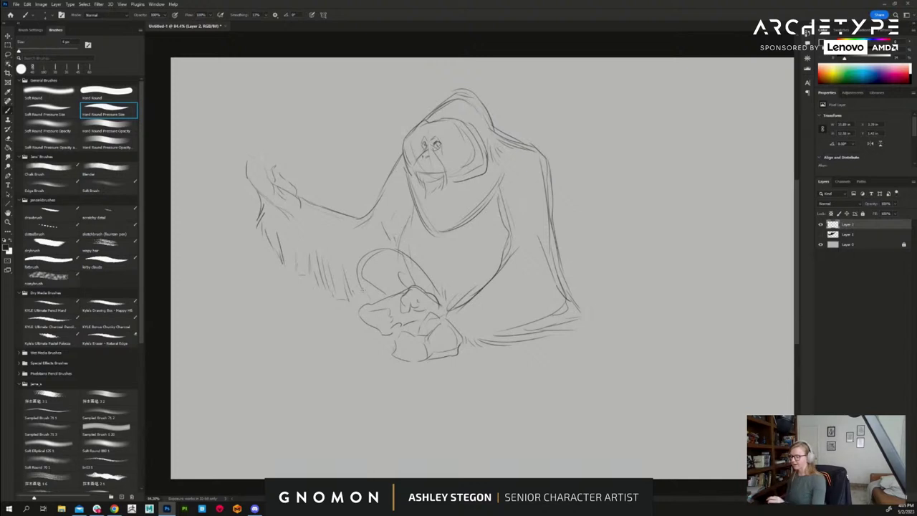
- Rework the beard outline with a shaggier side edge, erase the stray lines and redraw its lower curve
left_click_drag(410, 190, 406, 224)
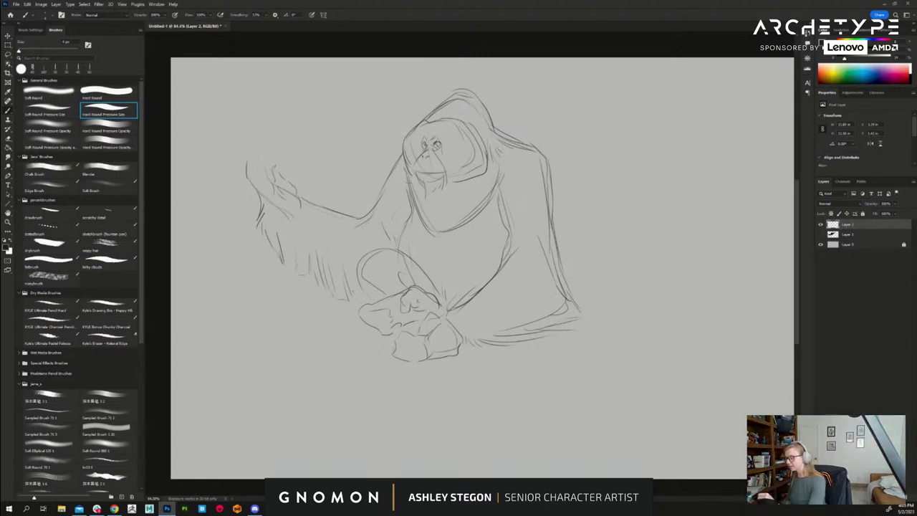
left_click_drag(409, 185, 423, 226)
left_click(107, 170)
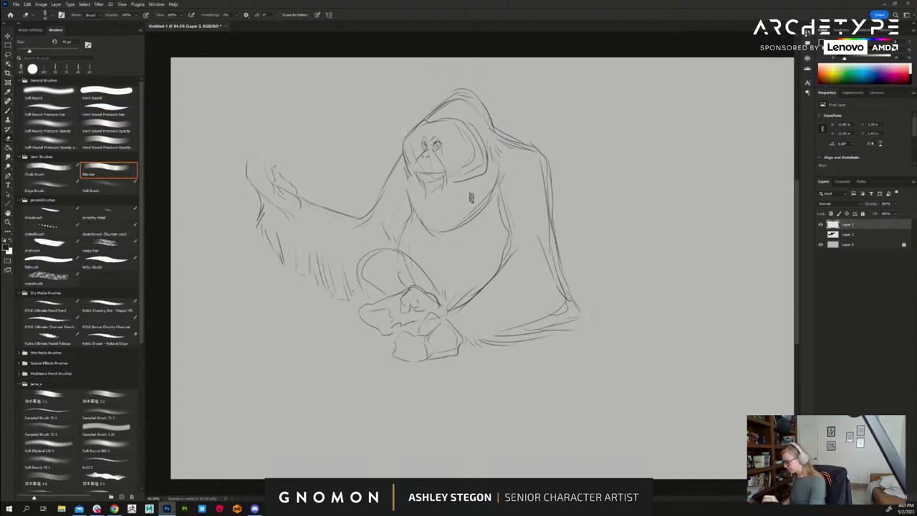
key("b")
key("bracketleft")
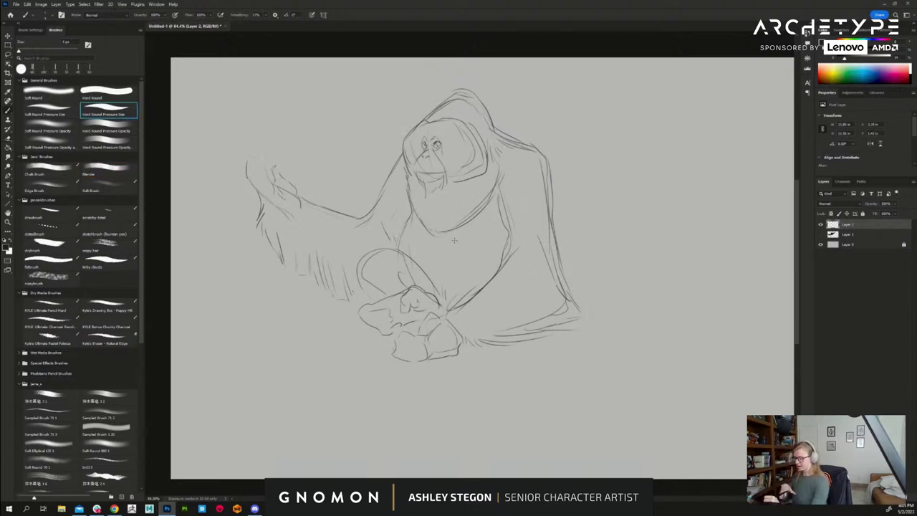
mouse_move(433, 231)
left_mouse_down()
mouse_move(496, 216)
mouse_move(494, 195)
left_mouse_up()
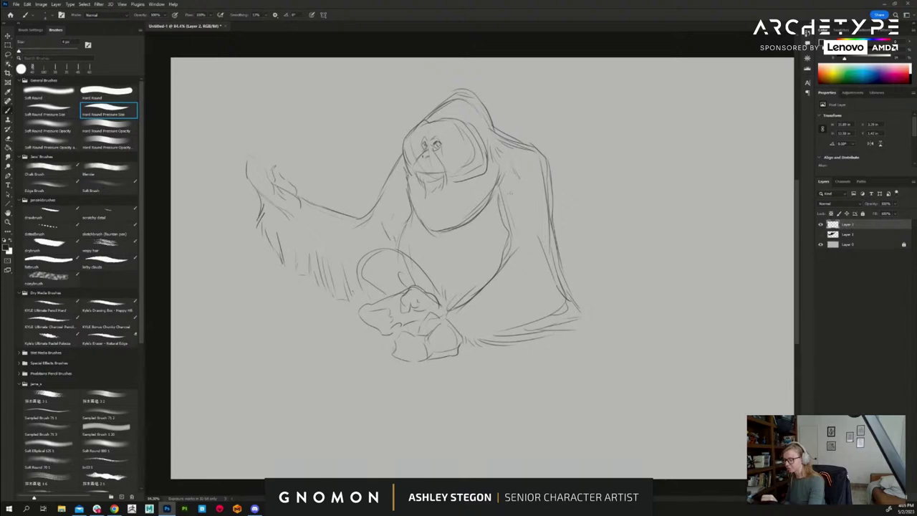
- Add short fur strokes along the near arm's inner edge and down its outer shoulder contour
mouse_move(505, 179)
left_mouse_down()
mouse_move(510, 236)
mouse_move(497, 260)
left_mouse_up()
left_click_drag(510, 248, 503, 258)
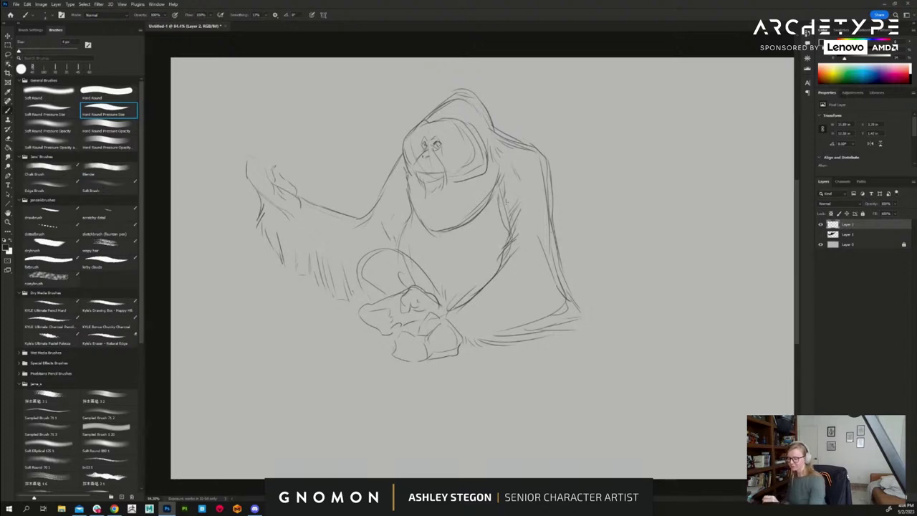
left_click_drag(506, 201, 501, 215)
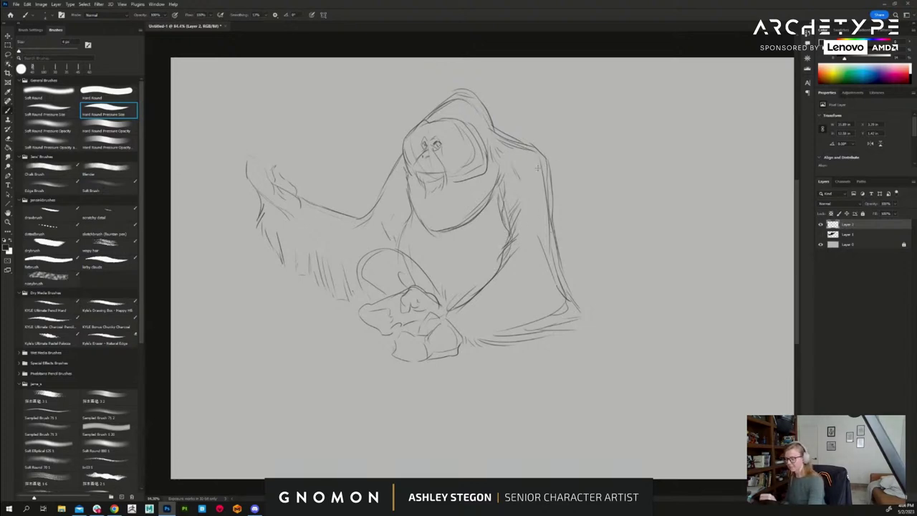
left_click_drag(538, 168, 552, 232)
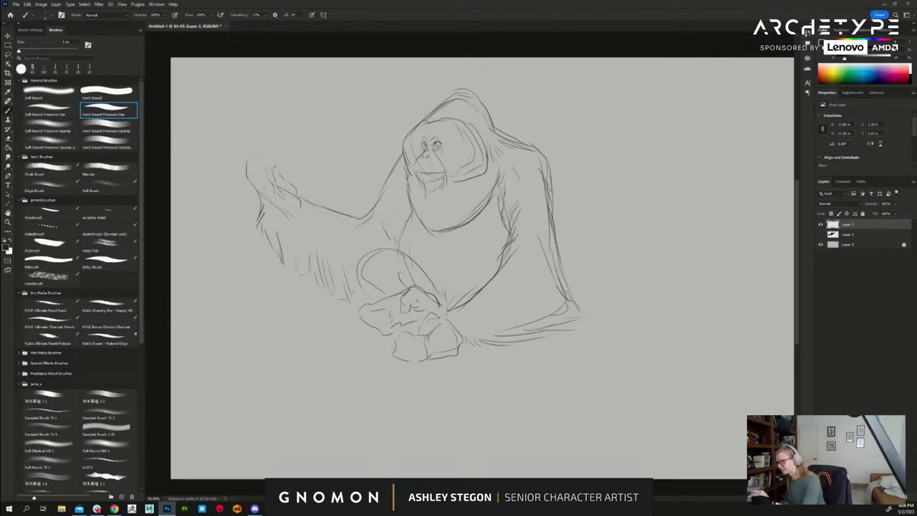
- Define the raised hand's fingers and add fur strokes along the outstretched forearm
left_click_drag(265, 189, 261, 176)
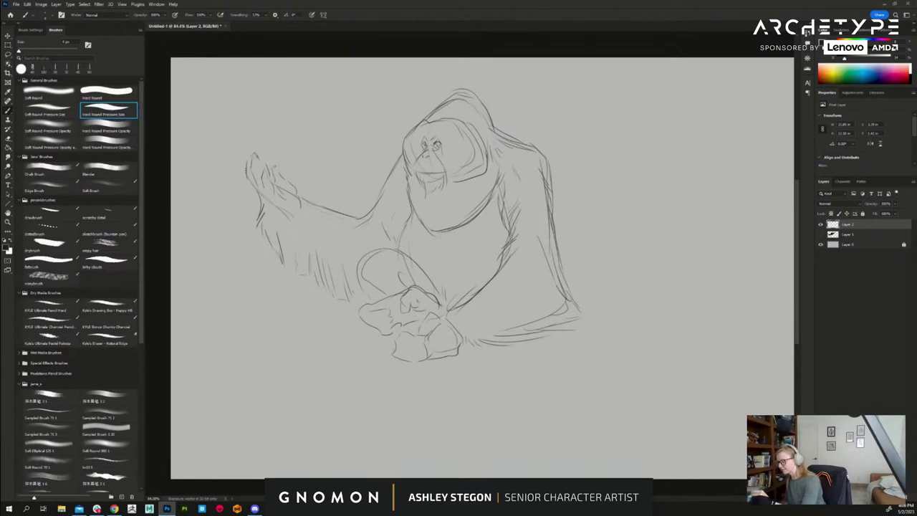
mouse_move(249, 150)
left_mouse_down()
mouse_move(264, 198)
mouse_move(256, 201)
mouse_move(256, 191)
left_mouse_up()
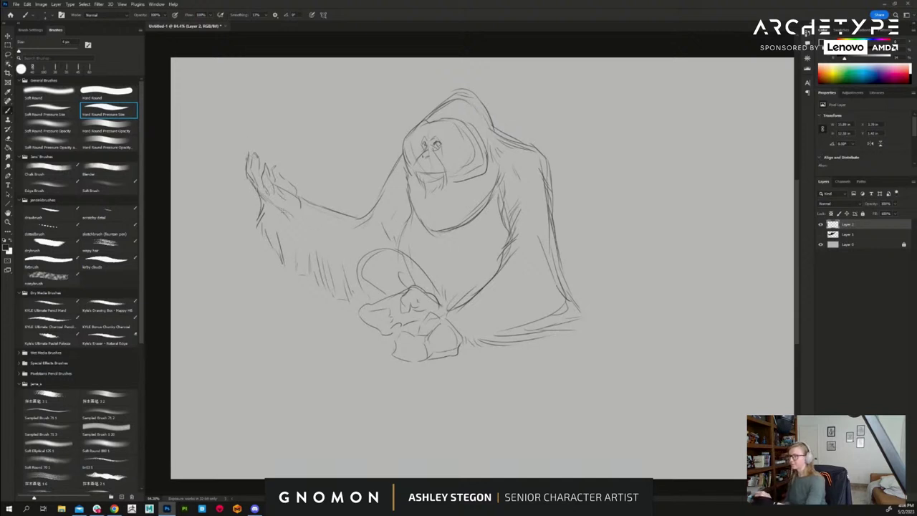
mouse_move(306, 220)
left_mouse_down()
mouse_move(300, 229)
mouse_move(314, 245)
left_mouse_up()
mouse_move(326, 233)
left_mouse_down()
mouse_move(319, 261)
mouse_move(322, 255)
left_mouse_up()
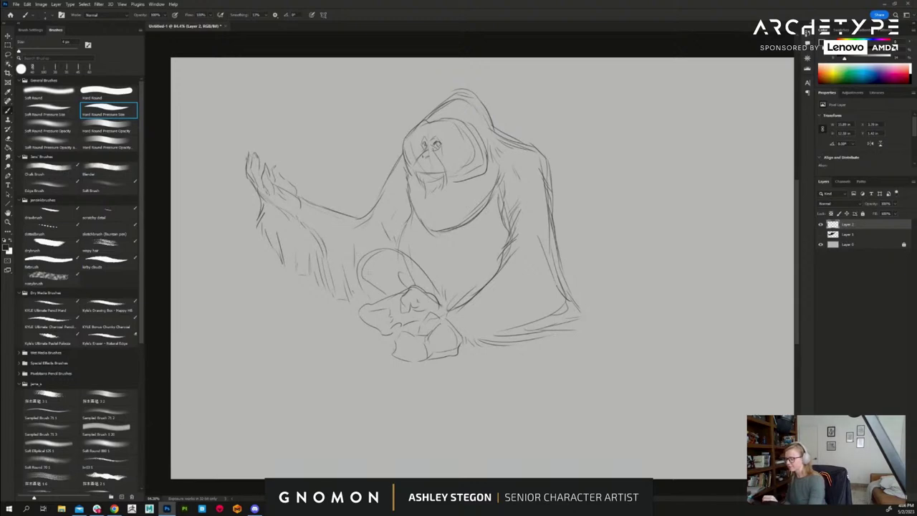
- Darken the round knee contour, the far edge of the torso and both sides of the beard
left_click_drag(361, 278, 389, 299)
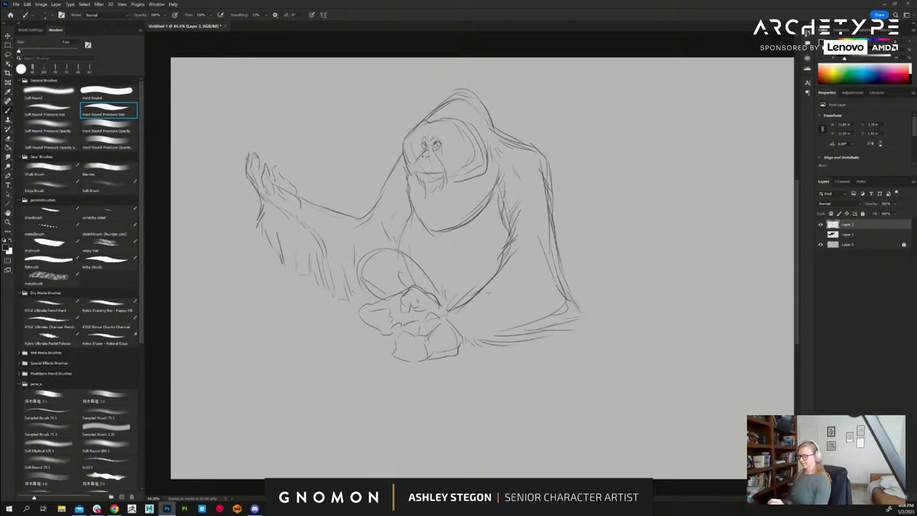
mouse_move(401, 238)
left_mouse_down()
mouse_move(399, 249)
mouse_move(400, 241)
left_mouse_up()
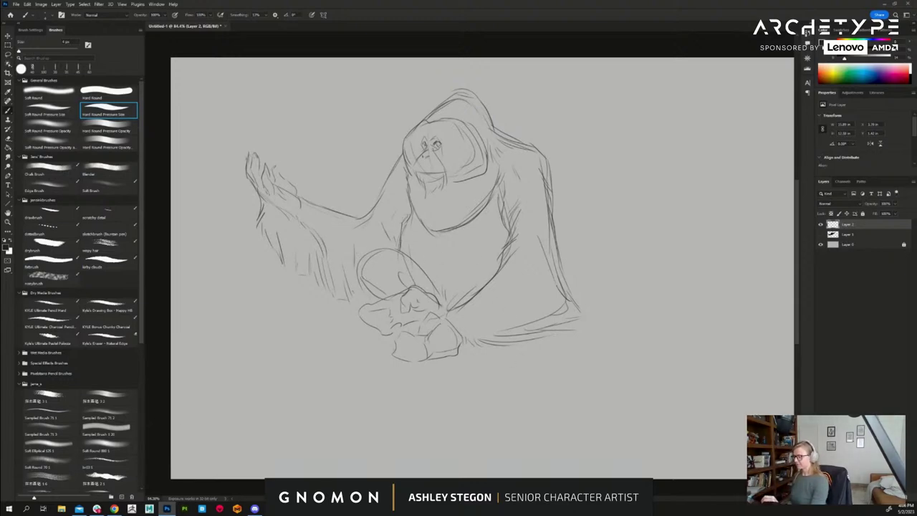
left_click_drag(408, 200, 410, 208)
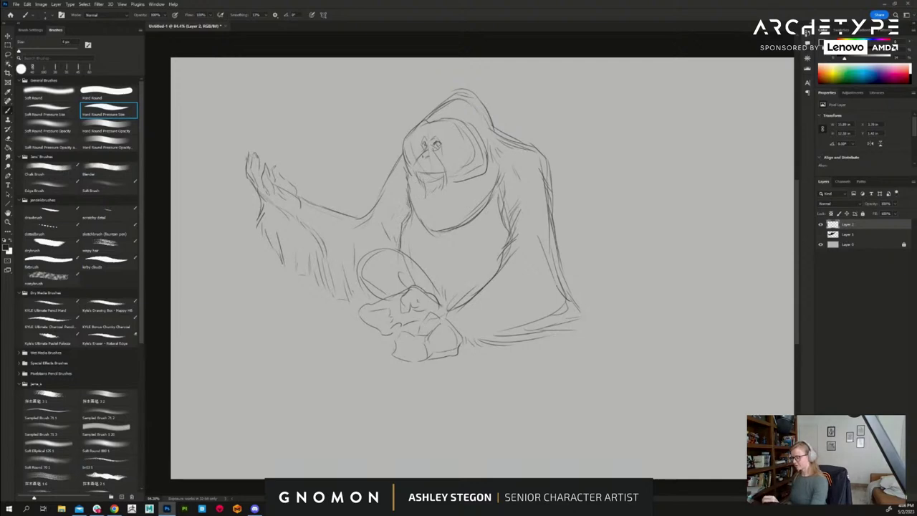
left_click_drag(495, 201, 497, 210)
- Add fur strokes at the near elbow, then draw the resting hand's fingers and the forearm's underside
left_click_drag(566, 306, 559, 314)
left_click_drag(562, 301, 553, 312)
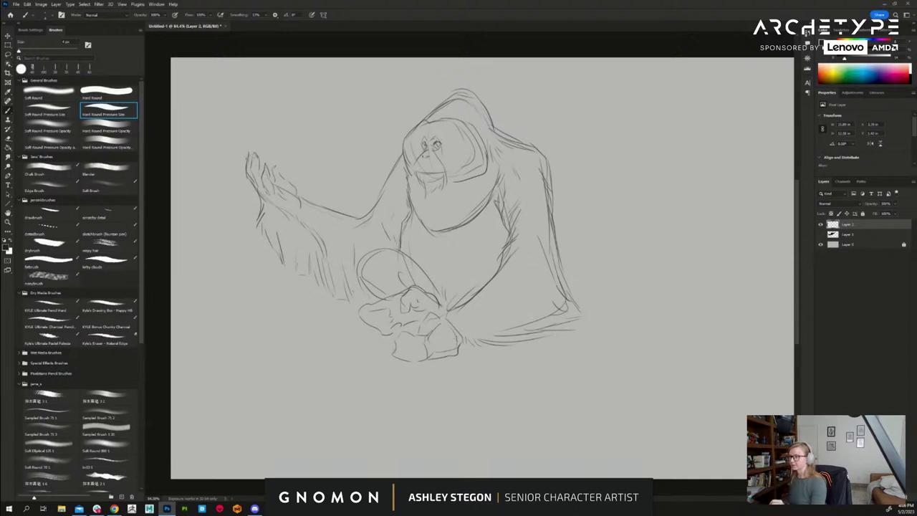
left_click_drag(445, 320, 456, 354)
left_click_drag(451, 352, 503, 341)
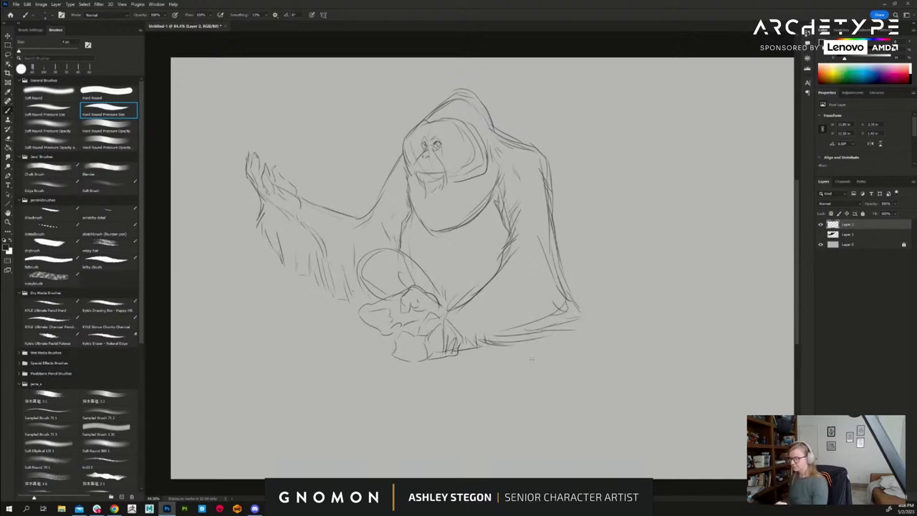
- Scale the orangutan sketch down to about 73% and move it to the canvas's upper-left corner
key("ctrl+t")
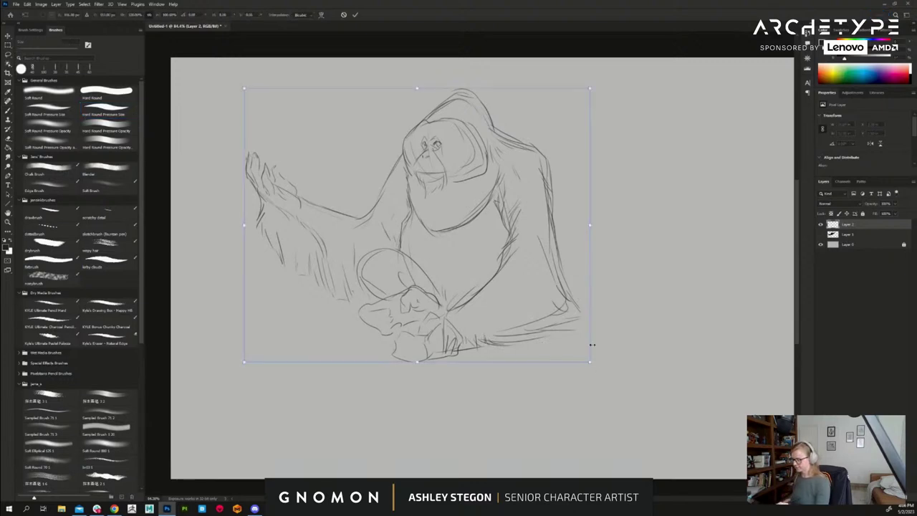
left_click_drag(591, 363, 500, 289)
left_click_drag(440, 242, 387, 224)
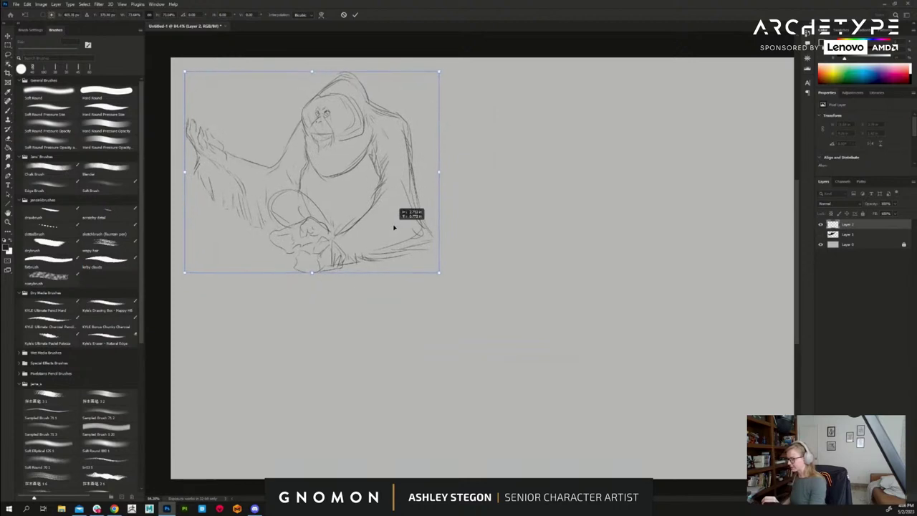
key("Return")
- Block in a second, front-facing orangutan head beside the first sketch using overlapping ovals, a centre line and rough eye and nose marks
mouse_move(560, 349)
left_mouse_down()
mouse_move(547, 322)
mouse_move(555, 307)
mouse_move(545, 337)
mouse_move(537, 337)
left_mouse_up()
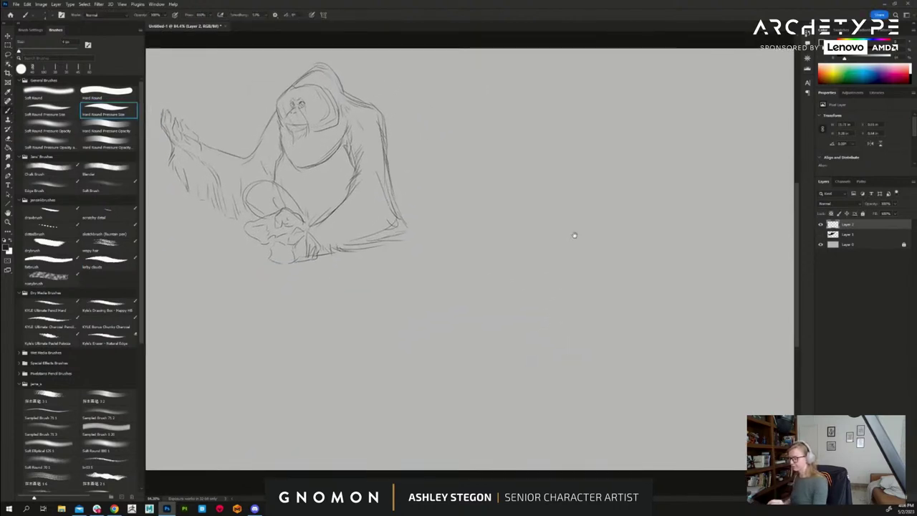
left_click_drag(575, 235, 552, 246)
left_click_drag(487, 161, 519, 152)
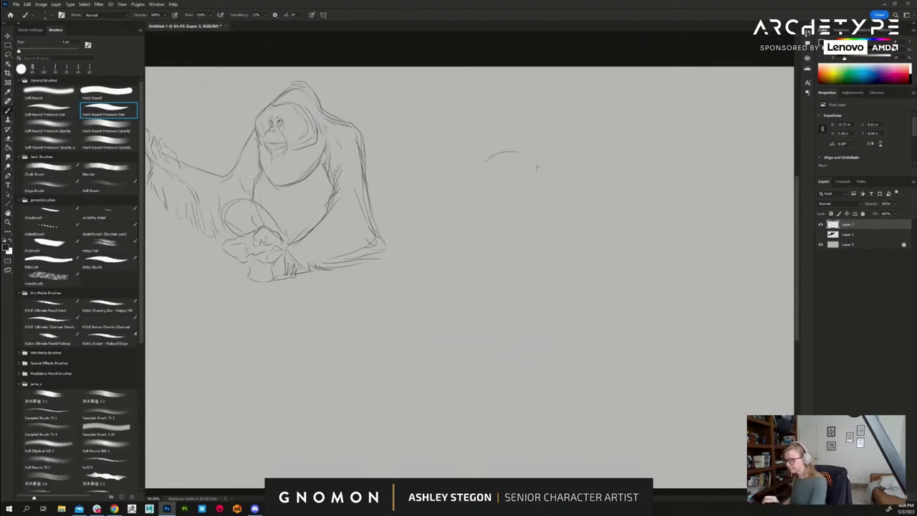
left_click_drag(492, 188, 543, 189)
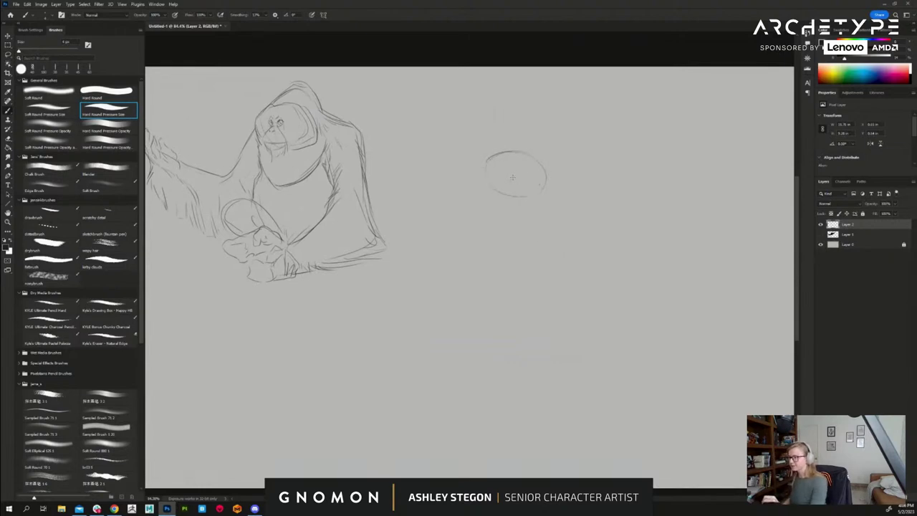
mouse_move(484, 170)
left_mouse_down()
mouse_move(496, 132)
mouse_move(542, 156)
left_mouse_up()
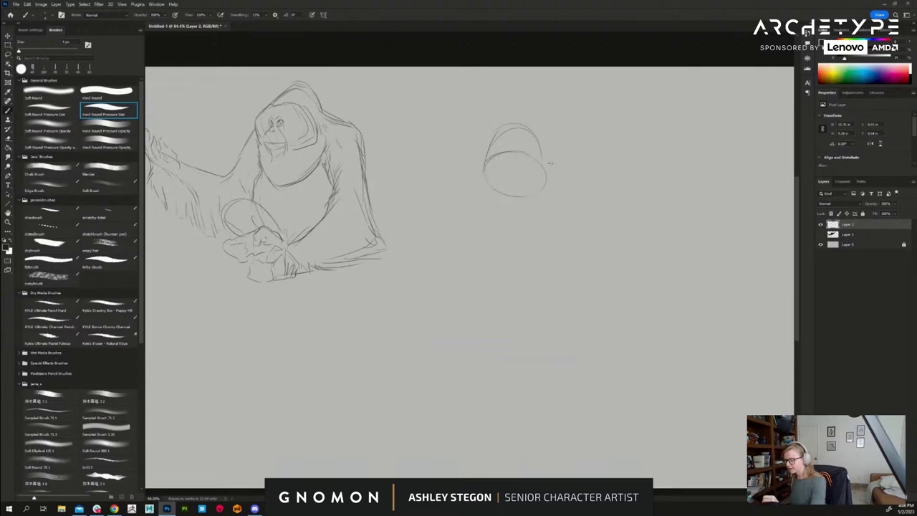
mouse_move(488, 198)
left_mouse_down()
mouse_move(531, 207)
mouse_move(513, 196)
mouse_move(557, 163)
mouse_move(531, 182)
mouse_move(519, 172)
mouse_move(513, 187)
mouse_move(513, 170)
mouse_move(515, 204)
mouse_move(528, 183)
mouse_move(498, 191)
left_mouse_up()
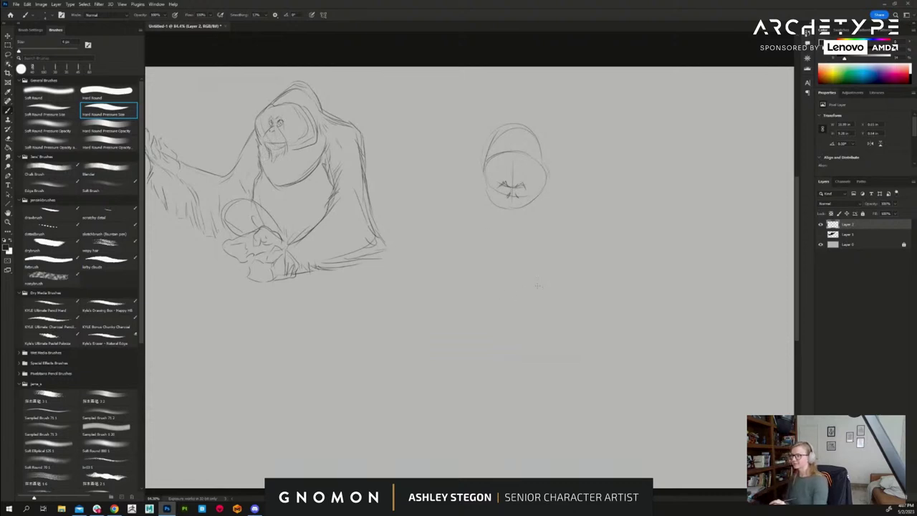
- Sketch wide cheek pads on both sides of the second orangutan's face, then add the rounded muzzle and first beard strokes
mouse_move(536, 153)
left_mouse_down()
mouse_move(558, 180)
mouse_move(549, 204)
left_mouse_up()
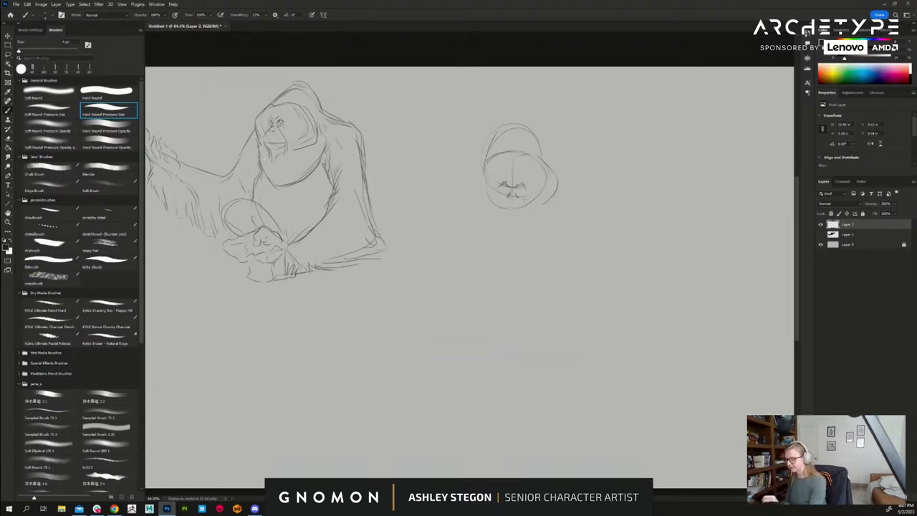
mouse_move(507, 158)
left_mouse_down()
mouse_move(477, 165)
mouse_move(468, 188)
mouse_move(481, 206)
left_mouse_up()
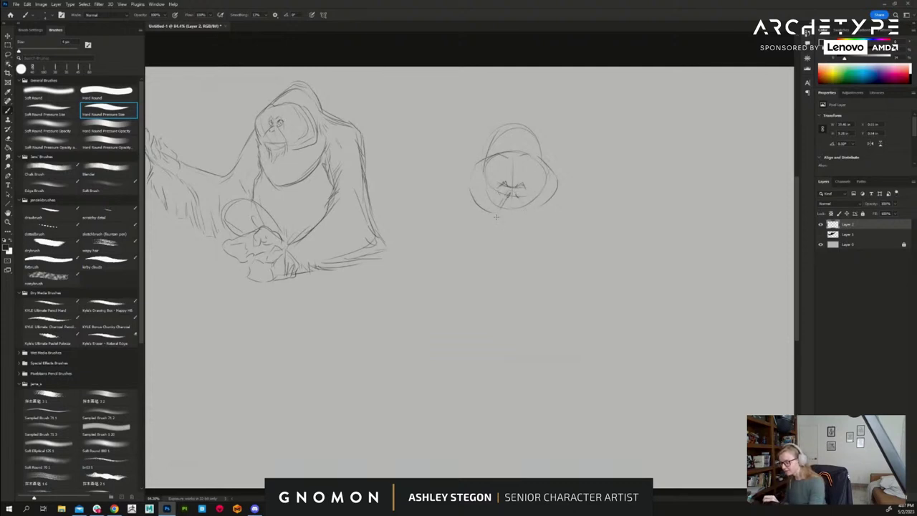
mouse_move(496, 216)
left_mouse_down()
mouse_move(511, 230)
mouse_move(523, 215)
left_mouse_up()
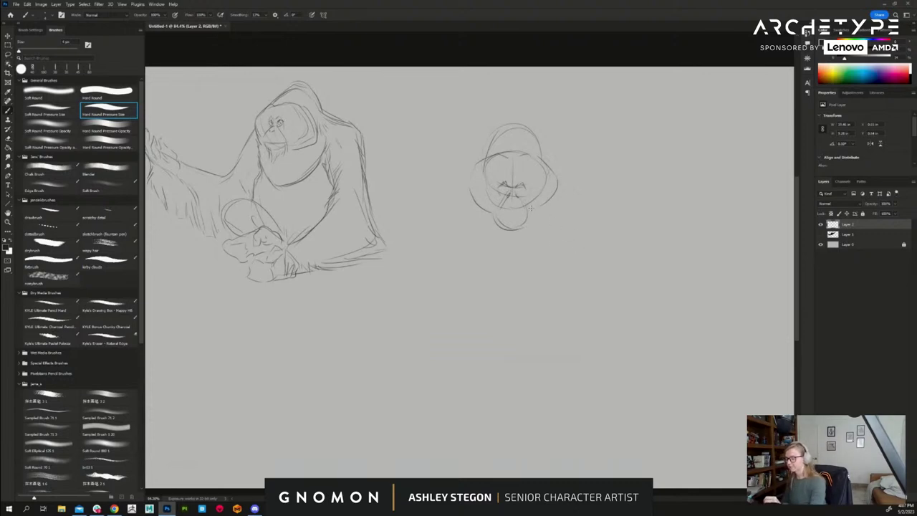
mouse_move(496, 200)
left_mouse_down()
mouse_move(488, 221)
mouse_move(492, 233)
mouse_move(514, 248)
left_mouse_up()
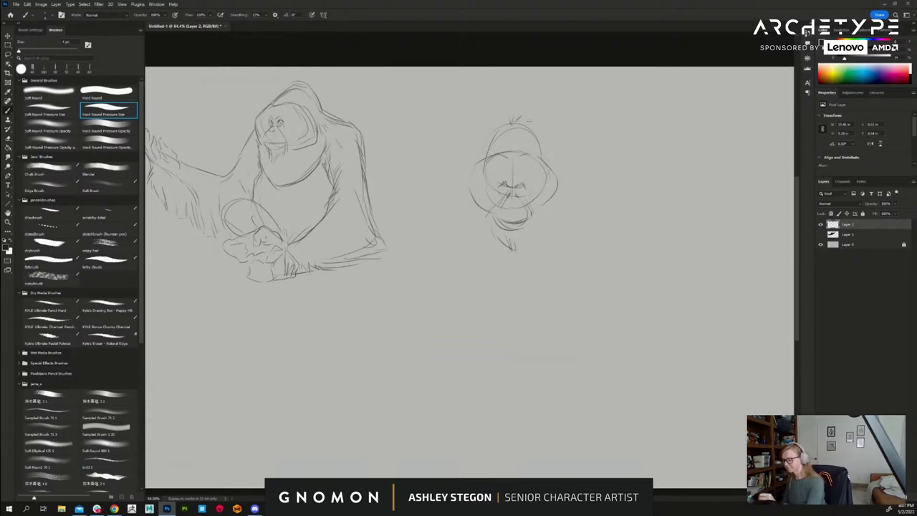
- Add hair tufts and brow strokes on the second orangutan's head and darken the outer contours of its cheek pads
left_click_drag(500, 141, 514, 161)
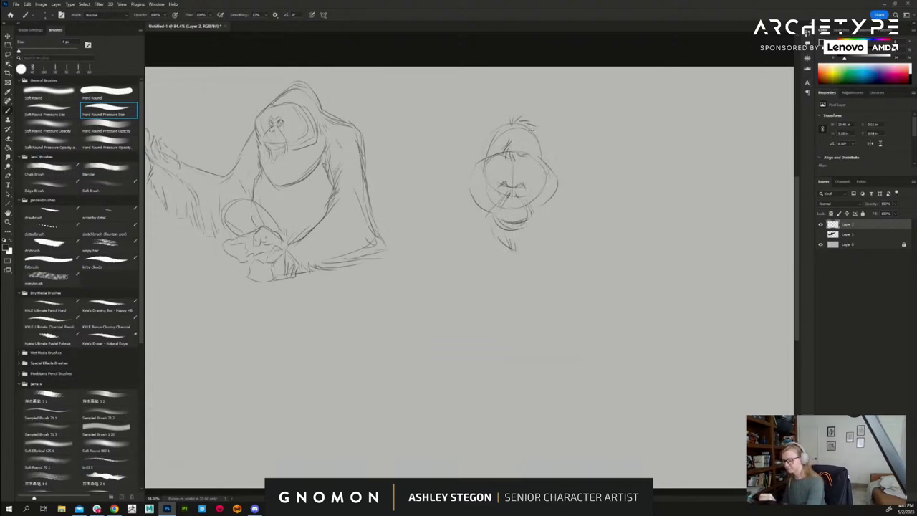
mouse_move(530, 127)
left_mouse_down()
mouse_move(544, 151)
mouse_move(496, 134)
mouse_move(480, 159)
mouse_move(469, 185)
mouse_move(492, 215)
left_mouse_up()
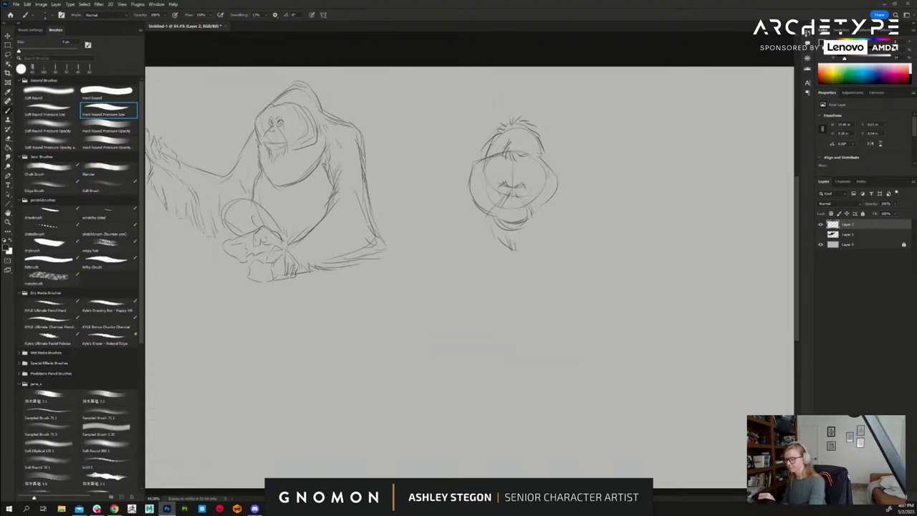
mouse_move(547, 156)
left_mouse_down()
mouse_move(564, 192)
mouse_move(542, 209)
left_mouse_up()
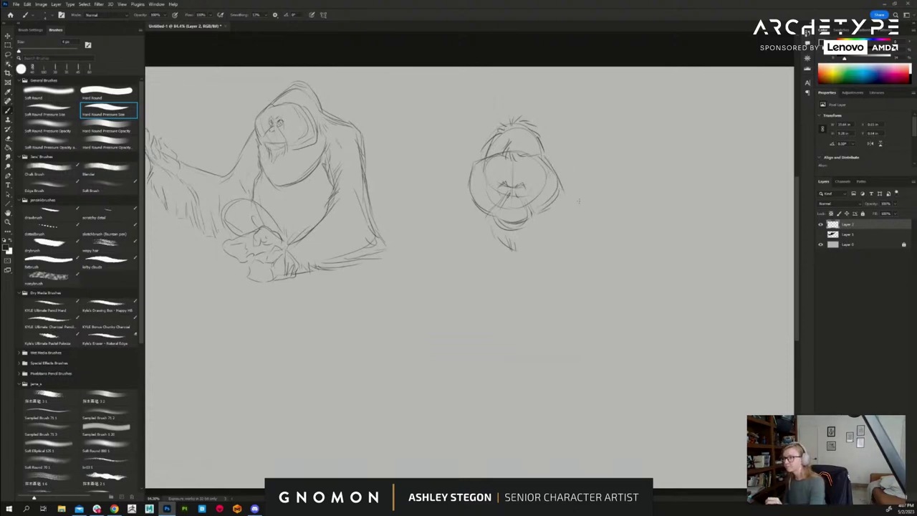
- Draw sloping shoulder lines out from both sides of the head and add contour strokes below the cheek pad and chin
left_click_drag(541, 143, 592, 153)
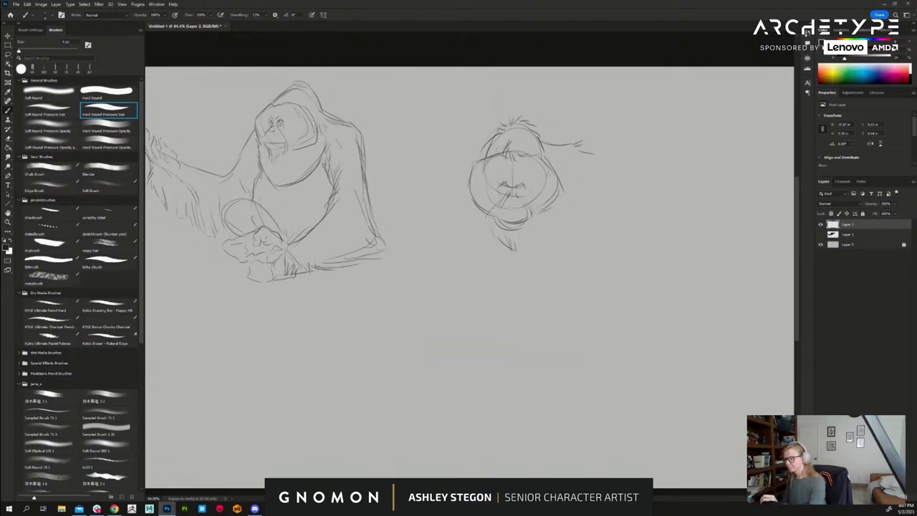
left_click_drag(473, 151, 433, 173)
left_click_drag(566, 145, 604, 174)
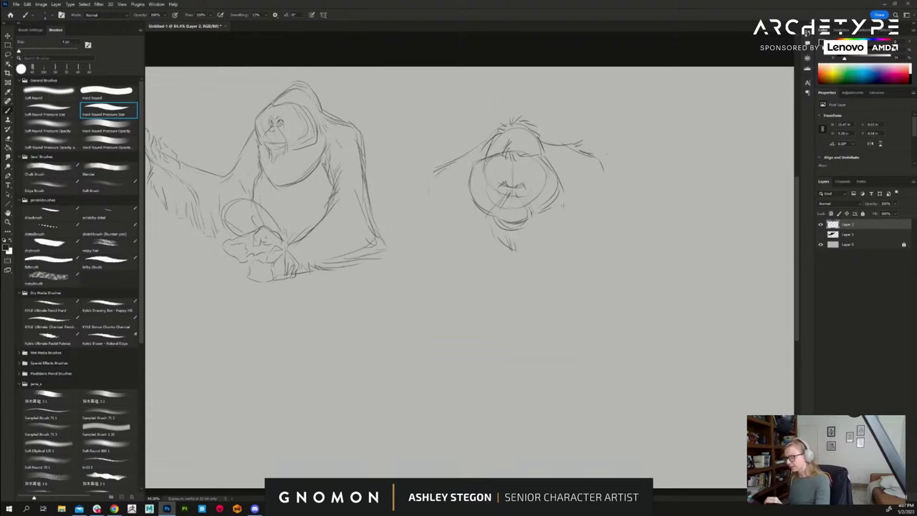
left_click_drag(563, 205, 562, 186)
left_click_drag(572, 226, 568, 215)
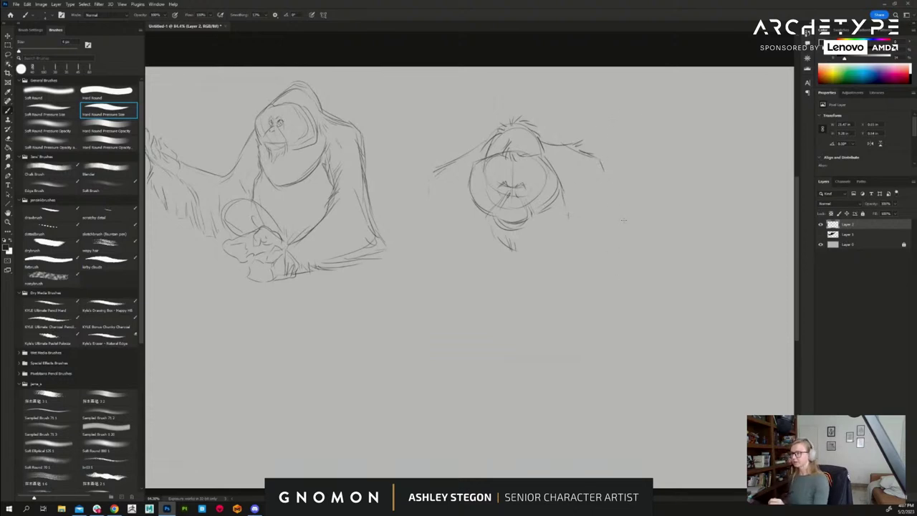
left_click_drag(550, 210, 530, 220)
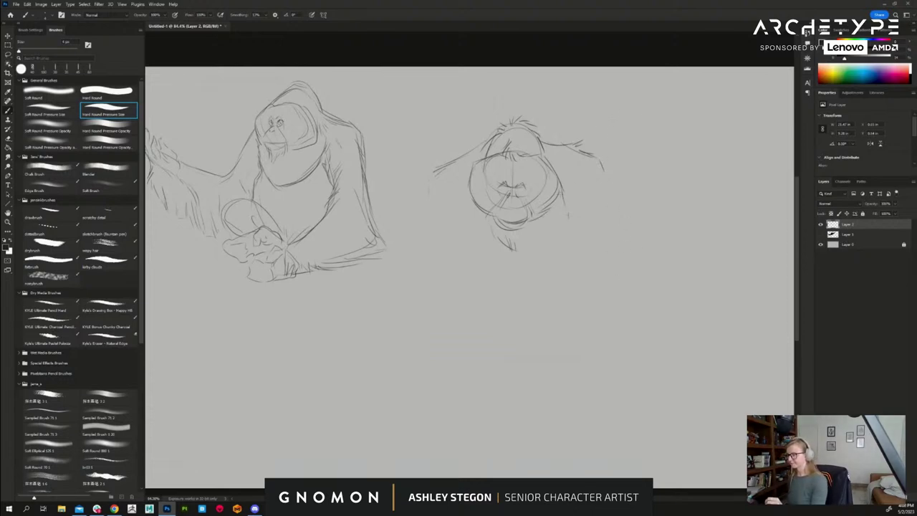
- Draw the arm, bent leg and foot on the right side of the second orangutan's seated body
left_click_drag(600, 192, 615, 262)
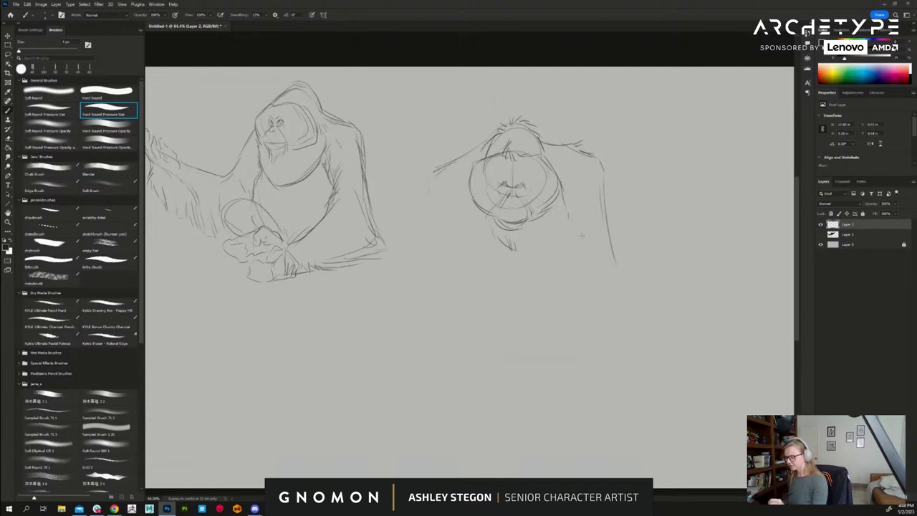
mouse_move(571, 219)
left_mouse_down()
mouse_move(549, 290)
mouse_move(617, 278)
mouse_move(631, 292)
mouse_move(554, 337)
left_mouse_up()
mouse_move(560, 279)
left_mouse_down()
mouse_move(527, 318)
mouse_move(572, 358)
mouse_move(617, 337)
mouse_move(623, 323)
left_mouse_up()
mouse_move(542, 302)
left_mouse_down()
mouse_move(516, 338)
mouse_move(527, 341)
left_mouse_up()
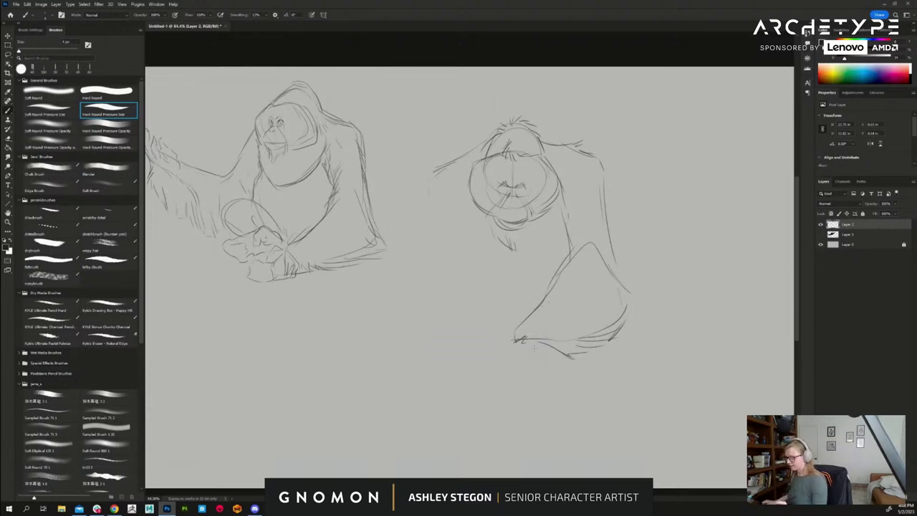
mouse_move(517, 344)
left_mouse_down()
mouse_move(522, 362)
mouse_move(562, 357)
left_mouse_up()
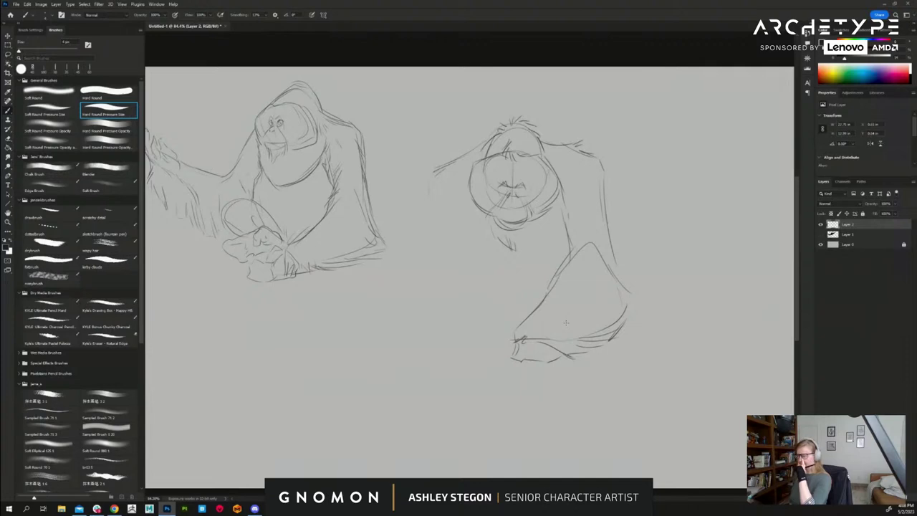
- Draw the throat pouch, the matching left arm, bent leg and foot, and the rounded belly of the seated orangutan
mouse_move(468, 209)
left_mouse_down()
mouse_move(491, 257)
mouse_move(546, 251)
mouse_move(564, 213)
mouse_move(539, 258)
mouse_move(502, 262)
left_mouse_up()
left_click_drag(463, 188, 469, 226)
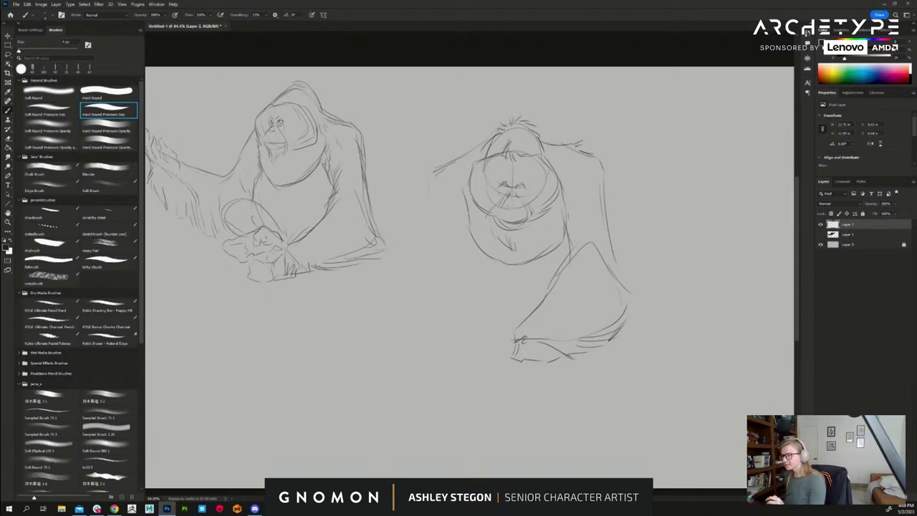
mouse_move(430, 195)
left_mouse_down()
mouse_move(445, 265)
mouse_move(495, 303)
left_mouse_up()
mouse_move(440, 245)
left_mouse_down()
mouse_move(412, 316)
mouse_move(434, 354)
mouse_move(430, 337)
mouse_move(423, 340)
mouse_move(465, 351)
mouse_move(470, 332)
mouse_move(500, 334)
left_mouse_up()
left_click_drag(462, 360, 493, 355)
left_click_drag(499, 321, 502, 332)
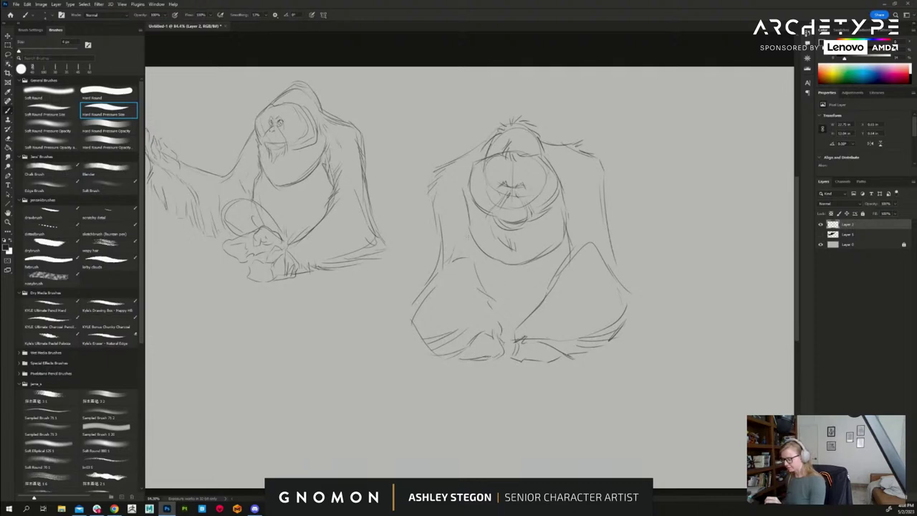
mouse_move(468, 242)
left_mouse_down()
mouse_move(475, 270)
mouse_move(530, 310)
left_mouse_up()
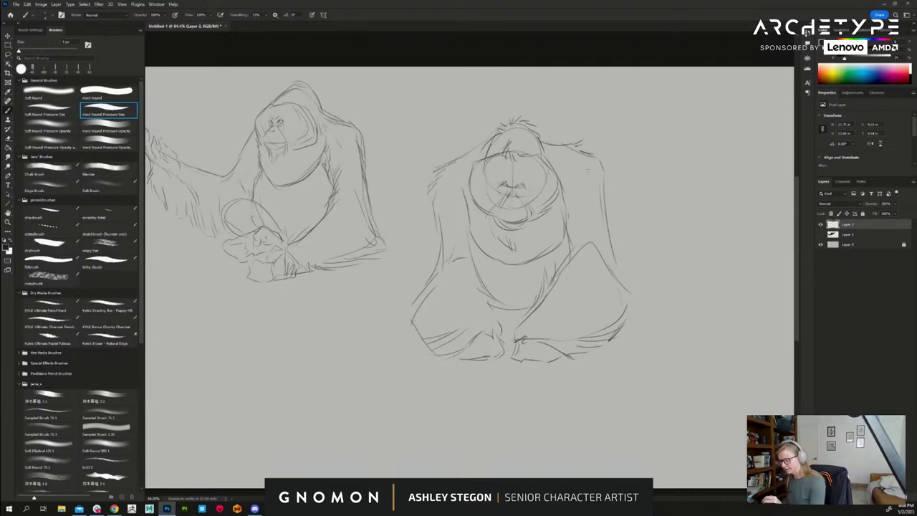
- Add fur strokes along both outer arms and reinforce the edges of the second orangutan's throat pouch
left_click_drag(606, 185, 609, 218)
mouse_move(437, 185)
left_mouse_down()
mouse_move(430, 211)
mouse_move(440, 258)
left_mouse_up()
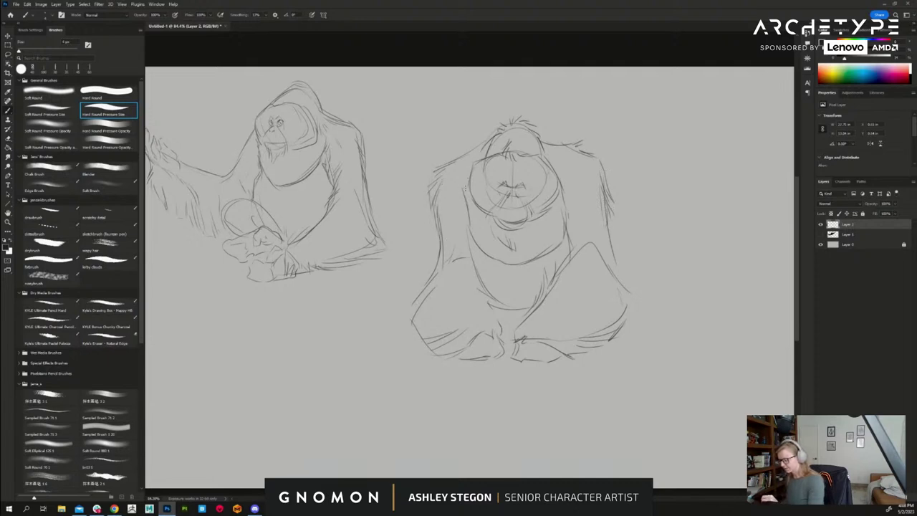
left_click_drag(465, 182, 468, 206)
left_click_drag(568, 185, 564, 228)
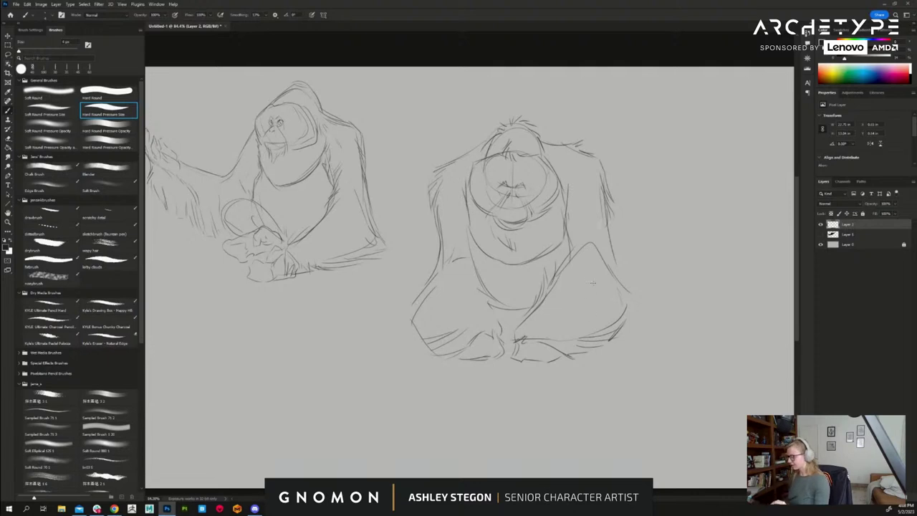
- Erase the construction ovals inside the second orangutan's face and redraw the cheek pads, muzzle and beard with firmer strokes
key("e")
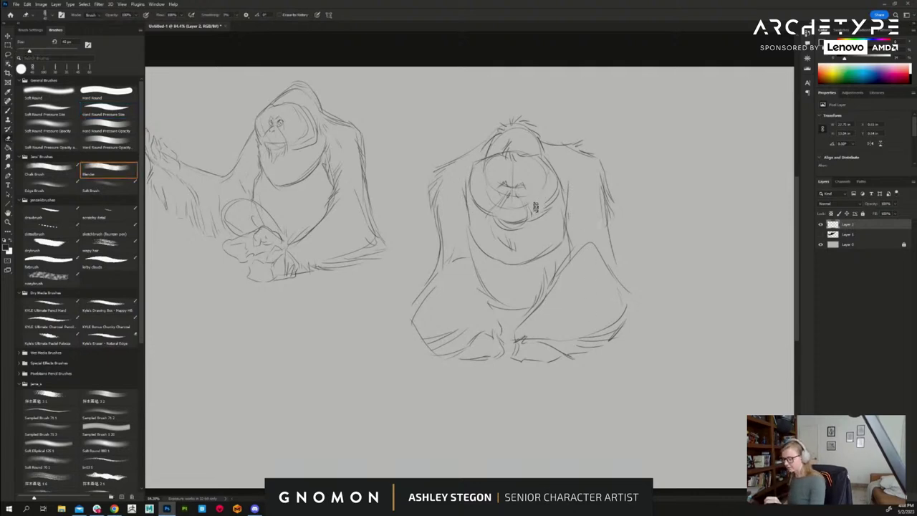
mouse_move(541, 193)
left_mouse_down()
mouse_move(496, 165)
mouse_move(488, 185)
mouse_move(516, 205)
mouse_move(510, 212)
mouse_move(534, 192)
left_mouse_up()
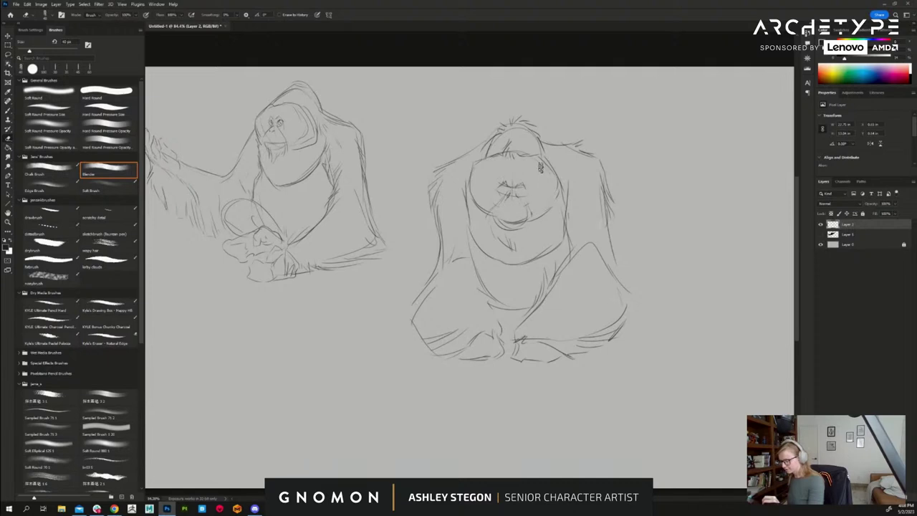
key("b")
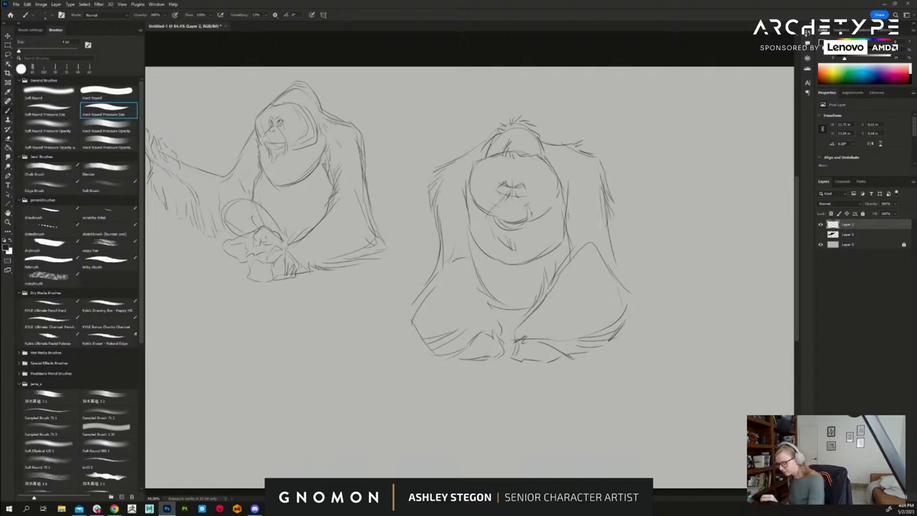
mouse_move(544, 155)
left_mouse_down()
mouse_move(560, 207)
mouse_move(534, 220)
left_mouse_up()
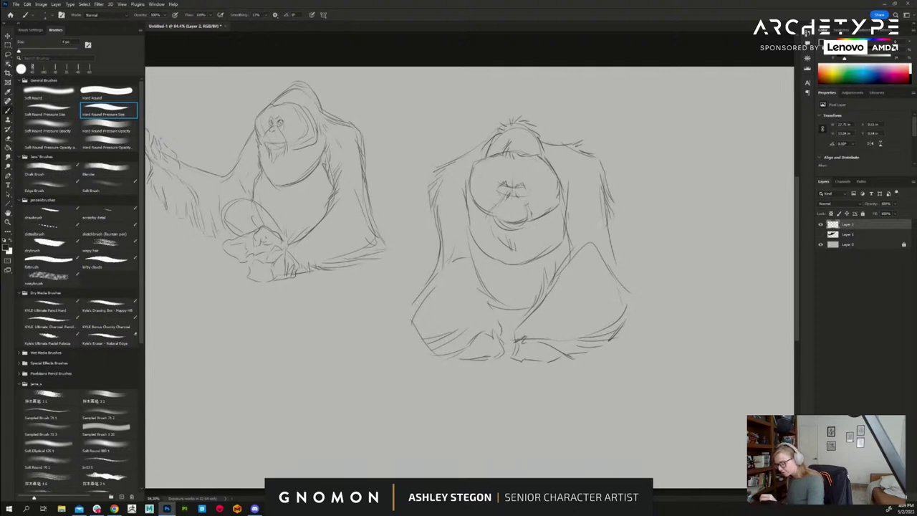
mouse_move(470, 174)
left_mouse_down()
mouse_move(495, 154)
mouse_move(470, 189)
mouse_move(490, 217)
mouse_move(526, 215)
mouse_move(529, 234)
mouse_move(514, 250)
left_mouse_up()
left_click_drag(495, 216, 499, 253)
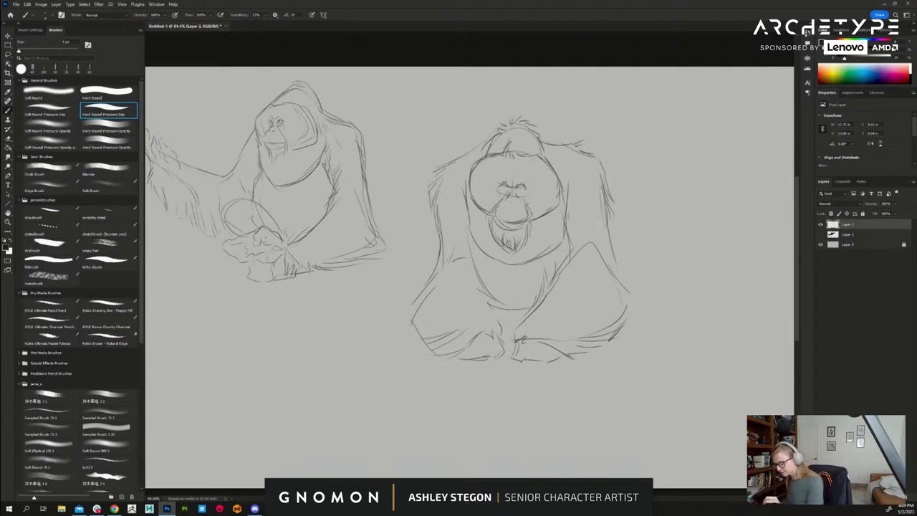
- Define the second orangutan's eyes and nose with darker strokes and add brow and under-eye wrinkles
left_click_drag(523, 185, 506, 188)
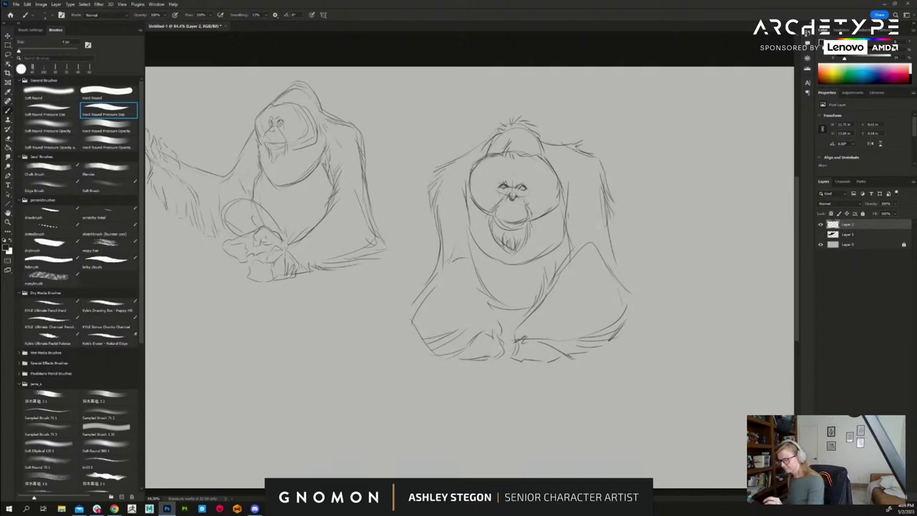
mouse_move(499, 184)
left_mouse_down()
mouse_move(493, 191)
mouse_move(533, 194)
mouse_move(492, 194)
left_mouse_up()
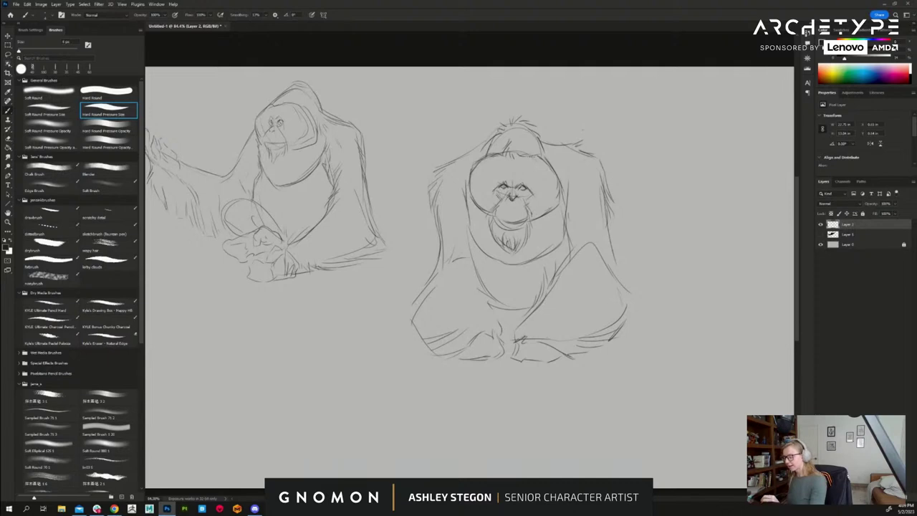
left_click_drag(524, 175, 530, 184)
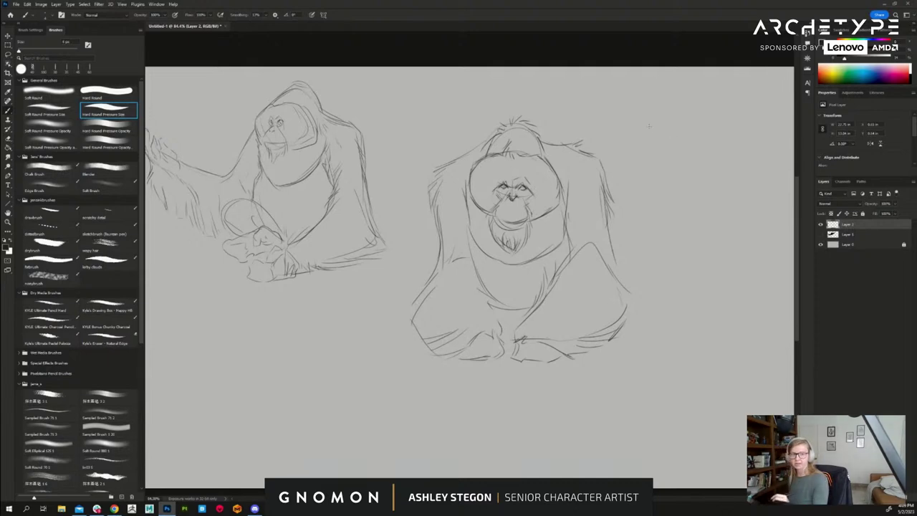
left_click_drag(665, 147, 685, 138)
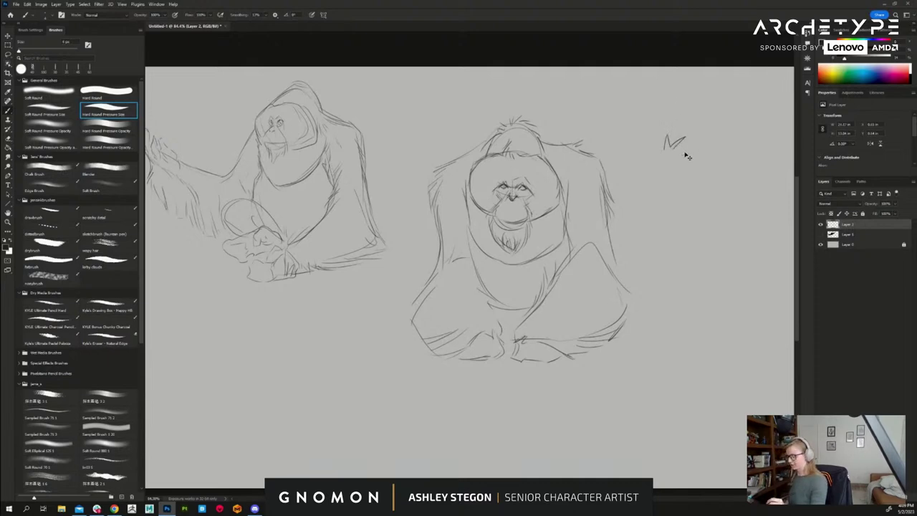
key("ctrl+z")
key("ctrl+z")
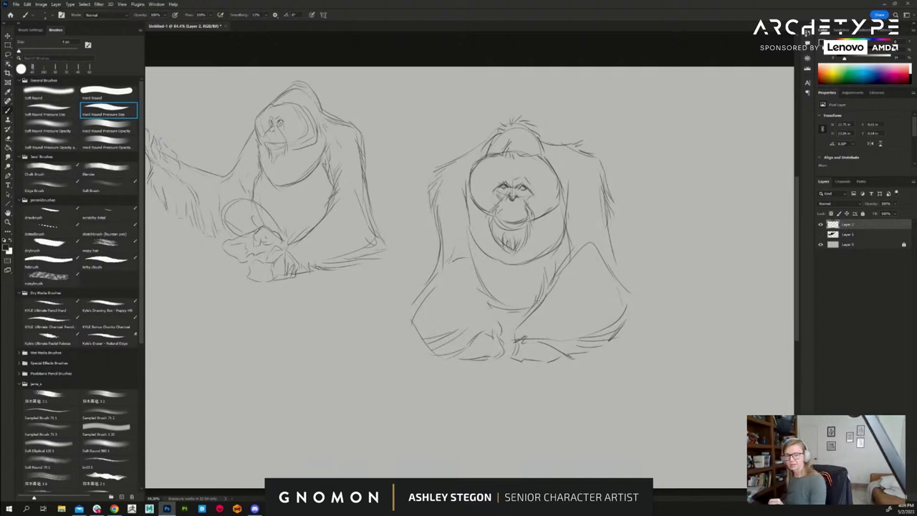
- Add long fur strokes along the right edge of the seated orangutan's belly, beside the inner thigh
left_click_drag(539, 273, 535, 312)
left_click_drag(531, 281, 528, 315)
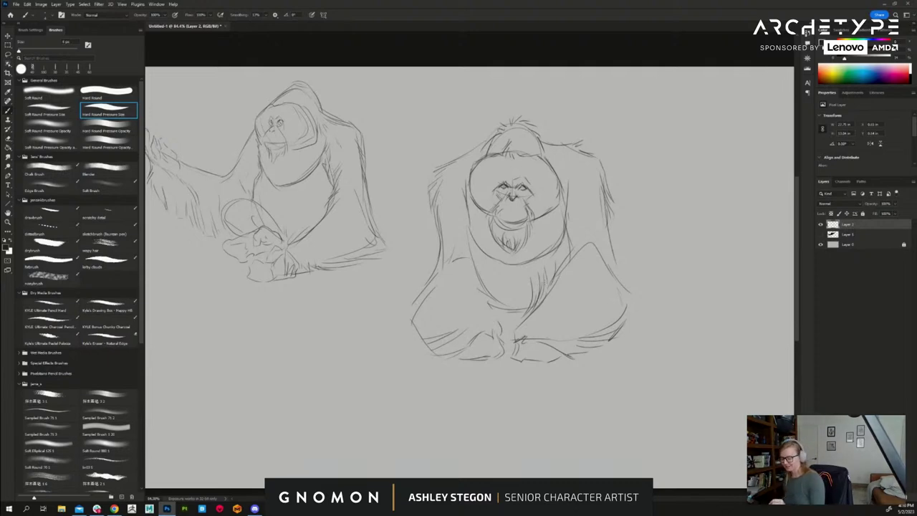
- Add fur strokes along both sides of the second orangutan's belly and around the outer knees and forearms
left_click_drag(529, 291, 509, 327)
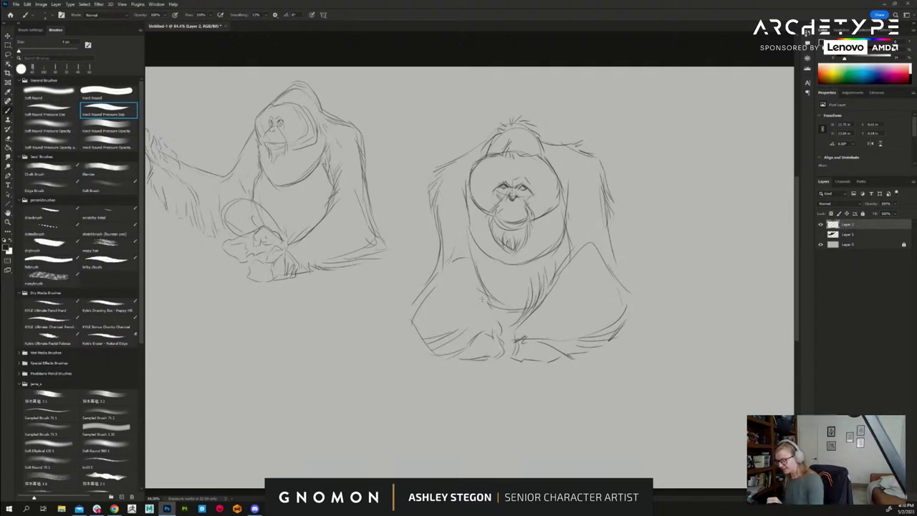
left_click_drag(492, 263, 477, 304)
left_click_drag(496, 298, 480, 314)
left_click_drag(440, 277, 404, 316)
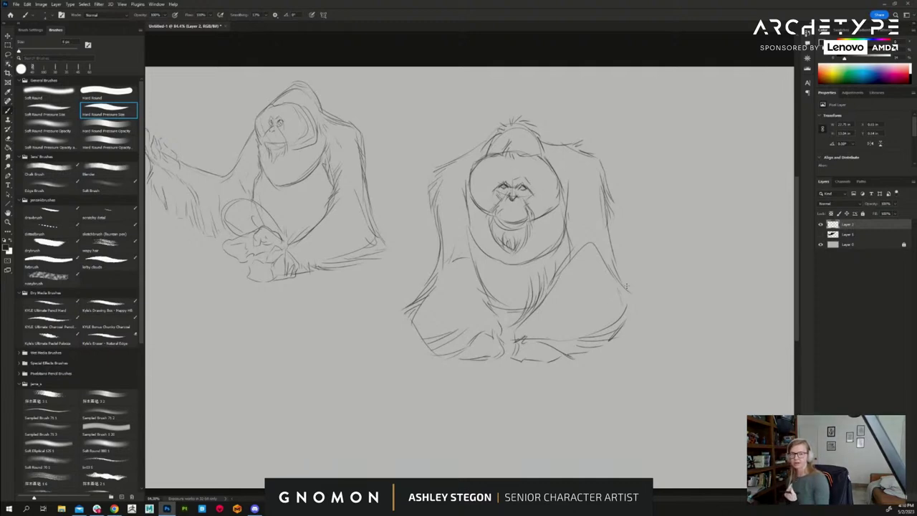
mouse_move(609, 238)
left_mouse_down()
mouse_move(623, 296)
mouse_move(635, 306)
mouse_move(614, 313)
left_mouse_up()
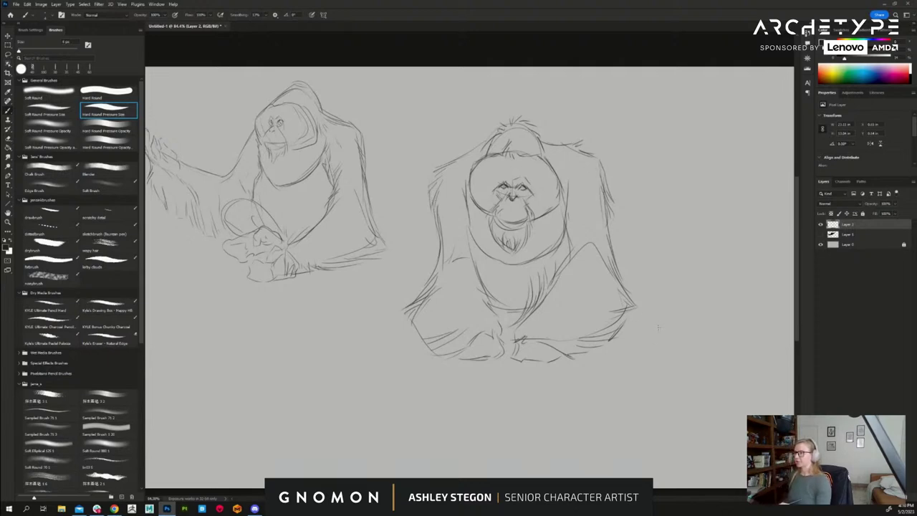
- Block in a standing orangutan gesture beside the second one, with a head circle, raised arm, outstretched arm, torso and legs
left_click_drag(689, 271, 623, 239)
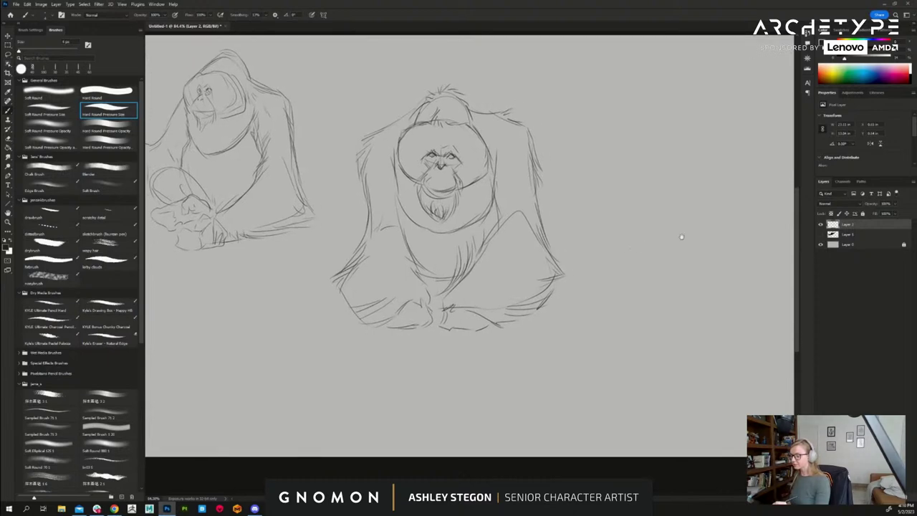
left_click_drag(696, 237, 586, 262)
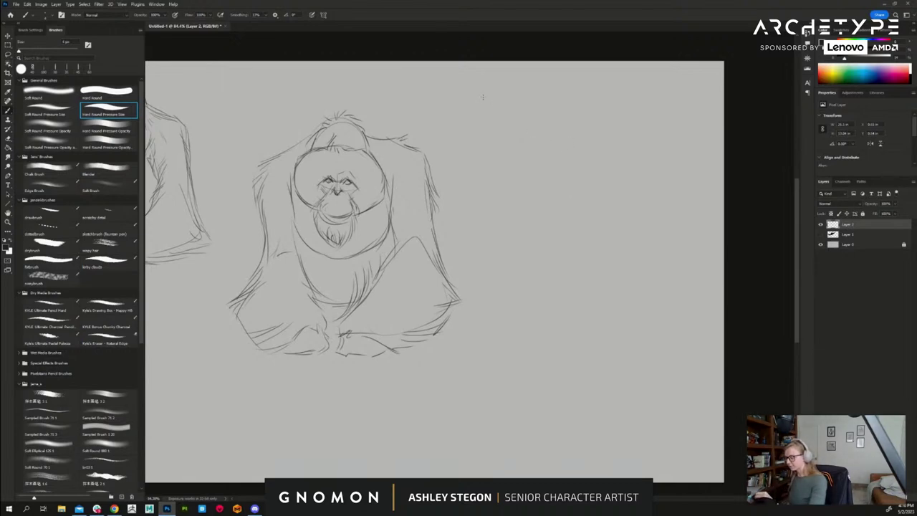
mouse_move(490, 94)
left_mouse_down()
mouse_move(543, 177)
mouse_move(625, 169)
mouse_move(666, 151)
left_mouse_up()
mouse_move(554, 222)
left_mouse_down()
mouse_move(590, 241)
mouse_move(553, 284)
left_mouse_up()
mouse_move(582, 241)
left_mouse_down()
mouse_move(551, 301)
mouse_move(617, 299)
left_mouse_up()
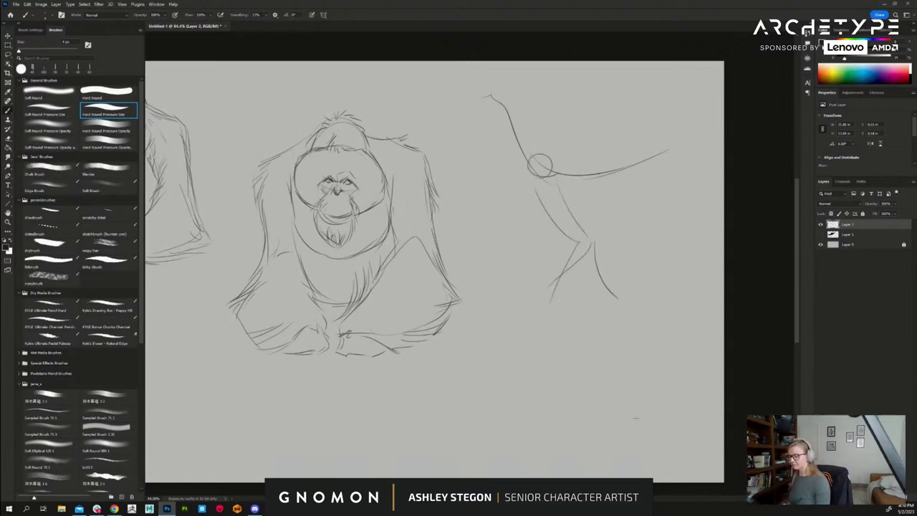
- Draw the underside of the third figure's outstretched arm and rough in the head and muzzle with overlapping circles
left_click_drag(553, 188, 640, 170)
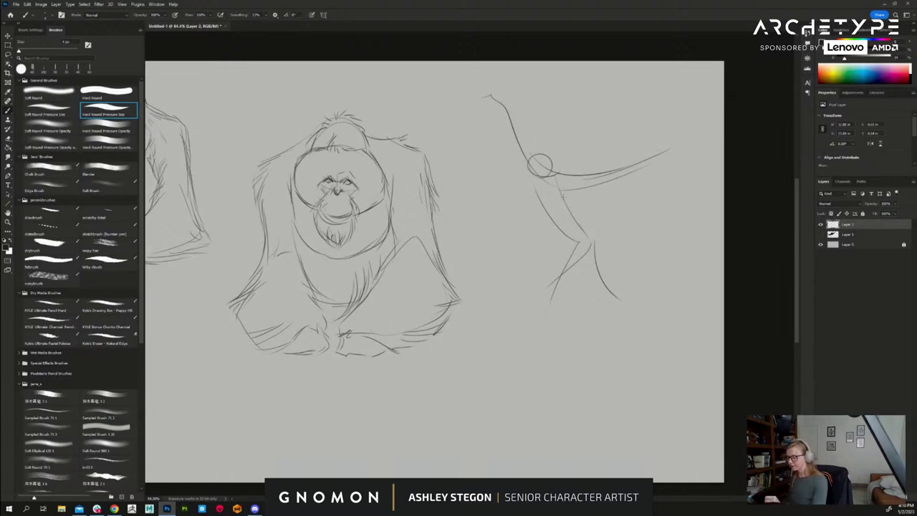
left_click_drag(564, 191, 569, 208)
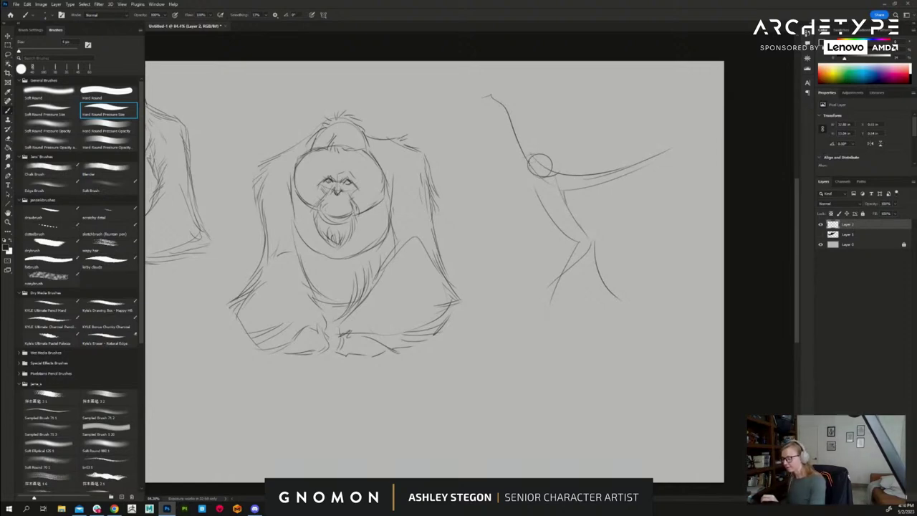
left_click_drag(529, 164, 524, 178)
key("e")
key("b")
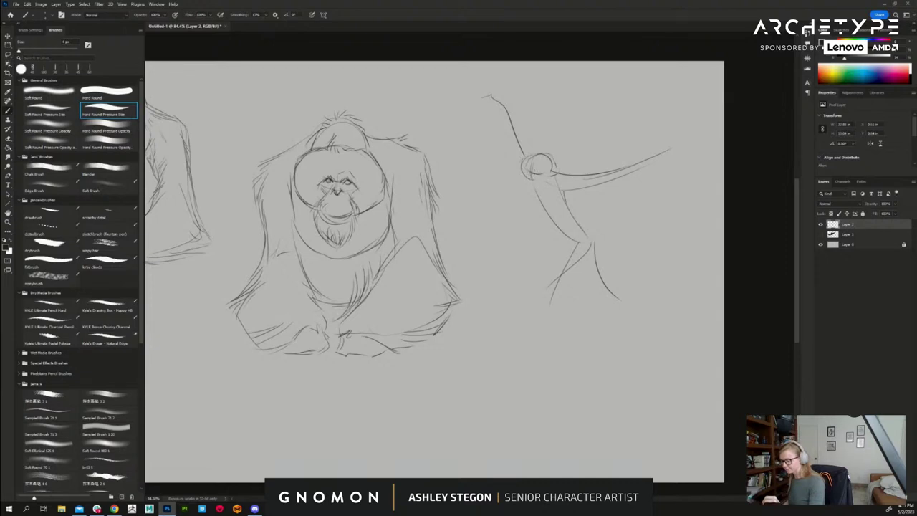
left_click_drag(541, 168, 533, 173)
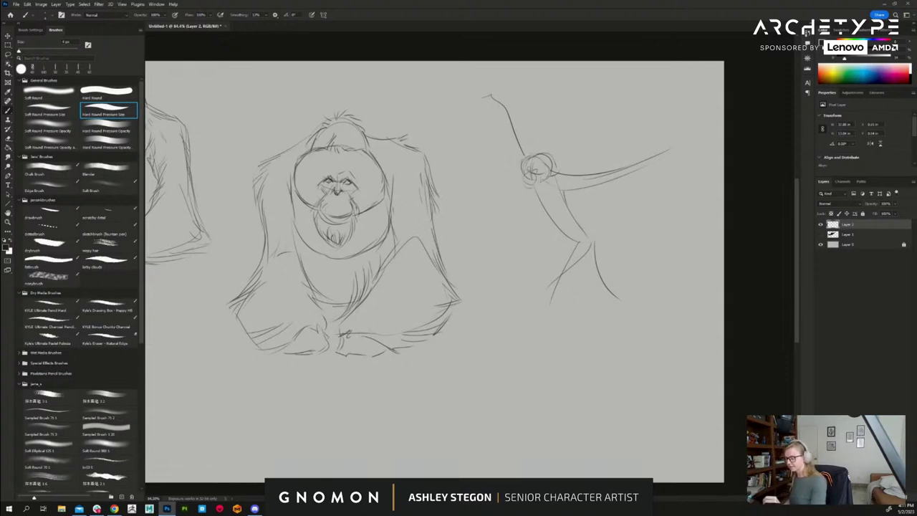
left_click_drag(537, 192, 540, 206)
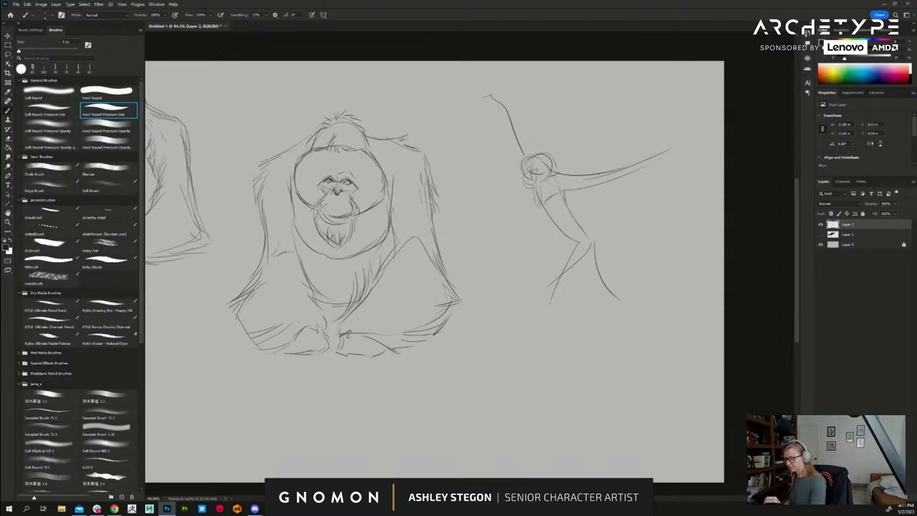
- Round out the third figure's belly and back, and build up the front leg and its foot
mouse_move(538, 201)
left_mouse_down()
mouse_move(563, 244)
mouse_move(573, 246)
left_mouse_up()
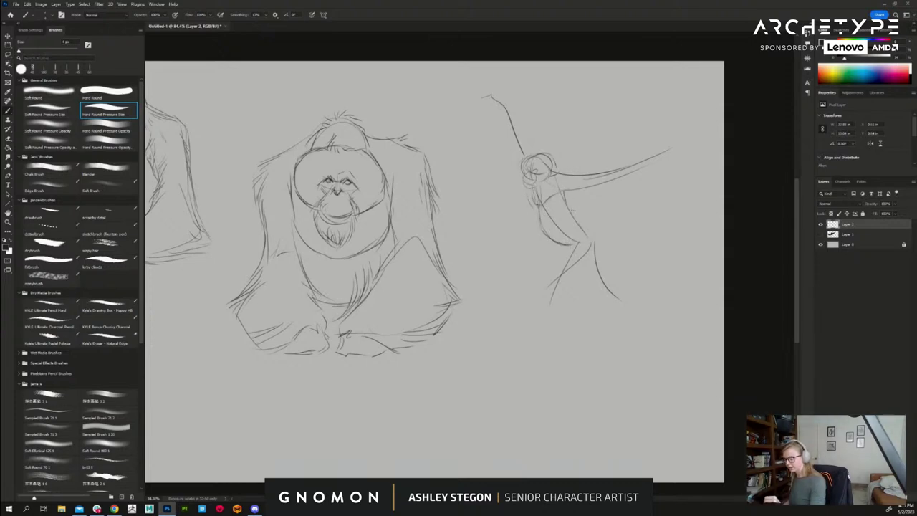
mouse_move(571, 204)
left_mouse_down()
mouse_move(587, 229)
mouse_move(558, 263)
mouse_move(571, 271)
mouse_move(563, 297)
left_mouse_up()
left_click_drag(557, 273, 549, 301)
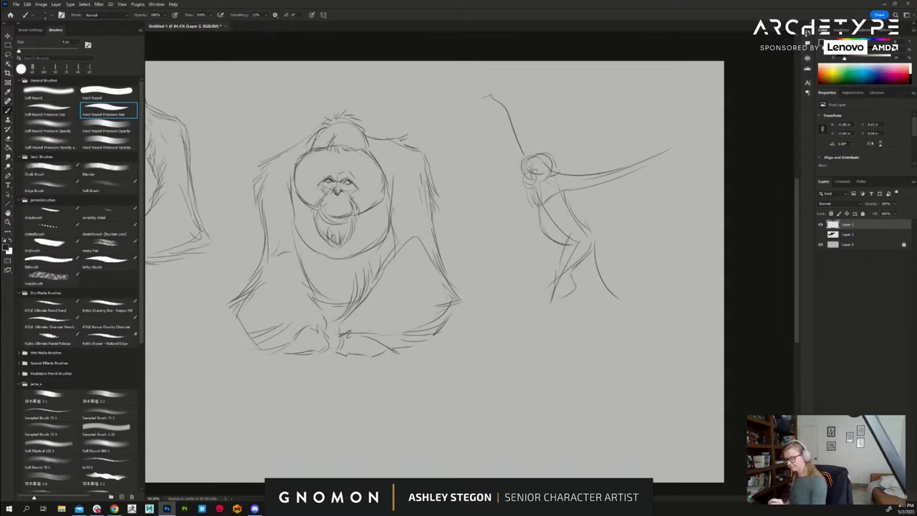
mouse_move(571, 233)
left_mouse_down()
mouse_move(548, 302)
mouse_move(528, 304)
mouse_move(567, 297)
left_mouse_up()
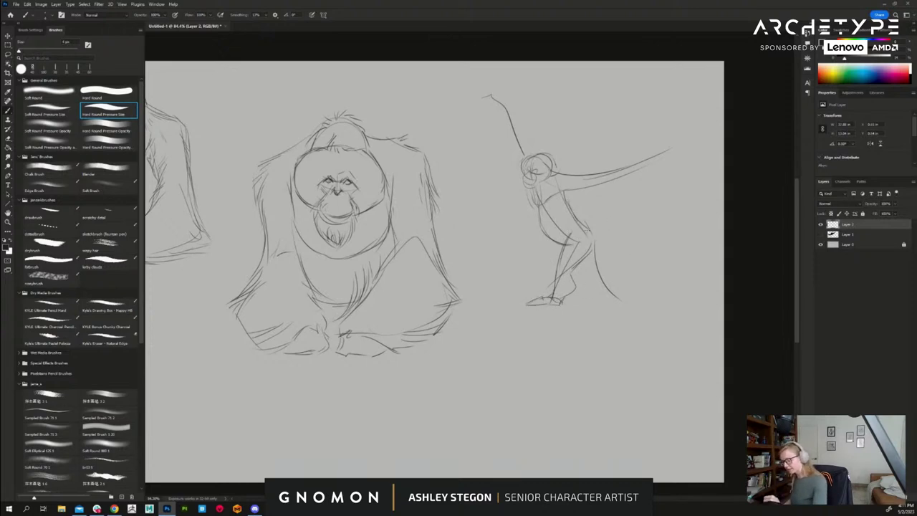
- Flesh out the third figure's rear leg and foot, and give the outstretched arm hanging fur and a hand
mouse_move(578, 221)
left_mouse_down()
mouse_move(615, 277)
mouse_move(602, 288)
left_mouse_up()
mouse_move(595, 284)
left_mouse_down()
mouse_move(624, 296)
mouse_move(599, 295)
mouse_move(612, 297)
left_mouse_up()
mouse_move(563, 191)
left_mouse_down()
mouse_move(571, 200)
mouse_move(596, 192)
mouse_move(609, 215)
mouse_move(668, 153)
mouse_move(647, 174)
left_mouse_up()
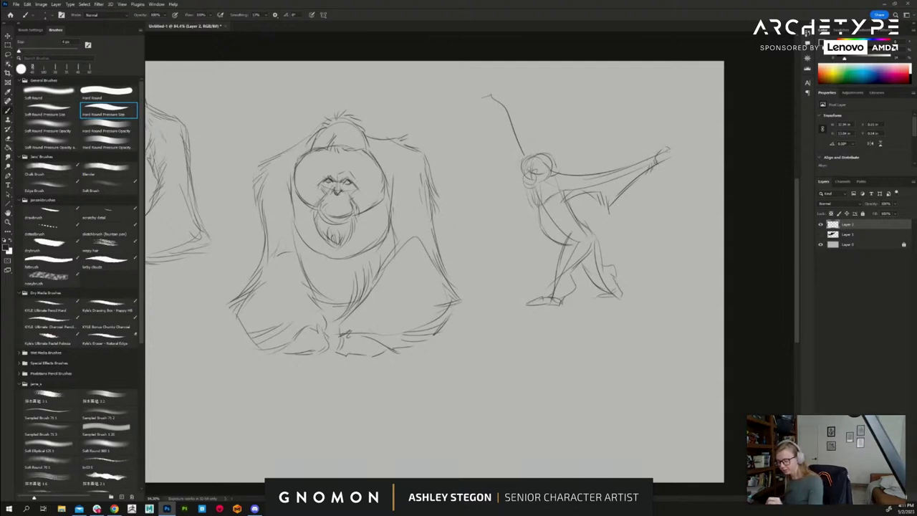
mouse_move(663, 155)
left_mouse_down()
mouse_move(685, 141)
mouse_move(678, 156)
left_mouse_up()
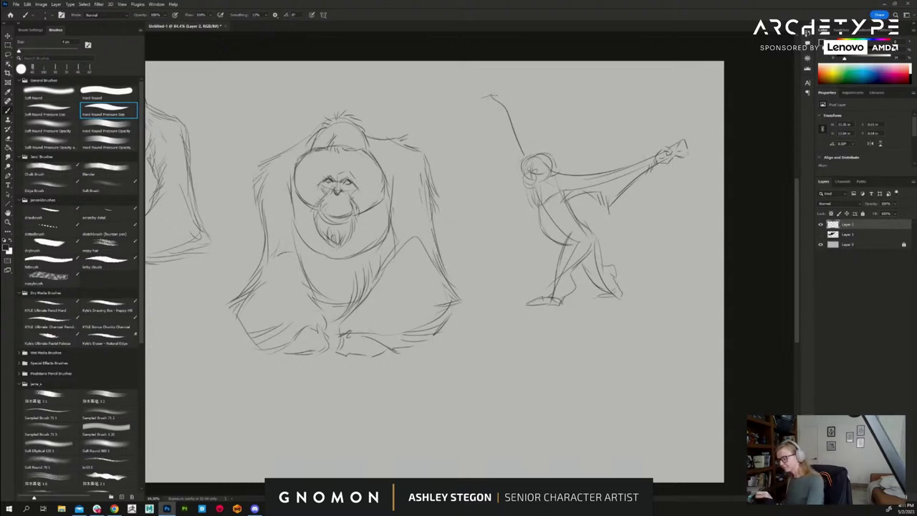
- Thicken the third figure's raised arm with hanging fur and sketch its curled hand
mouse_move(494, 96)
left_mouse_down()
mouse_move(480, 94)
mouse_move(514, 131)
mouse_move(498, 138)
mouse_move(503, 154)
left_mouse_up()
left_click_drag(502, 144, 506, 172)
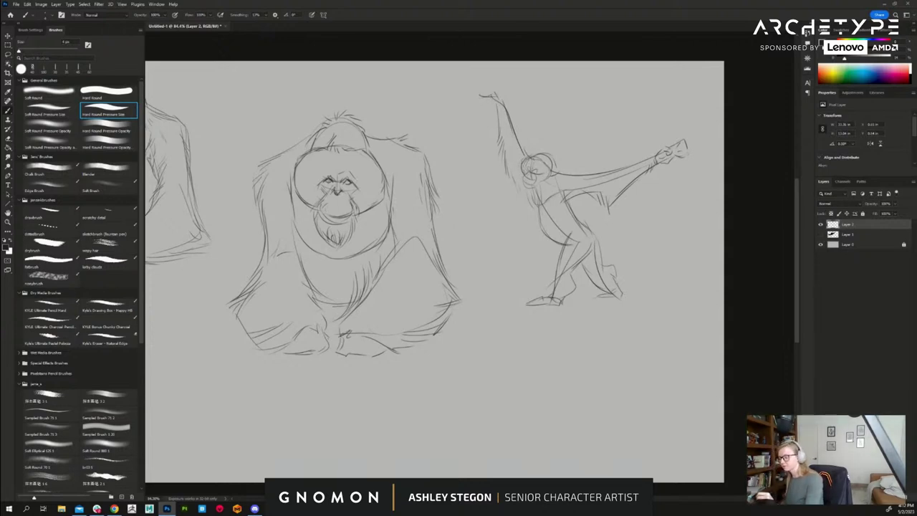
mouse_move(481, 109)
left_mouse_down()
mouse_move(498, 102)
mouse_move(475, 95)
mouse_move(498, 132)
left_mouse_up()
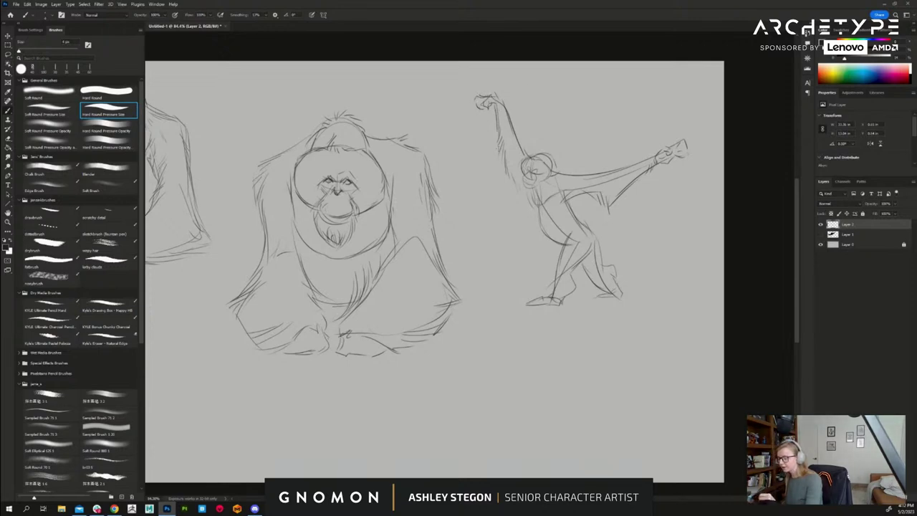
- Strengthen the third figure's chest line, erase the overlapping lines at the hip and redraw the front thigh
mouse_move(521, 190)
left_mouse_down()
mouse_move(528, 204)
mouse_move(549, 208)
mouse_move(538, 228)
mouse_move(557, 246)
left_mouse_up()
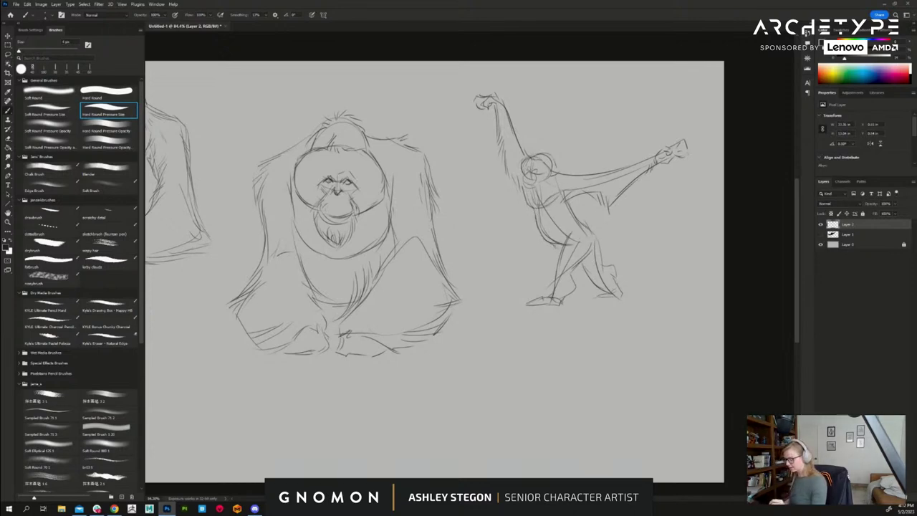
left_click(107, 170)
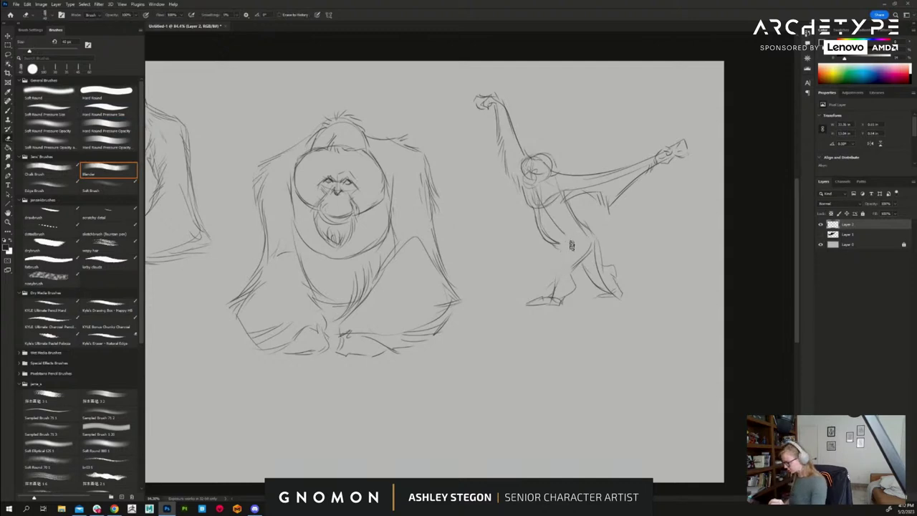
key("b")
key("bracketleft")
mouse_move(567, 236)
left_mouse_down()
mouse_move(555, 275)
mouse_move(573, 288)
mouse_move(590, 255)
left_mouse_up()
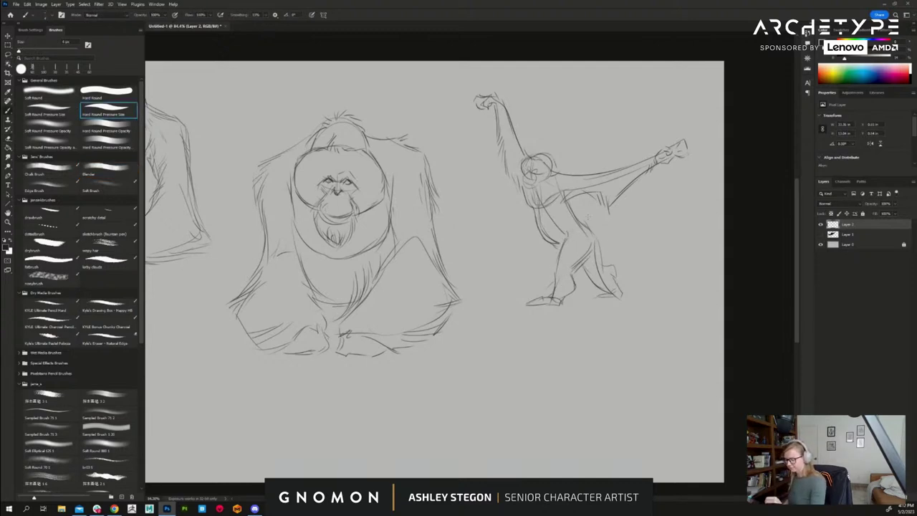
- Redraw the third figure's lower back and rear leg outline, and add fur strokes around the shoulders and outstretched arm
mouse_move(569, 201)
left_mouse_down()
mouse_move(601, 245)
mouse_move(582, 241)
mouse_move(586, 223)
mouse_move(598, 235)
mouse_move(596, 261)
mouse_move(621, 287)
left_mouse_up()
key("e")
key("b")
key("bracketleft")
key("bracketleft")
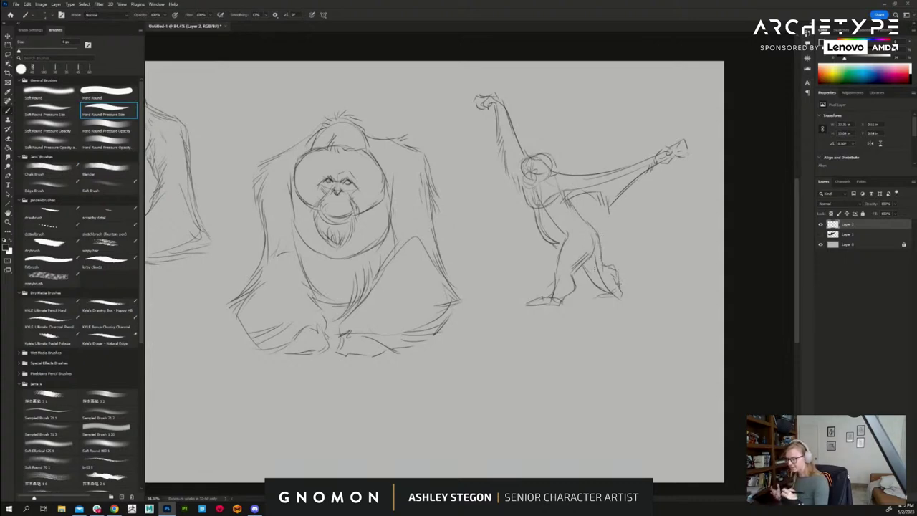
mouse_move(513, 168)
left_mouse_down()
mouse_move(515, 182)
mouse_move(572, 202)
left_mouse_up()
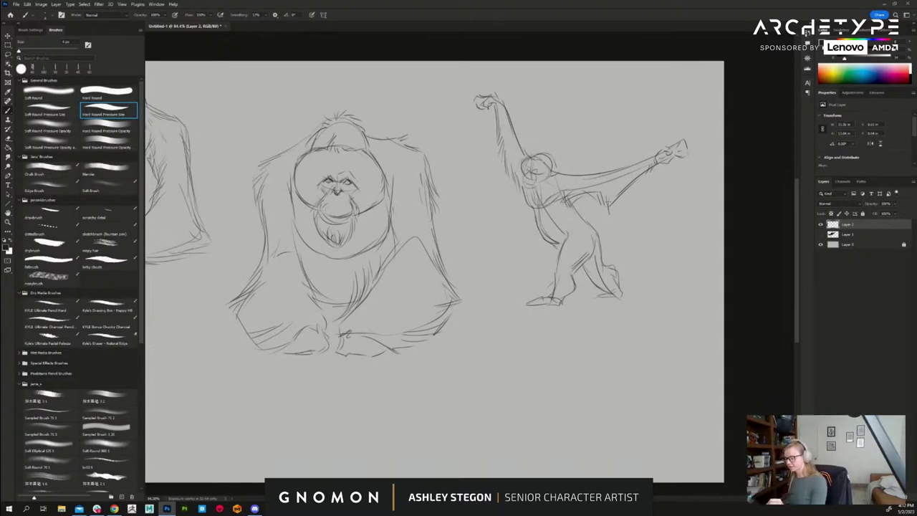
left_click_drag(614, 195, 611, 208)
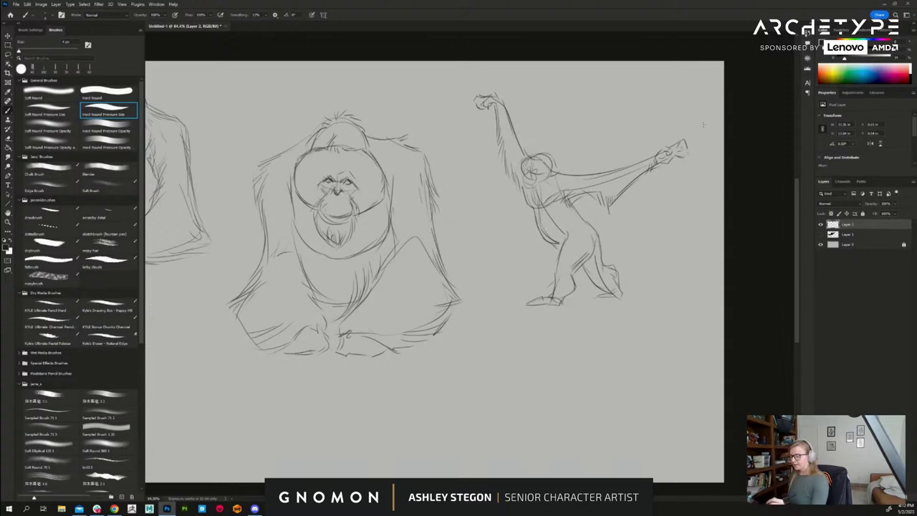
- Erase the construction lines inside the third figure's head and redraw the face and muzzle
left_click(108, 172)
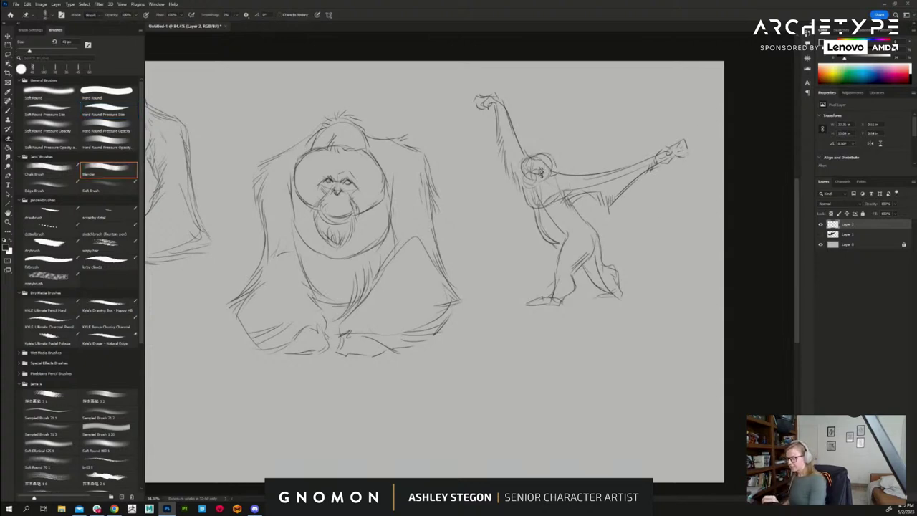
mouse_move(529, 169)
left_mouse_down()
mouse_move(541, 185)
mouse_move(527, 182)
mouse_move(547, 176)
mouse_move(527, 185)
mouse_move(536, 183)
left_mouse_up()
key("b")
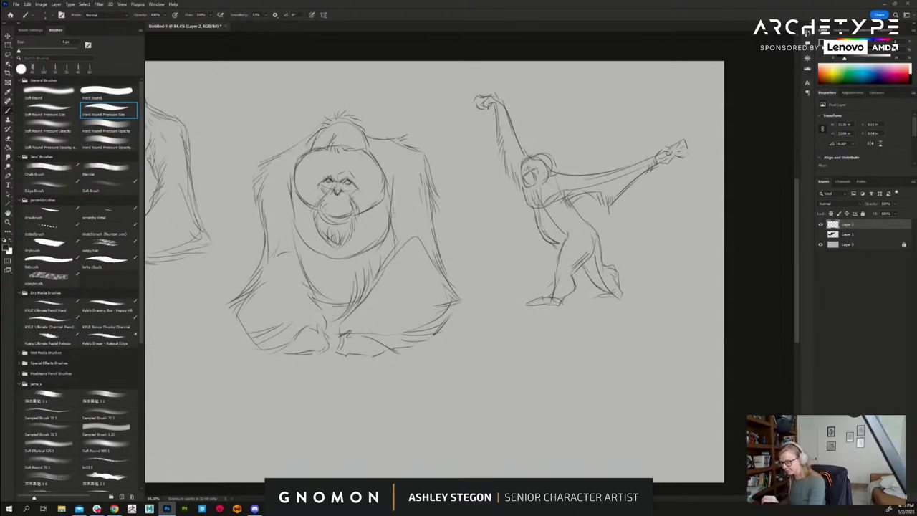
left_click_drag(533, 170, 539, 174)
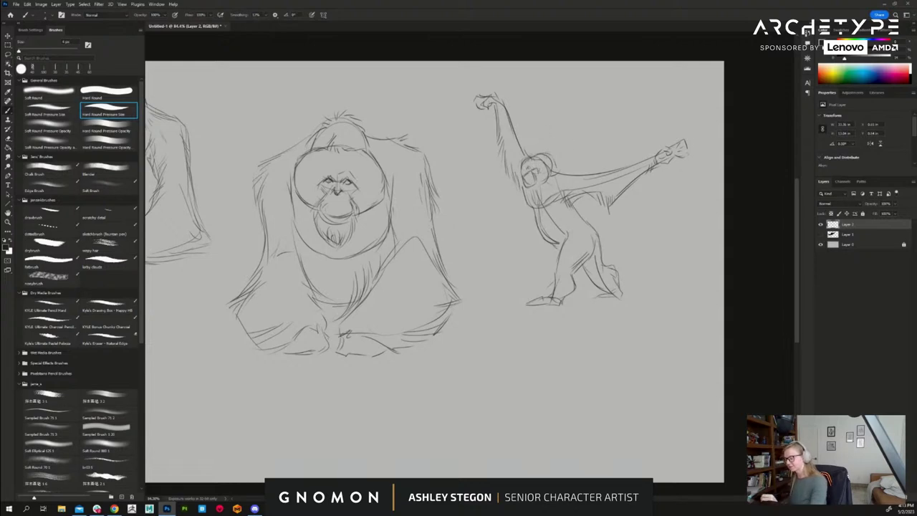
- Darken the top and back of the third figure's head and add fur strokes beneath the raised arm
left_click_drag(544, 158, 550, 169)
mouse_move(546, 157)
left_mouse_down()
mouse_move(573, 175)
mouse_move(610, 172)
left_mouse_up()
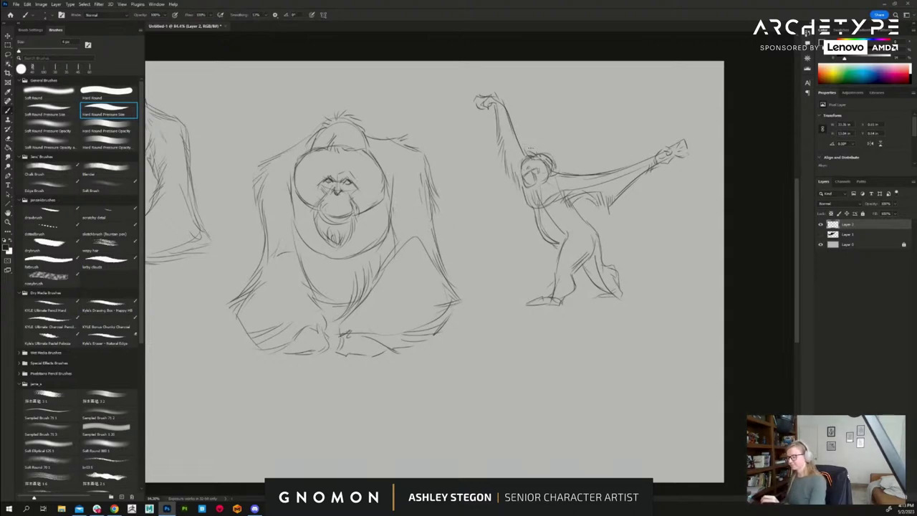
left_click_drag(503, 124, 507, 167)
left_click_drag(505, 153, 512, 181)
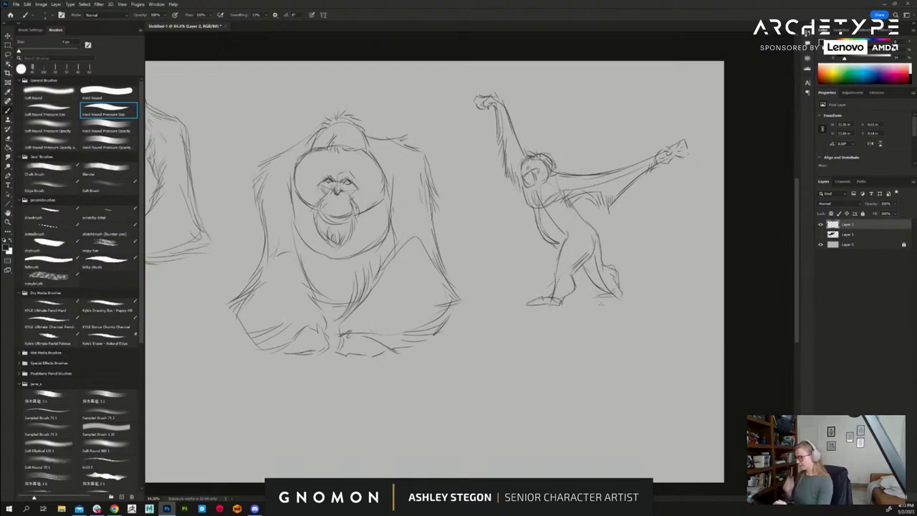
- Erase the construction lines across the third figure's chest and redraw a rounder belly contour
key("e")
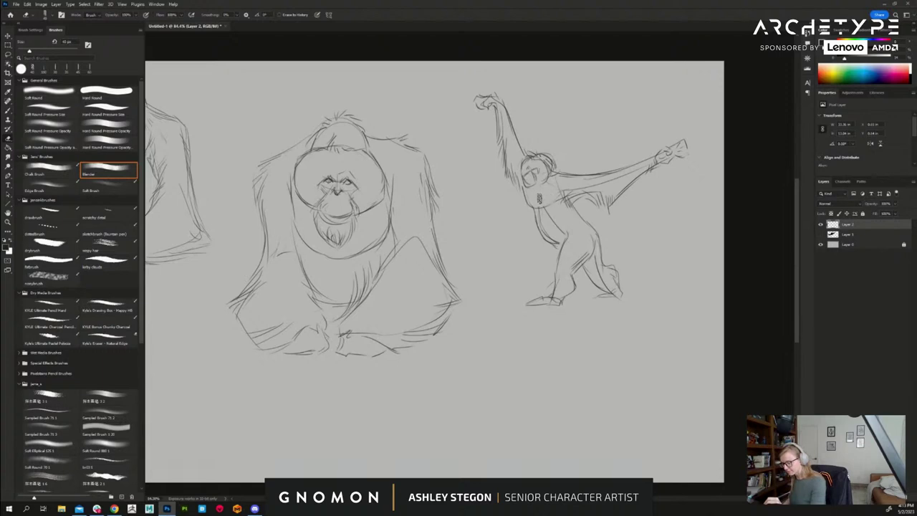
mouse_move(556, 222)
left_mouse_down()
mouse_move(546, 208)
mouse_move(566, 234)
mouse_move(542, 208)
mouse_move(538, 221)
left_mouse_up()
key("b")
left_click_drag(539, 212, 550, 238)
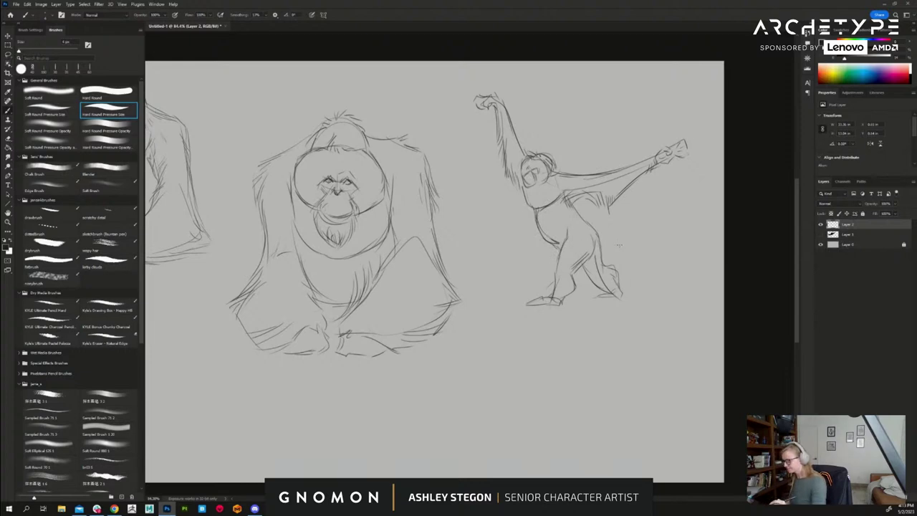
- Clean up the lines between the third figure's legs and redraw the inner leg contour
key("e")
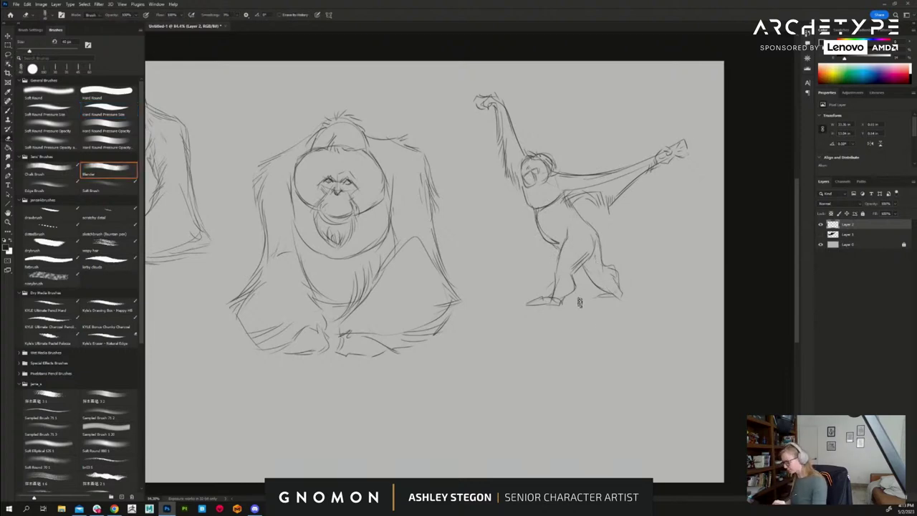
key("b")
left_click_drag(594, 245, 573, 293)
- Sketch the fourth orangutan's head below the first figure as a circle with eyes, muzzle and a short pointed beard
left_click_drag(680, 381, 788, 331)
mouse_move(520, 392)
left_mouse_down()
mouse_move(651, 422)
mouse_move(627, 406)
left_mouse_up()
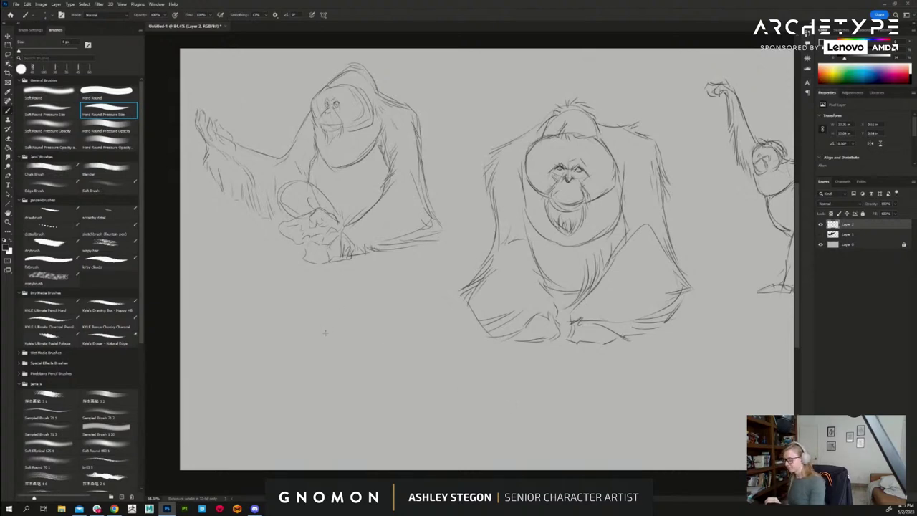
mouse_move(325, 333)
left_mouse_down()
mouse_move(340, 308)
mouse_move(362, 313)
left_mouse_up()
mouse_move(334, 341)
left_mouse_down()
mouse_move(353, 350)
mouse_move(368, 319)
mouse_move(338, 315)
left_mouse_up()
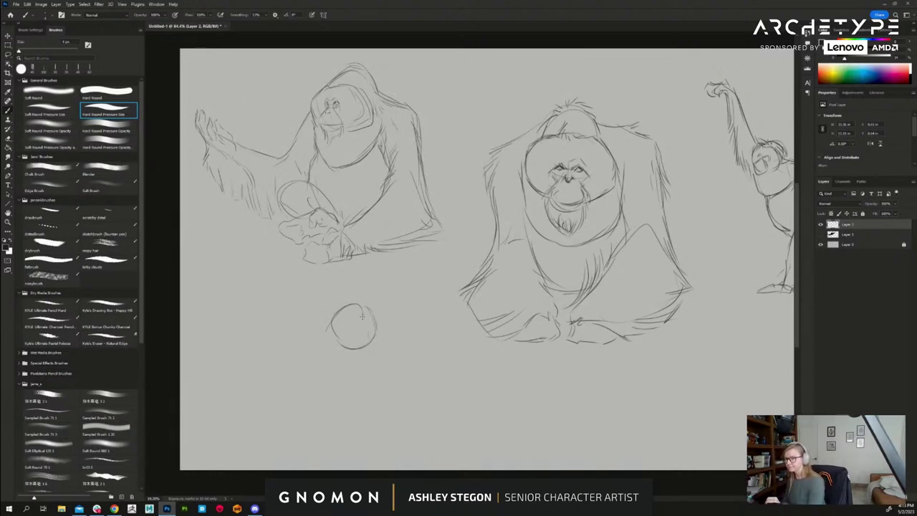
mouse_move(361, 309)
left_mouse_down()
mouse_move(365, 334)
mouse_move(374, 324)
mouse_move(365, 322)
left_mouse_up()
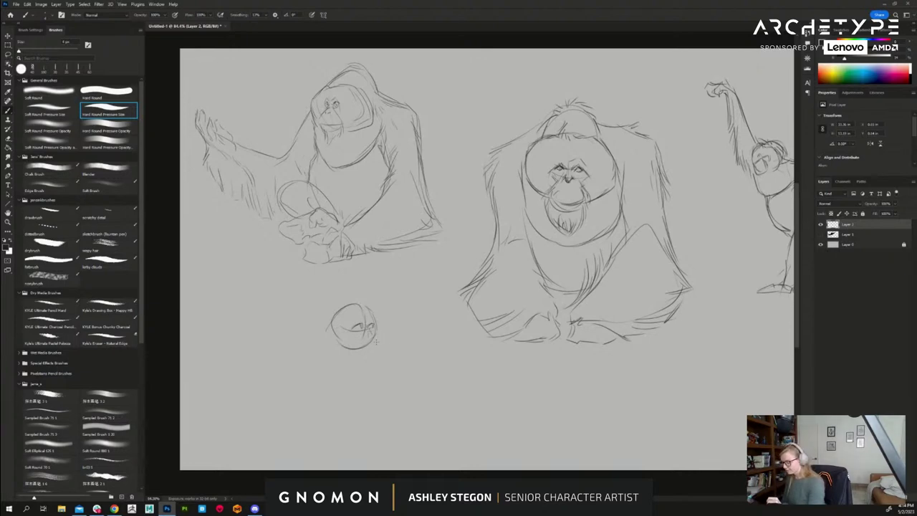
mouse_move(359, 351)
left_mouse_down()
mouse_move(376, 342)
mouse_move(354, 354)
mouse_move(367, 364)
left_mouse_up()
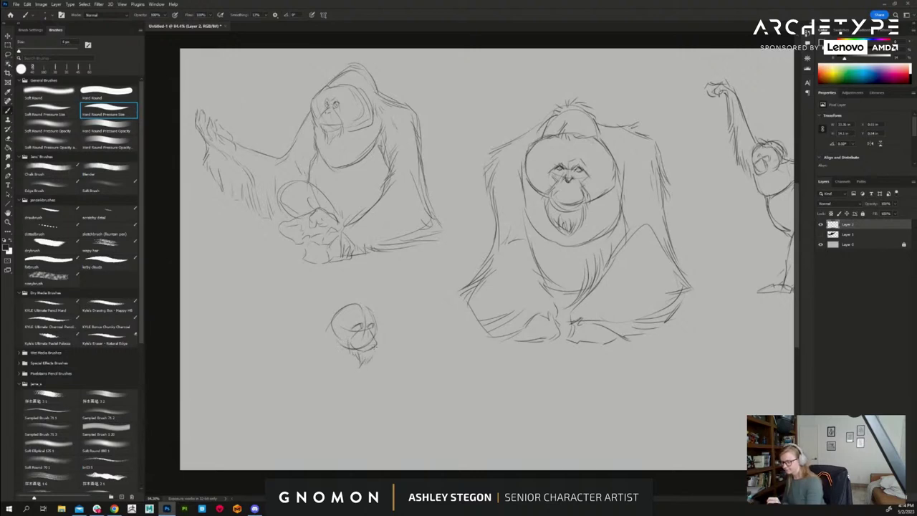
- Add the fourth figure's brow curve and sketch its shoulder and upper back line behind the head
mouse_move(359, 303)
left_mouse_down()
mouse_move(361, 311)
mouse_move(334, 311)
mouse_move(342, 320)
left_mouse_up()
mouse_move(343, 315)
left_mouse_down()
mouse_move(299, 316)
mouse_move(292, 364)
left_mouse_up()
left_click_drag(291, 327, 321, 320)
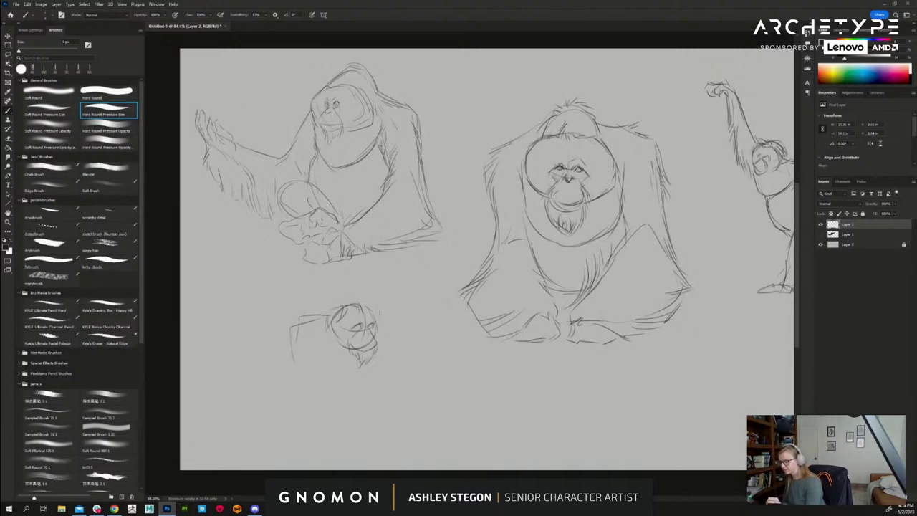
- Sketch the fourth figure's hand at its chin, with the bent upper arm and long hanging elbow fur
mouse_move(381, 328)
left_mouse_down()
mouse_move(377, 370)
mouse_move(388, 352)
mouse_move(391, 367)
mouse_move(383, 349)
mouse_move(382, 379)
mouse_move(394, 361)
mouse_move(399, 380)
mouse_move(372, 420)
left_mouse_up()
left_click_drag(369, 384, 371, 443)
mouse_move(394, 366)
left_mouse_down()
mouse_move(390, 450)
mouse_move(380, 458)
left_mouse_up()
mouse_move(375, 421)
left_mouse_down()
mouse_move(377, 454)
mouse_move(394, 456)
left_mouse_up()
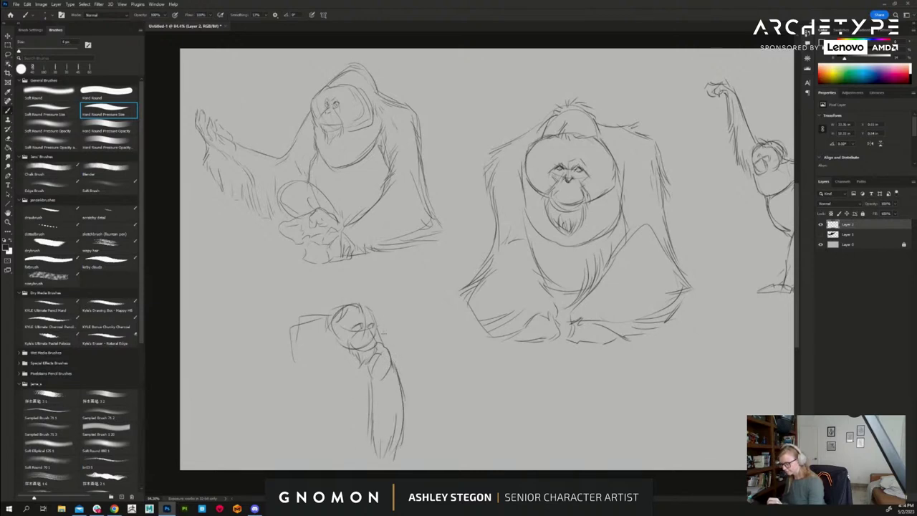
mouse_move(380, 328)
left_mouse_down()
mouse_move(406, 382)
mouse_move(410, 434)
mouse_move(385, 459)
left_mouse_up()
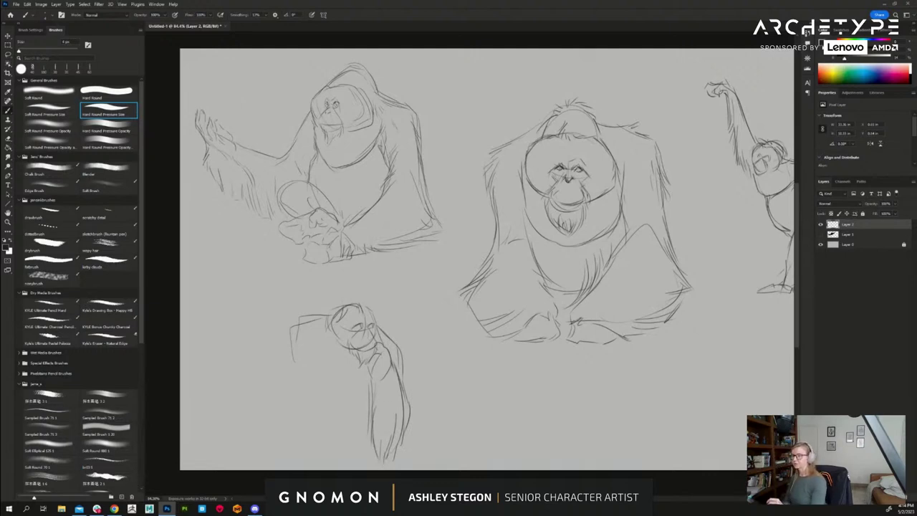
- Draw the fourth figure's chest and rounded belly contour, plus a short curve for the lower body
left_click_drag(318, 335, 321, 351)
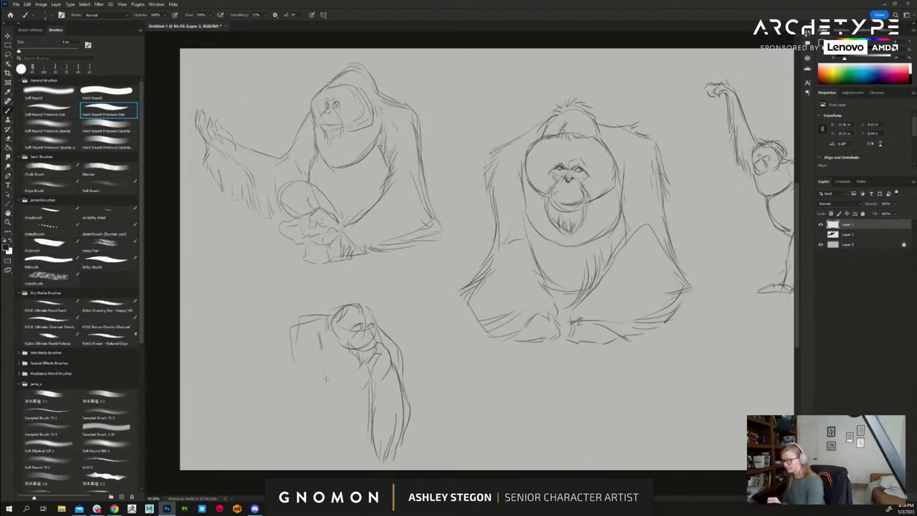
mouse_move(347, 396)
left_mouse_down()
mouse_move(365, 399)
mouse_move(372, 386)
left_mouse_up()
mouse_move(324, 364)
left_mouse_down()
mouse_move(360, 415)
mouse_move(357, 445)
mouse_move(370, 423)
mouse_move(345, 449)
left_mouse_up()
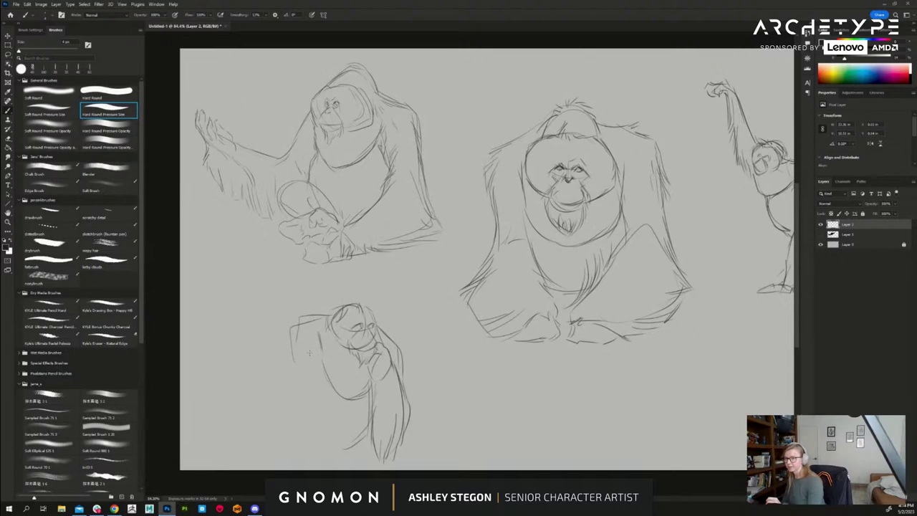
- Sketch the fourth figure's other arm reaching down to the ground and outline its back, shoulder and domed head
mouse_move(319, 347)
left_mouse_down()
mouse_move(307, 387)
mouse_move(292, 375)
mouse_move(276, 403)
left_mouse_up()
left_click_drag(304, 370, 312, 408)
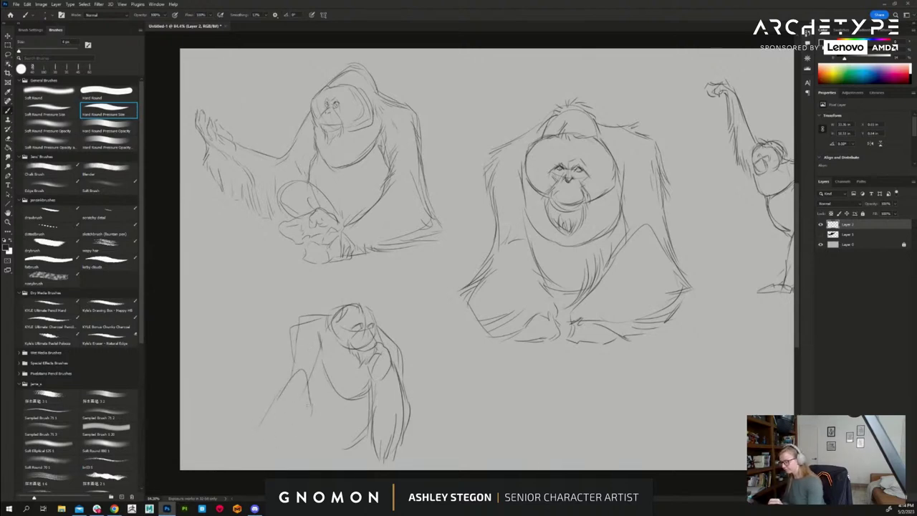
mouse_move(265, 447)
left_mouse_down()
mouse_move(254, 444)
mouse_move(285, 441)
mouse_move(300, 424)
left_mouse_up()
mouse_move(298, 428)
left_mouse_down()
mouse_move(292, 450)
mouse_move(294, 429)
left_mouse_up()
left_click_drag(284, 390, 292, 338)
mouse_move(290, 339)
left_mouse_down()
mouse_move(349, 297)
mouse_move(369, 308)
left_mouse_up()
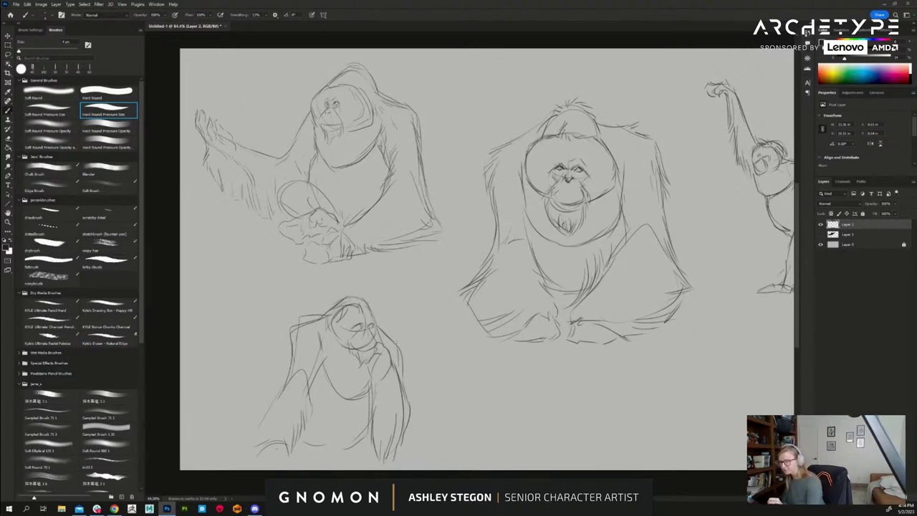
- Erase the construction circle in the fourth figure's head, then redraw the cheek pads and darken the eyes and crown
key("e")
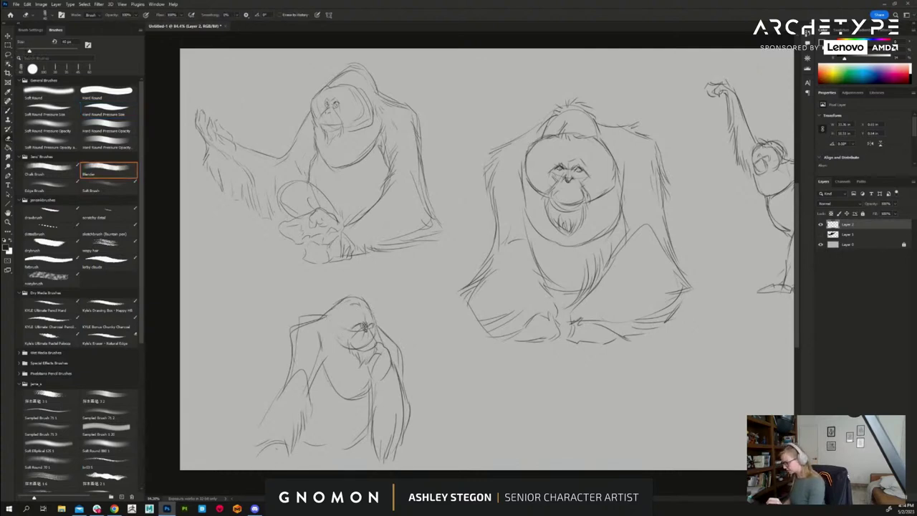
key("b")
left_click_drag(328, 328, 334, 343)
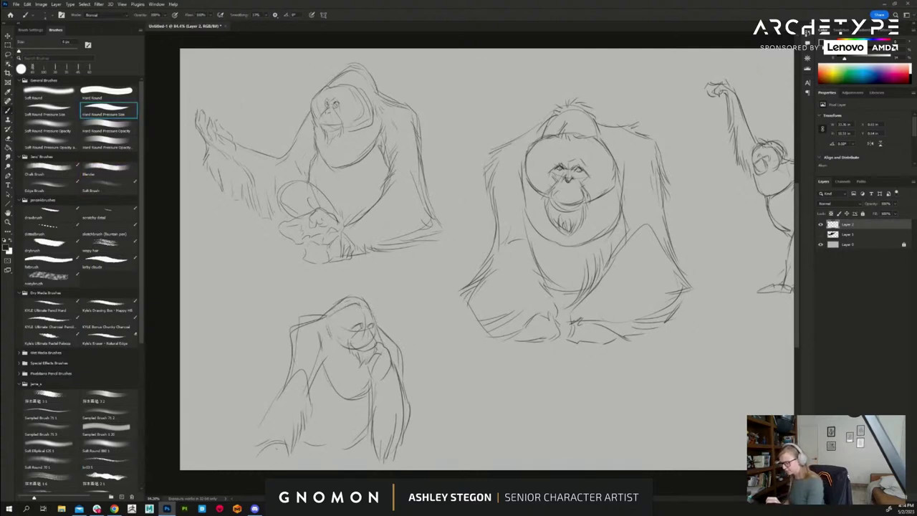
left_click_drag(371, 309, 378, 341)
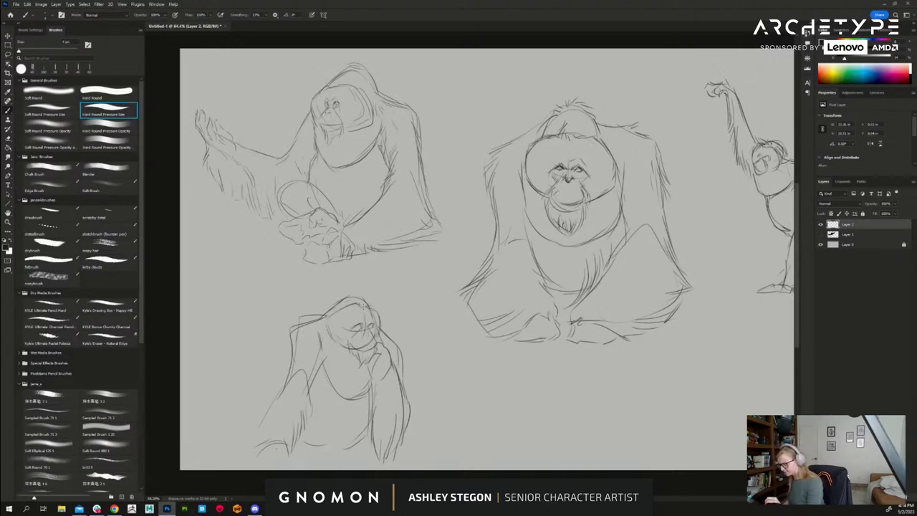
mouse_move(370, 307)
left_mouse_down()
mouse_move(363, 293)
mouse_move(334, 300)
mouse_move(294, 324)
mouse_move(292, 334)
left_mouse_up()
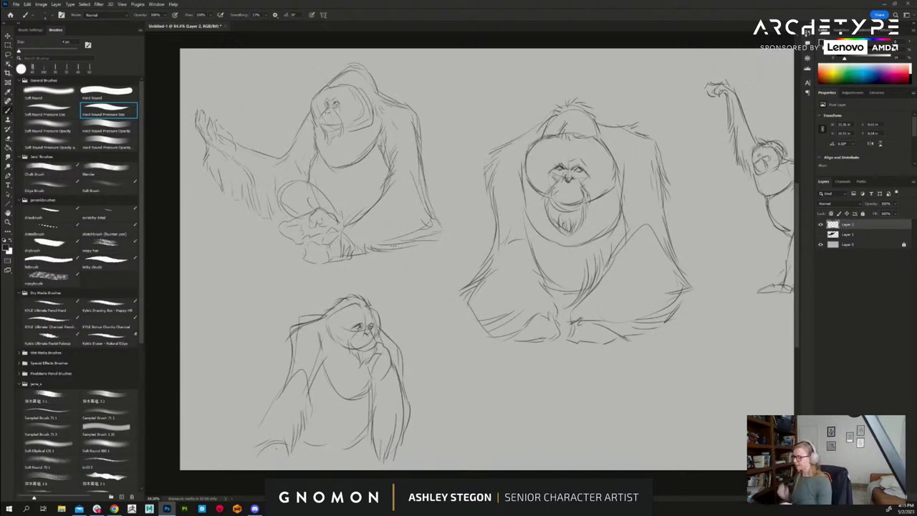
- Add fur strokes to the fourth figure's propped arm and sketch both feet beneath the body
left_click_drag(397, 412, 393, 458)
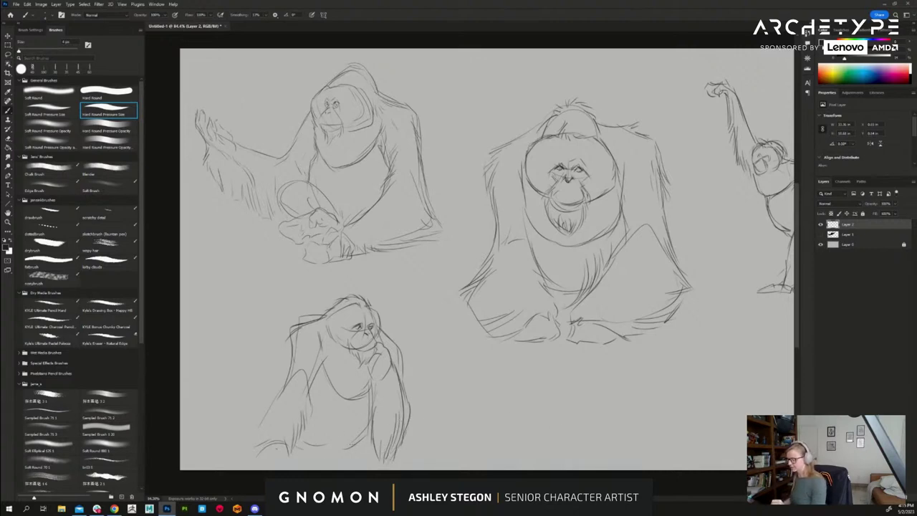
mouse_move(364, 414)
left_mouse_down()
mouse_move(348, 465)
mouse_move(344, 453)
mouse_move(360, 469)
mouse_move(294, 455)
left_mouse_up()
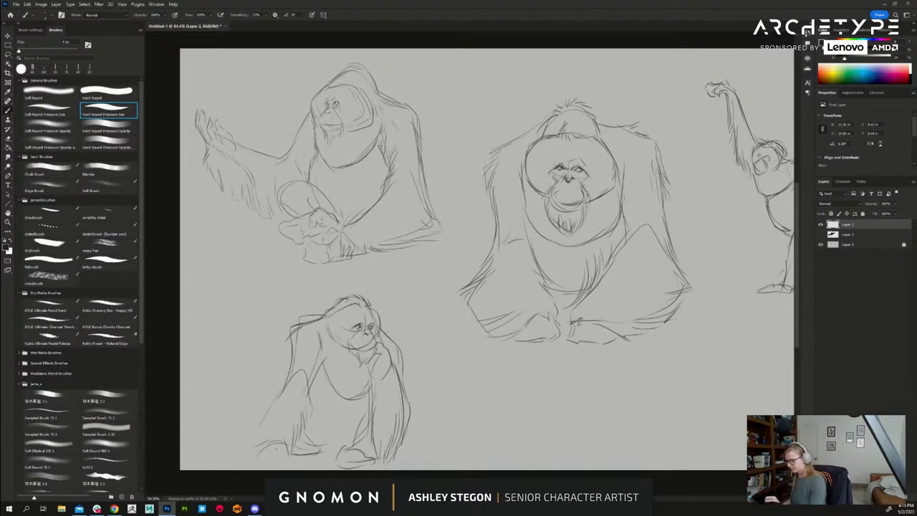
- Erase the guide line on the fourth figure's forehead and redraw both cheek contours
left_click_drag(376, 322, 388, 334)
key("e")
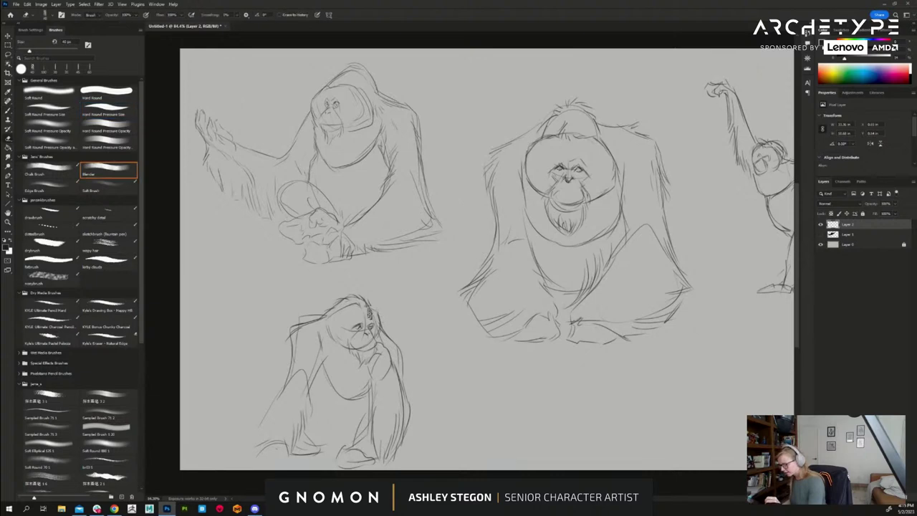
key("b")
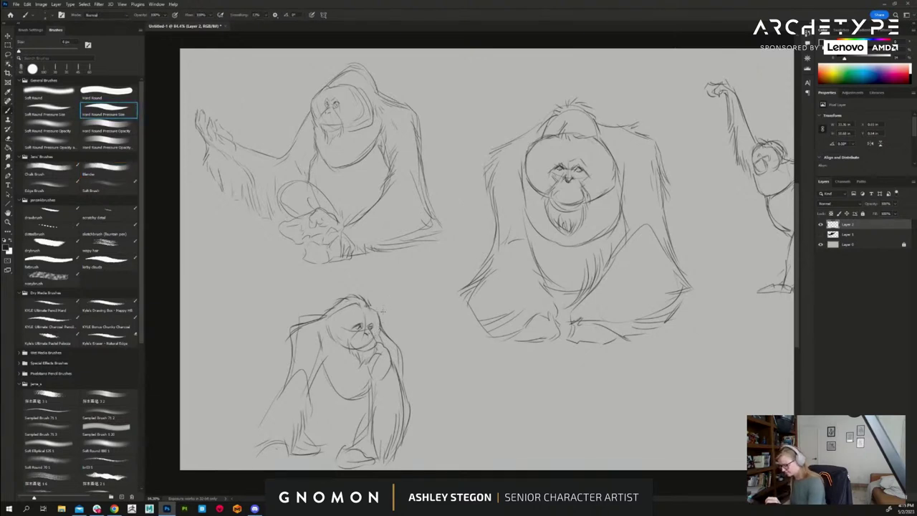
key("bracketleft")
key("bracketleft")
key("bracketleft")
mouse_move(343, 308)
left_mouse_down()
mouse_move(331, 318)
mouse_move(341, 347)
left_mouse_up()
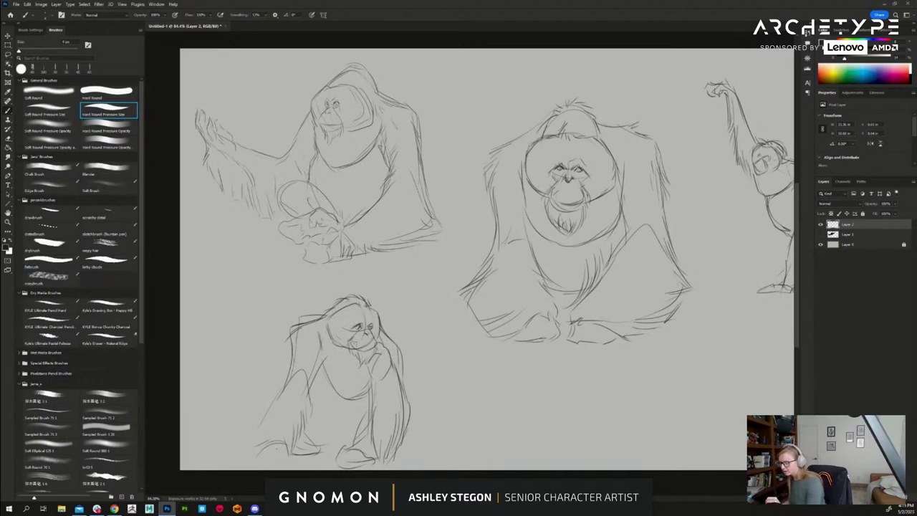
- Clean up the lines around the fourth figure's mouth and fingers and redraw the muzzle and far cheek edge
key("e")
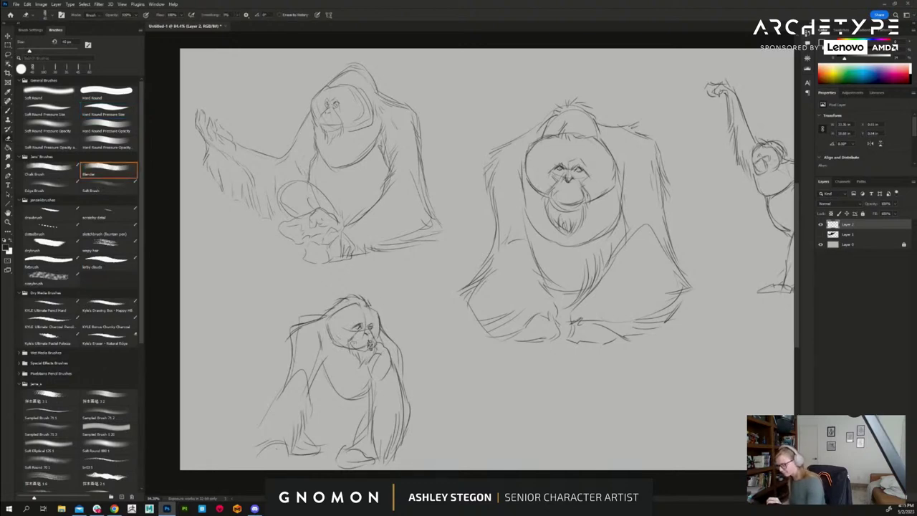
left_click_drag(370, 345, 359, 345)
key("b")
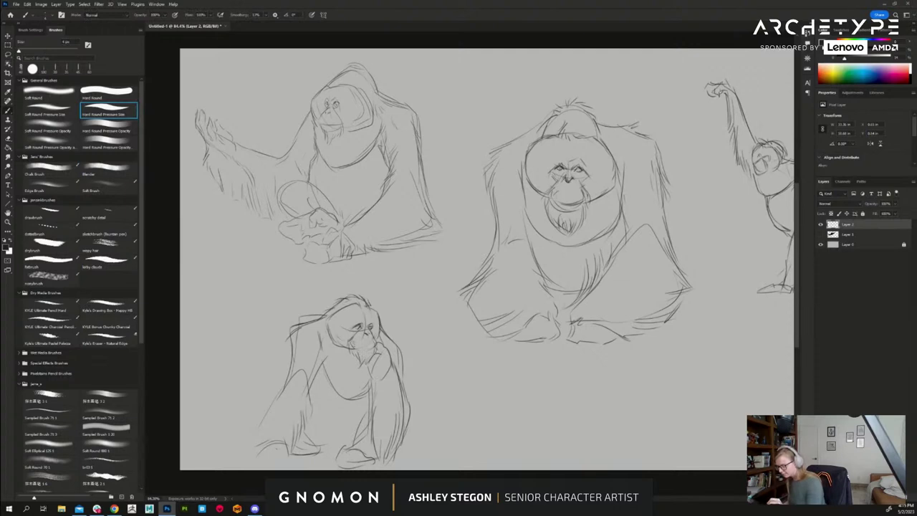
key("bracketleft")
key("bracketleft")
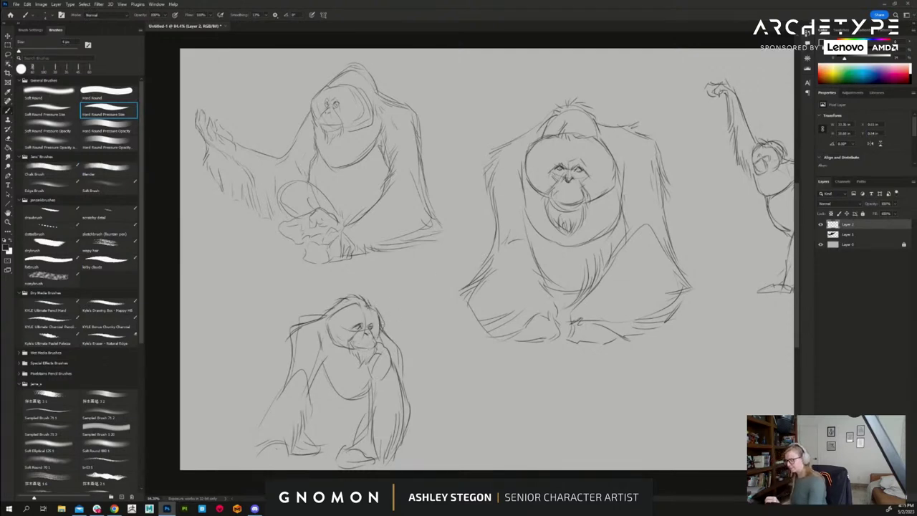
key("e")
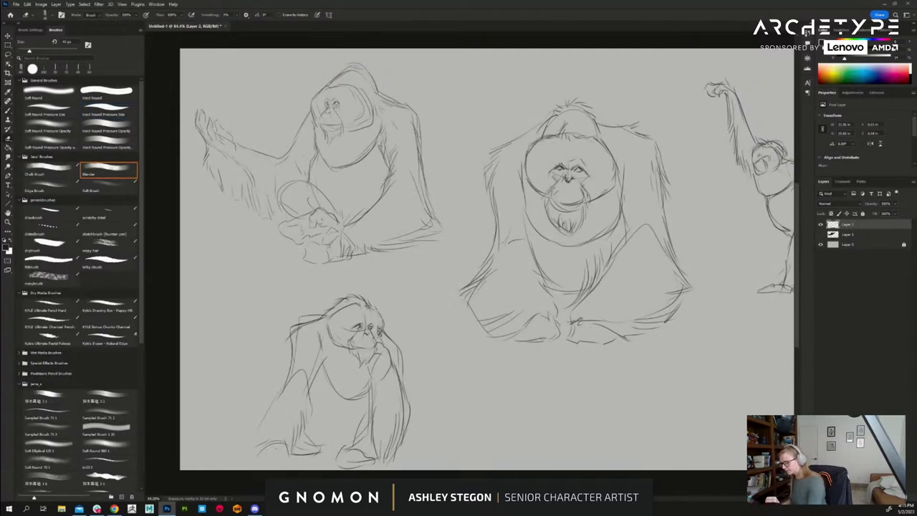
key("b")
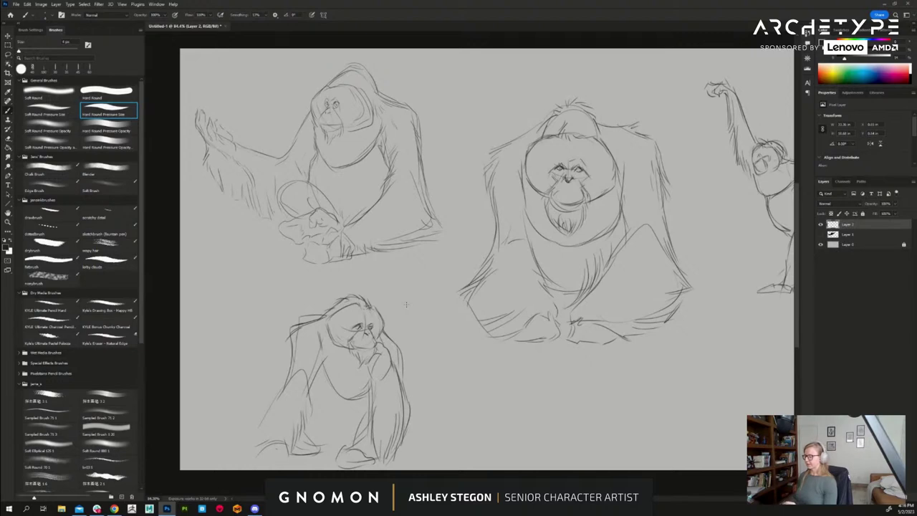
- Draw the fourth figure's base line between the feet and add fur along the resting arm and shoulder
left_click_drag(321, 448, 342, 447)
left_click_drag(286, 454, 310, 453)
left_click_drag(303, 436, 316, 443)
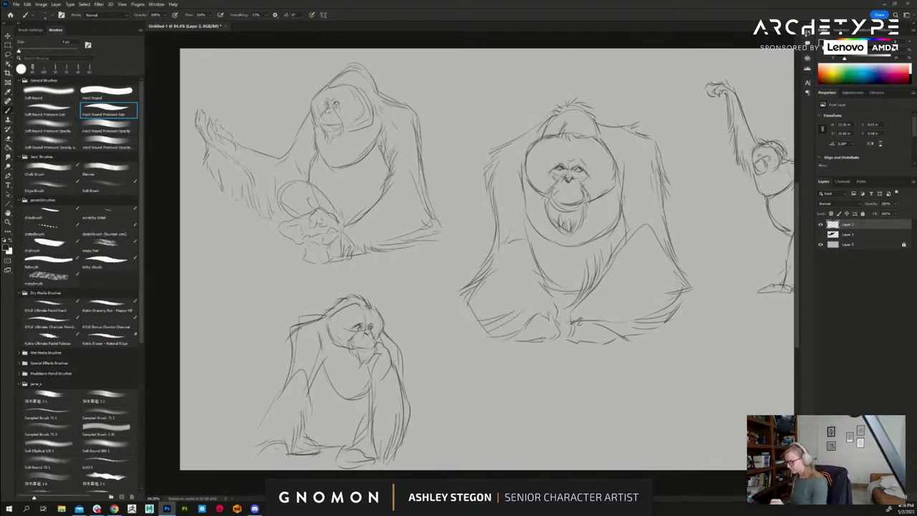
mouse_move(281, 394)
left_mouse_down()
mouse_move(246, 444)
mouse_move(244, 452)
mouse_move(260, 458)
left_mouse_up()
left_click_drag(263, 450, 289, 445)
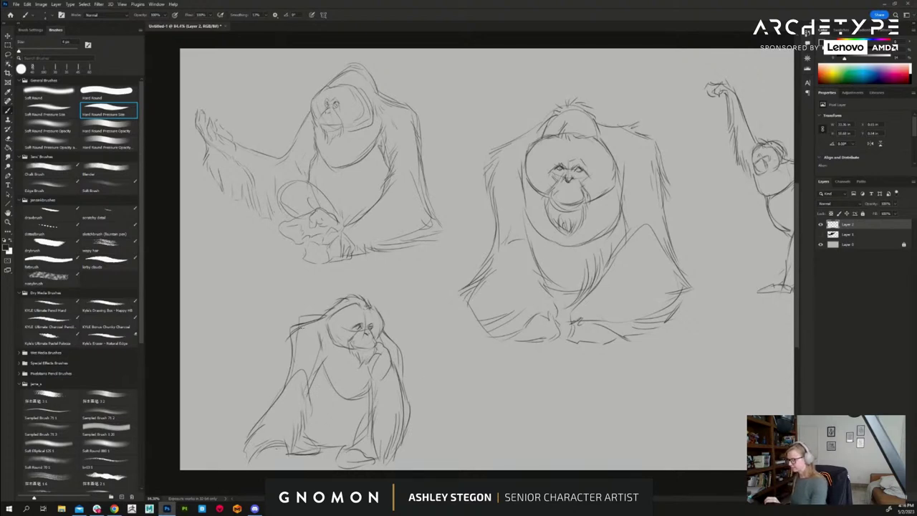
left_click_drag(297, 331, 288, 357)
left_click_drag(294, 345, 292, 363)
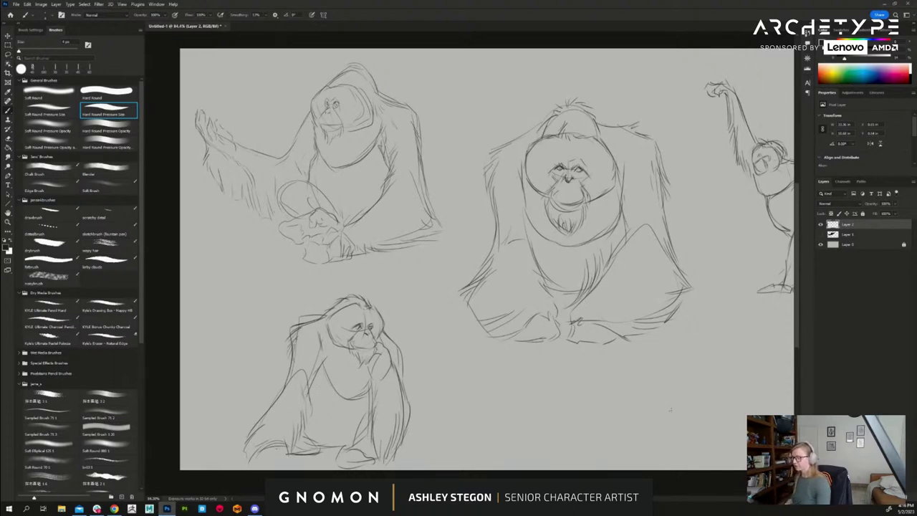
- Scale down the layer holding all four pose sketches and shift it upward to free canvas space
left_click_drag(696, 406, 610, 397)
scroll(689, 393, "down", 3)
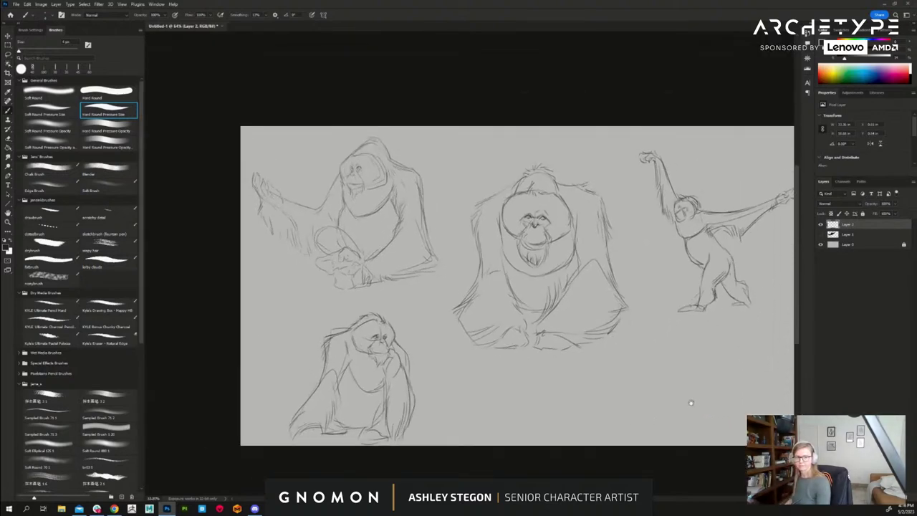
left_click_drag(691, 402, 592, 358)
scroll(574, 348, "up", 2)
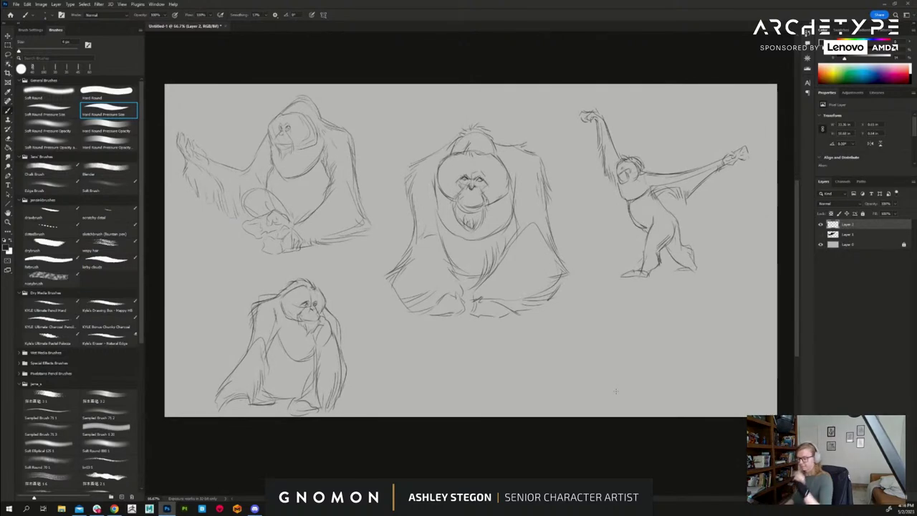
scroll(655, 337, "right", 1)
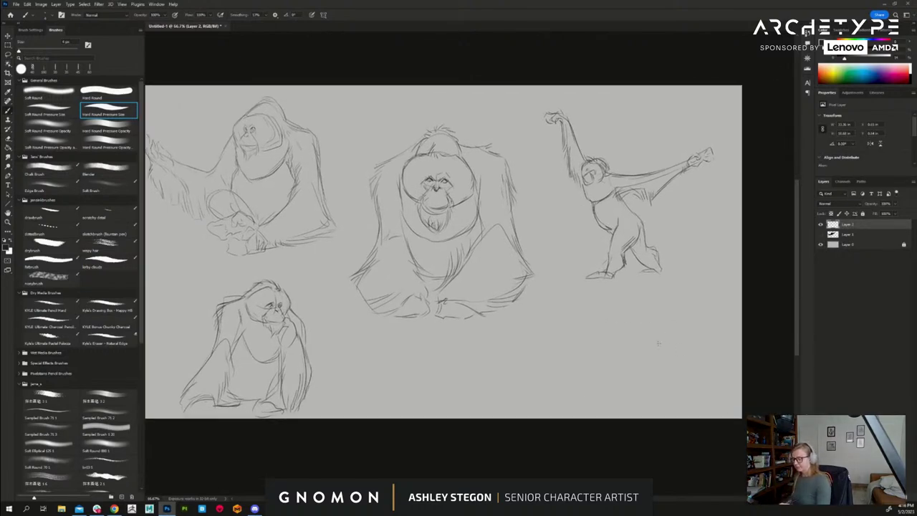
left_click(822, 225)
left_click(822, 225)
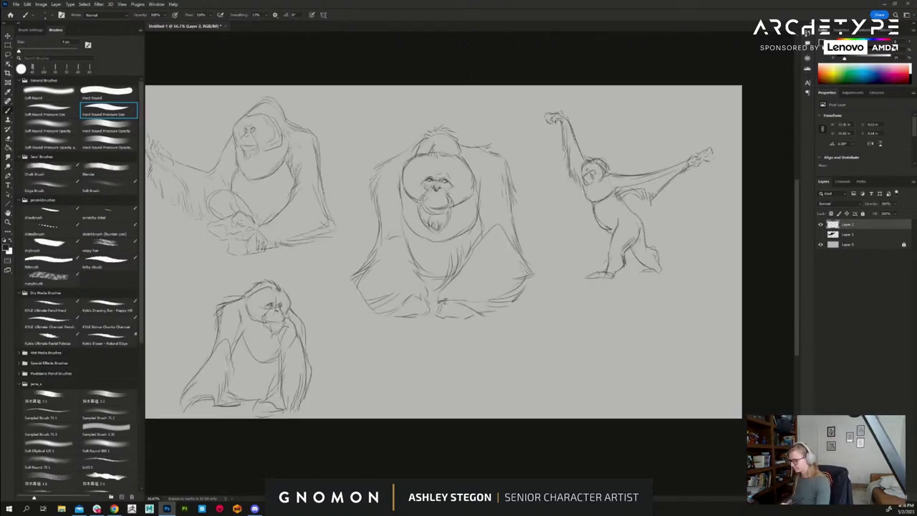
key("ctrl+t")
left_click_drag(741, 417, 639, 375)
left_click_drag(602, 330, 609, 313)
key("Return")
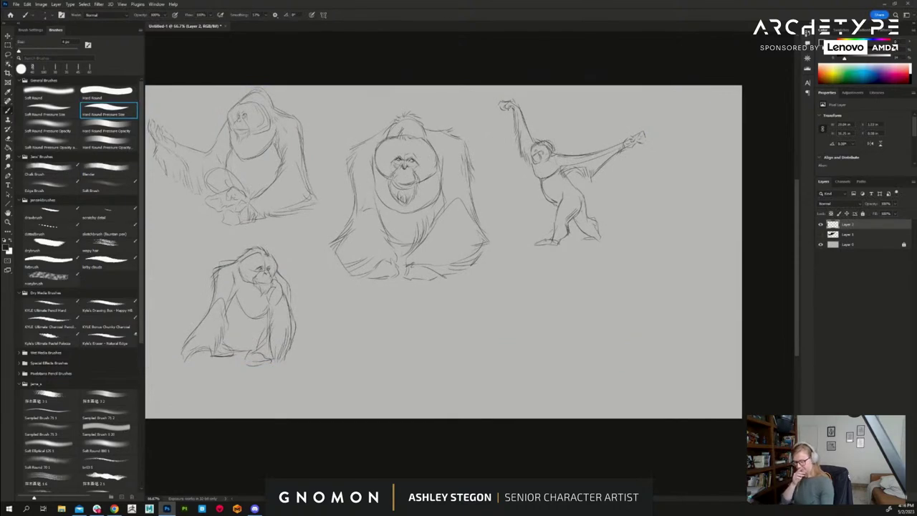
- Create a new empty layer above the pose sketches and hide the sketch layer
key("ctrl+shift+alt+n")
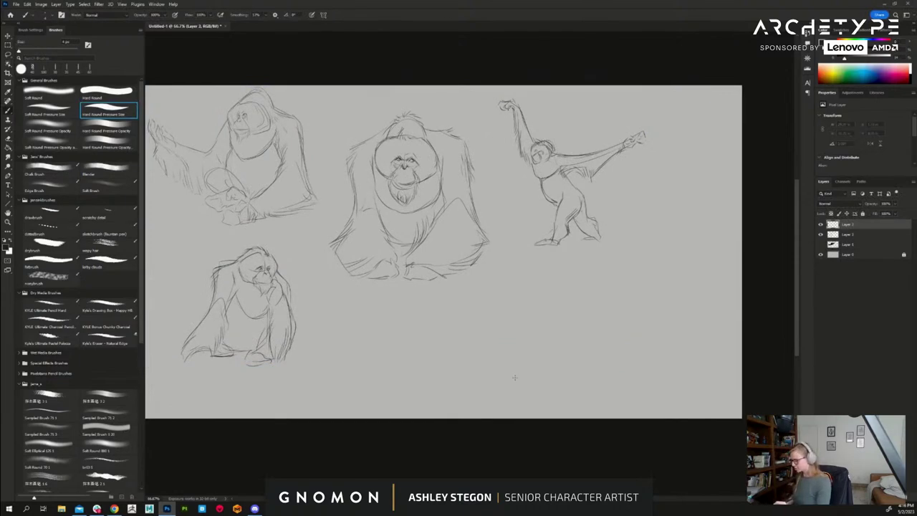
left_click(821, 234)
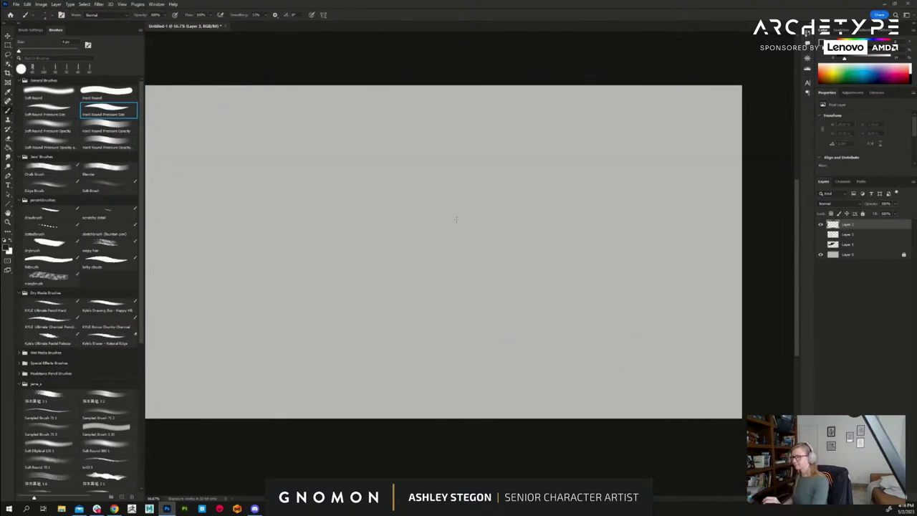
- Rough in a round orangutan head in the canvas's upper left area with crossing face guidelines, eye arcs and a muzzle circle
left_click_drag(400, 220, 477, 235)
left_click_drag(376, 177, 391, 186)
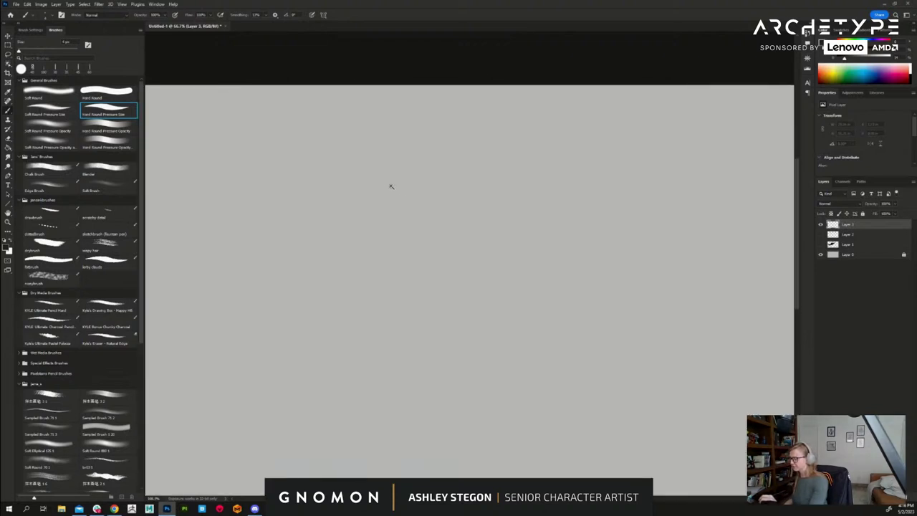
scroll(445, 194, "up", 1)
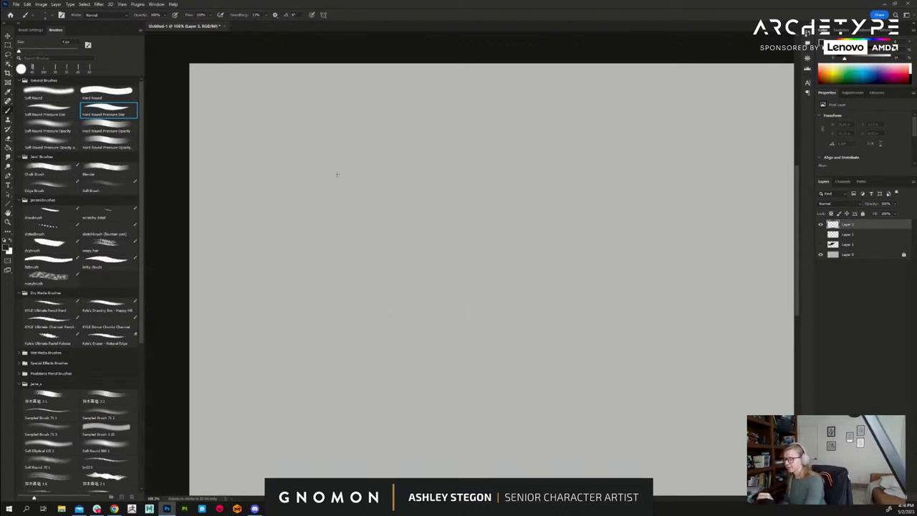
mouse_move(332, 173)
left_mouse_down()
mouse_move(380, 166)
mouse_move(393, 175)
mouse_move(331, 212)
mouse_move(376, 221)
mouse_move(404, 188)
mouse_move(391, 163)
mouse_move(370, 220)
left_mouse_up()
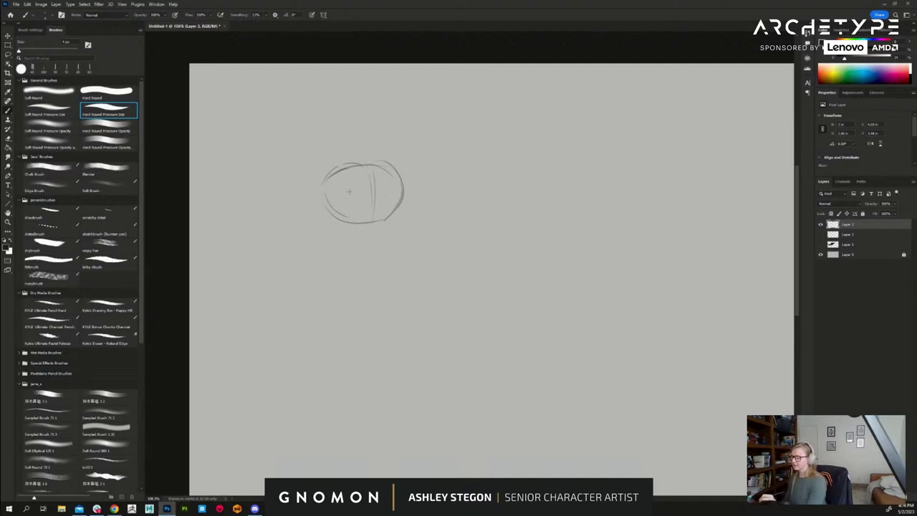
left_click_drag(331, 192, 401, 191)
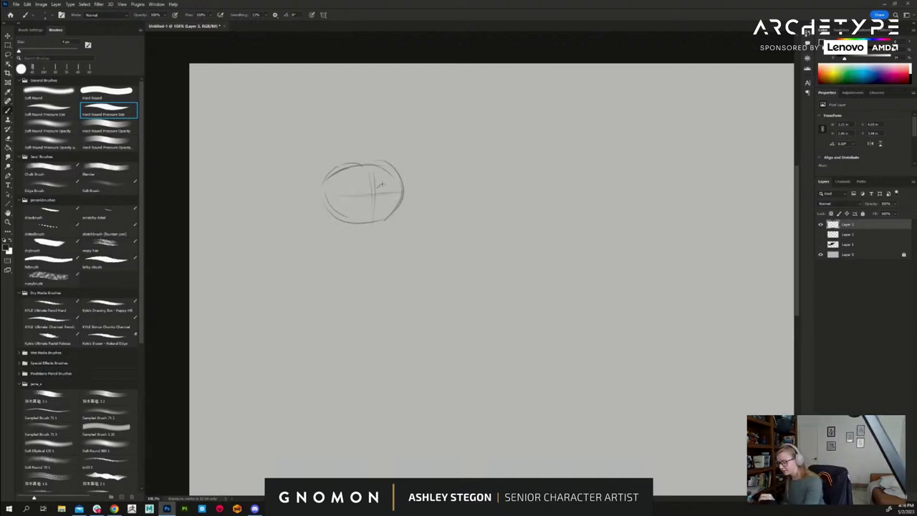
mouse_move(379, 193)
left_mouse_down()
mouse_move(391, 192)
mouse_move(367, 190)
mouse_move(364, 199)
mouse_move(372, 194)
mouse_move(394, 218)
left_mouse_up()
left_click_drag(355, 211, 389, 224)
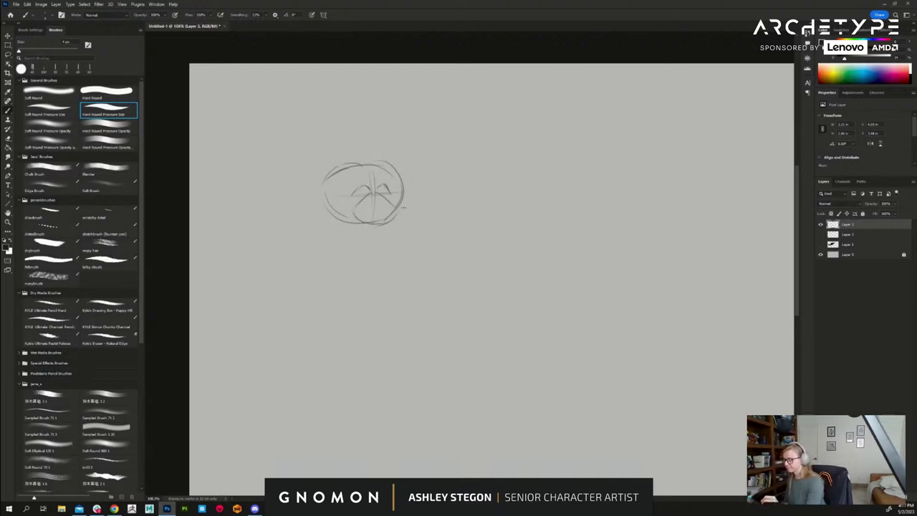
- Outline the head's wide cheek pads and tufted crown, and draw the mouth with a pointed beard below it
mouse_move(374, 162)
left_mouse_down()
mouse_move(408, 191)
mouse_move(402, 214)
mouse_move(340, 165)
mouse_move(360, 225)
left_mouse_up()
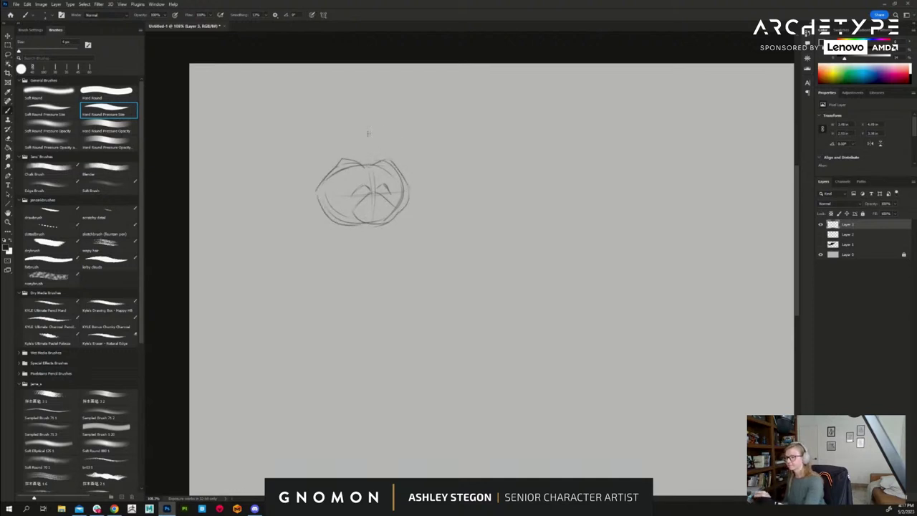
mouse_move(370, 157)
left_mouse_down()
mouse_move(387, 156)
mouse_move(352, 155)
mouse_move(320, 176)
left_mouse_up()
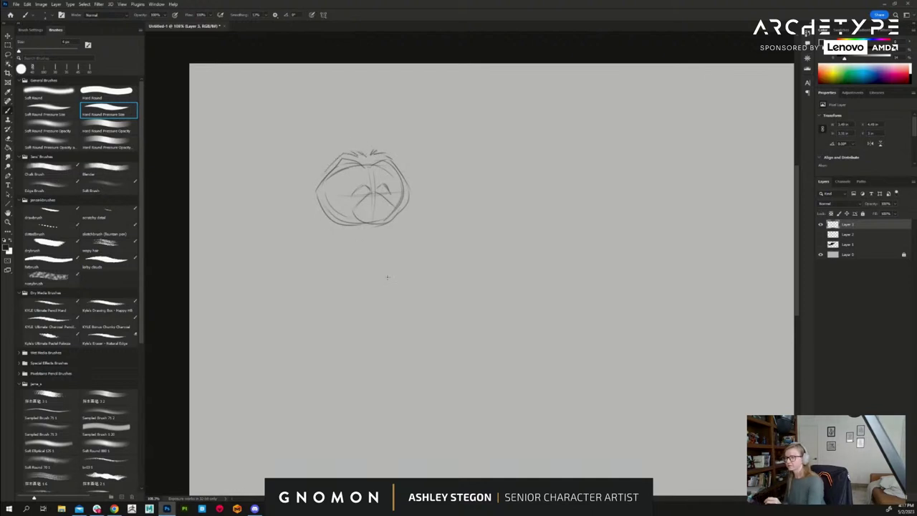
left_click_drag(398, 201, 373, 254)
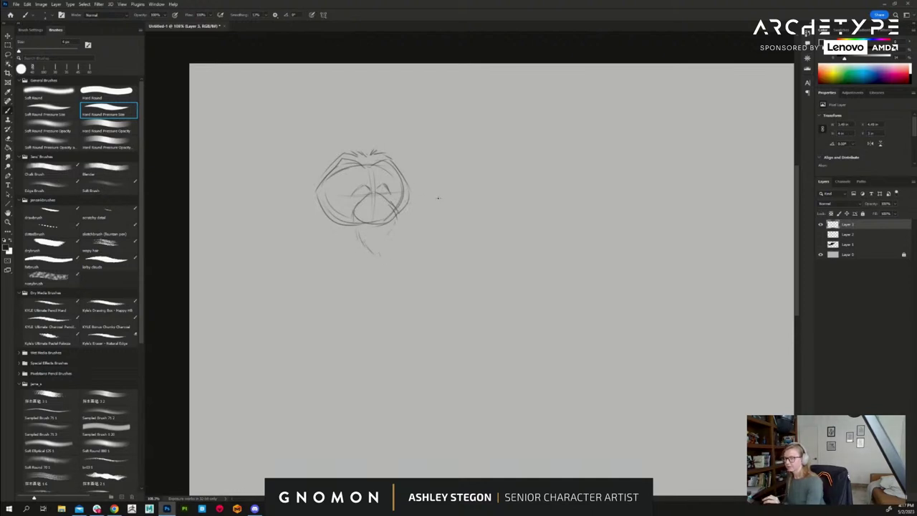
mouse_move(361, 216)
left_mouse_down()
mouse_move(395, 215)
mouse_move(360, 215)
mouse_move(387, 244)
mouse_move(385, 260)
left_mouse_up()
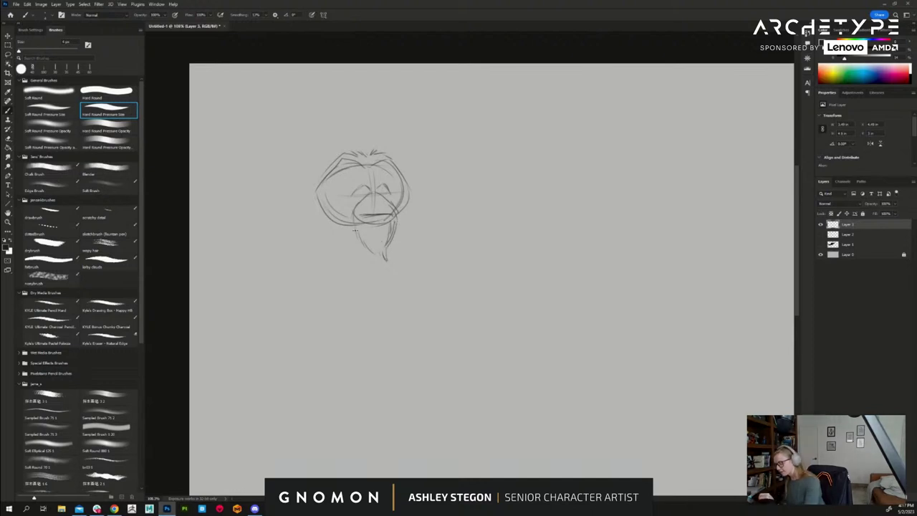
mouse_move(353, 218)
left_mouse_down()
mouse_move(354, 237)
mouse_move(382, 258)
left_mouse_up()
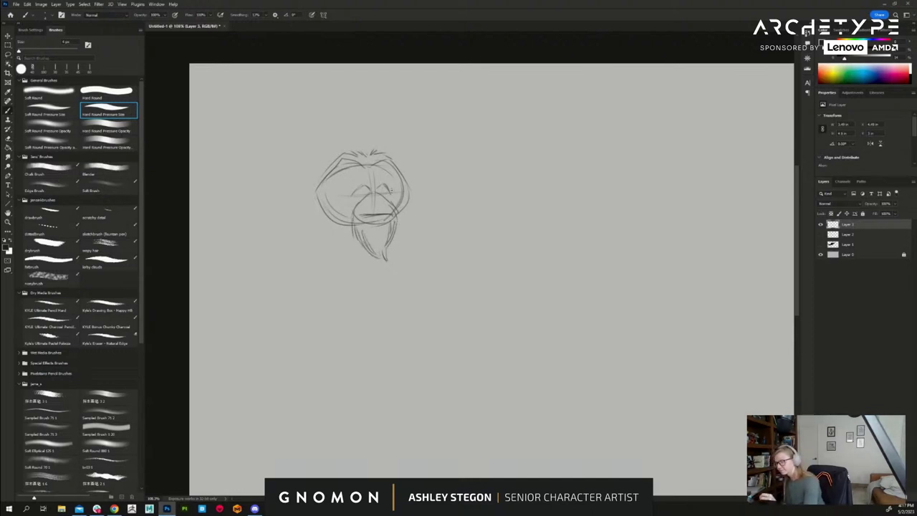
- Sketch the shoulder and the long arm sweeping across the chest, bent upward at the wrist
left_click_drag(304, 206, 287, 227)
left_click_drag(311, 195, 389, 288)
mouse_move(288, 228)
left_mouse_down()
mouse_move(314, 318)
mouse_move(348, 363)
left_mouse_up()
mouse_move(378, 278)
left_mouse_down()
mouse_move(413, 282)
mouse_move(411, 270)
mouse_move(428, 260)
mouse_move(449, 320)
left_mouse_up()
left_click_drag(442, 281, 433, 364)
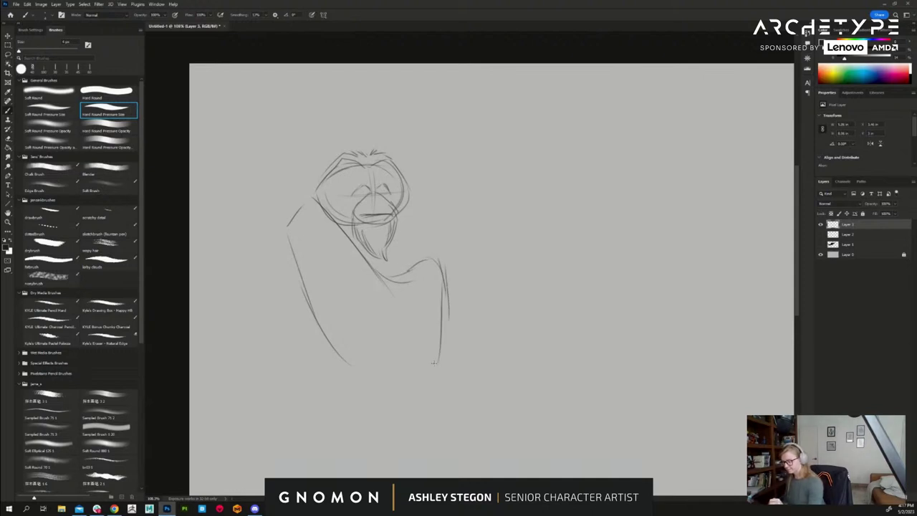
- Add long fur strokes hanging from the underside of the raised arm and a short base line beneath them
mouse_move(435, 306)
left_mouse_down()
mouse_move(432, 361)
mouse_move(416, 393)
left_mouse_up()
left_click_drag(414, 354, 414, 384)
mouse_move(357, 390)
left_mouse_down()
mouse_move(357, 360)
mouse_move(354, 387)
mouse_move(401, 395)
left_mouse_up()
left_click_drag(403, 354, 404, 403)
left_click_drag(294, 244, 334, 362)
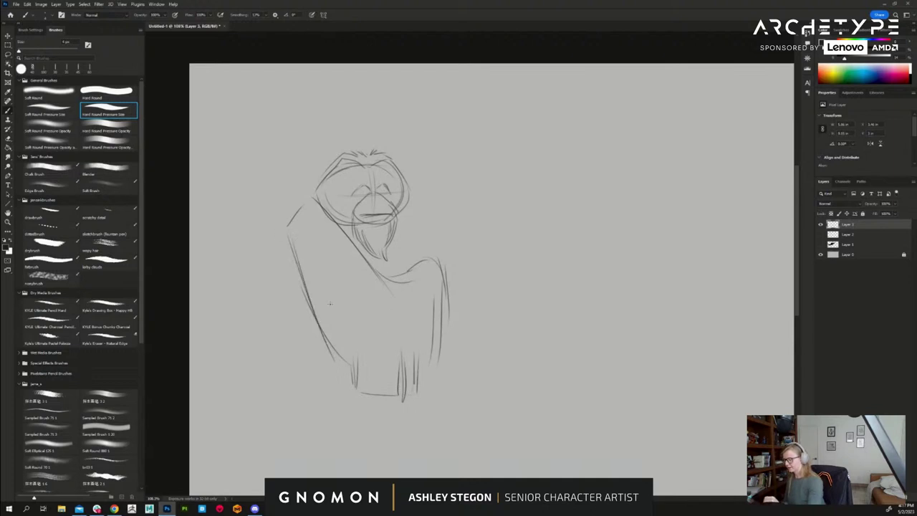
mouse_move(333, 324)
left_mouse_down()
mouse_move(364, 383)
mouse_move(390, 380)
mouse_move(353, 355)
mouse_move(355, 395)
left_mouse_up()
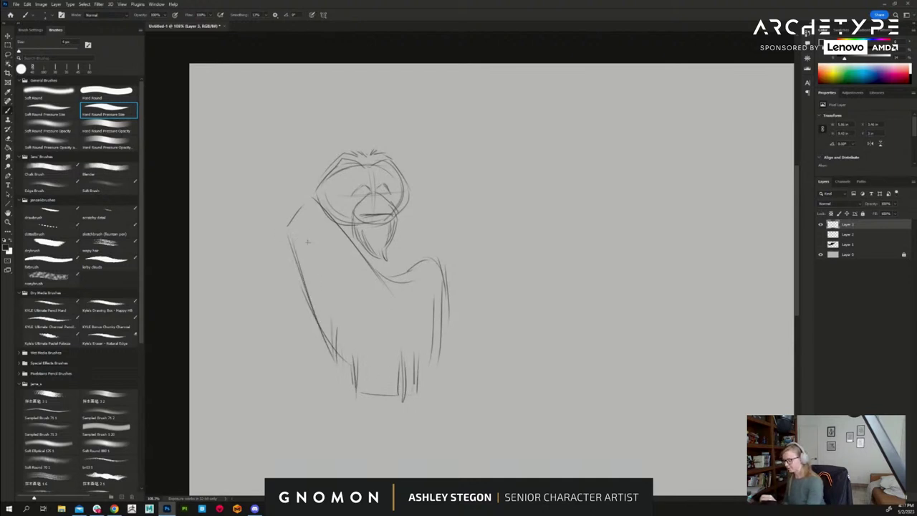
- Draw the contour from shoulder over the crown, and detail the face with eyes, nostrils, crown hair and a firmer cheek edge
left_click_drag(300, 213, 281, 273)
left_click_drag(284, 237, 282, 252)
mouse_move(289, 213)
left_mouse_down()
mouse_move(344, 153)
mouse_move(380, 155)
left_mouse_up()
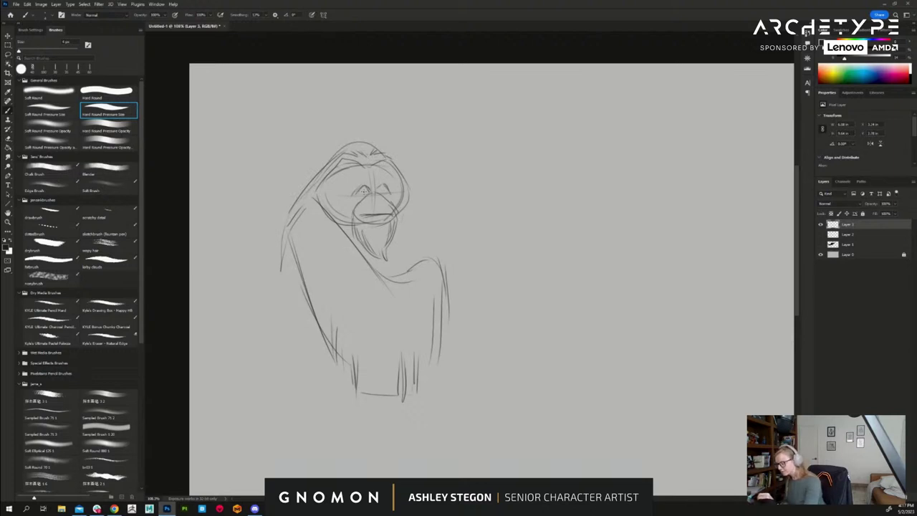
mouse_move(377, 187)
left_mouse_down()
mouse_move(387, 195)
mouse_move(363, 194)
mouse_move(378, 202)
left_mouse_up()
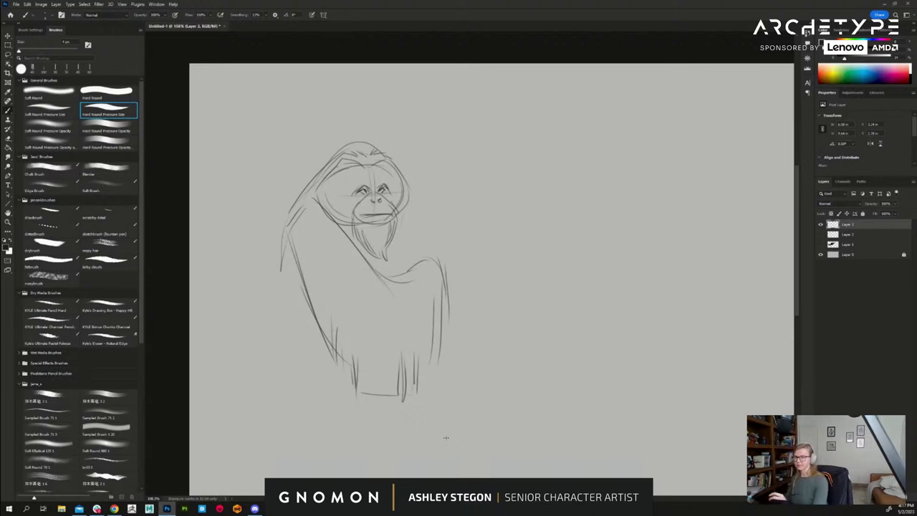
left_click_drag(373, 146, 333, 154)
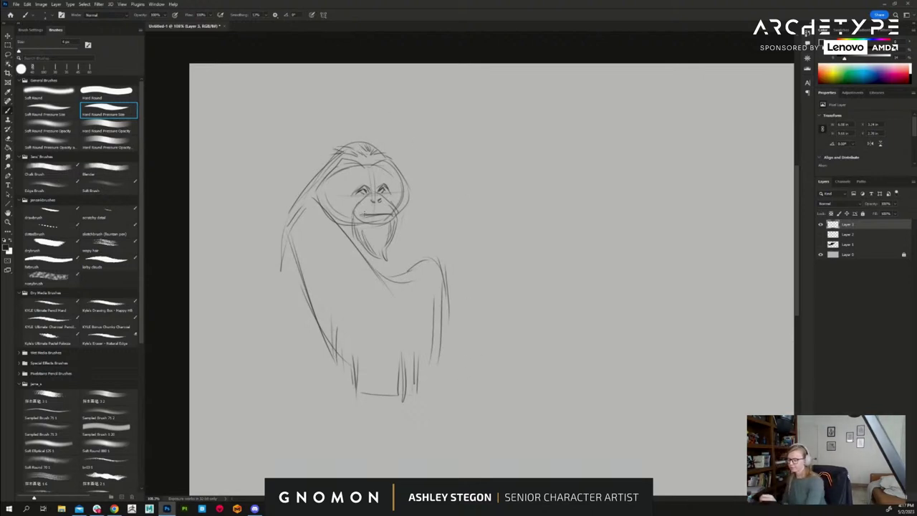
left_click_drag(316, 194, 355, 167)
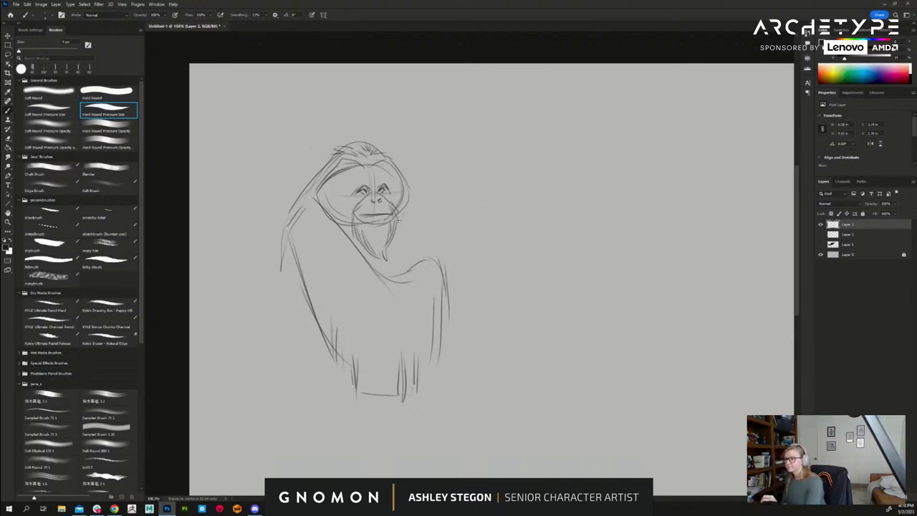
- Draw the raised curled hand and close the body with a rounded back, seated base line and chest line
mouse_move(397, 252)
left_mouse_down()
mouse_move(450, 249)
mouse_move(454, 229)
mouse_move(463, 260)
mouse_move(414, 261)
left_mouse_up()
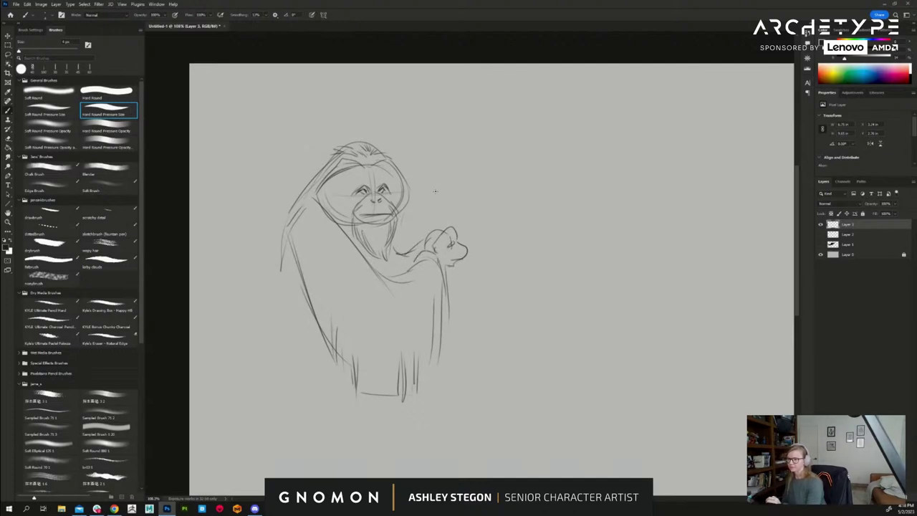
left_click_drag(285, 236, 269, 346)
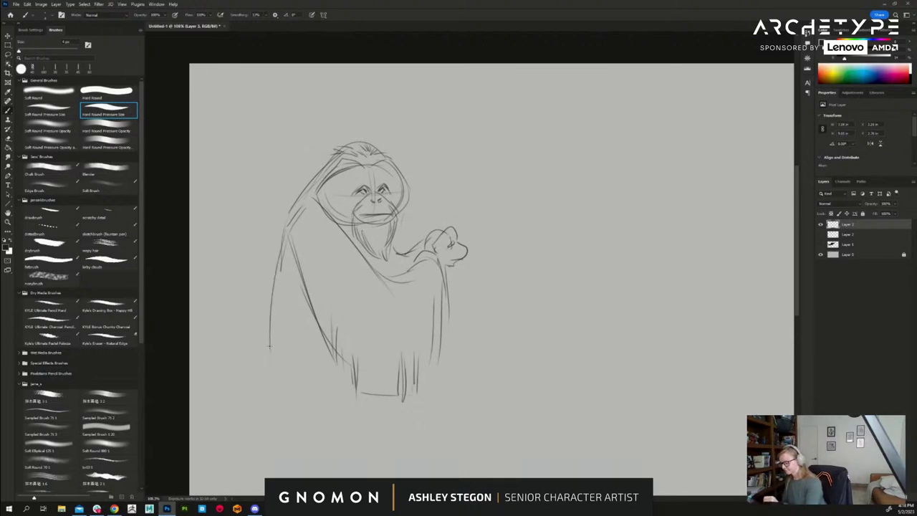
left_click_drag(285, 377, 297, 403)
left_click_drag(312, 344, 304, 360)
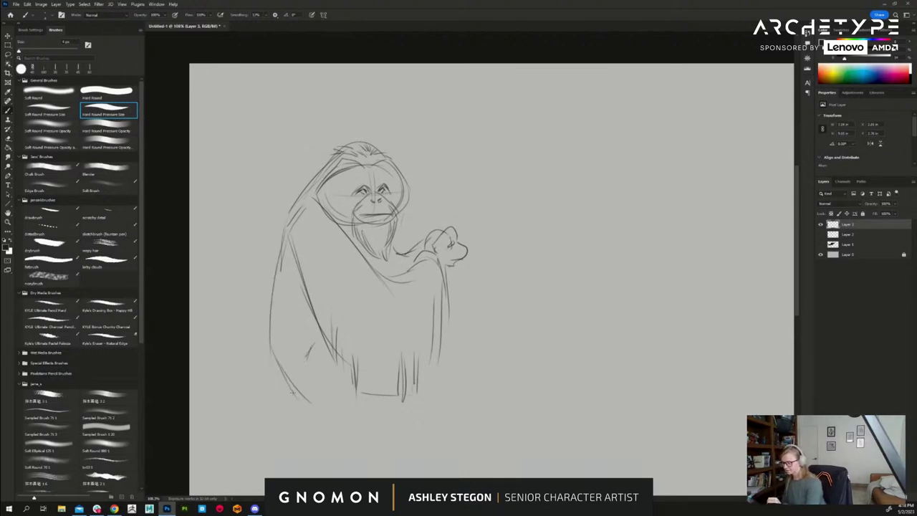
left_click_drag(298, 404, 384, 404)
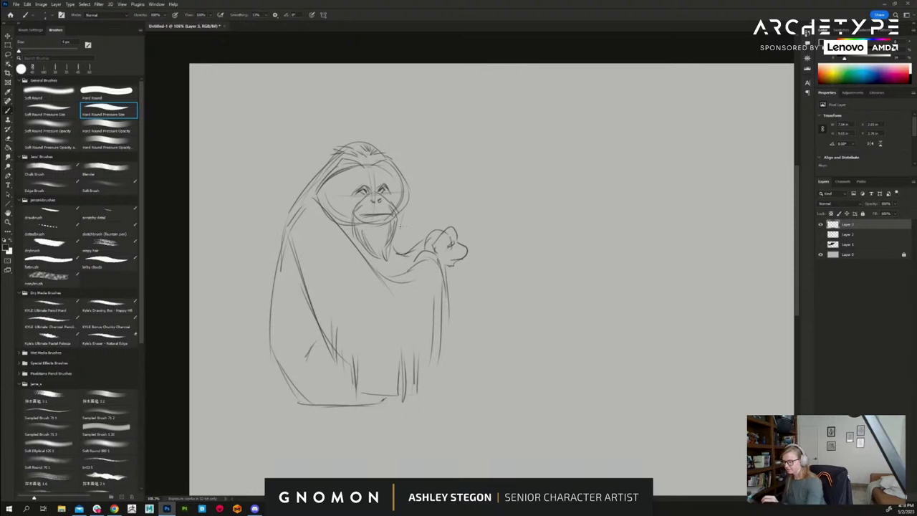
left_click_drag(399, 212, 401, 255)
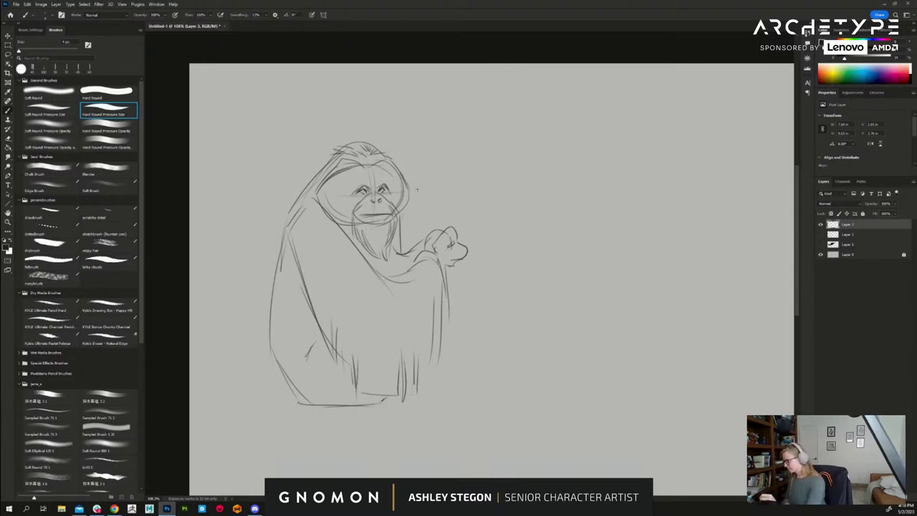
- Erase the stray construction lines around the face with a smaller eraser, redraw the cheek edge, and add fur on the shoulder
left_click(107, 170)
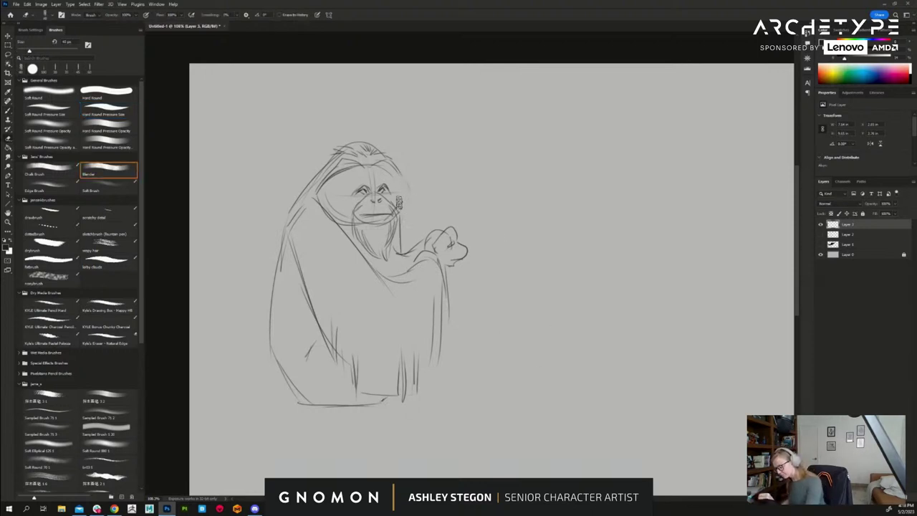
key("bracketleft")
key("bracketleft")
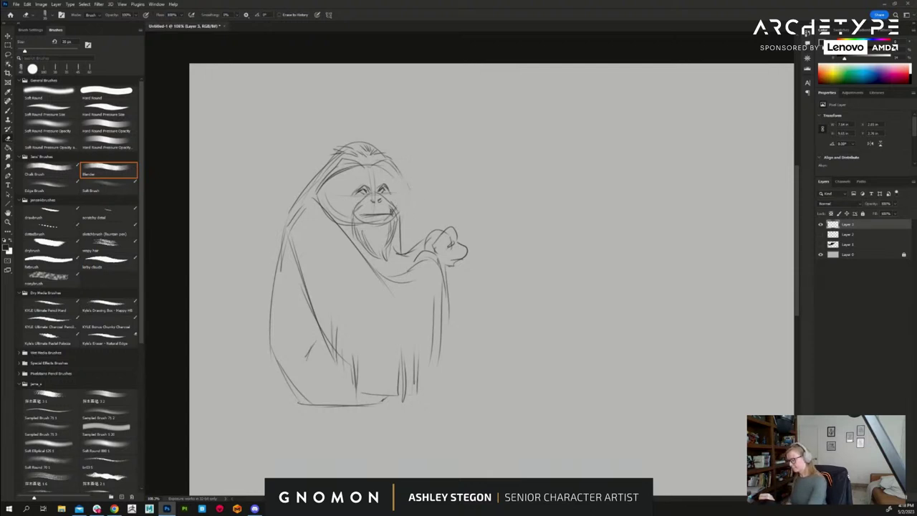
left_click_drag(393, 217, 369, 225)
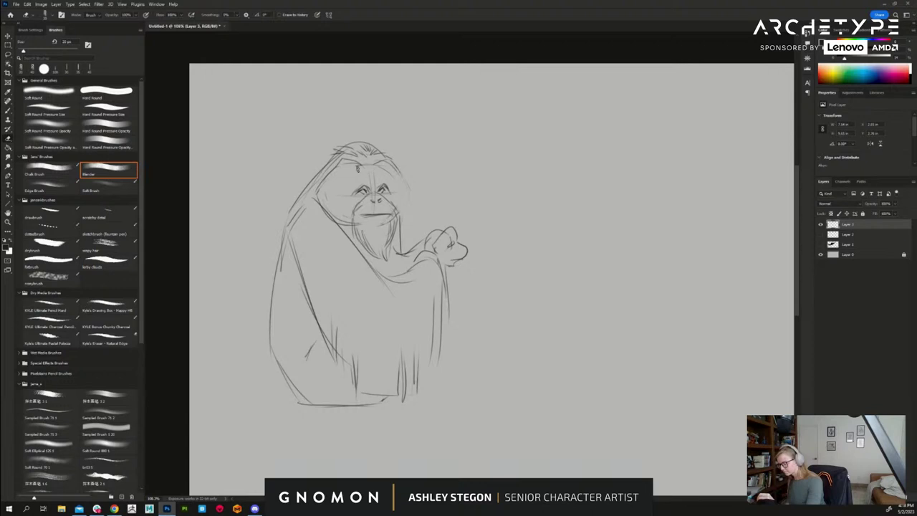
left_click_drag(387, 158, 408, 205)
mouse_move(338, 161)
left_mouse_down()
mouse_move(282, 227)
mouse_move(307, 290)
left_mouse_up()
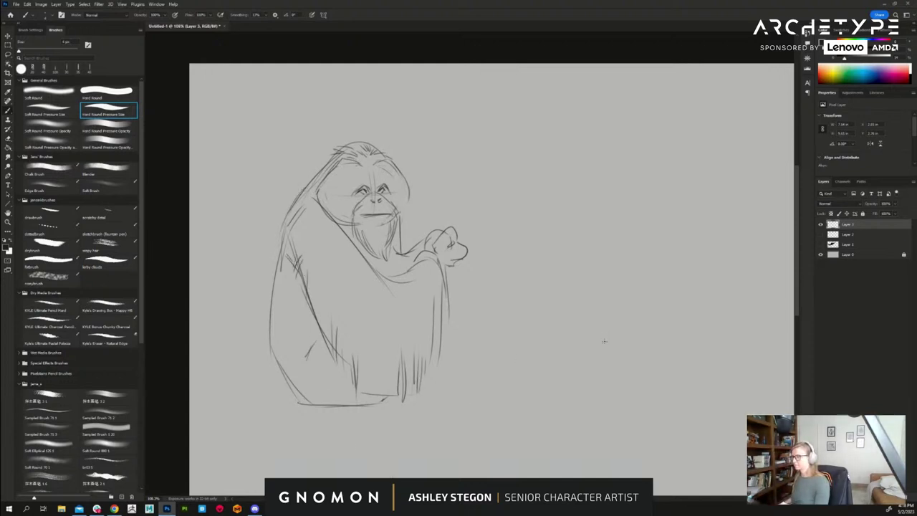
left_click_drag(658, 385, 545, 367)
left_click_drag(465, 207, 476, 209)
left_click_drag(526, 235, 545, 211)
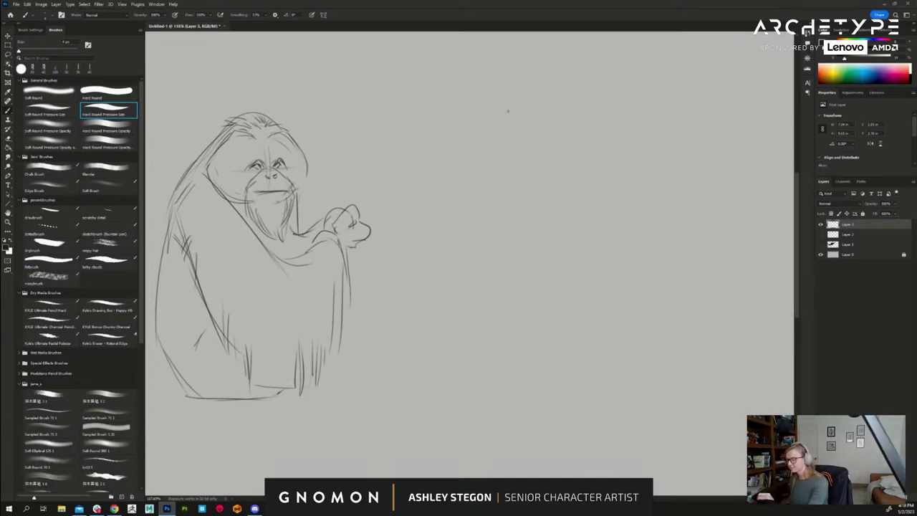
left_click_drag(508, 126, 512, 124)
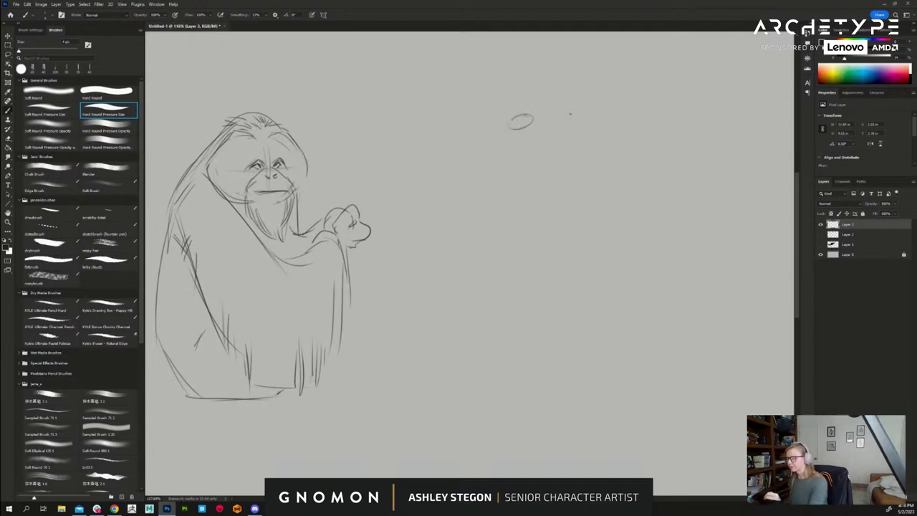
key("ctrl+z")
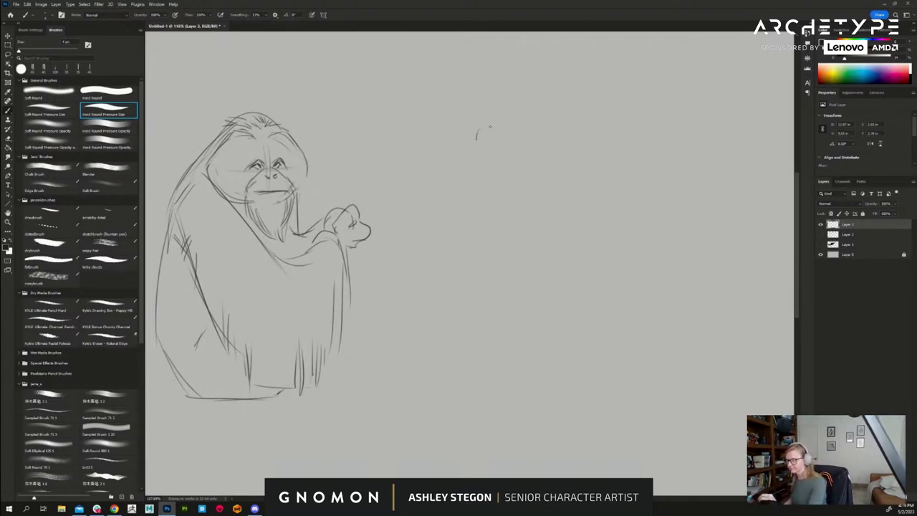
mouse_move(488, 125)
left_mouse_down()
mouse_move(506, 129)
mouse_move(479, 142)
left_mouse_up()
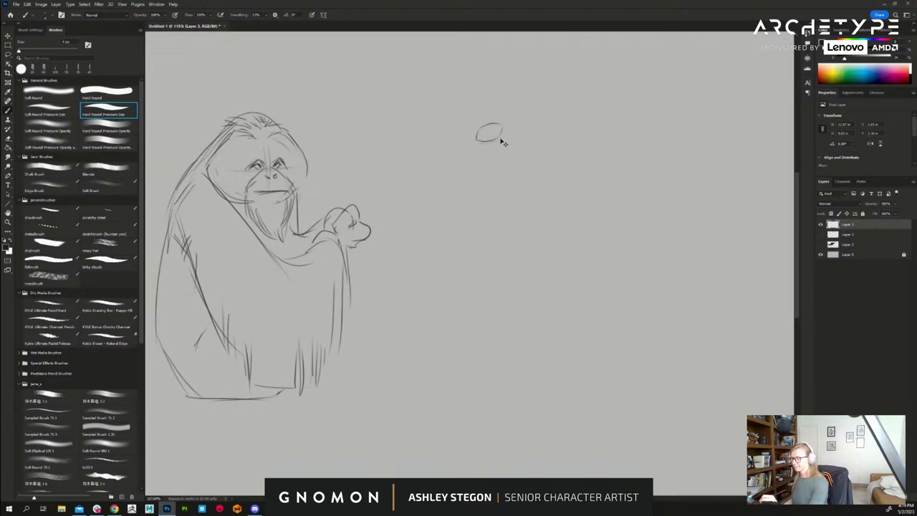
key("ctrl+z")
key("ctrl+z")
key("ctrl+z")
key("ctrl+z")
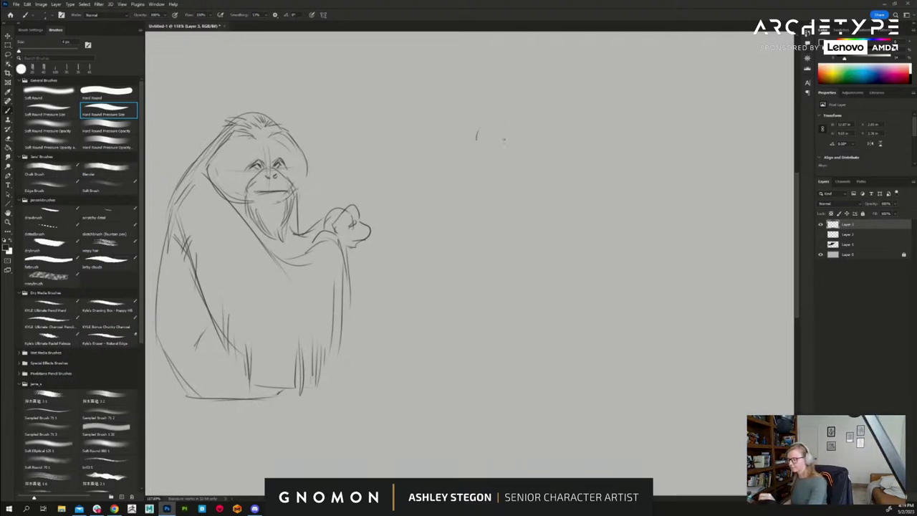
- Block in a second figure's head, shoulder line and oval ribcage beside the first, with two long arms hanging straight down to the hands
mouse_move(481, 135)
left_mouse_down()
mouse_move(509, 135)
mouse_move(490, 150)
mouse_move(506, 147)
mouse_move(487, 153)
mouse_move(462, 143)
mouse_move(492, 131)
mouse_move(483, 146)
mouse_move(494, 129)
mouse_move(499, 143)
mouse_move(488, 158)
mouse_move(472, 157)
mouse_move(475, 149)
mouse_move(450, 184)
left_mouse_up()
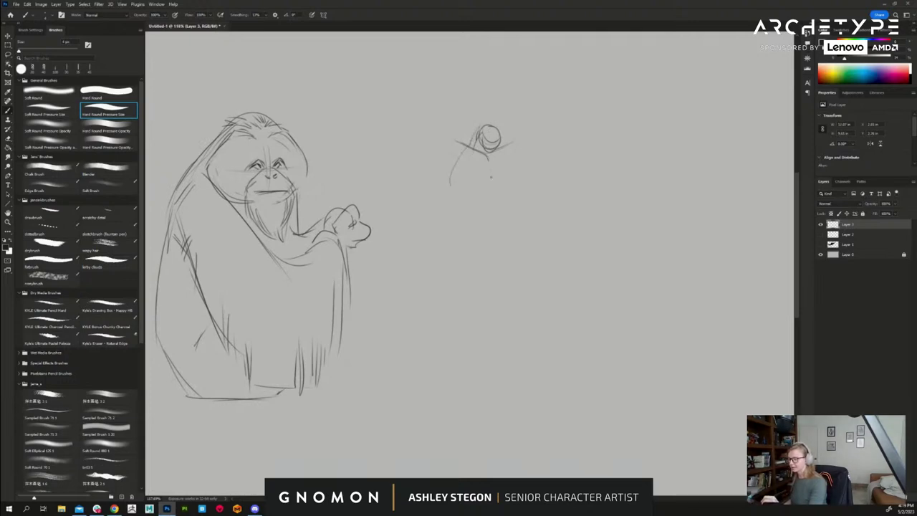
mouse_move(486, 161)
left_mouse_down()
mouse_move(490, 188)
mouse_move(474, 192)
left_mouse_up()
mouse_move(456, 144)
left_mouse_down()
mouse_move(470, 152)
mouse_move(459, 149)
mouse_move(446, 244)
left_mouse_up()
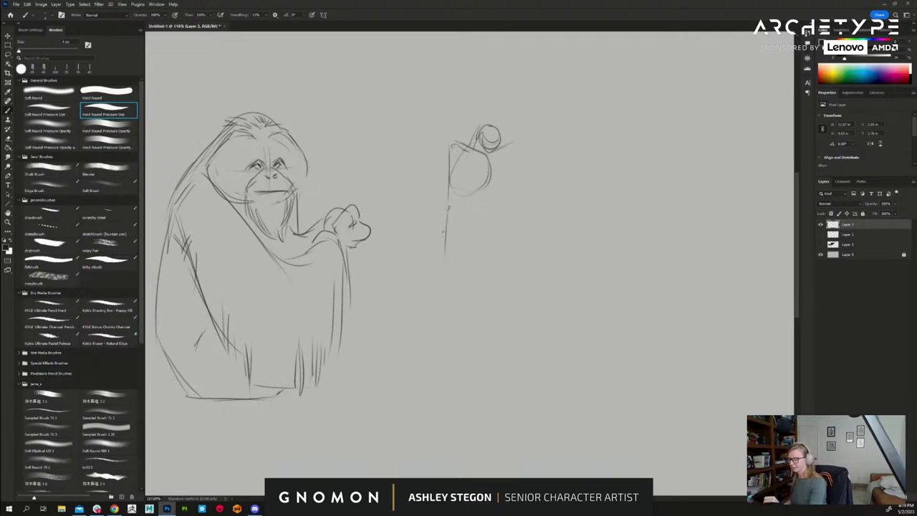
left_click_drag(447, 210, 449, 288)
mouse_move(489, 156)
left_mouse_down()
mouse_move(504, 145)
mouse_move(499, 263)
left_mouse_up()
left_click_drag(499, 214, 491, 318)
left_click_drag(448, 291, 451, 320)
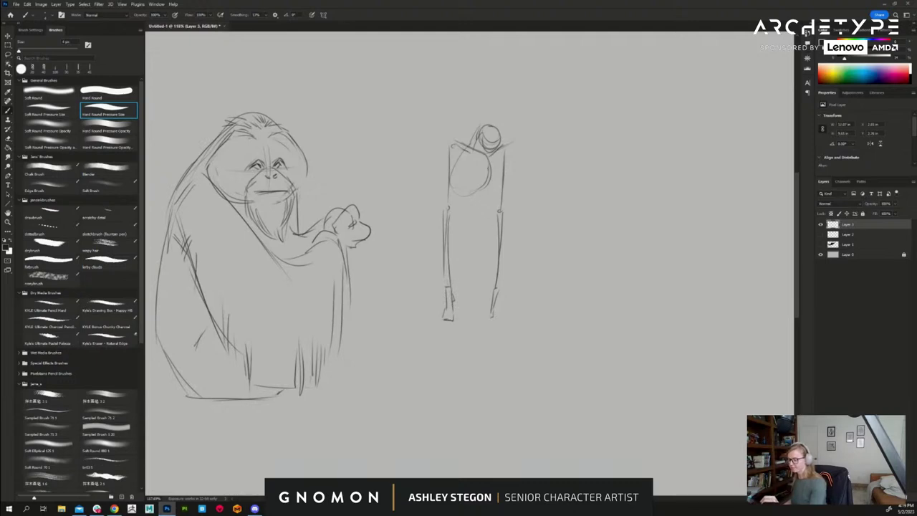
- Build the second figure's lower ribcage, spine and pelvis, and draw the bent leg nearest the hanging far arm down to its foot
left_click_drag(479, 180, 460, 192)
mouse_move(470, 151)
left_mouse_down()
mouse_move(459, 205)
mouse_move(443, 222)
mouse_move(445, 232)
mouse_move(460, 227)
mouse_move(450, 237)
left_mouse_up()
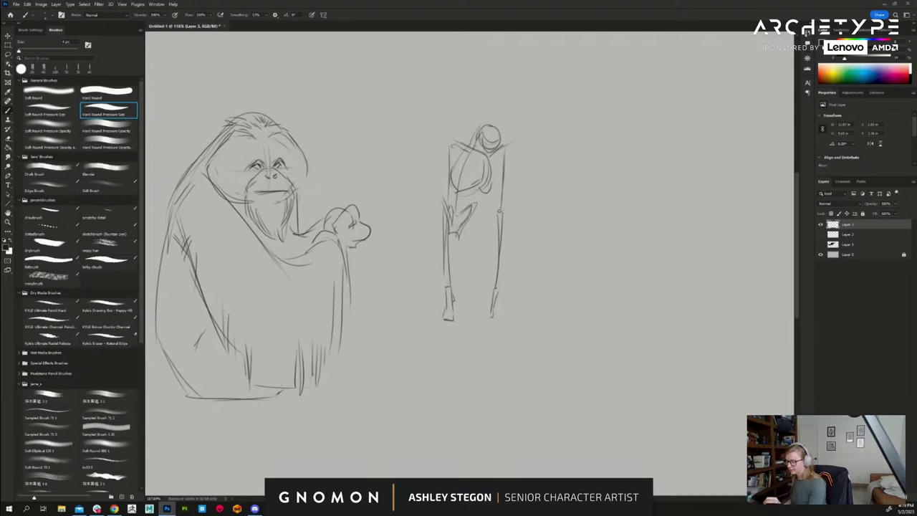
mouse_move(454, 205)
left_mouse_down()
mouse_move(443, 215)
mouse_move(478, 258)
left_mouse_up()
left_click_drag(465, 230, 481, 265)
mouse_move(479, 263)
left_mouse_down()
mouse_move(467, 308)
mouse_move(479, 309)
left_mouse_up()
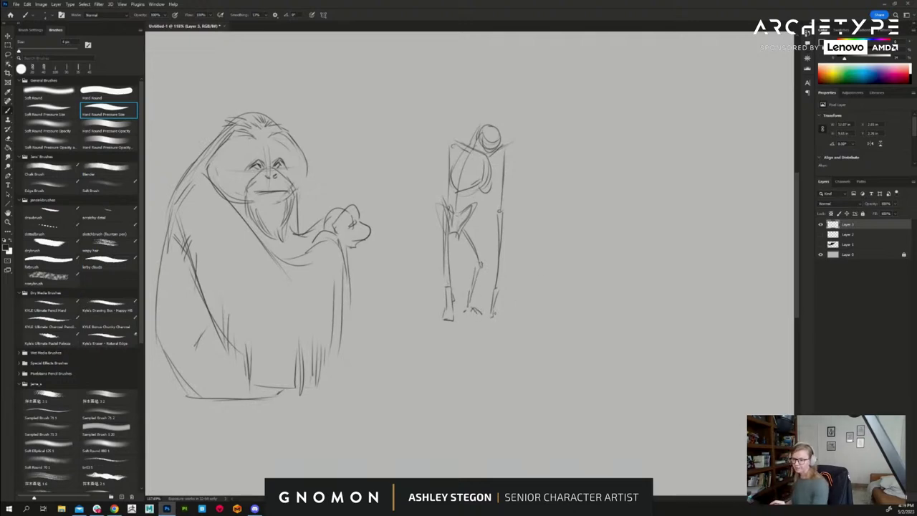
left_click_drag(474, 309, 479, 315)
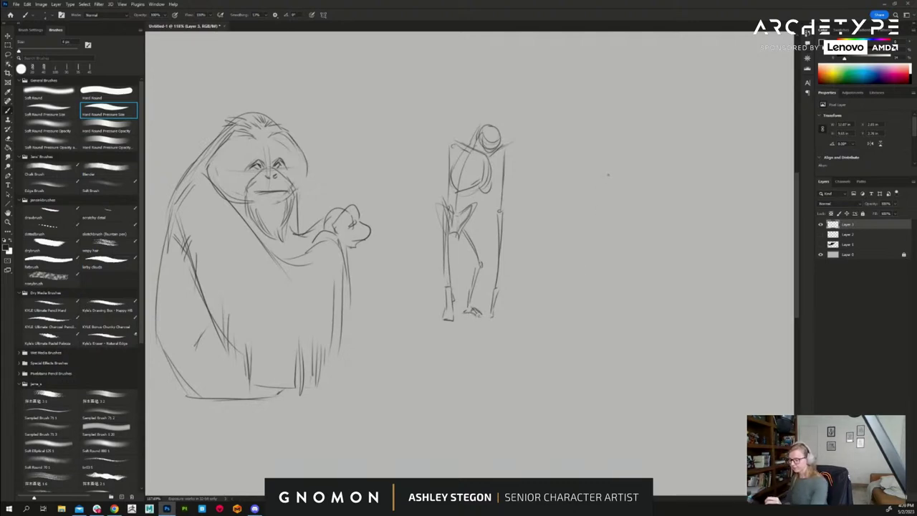
mouse_move(603, 195)
left_mouse_down()
mouse_move(586, 209)
mouse_move(614, 205)
mouse_move(621, 187)
mouse_move(640, 196)
left_mouse_up()
mouse_move(645, 204)
left_mouse_down()
mouse_move(645, 217)
mouse_move(610, 221)
mouse_move(652, 225)
mouse_move(602, 195)
mouse_move(585, 207)
mouse_move(632, 208)
mouse_move(648, 220)
mouse_move(626, 227)
mouse_move(650, 224)
left_mouse_up()
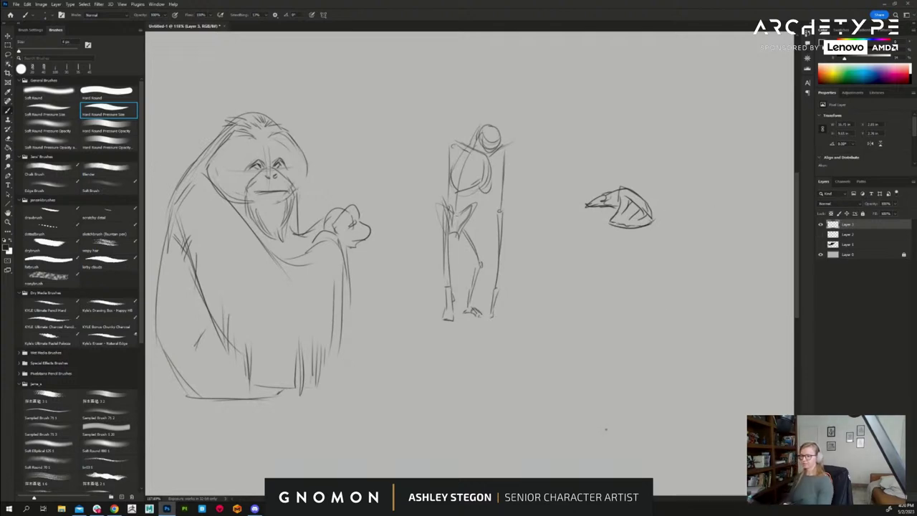
mouse_move(632, 190)
left_mouse_down()
mouse_move(655, 214)
mouse_move(615, 227)
mouse_move(610, 208)
mouse_move(627, 183)
mouse_move(623, 225)
left_mouse_up()
key("e")
key("b")
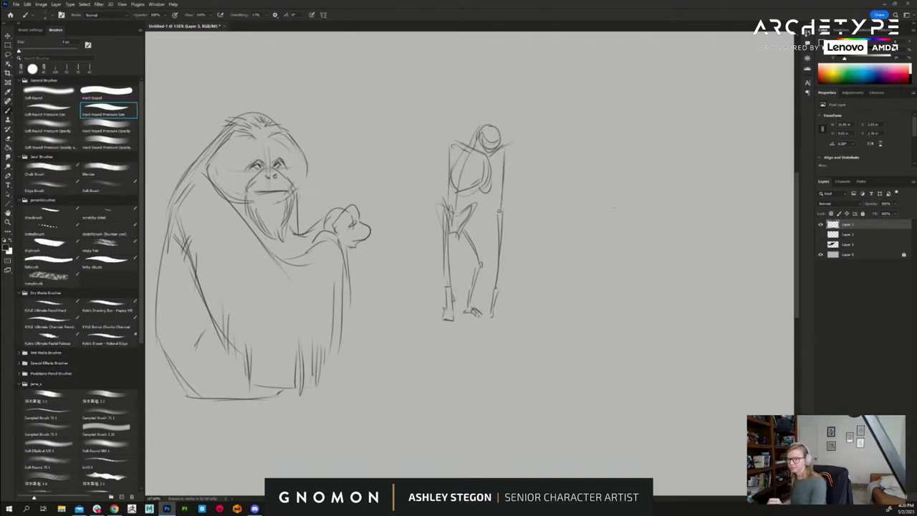
- Draw the standing skeleton's other leg and foot, add fingers to both hands, and firm up the long arm bones
mouse_move(440, 219)
left_mouse_down()
mouse_move(429, 309)
mouse_move(449, 317)
mouse_move(422, 314)
left_mouse_up()
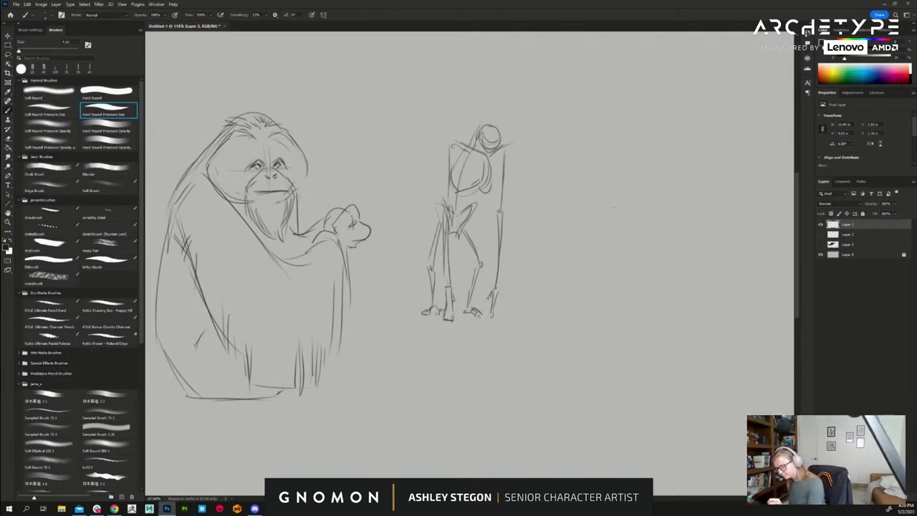
mouse_move(491, 303)
left_mouse_down()
mouse_move(484, 321)
mouse_move(455, 324)
left_mouse_up()
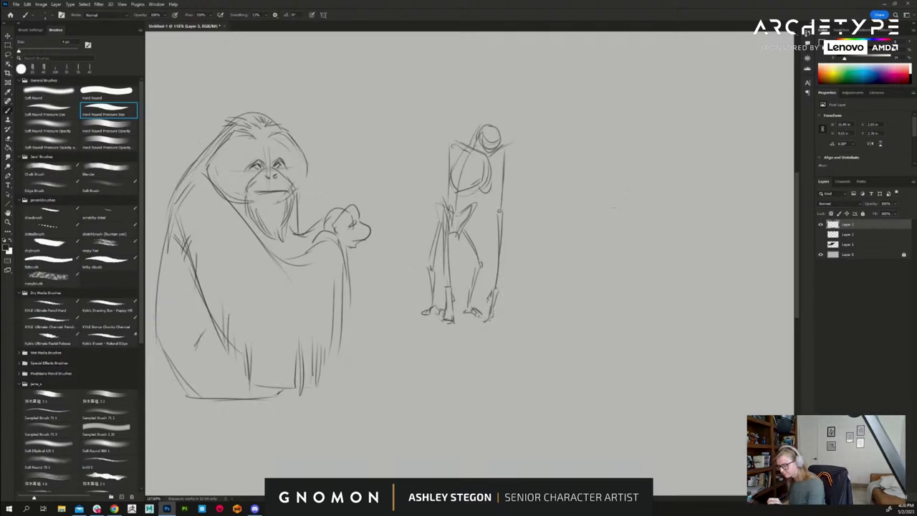
left_click_drag(505, 160, 506, 219)
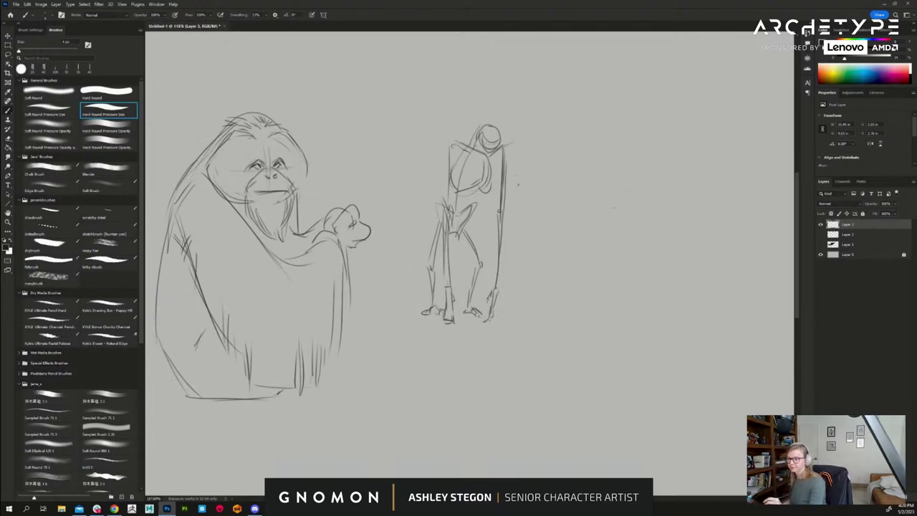
left_click_drag(451, 147, 450, 243)
left_click_drag(443, 226, 445, 289)
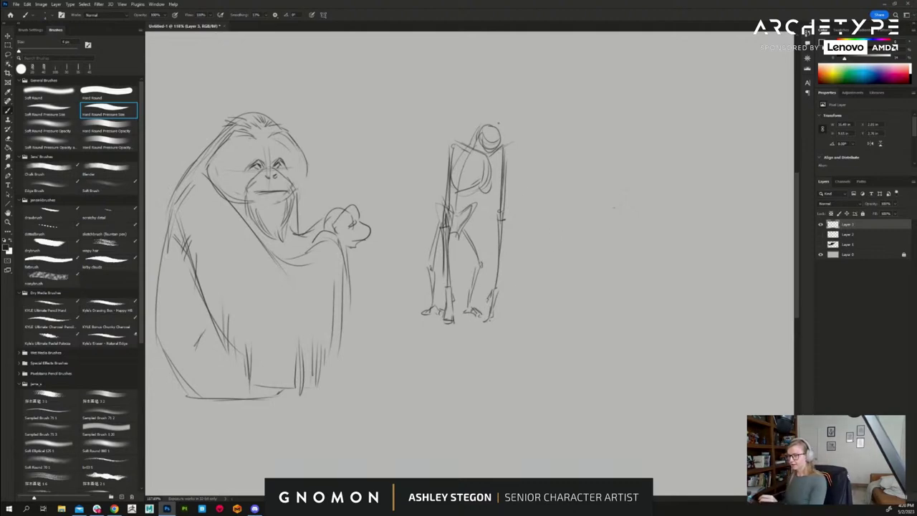
- Add dark eye sockets, a jaw line and a firmer cranium contour to the small skeleton's head, and strengthen its collarbone
left_click_drag(491, 133, 493, 140)
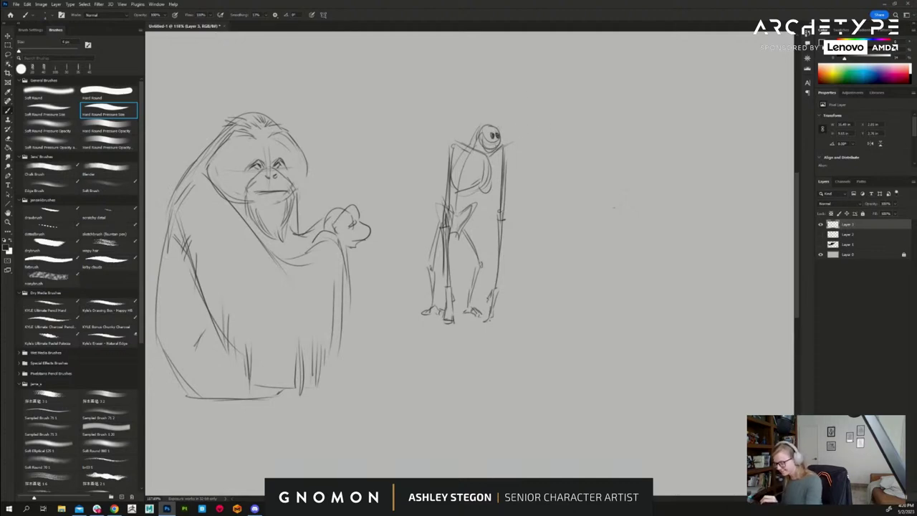
mouse_move(494, 148)
left_mouse_down()
mouse_move(503, 145)
mouse_move(489, 150)
mouse_move(490, 121)
mouse_move(499, 132)
mouse_move(477, 152)
mouse_move(460, 145)
mouse_move(484, 166)
left_mouse_up()
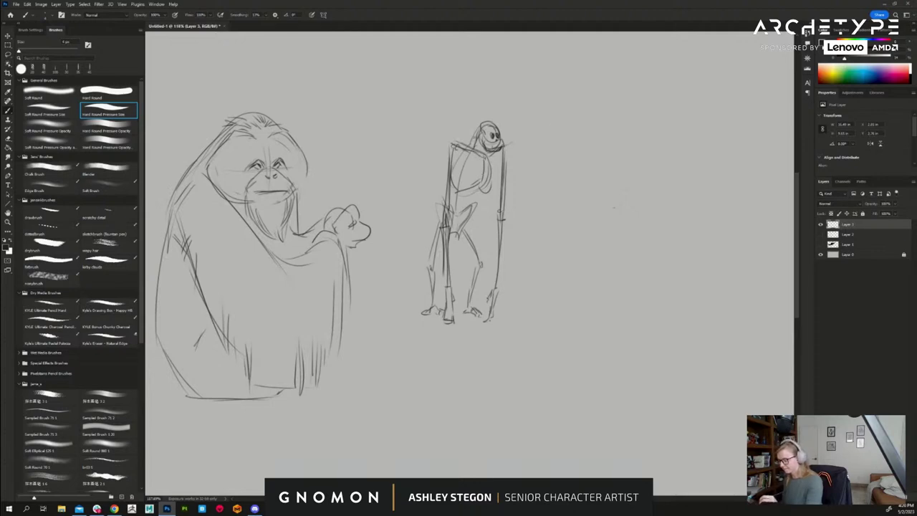
left_click_drag(480, 128, 470, 144)
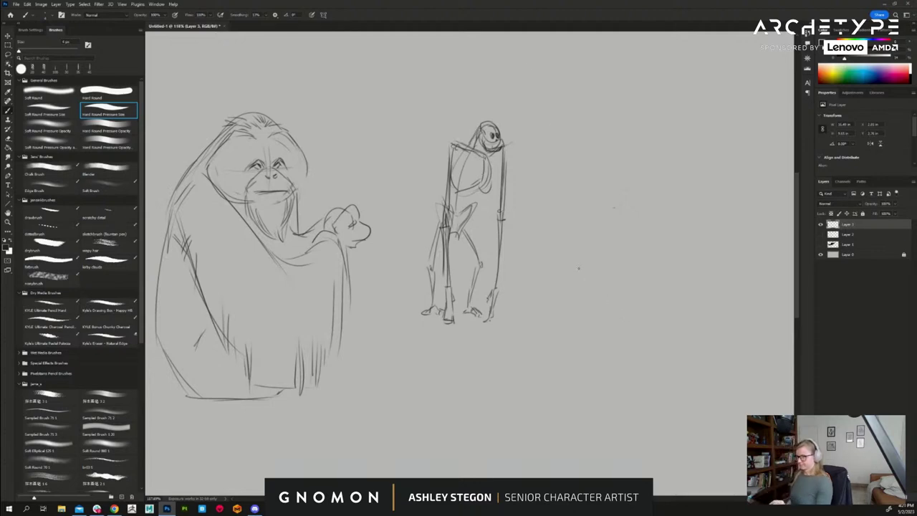
left_click_drag(579, 268, 613, 257)
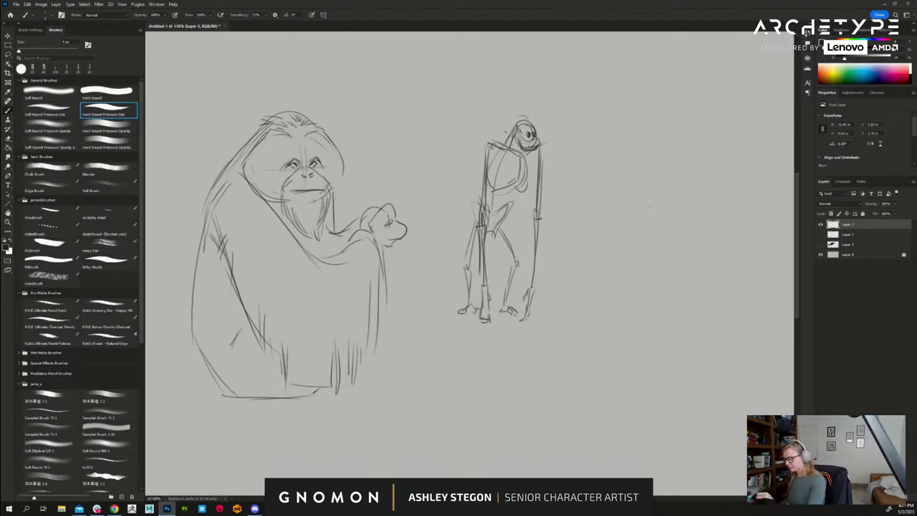
left_click_drag(517, 115, 505, 132)
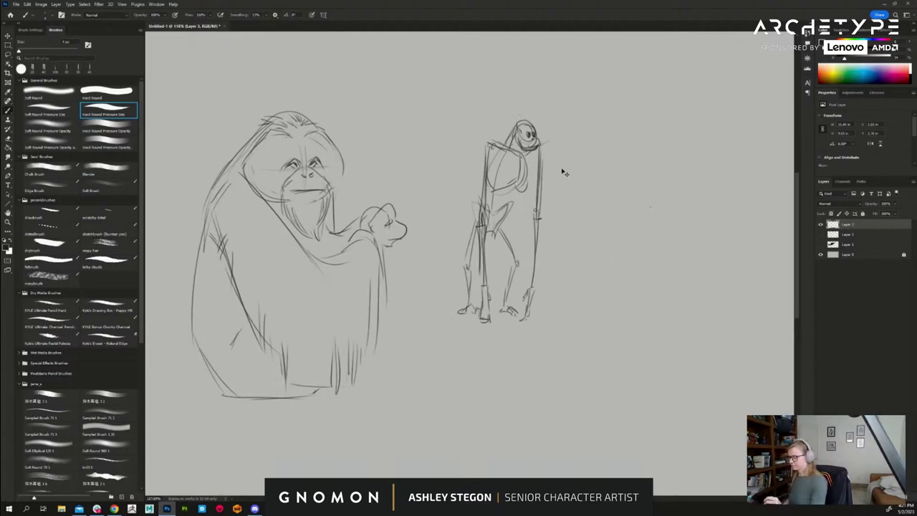
- Start a large skull study beside the skeleton with a long slanted brow line and short crossing strokes, and undo the last marks
left_click_drag(637, 227, 537, 247)
left_click_drag(539, 131, 613, 140)
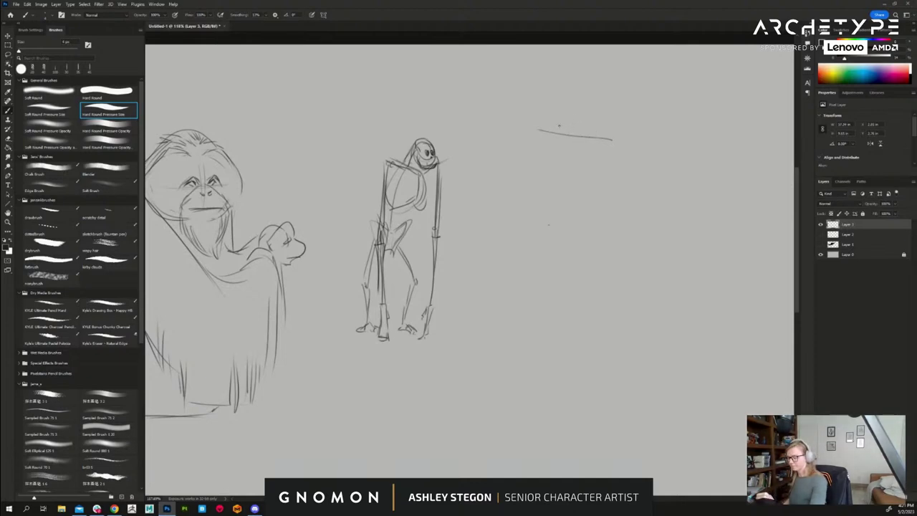
left_click_drag(560, 139, 549, 125)
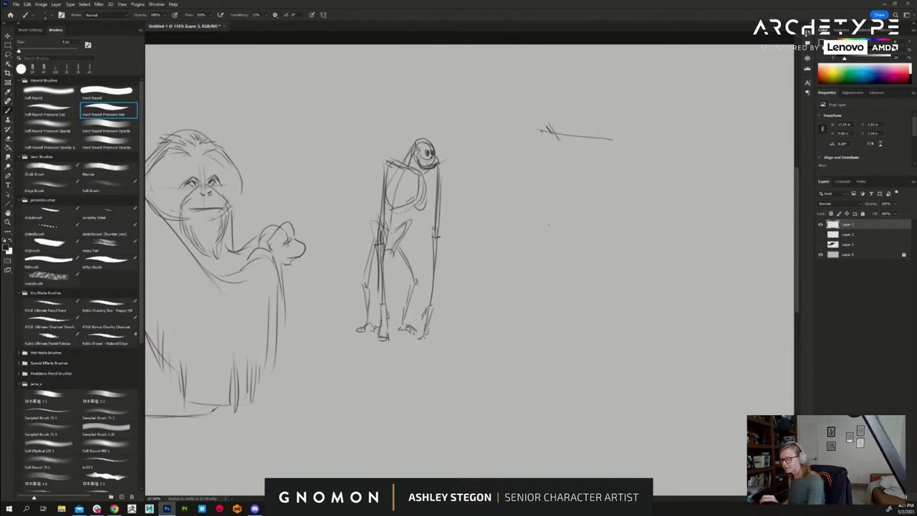
left_click_drag(542, 136, 555, 134)
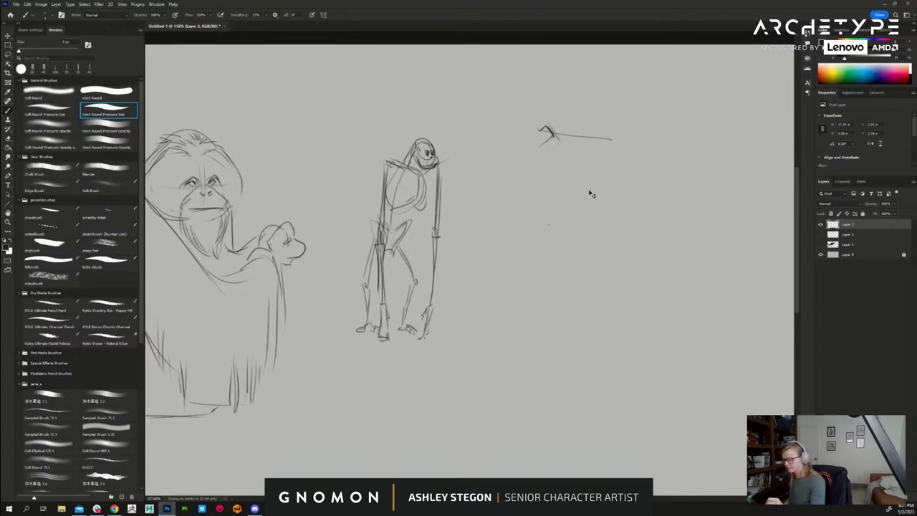
key("ctrl+z")
key("ctrl+z")
- Sketch the large skull's round eye sockets, nose bridge, nasal opening and cheek line, and block in the domed cranium above
left_click_drag(631, 277, 672, 271)
left_click_drag(669, 276, 650, 282, "ctrl")
scroll(650, 282, "up", 4)
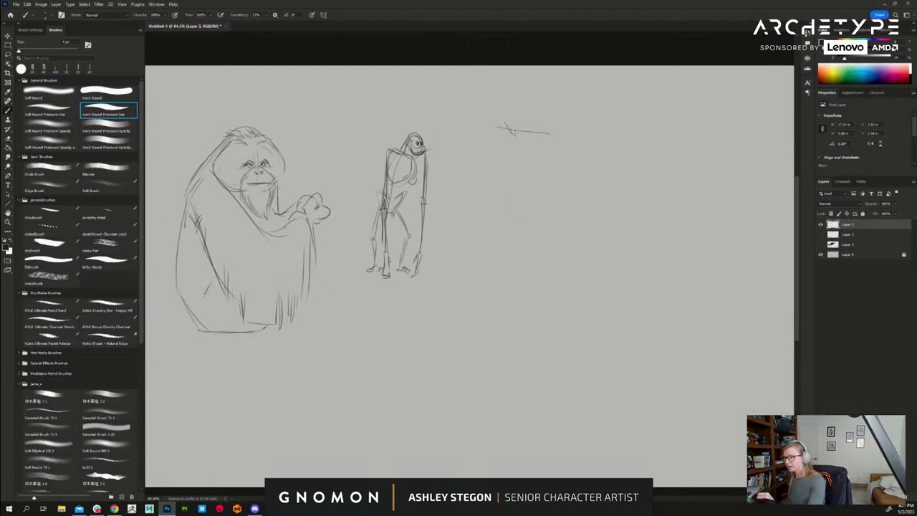
mouse_move(521, 124)
left_mouse_down()
mouse_move(531, 129)
mouse_move(519, 138)
left_mouse_up()
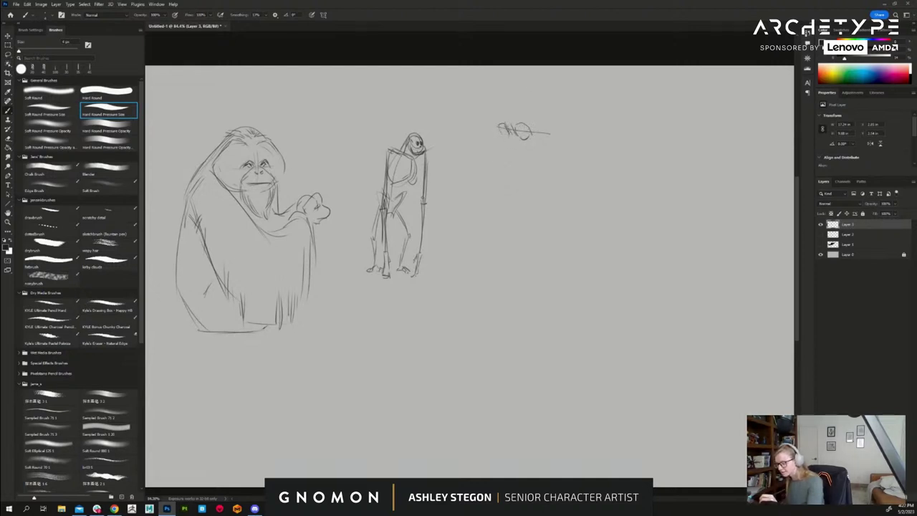
left_click_drag(509, 133, 490, 144)
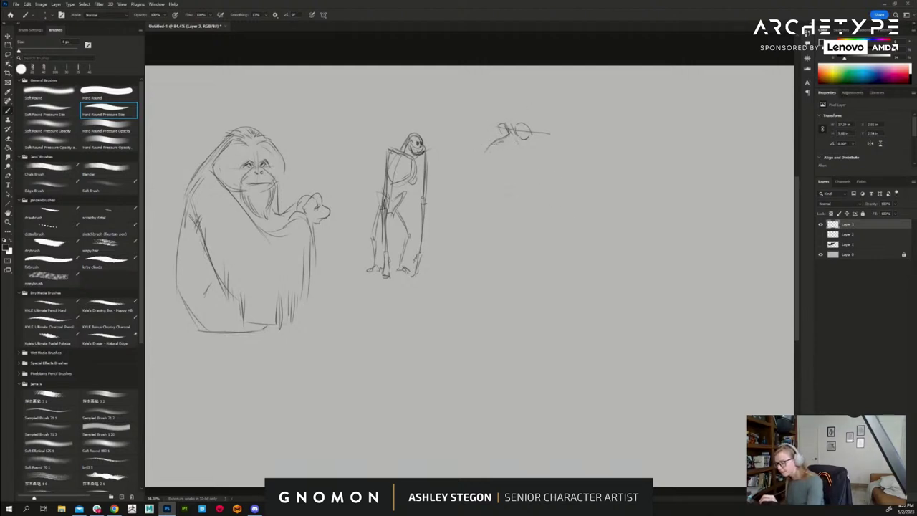
left_click_drag(494, 145, 504, 141)
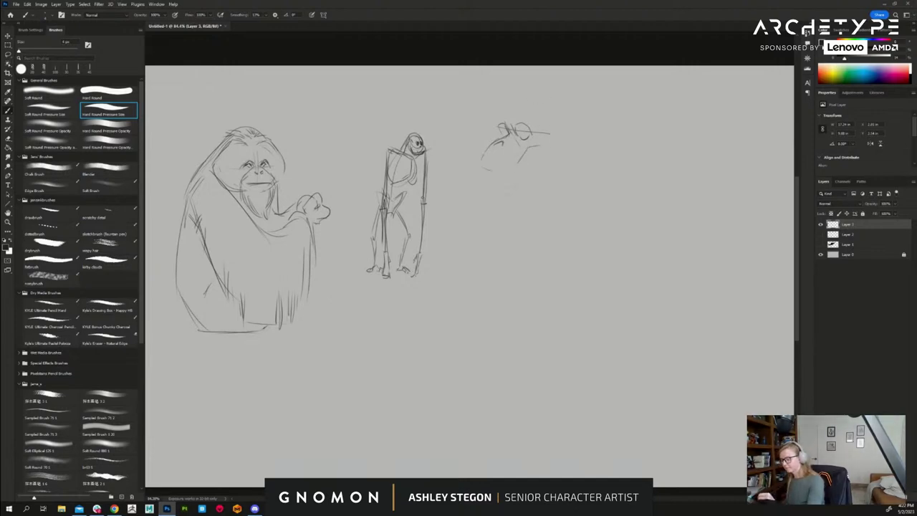
mouse_move(532, 115)
left_mouse_down()
mouse_move(549, 127)
mouse_move(520, 109)
mouse_move(533, 100)
mouse_move(554, 128)
mouse_move(526, 132)
left_mouse_up()
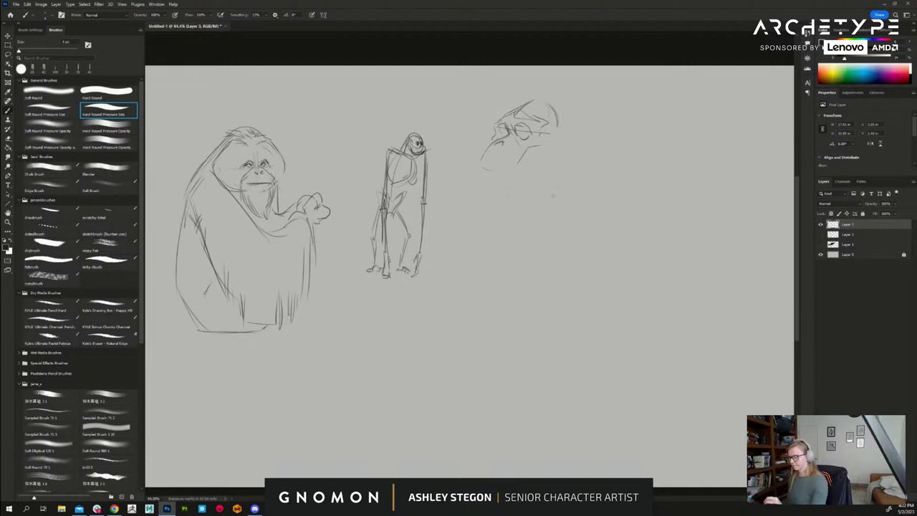
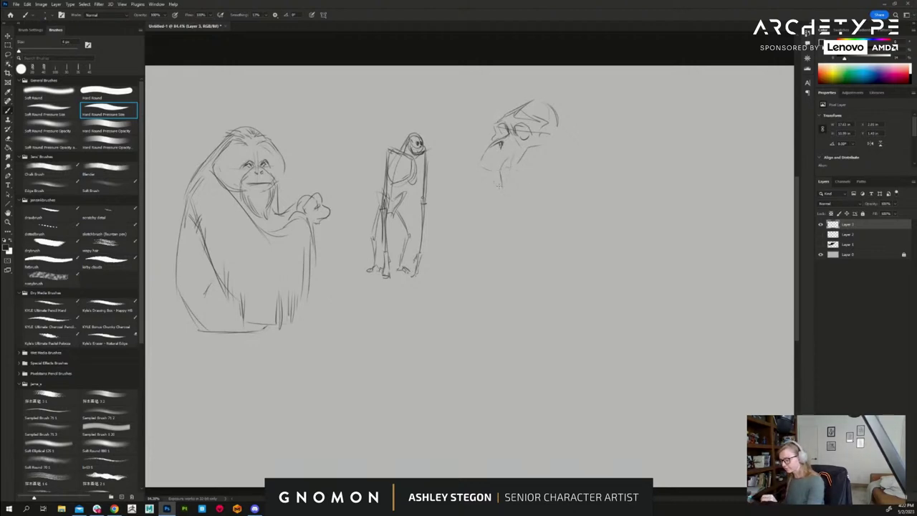
- Draw the skull's protruding muzzle, chin and cheekbone arch, and extend the cranium backward with a raised crest
left_click_drag(494, 159, 492, 173)
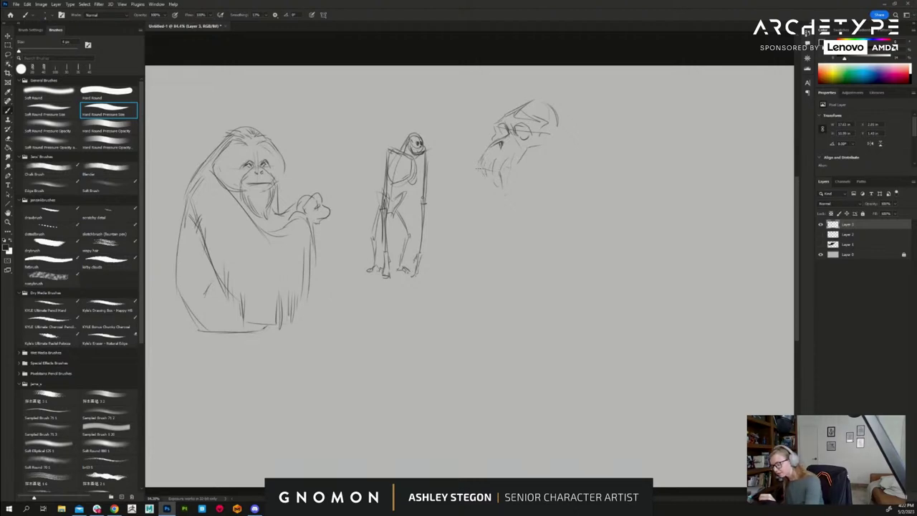
mouse_move(486, 170)
left_mouse_down()
mouse_move(480, 180)
mouse_move(510, 197)
left_mouse_up()
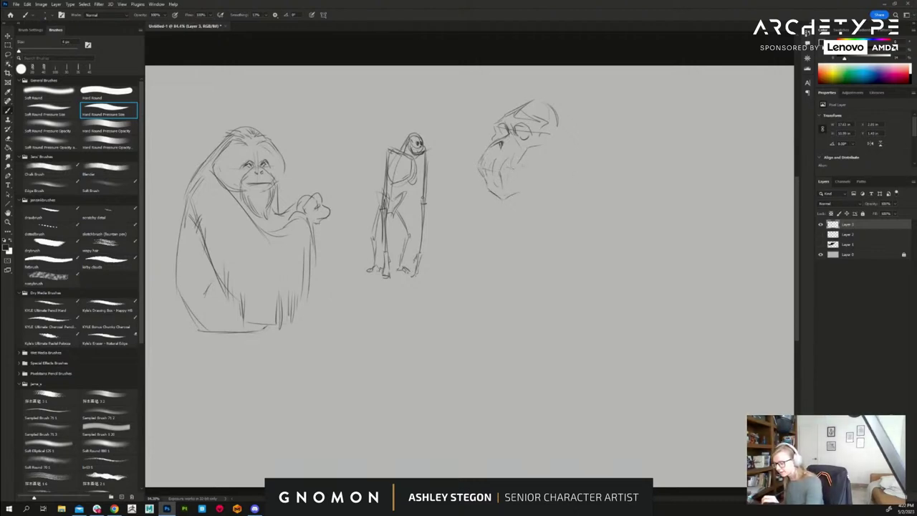
left_click_drag(531, 149, 528, 160)
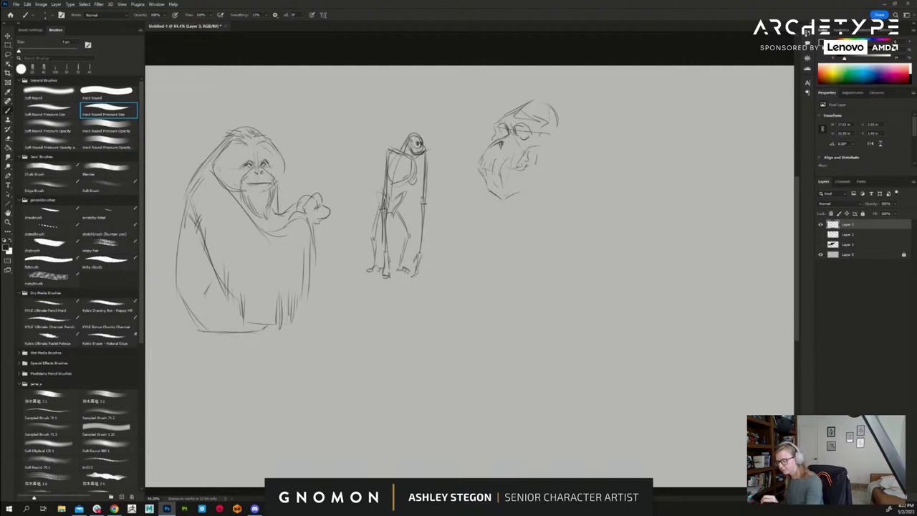
left_click_drag(522, 155, 567, 139)
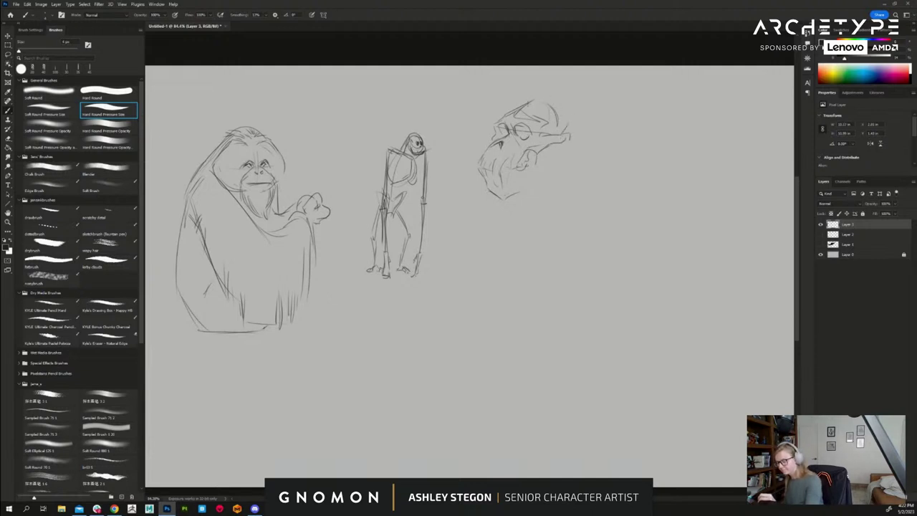
mouse_move(530, 98)
left_mouse_down()
mouse_move(565, 117)
mouse_move(556, 94)
mouse_move(572, 129)
left_mouse_up()
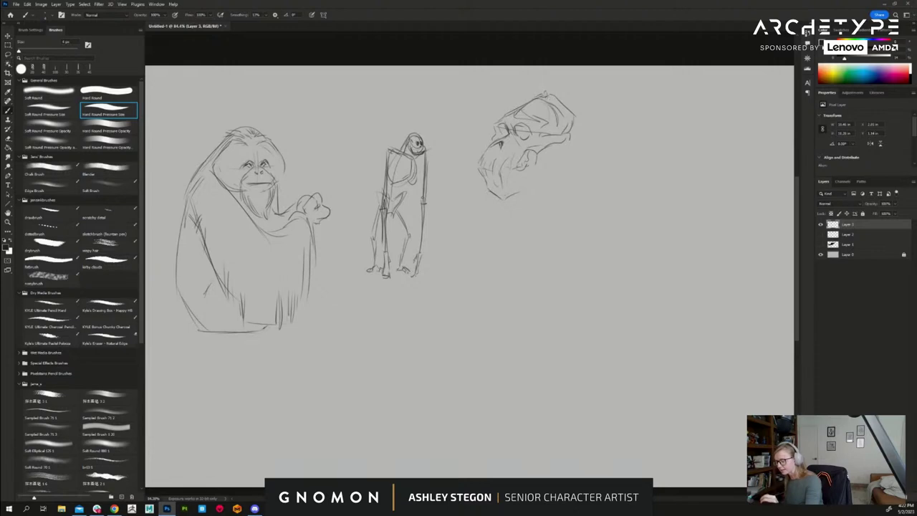
- Clean up the lines along the skull's forehead with the eraser, and shade both eye sockets with a smaller brush
key("e")
left_click_drag(517, 114, 531, 99)
key("b")
key("bracketleft")
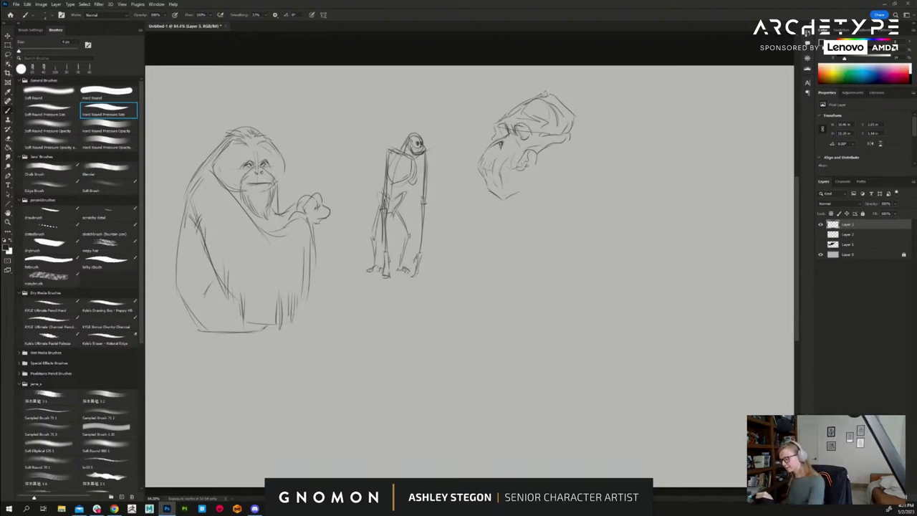
mouse_move(529, 127)
left_mouse_down()
mouse_move(524, 137)
mouse_move(498, 135)
left_mouse_up()
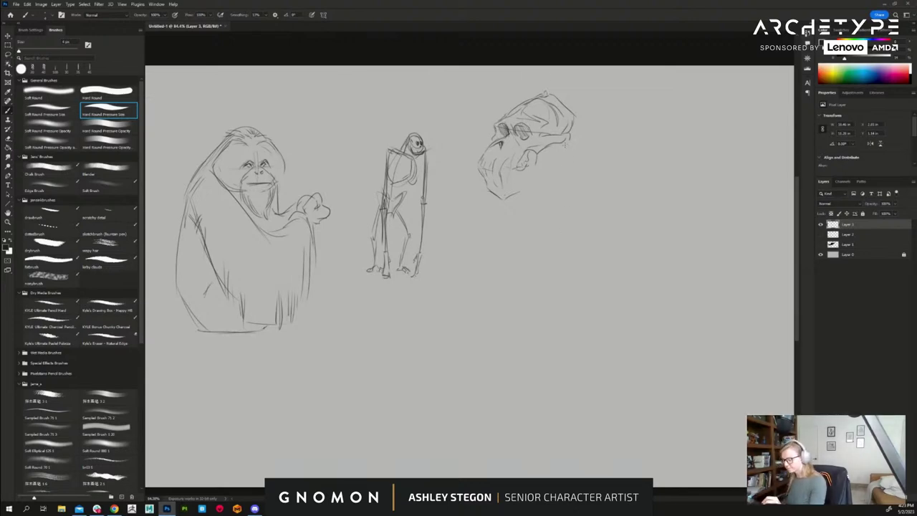
- Close the lower jaw from behind the cheekbone to the chin, and draw the long canines and front teeth
left_click_drag(569, 143, 557, 171)
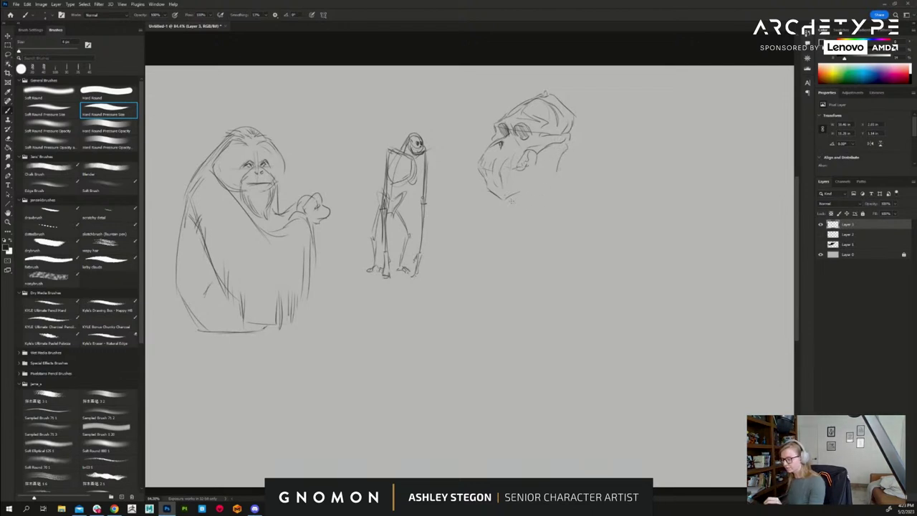
left_click_drag(510, 195, 534, 192)
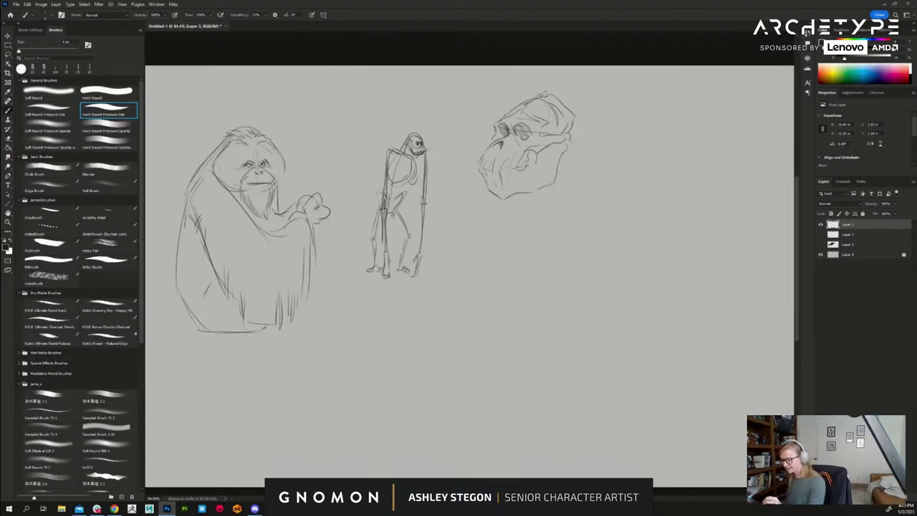
mouse_move(562, 154)
left_mouse_down()
mouse_move(558, 182)
mouse_move(524, 191)
left_mouse_up()
left_click_drag(512, 160, 508, 169)
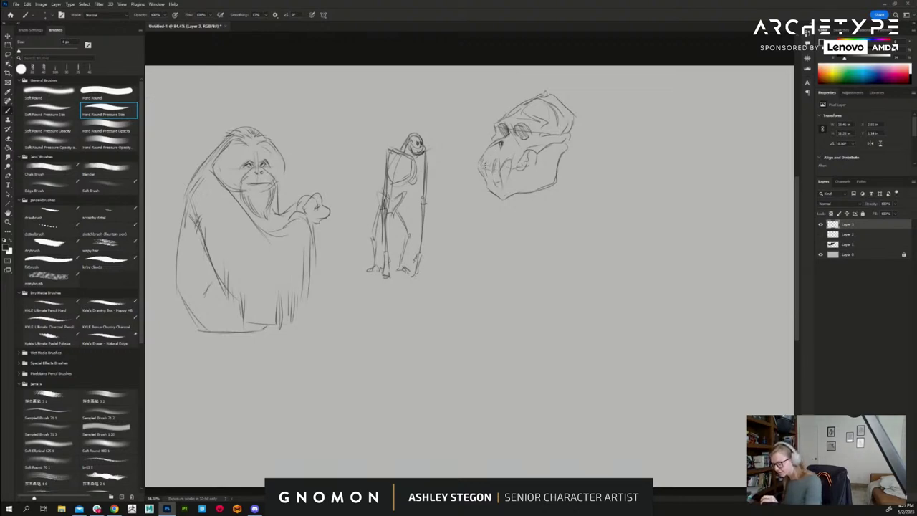
left_click_drag(485, 162, 493, 169)
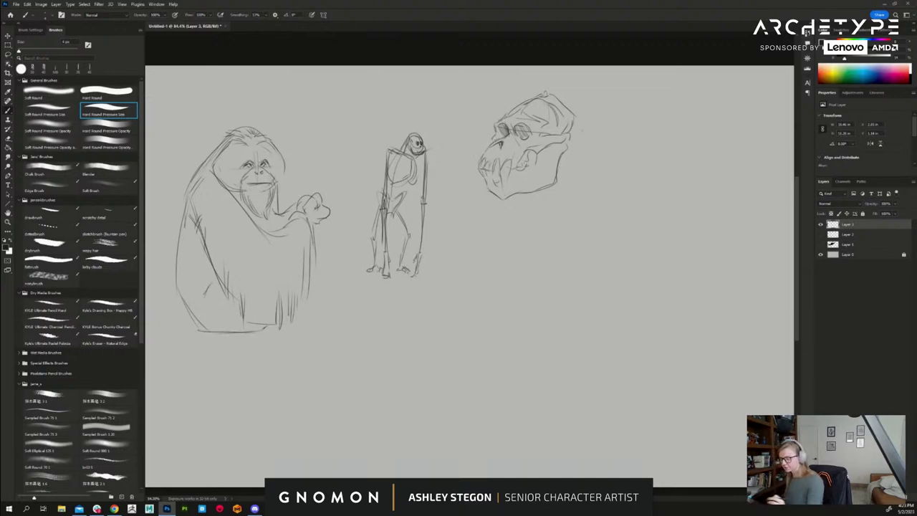
left_click_drag(483, 182, 475, 163)
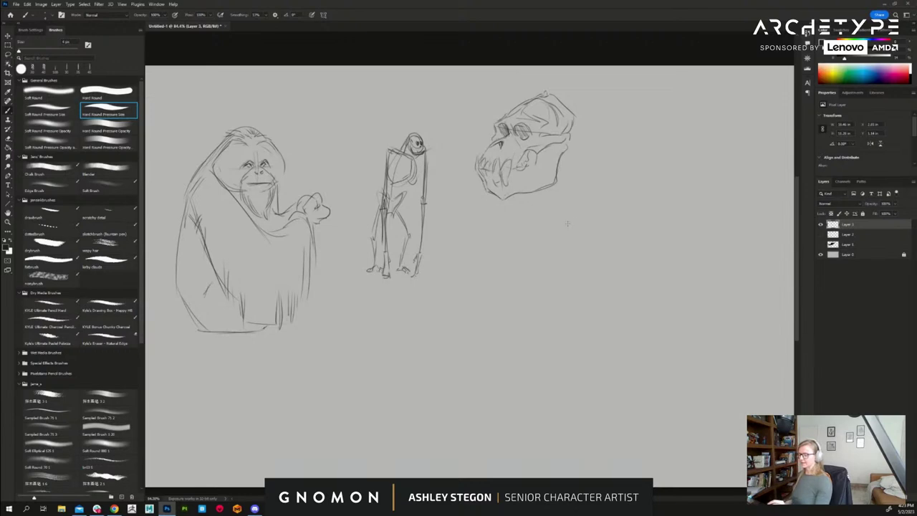
- Fade the skull and skeleton sketch layer to a low opacity and add a new layer above it
left_click_drag(575, 211, 564, 265)
scroll(564, 266, "up", 3)
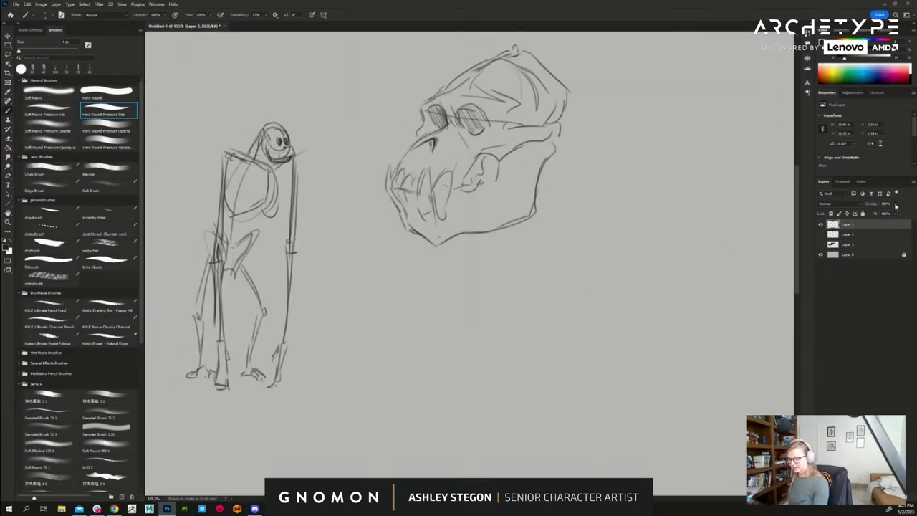
left_click_drag(873, 213, 868, 213)
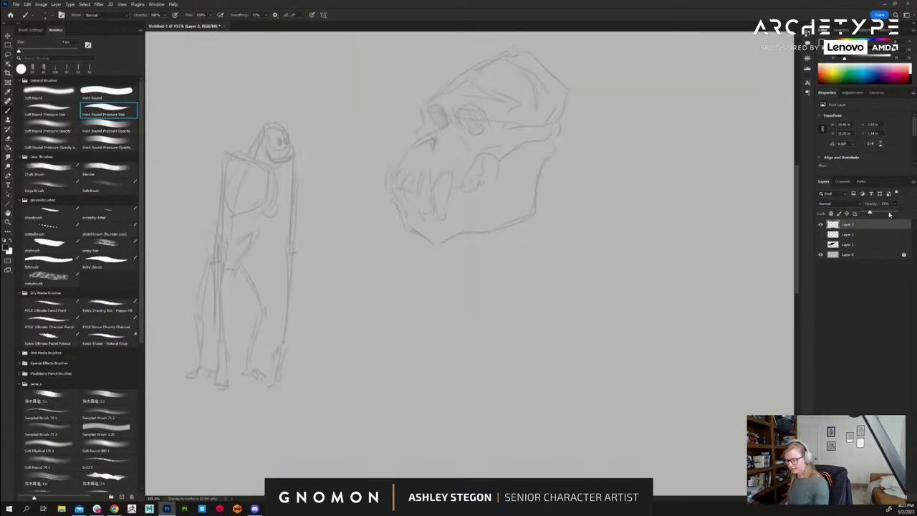
key("ctrl+alt+shift+n")
left_click_drag(551, 176, 547, 239)
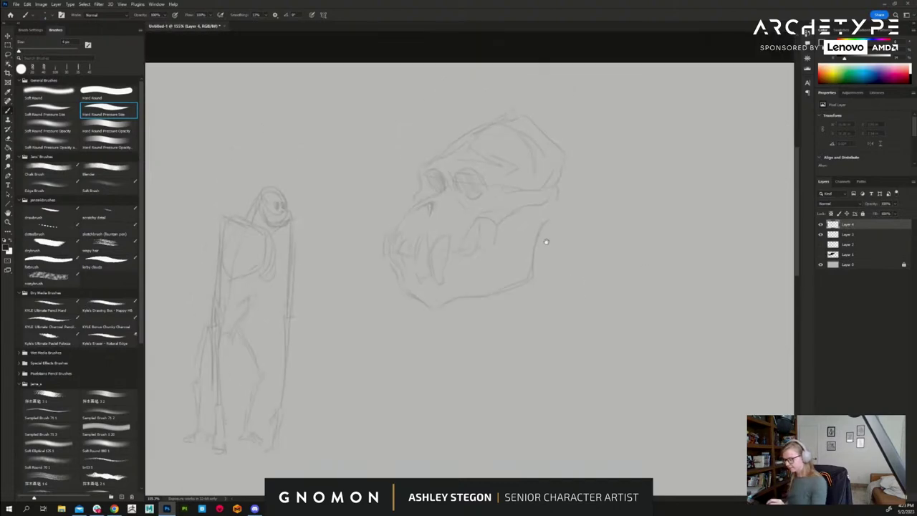
- Draw the orangutan's two eyes inside the skull's sockets and the dark nostrils over the nasal opening
mouse_move(462, 190)
left_mouse_down()
mouse_move(478, 190)
mouse_move(441, 179)
left_mouse_up()
left_click_drag(438, 178, 444, 185)
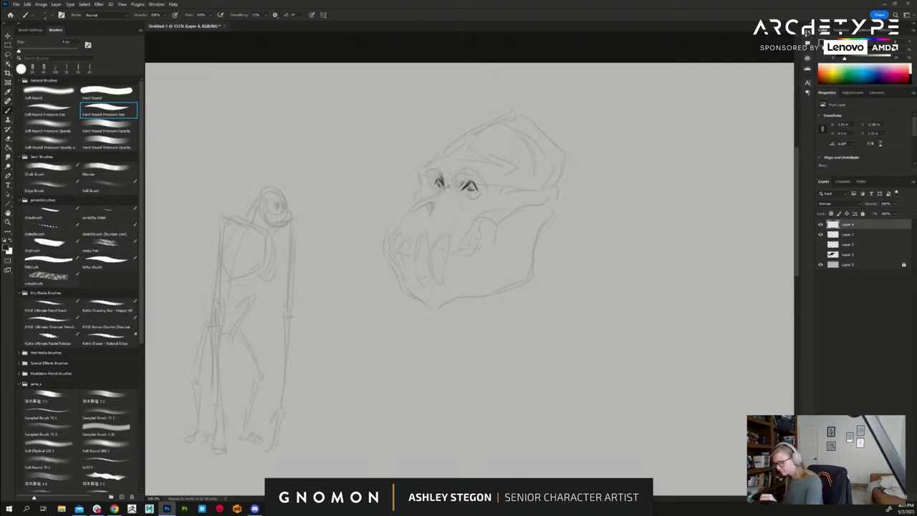
scroll(555, 287, "down", 2)
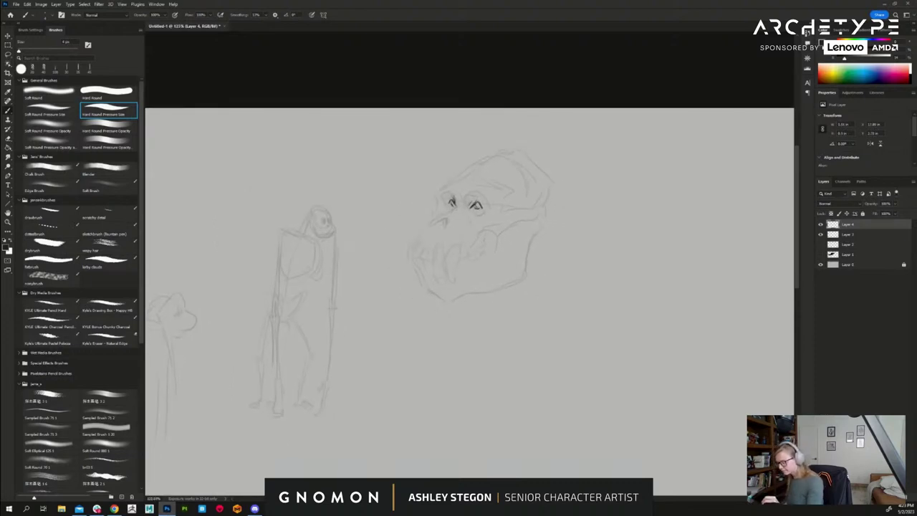
left_click_drag(434, 217, 445, 212)
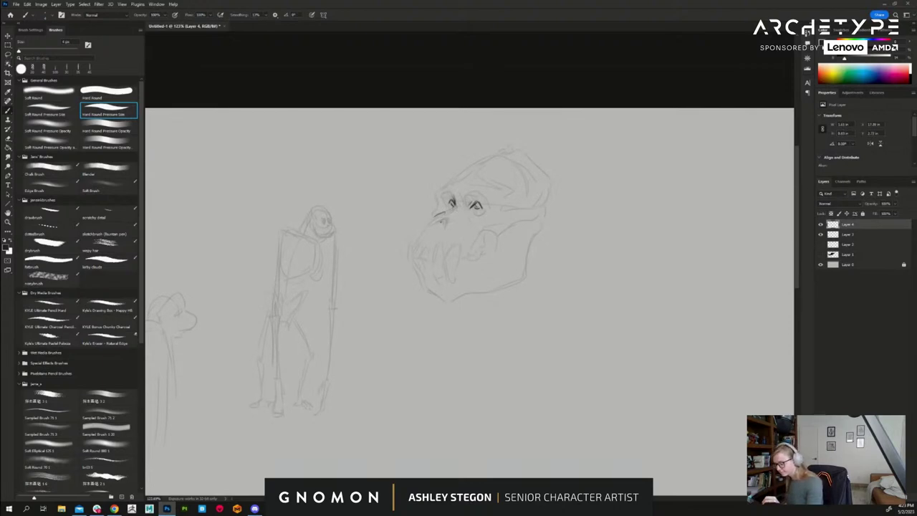
left_click_drag(440, 223, 453, 223)
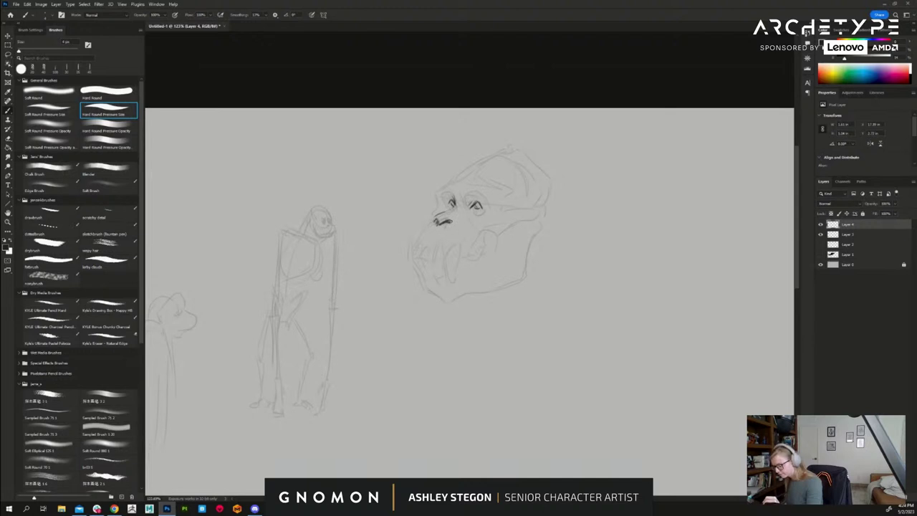
- Outline the rounded muzzle from the nose down both sides and around the chin over the faded skull
left_click_drag(433, 217, 410, 244)
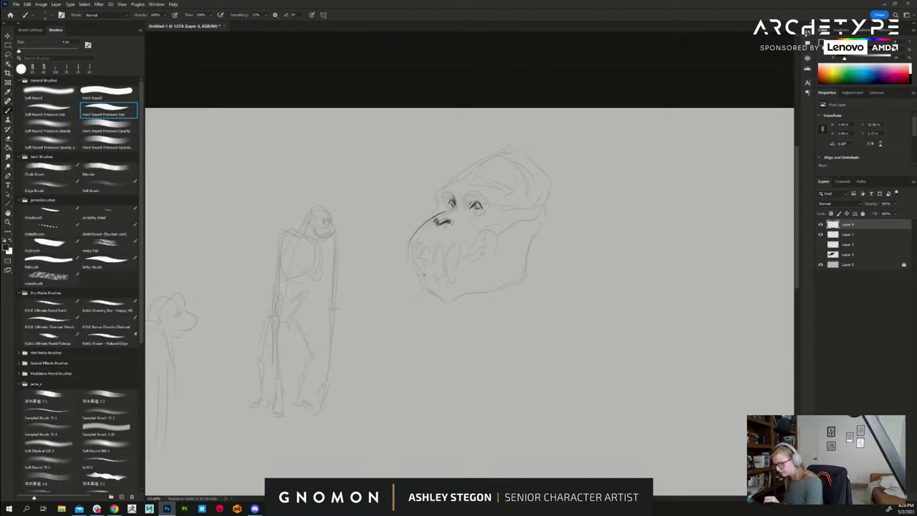
left_click_drag(476, 224, 487, 251)
mouse_move(409, 258)
left_mouse_down()
mouse_move(423, 288)
mouse_move(453, 299)
left_mouse_up()
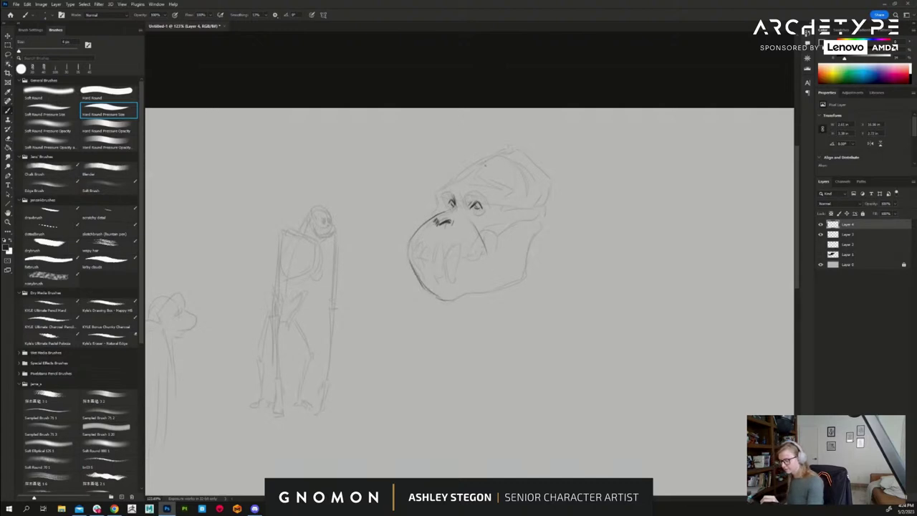
- Draw the large near cheek pad, the forehead and the tall domed head, and soften the crown lines with the eraser
mouse_move(487, 161)
left_mouse_down()
mouse_move(532, 169)
mouse_move(568, 262)
mouse_move(556, 286)
mouse_move(475, 302)
left_mouse_up()
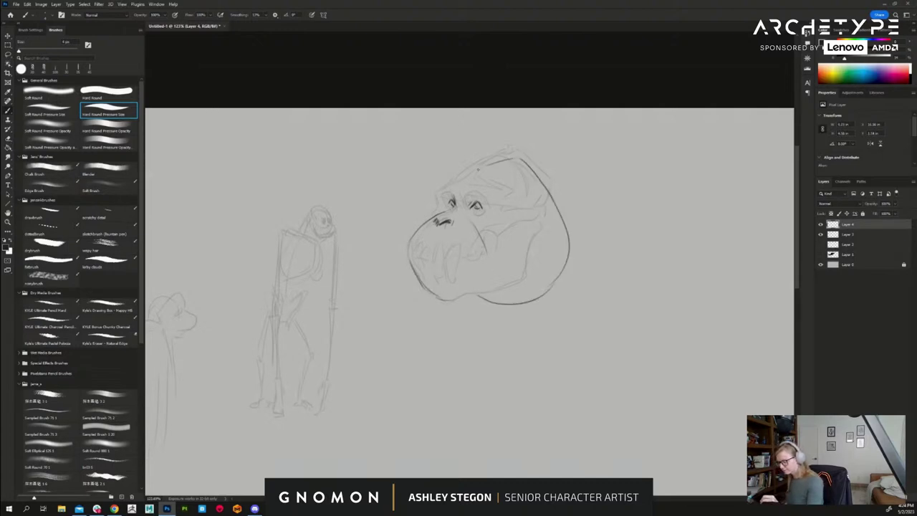
mouse_move(475, 163)
left_mouse_down()
mouse_move(503, 139)
mouse_move(533, 132)
mouse_move(570, 155)
mouse_move(599, 215)
left_mouse_up()
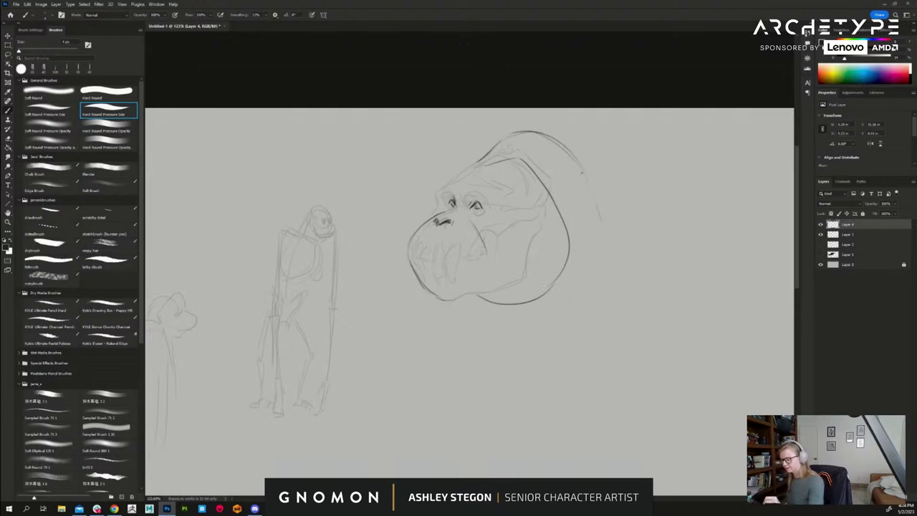
mouse_move(469, 162)
left_mouse_down()
mouse_move(418, 194)
mouse_move(441, 170)
mouse_move(422, 216)
mouse_move(463, 156)
mouse_move(518, 130)
left_mouse_up()
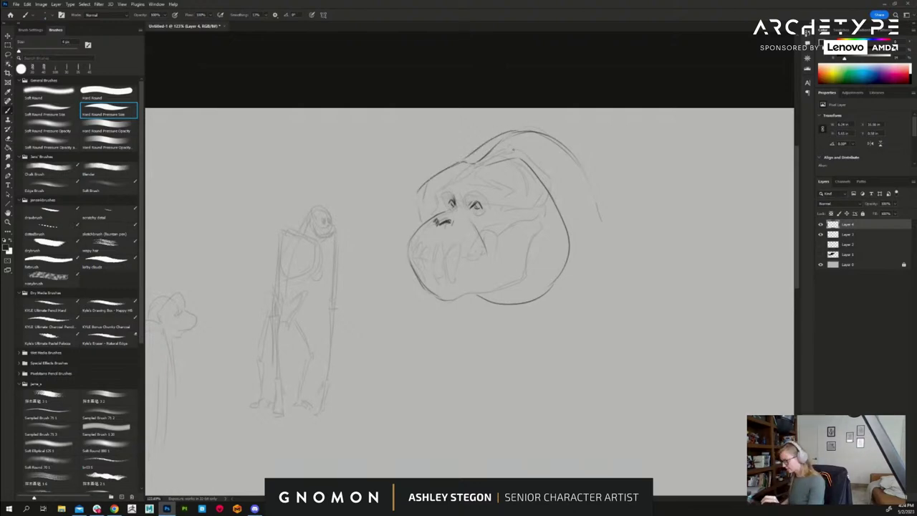
key("e")
left_click_drag(485, 157, 531, 132)
key("b")
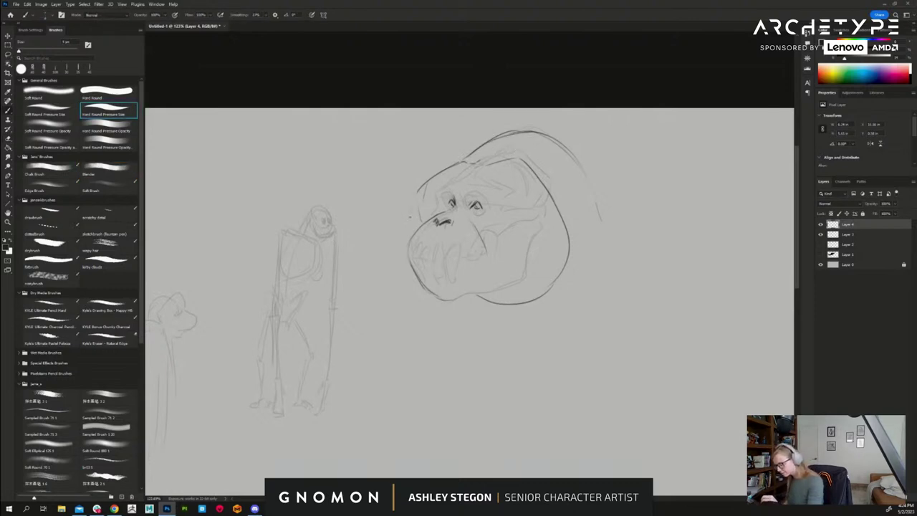
- Draw the mouth line and far cheek edge, and add brow creases, eye wrinkles and short hairs on the muzzle
mouse_move(410, 215)
left_mouse_down()
mouse_move(412, 232)
mouse_move(470, 257)
left_mouse_up()
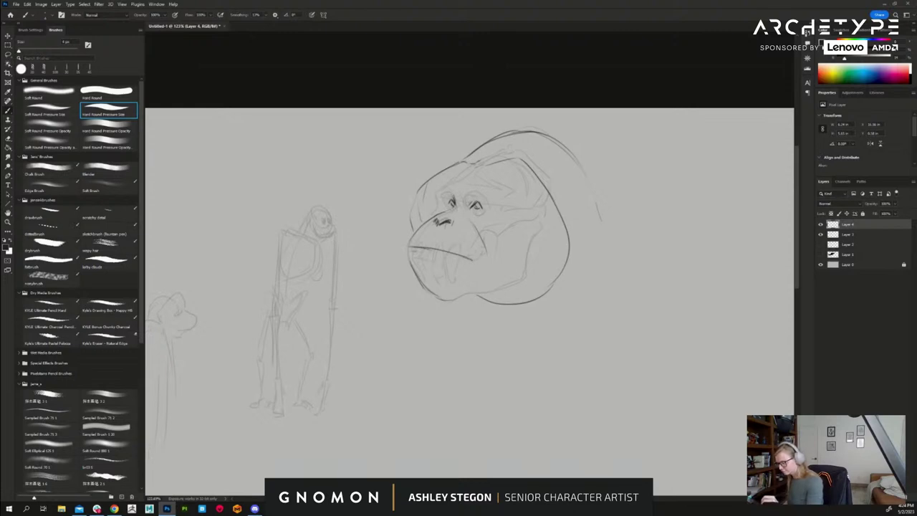
left_click_drag(464, 188, 470, 192)
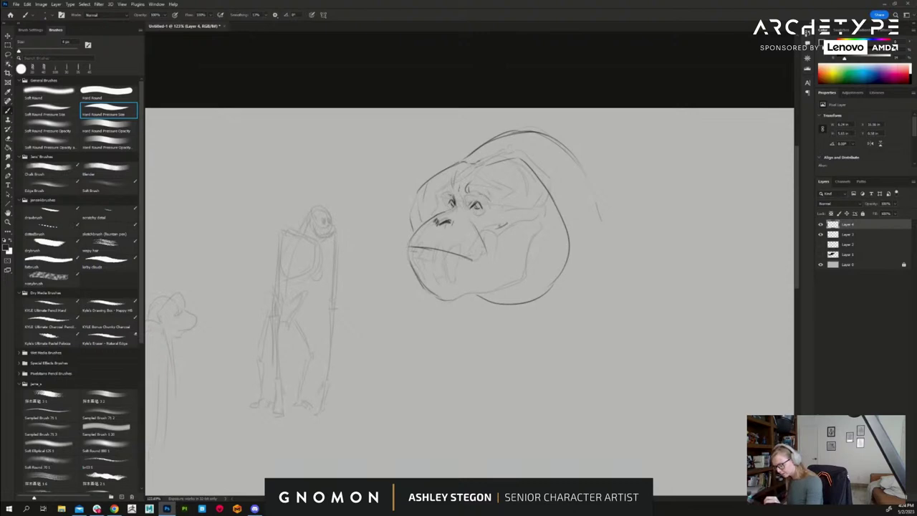
left_click_drag(437, 200, 434, 213)
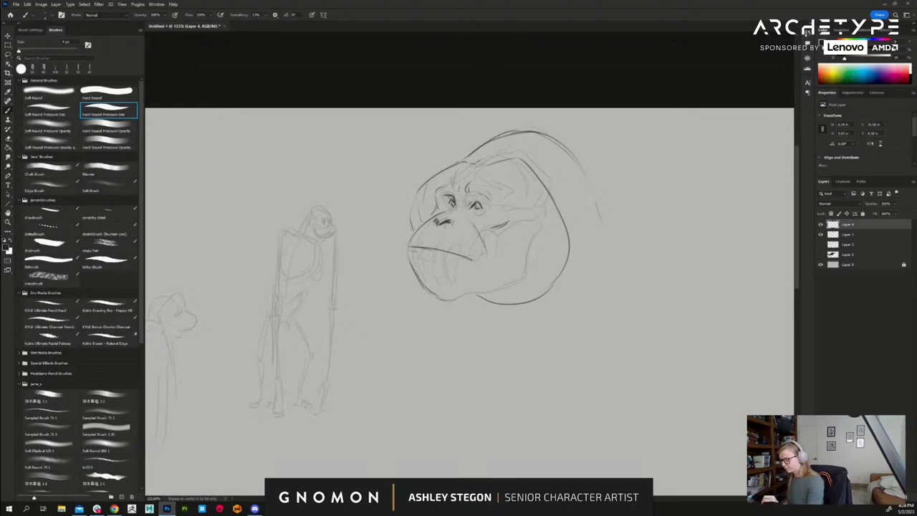
mouse_move(480, 202)
left_mouse_down()
mouse_move(490, 217)
mouse_move(490, 189)
left_mouse_up()
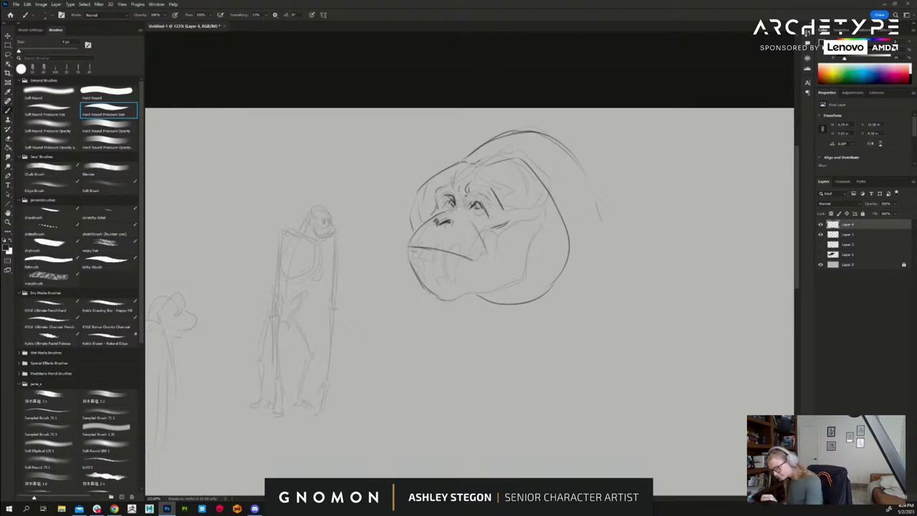
mouse_move(486, 243)
left_mouse_down()
mouse_move(474, 261)
mouse_move(465, 250)
left_mouse_up()
mouse_move(421, 223)
left_mouse_down()
mouse_move(412, 240)
mouse_move(452, 243)
mouse_move(434, 242)
left_mouse_up()
key("e")
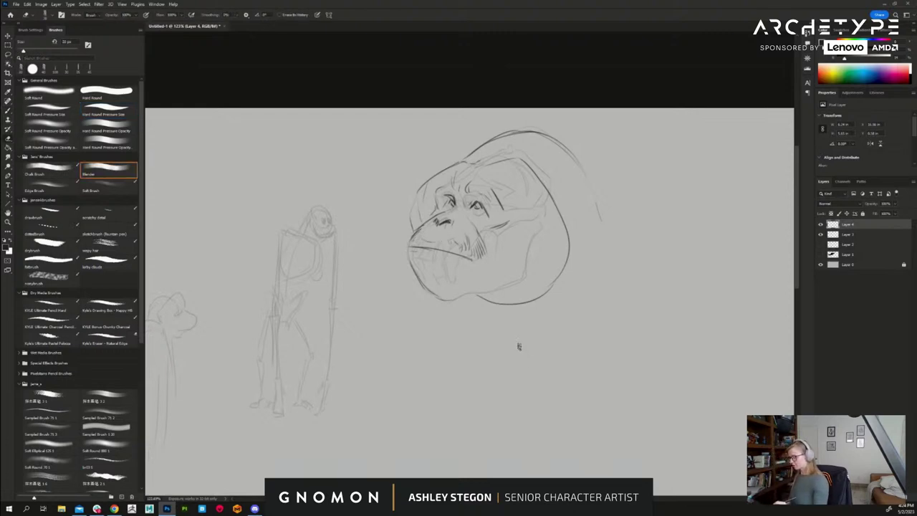
- Sketch long pointed beard strands hanging from the lower lip and both sides of the chin
key("b")
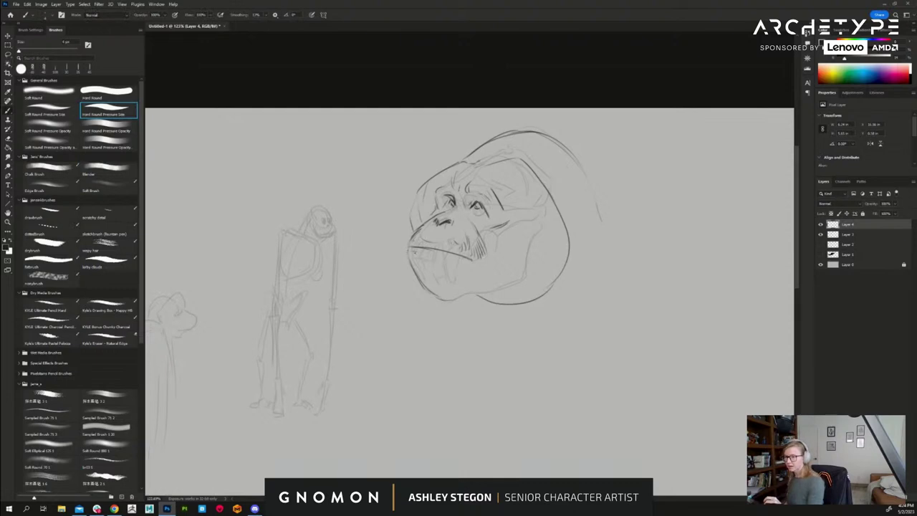
left_click_drag(409, 259, 413, 269)
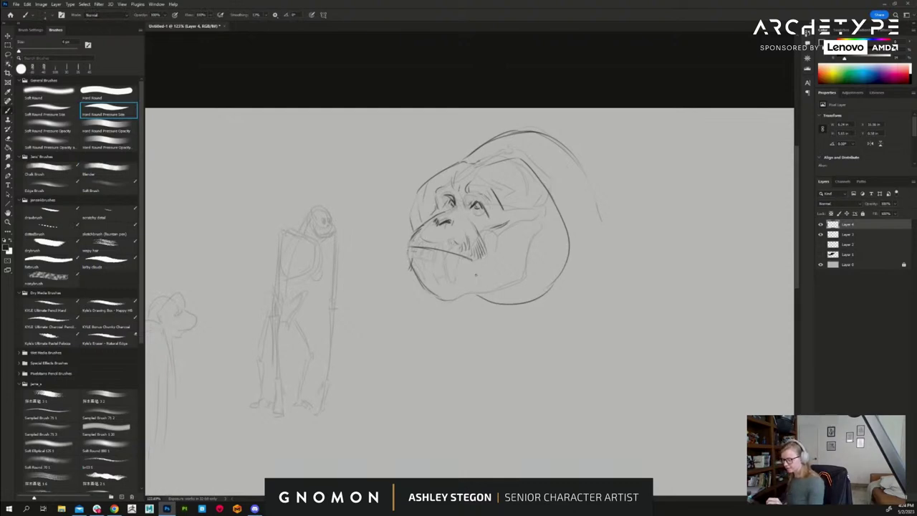
left_click_drag(473, 268, 460, 306)
left_click_drag(408, 256, 410, 283)
mouse_move(412, 267)
left_mouse_down()
mouse_move(418, 308)
mouse_move(424, 301)
mouse_move(452, 311)
mouse_move(439, 320)
left_mouse_up()
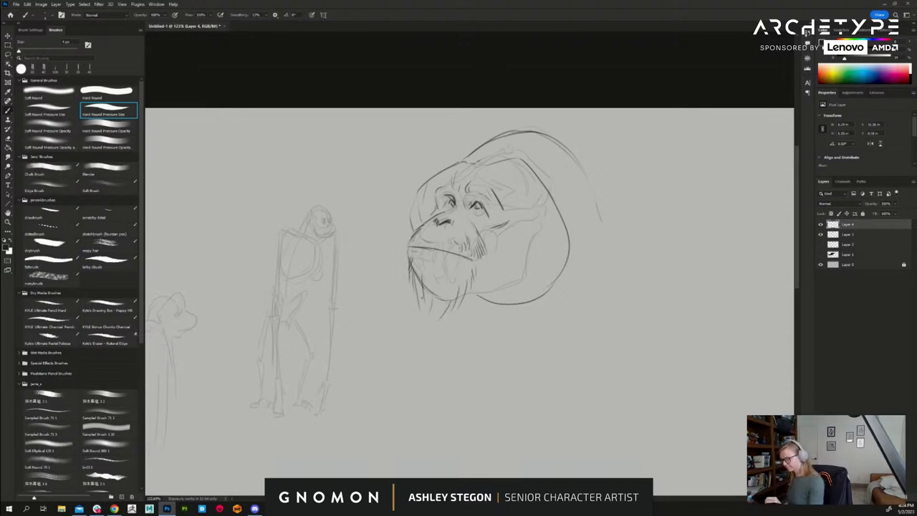
mouse_move(422, 285)
left_mouse_down()
mouse_move(417, 323)
mouse_move(427, 330)
left_mouse_up()
mouse_move(446, 300)
left_mouse_down()
mouse_move(418, 330)
mouse_move(446, 311)
left_mouse_up()
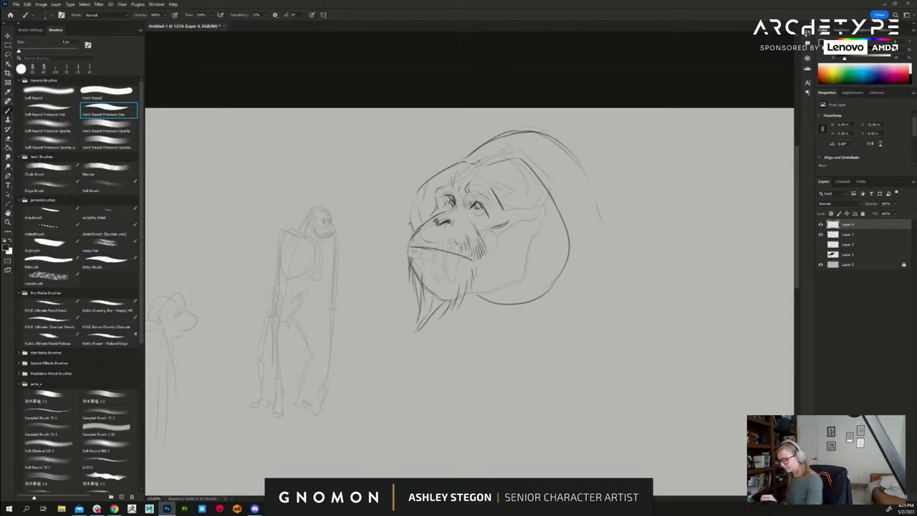
- Reinforce both cheek pad outlines and draw the rounded throat pouch beneath the face
left_click_drag(419, 193, 408, 221)
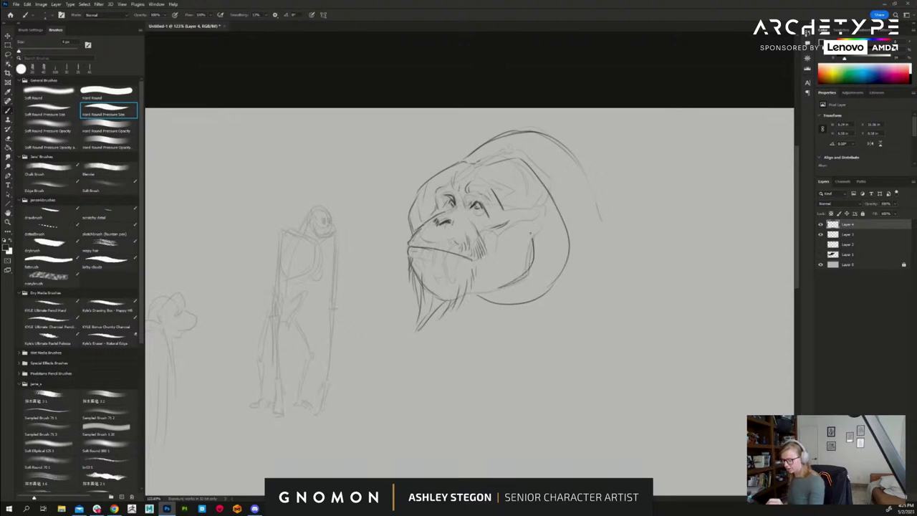
left_click_drag(501, 307, 558, 281)
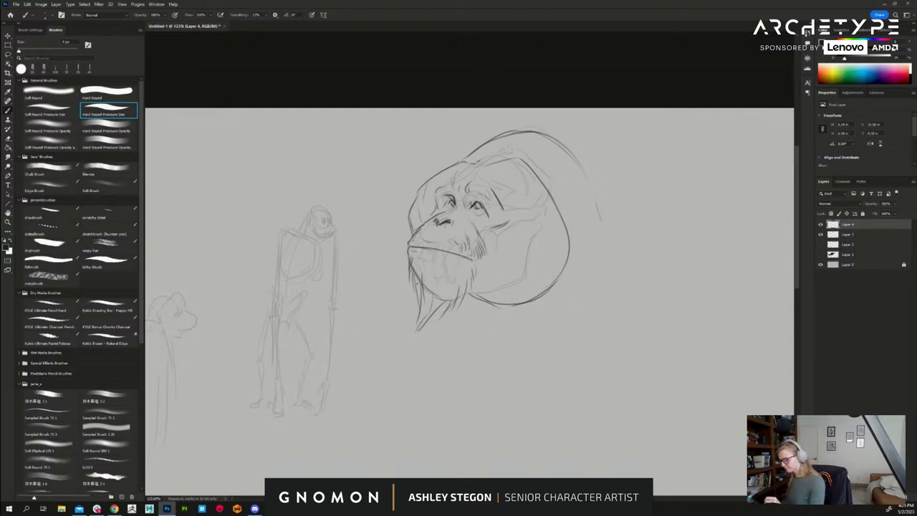
mouse_move(414, 291)
left_mouse_down()
mouse_move(446, 357)
mouse_move(531, 346)
mouse_move(588, 254)
left_mouse_up()
- Define the back of the head and extend lines outward for both shoulders
left_click_drag(564, 142, 593, 245)
left_click_drag(593, 228, 647, 258)
left_click_drag(405, 283, 389, 321)
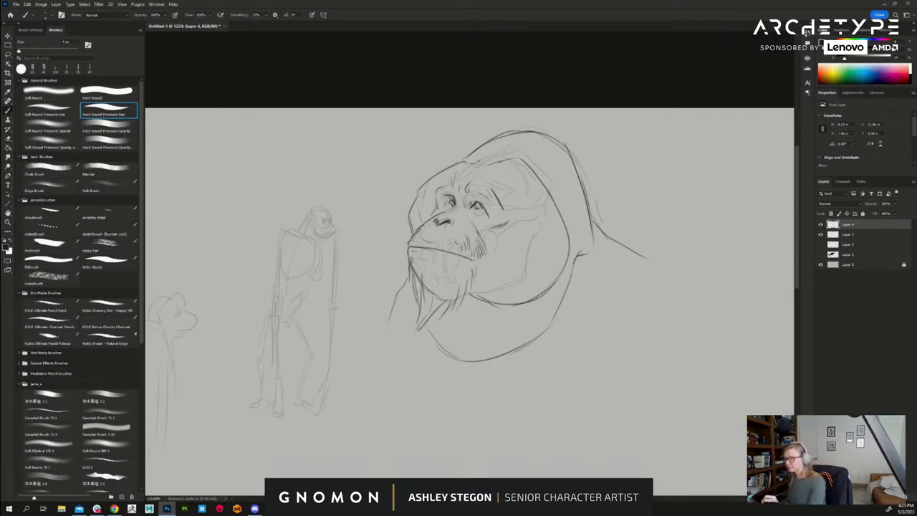
- Darken the forehead and upper cheek pad edges, and add short hair strokes at the brow peak and side of the head
mouse_move(517, 159)
left_mouse_down()
mouse_move(429, 174)
mouse_move(414, 195)
left_mouse_up()
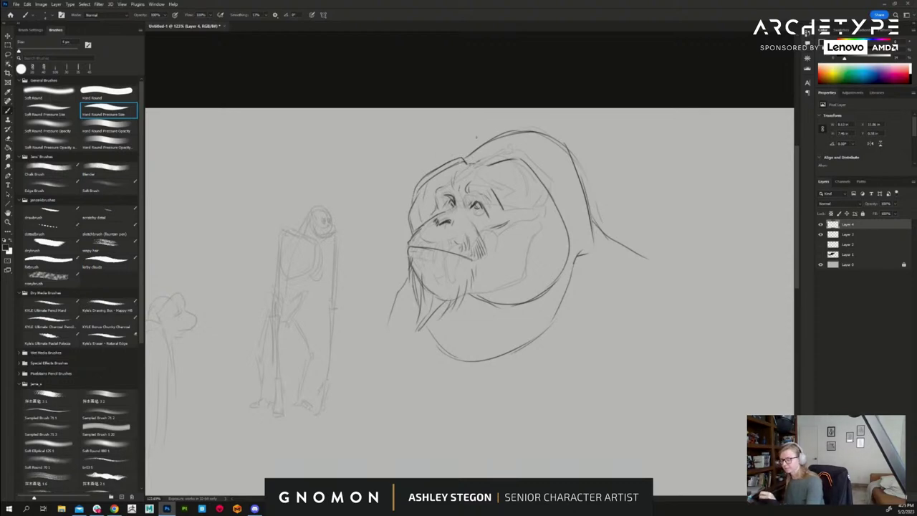
mouse_move(470, 151)
left_mouse_down()
mouse_move(428, 166)
mouse_move(464, 169)
left_mouse_up()
left_click_drag(554, 172, 557, 185)
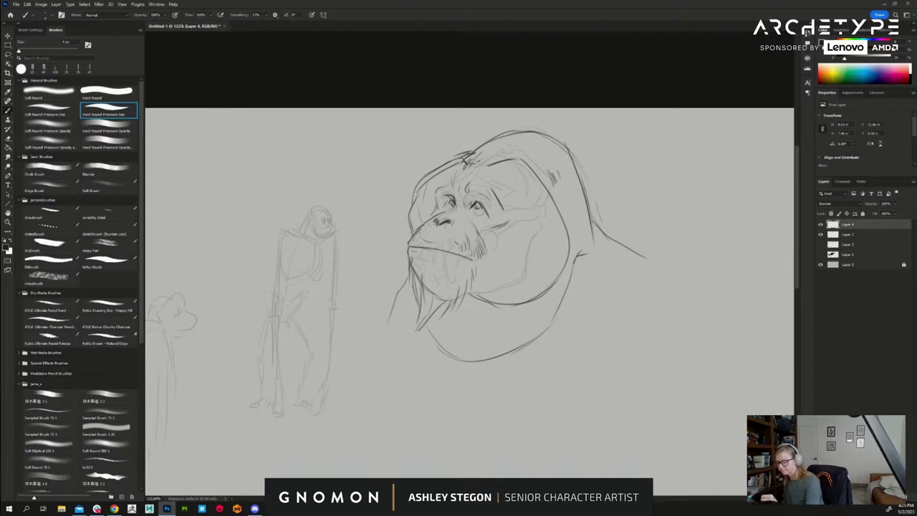
mouse_move(572, 154)
left_mouse_down()
mouse_move(581, 182)
mouse_move(571, 195)
left_mouse_up()
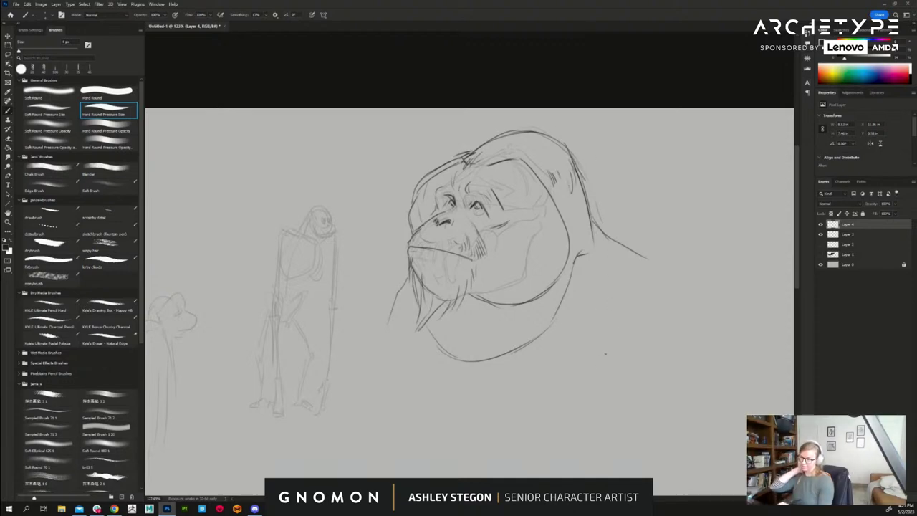
- Strengthen the throat pouch outline and extend the near and far shoulder lines downward
mouse_move(576, 263)
left_mouse_down()
mouse_move(559, 314)
mouse_move(529, 349)
left_mouse_up()
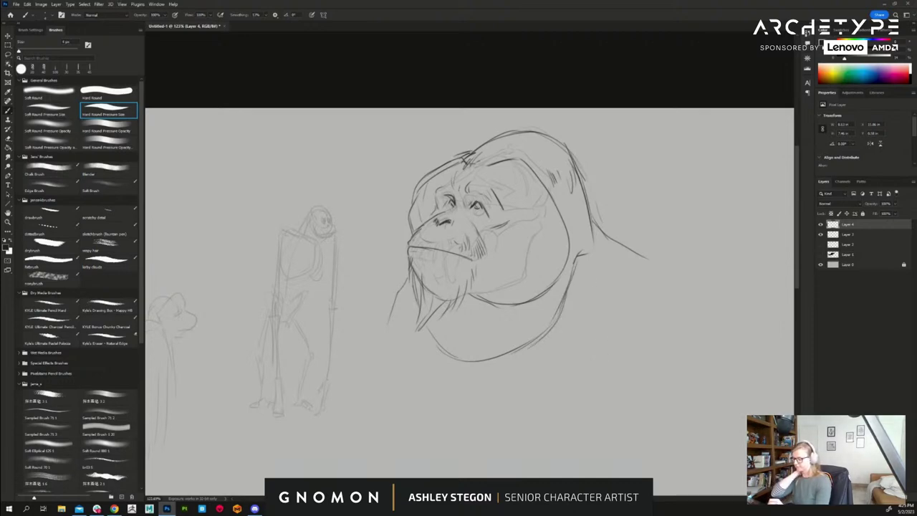
mouse_move(412, 277)
left_mouse_down()
mouse_move(418, 319)
mouse_move(443, 354)
left_mouse_up()
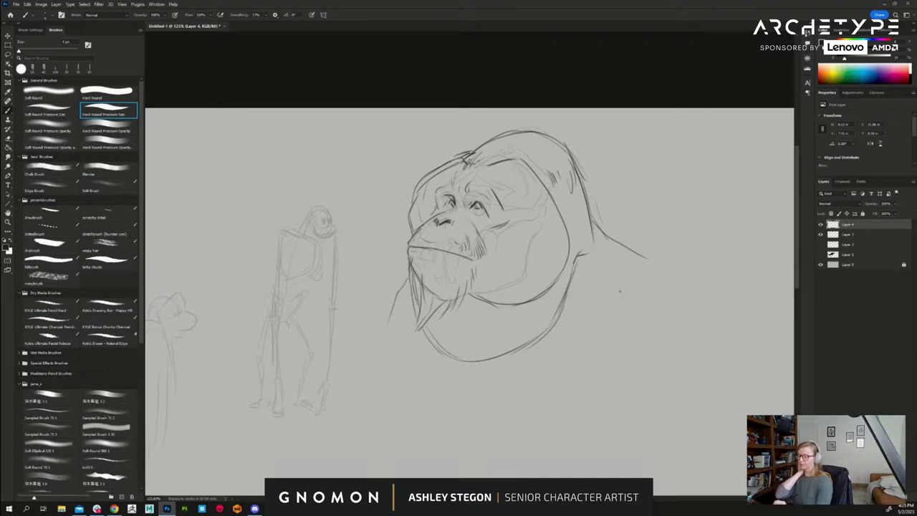
mouse_move(591, 249)
left_mouse_down()
mouse_move(663, 270)
mouse_move(679, 303)
left_mouse_up()
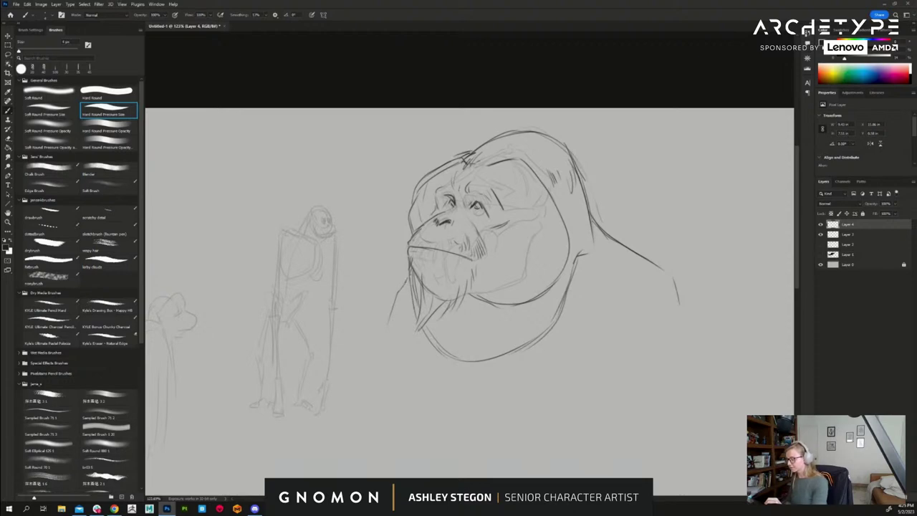
left_click_drag(410, 276, 391, 328)
left_click_drag(394, 286, 390, 332)
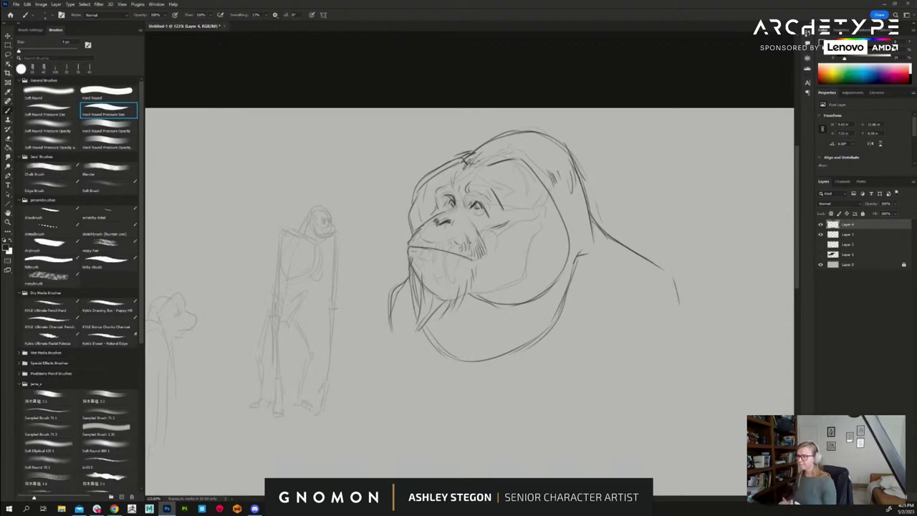
- Add short hair strokes behind the near cheek pad and where the neck meets the shoulder
left_click_drag(635, 406, 648, 384)
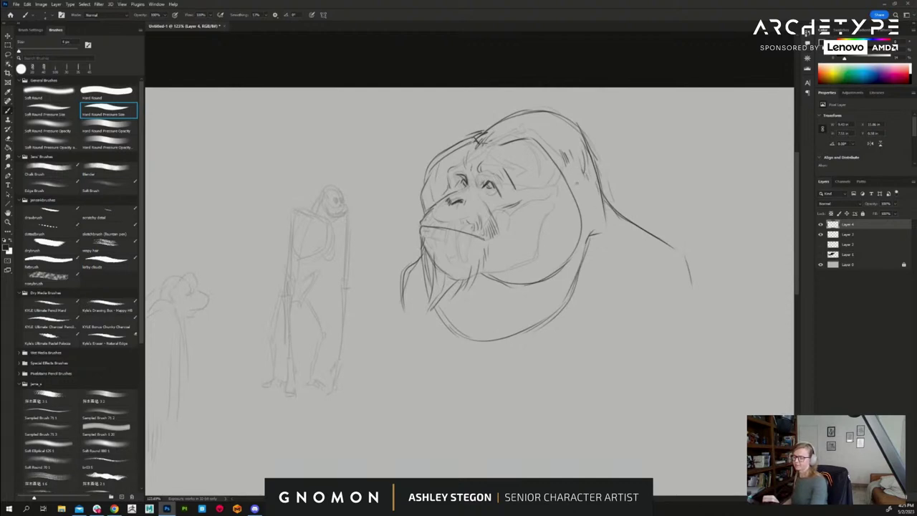
left_click_drag(572, 176, 580, 192)
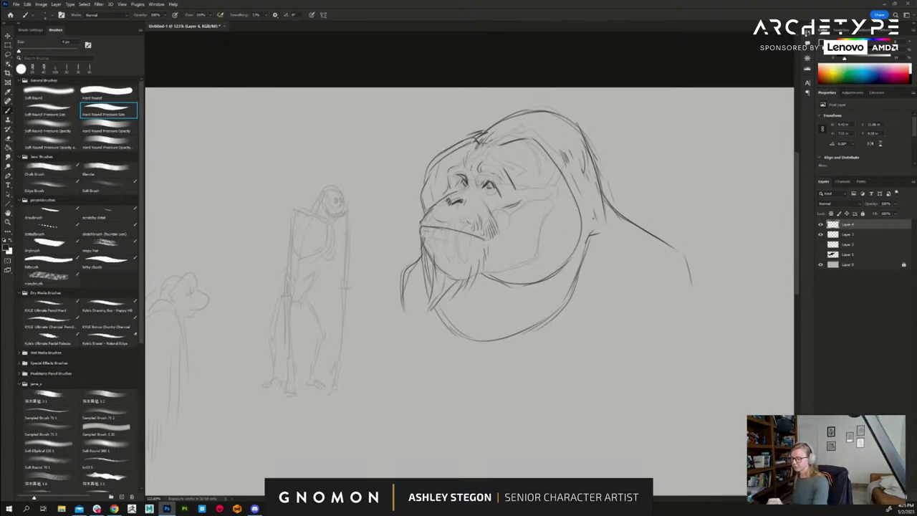
left_click_drag(597, 219, 593, 235)
mouse_move(594, 229)
left_mouse_down()
mouse_move(587, 255)
mouse_move(611, 242)
left_mouse_up()
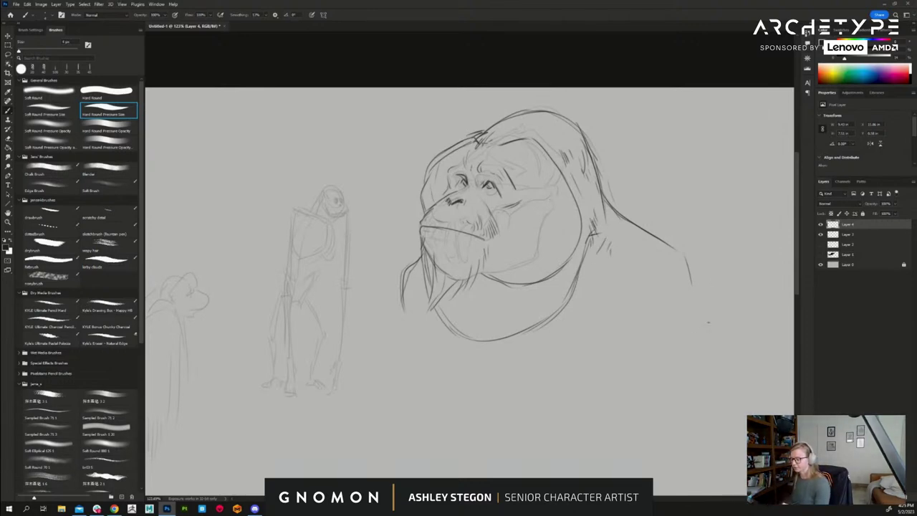
- Erase the far shoulder line beside the beard, try one replacement stroke, and add short brow strokes above the eyes
left_click(107, 170)
mouse_move(413, 256)
left_mouse_down()
mouse_move(415, 279)
mouse_move(406, 287)
mouse_move(400, 277)
mouse_move(394, 282)
mouse_move(403, 309)
left_mouse_up()
key("b")
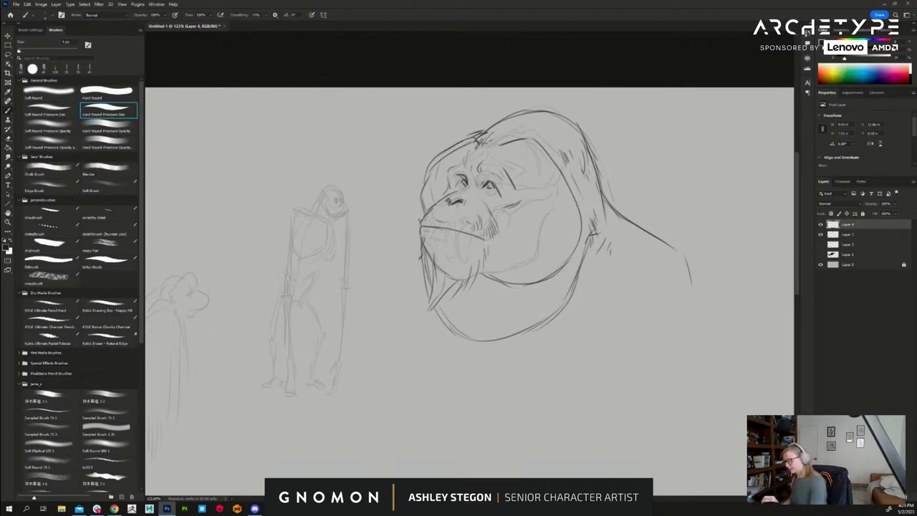
left_click_drag(420, 207, 408, 257)
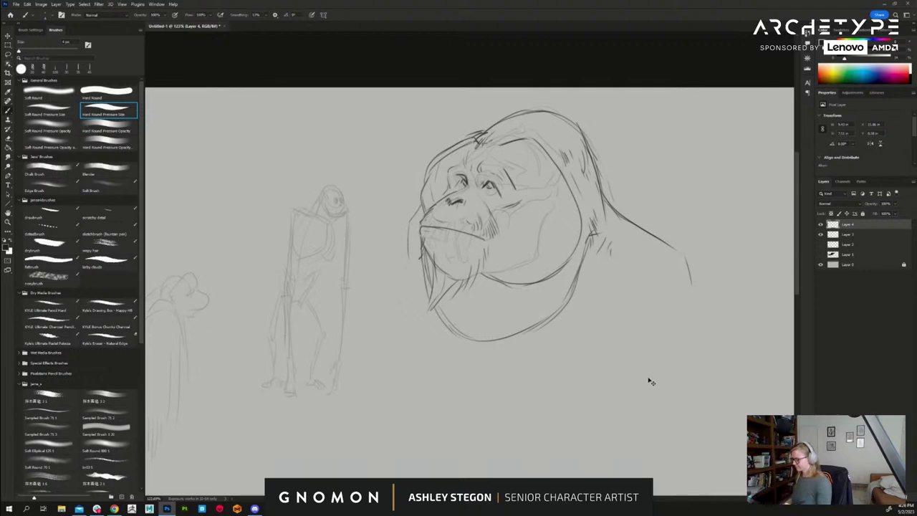
key("ctrl+z")
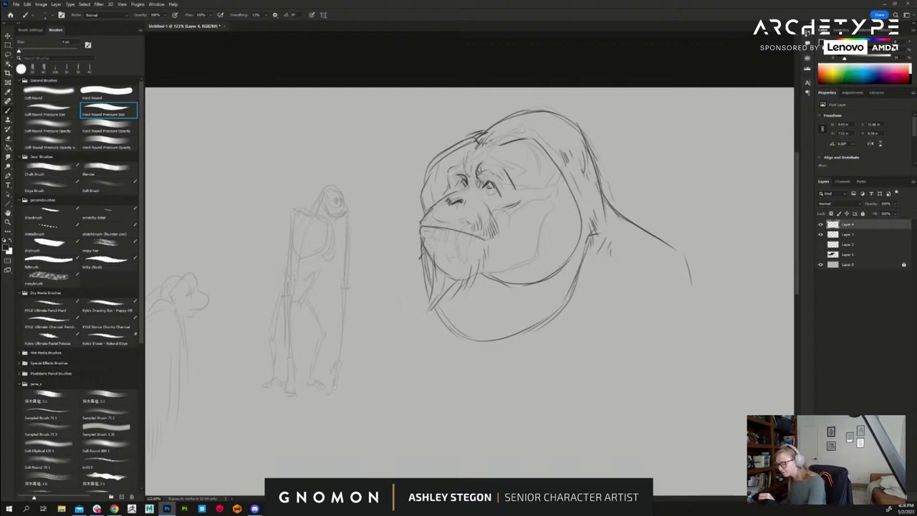
left_click_drag(452, 168, 461, 162)
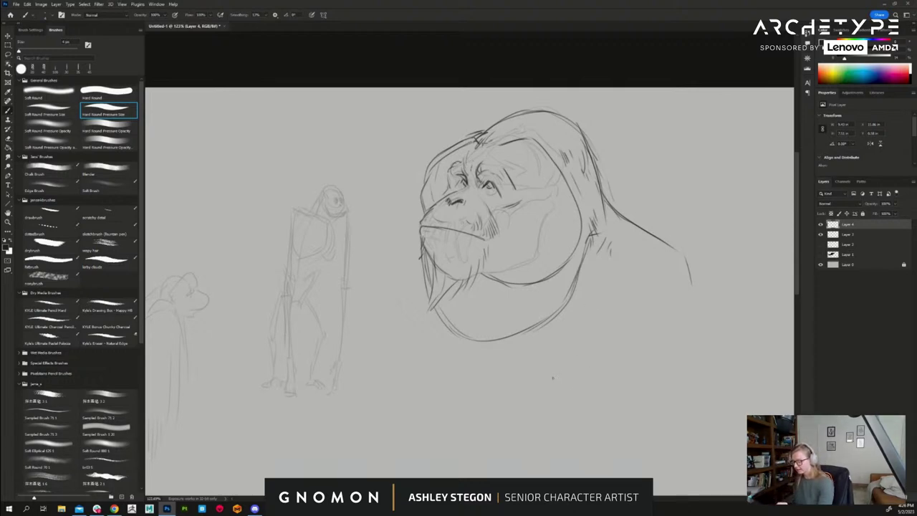
- Sketch a small ape head with round eyes and a bulging muzzle below the throat pouch, with an arrow pointing to the large head
mouse_move(537, 375)
left_mouse_down()
mouse_move(588, 373)
mouse_move(569, 394)
mouse_move(531, 387)
mouse_move(566, 401)
mouse_move(571, 392)
mouse_move(533, 394)
mouse_move(549, 391)
mouse_move(510, 410)
mouse_move(503, 426)
left_mouse_up()
mouse_move(538, 392)
left_mouse_down()
mouse_move(574, 417)
mouse_move(555, 441)
left_mouse_up()
left_click_drag(505, 426, 568, 438)
mouse_move(538, 394)
left_mouse_down()
mouse_move(513, 425)
mouse_move(522, 444)
mouse_move(573, 422)
mouse_move(586, 378)
left_mouse_up()
mouse_move(528, 370)
left_mouse_down()
mouse_move(520, 398)
mouse_move(524, 385)
left_mouse_up()
mouse_move(542, 352)
left_mouse_down()
mouse_move(531, 361)
mouse_move(592, 368)
left_mouse_up()
mouse_move(588, 406)
left_mouse_down()
mouse_move(578, 415)
mouse_move(583, 393)
mouse_move(534, 389)
mouse_move(499, 420)
left_mouse_up()
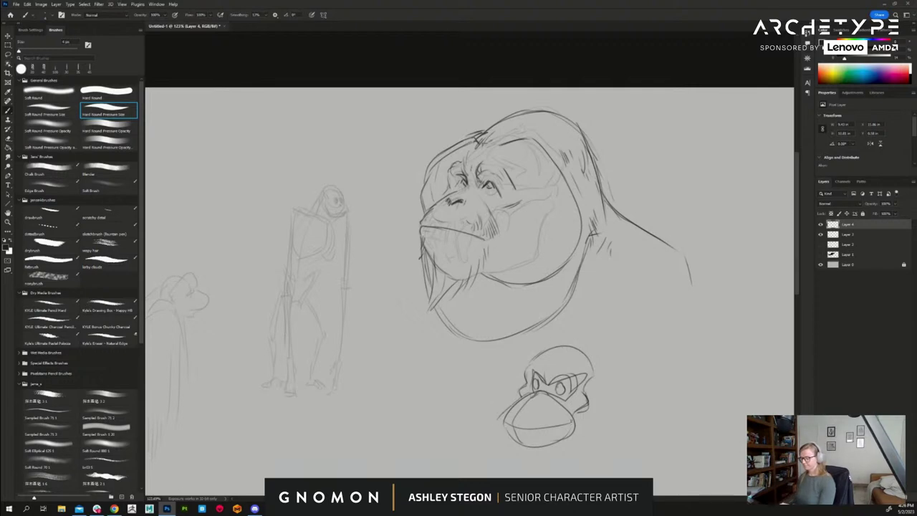
left_click_drag(509, 389, 480, 346)
left_click_drag(479, 347, 486, 353)
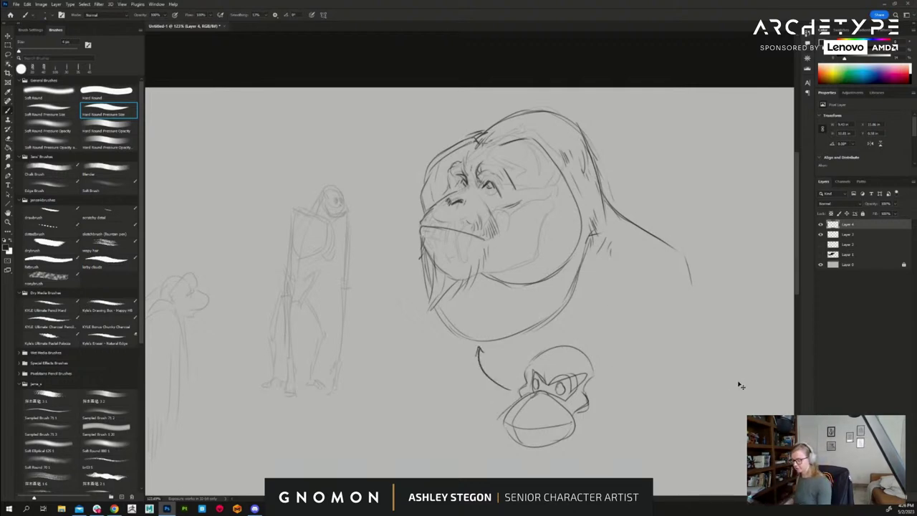
- Remove the small explanatory head and its arrow from below the large portrait
key("ctrl+z")
key("ctrl+z")
key("ctrl+z")
key("ctrl+z")
key("e")
mouse_move(575, 429)
left_mouse_down()
mouse_move(514, 440)
mouse_move(518, 420)
mouse_move(587, 402)
mouse_move(528, 443)
mouse_move(538, 439)
mouse_move(548, 428)
mouse_move(488, 446)
mouse_move(537, 397)
mouse_move(508, 389)
mouse_move(511, 372)
mouse_move(568, 343)
mouse_move(555, 361)
mouse_move(590, 359)
mouse_move(550, 446)
mouse_move(604, 387)
mouse_move(534, 387)
left_mouse_up()
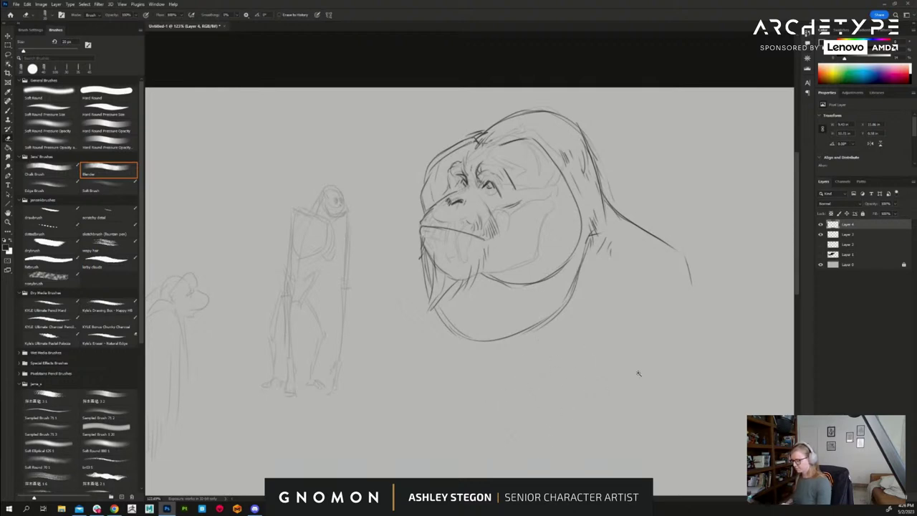
- Hide both visible sketch layers and add a new empty layer for brush sketching
scroll(637, 375, "down", 3)
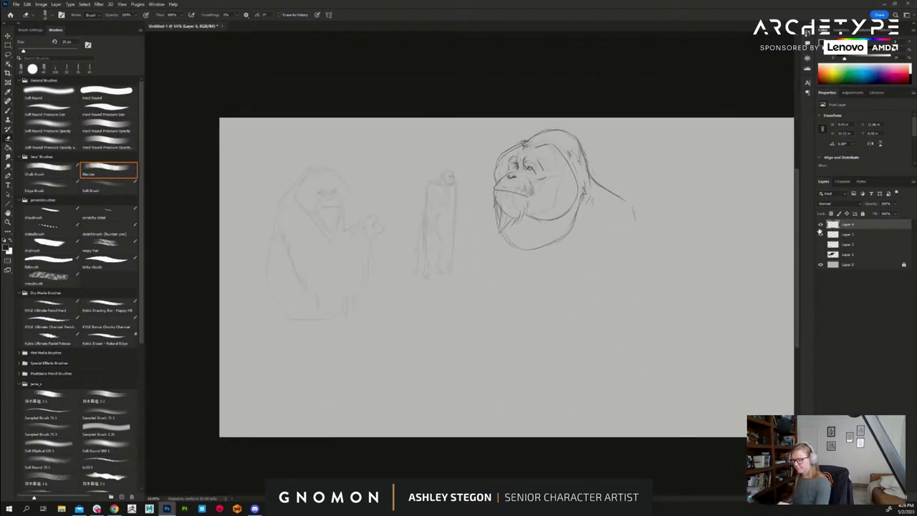
left_click_drag(821, 234, 821, 224)
key("ctrl+alt+shift+n")
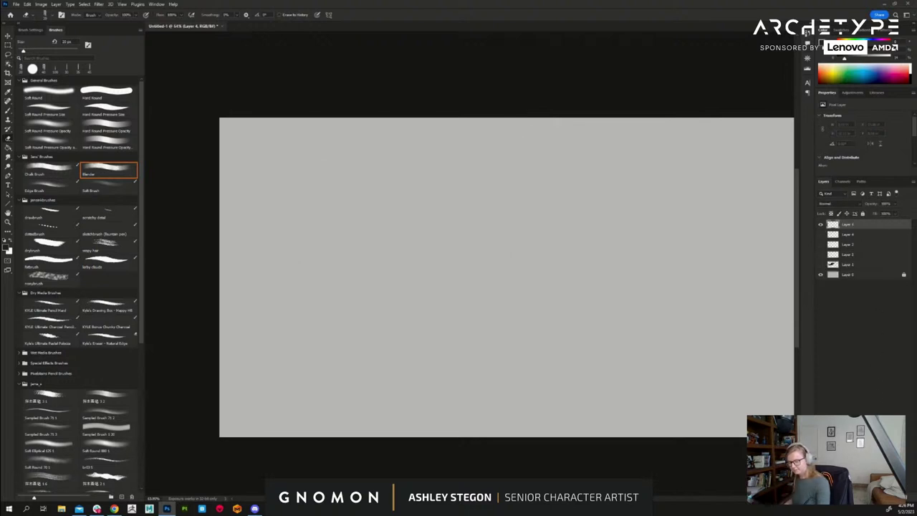
key("b")
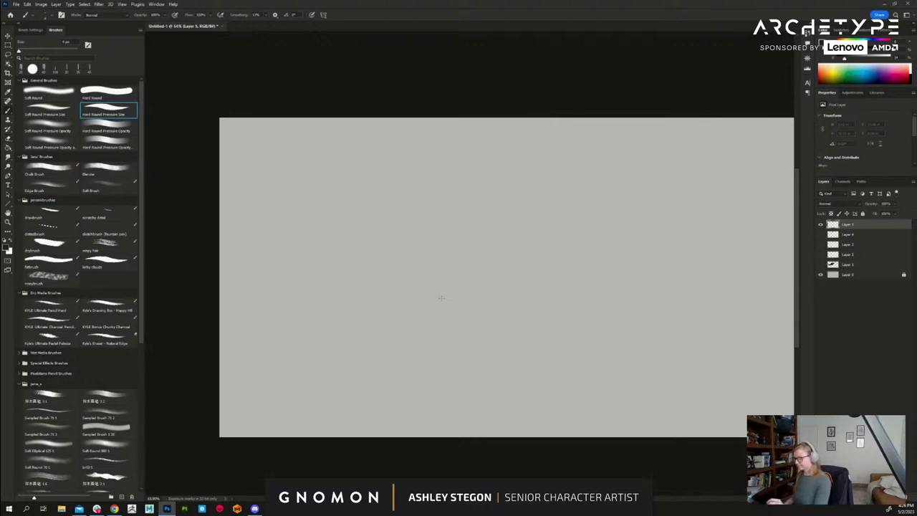
left_click_drag(370, 226, 344, 237)
left_click_drag(285, 178, 309, 195)
left_click_drag(360, 207, 469, 226)
scroll(470, 227, "up", 2)
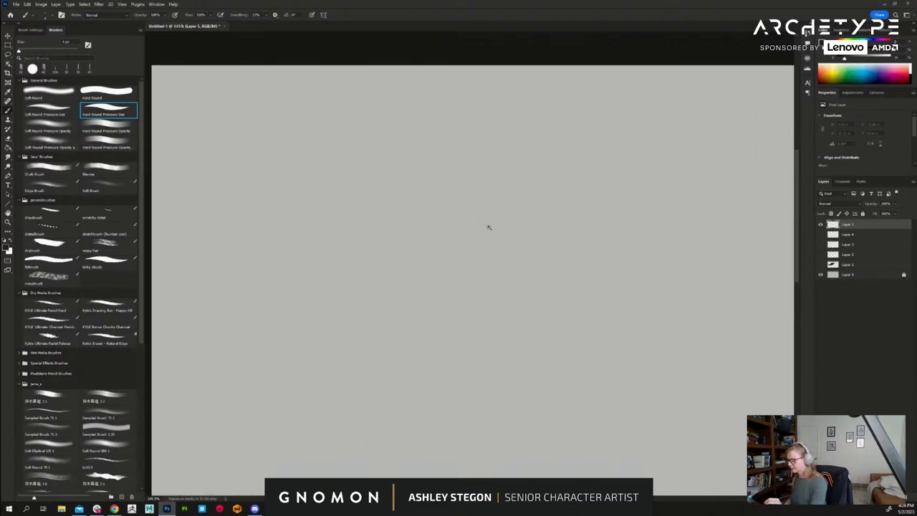
left_click_drag(546, 227, 559, 226)
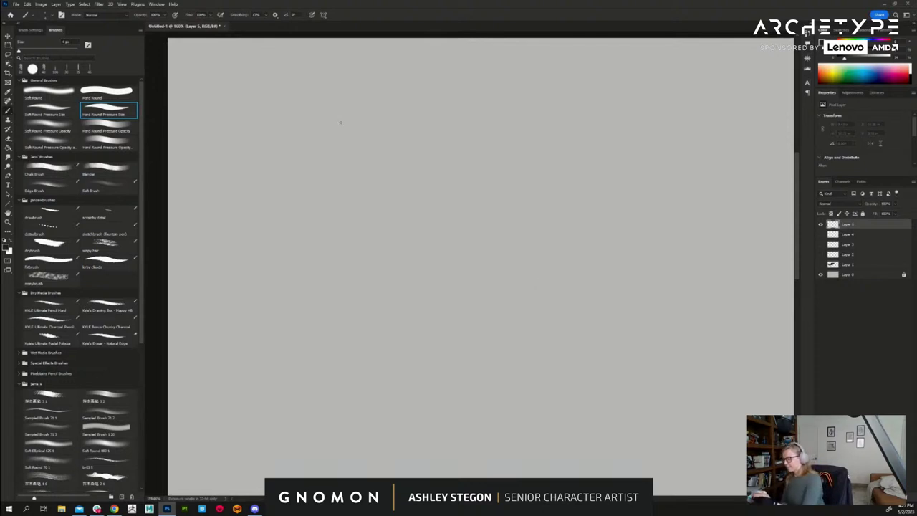
left_click_drag(328, 119, 351, 116)
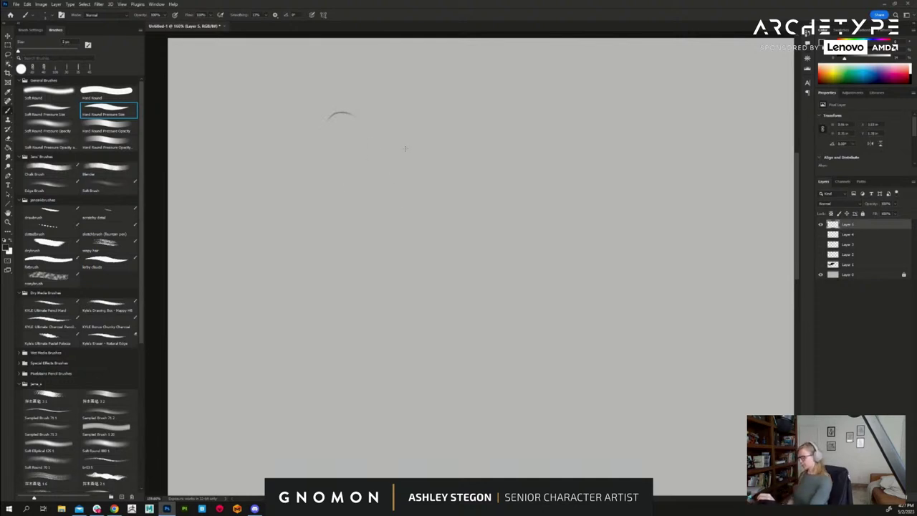
key("ctrl+z")
left_click_drag(344, 140, 377, 138)
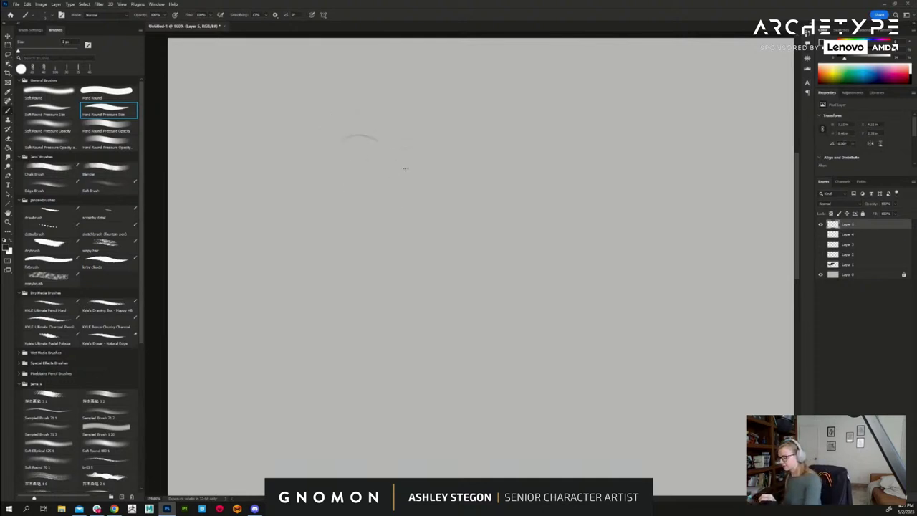
key("ctrl+z")
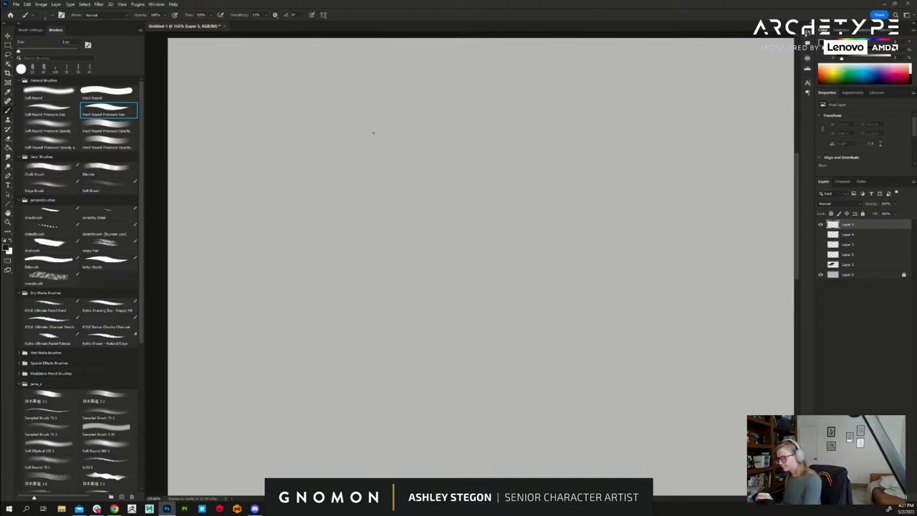
- Sketch a new head from a wide oval, a domed crown above it and a smaller muzzle oval below
mouse_move(372, 133)
left_mouse_down()
mouse_move(356, 153)
mouse_move(422, 140)
mouse_move(396, 159)
mouse_move(386, 134)
mouse_move(421, 152)
mouse_move(379, 158)
mouse_move(415, 145)
mouse_move(415, 136)
mouse_move(397, 132)
mouse_move(421, 152)
left_mouse_up()
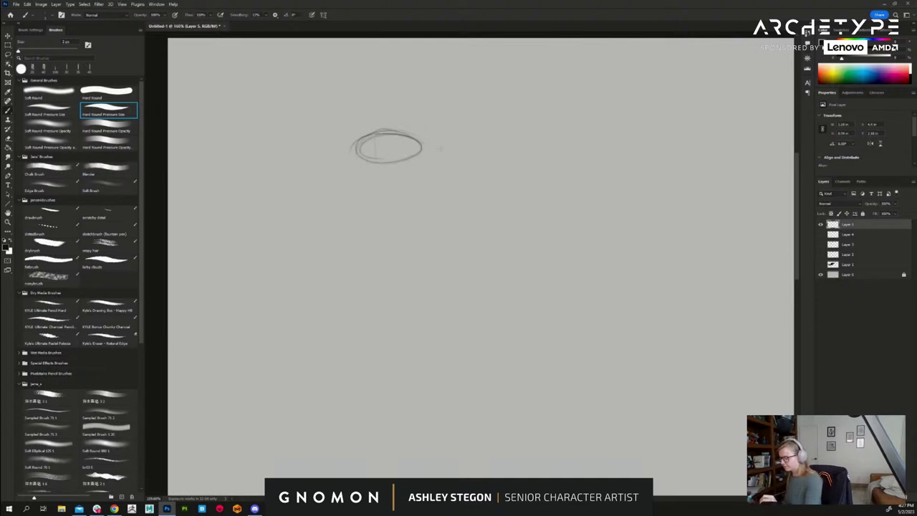
mouse_move(388, 113)
left_mouse_down()
mouse_move(418, 145)
mouse_move(395, 116)
left_mouse_up()
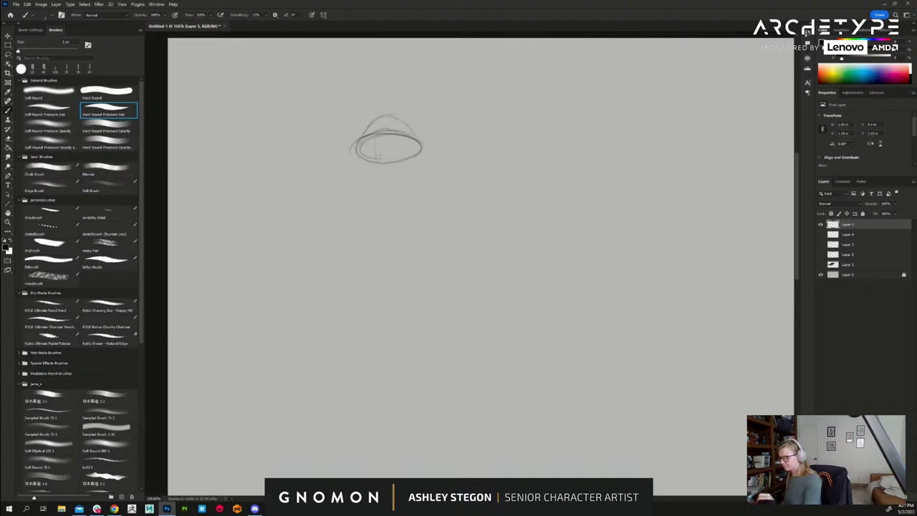
mouse_move(374, 155)
left_mouse_down()
mouse_move(402, 162)
mouse_move(377, 170)
left_mouse_up()
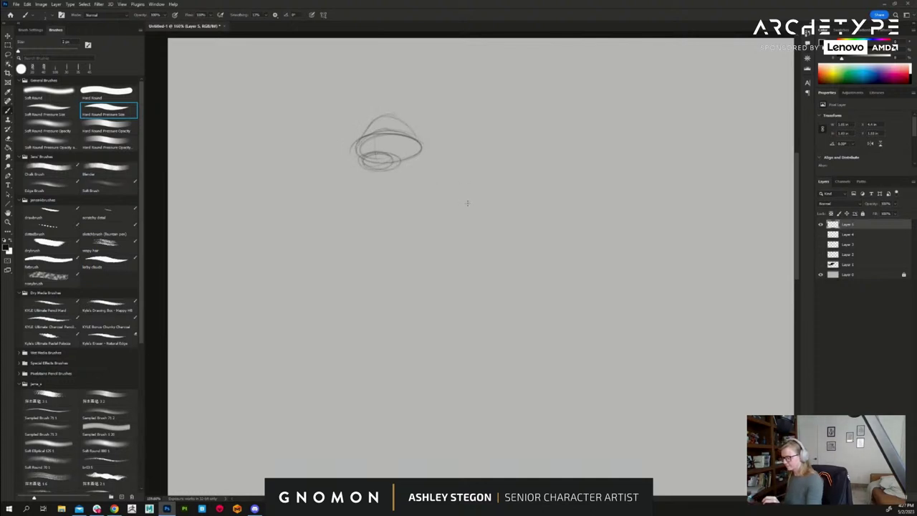
- Rough in the sloping shoulders on both sides of the head and the curved sides of the torso
left_click_drag(467, 223, 463, 225)
scroll(462, 225, "down", 2)
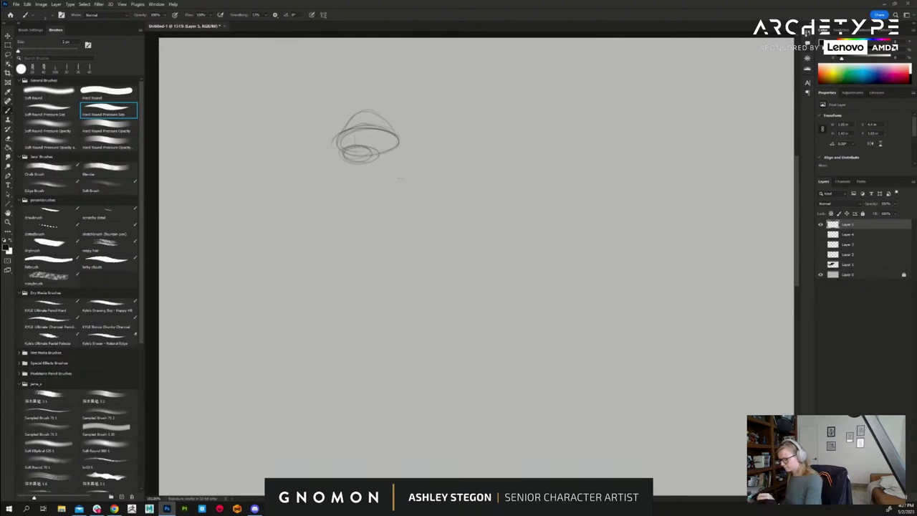
left_click_drag(406, 133, 433, 151)
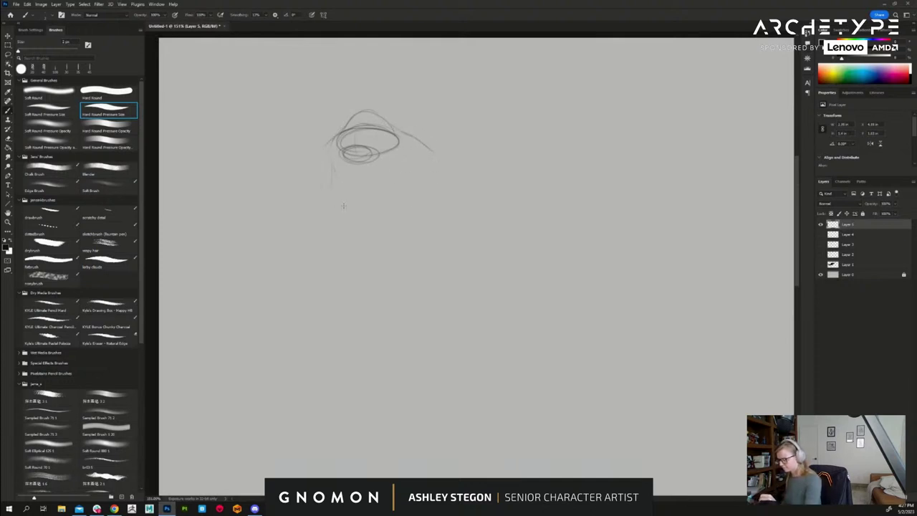
left_click_drag(425, 163, 389, 238)
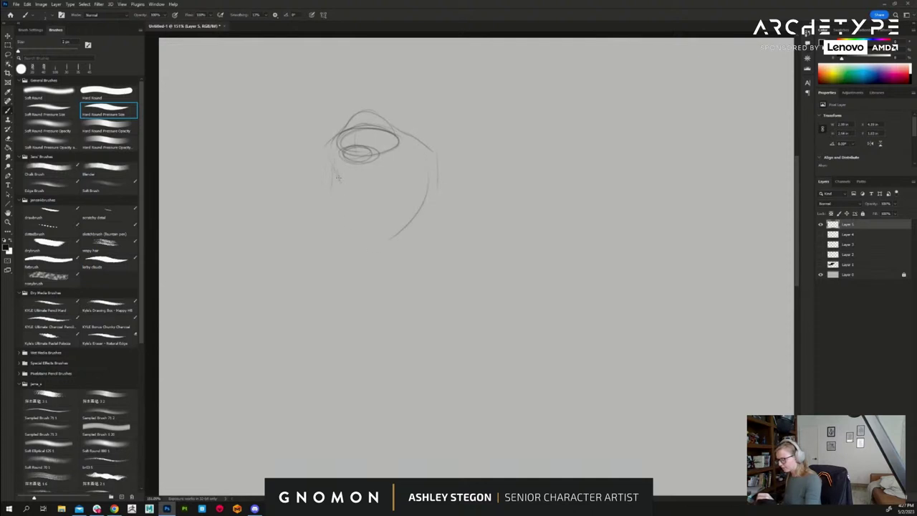
mouse_move(334, 172)
left_mouse_down()
mouse_move(323, 227)
mouse_move(340, 263)
mouse_move(403, 261)
left_mouse_up()
- Outline the rounded belly and hips, and block in two short legs with feet
left_click_drag(428, 178, 415, 258)
mouse_move(429, 223)
left_mouse_down()
mouse_move(415, 256)
mouse_move(334, 264)
mouse_move(320, 231)
mouse_move(344, 296)
left_mouse_up()
mouse_move(356, 264)
left_mouse_down()
mouse_move(362, 290)
mouse_move(391, 296)
left_mouse_up()
mouse_move(434, 222)
left_mouse_down()
mouse_move(400, 294)
mouse_move(413, 294)
mouse_move(427, 313)
mouse_move(407, 324)
mouse_move(423, 321)
mouse_move(363, 303)
mouse_move(329, 317)
mouse_move(351, 320)
mouse_move(364, 305)
left_mouse_up()
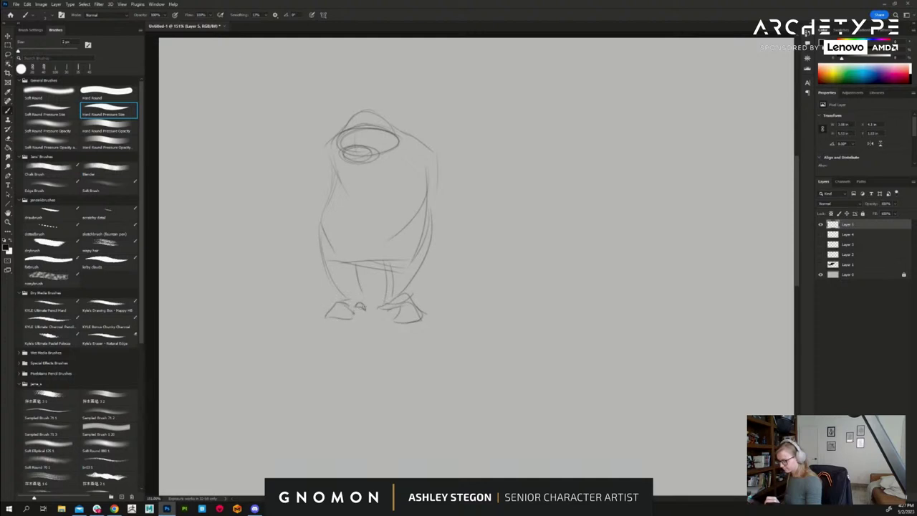
- Extend long arm lines down from the figure's right-hand shoulder and square off the opposite shoulder
left_click_drag(440, 157, 456, 264)
left_click_drag(450, 196, 465, 286)
left_click_drag(436, 245, 444, 291)
left_click_drag(410, 135, 437, 152)
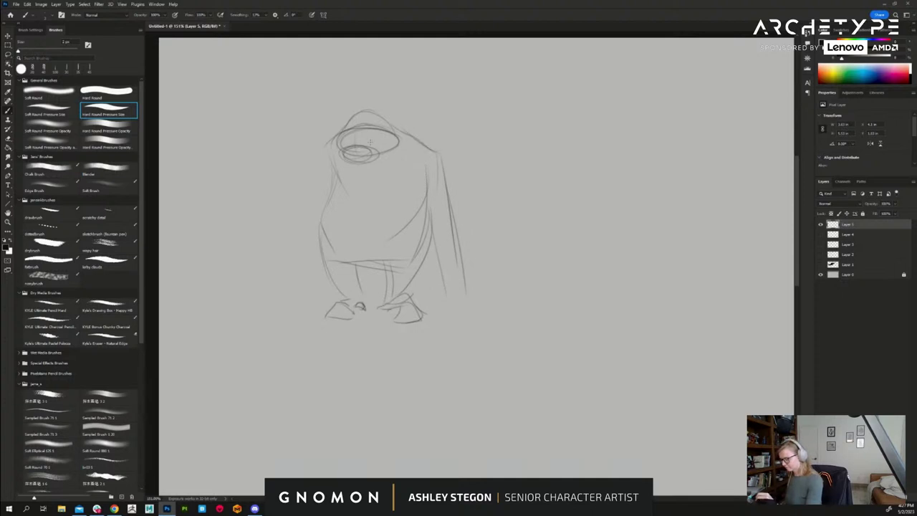
mouse_move(336, 137)
left_mouse_down()
mouse_move(314, 150)
mouse_move(320, 228)
left_mouse_up()
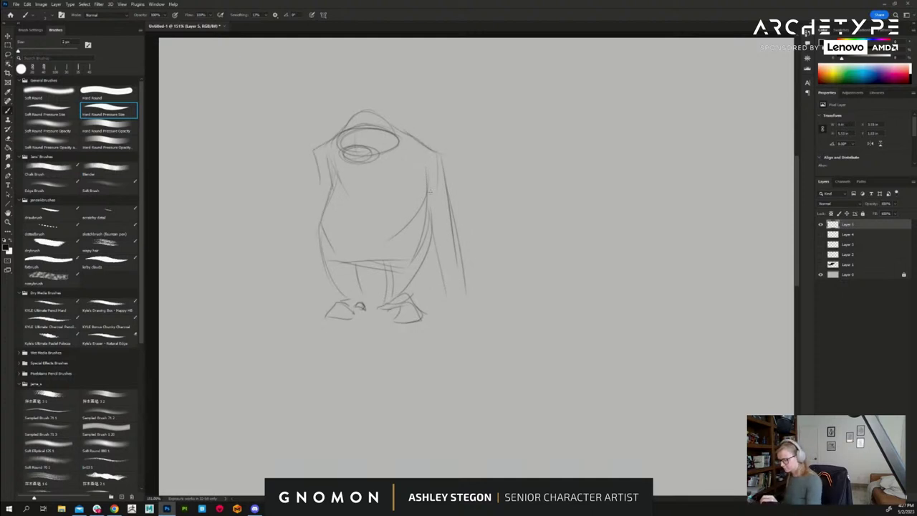
- Reinforce the crown and shoulder slope, and shape the right-hand arm with an outward forearm and rounded fist
mouse_move(344, 128)
left_mouse_down()
mouse_move(357, 111)
mouse_move(413, 131)
mouse_move(451, 163)
mouse_move(464, 290)
left_mouse_up()
left_click_drag(436, 227, 446, 317)
mouse_move(442, 253)
left_mouse_down()
mouse_move(470, 267)
mouse_move(459, 332)
left_mouse_up()
left_click_drag(473, 278, 504, 358)
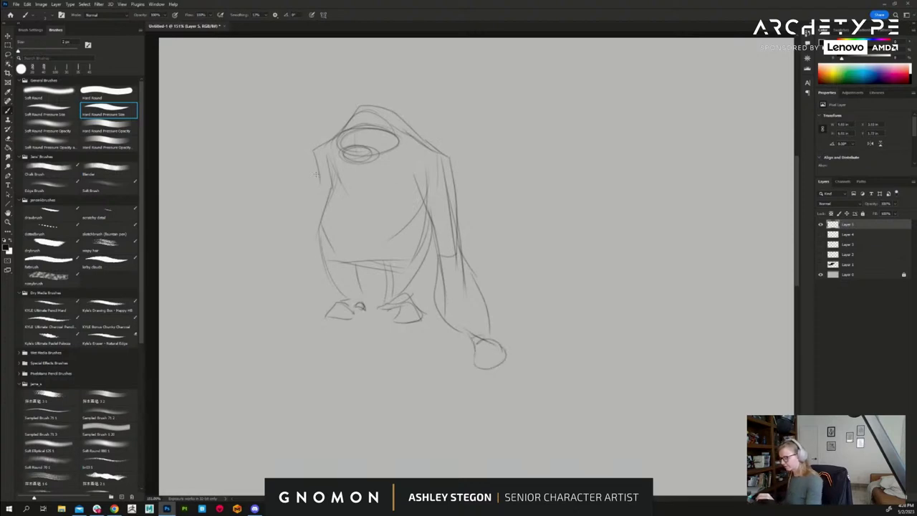
- Draw the left-hand arm reaching outward to the ground with a flat resting hand
mouse_move(317, 194)
left_mouse_down()
mouse_move(298, 238)
mouse_move(330, 301)
mouse_move(308, 306)
left_mouse_up()
left_click_drag(321, 255, 321, 283)
left_click_drag(295, 244, 266, 293)
mouse_move(319, 308)
left_mouse_down()
mouse_move(252, 305)
mouse_move(219, 320)
mouse_move(252, 328)
left_mouse_up()
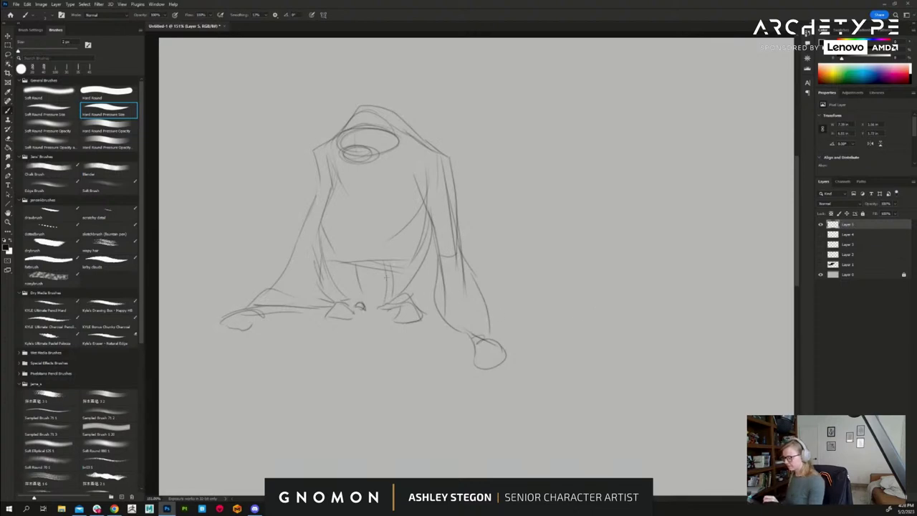
- Strengthen the leg and hip outlines, and add a large throat pouch curve beneath the face
left_click_drag(353, 265, 359, 301)
mouse_move(332, 231)
left_mouse_down()
mouse_move(319, 291)
mouse_move(338, 305)
left_mouse_up()
mouse_move(436, 228)
left_mouse_down()
mouse_move(427, 284)
mouse_move(407, 301)
mouse_move(383, 269)
mouse_move(354, 268)
left_mouse_up()
mouse_move(332, 158)
left_mouse_down()
mouse_move(343, 195)
mouse_move(410, 167)
mouse_move(376, 205)
left_mouse_up()
mouse_move(356, 126)
left_mouse_down()
mouse_move(398, 145)
mouse_move(335, 145)
left_mouse_up()
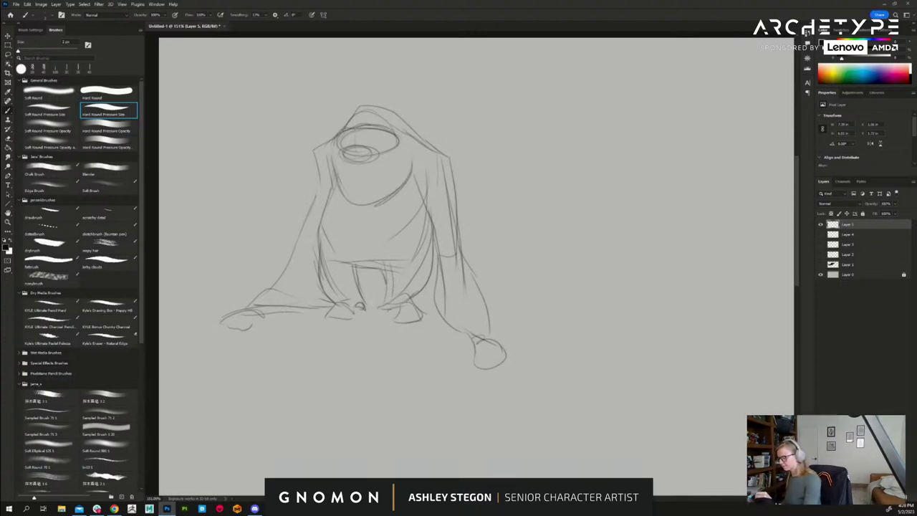
- Start a second figure beside the first with a small oval head and shoulder lines sloping down both sides
mouse_move(597, 316)
left_mouse_down()
mouse_move(606, 299)
mouse_move(579, 313)
left_mouse_up()
mouse_move(577, 318)
left_mouse_down()
mouse_move(543, 307)
mouse_move(498, 252)
mouse_move(502, 290)
mouse_move(488, 296)
left_mouse_up()
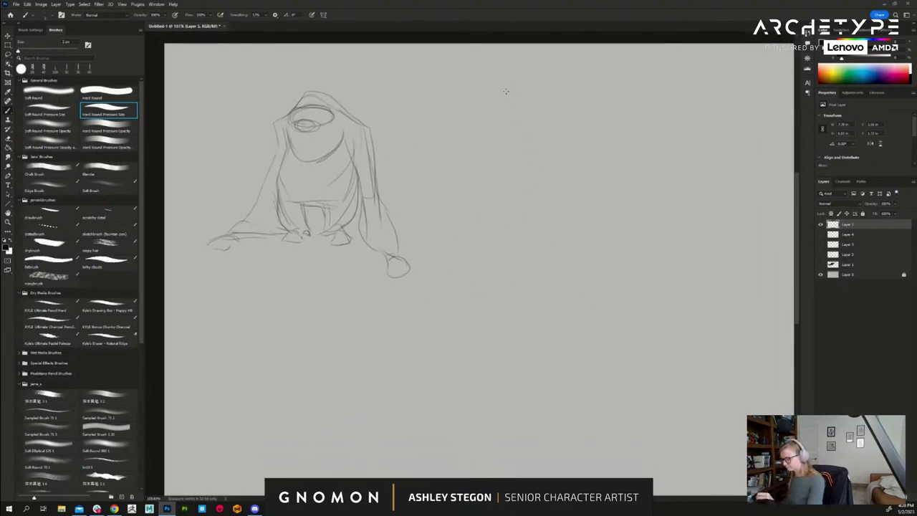
mouse_move(526, 103)
left_mouse_down()
mouse_move(507, 100)
mouse_move(533, 109)
mouse_move(519, 98)
mouse_move(530, 87)
left_mouse_up()
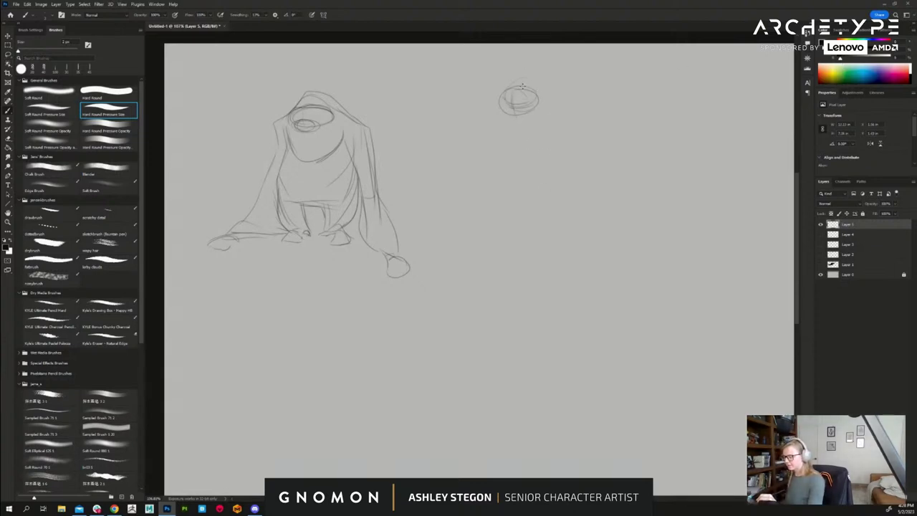
left_click_drag(542, 94, 571, 118)
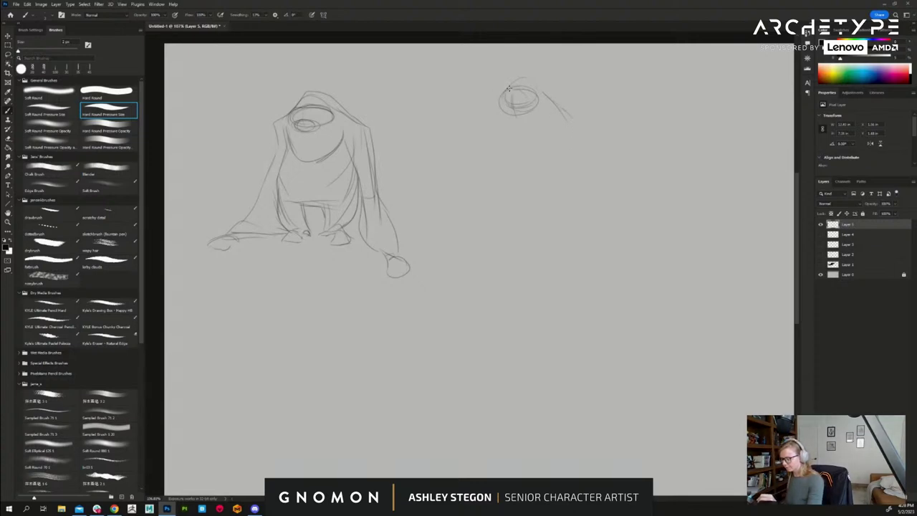
left_click_drag(509, 87, 464, 137)
- Outline the second figure's broad torso, its lower edge and the start of the left-hand leg
mouse_move(550, 93)
left_mouse_down()
mouse_move(590, 124)
mouse_move(580, 184)
mouse_move(589, 179)
left_mouse_up()
mouse_move(465, 149)
left_mouse_down()
mouse_move(472, 183)
mouse_move(517, 215)
left_mouse_up()
left_click_drag(595, 158, 575, 223)
mouse_move(461, 135)
left_mouse_down()
mouse_move(480, 213)
mouse_move(513, 220)
mouse_move(483, 245)
left_mouse_up()
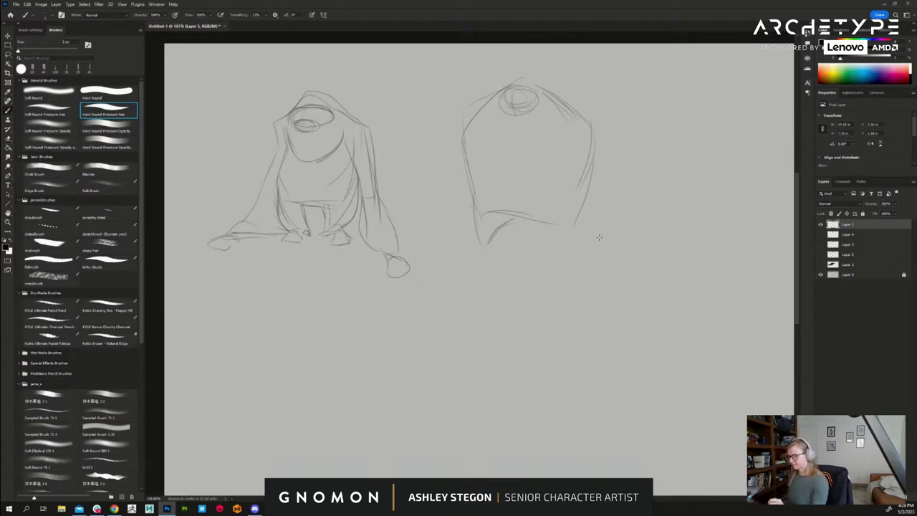
- Draw the second figure's right-hand leg tapering down to a small foot
left_click_drag(535, 220, 565, 251)
left_click_drag(567, 248, 580, 222)
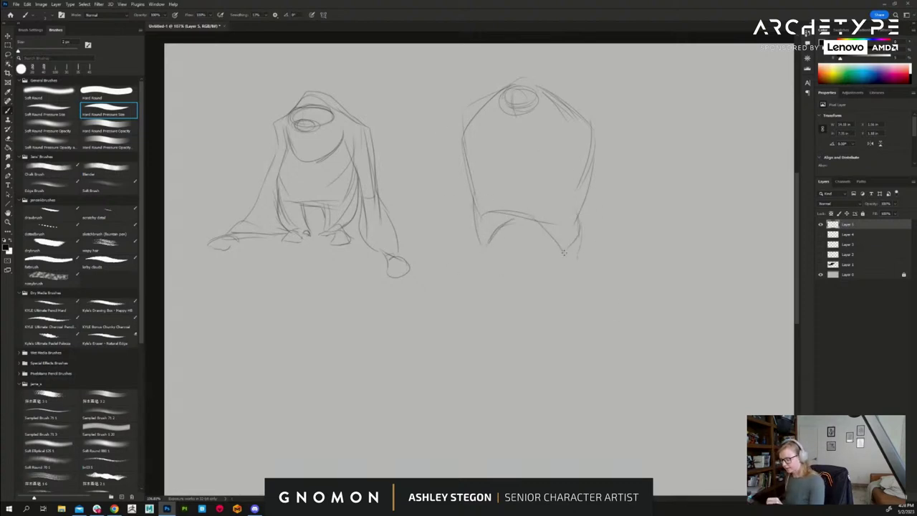
mouse_move(577, 258)
left_mouse_down()
mouse_move(579, 276)
mouse_move(592, 276)
mouse_move(564, 270)
mouse_move(574, 269)
left_mouse_up()
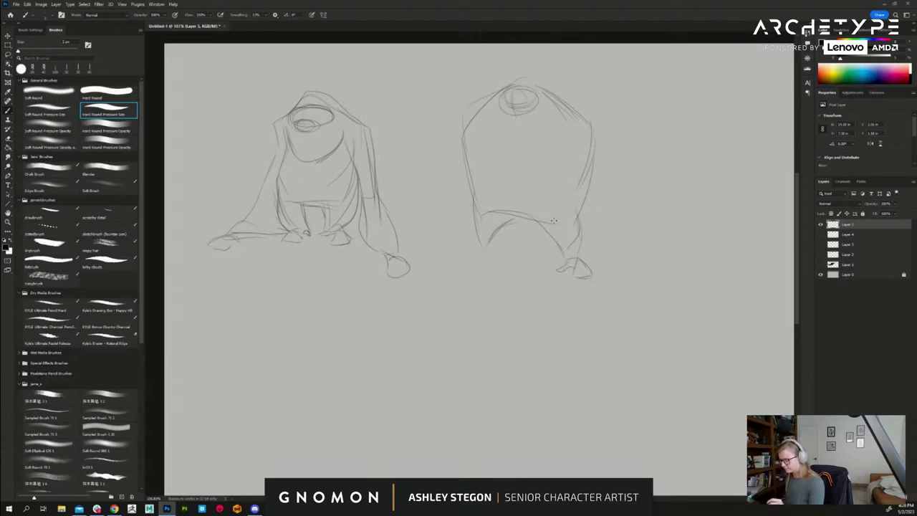
left_click_drag(452, 106, 386, 124)
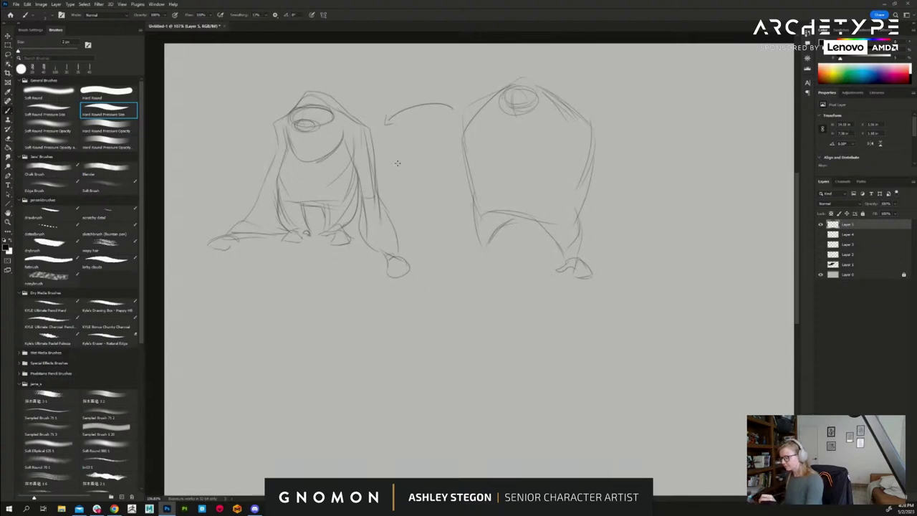
key("ctrl+z")
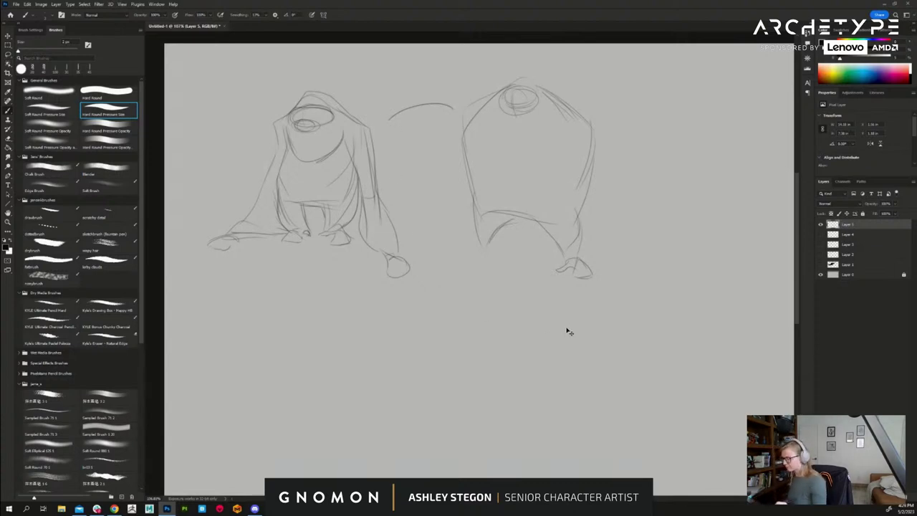
key("ctrl+z")
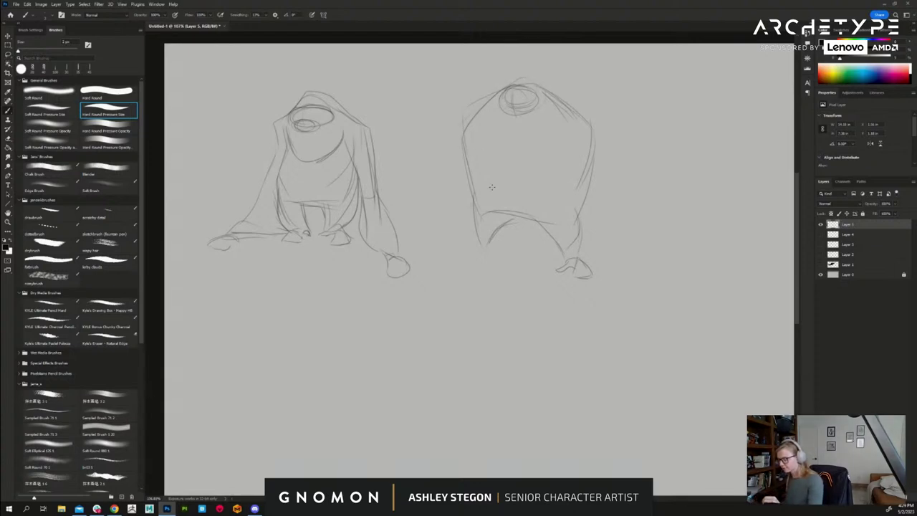
- Finish the second figure's left-hand leg with a small foot and begin the right-hand upper arm sloping down from the shoulder
mouse_move(500, 229)
left_mouse_down()
mouse_move(494, 258)
mouse_move(479, 246)
mouse_move(498, 260)
mouse_move(472, 269)
mouse_move(501, 263)
mouse_move(497, 249)
mouse_move(544, 220)
mouse_move(506, 226)
mouse_move(551, 230)
left_mouse_up()
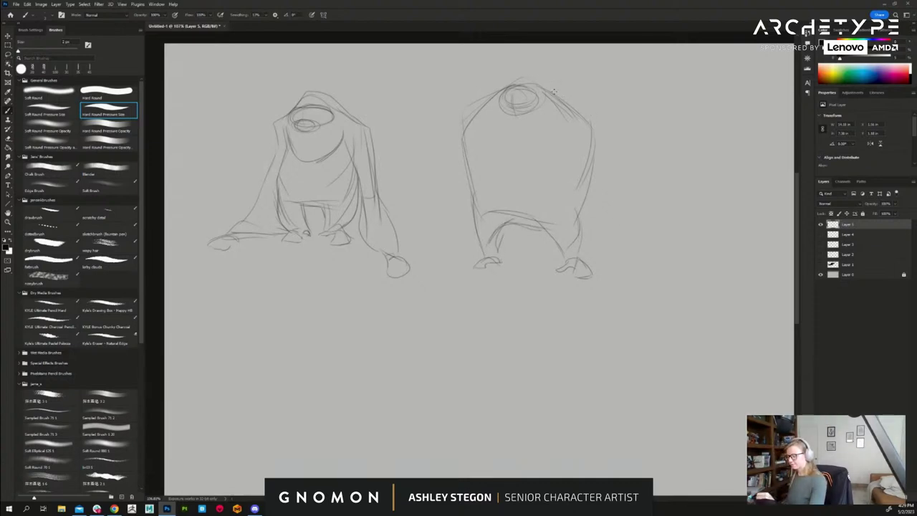
mouse_move(554, 91)
left_mouse_down()
mouse_move(594, 112)
mouse_move(625, 228)
left_mouse_up()
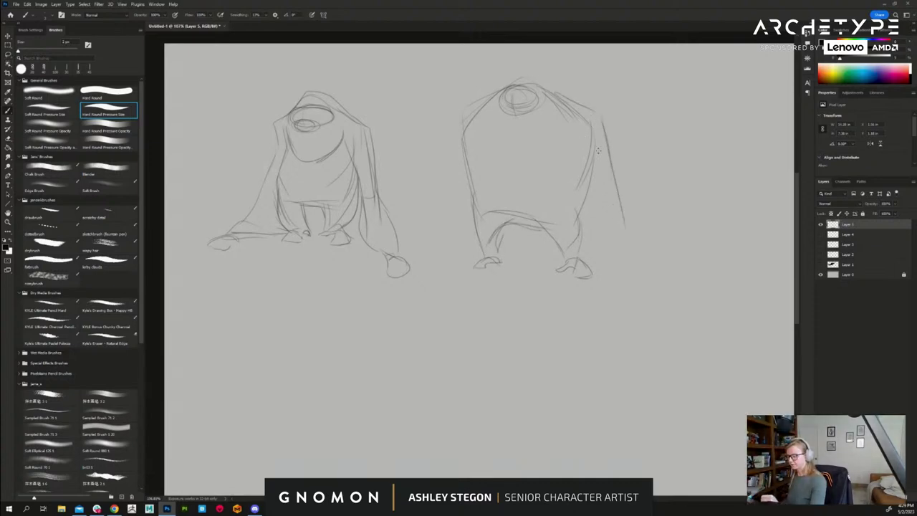
scroll(648, 296, "down", 3)
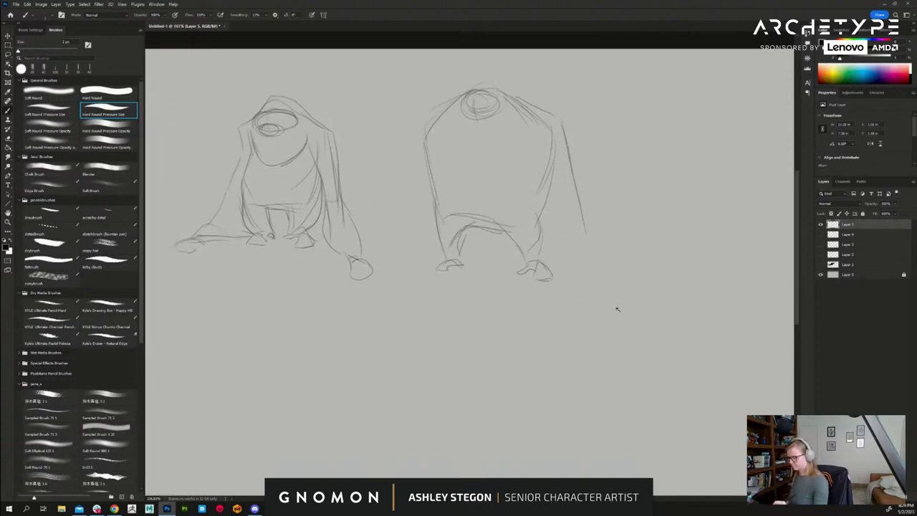
key("ctrl+z")
left_click_drag(646, 319, 628, 318)
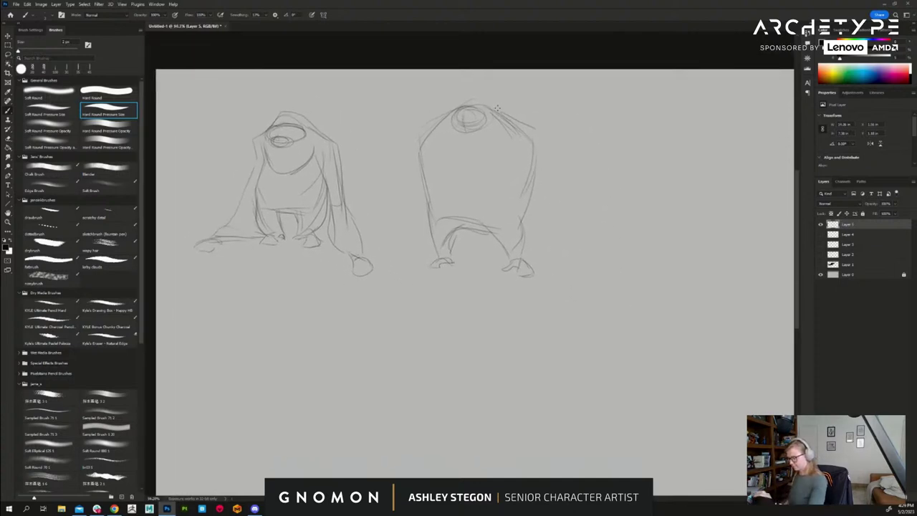
left_click_drag(544, 134, 563, 202)
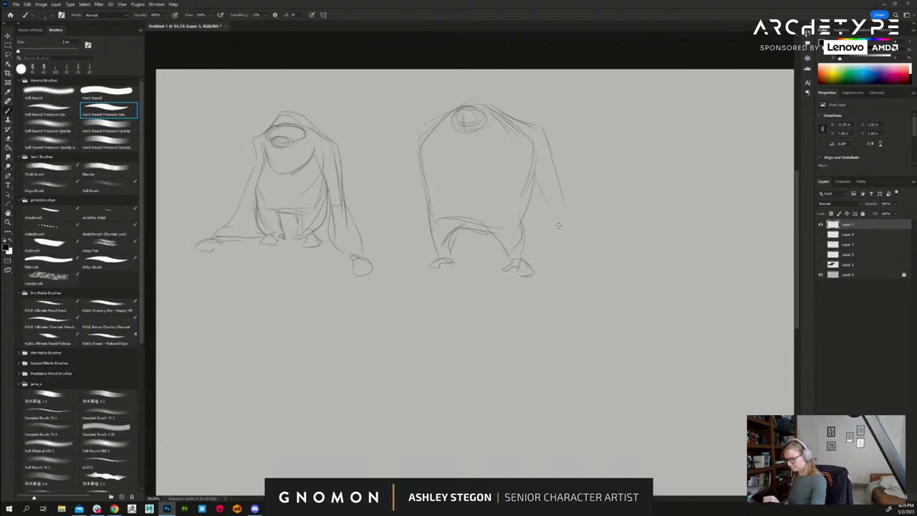
left_click_drag(552, 150, 566, 193)
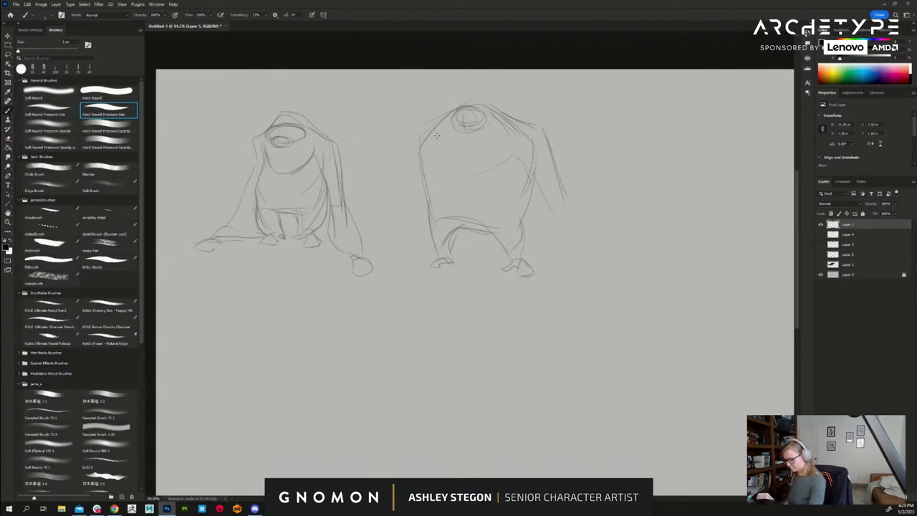
- Draw a wide throat pouch curve below the second figure's head, and raise its crown and shoulder lines
left_click_drag(440, 154, 500, 166)
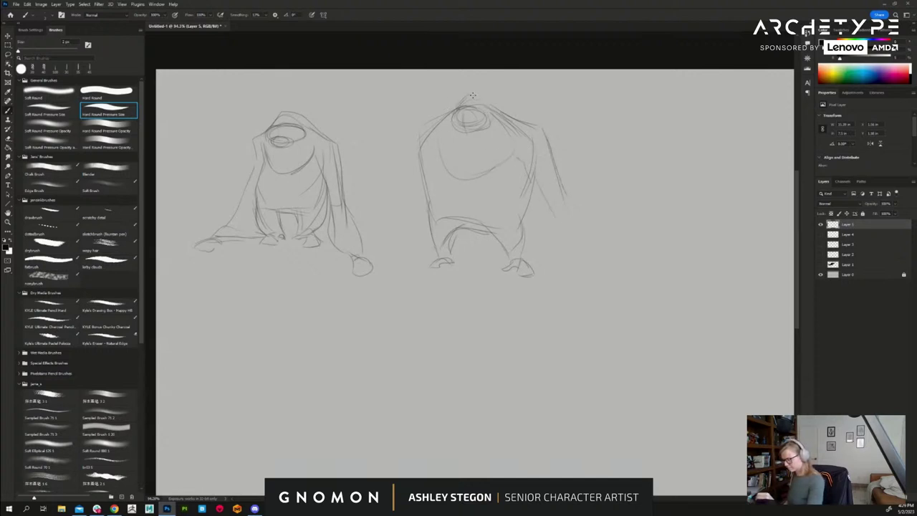
mouse_move(502, 113)
left_mouse_down()
mouse_move(485, 98)
mouse_move(459, 99)
mouse_move(419, 124)
left_mouse_up()
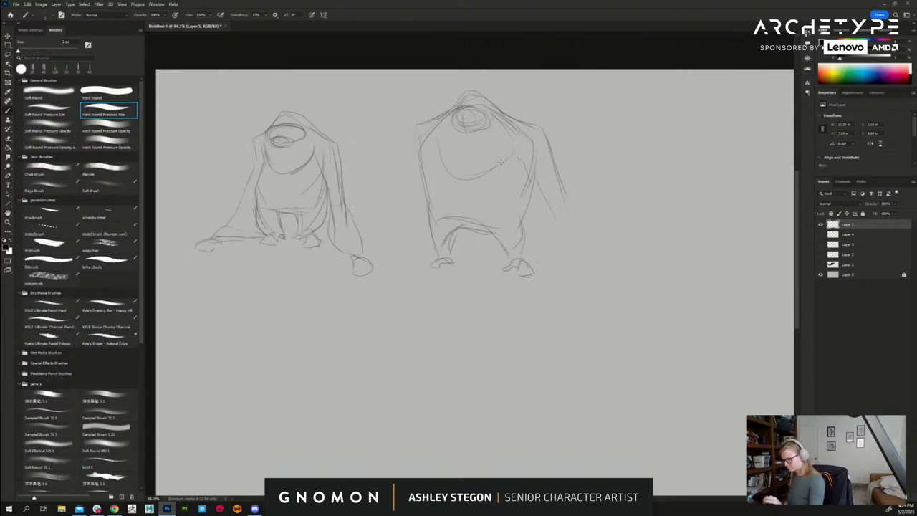
- Extend the second figure's right-hand arm into a long, wide forearm ending in a broad hand below the feet
mouse_move(557, 184)
left_mouse_down()
mouse_move(569, 224)
mouse_move(541, 241)
left_mouse_up()
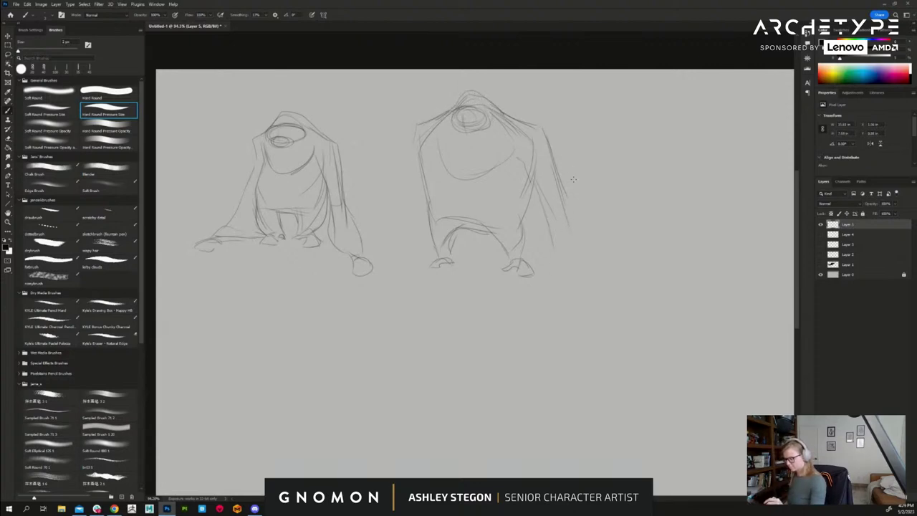
left_click_drag(557, 171, 571, 269)
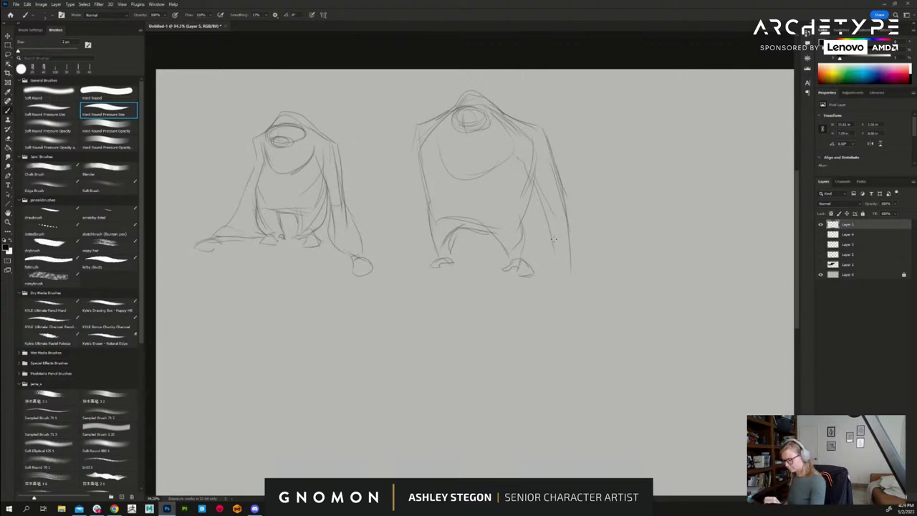
mouse_move(540, 194)
left_mouse_down()
mouse_move(548, 258)
mouse_move(534, 308)
left_mouse_up()
mouse_move(566, 272)
left_mouse_down()
mouse_move(571, 314)
mouse_move(530, 309)
left_mouse_up()
- Draw the second figure's left-hand arm hanging straight from the shoulder to a hand planted on the ground
left_click_drag(416, 141, 407, 223)
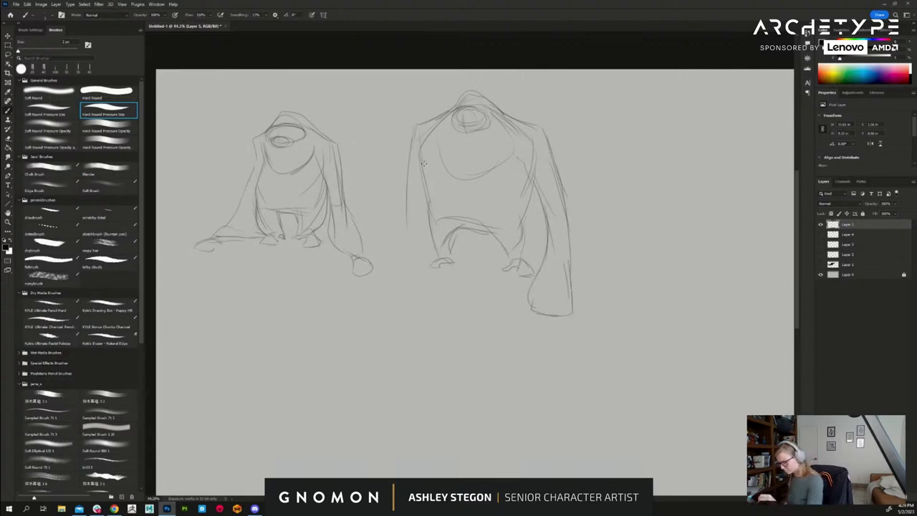
left_click_drag(423, 159, 423, 213)
left_click_drag(423, 176, 424, 258)
left_click_drag(425, 224, 421, 279)
left_click_drag(404, 200, 401, 297)
left_click_drag(434, 280, 423, 297)
left_click_drag(406, 301, 445, 297)
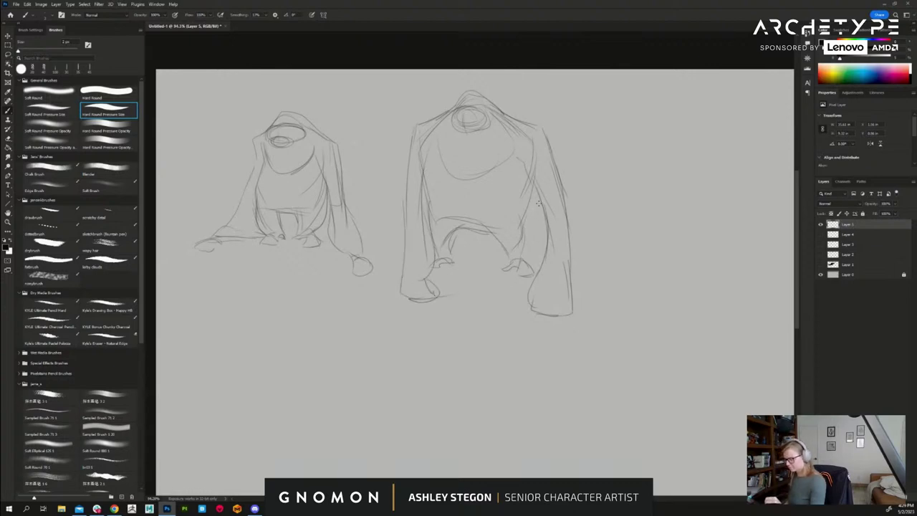
- Refine the second figure's hands and right-hand inner arm contour, and reinforce the torso edge and left-hand shoulder
mouse_move(539, 204)
left_mouse_down()
mouse_move(532, 307)
mouse_move(574, 315)
mouse_move(530, 318)
left_mouse_up()
left_click_drag(544, 324, 574, 313)
left_click_drag(431, 286, 440, 301)
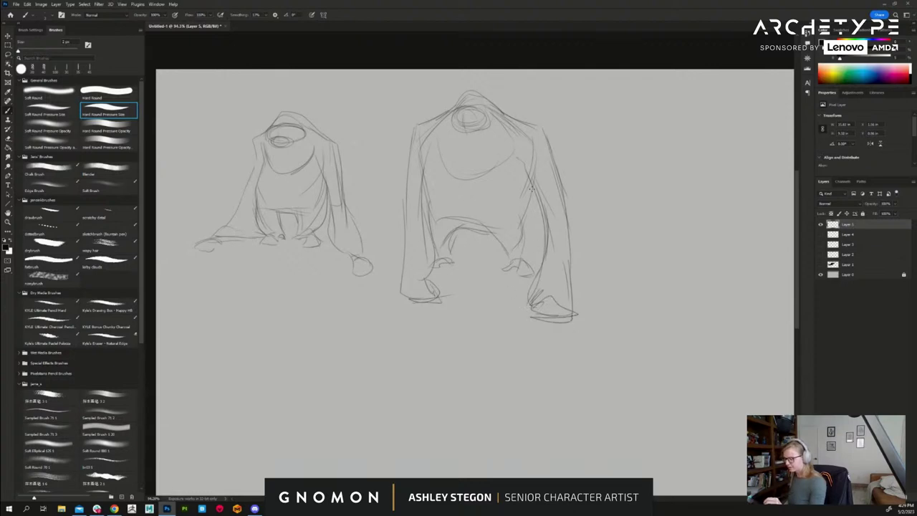
left_click_drag(531, 190, 521, 228)
left_click_drag(617, 352, 584, 350)
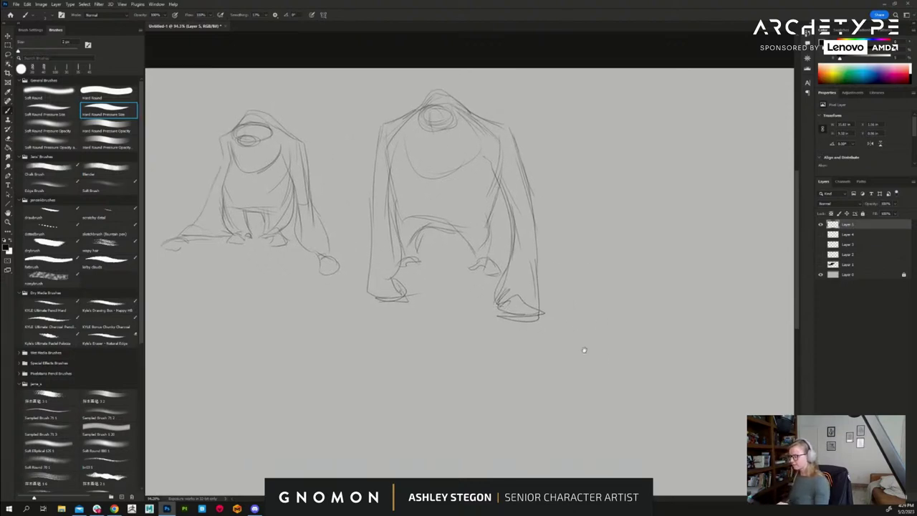
scroll(552, 256, "down", 2)
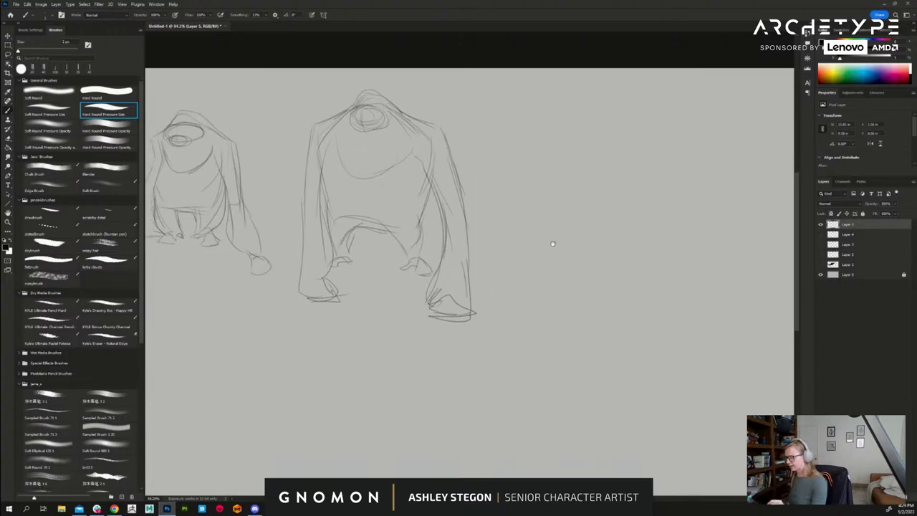
scroll(549, 243, "up", 2)
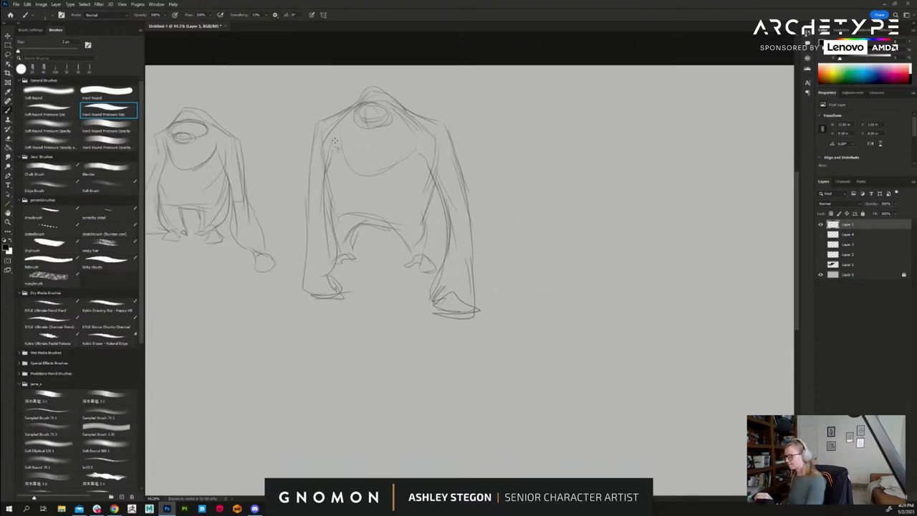
left_click_drag(311, 152, 343, 106)
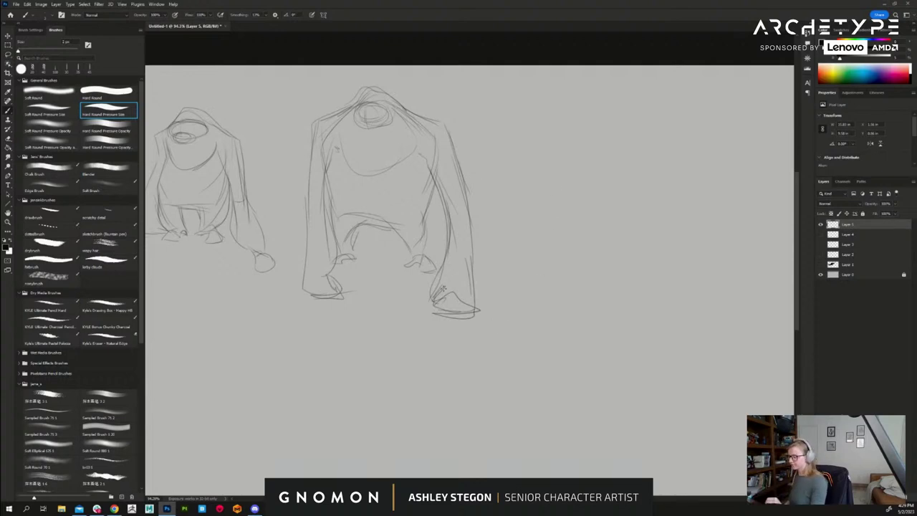
- Erase the second figure's legs and the lower edge of its torso
key("e")
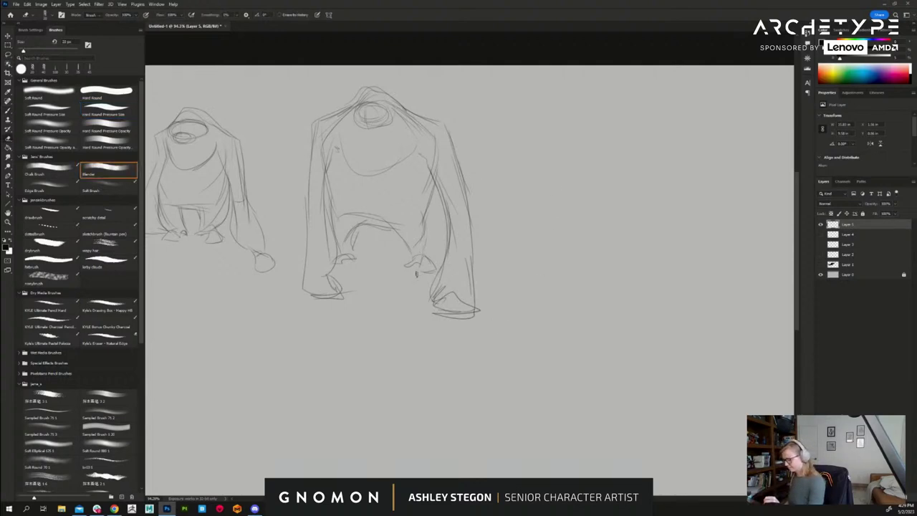
mouse_move(424, 291)
left_mouse_down()
mouse_move(427, 199)
mouse_move(413, 221)
mouse_move(396, 218)
mouse_move(376, 247)
mouse_move(362, 239)
mouse_move(356, 255)
mouse_move(336, 216)
mouse_move(344, 262)
mouse_move(342, 180)
left_mouse_up()
key("b")
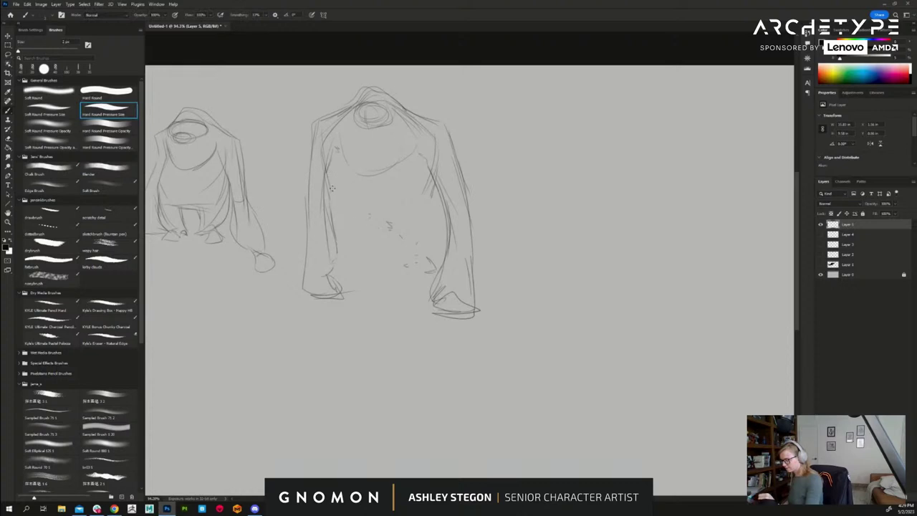
- Redraw the second figure's legs as short bent shapes angled inward, with rounded feet raised between the arms
left_click_drag(391, 226, 430, 205)
mouse_move(392, 228)
left_mouse_down()
mouse_move(414, 234)
mouse_move(387, 255)
left_mouse_up()
mouse_move(433, 184)
left_mouse_down()
mouse_move(408, 238)
mouse_move(407, 202)
mouse_move(392, 238)
left_mouse_up()
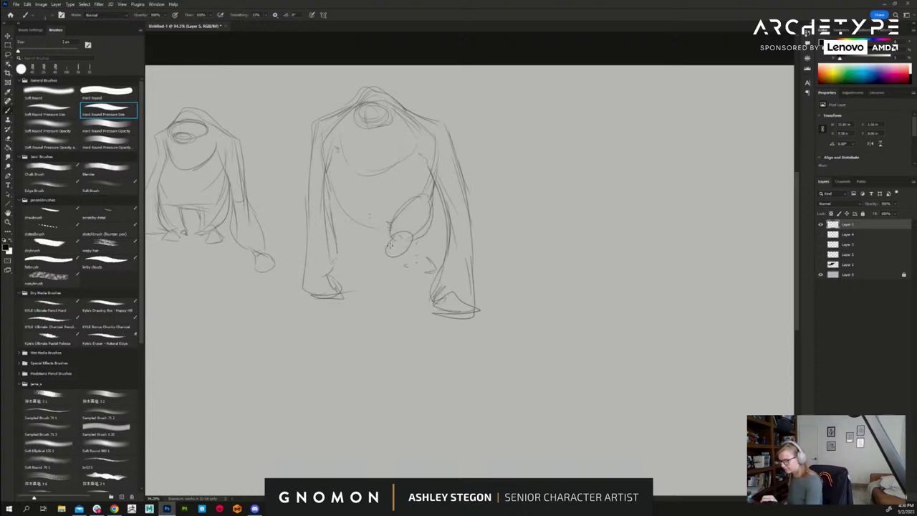
mouse_move(326, 172)
left_mouse_down()
mouse_move(367, 261)
mouse_move(372, 236)
mouse_move(387, 228)
mouse_move(331, 219)
left_mouse_up()
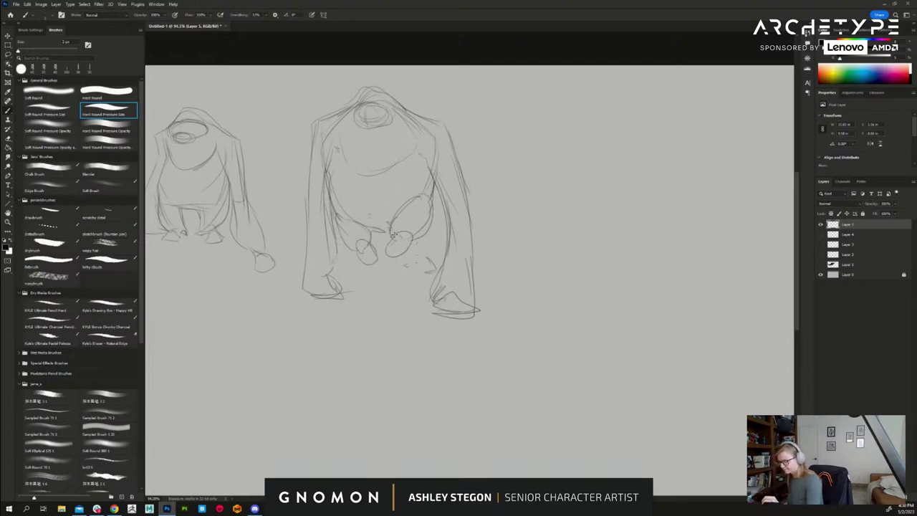
left_click_drag(395, 231, 385, 248)
- Strengthen the contours of both long arms and the peaked shoulder line of the second figure
left_click_drag(433, 169, 449, 241)
mouse_move(450, 136)
left_mouse_down()
mouse_move(472, 241)
mouse_move(474, 290)
left_mouse_up()
left_click_drag(329, 195, 341, 293)
mouse_move(311, 122)
left_mouse_down()
mouse_move(301, 284)
mouse_move(344, 108)
mouse_move(390, 84)
mouse_move(452, 124)
left_mouse_up()
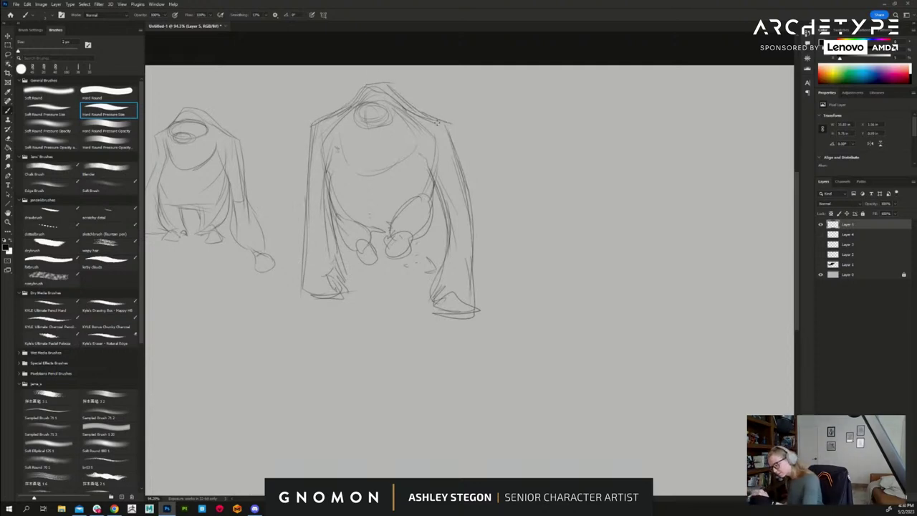
- Clear the second figure's inner face lines, redraw the head as a plain oval, and darken the throat pouch curve
mouse_move(380, 102)
left_mouse_down()
mouse_move(353, 113)
mouse_move(382, 129)
mouse_move(367, 113)
mouse_move(387, 118)
left_mouse_up()
key("ctrl+z")
key("e")
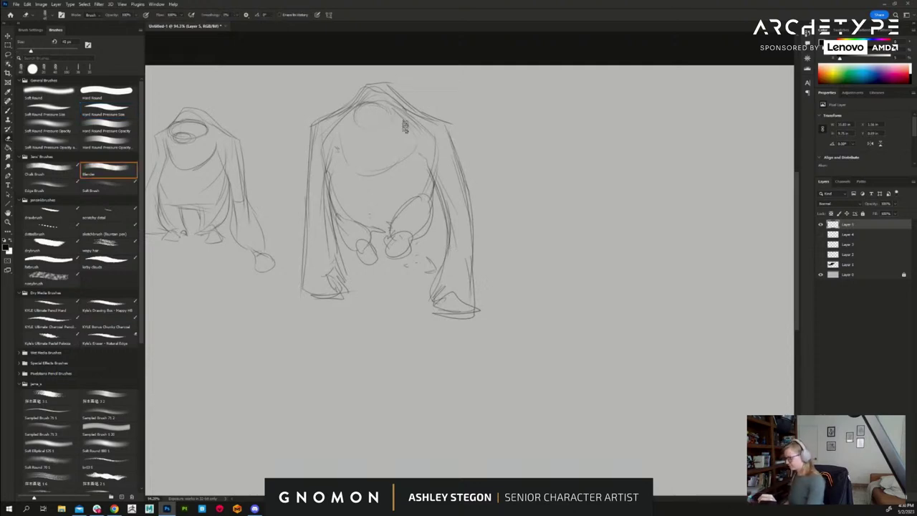
key("b")
key("ctrl+z")
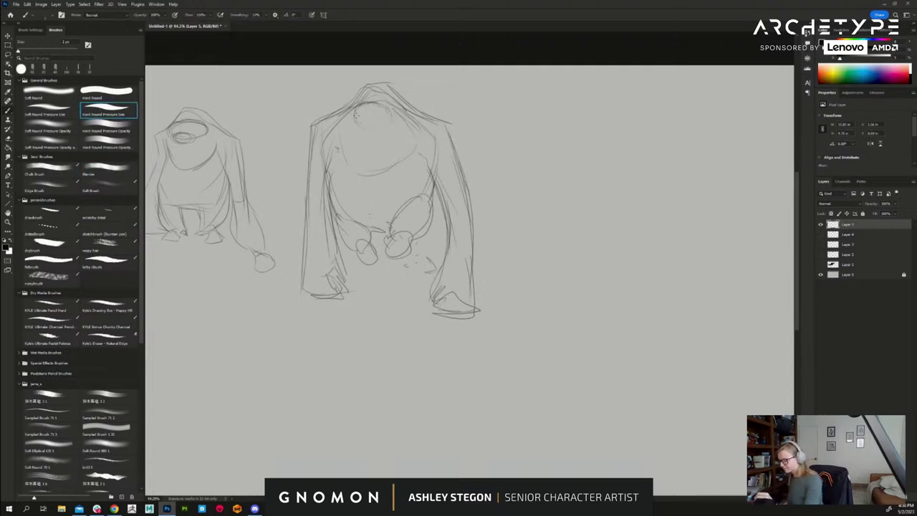
left_click_drag(368, 87, 347, 106)
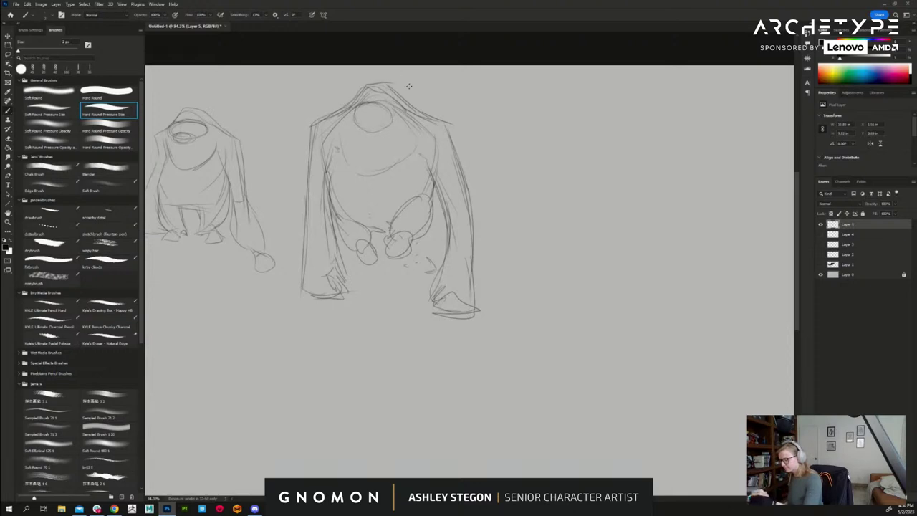
left_click_drag(418, 109, 433, 116)
mouse_move(350, 144)
left_mouse_down()
mouse_move(362, 173)
mouse_move(406, 157)
left_mouse_up()
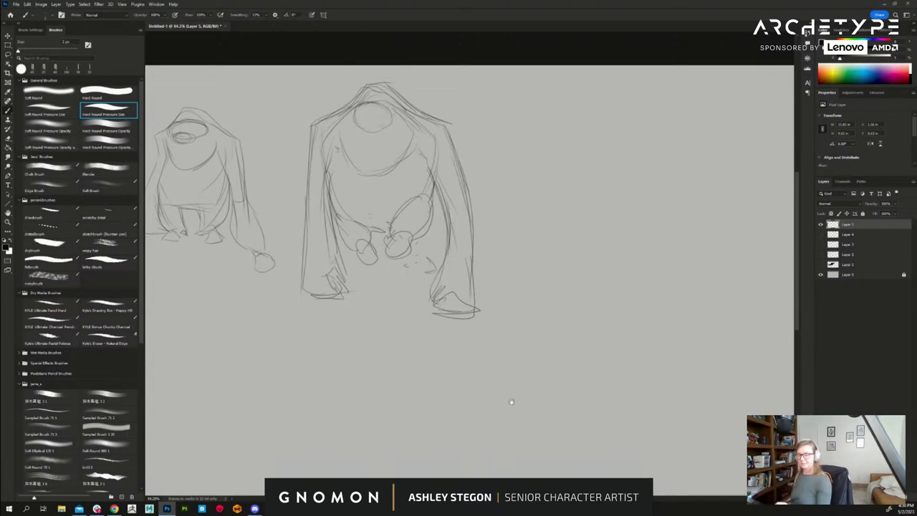
- Widen the second figure's right-hand hand along the ground and add contour lines to its thighs
mouse_move(512, 402)
left_mouse_down()
mouse_move(583, 369)
mouse_move(600, 344)
left_mouse_up()
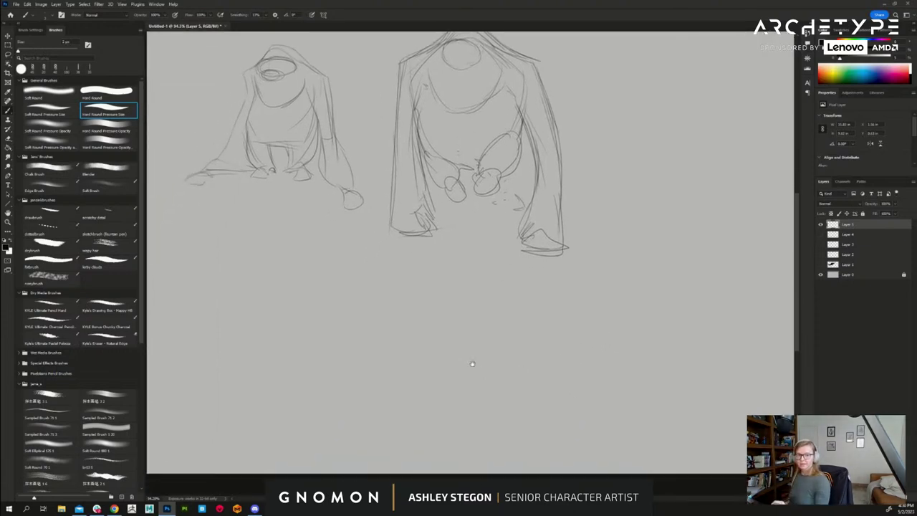
left_click_drag(483, 364, 518, 343)
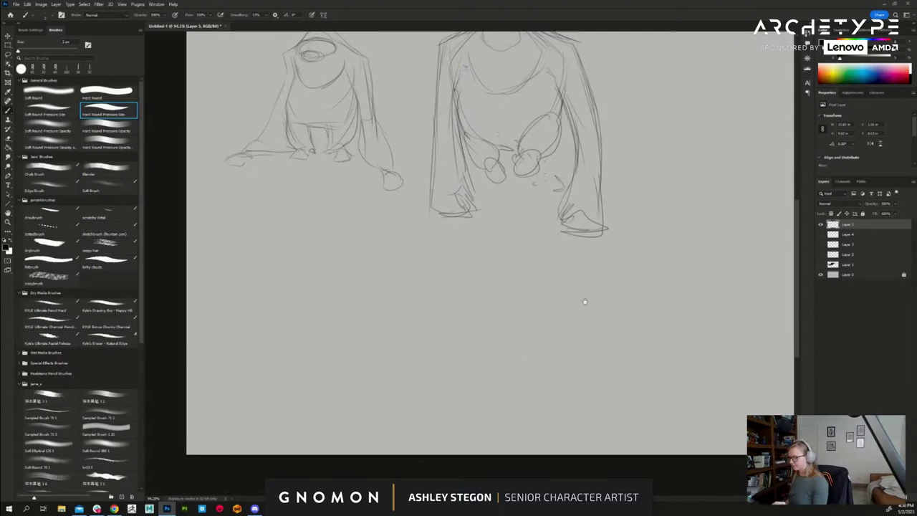
left_click_drag(585, 302, 584, 337)
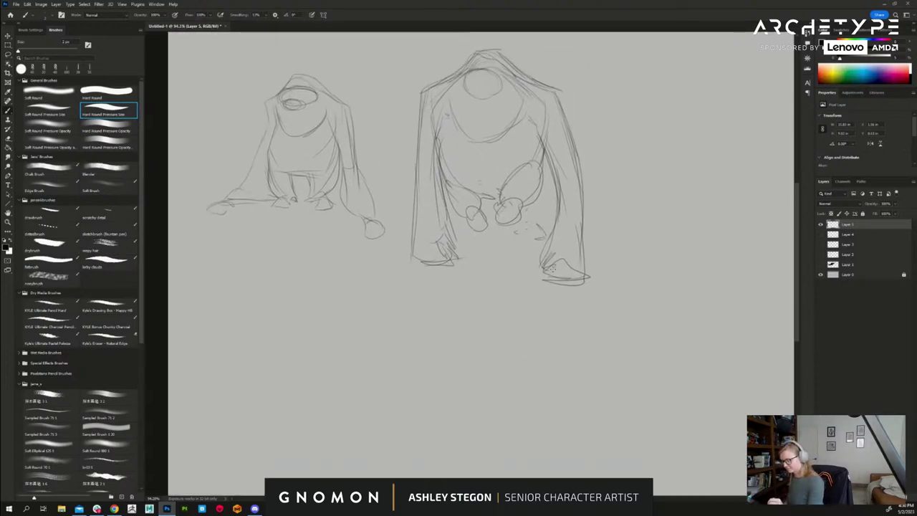
left_click_drag(532, 278, 560, 279)
mouse_move(530, 166)
left_mouse_down()
mouse_move(501, 198)
mouse_move(452, 185)
left_mouse_up()
- Start a third figure below the first with a small horizontal oval head and a vertical centre line
mouse_move(555, 391)
left_mouse_down()
mouse_move(573, 381)
mouse_move(606, 332)
left_mouse_up()
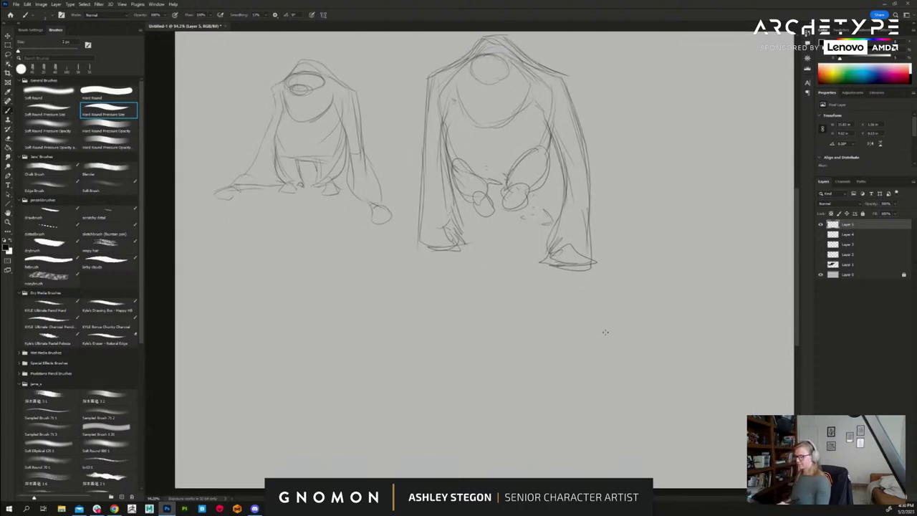
mouse_move(293, 272)
left_mouse_down()
mouse_move(331, 268)
mouse_move(310, 265)
left_mouse_up()
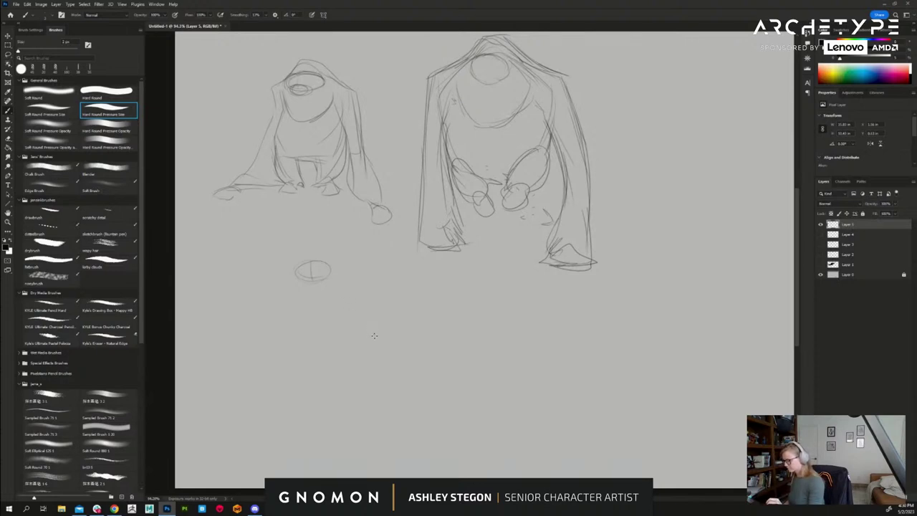
mouse_move(371, 331)
left_mouse_down()
mouse_move(387, 319)
mouse_move(409, 339)
left_mouse_up()
key("ctrl+z")
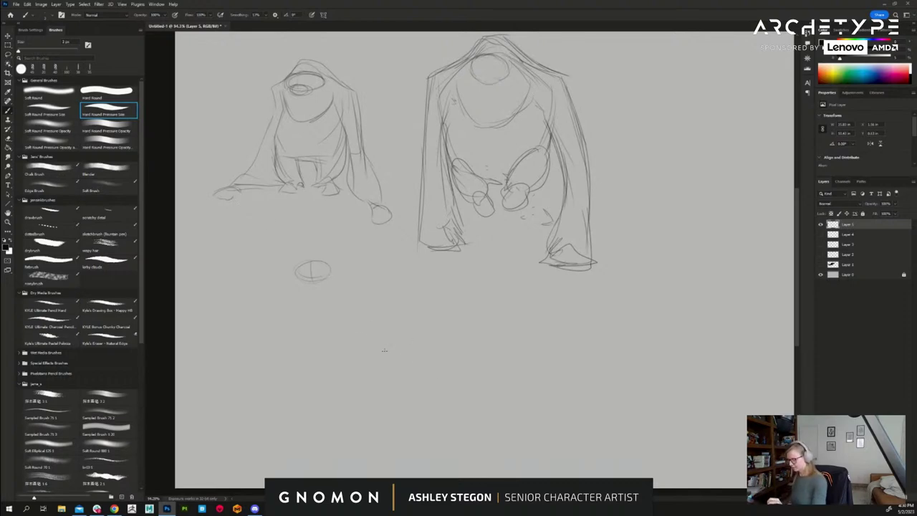
left_click_drag(384, 350, 478, 362)
left_click_drag(493, 373, 529, 369)
key("ctrl+z")
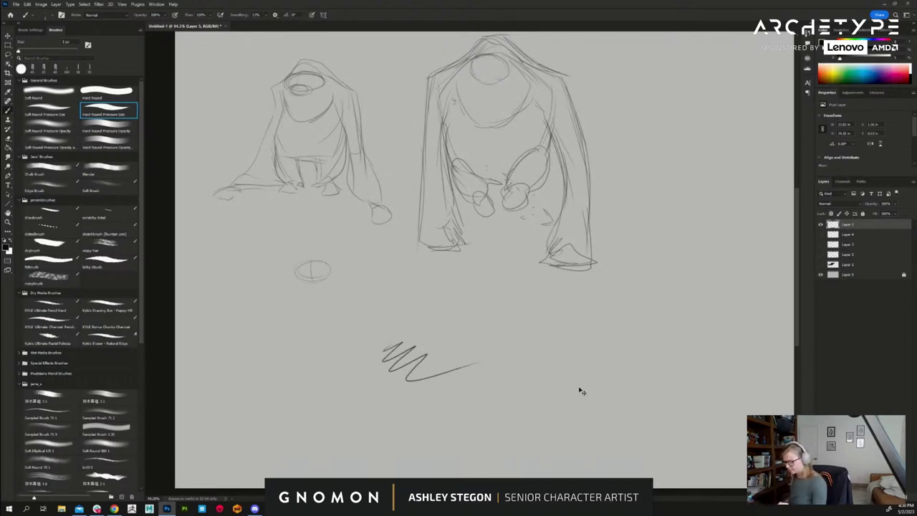
key("ctrl+z")
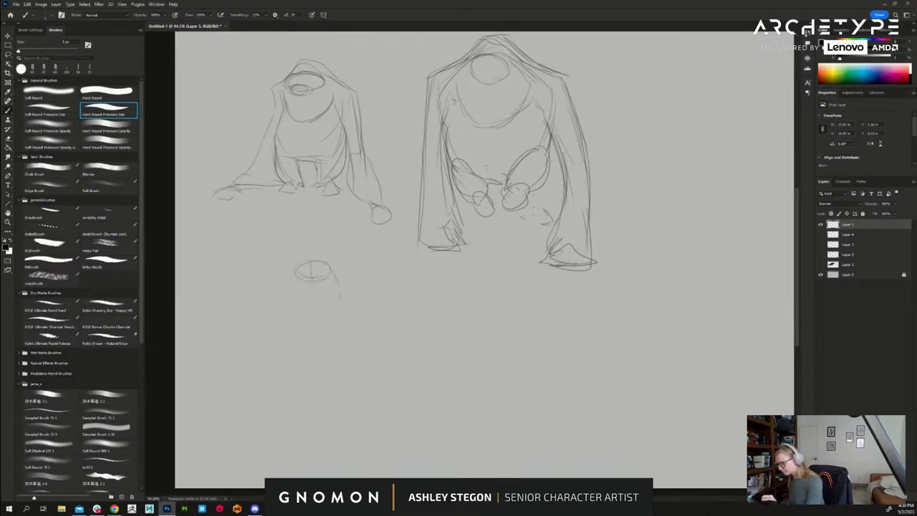
- Rough in the third figure's neck, sloping shoulders, chest curve and wide rounded belly below the oval head
left_click_drag(337, 280, 342, 303)
mouse_move(295, 280)
left_mouse_down()
mouse_move(285, 316)
mouse_move(324, 301)
mouse_move(376, 313)
left_mouse_up()
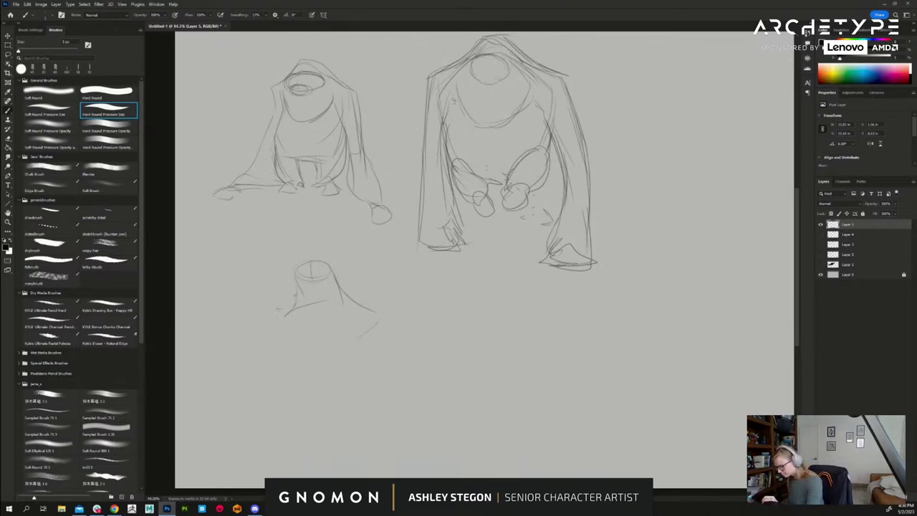
left_click_drag(290, 298, 278, 351)
left_click_drag(370, 320, 301, 378)
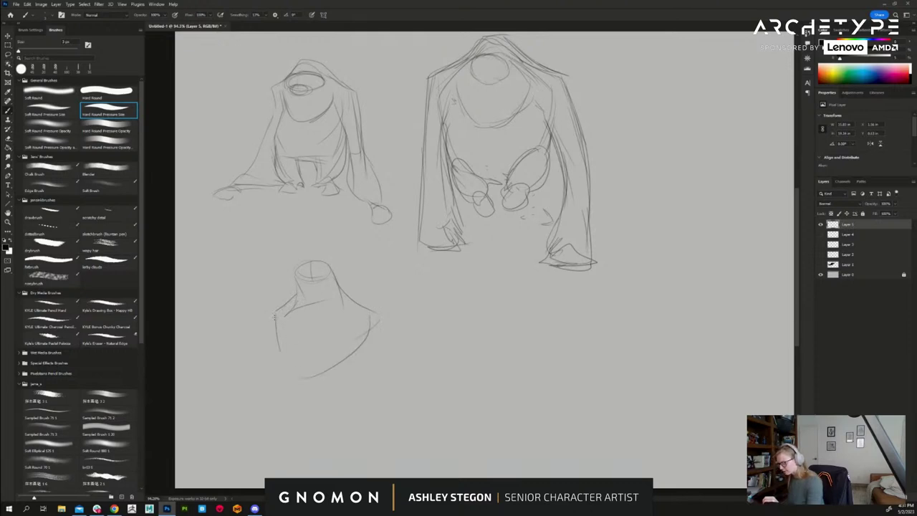
mouse_move(285, 410)
left_mouse_down()
mouse_move(319, 412)
mouse_move(354, 377)
mouse_move(373, 333)
left_mouse_up()
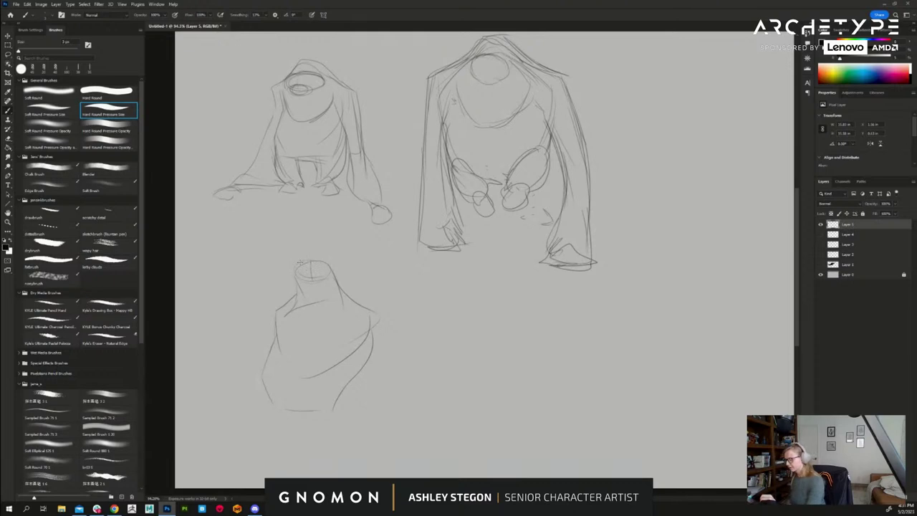
- Reinforce the third figure's head oval and right-hand shoulder line, and sketch the long arm hanging from that shoulder past the belly
mouse_move(294, 281)
left_mouse_down()
mouse_move(332, 272)
mouse_move(389, 314)
mouse_move(400, 362)
left_mouse_up()
left_click_drag(486, 390, 492, 344)
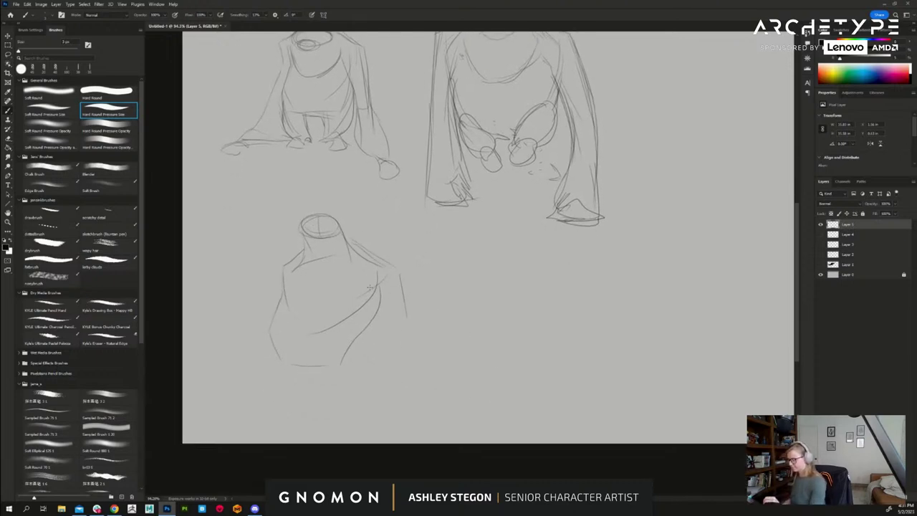
mouse_move(378, 304)
left_mouse_down()
mouse_move(390, 341)
mouse_move(380, 397)
left_mouse_up()
left_click_drag(402, 289, 405, 408)
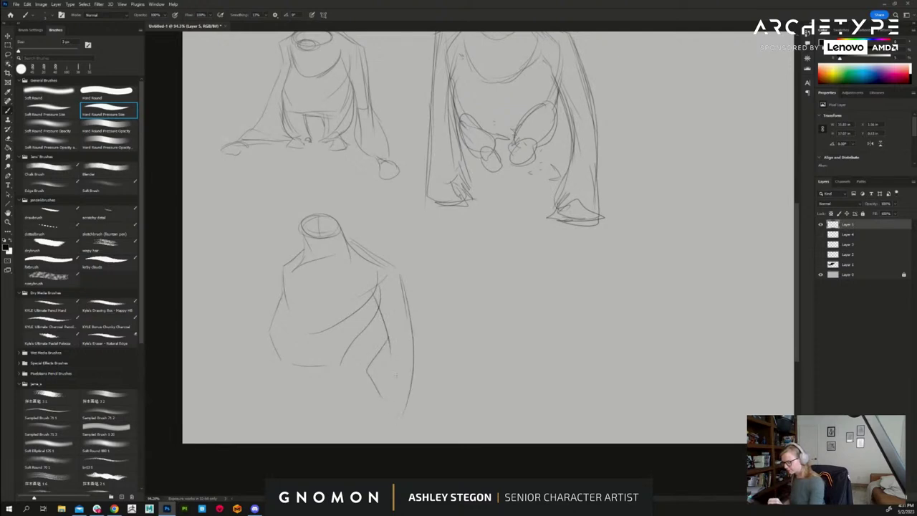
- Complete the lower sketch's hanging arm and draw its two legs with wedge-shaped feet
left_click_drag(380, 315, 390, 428)
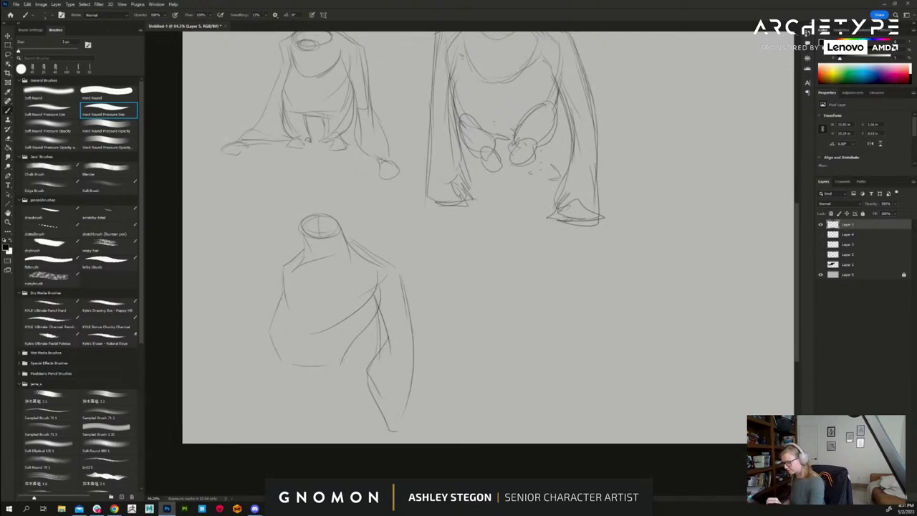
left_click_drag(343, 361, 347, 393)
left_click_drag(306, 369, 334, 423)
left_click_drag(347, 393, 350, 432)
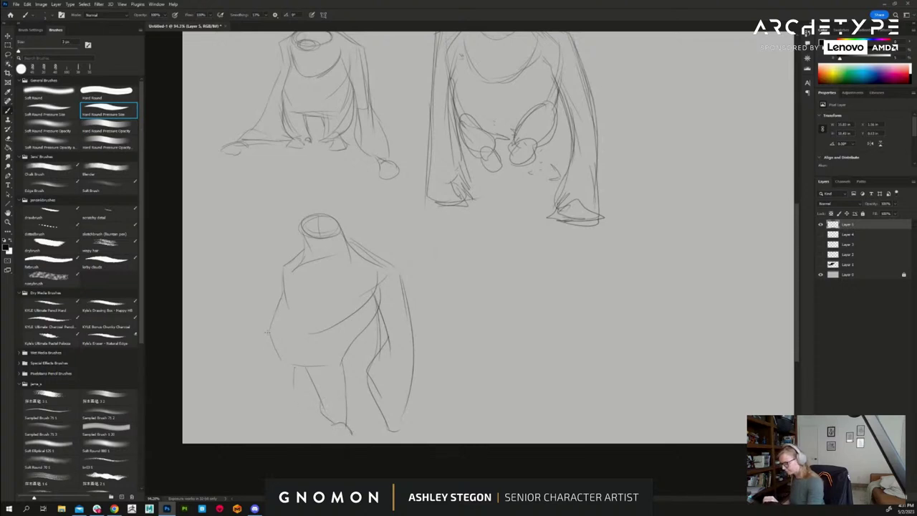
mouse_move(268, 335)
left_mouse_down()
mouse_move(292, 423)
mouse_move(261, 426)
mouse_move(366, 434)
left_mouse_up()
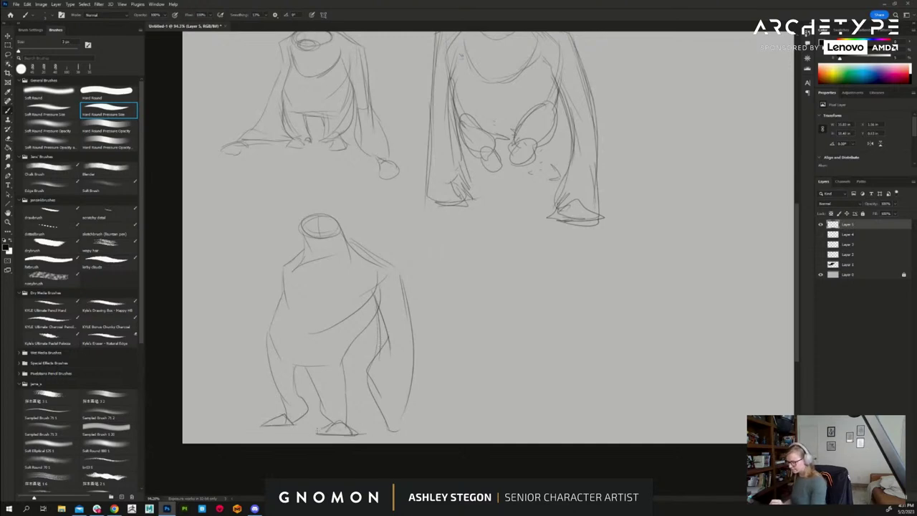
left_click_drag(518, 308, 506, 363)
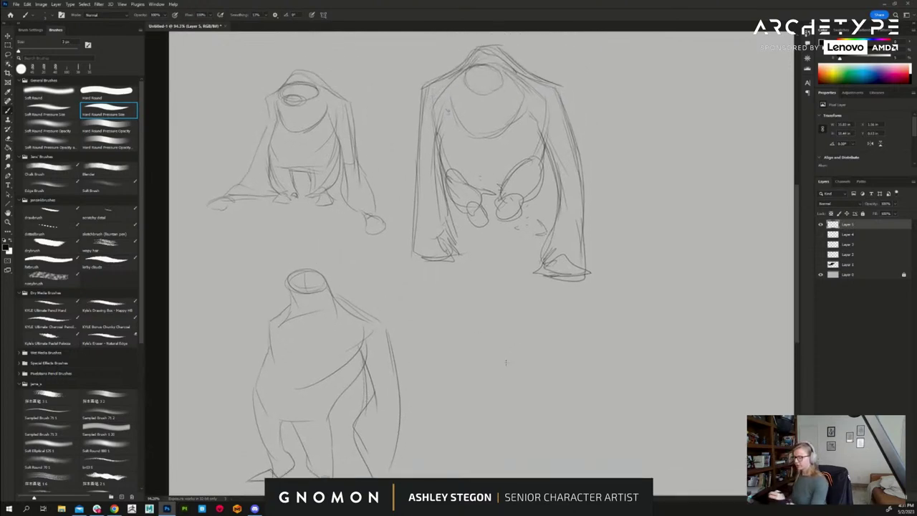
left_click_drag(347, 87, 359, 73)
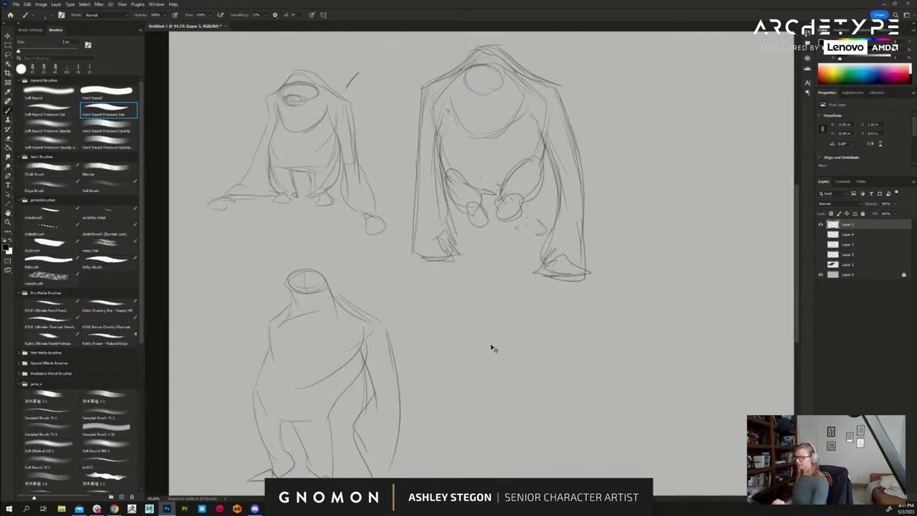
key("ctrl+z")
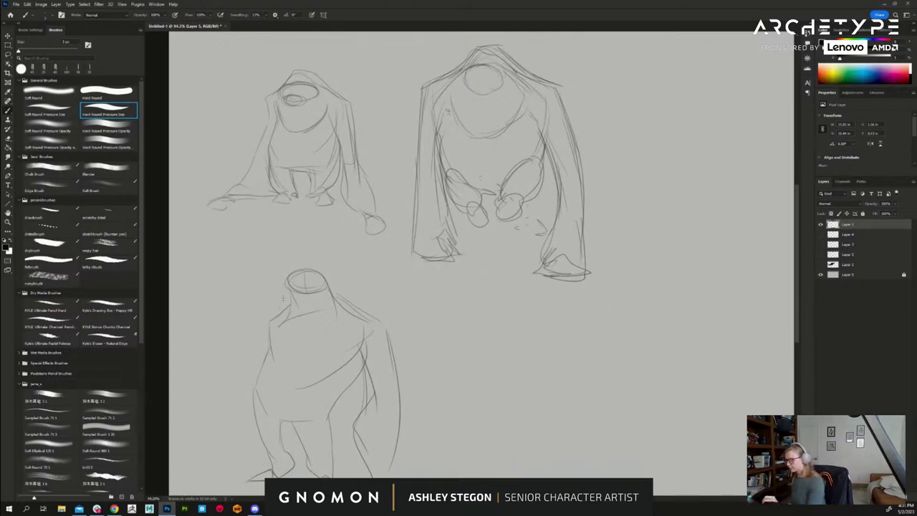
- Draw the lower figure's missing arm sloping outward from the shoulder and ending in a hand on the ground
mouse_move(289, 304)
left_mouse_down()
mouse_move(262, 317)
mouse_move(218, 405)
left_mouse_up()
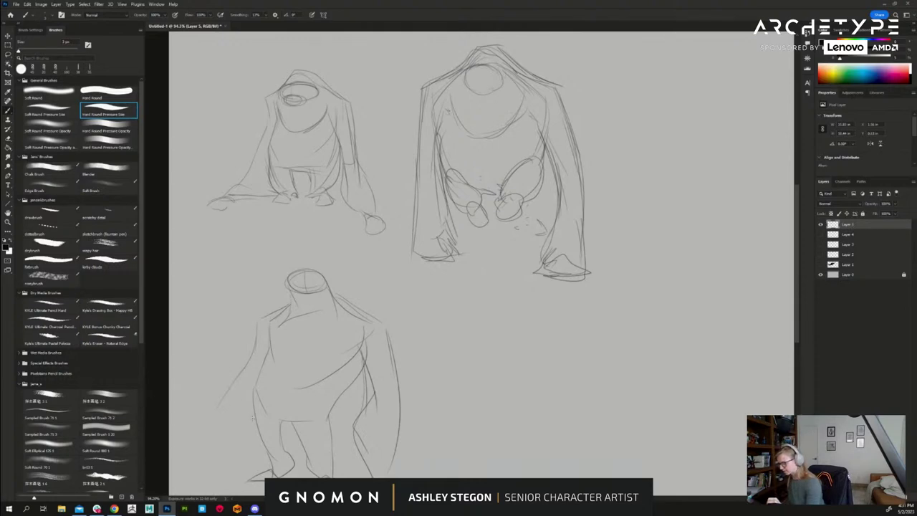
mouse_move(252, 437)
left_mouse_down()
mouse_move(184, 480)
mouse_move(203, 479)
left_mouse_up()
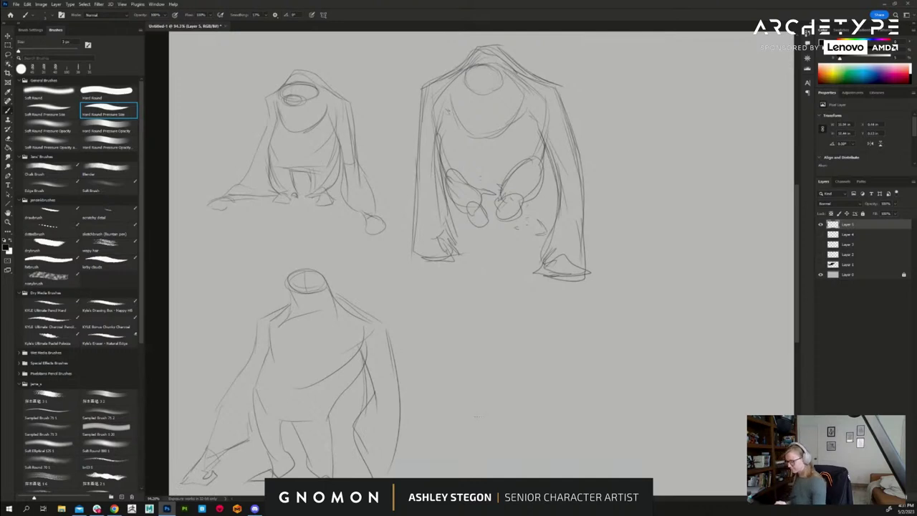
- Erase the lower figure's hanging arm and redraw it reaching diagonally outward with its hand planted on the ground
left_click_drag(477, 442, 473, 376)
key("e")
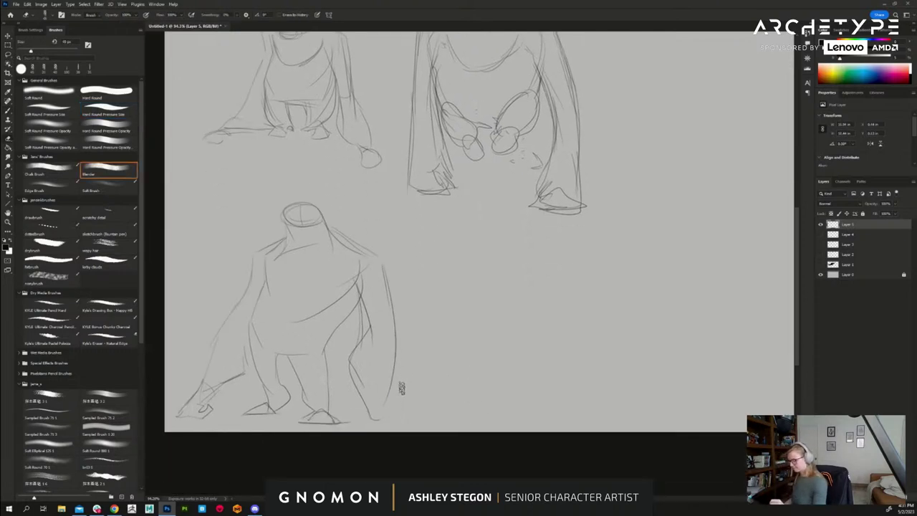
mouse_move(402, 387)
left_mouse_down()
mouse_move(379, 343)
mouse_move(399, 291)
mouse_move(412, 340)
left_mouse_up()
key("b")
left_click_drag(367, 299, 393, 354)
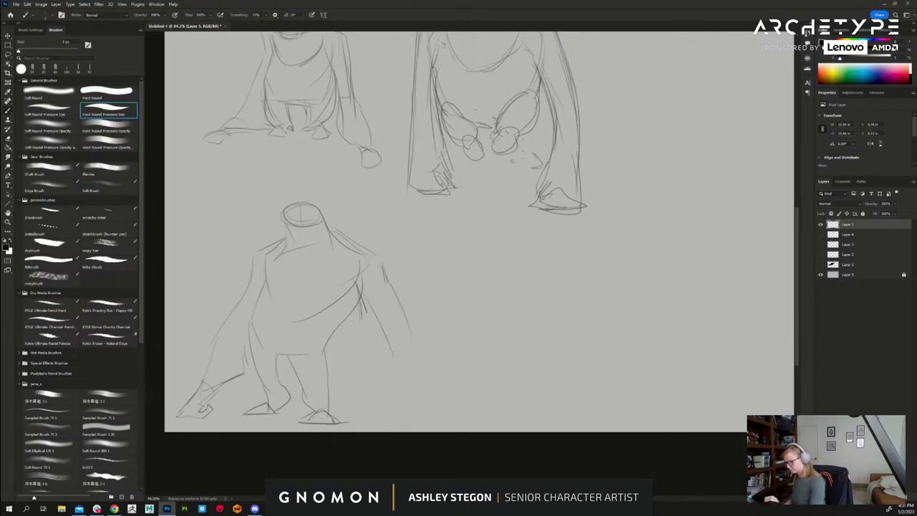
left_click_drag(378, 323, 398, 380)
left_click_drag(407, 317, 445, 401)
mouse_move(385, 329)
left_mouse_down()
mouse_move(430, 416)
mouse_move(445, 402)
mouse_move(462, 423)
mouse_move(424, 425)
mouse_move(477, 420)
left_mouse_up()
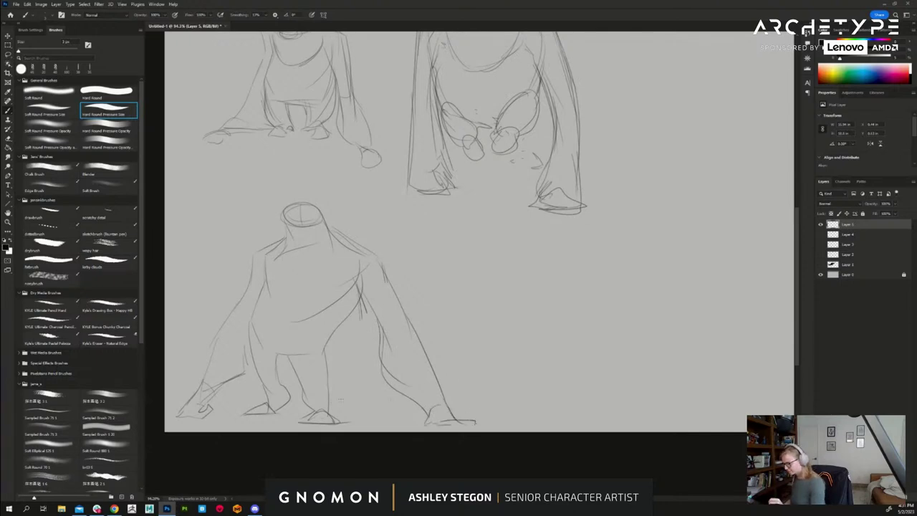
- Erase the foot nearest the redrawn arm, rework that leg's outline, and strengthen the lower torso contours
key("e")
mouse_move(328, 420)
left_mouse_down()
mouse_move(303, 409)
mouse_move(300, 419)
left_mouse_up()
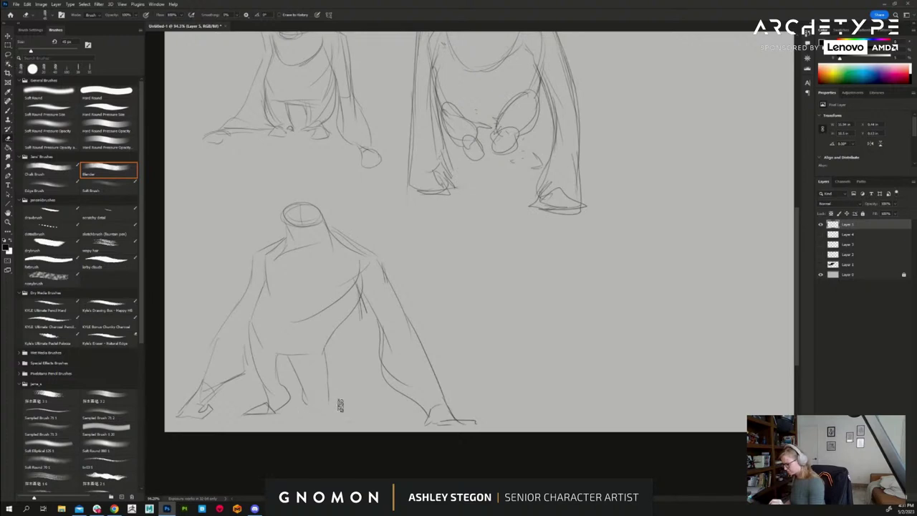
key("b")
left_click_drag(326, 349, 333, 408)
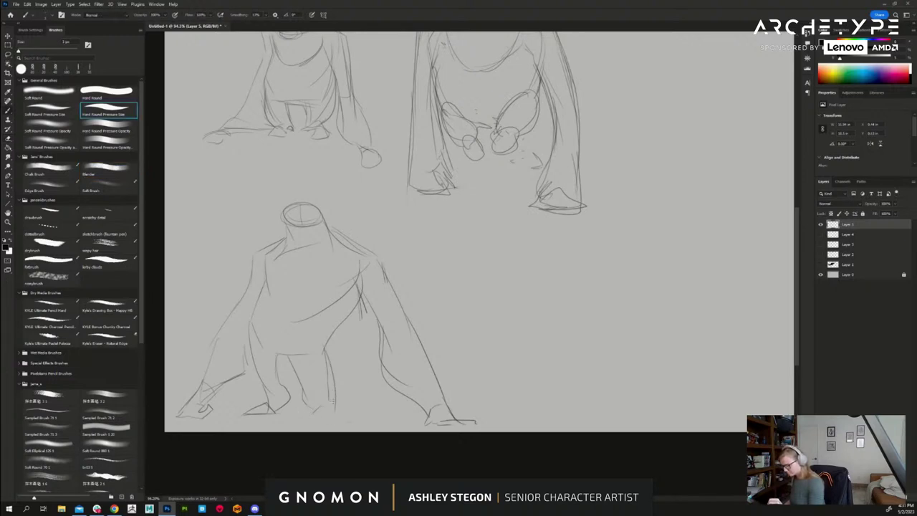
left_click_drag(339, 327, 324, 357)
left_click_drag(254, 330, 273, 356)
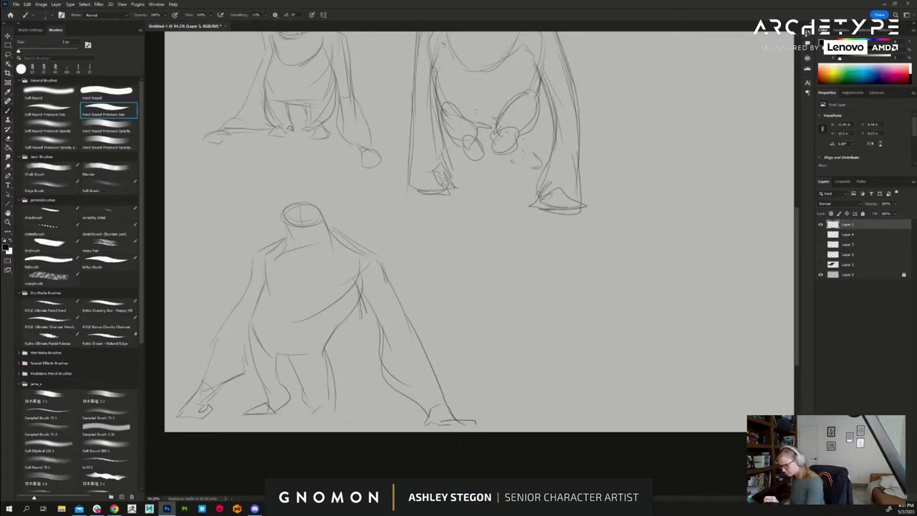
left_click_drag(359, 298, 357, 317)
left_click_drag(341, 335, 338, 351)
- Erase the same leg and redraw it angled farther outward, connecting its outer line to the torso's side
key("e")
mouse_move(292, 357)
left_mouse_down()
mouse_move(318, 423)
mouse_move(329, 399)
mouse_move(336, 406)
mouse_move(339, 317)
mouse_move(348, 394)
mouse_move(351, 366)
mouse_move(338, 349)
mouse_move(340, 390)
left_mouse_up()
key("b")
mouse_move(331, 357)
left_mouse_down()
mouse_move(309, 404)
mouse_move(350, 404)
mouse_move(360, 417)
left_mouse_up()
left_click_drag(359, 290, 346, 330)
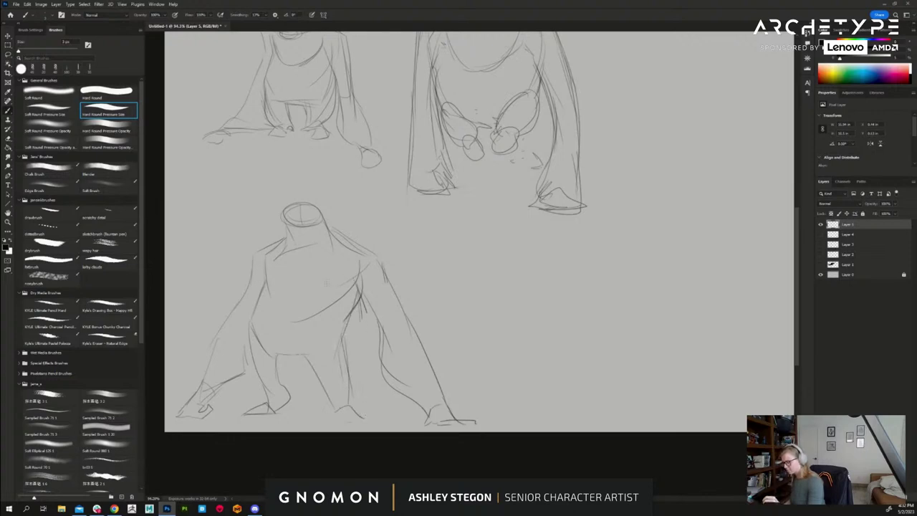
- Reinforce the lower figure's far torso edge and draw a curved chest line across the body
left_click_drag(268, 261, 257, 331)
left_click_drag(275, 259, 267, 294)
left_click_drag(304, 305, 325, 292)
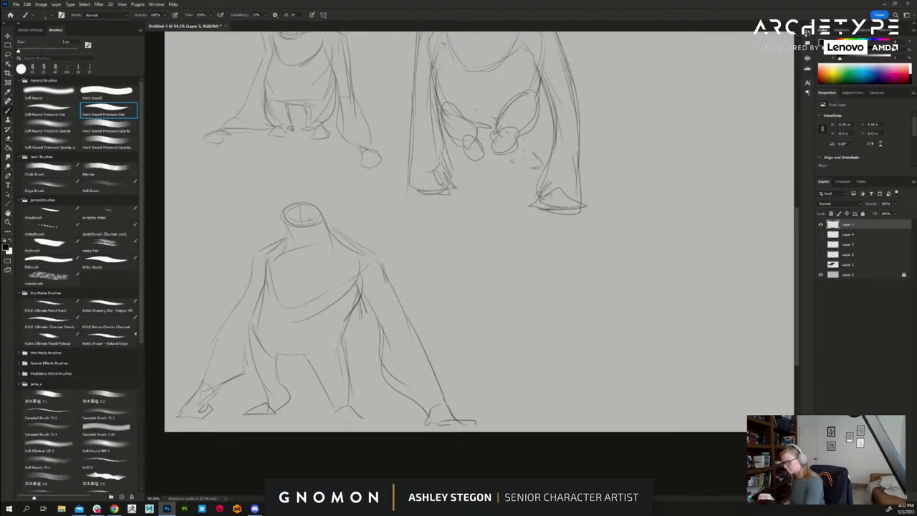
- Erase the lower figure's upright neck and redraw a lower-set head with a mouth and sloping shoulder lines
key("e")
mouse_move(315, 208)
left_mouse_down()
mouse_move(282, 231)
mouse_move(324, 240)
mouse_move(321, 221)
mouse_move(298, 248)
mouse_move(331, 229)
mouse_move(271, 241)
mouse_move(345, 242)
left_mouse_up()
key("b")
left_click_drag(330, 218, 377, 259)
mouse_move(296, 210)
left_mouse_down()
mouse_move(256, 252)
mouse_move(319, 249)
left_mouse_up()
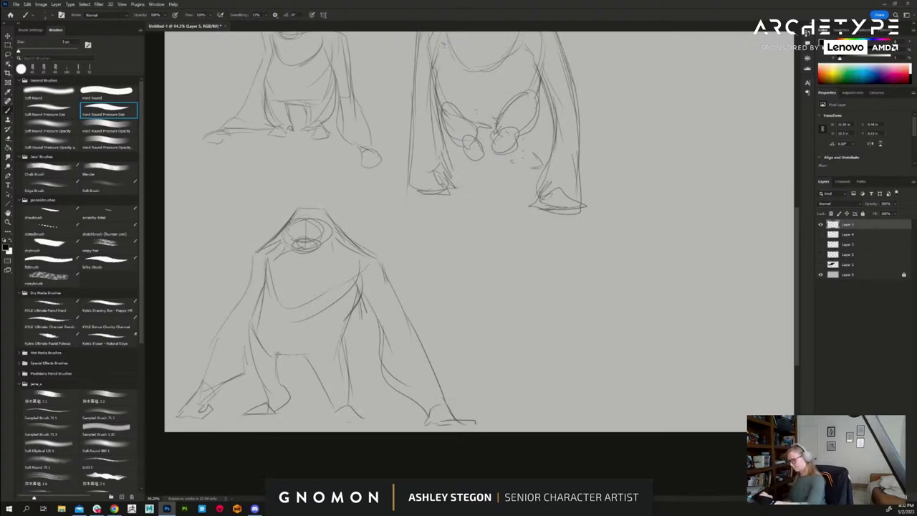
- Strengthen the inner leg contours of the lower figure and define both feet
mouse_move(271, 353)
left_mouse_down()
mouse_move(309, 361)
mouse_move(287, 376)
mouse_move(291, 391)
left_mouse_up()
mouse_move(300, 354)
left_mouse_down()
mouse_move(330, 407)
mouse_move(363, 420)
left_mouse_up()
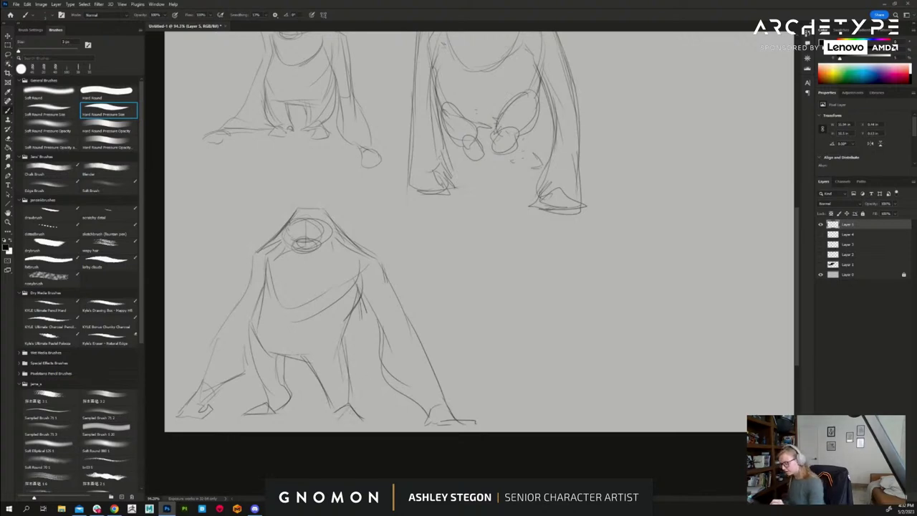
mouse_move(338, 420)
left_mouse_down()
mouse_move(363, 421)
mouse_move(324, 420)
left_mouse_up()
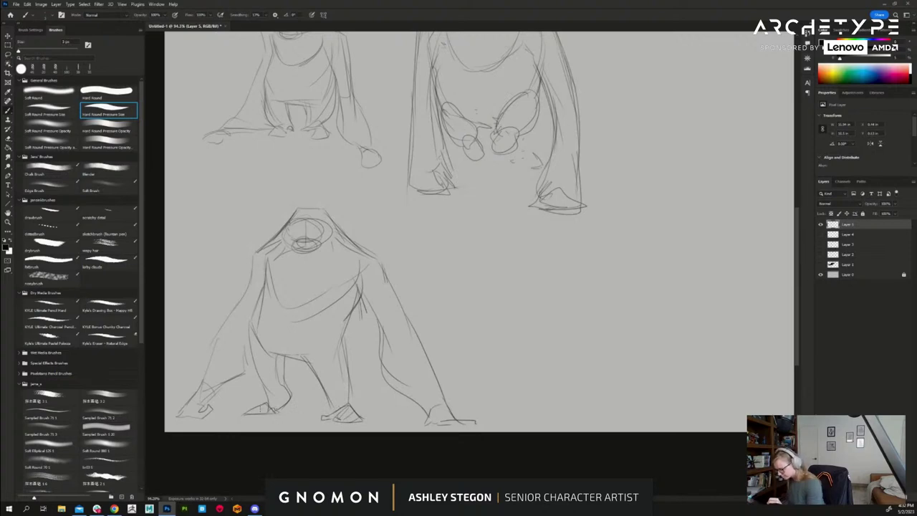
mouse_move(256, 412)
left_mouse_down()
mouse_move(265, 407)
mouse_move(244, 414)
left_mouse_up()
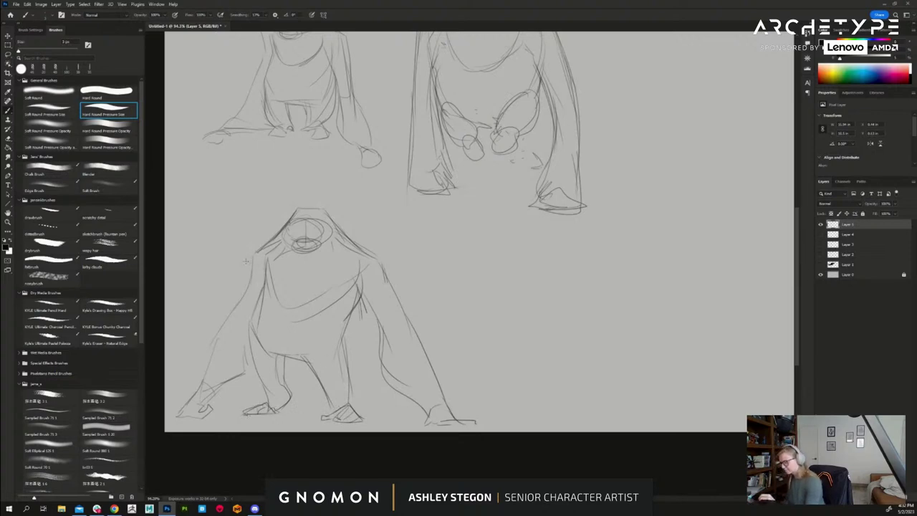
- Darken the outer contour of one arm and the elbow area of the other on the lower figure
mouse_move(251, 250)
left_mouse_down()
mouse_move(245, 286)
mouse_move(205, 366)
left_mouse_up()
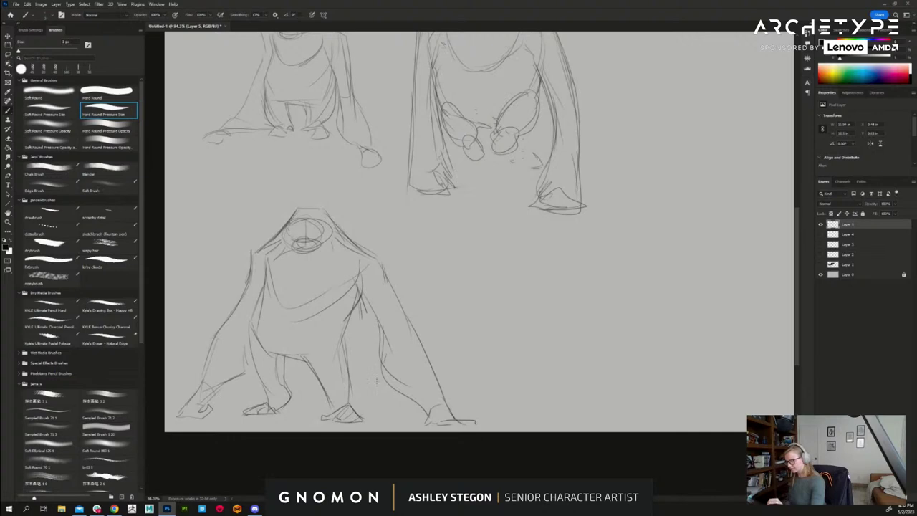
left_click_drag(376, 358, 392, 399)
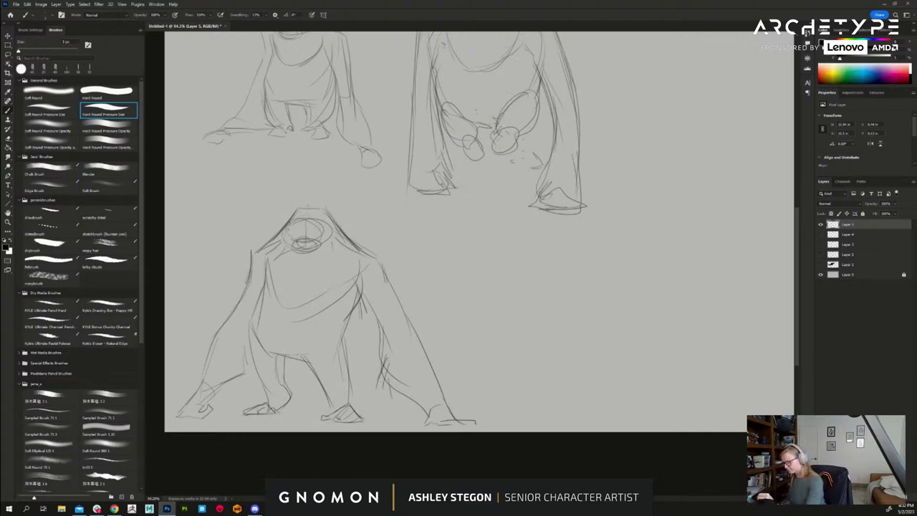
- Lasso both forearms of the large upper figure and transform them downward to lengthen the arms
mouse_move(571, 321)
left_mouse_down()
mouse_move(607, 371)
mouse_move(583, 383)
left_mouse_up()
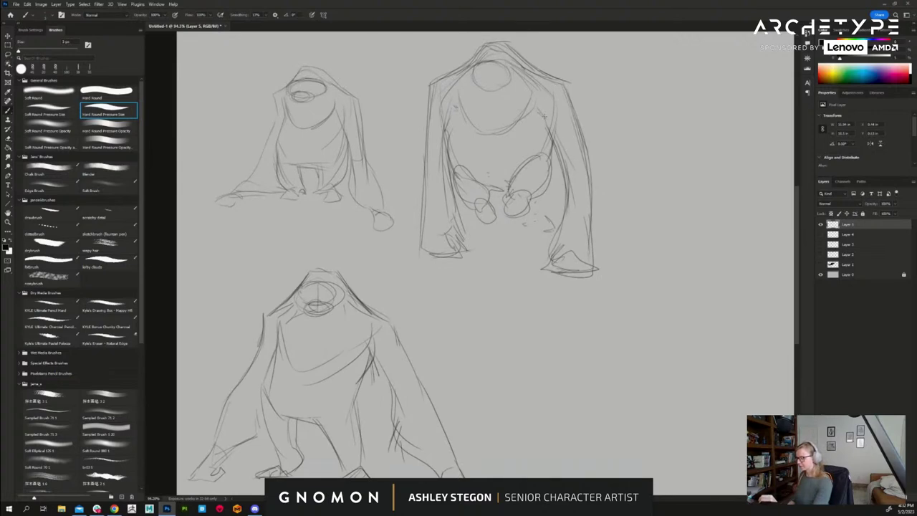
key("l")
mouse_move(559, 181)
left_mouse_down()
mouse_move(609, 249)
mouse_move(585, 168)
left_mouse_up()
mouse_move(423, 179)
left_mouse_down()
mouse_move(472, 242)
mouse_move(464, 203)
mouse_move(427, 169)
left_mouse_up()
key("ctrl+t")
mouse_move(509, 319)
left_mouse_down()
mouse_move(510, 375)
mouse_move(509, 363)
left_mouse_up()
left_click_drag(561, 292, 560, 285)
key("Return")
key("ctrl+d")
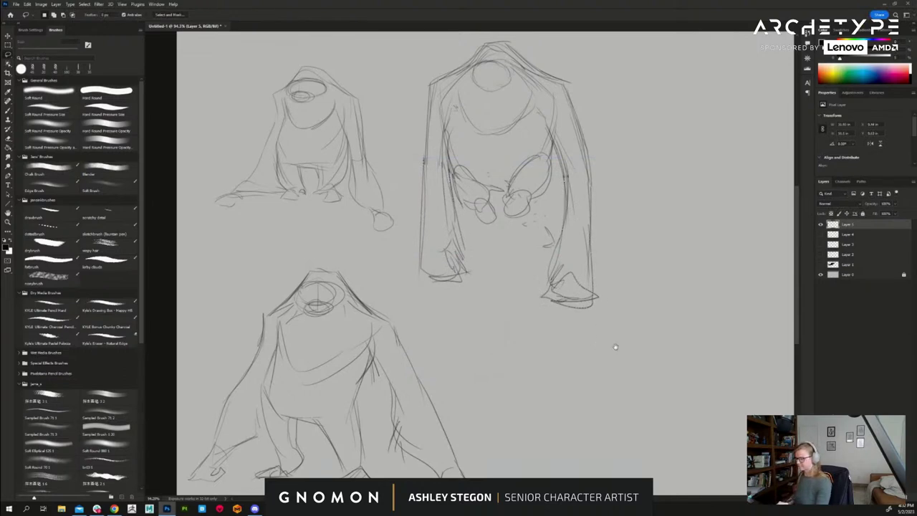
- Redraw the large upper figure's lengthened arm and hand outlines and add a small oval mouth to its head
scroll(594, 359, "down", 2)
left_click_drag(611, 379, 530, 341)
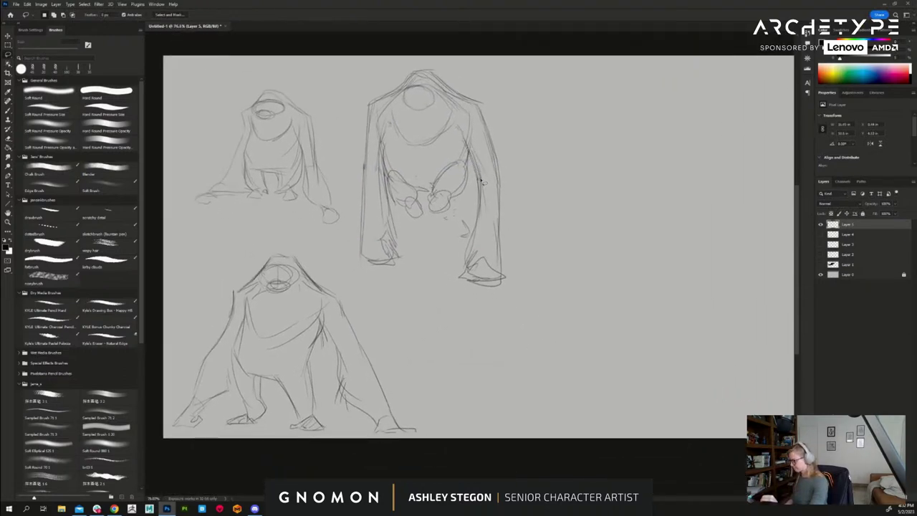
key("b")
mouse_move(479, 113)
left_mouse_down()
mouse_move(494, 157)
mouse_move(504, 263)
left_mouse_up()
left_click_drag(363, 265, 397, 264)
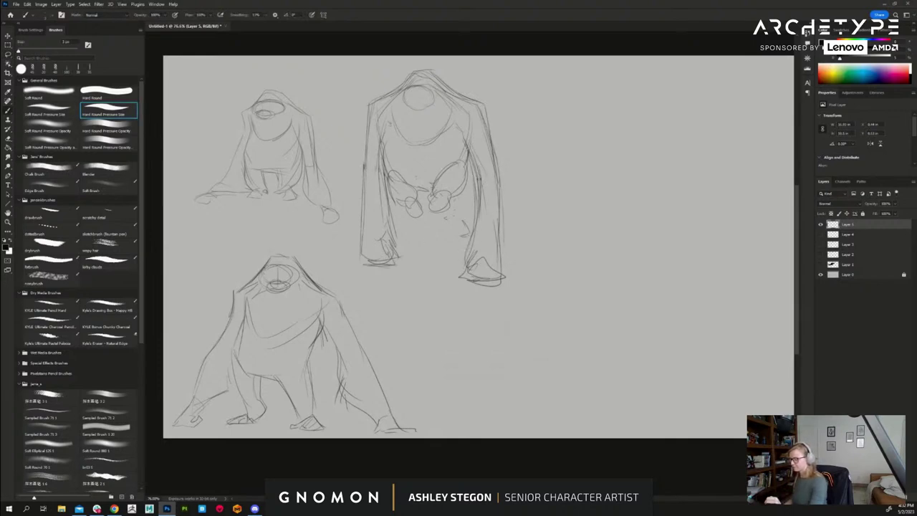
left_click_drag(430, 94, 435, 105)
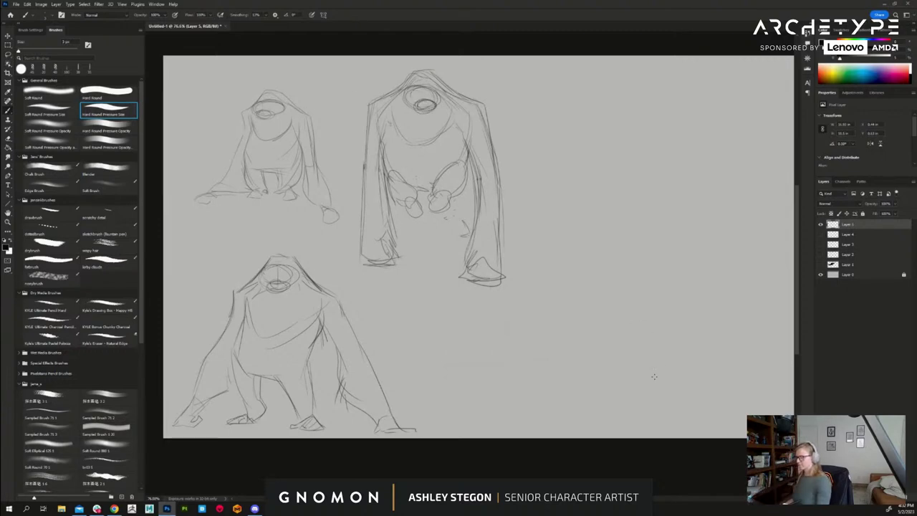
- Rough in another figure's oval head, peaked back and sloping shoulders in the empty area beside the large upper figure
left_click_drag(634, 385, 621, 370)
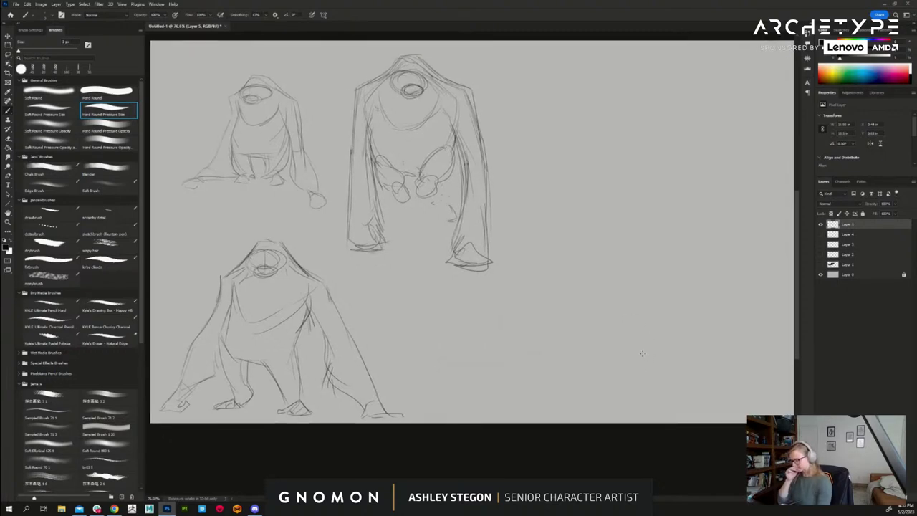
mouse_move(618, 177)
left_mouse_down()
mouse_move(602, 203)
mouse_move(616, 219)
left_mouse_up()
mouse_move(574, 142)
left_mouse_down()
mouse_move(606, 131)
mouse_move(579, 141)
mouse_move(593, 121)
mouse_move(611, 145)
mouse_move(567, 147)
mouse_move(600, 133)
mouse_move(563, 138)
mouse_move(598, 98)
mouse_move(624, 133)
mouse_move(611, 132)
mouse_move(615, 155)
mouse_move(632, 126)
mouse_move(658, 143)
left_mouse_up()
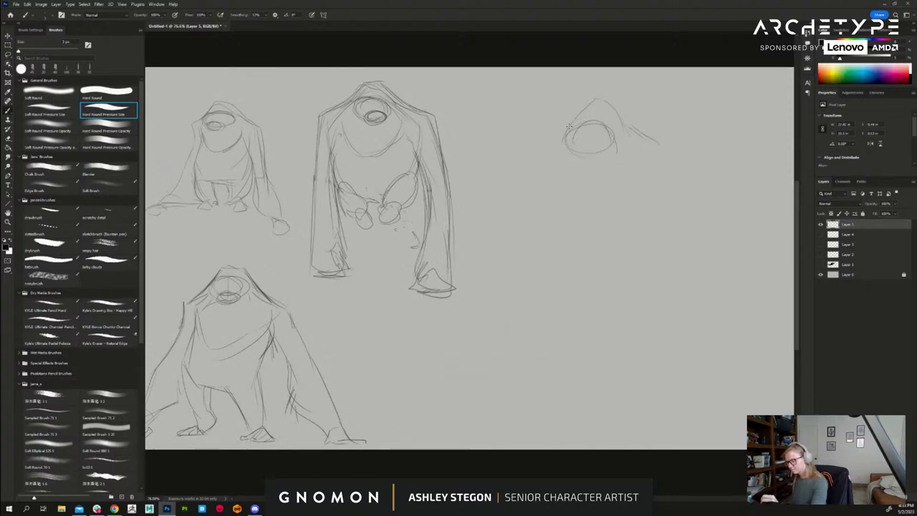
left_click_drag(573, 120, 548, 140)
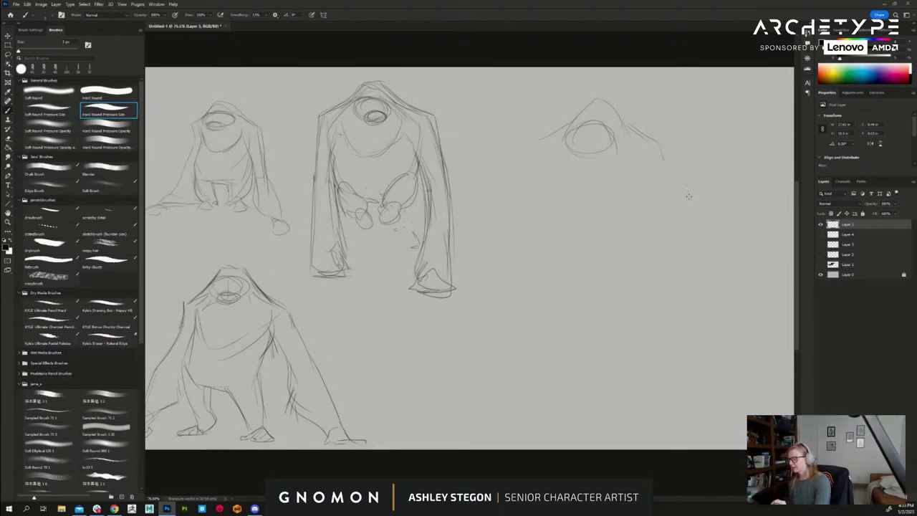
left_click_drag(569, 123, 600, 100)
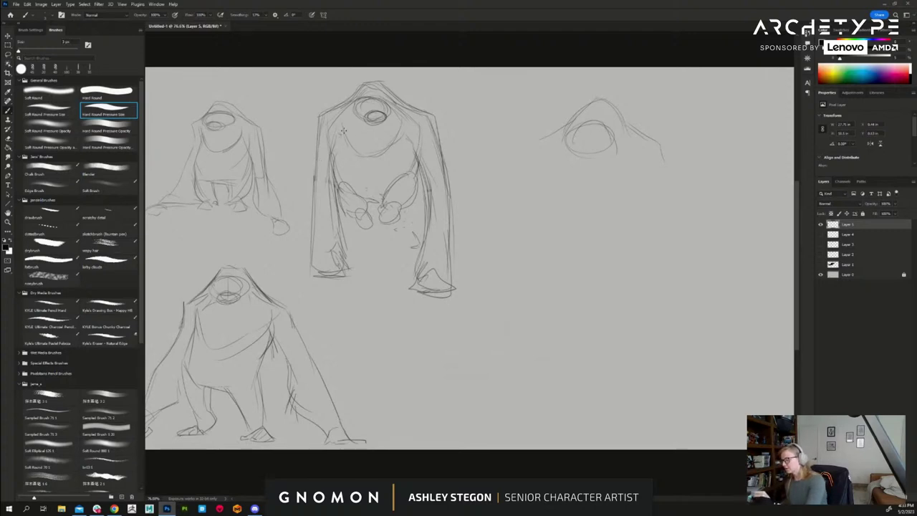
mouse_move(368, 161)
left_mouse_down()
mouse_move(395, 156)
mouse_move(387, 154)
left_mouse_up()
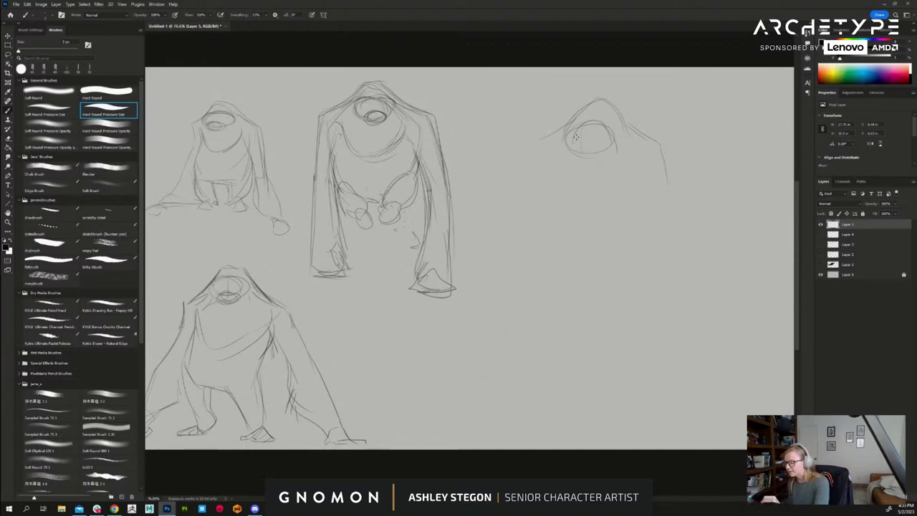
mouse_move(575, 132)
left_mouse_down()
mouse_move(590, 123)
mouse_move(649, 178)
left_mouse_up()
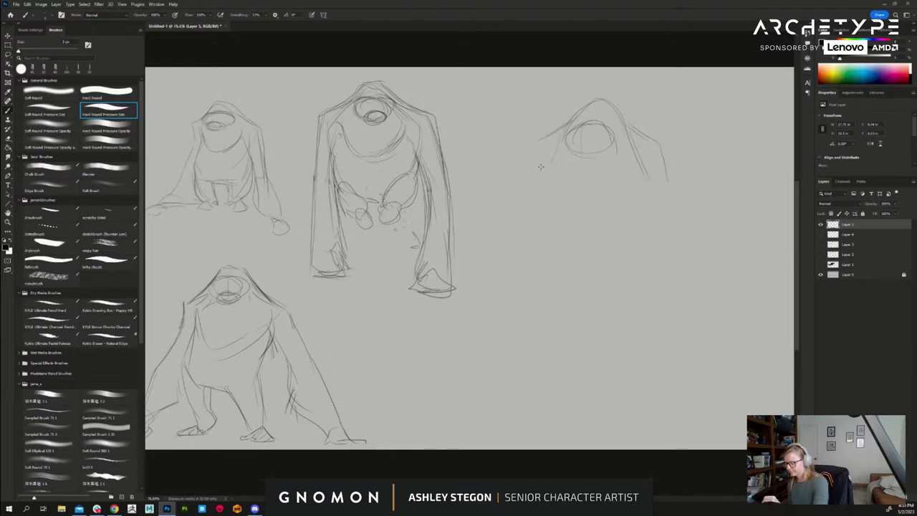
- Erase the rough oval head, peaked back and shoulders started beside the large upper figure
key("e")
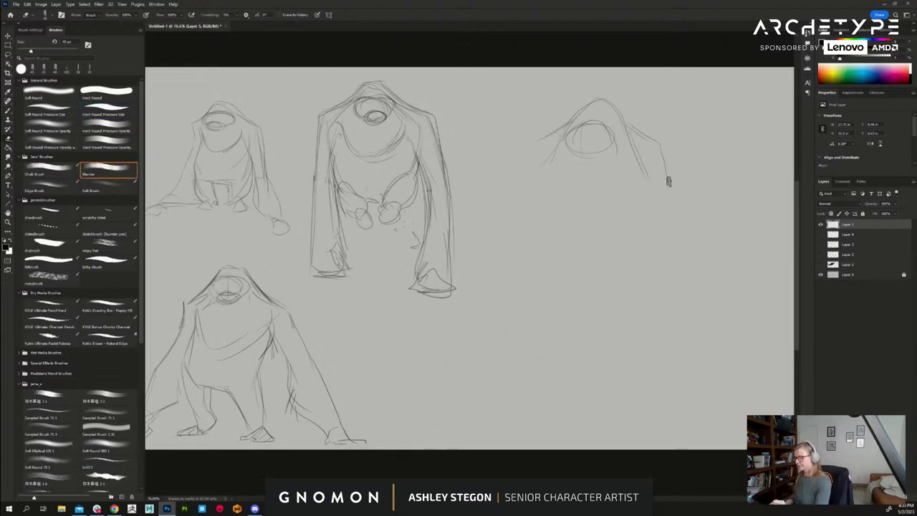
mouse_move(670, 167)
left_mouse_down()
mouse_move(553, 174)
mouse_move(589, 147)
mouse_move(531, 168)
mouse_move(561, 139)
mouse_move(565, 113)
left_mouse_up()
key("b")
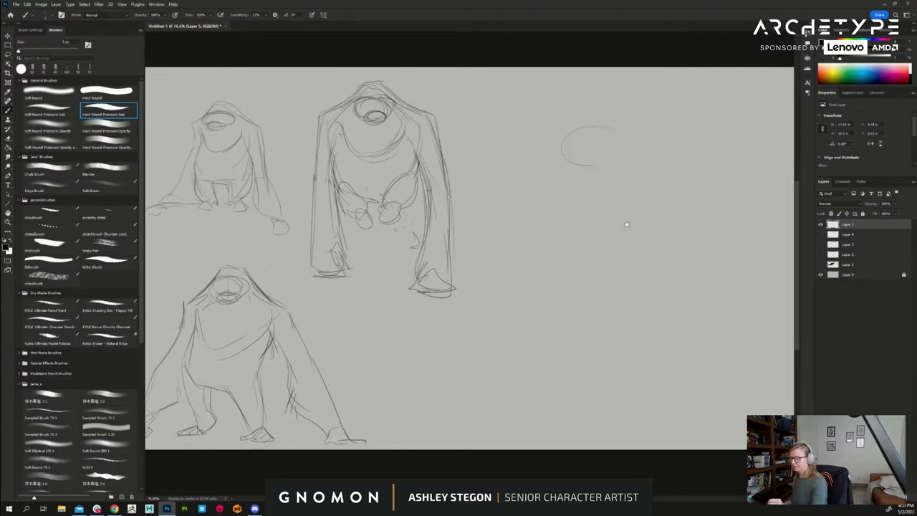
left_click_drag(628, 224, 632, 264)
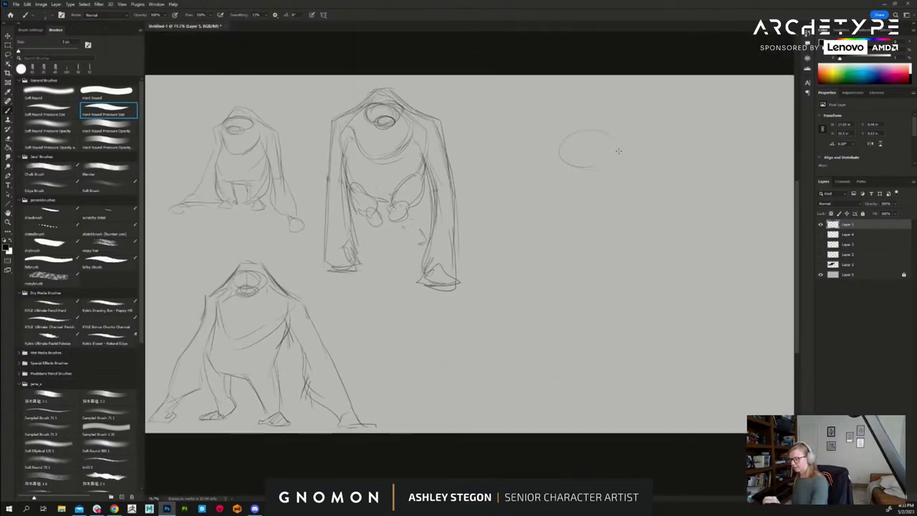
key("ctrl+z")
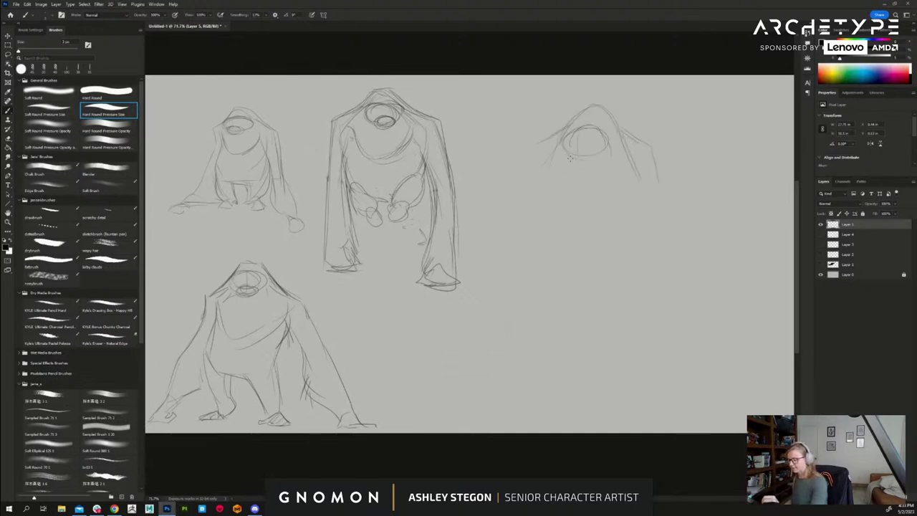
key("ctrl+z")
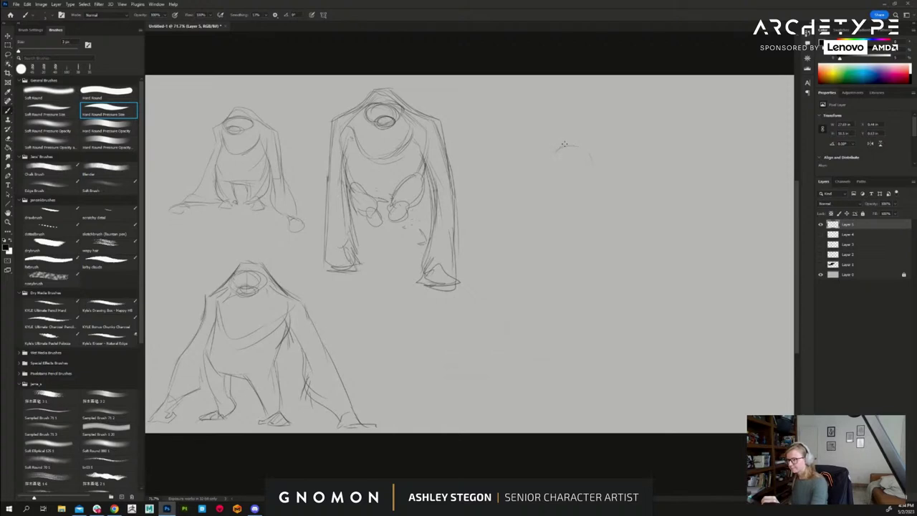
- Sketch a side-view head with a pointed muzzle and the start of a sloping back in the cleared area
mouse_move(549, 160)
left_mouse_down()
mouse_move(576, 178)
mouse_move(597, 152)
mouse_move(566, 143)
mouse_move(594, 147)
left_mouse_up()
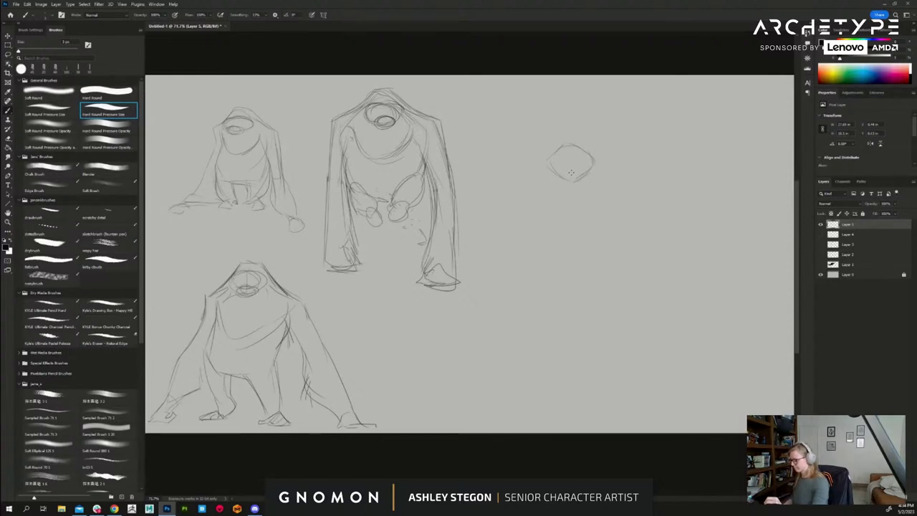
key("ctrl+z")
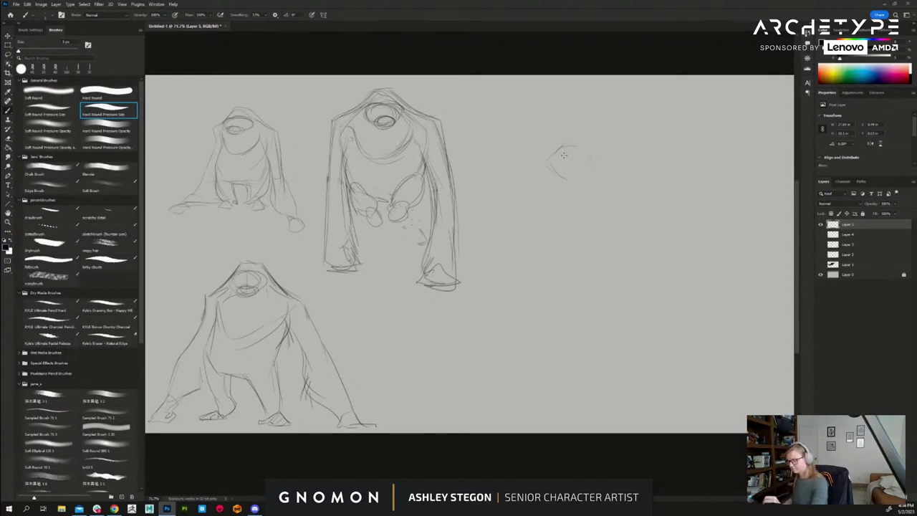
mouse_move(556, 153)
left_mouse_down()
mouse_move(566, 181)
mouse_move(554, 162)
mouse_move(589, 133)
mouse_move(607, 169)
mouse_move(640, 200)
left_mouse_up()
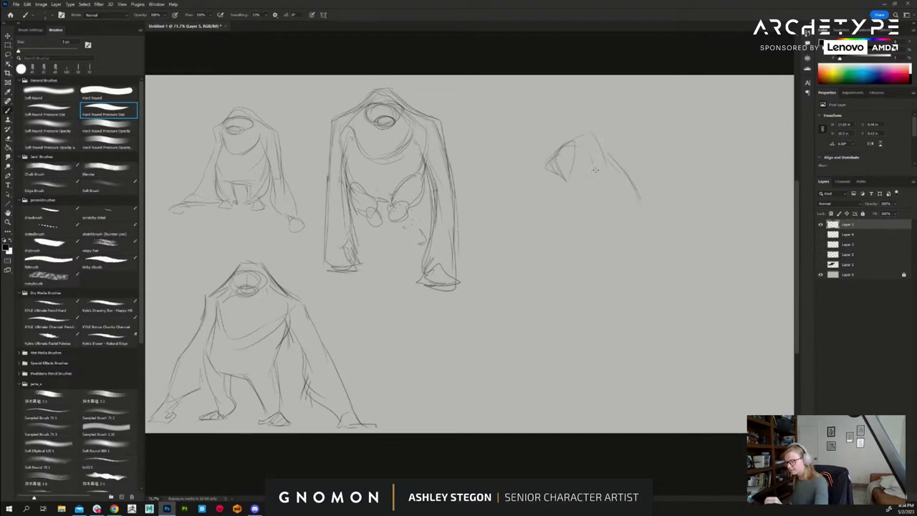
left_click_drag(578, 163, 600, 155)
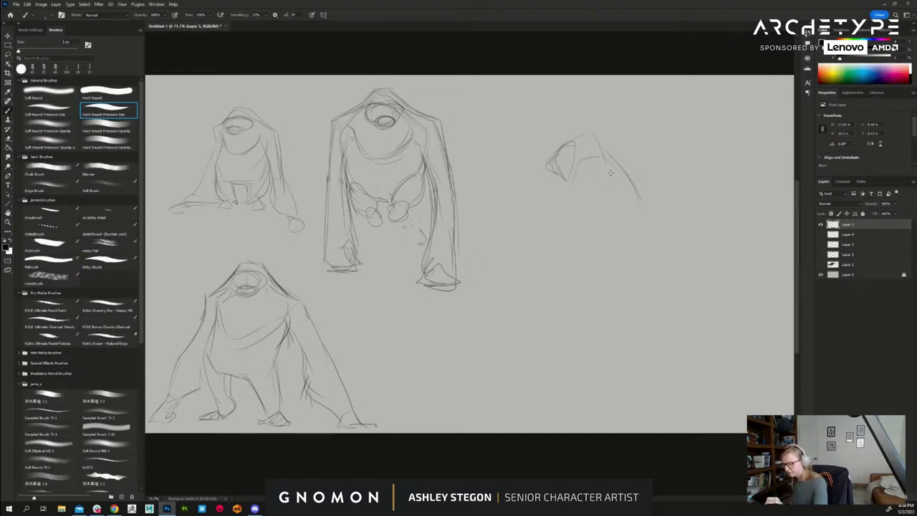
- Rough in the side-view figure's long forward-reaching arm and chest, and strengthen its face and back lines
mouse_move(595, 194)
left_mouse_down()
mouse_move(588, 237)
mouse_move(558, 263)
left_mouse_up()
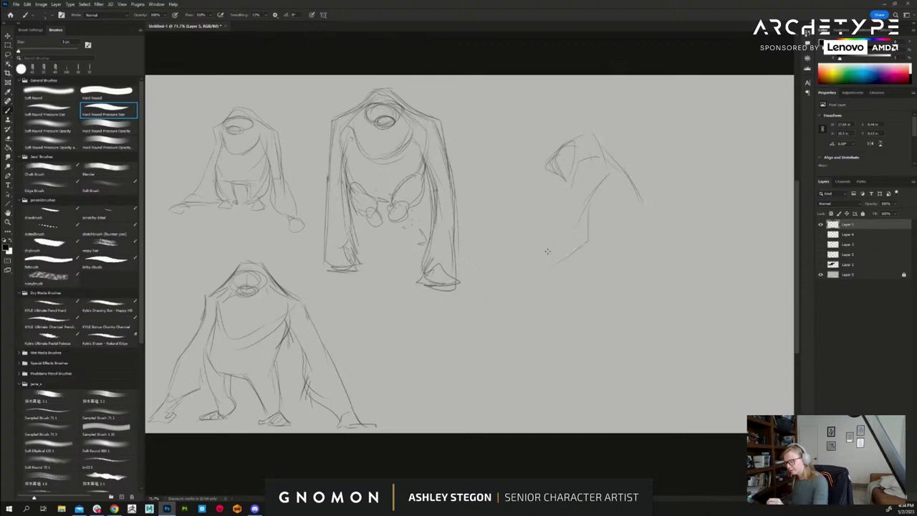
left_click_drag(572, 181, 527, 259)
mouse_move(585, 230)
left_mouse_down()
mouse_move(513, 284)
mouse_move(532, 255)
mouse_move(494, 290)
left_mouse_up()
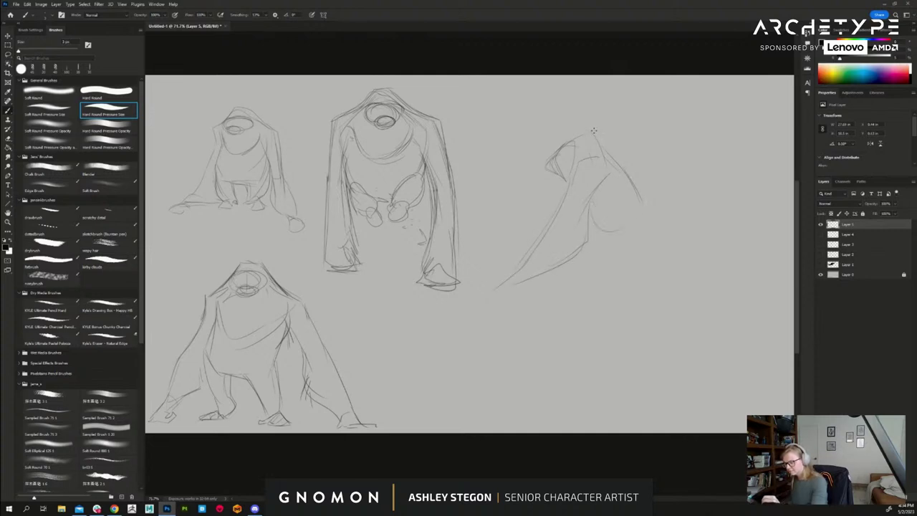
mouse_move(572, 156)
left_mouse_down()
mouse_move(565, 173)
mouse_move(560, 154)
mouse_move(546, 172)
mouse_move(554, 190)
mouse_move(566, 143)
mouse_move(589, 128)
mouse_move(666, 223)
left_mouse_up()
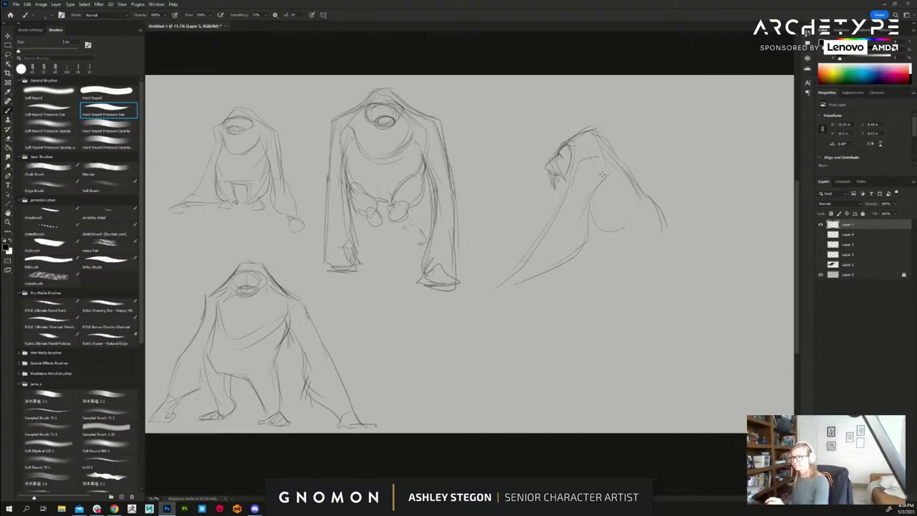
left_click_drag(562, 195, 596, 156)
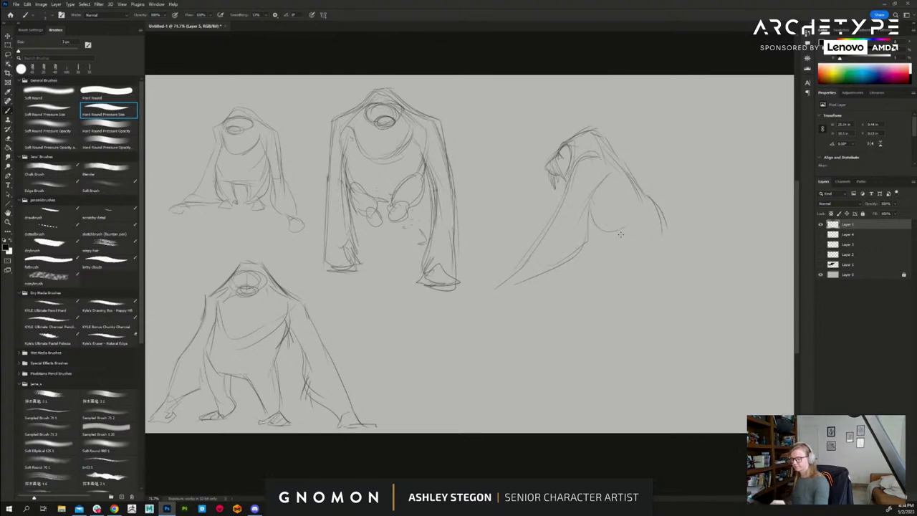
- Sketch the side-view figure's belly, rump, short bent legs and feet
left_click_drag(621, 231, 634, 223)
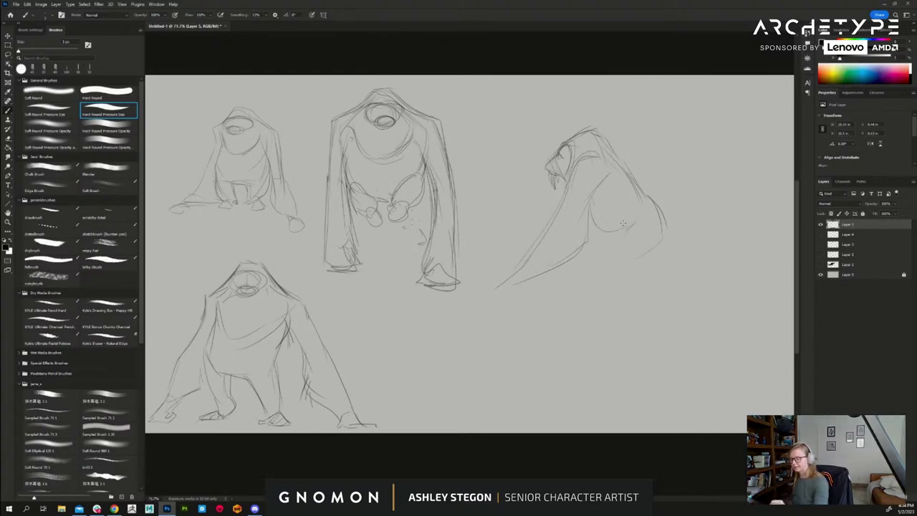
left_click_drag(622, 268, 633, 222)
left_click_drag(644, 258, 628, 286)
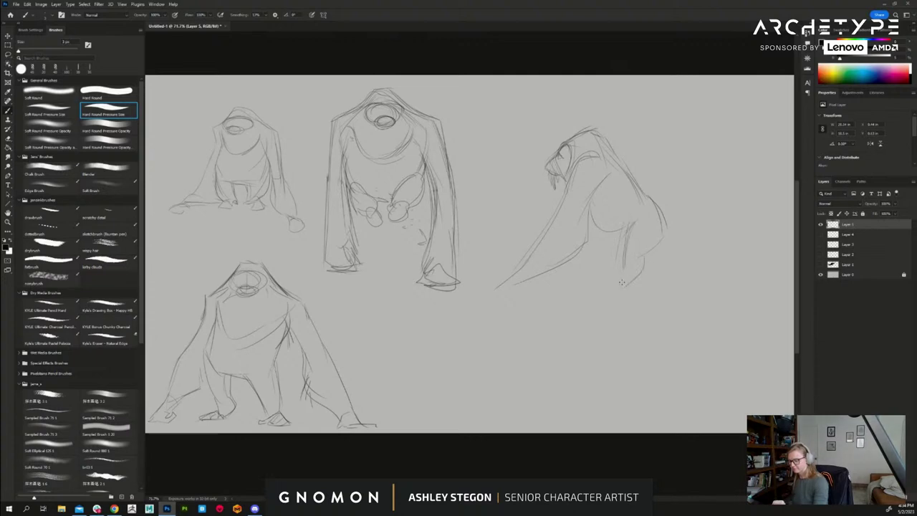
mouse_move(622, 247)
left_mouse_down()
mouse_move(628, 285)
mouse_move(606, 291)
mouse_move(629, 289)
mouse_move(596, 293)
left_mouse_up()
left_click_drag(587, 207, 627, 248)
mouse_move(667, 215)
left_mouse_down()
mouse_move(674, 240)
mouse_move(657, 269)
left_mouse_up()
mouse_move(666, 253)
left_mouse_down()
mouse_move(665, 280)
mouse_move(646, 282)
left_mouse_up()
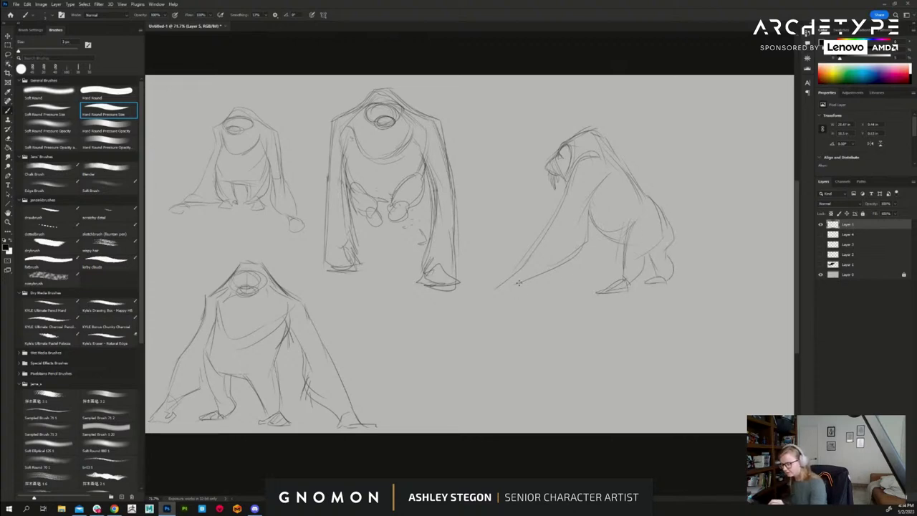
- Draw a flat hand at the end of the side-view figure's arm and reinforce its back and thigh contours
mouse_move(519, 276)
left_mouse_down()
mouse_move(498, 285)
mouse_move(512, 288)
left_mouse_up()
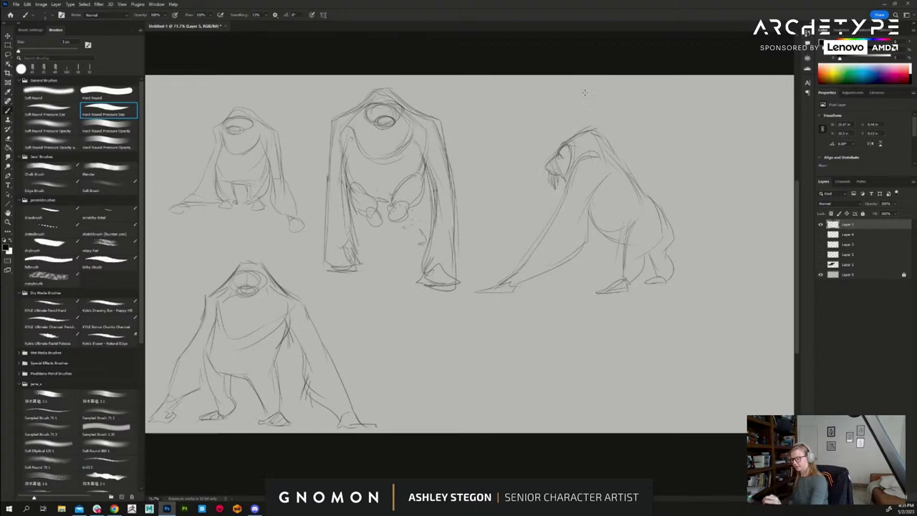
mouse_move(592, 129)
left_mouse_down()
mouse_move(672, 228)
mouse_move(665, 248)
left_mouse_up()
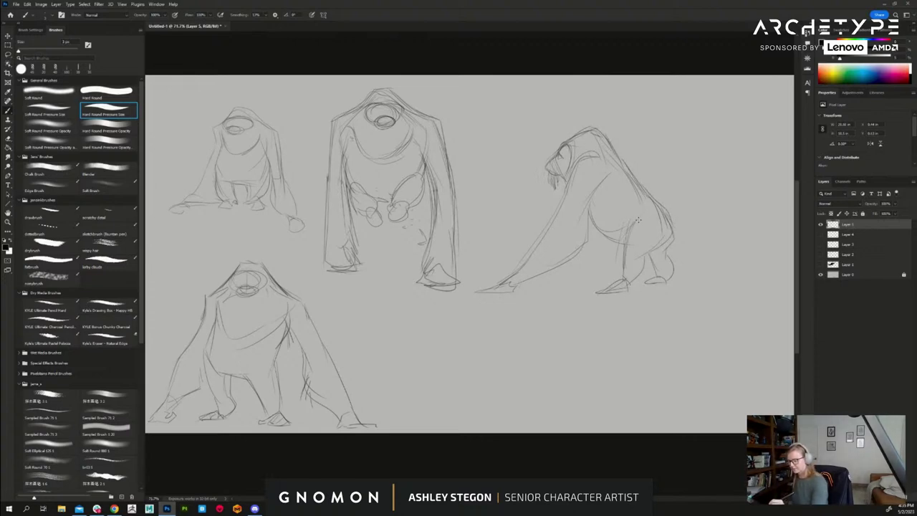
left_click_drag(639, 219, 640, 208)
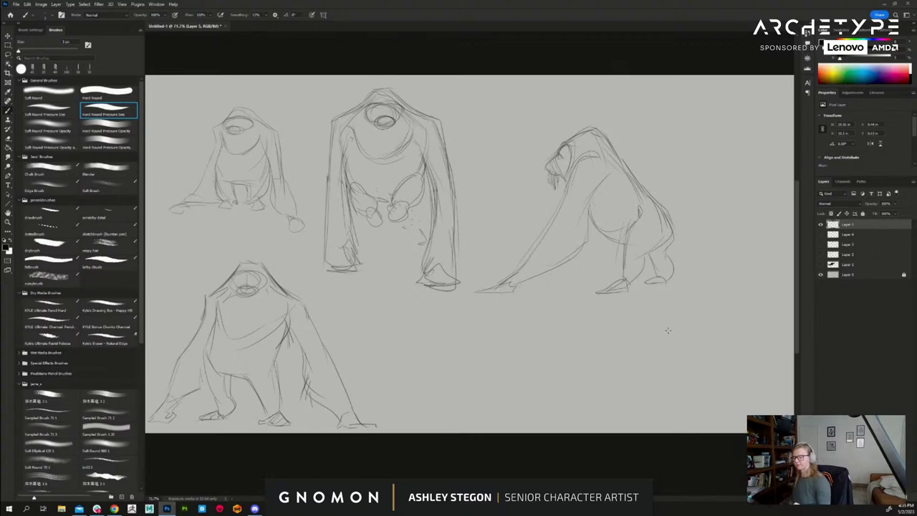
- Add hanging hair strokes under the side-view figure's forearm and elbow, and rework its neck, rear leg and feet
mouse_move(601, 230)
left_mouse_down()
mouse_move(594, 272)
mouse_move(532, 289)
mouse_move(538, 281)
left_mouse_up()
left_click_drag(578, 263, 573, 250)
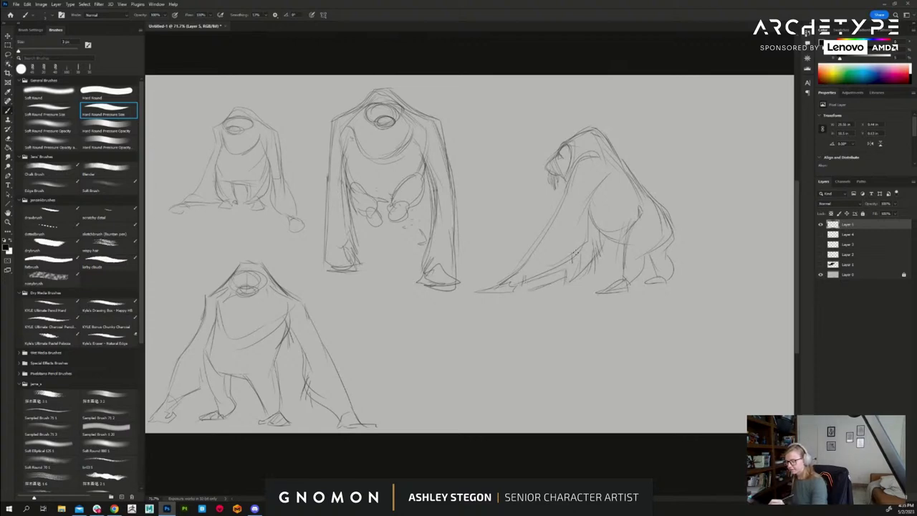
left_click_drag(568, 192, 598, 153)
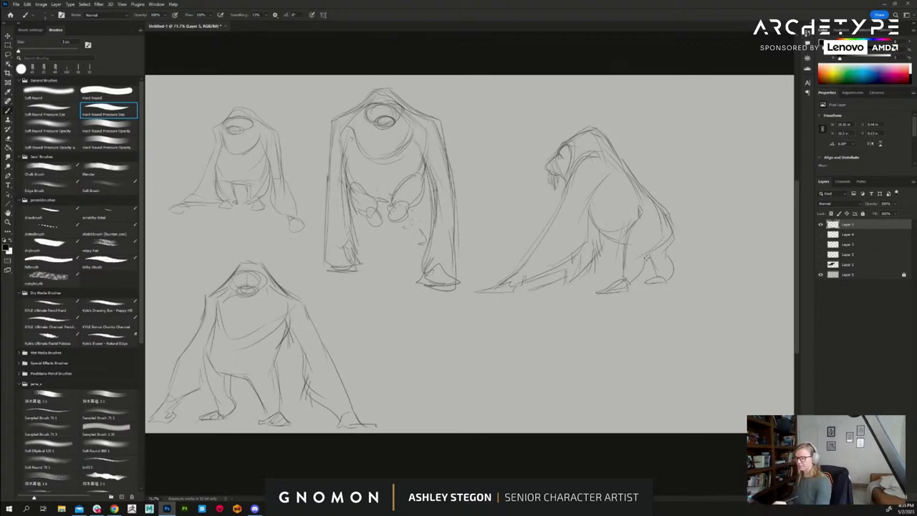
mouse_move(622, 282)
left_mouse_down()
mouse_move(643, 216)
mouse_move(627, 265)
mouse_move(638, 209)
mouse_move(620, 265)
mouse_move(640, 214)
mouse_move(679, 228)
mouse_move(661, 256)
mouse_move(674, 240)
mouse_move(673, 278)
mouse_move(648, 279)
left_mouse_up()
key("e")
key("b")
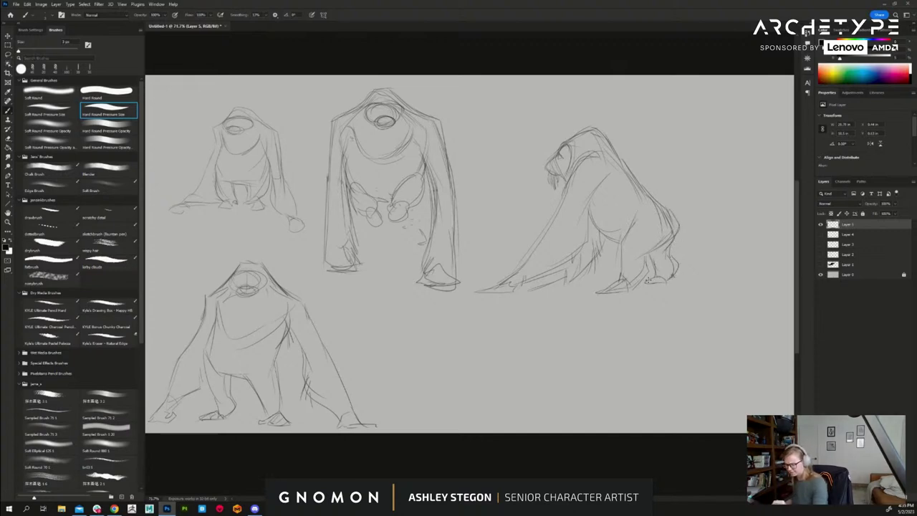
- Darken the upper contour of the side-view figure's reaching arm and the line of its front leg
scroll(582, 229, "down", 2)
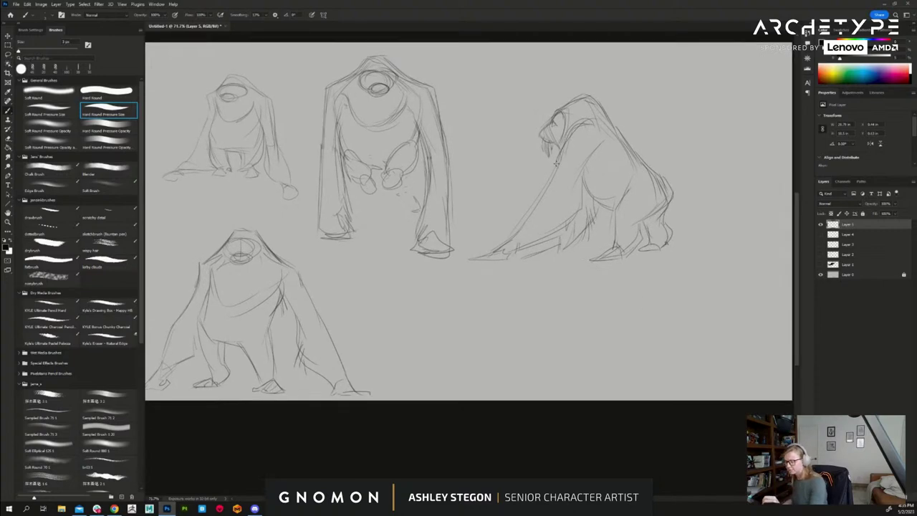
left_click_drag(556, 166, 523, 222)
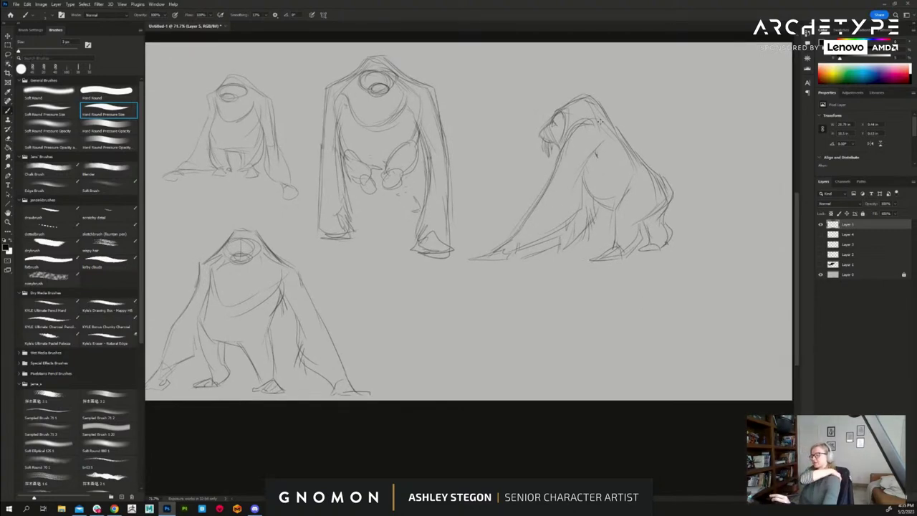
left_click_drag(617, 222, 613, 247)
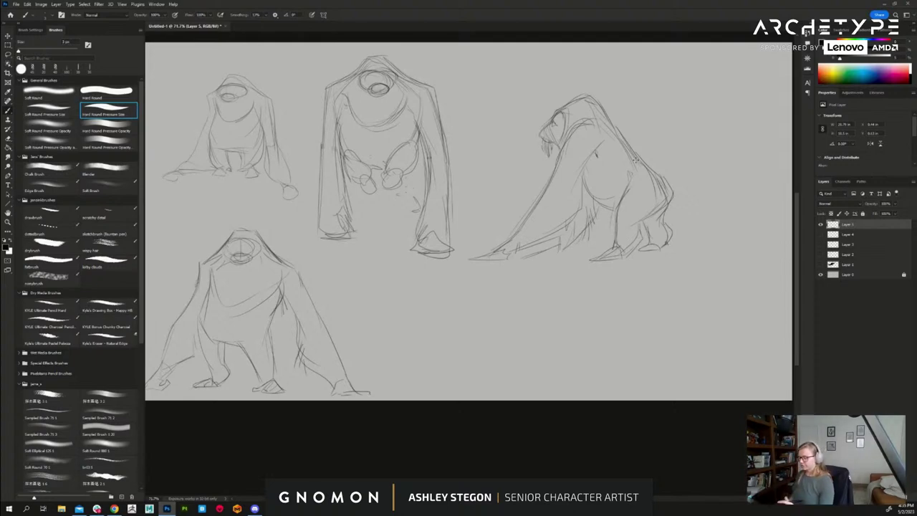
- Hide Layer 5 with the finished sketches and add a new layer for a fresh drawing
left_click_drag(596, 342, 627, 341)
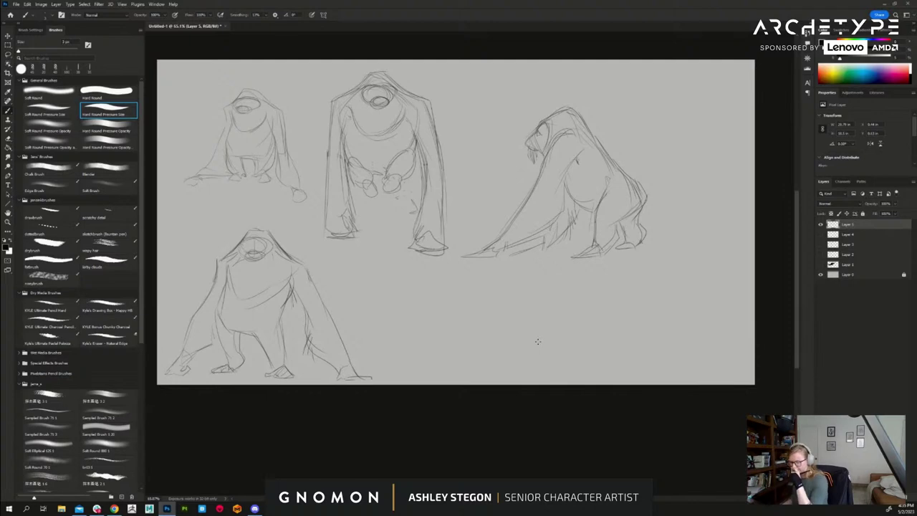
left_click(822, 225)
left_click(887, 497)
left_click_drag(435, 245, 538, 318)
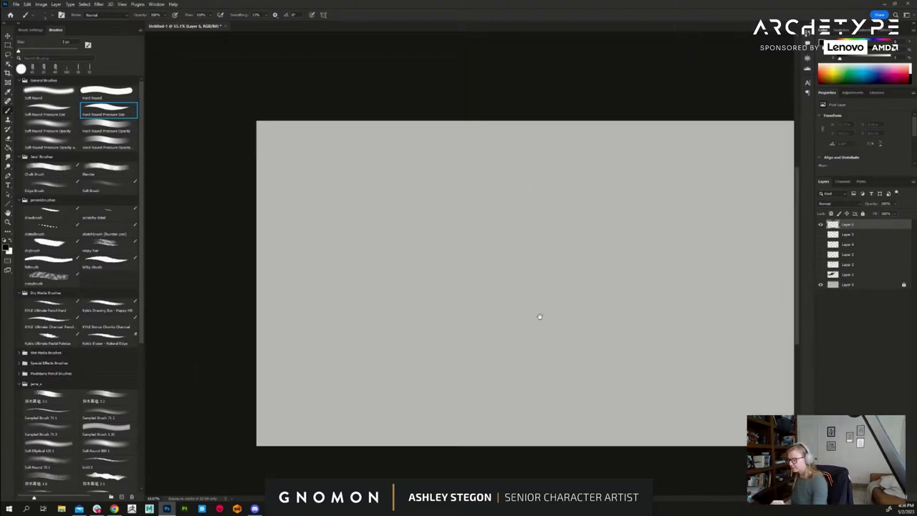
- Sketch a round head with face guidelines in the upper part of the empty canvas, and scale it down
mouse_move(360, 177)
left_mouse_down()
mouse_move(334, 182)
mouse_move(341, 174)
mouse_move(365, 186)
mouse_move(327, 193)
mouse_move(351, 210)
mouse_move(323, 191)
left_mouse_up()
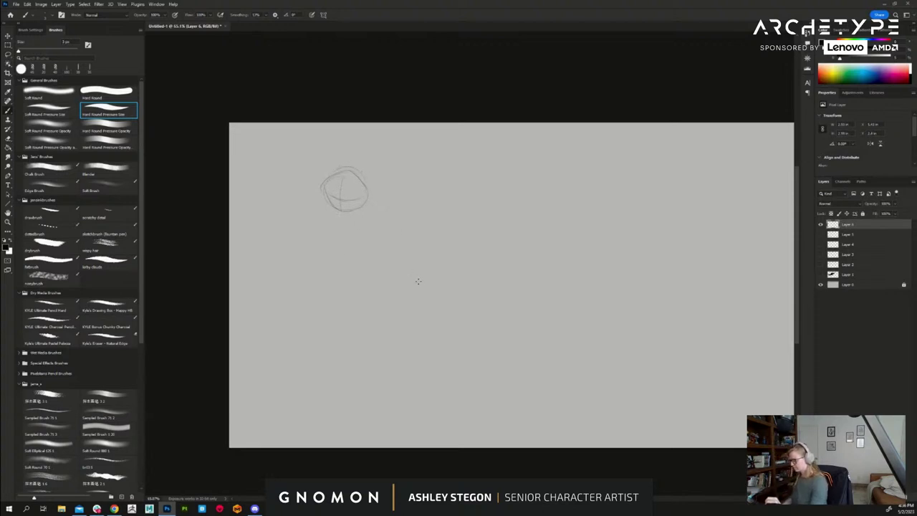
key("ctrl+t")
mouse_move(369, 211)
left_mouse_down()
mouse_move(351, 195)
mouse_move(425, 211)
left_mouse_up()
key("Return")
key("v")
key("b")
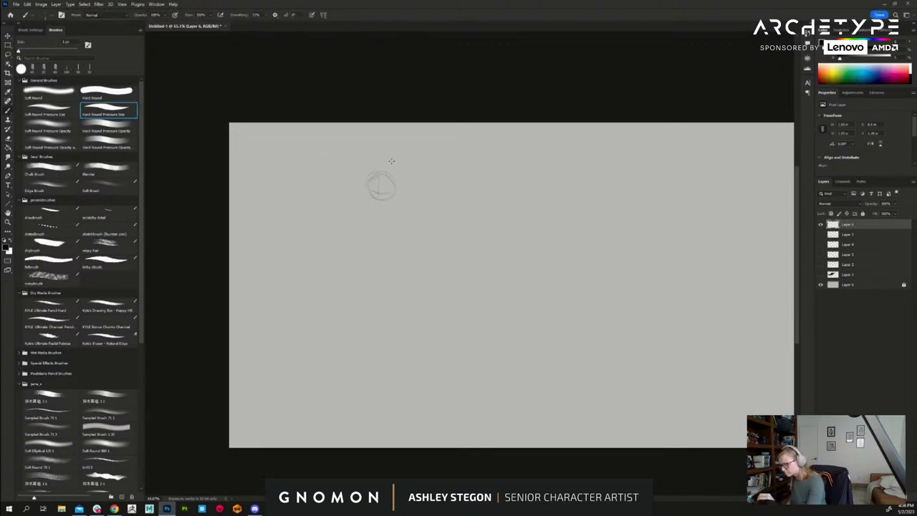
- Rough in a peaked back, bulky torso and one long arm stretched diagonally outward around the small head
mouse_move(395, 168)
left_mouse_down()
mouse_move(401, 185)
mouse_move(365, 180)
left_mouse_up()
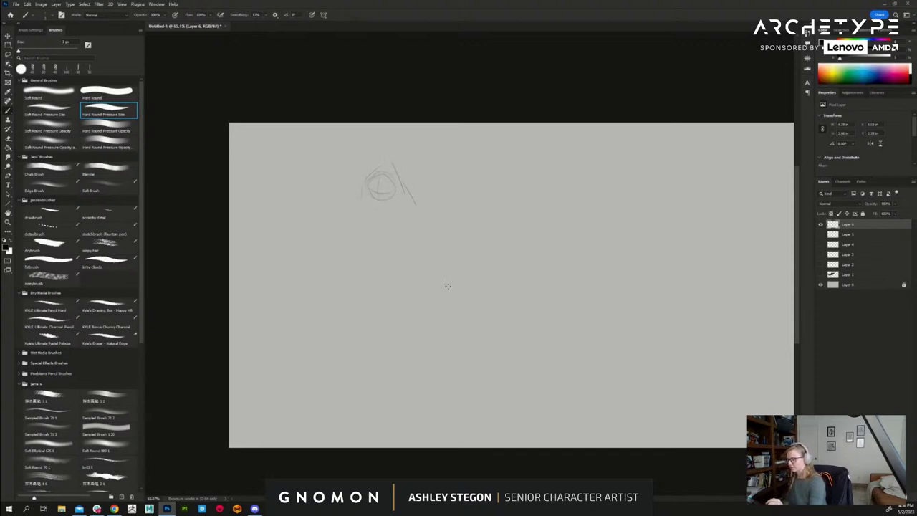
left_click_drag(407, 190, 426, 217)
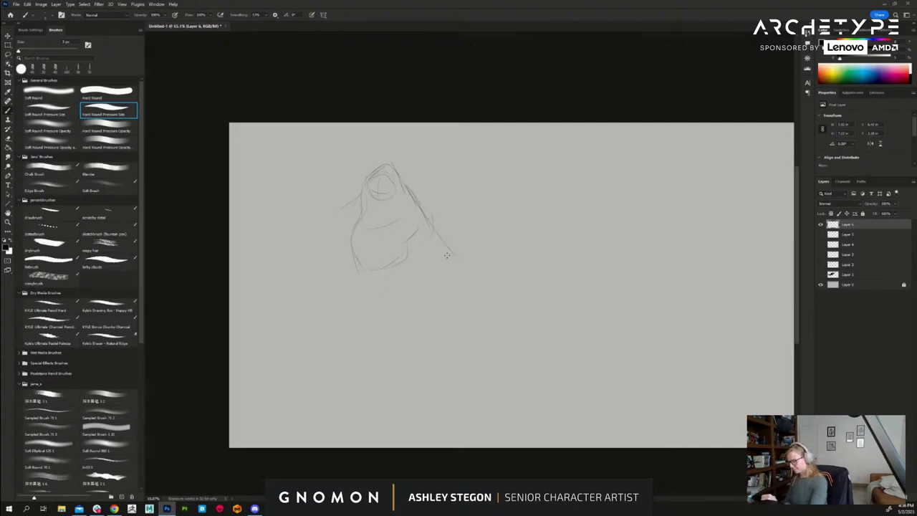
mouse_move(461, 269)
left_mouse_down()
mouse_move(481, 301)
mouse_move(473, 307)
left_mouse_up()
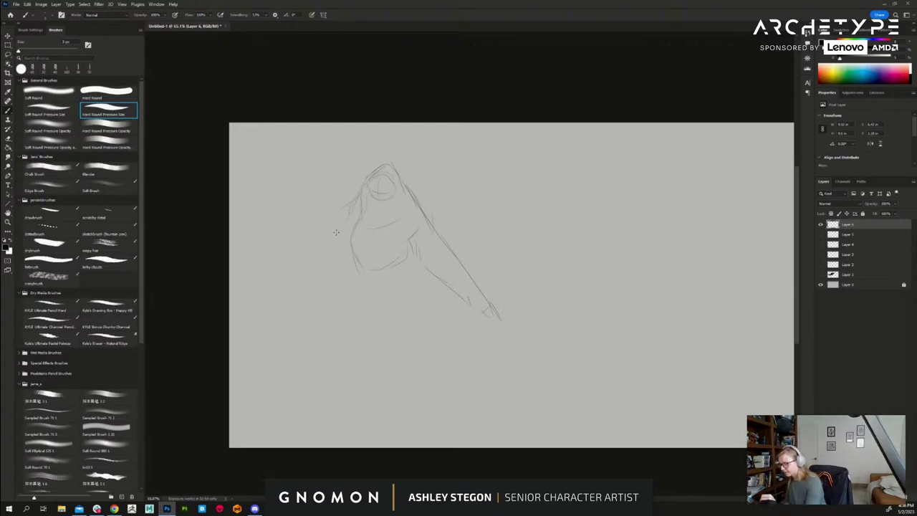
- Sketch the new figure's other arm bent at the elbow, and add its short legs and feet below the belly
mouse_move(353, 207)
left_mouse_down()
mouse_move(319, 244)
mouse_move(329, 233)
mouse_move(326, 280)
left_mouse_up()
mouse_move(321, 242)
left_mouse_down()
mouse_move(326, 289)
mouse_move(347, 286)
mouse_move(355, 254)
mouse_move(359, 290)
mouse_move(390, 276)
left_mouse_up()
mouse_move(416, 240)
left_mouse_down()
mouse_move(403, 289)
mouse_move(380, 275)
mouse_move(395, 296)
left_mouse_up()
mouse_move(409, 276)
left_mouse_down()
mouse_move(388, 298)
mouse_move(356, 267)
mouse_move(377, 290)
mouse_move(393, 272)
mouse_move(371, 296)
mouse_move(353, 298)
mouse_move(404, 299)
left_mouse_up()
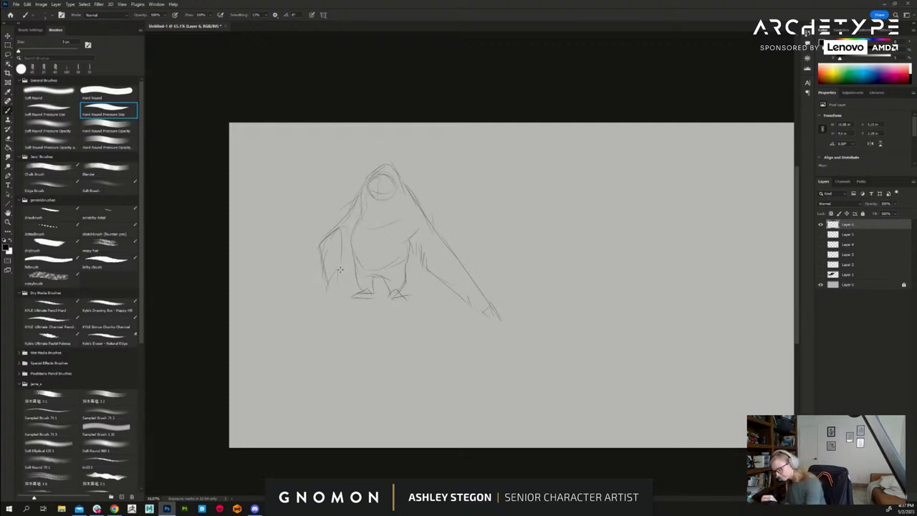
- Draw the hand of the bent arm and darken the contour over the head and down the shoulder
mouse_move(337, 280)
left_mouse_down()
mouse_move(343, 300)
mouse_move(328, 295)
mouse_move(329, 309)
left_mouse_up()
left_click_drag(326, 308, 345, 309)
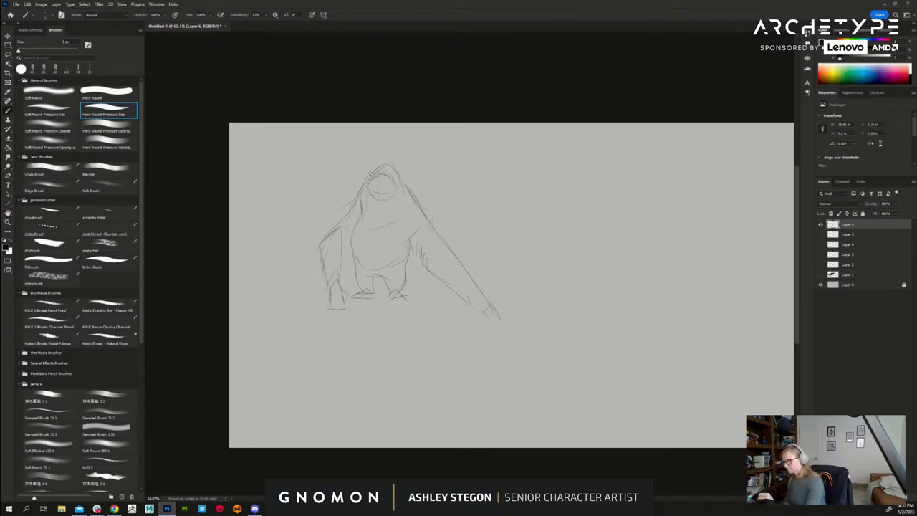
mouse_move(370, 172)
left_mouse_down()
mouse_move(399, 172)
mouse_move(388, 163)
mouse_move(417, 203)
mouse_move(396, 164)
mouse_move(439, 214)
left_mouse_up()
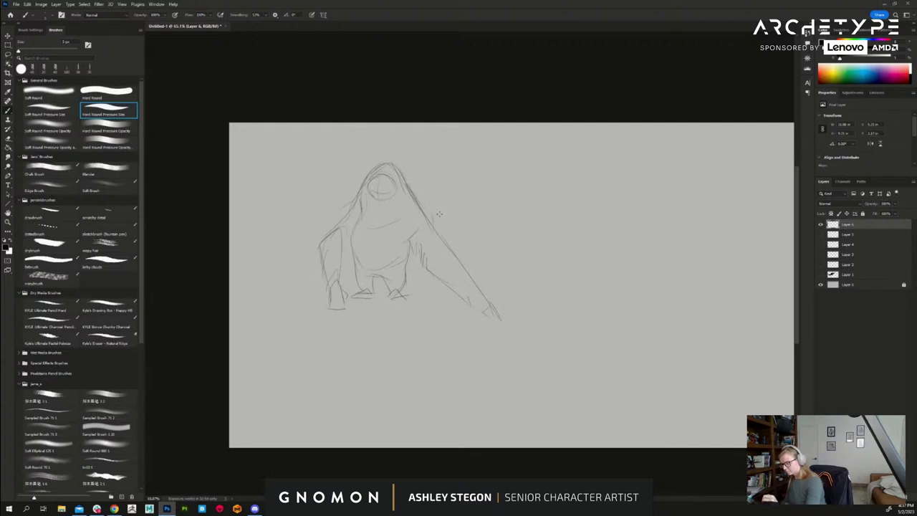
- Mark the peaked head with a small arrow and place a duplicate of the figure beside the original
left_click_drag(418, 150, 410, 163)
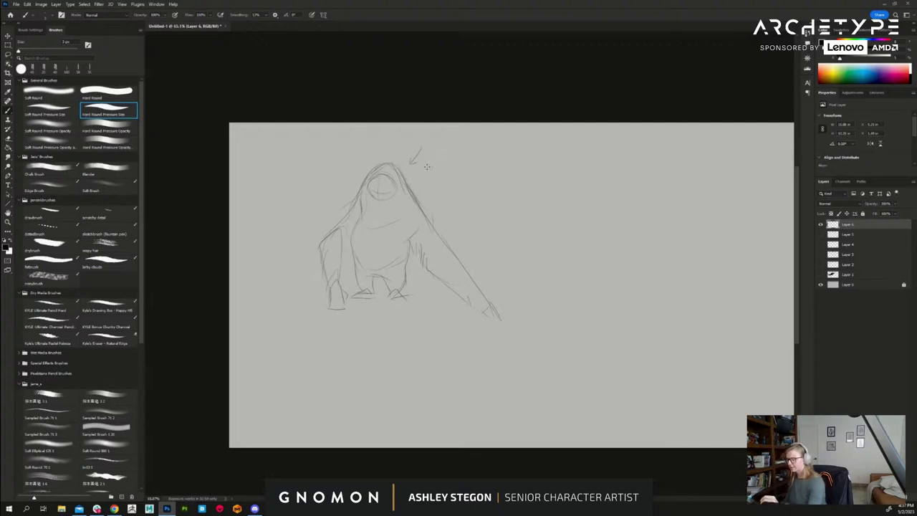
key("v")
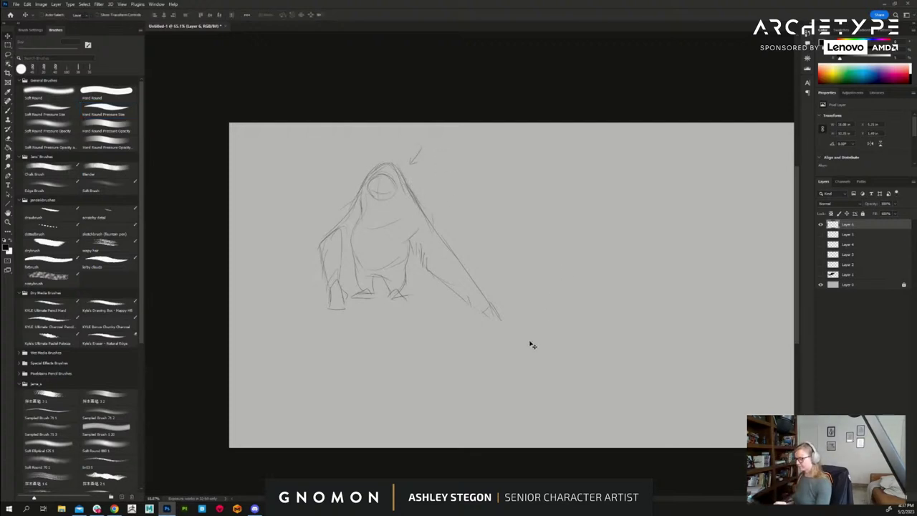
mouse_move(504, 327)
left_mouse_down()
mouse_move(448, 313)
mouse_move(533, 299)
mouse_move(618, 301)
left_mouse_up()
- Erase the duplicate's peaked hood and round head, and draw a boxy head with face guidelines in their place
key("e")
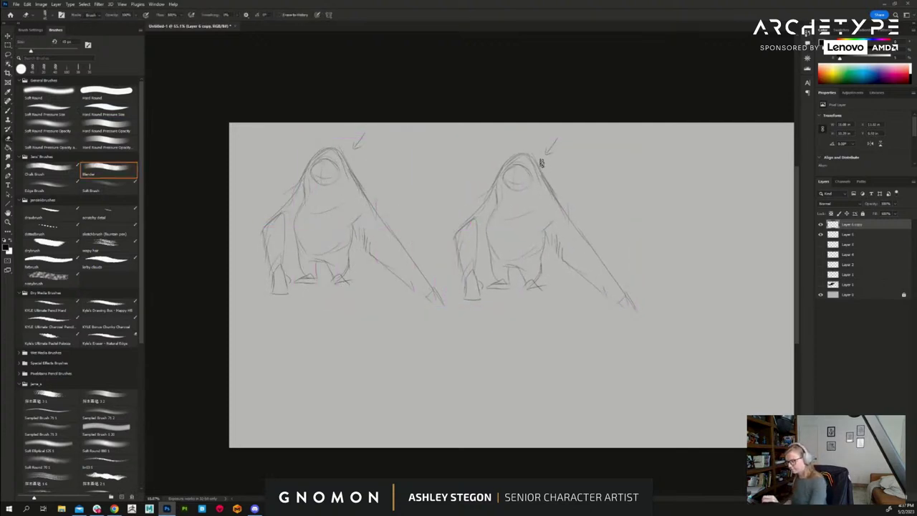
mouse_move(542, 179)
left_mouse_down()
mouse_move(537, 157)
mouse_move(512, 154)
mouse_move(503, 167)
mouse_move(543, 177)
mouse_move(519, 166)
mouse_move(529, 175)
left_mouse_up()
key("b")
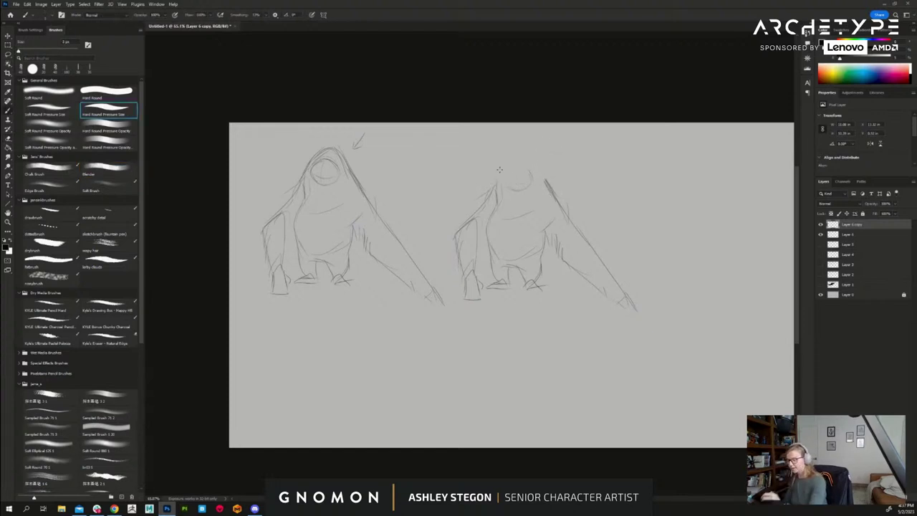
key("bracketleft")
mouse_move(505, 168)
left_mouse_down()
mouse_move(533, 168)
mouse_move(531, 187)
mouse_move(506, 173)
mouse_move(504, 183)
mouse_move(502, 174)
mouse_move(516, 188)
mouse_move(514, 175)
mouse_move(507, 188)
mouse_move(536, 172)
mouse_move(523, 167)
mouse_move(530, 160)
mouse_move(489, 189)
mouse_move(500, 161)
mouse_move(519, 162)
mouse_move(494, 174)
mouse_move(501, 158)
mouse_move(540, 159)
mouse_move(561, 197)
left_mouse_up()
mouse_move(534, 155)
left_mouse_down()
mouse_move(547, 186)
mouse_move(539, 158)
mouse_move(505, 159)
mouse_move(495, 182)
left_mouse_up()
left_click(108, 170)
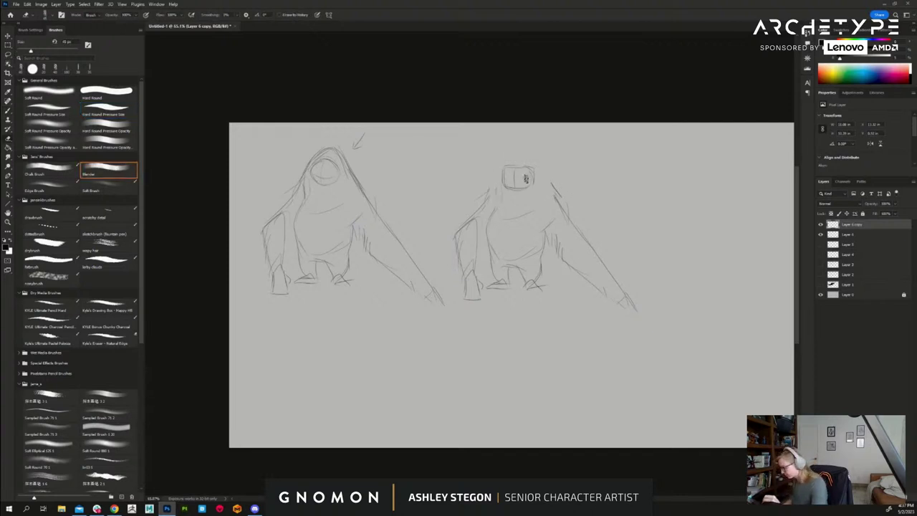
key("b")
key("bracketleft")
key("bracketleft")
key("bracketleft")
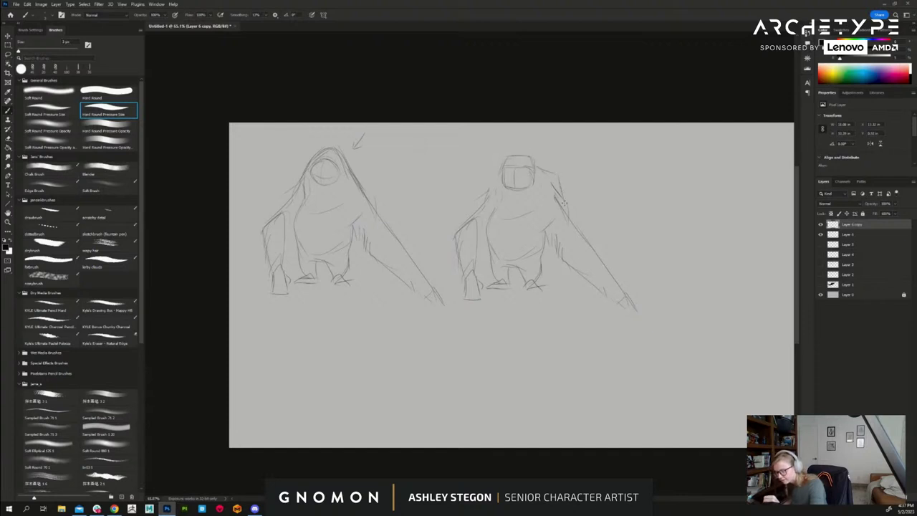
- Clean up the duplicate's old shoulder line and draw broad, squared shoulders sloping down into both arms
key("e")
mouse_move(553, 190)
left_mouse_down()
mouse_move(564, 213)
mouse_move(545, 229)
left_mouse_up()
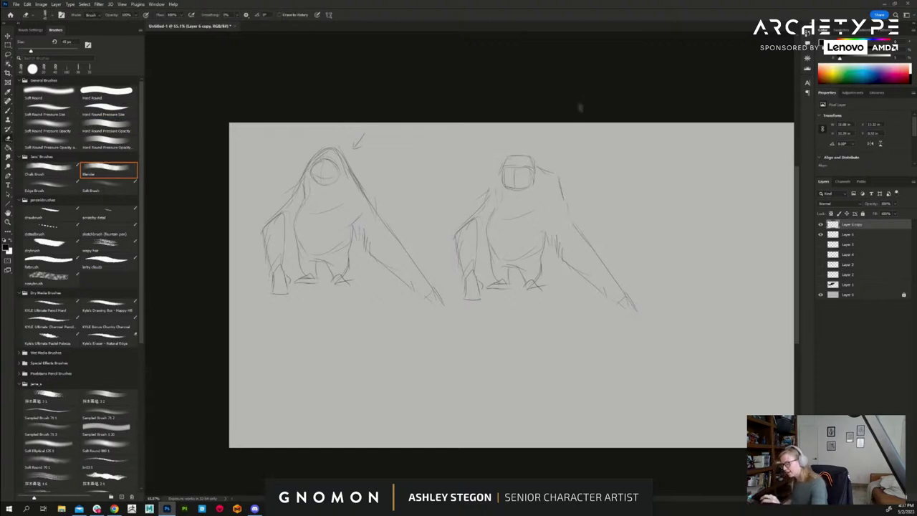
key("b")
left_click_drag(558, 174, 571, 212)
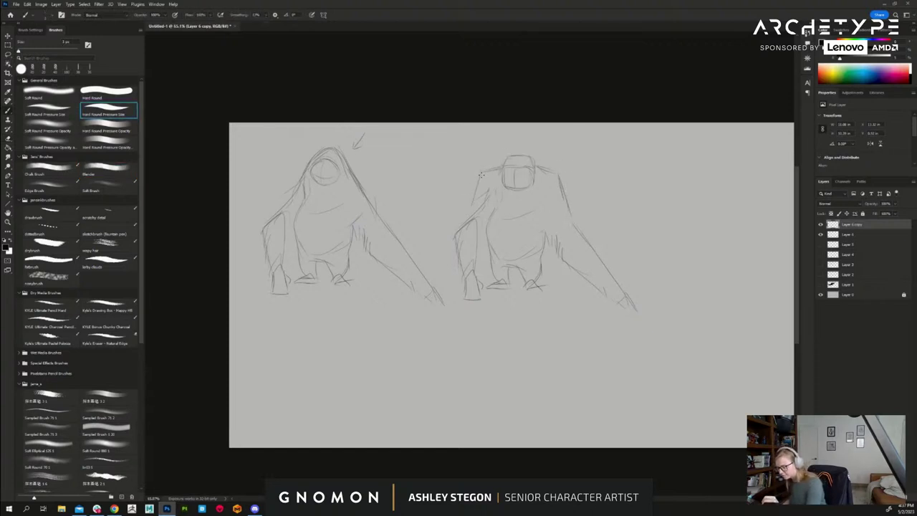
left_click_drag(482, 174, 465, 215)
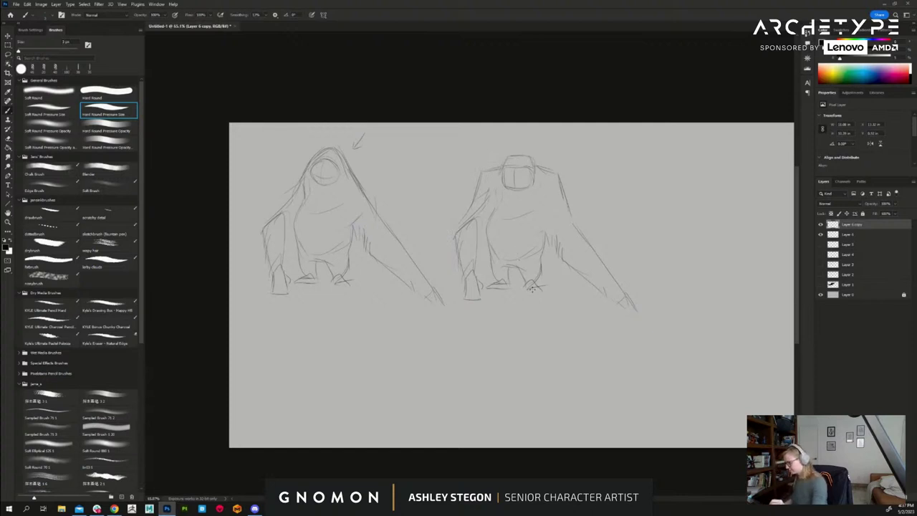
- Draw a wide curved chest shape below the boxy head and go over the sides of the torso
key("e")
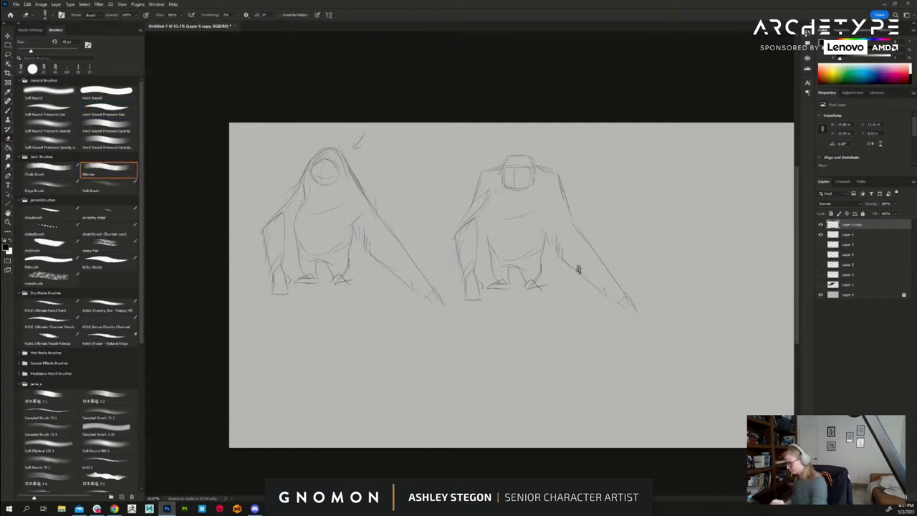
key("b")
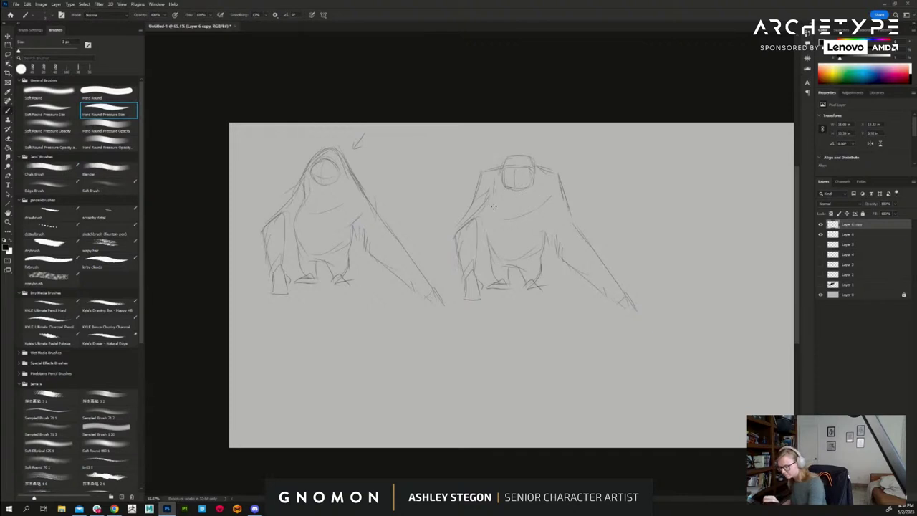
mouse_move(493, 206)
left_mouse_down()
mouse_move(515, 216)
mouse_move(540, 210)
mouse_move(508, 216)
mouse_move(542, 211)
mouse_move(548, 181)
left_mouse_up()
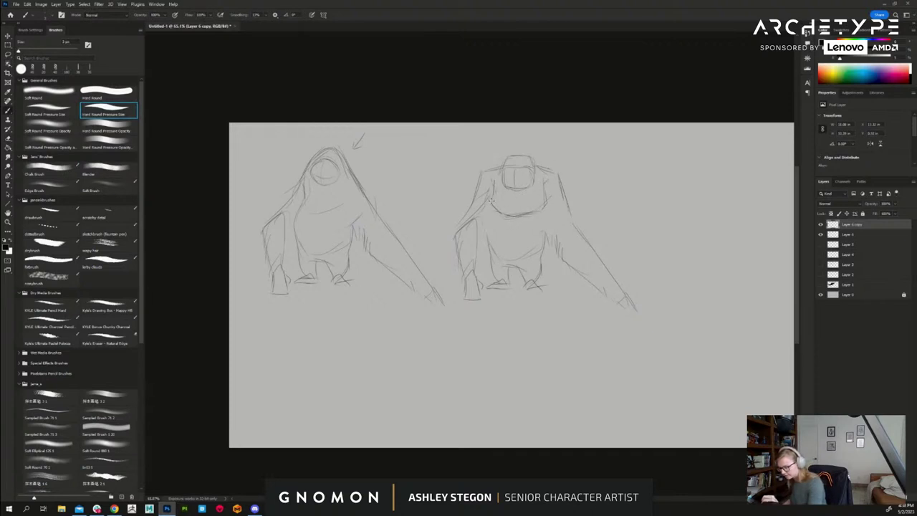
mouse_move(509, 214)
left_mouse_down()
mouse_move(546, 207)
mouse_move(546, 238)
left_mouse_up()
left_click_drag(487, 205, 491, 248)
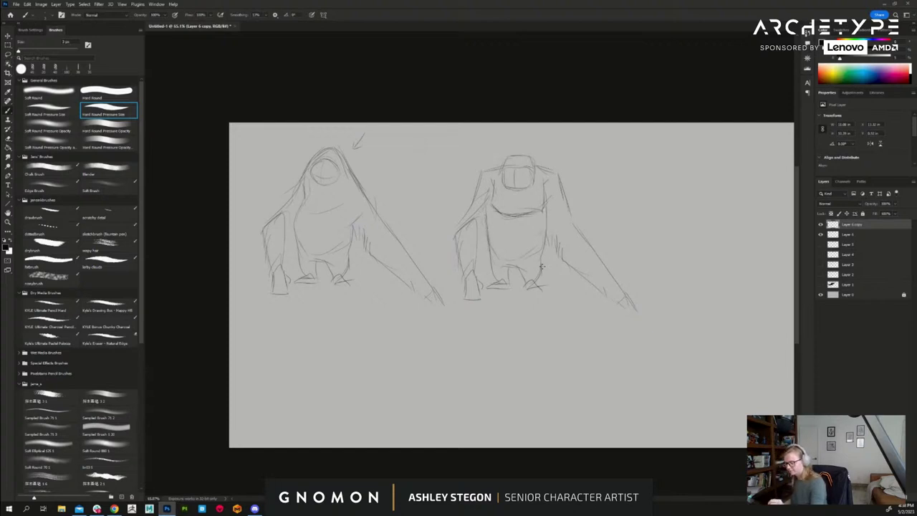
mouse_move(548, 222)
left_mouse_down()
mouse_move(544, 266)
mouse_move(521, 289)
mouse_move(492, 266)
mouse_move(503, 267)
left_mouse_up()
- Erase the duplicate's rounded belly and legs, and redraw the lower torso as a blocky trapezoid
key("e")
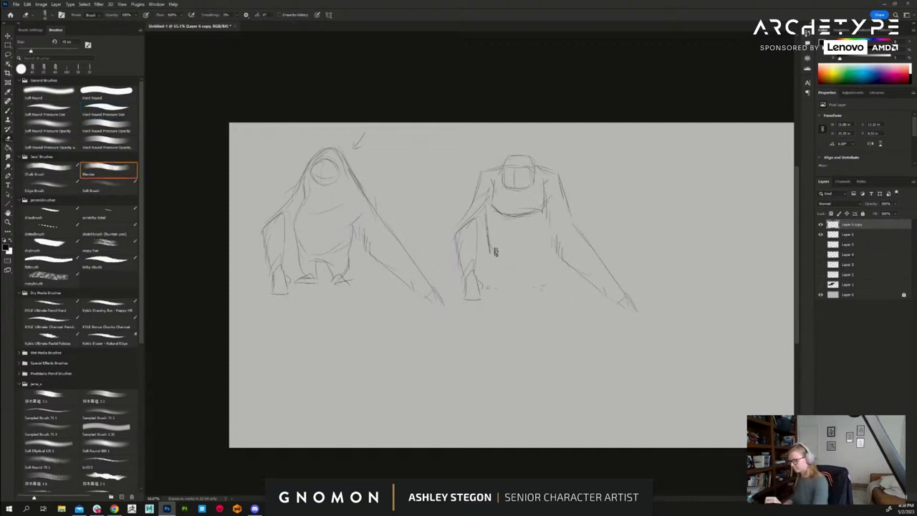
key("b")
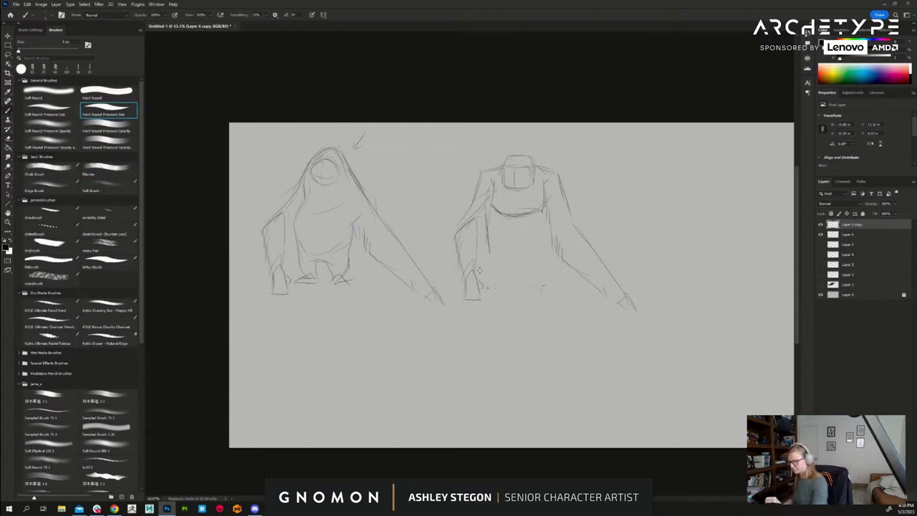
mouse_move(479, 269)
left_mouse_down()
mouse_move(542, 278)
mouse_move(533, 274)
mouse_move(556, 255)
mouse_move(558, 270)
mouse_move(541, 276)
mouse_move(553, 293)
mouse_move(553, 266)
left_mouse_up()
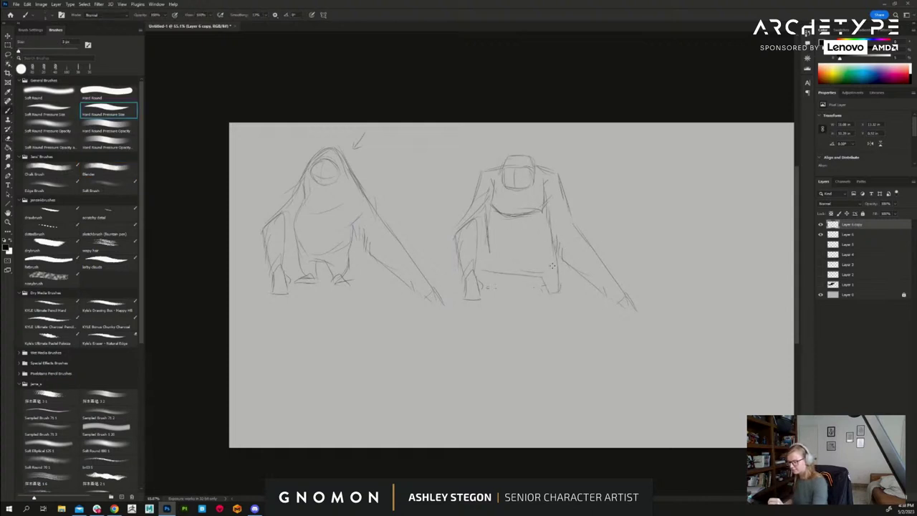
mouse_move(489, 214)
left_mouse_down()
mouse_move(483, 260)
mouse_move(493, 274)
mouse_move(523, 273)
left_mouse_up()
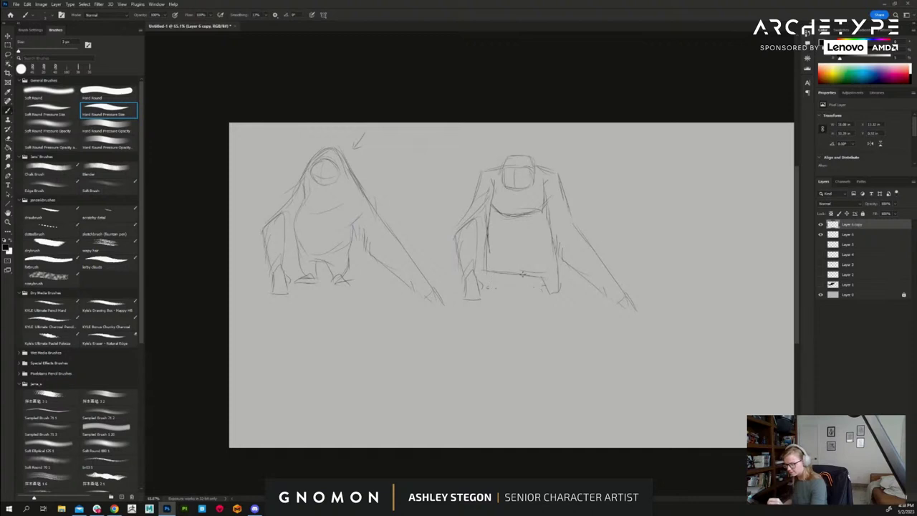
left_click_drag(550, 208, 553, 243)
- Add short legs with feet under the blocky torso and firm up the bent arm and its hand
mouse_move(500, 276)
left_mouse_down()
mouse_move(486, 256)
mouse_move(490, 290)
left_mouse_up()
mouse_move(542, 278)
left_mouse_down()
mouse_move(546, 293)
mouse_move(568, 301)
mouse_move(558, 301)
left_mouse_up()
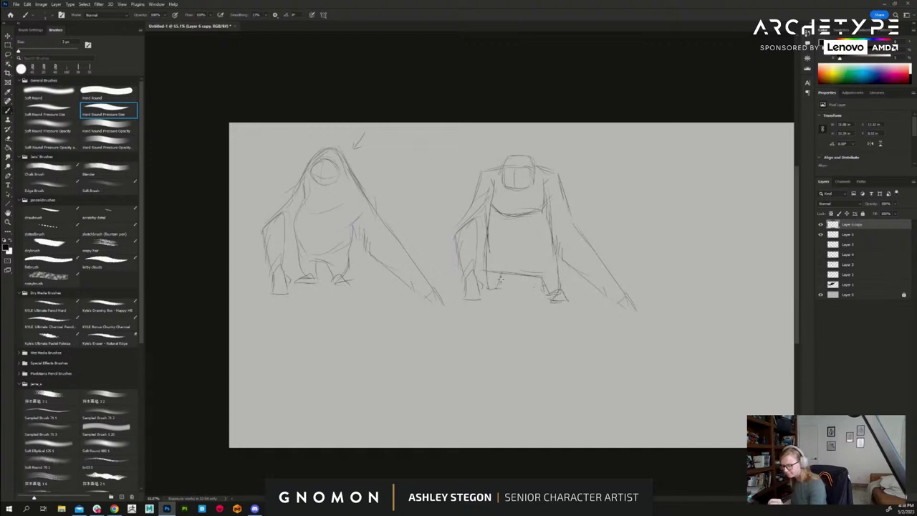
mouse_move(500, 287)
left_mouse_down()
mouse_move(479, 291)
mouse_move(464, 304)
mouse_move(462, 290)
mouse_move(483, 307)
left_mouse_up()
left_click_drag(476, 223, 479, 273)
- Sketch a flat trapezoid with a narrow upright rectangle below it as shape notes beside the blocky figure
mouse_move(613, 150)
left_mouse_down()
mouse_move(649, 150)
mouse_move(652, 171)
mouse_move(602, 173)
left_mouse_up()
mouse_move(602, 172)
left_mouse_down()
mouse_move(663, 171)
mouse_move(634, 185)
left_mouse_up()
mouse_move(634, 185)
left_mouse_down()
mouse_move(633, 222)
mouse_move(615, 227)
left_mouse_up()
left_click_drag(615, 227, 632, 223)
- Darken the outline of the blocky figure's outstretched arm, draw its angular hand, and reinforce the base of the other hand
left_click_drag(591, 249, 624, 294)
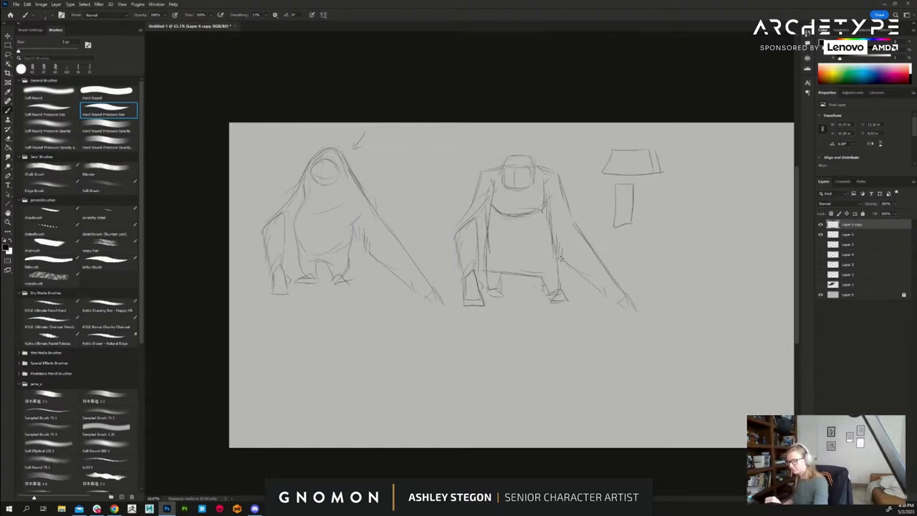
left_click_drag(558, 256, 608, 301)
mouse_move(628, 293)
left_mouse_down()
mouse_move(632, 319)
mouse_move(644, 321)
mouse_move(624, 321)
left_mouse_up()
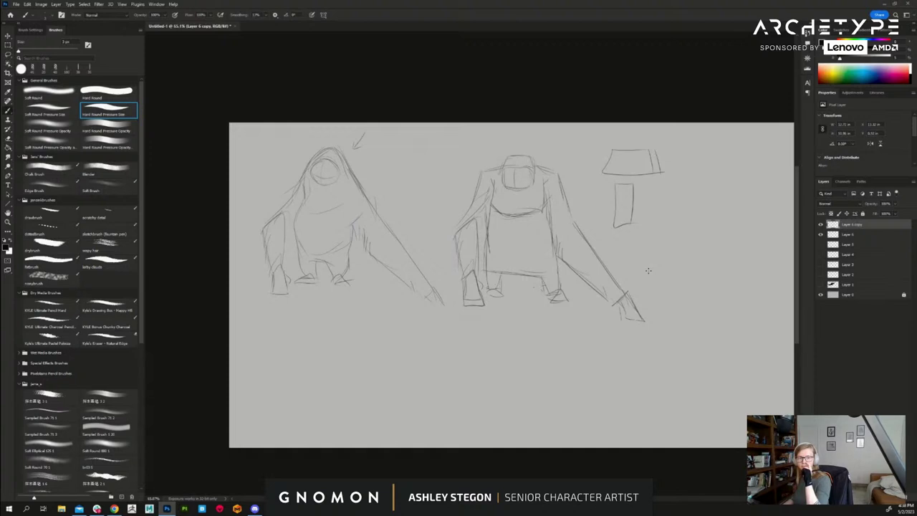
left_click_drag(621, 305, 623, 323)
left_click_drag(486, 304, 461, 305)
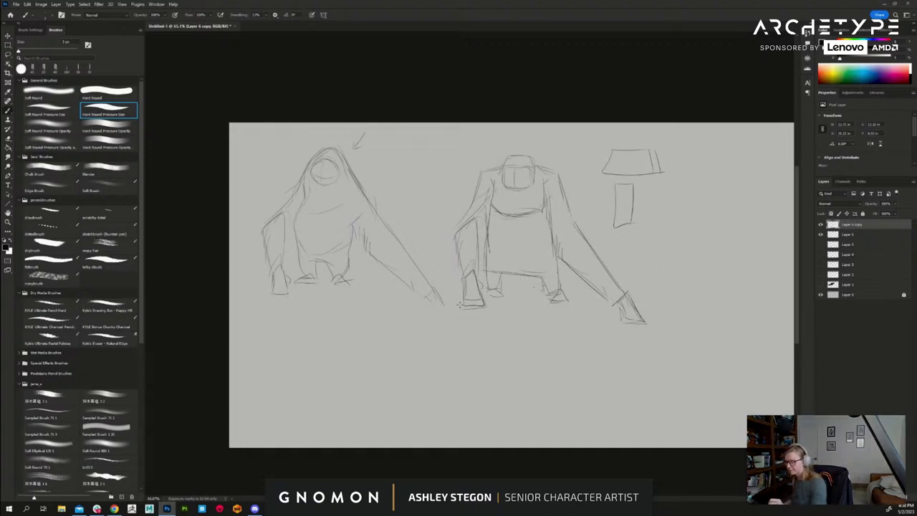
- Add the nose and mouth to the boxy head and strengthen the shoulder, torso and arm contours
mouse_move(481, 170)
left_mouse_down()
mouse_move(455, 232)
mouse_move(495, 170)
left_mouse_up()
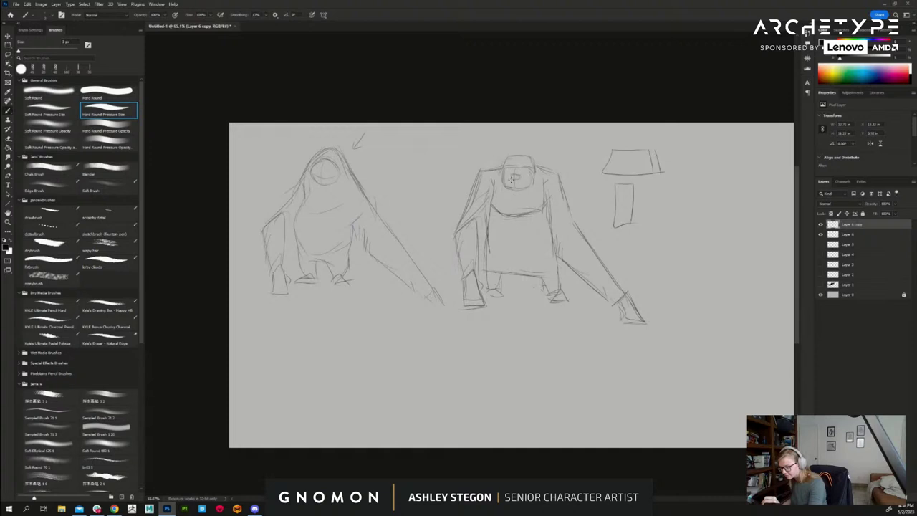
mouse_move(511, 180)
left_mouse_down()
mouse_move(521, 179)
mouse_move(506, 187)
mouse_move(525, 189)
left_mouse_up()
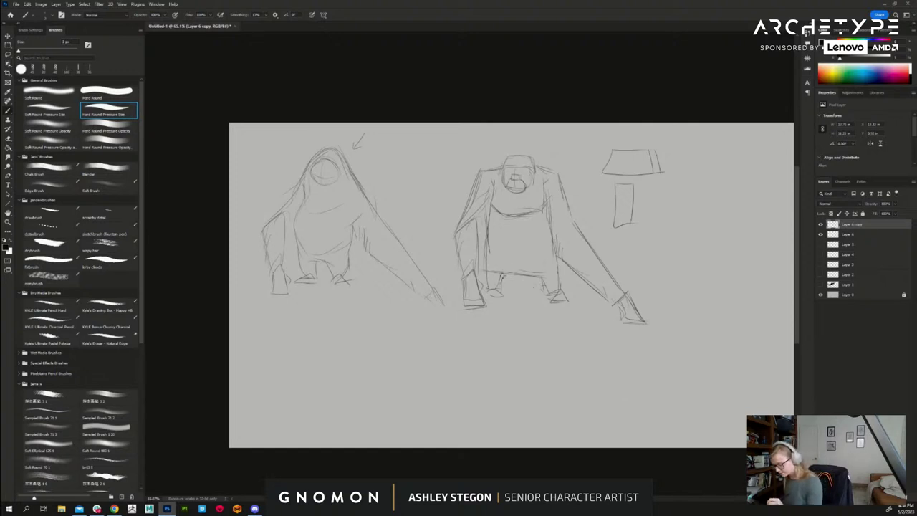
left_click_drag(549, 211, 553, 267)
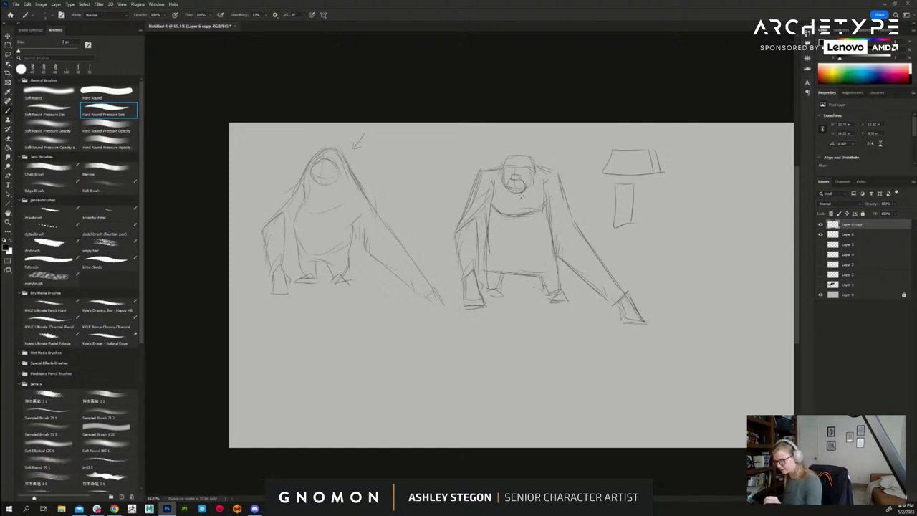
left_click_drag(493, 199, 478, 225)
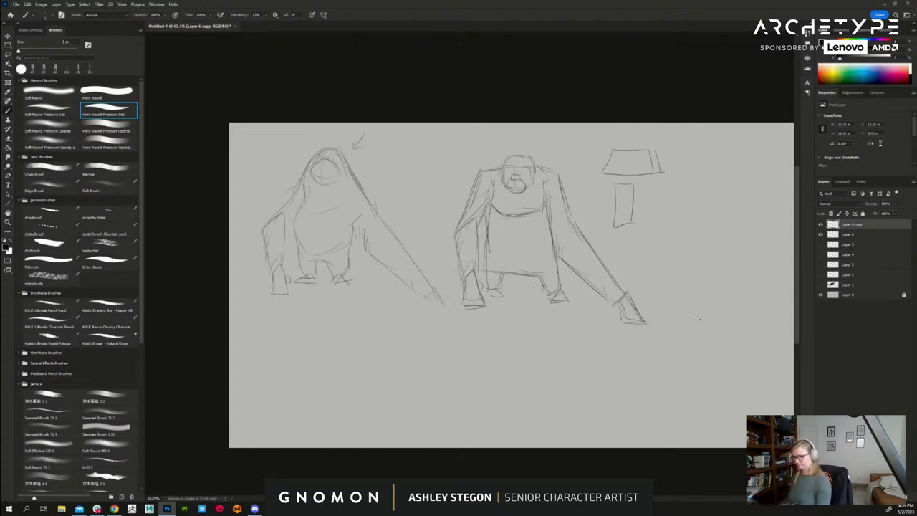
- Paste the ape skeleton photo, enlarge it, place it beside the sketches, and flip it horizontally
left_click_drag(651, 389, 598, 344)
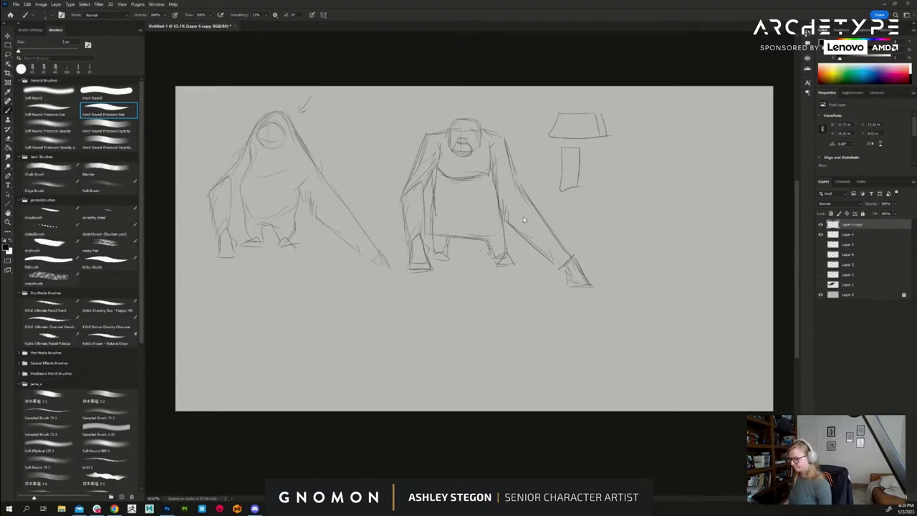
key("ctrl+v")
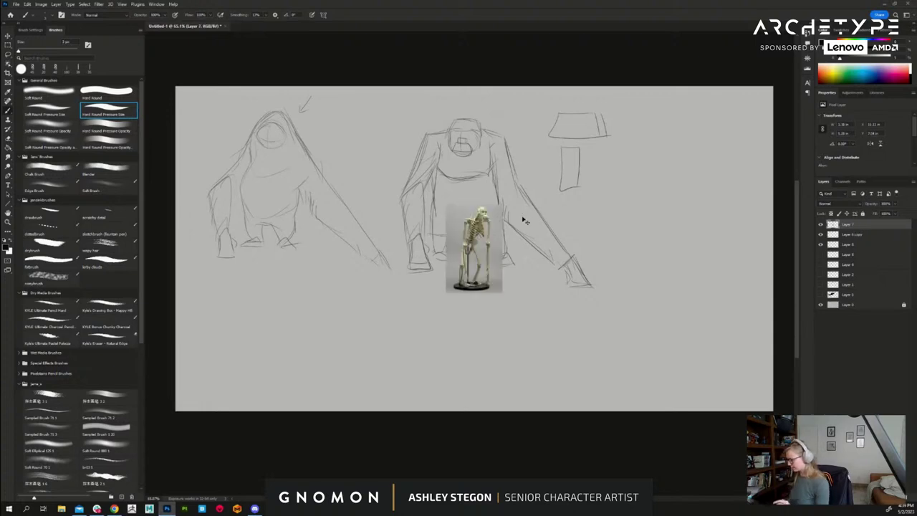
key("ctrl+t")
left_click_drag(503, 292, 572, 366)
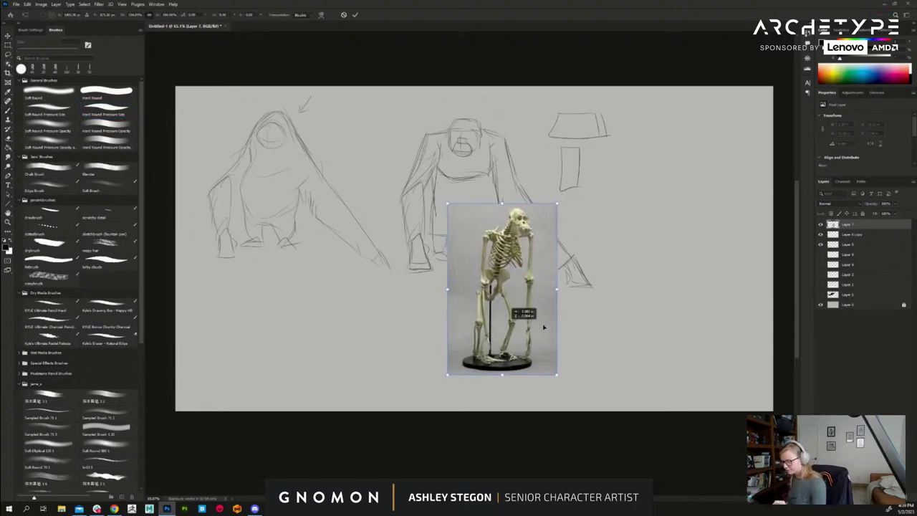
mouse_move(508, 297)
left_mouse_down()
mouse_move(668, 267)
mouse_move(671, 258)
left_mouse_up()
right_click(676, 265)
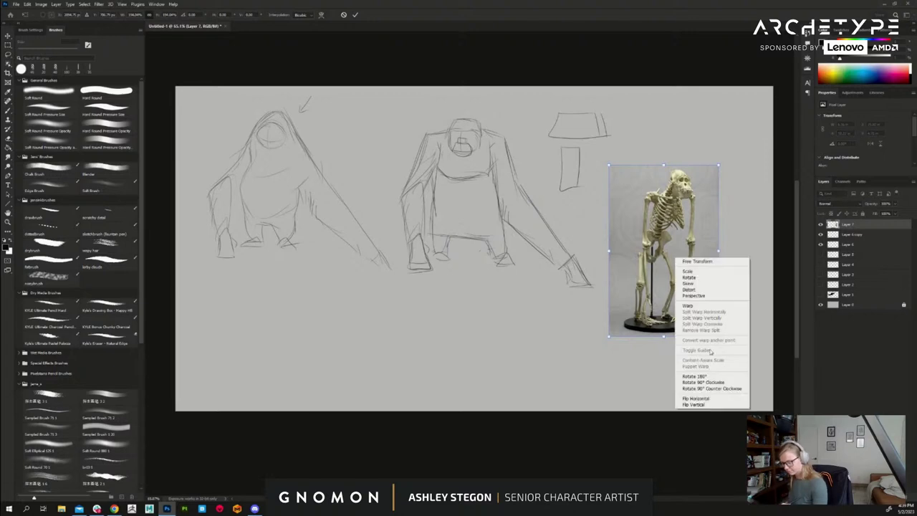
left_click(711, 402)
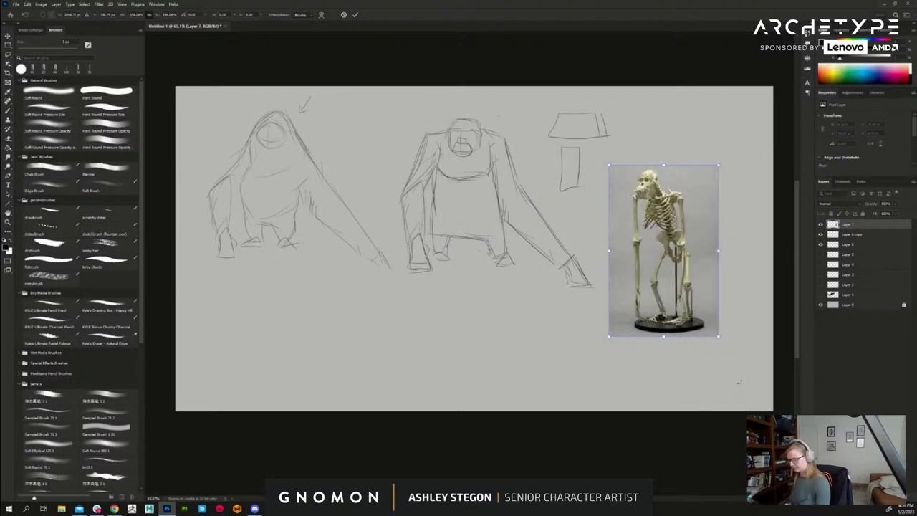
key("Return")
- Lower the skeleton photo layer's opacity and add a new layer above it for tracing
left_click_drag(876, 220, 872, 219)
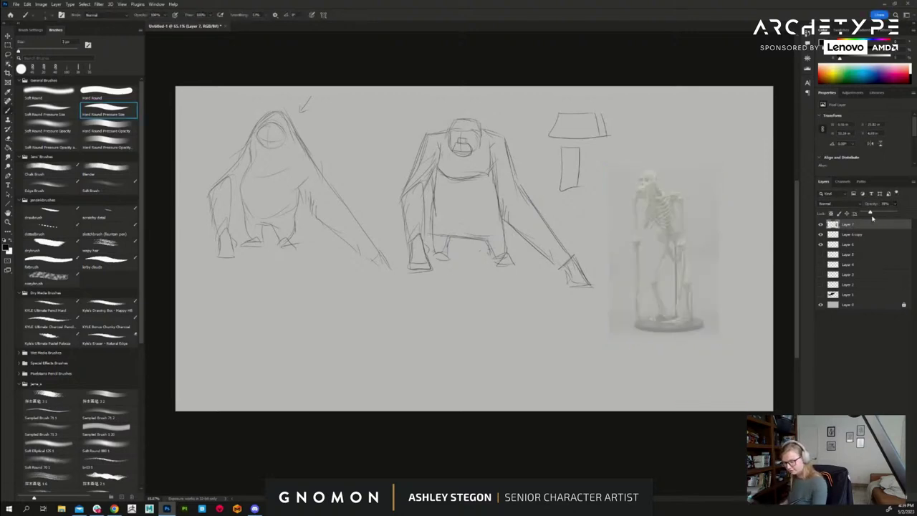
key("Return")
key("ctrl+shift+alt+n")
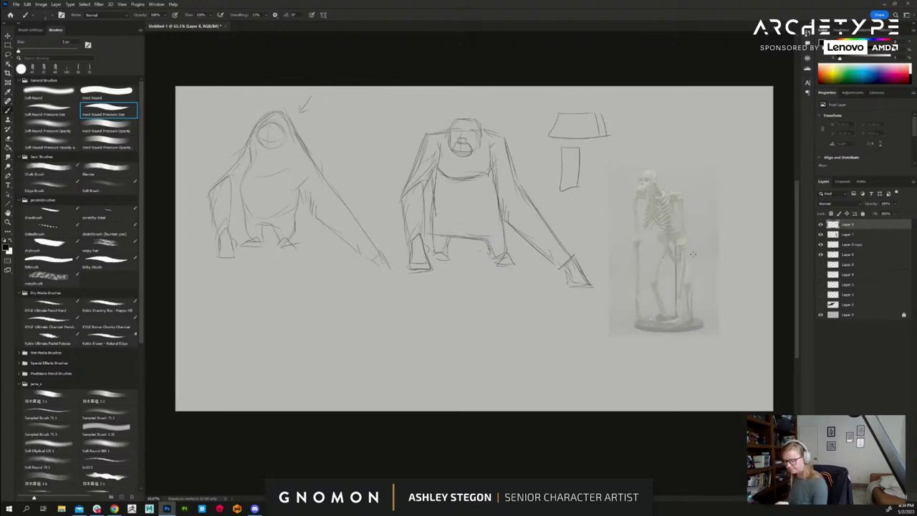
- Outline a blocky head with brow, eye and muzzle shapes over the faded skeleton's skull
left_click_drag(689, 230, 724, 251)
left_click_drag(680, 284, 580, 285)
mouse_move(420, 123)
left_mouse_down()
mouse_move(439, 120)
mouse_move(438, 129)
mouse_move(406, 153)
left_mouse_up()
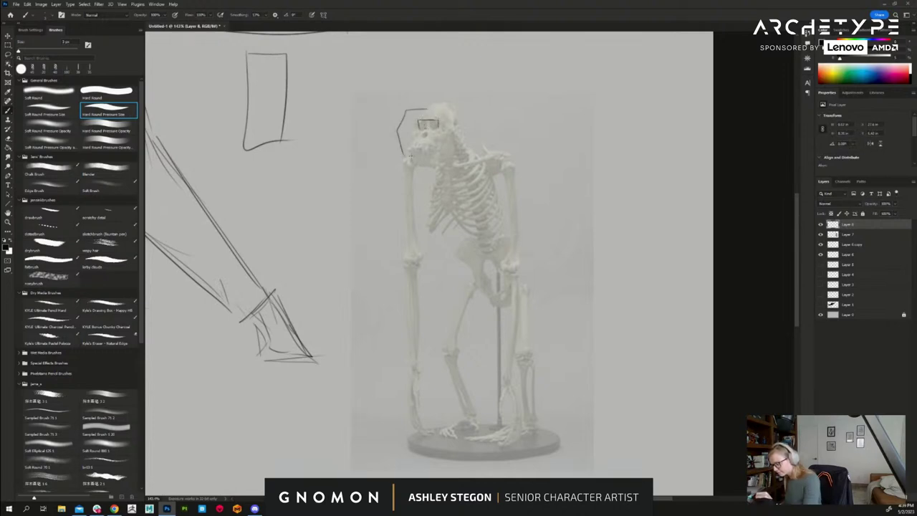
left_click_drag(436, 107, 467, 136)
mouse_move(434, 166)
left_mouse_down()
mouse_move(453, 163)
mouse_move(468, 132)
mouse_move(408, 148)
mouse_move(441, 149)
mouse_move(439, 162)
left_mouse_up()
mouse_move(408, 148)
left_mouse_down()
mouse_move(414, 169)
mouse_move(433, 168)
left_mouse_up()
- Finish the head outline over the skull and trace angular contours for the chest, near shoulder and bulky near arm
mouse_move(411, 109)
left_mouse_down()
mouse_move(432, 93)
mouse_move(463, 96)
mouse_move(528, 140)
mouse_move(532, 190)
left_mouse_up()
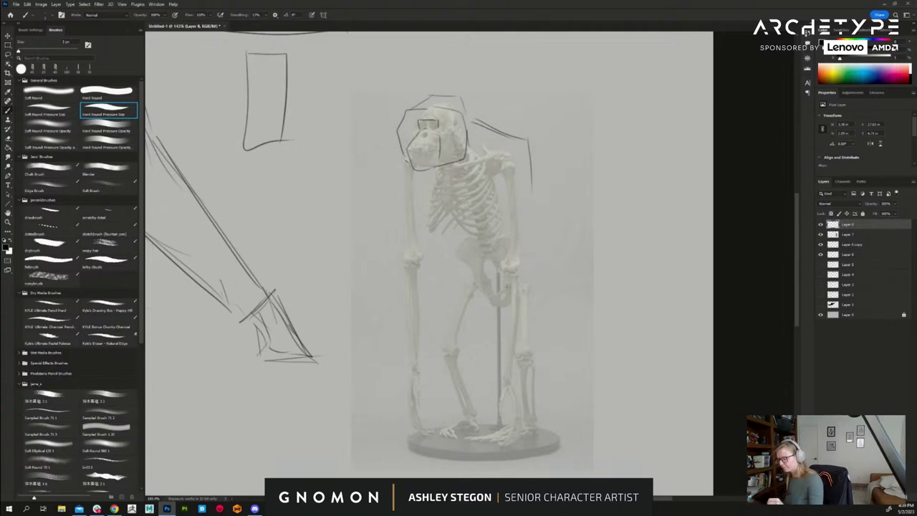
mouse_move(411, 173)
left_mouse_down()
mouse_move(409, 182)
mouse_move(440, 211)
mouse_move(480, 209)
mouse_move(495, 172)
mouse_move(499, 253)
left_mouse_up()
mouse_move(530, 170)
left_mouse_down()
mouse_move(532, 259)
mouse_move(564, 294)
mouse_move(529, 381)
left_mouse_up()
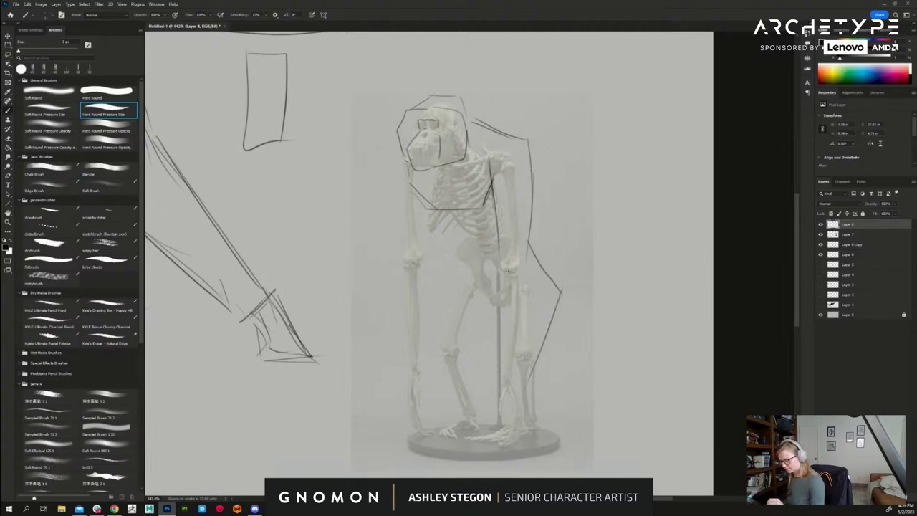
mouse_move(498, 230)
left_mouse_down()
mouse_move(496, 393)
mouse_move(514, 394)
left_mouse_up()
left_click_drag(514, 386, 525, 395)
left_click_drag(540, 275, 561, 309)
left_click_drag(532, 246, 553, 280)
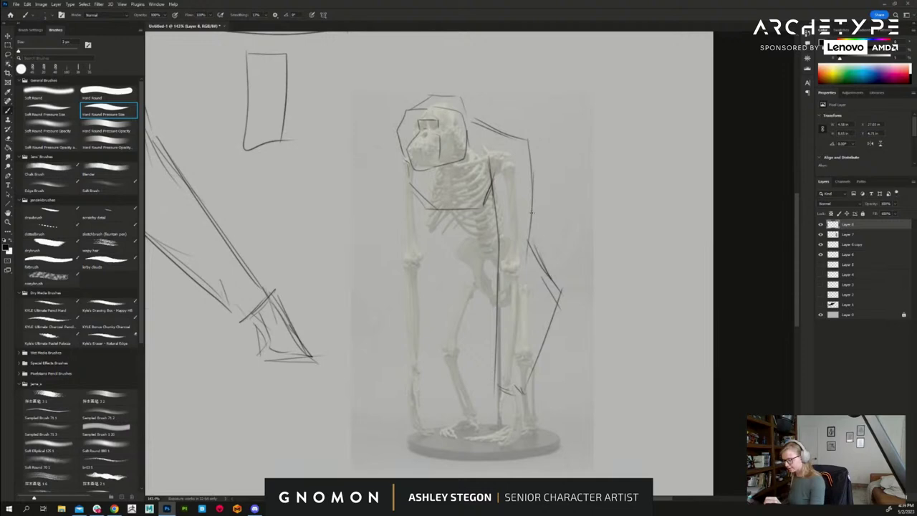
- Outline the far arm with its wide forearm, the narrow waist and the bent legs over the faded skeleton
mouse_move(395, 136)
left_mouse_down()
mouse_move(390, 205)
mouse_move(400, 252)
left_mouse_up()
mouse_move(423, 203)
left_mouse_down()
mouse_move(448, 274)
mouse_move(420, 365)
left_mouse_up()
mouse_move(400, 252)
left_mouse_down()
mouse_move(404, 381)
mouse_move(415, 379)
left_mouse_up()
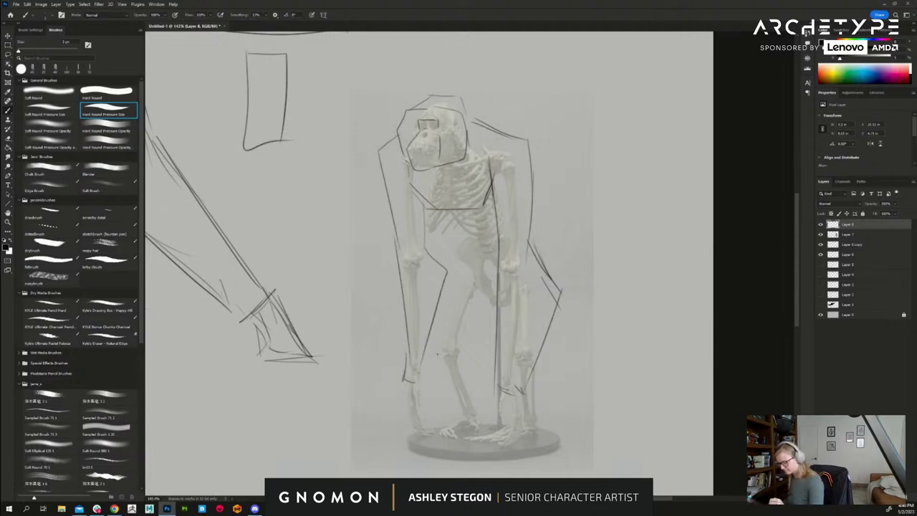
mouse_move(428, 208)
left_mouse_down()
mouse_move(436, 243)
mouse_move(465, 275)
mouse_move(448, 315)
mouse_move(466, 341)
left_mouse_up()
left_click_drag(491, 307, 471, 344)
mouse_move(450, 276)
left_mouse_down()
mouse_move(433, 357)
mouse_move(469, 355)
mouse_move(474, 407)
left_mouse_up()
mouse_move(430, 360)
left_mouse_down()
mouse_move(453, 410)
mouse_move(477, 424)
left_mouse_up()
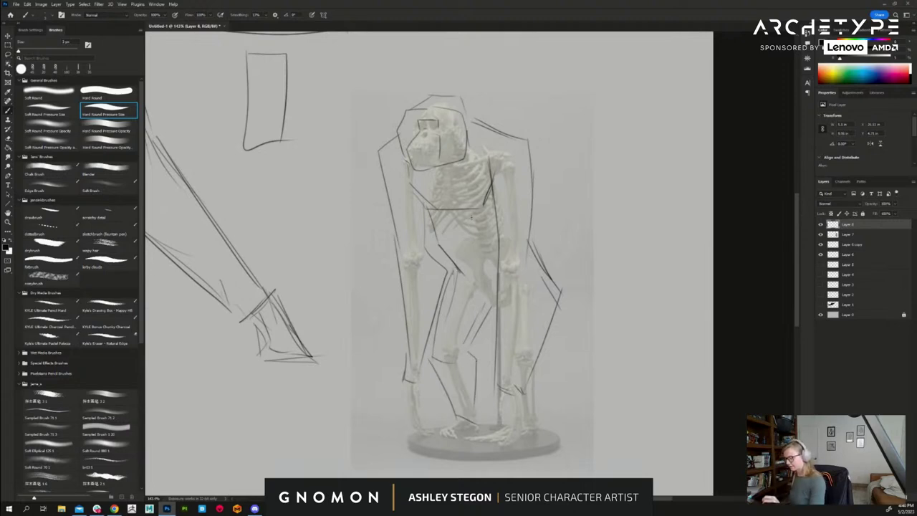
- Add the eyes and mouth to the traced head, sketch the hands and rear foot, and extend the near arm's outer contour
left_click_drag(461, 97, 470, 122)
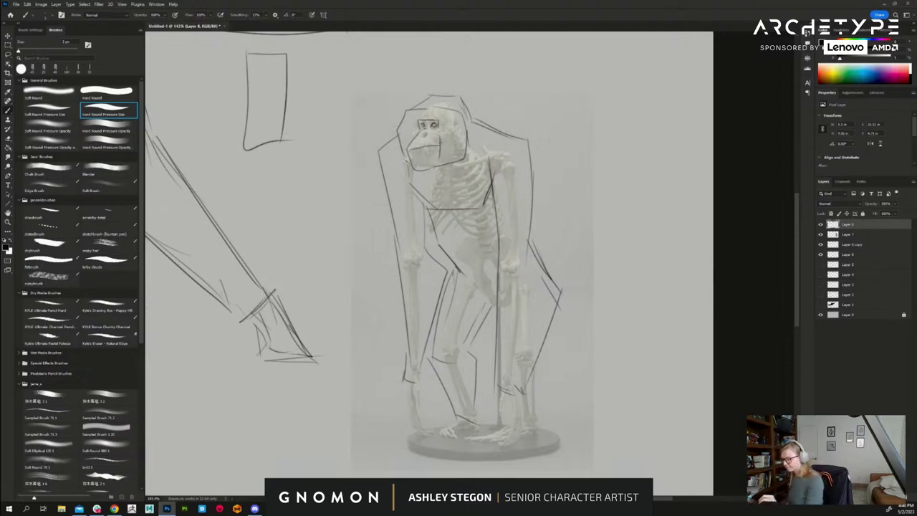
mouse_move(619, 315)
left_mouse_down()
mouse_move(665, 313)
mouse_move(655, 322)
mouse_move(649, 279)
left_mouse_up()
left_click_drag(611, 230, 614, 263)
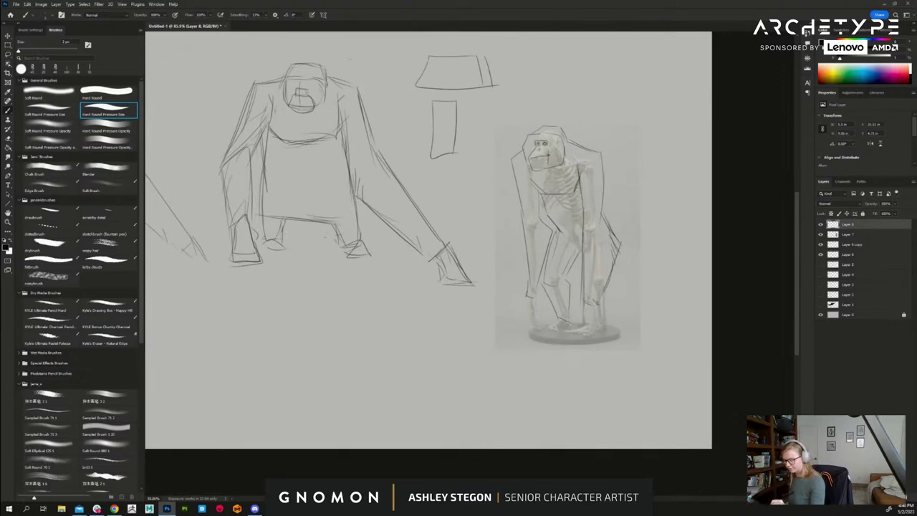
mouse_move(585, 305)
left_mouse_down()
mouse_move(580, 322)
mouse_move(597, 333)
left_mouse_up()
mouse_move(538, 297)
left_mouse_down()
mouse_move(535, 319)
mouse_move(528, 316)
left_mouse_up()
left_click_drag(608, 187, 617, 217)
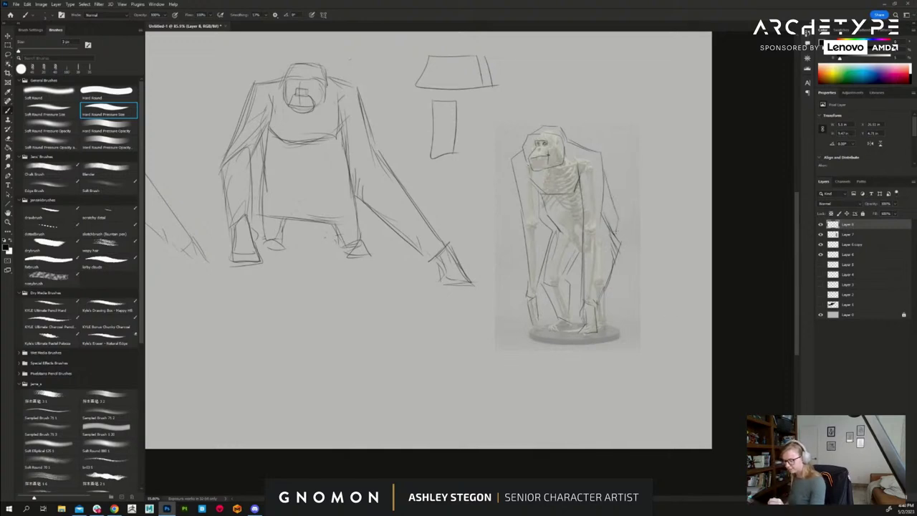
left_click_drag(615, 264, 608, 289)
left_click_drag(606, 299, 612, 325)
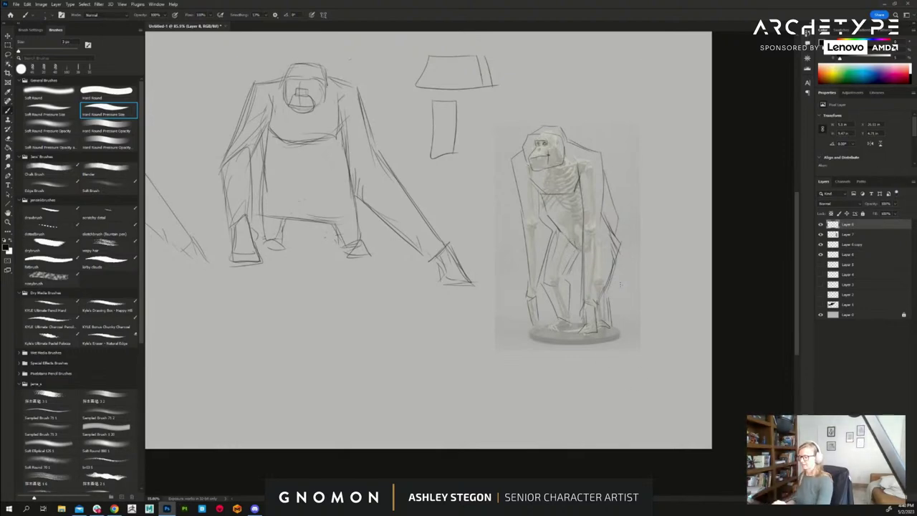
- Hide the skeleton photo and its traced sketch, and make the boxy creature's layer, Layer 6 copy, active
left_click_drag(821, 225, 822, 235)
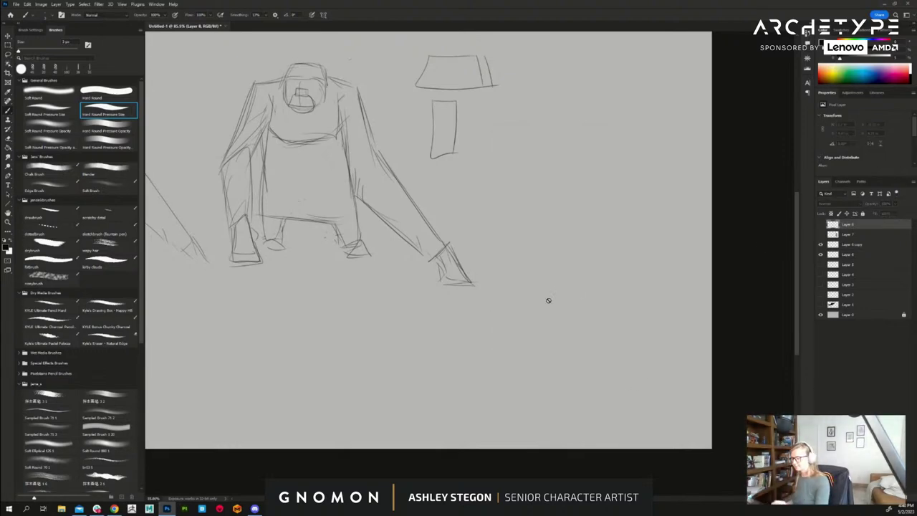
left_click(853, 245)
left_click(821, 245)
left_click(822, 245)
- Draw a drooping moustache shape around the boxy creature's mouth and a pointed tuft below its chin
left_click_drag(396, 152, 525, 194)
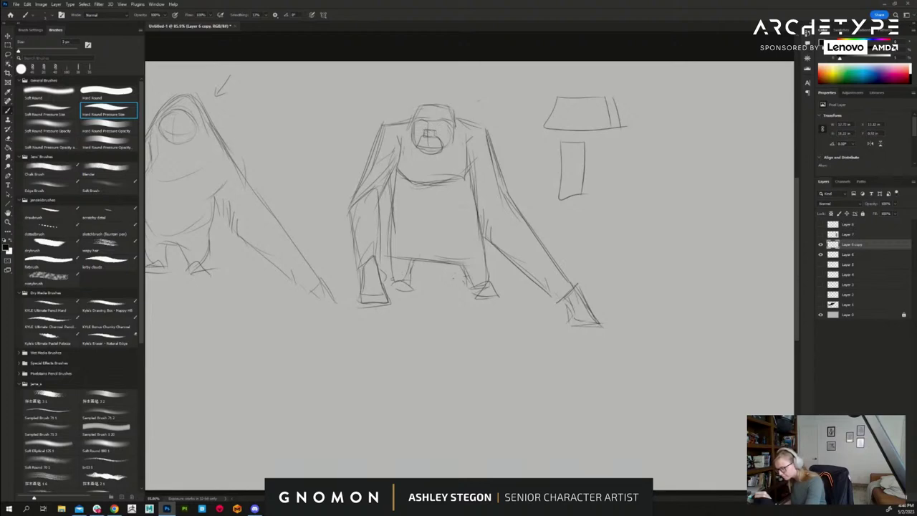
mouse_move(428, 135)
left_mouse_down()
mouse_move(435, 131)
mouse_move(456, 154)
left_mouse_up()
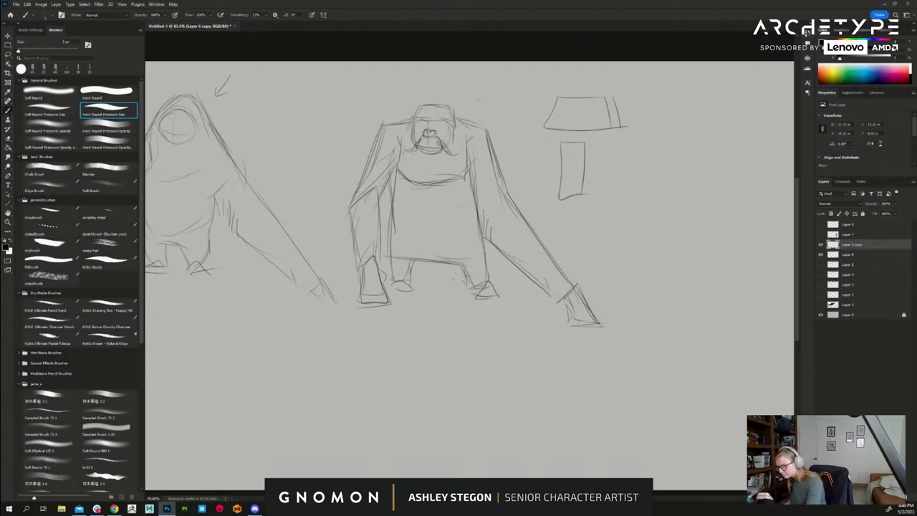
left_click_drag(432, 156, 436, 167)
left_click_drag(442, 149, 438, 165)
mouse_move(602, 401)
left_mouse_down()
mouse_move(635, 395)
mouse_move(632, 385)
mouse_move(646, 379)
left_mouse_up()
scroll(645, 379, "up", 2)
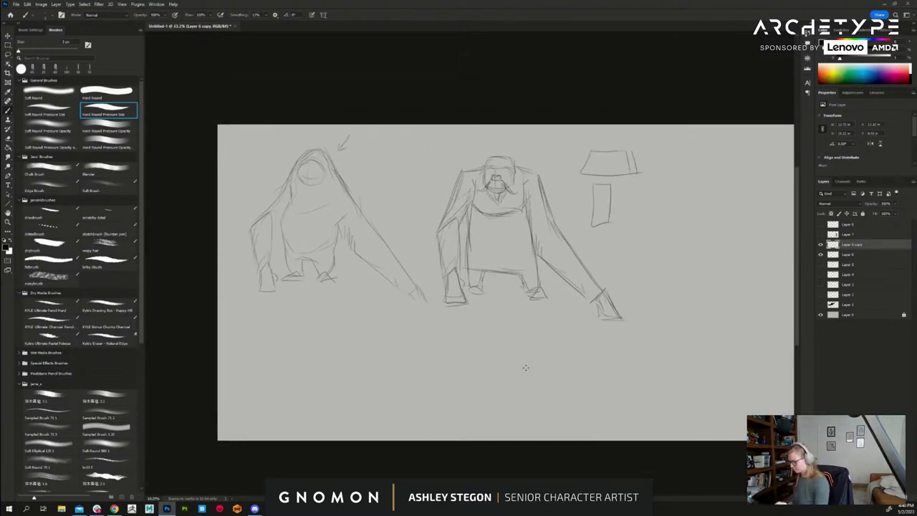
- Hide the rounded creature sketch on Layer 6 and move the boxy creature into its place on the canvas
left_click(821, 255)
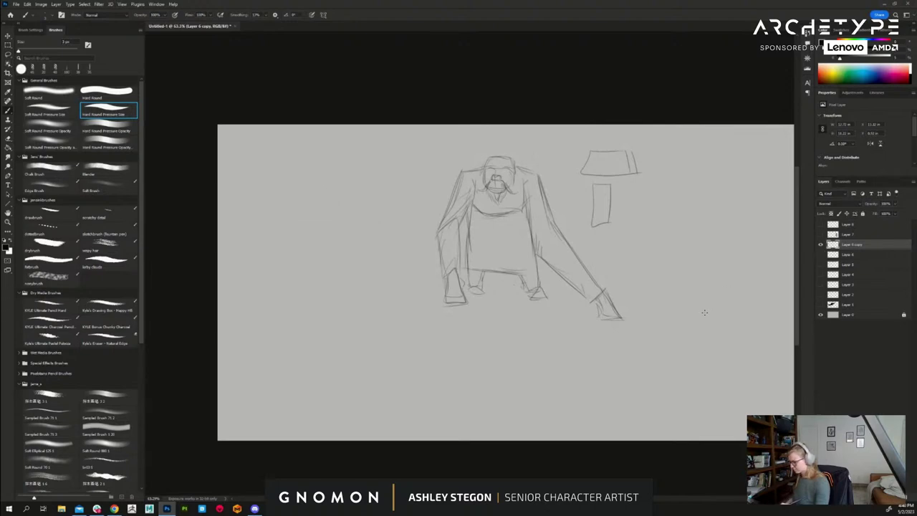
key("v")
mouse_move(622, 318)
left_mouse_down()
mouse_move(414, 307)
mouse_move(424, 306)
left_mouse_up()
- Delete the two loose block shapes beside the boxy creature and clear the selection
key("b")
mouse_move(459, 235)
left_mouse_down()
mouse_move(453, 132)
mouse_move(412, 233)
mouse_move(459, 237)
left_mouse_up()
key("Delete")
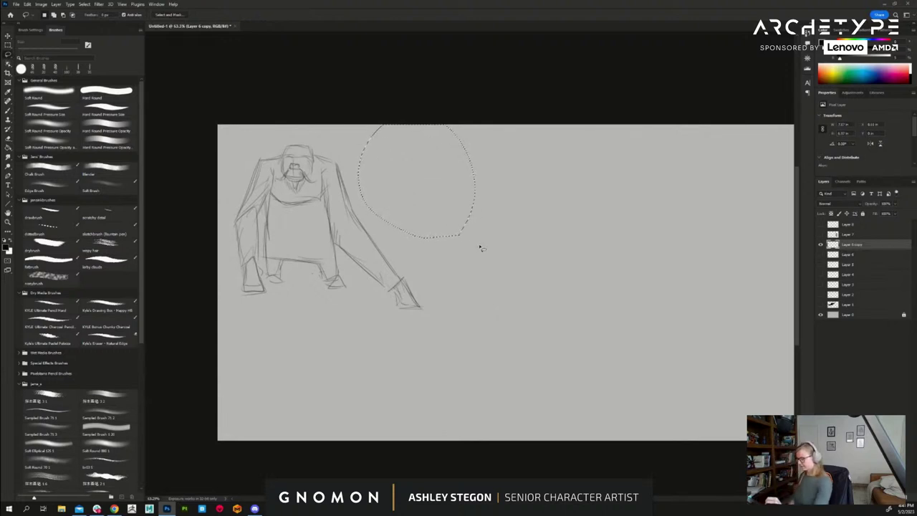
key("ctrl+d")
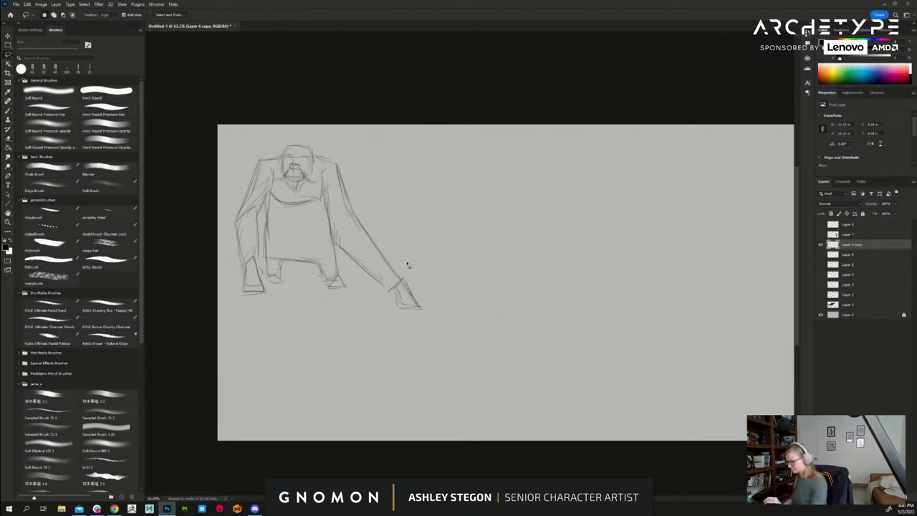
- Duplicate the boxy creature and place the copy beside the original
key("Escape")
key("v")
mouse_move(402, 266)
left_mouse_down()
mouse_move(449, 279)
mouse_move(443, 274)
mouse_move(638, 279)
left_mouse_up()
key("l")
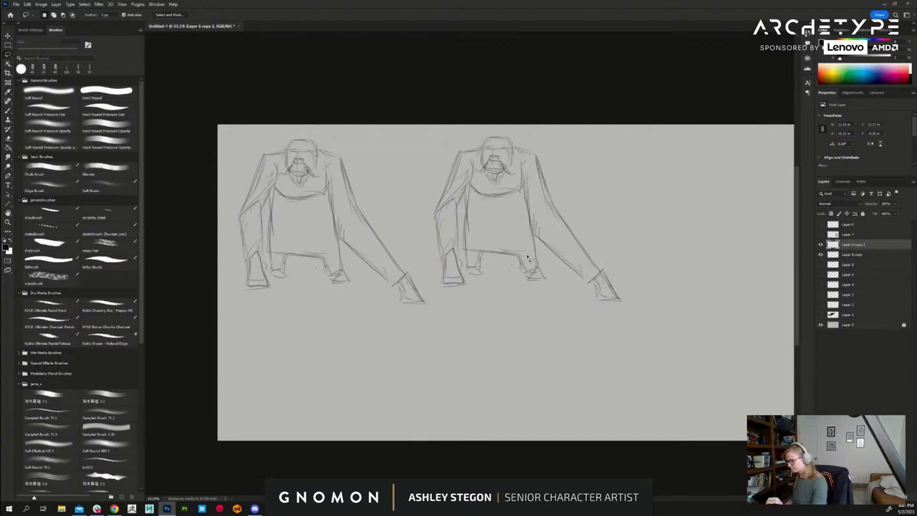
- Erase the copy's lower torso and legs and redraw a shorter torso that tapers toward the waist
key("e")
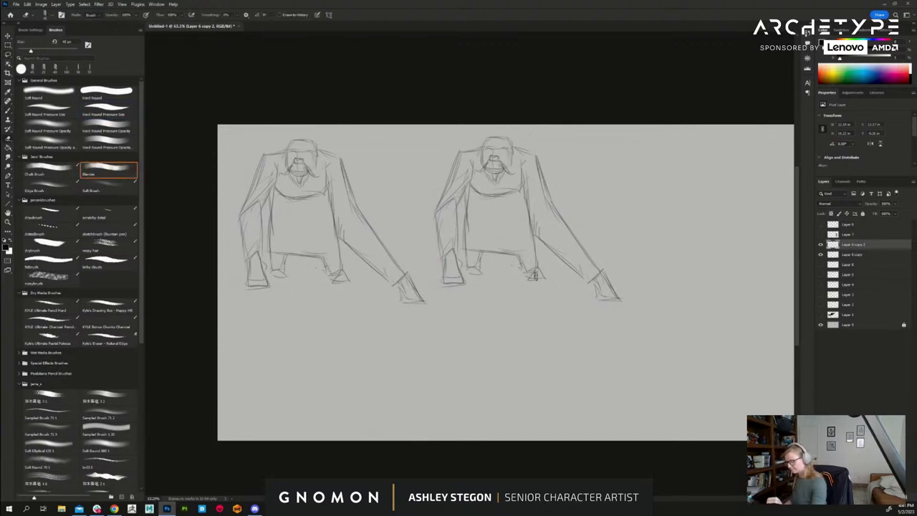
mouse_move(533, 259)
left_mouse_down()
mouse_move(530, 275)
mouse_move(497, 265)
mouse_move(469, 249)
mouse_move(466, 228)
left_mouse_up()
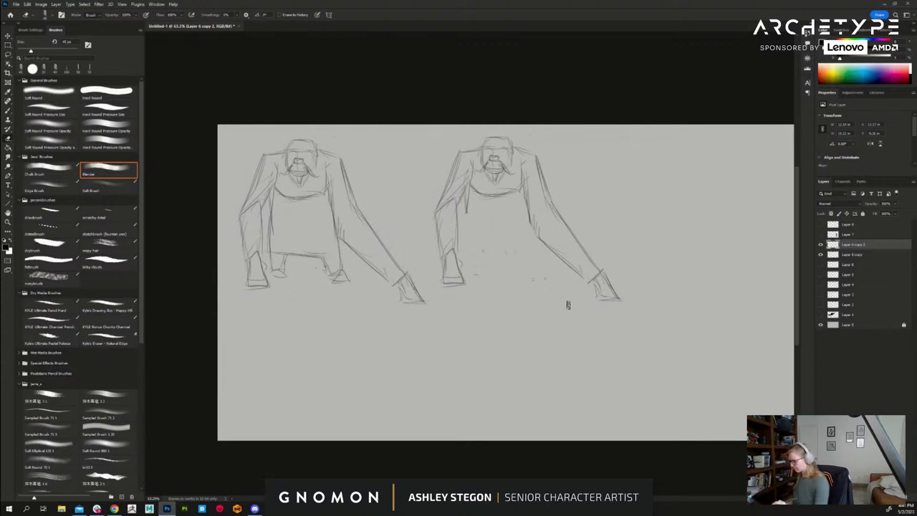
key("b")
left_click_drag(525, 214, 518, 239)
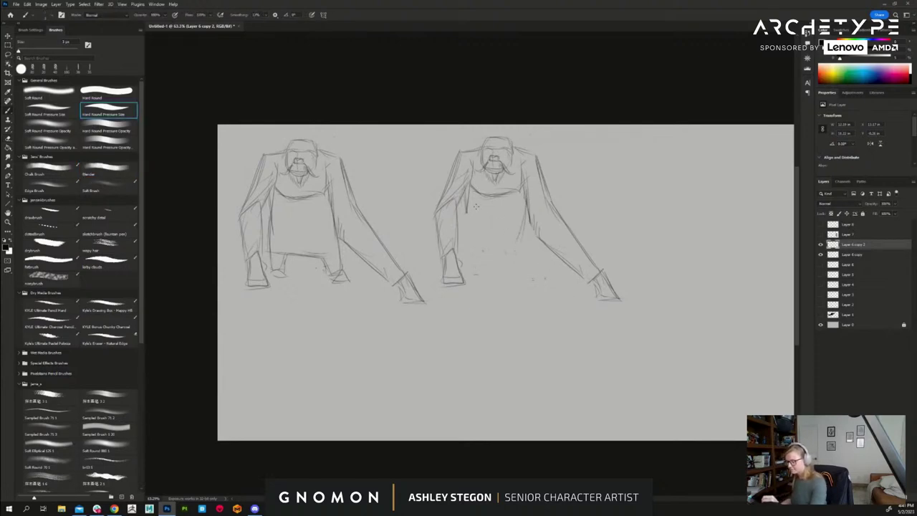
left_click_drag(469, 197, 476, 246)
mouse_move(529, 174)
left_mouse_down()
mouse_move(508, 243)
mouse_move(474, 242)
left_mouse_up()
mouse_move(467, 204)
left_mouse_down()
mouse_move(473, 245)
mouse_move(487, 238)
mouse_move(468, 255)
mouse_move(476, 252)
left_mouse_up()
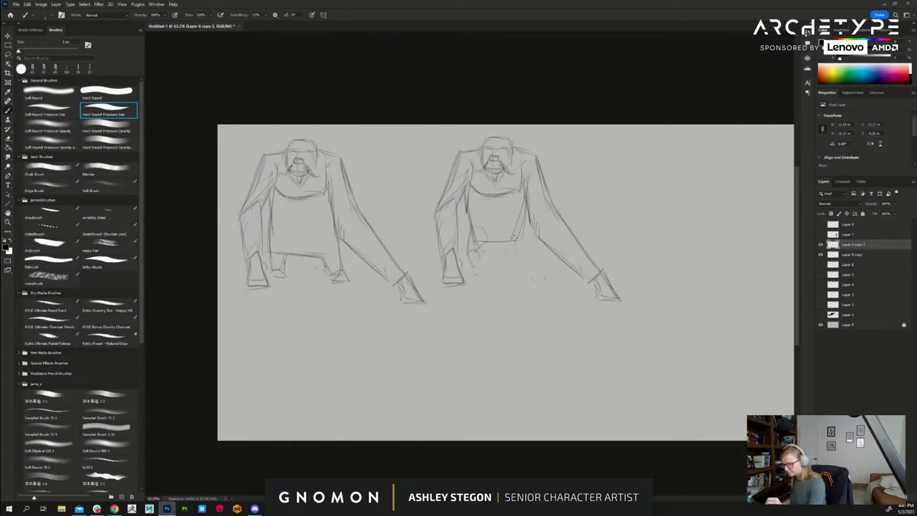
- Sketch short, bent legs below the copy's tapered waist
left_click_drag(527, 225, 523, 271)
left_click_drag(526, 235, 536, 253)
mouse_move(537, 254)
left_mouse_down()
mouse_move(527, 266)
mouse_move(470, 253)
left_mouse_up()
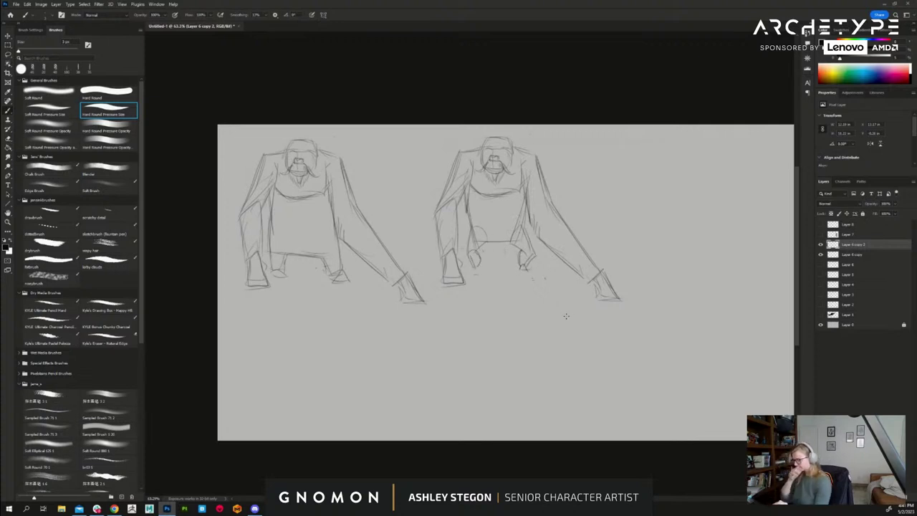
mouse_move(329, 248)
left_mouse_down()
mouse_move(340, 269)
mouse_move(330, 277)
left_mouse_up()
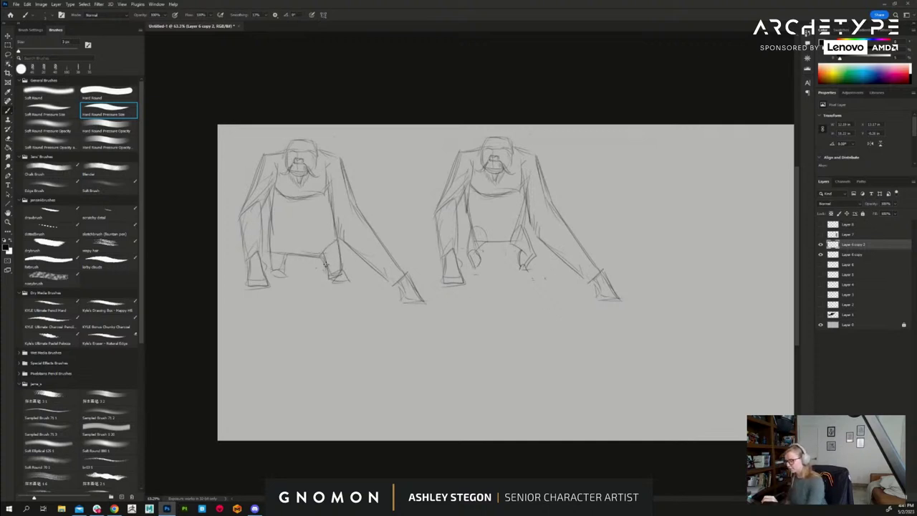
key("ctrl+z")
key("ctrl+z")
key("ctrl+z")
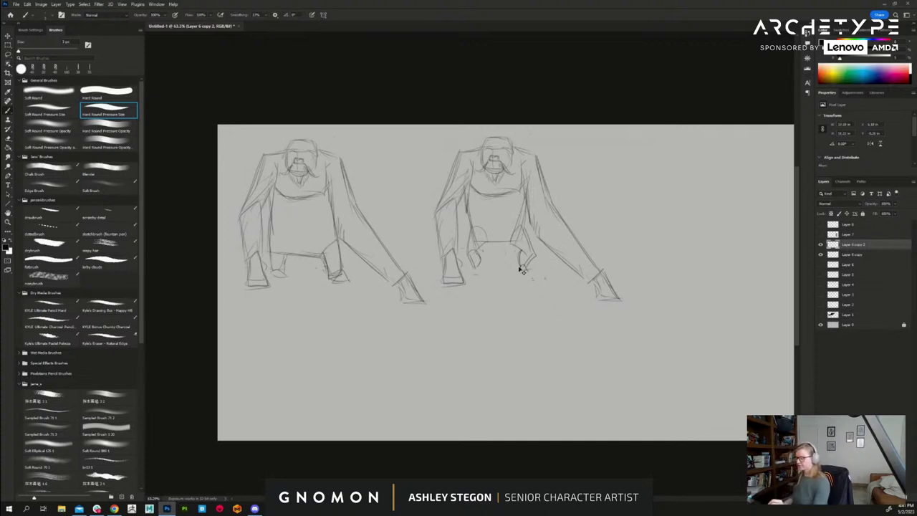
- Clean up stray marks around the copy's hips and strengthen its waist, thigh and foot contours
mouse_move(524, 226)
left_mouse_down()
mouse_move(535, 256)
mouse_move(512, 244)
mouse_move(469, 280)
left_mouse_up()
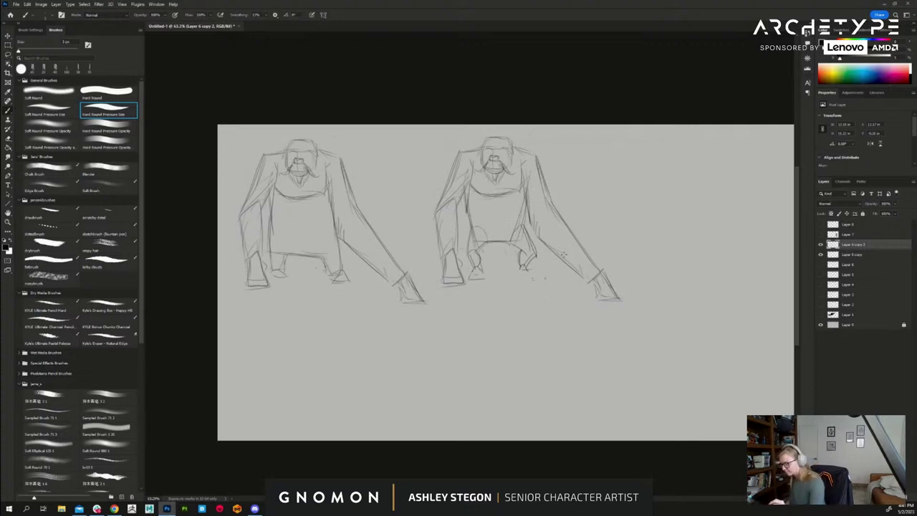
key("e")
key("bracketright")
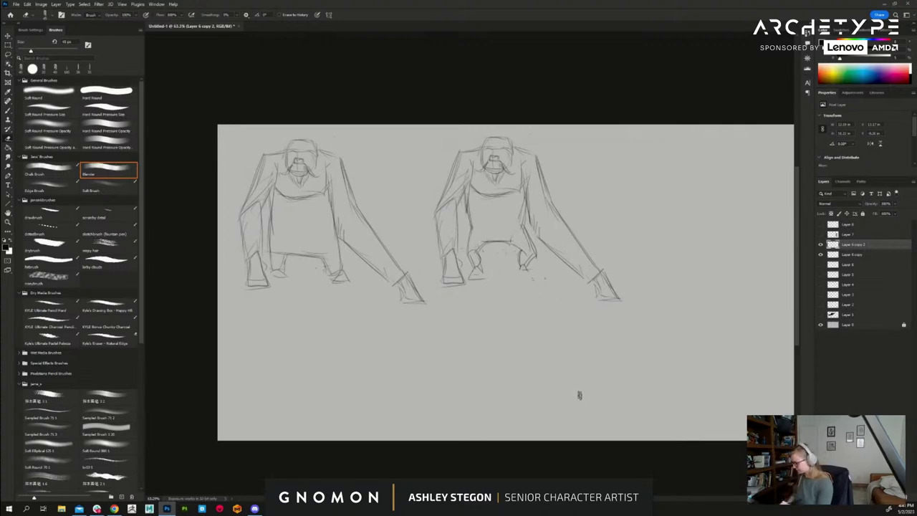
key("b")
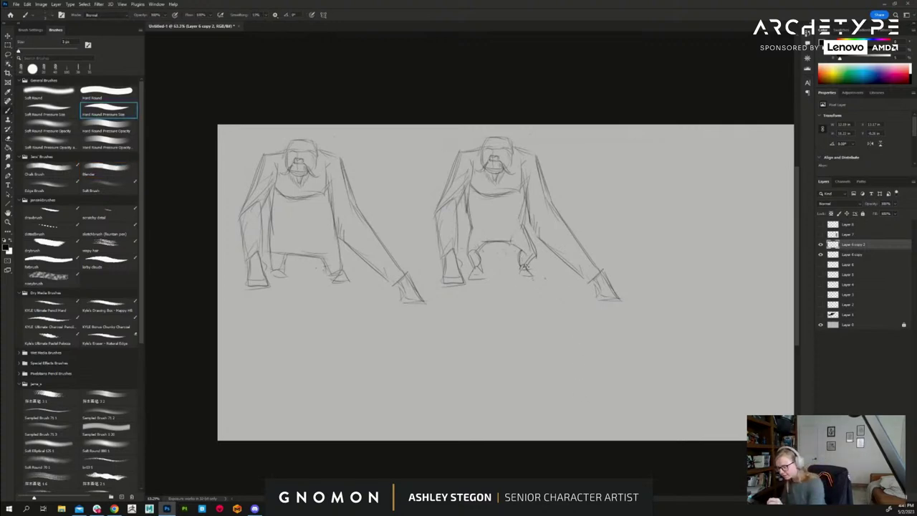
key("bracketleft")
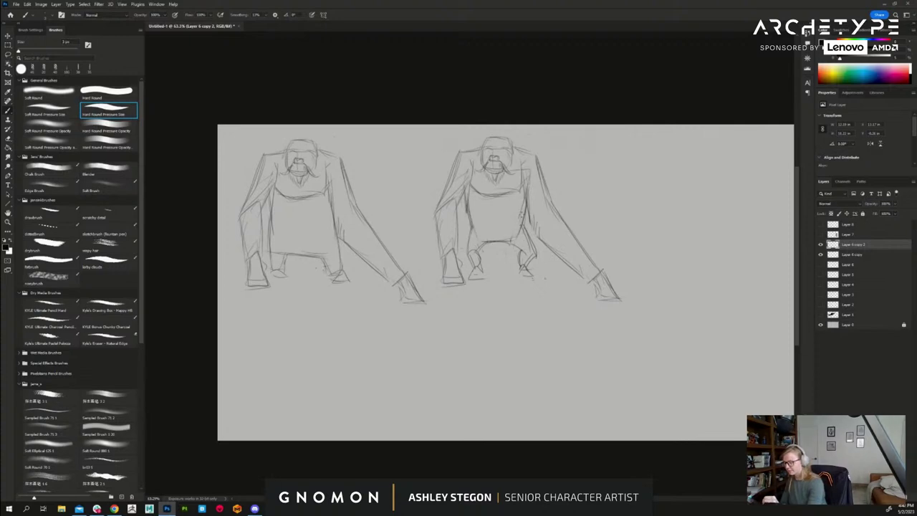
left_click_drag(519, 222, 529, 257)
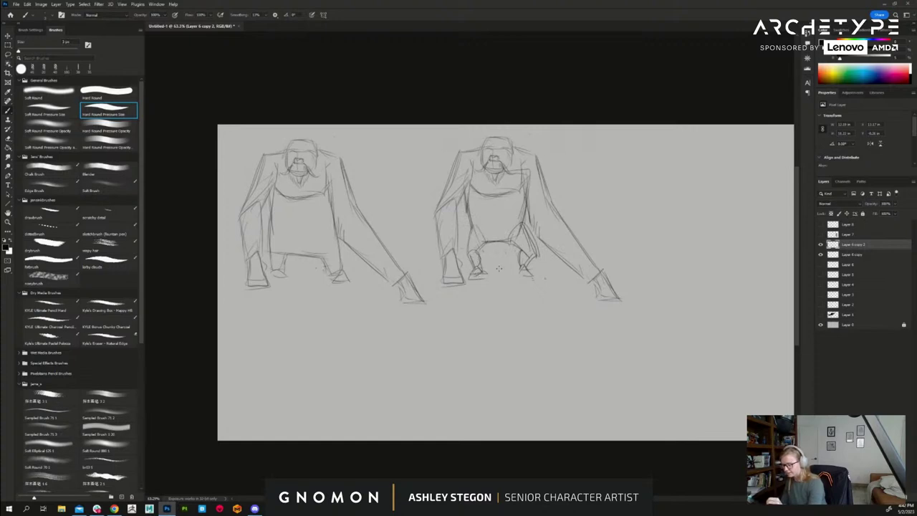
mouse_move(525, 268)
left_mouse_down()
mouse_move(533, 275)
mouse_move(521, 274)
left_mouse_up()
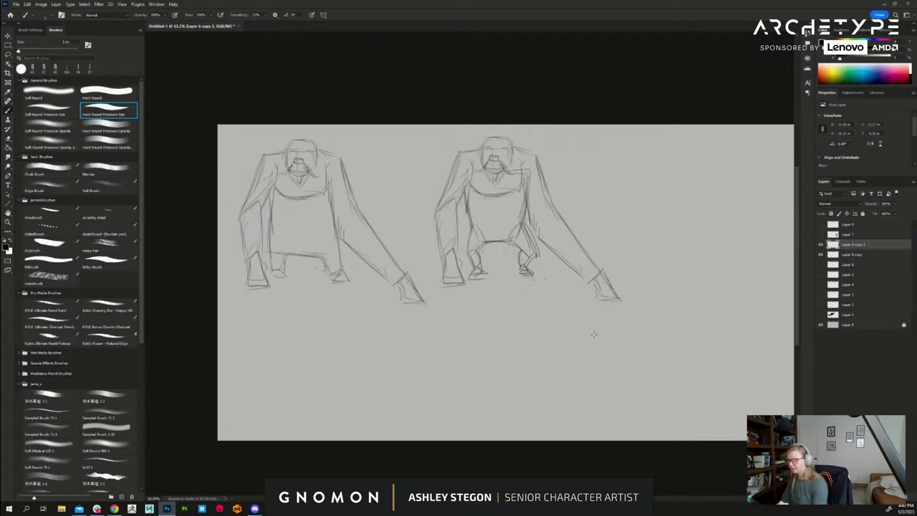
- Define the copy's two hands with darker finger and knuckle strokes
mouse_move(600, 279)
left_mouse_down()
mouse_move(615, 297)
mouse_move(607, 292)
left_mouse_up()
left_click_drag(606, 290, 628, 300)
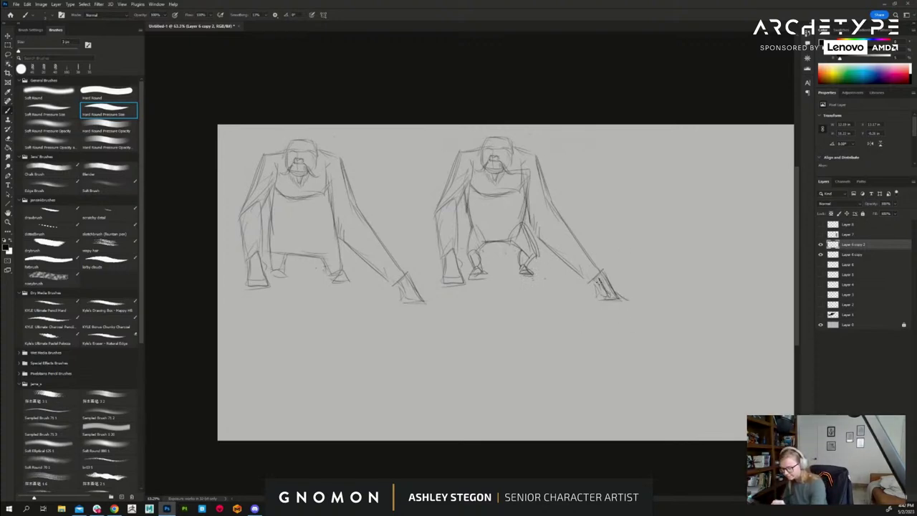
left_click_drag(456, 258, 459, 278)
mouse_move(446, 254)
left_mouse_down()
mouse_move(443, 275)
mouse_move(458, 280)
left_mouse_up()
left_click_drag(456, 270, 464, 282)
- Add shaggy fur strokes along the copy's forearms and erase excess lines on the inner side of its bent arm
mouse_move(450, 169)
left_mouse_down()
mouse_move(431, 213)
mouse_move(438, 201)
mouse_move(434, 243)
left_mouse_up()
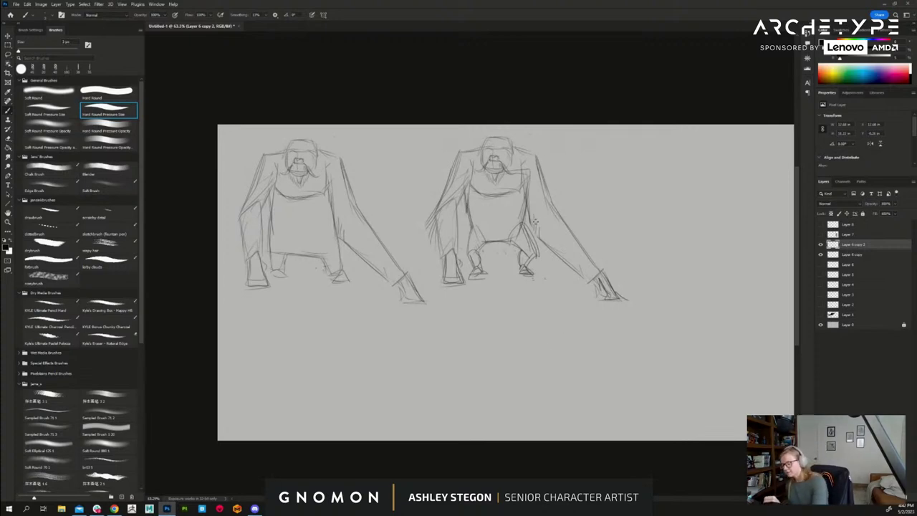
mouse_move(534, 205)
left_mouse_down()
mouse_move(539, 254)
mouse_move(572, 281)
left_mouse_up()
mouse_move(556, 253)
left_mouse_down()
mouse_move(558, 266)
mouse_move(585, 279)
left_mouse_up()
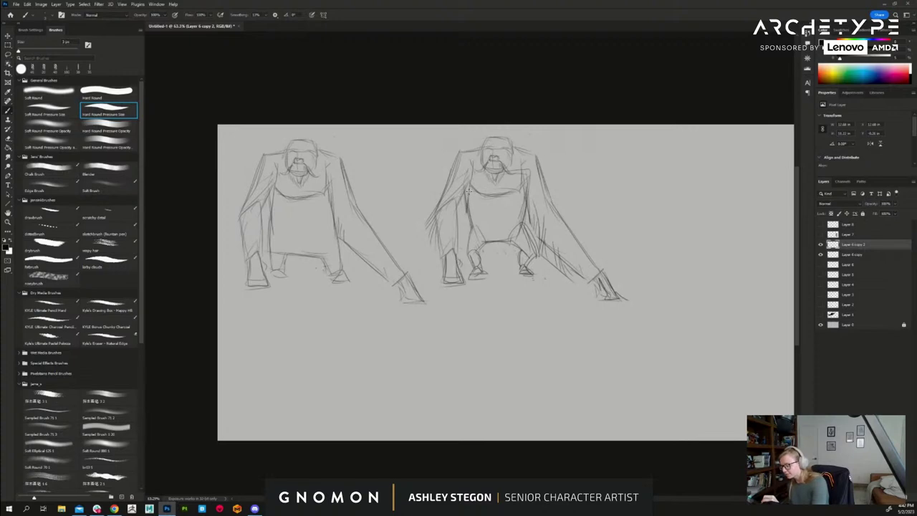
key("e")
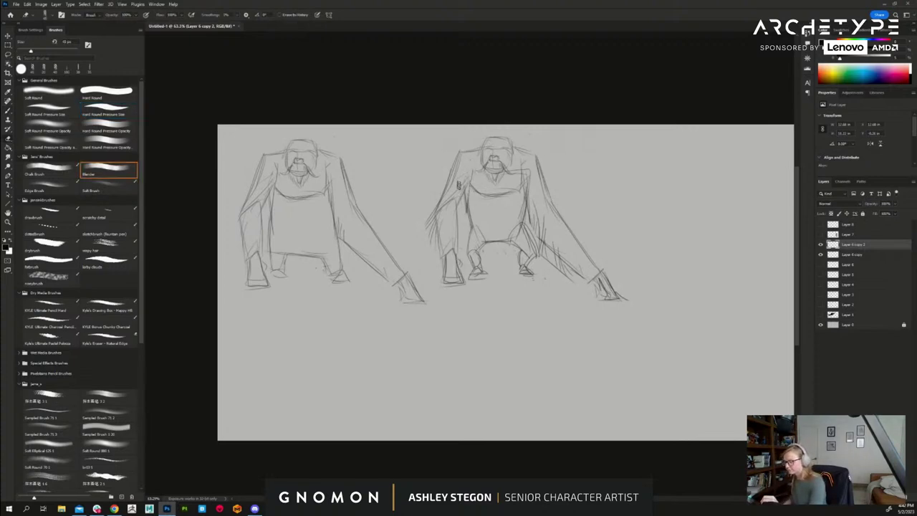
key("b")
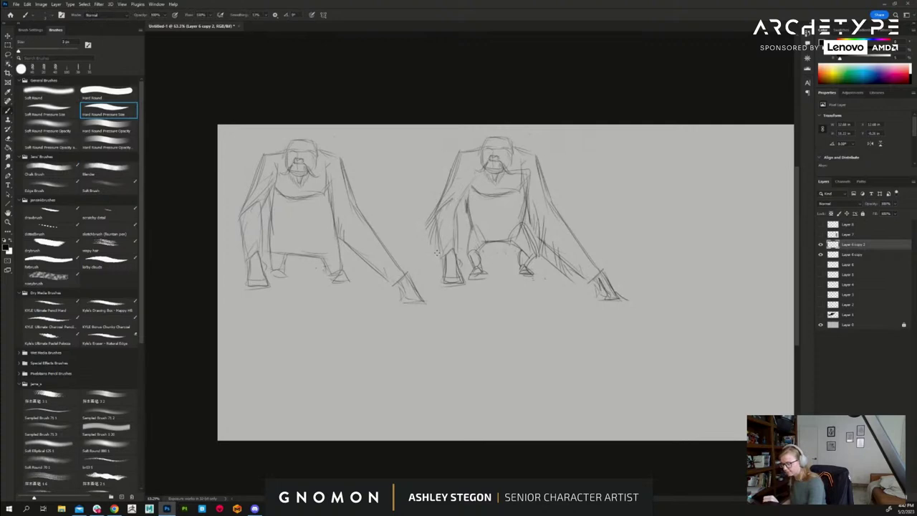
- Add longer, denser fur strokes hanging from both of the copy's forearms
left_click_drag(433, 223, 440, 284)
left_click_drag(428, 240, 428, 263)
left_click_drag(458, 219, 457, 239)
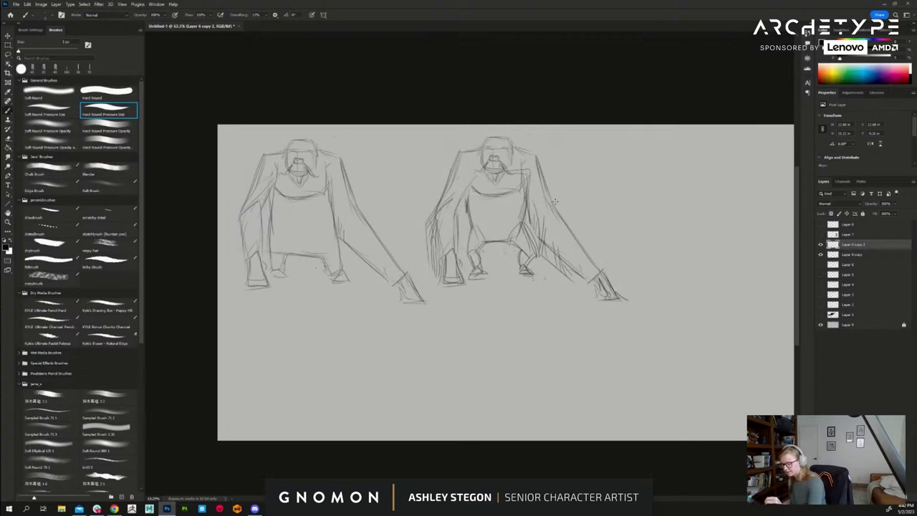
mouse_move(561, 248)
left_mouse_down()
mouse_move(562, 276)
mouse_move(582, 289)
left_mouse_up()
left_click_drag(580, 277, 597, 293)
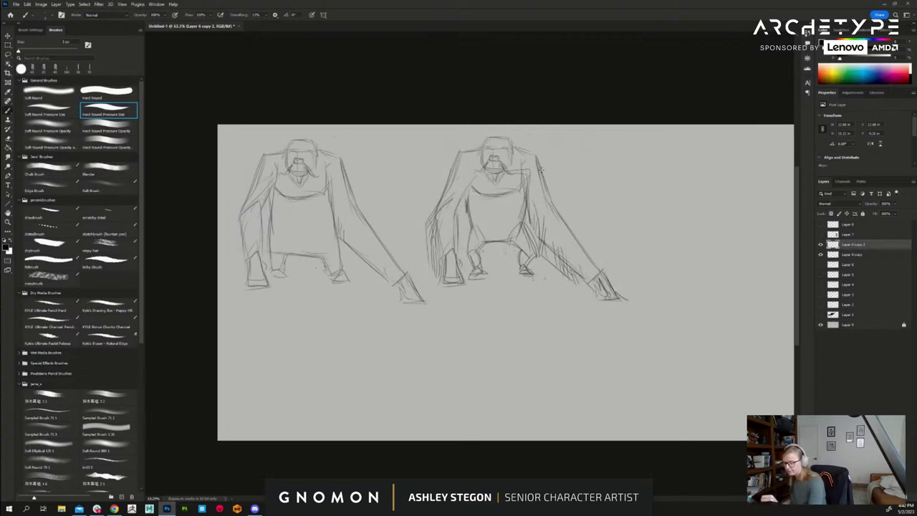
- Roughen the copy's shoulder and upper arm with fur strokes, and darken the lines on its head and chest
left_click_drag(542, 170, 562, 214)
left_click_drag(521, 148, 549, 180)
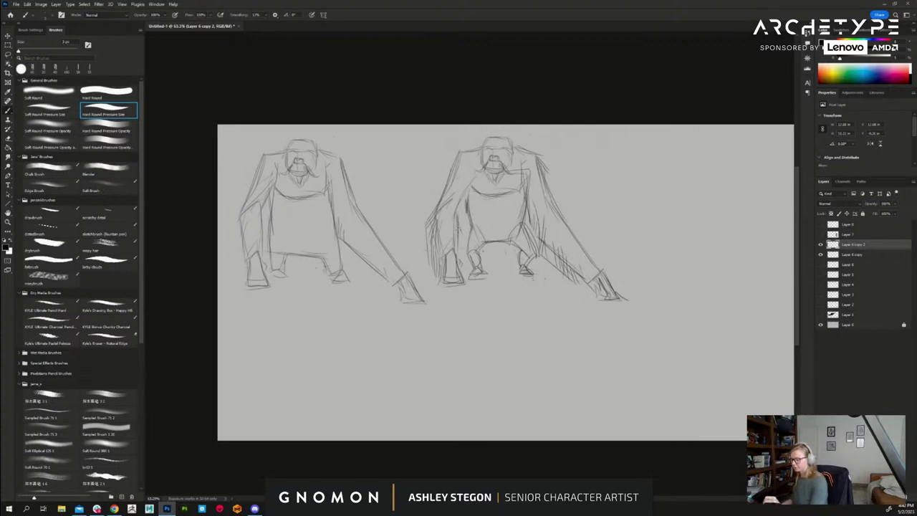
left_click_drag(459, 231, 458, 256)
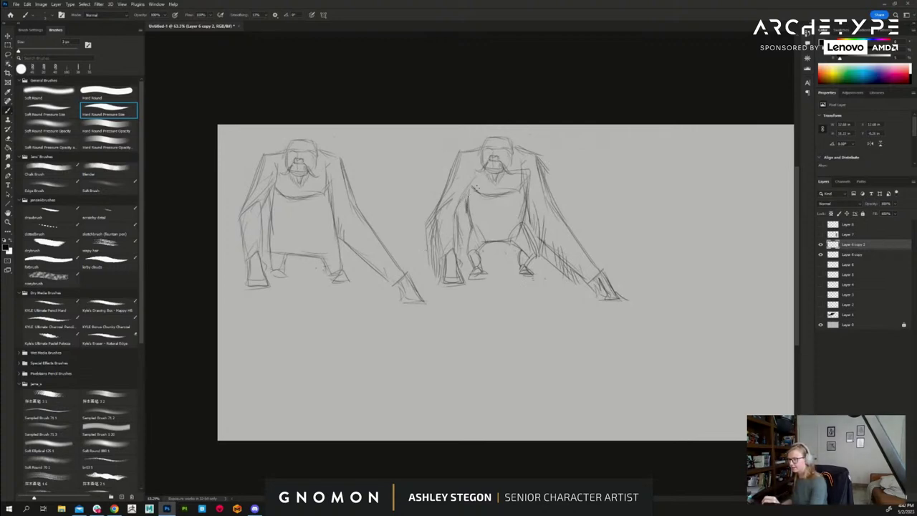
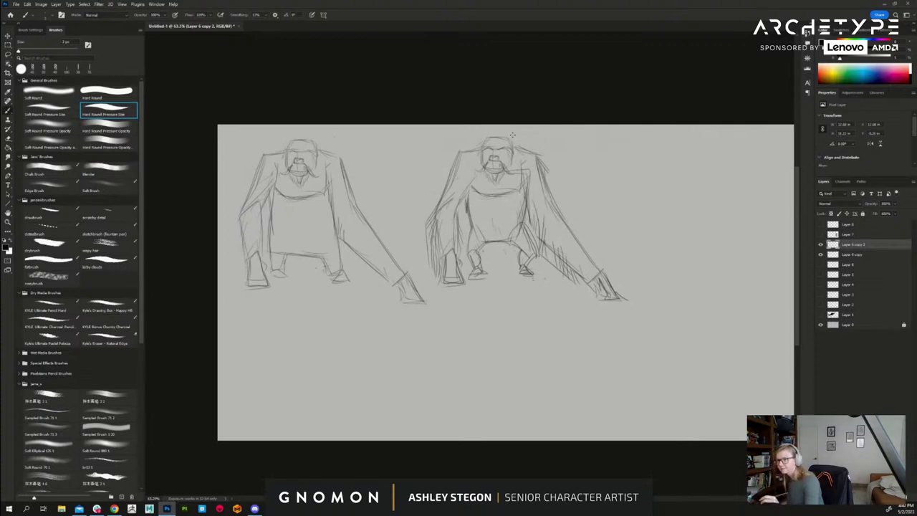
mouse_move(485, 147)
left_mouse_down()
mouse_move(511, 147)
mouse_move(481, 152)
left_mouse_up()
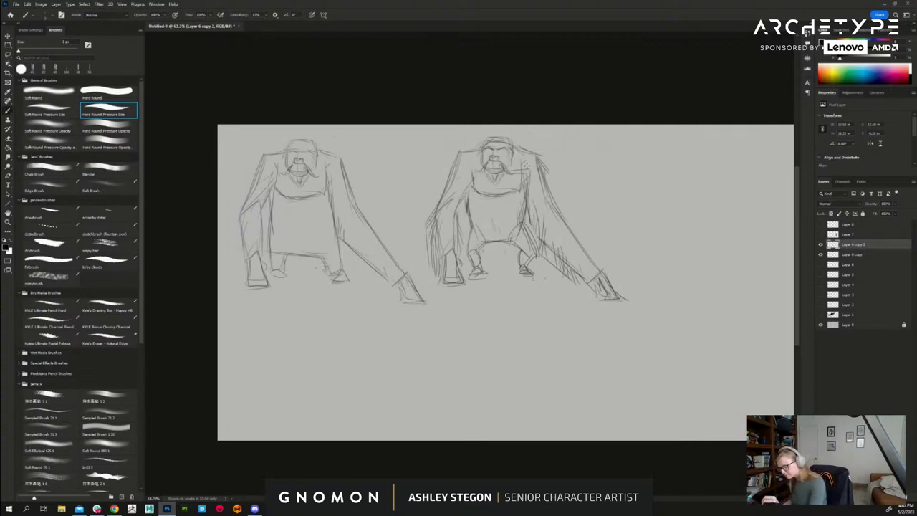
left_click_drag(525, 166, 524, 184)
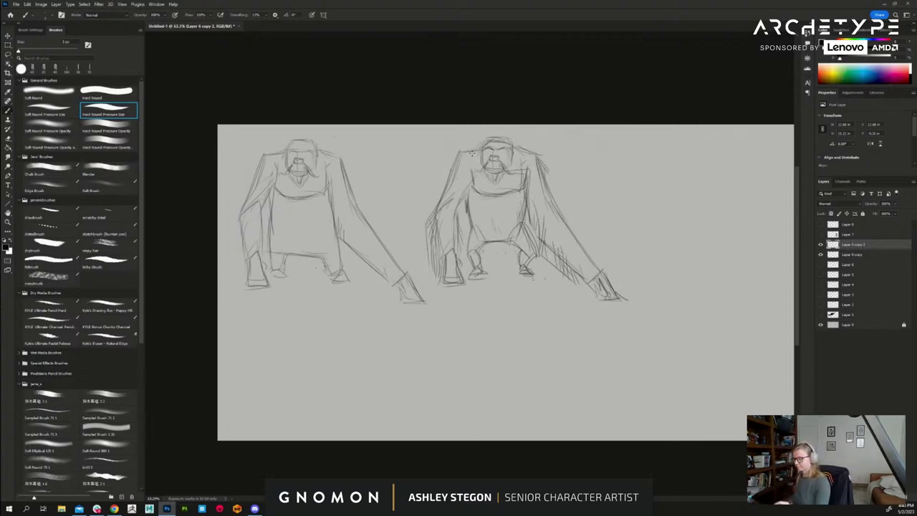
- Add a new layer above the creature copy for a sketch in the empty canvas area beside it
mouse_move(610, 364)
left_mouse_down()
mouse_move(593, 364)
mouse_move(587, 351)
left_mouse_up()
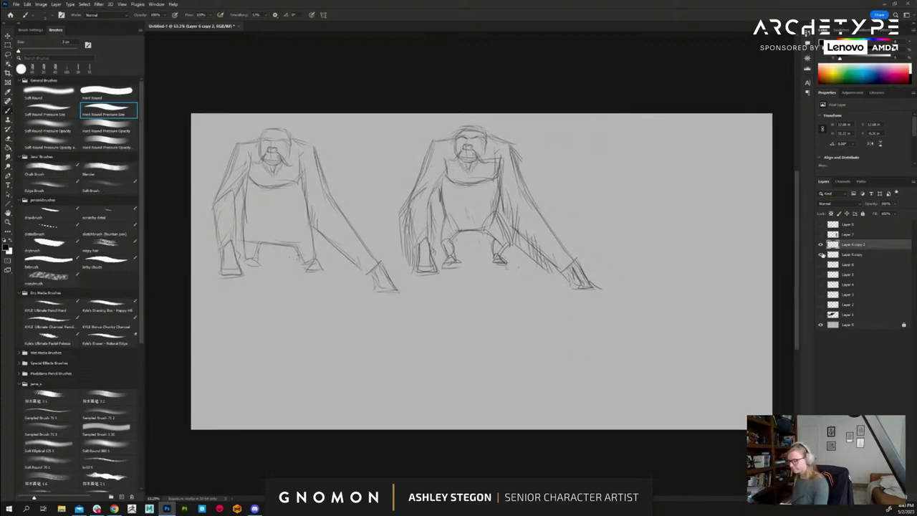
left_click_drag(470, 149, 490, 149)
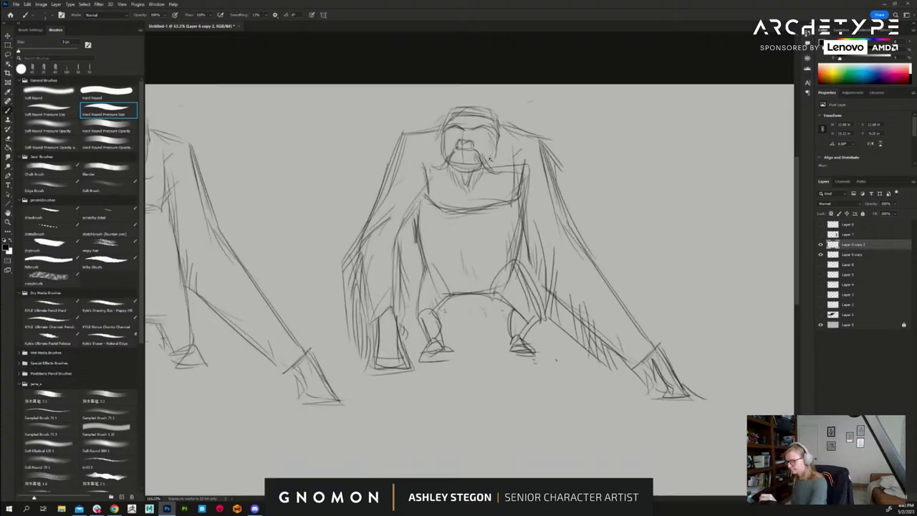
left_click_drag(676, 267, 661, 267)
mouse_move(632, 380)
left_mouse_down()
mouse_move(619, 388)
mouse_move(522, 342)
mouse_move(449, 348)
left_mouse_up()
left_click_drag(537, 225, 548, 225)
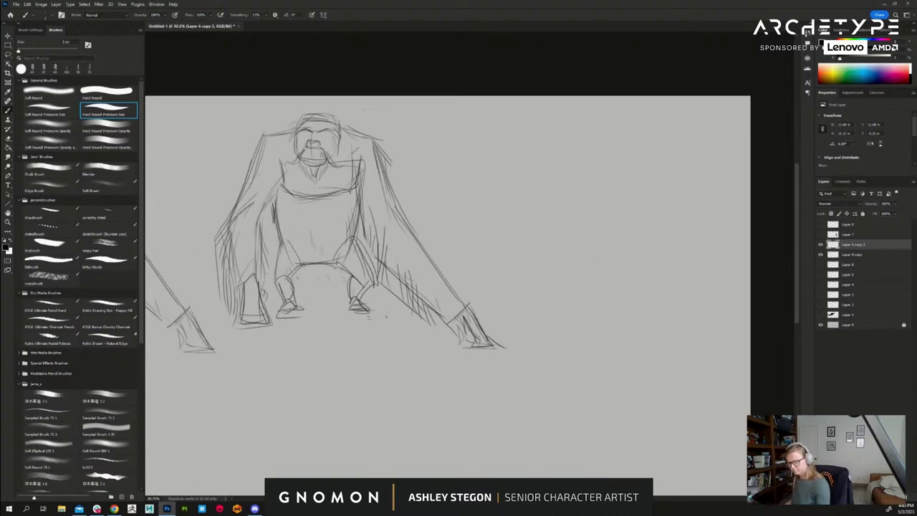
key("ctrl+alt+shift+n")
left_click_drag(581, 276, 562, 292)
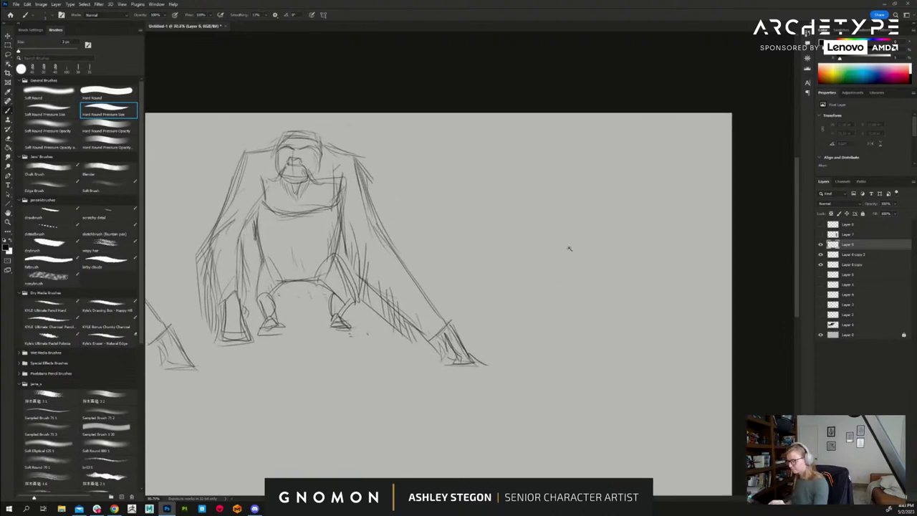
left_click_drag(576, 258, 579, 263)
scroll(579, 262, "up", 4)
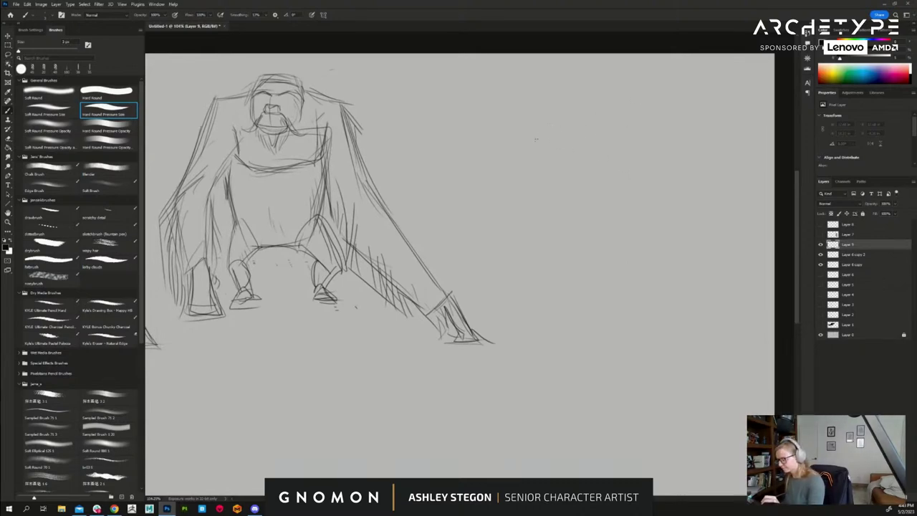
- Sketch a large rounded head shape beside the copy, with a curved brow line and a vertical face centreline
mouse_move(534, 135)
left_mouse_down()
mouse_move(595, 135)
mouse_move(626, 177)
left_mouse_up()
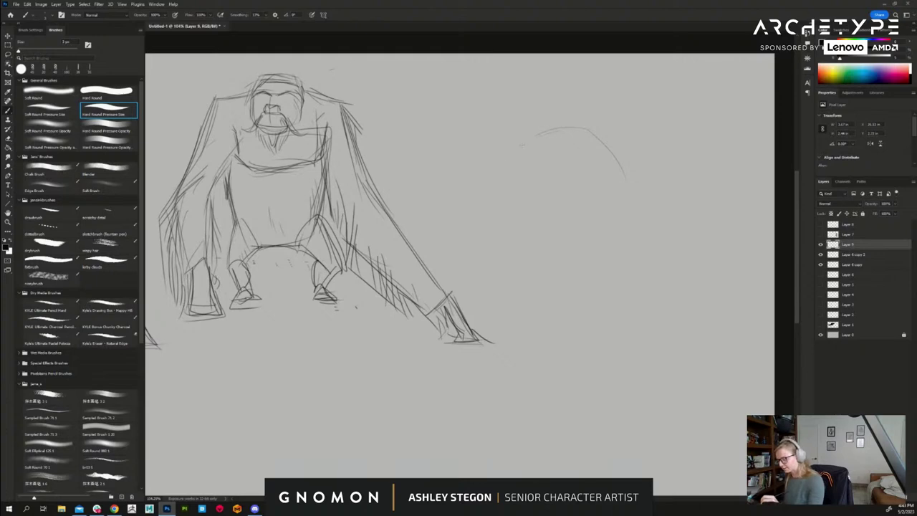
left_click_drag(536, 133, 516, 148)
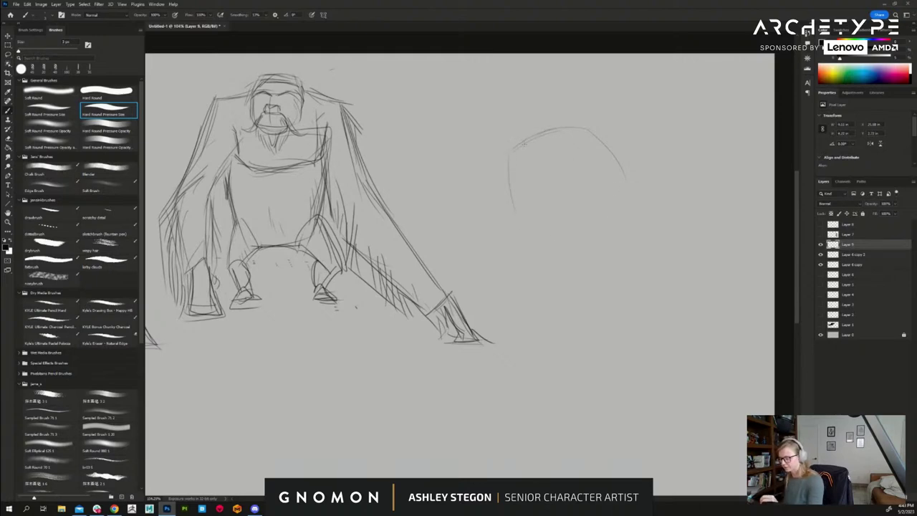
mouse_move(519, 141)
left_mouse_down()
mouse_move(602, 154)
mouse_move(631, 171)
mouse_move(621, 224)
left_mouse_up()
left_click_drag(628, 172, 623, 215)
mouse_move(547, 162)
left_mouse_down()
mouse_move(549, 219)
mouse_move(607, 230)
left_mouse_up()
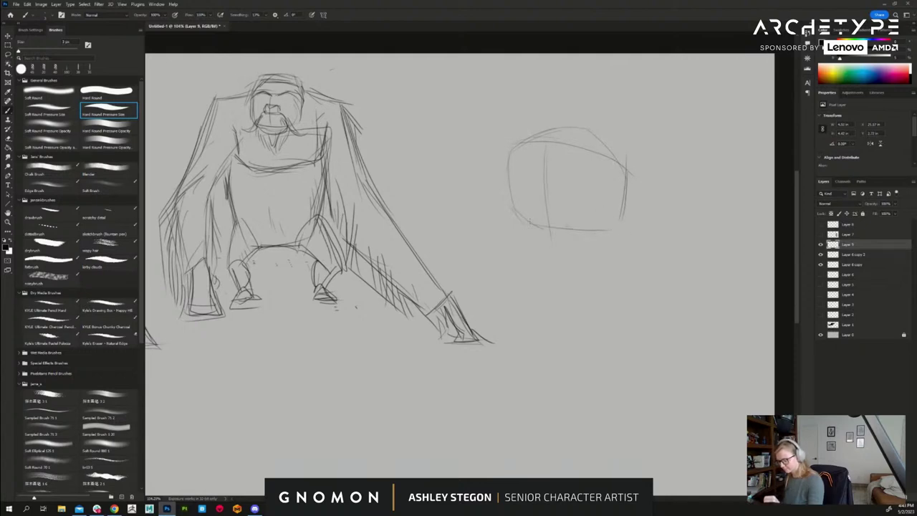
mouse_move(528, 224)
left_mouse_down()
mouse_move(619, 230)
mouse_move(628, 180)
left_mouse_up()
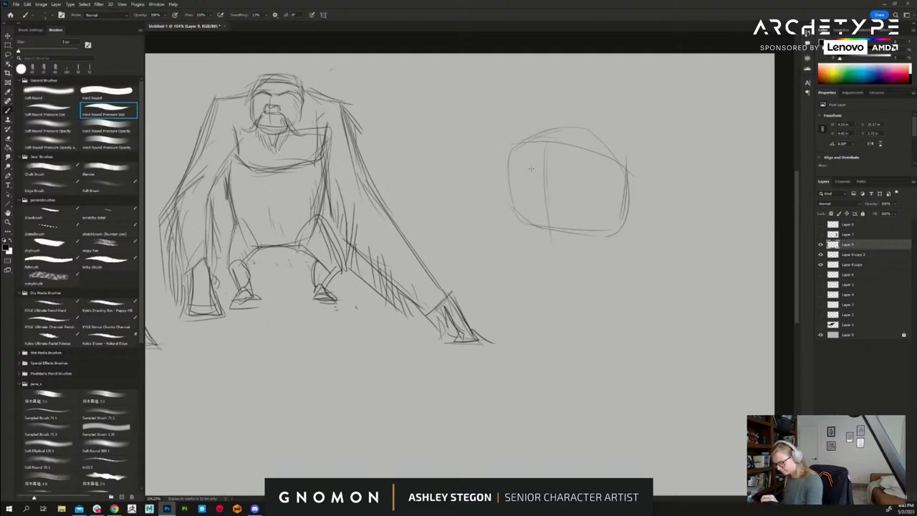
- Block in the face's angled brows, eyes and wide triangular muzzle with a rounded chin
mouse_move(545, 184)
left_mouse_down()
mouse_move(565, 185)
mouse_move(560, 179)
mouse_move(573, 197)
left_mouse_up()
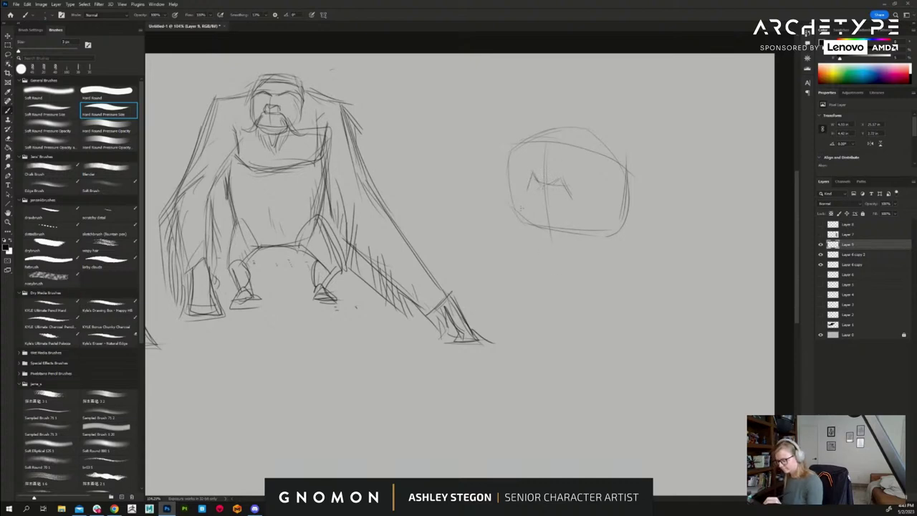
left_click_drag(557, 195, 580, 226)
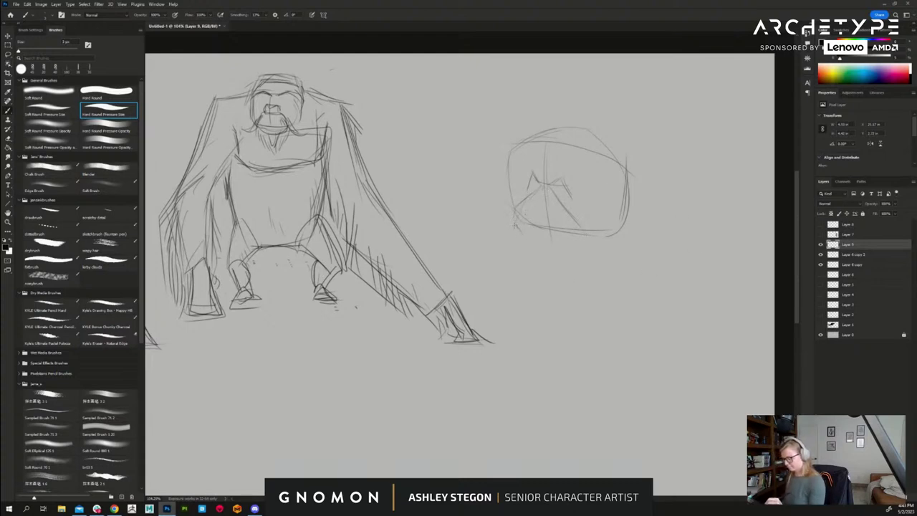
left_click_drag(530, 243, 572, 239)
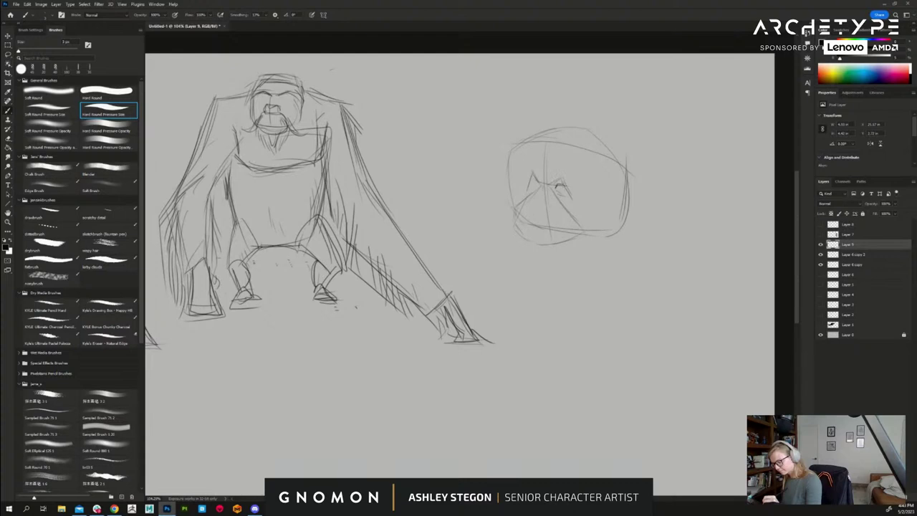
mouse_move(558, 189)
left_mouse_down()
mouse_move(569, 192)
mouse_move(545, 187)
left_mouse_up()
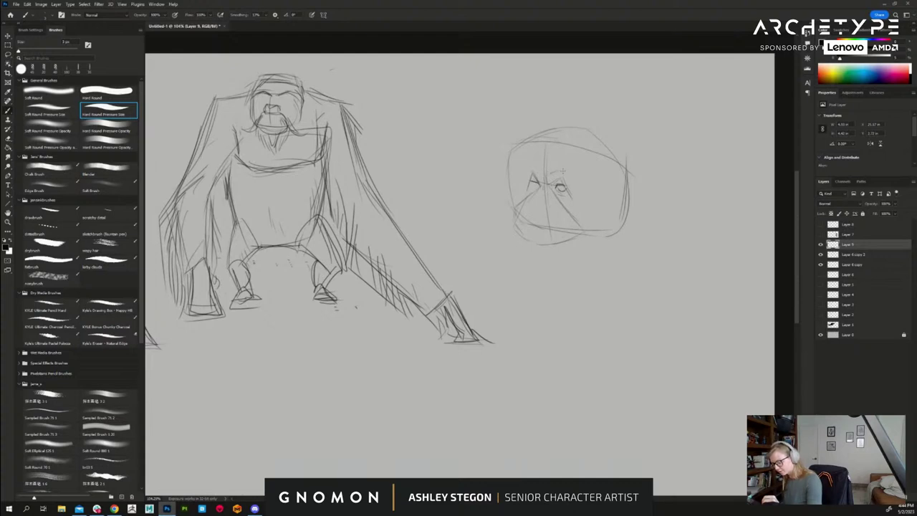
mouse_move(571, 180)
left_mouse_down()
mouse_move(577, 186)
mouse_move(524, 190)
left_mouse_up()
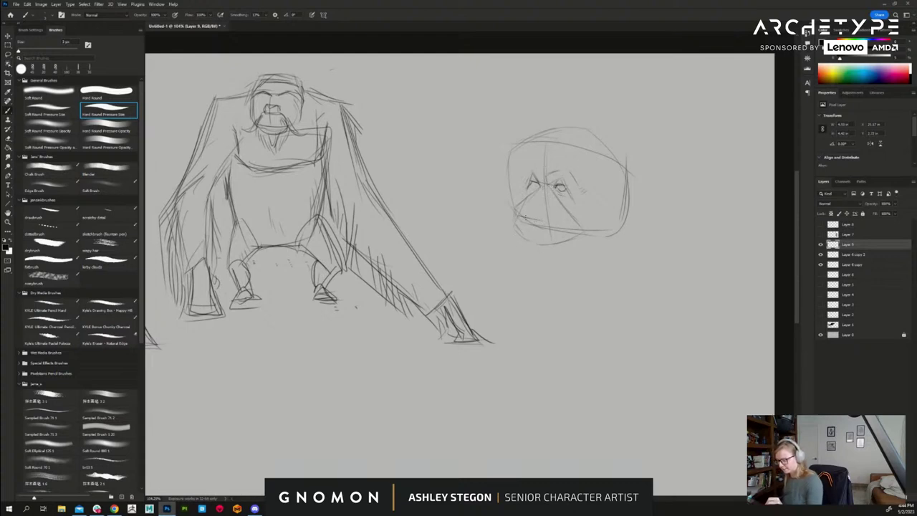
- Draw the slanted mouth line across the muzzle and erase the excess construction lines at the muzzle's edge
left_click_drag(525, 217, 571, 230)
left_click_drag(522, 214, 569, 229)
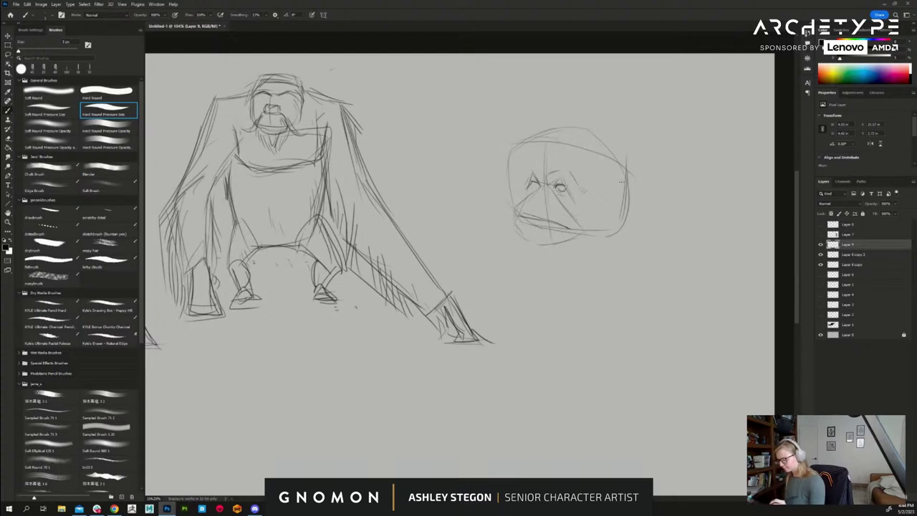
key("ctrl+z")
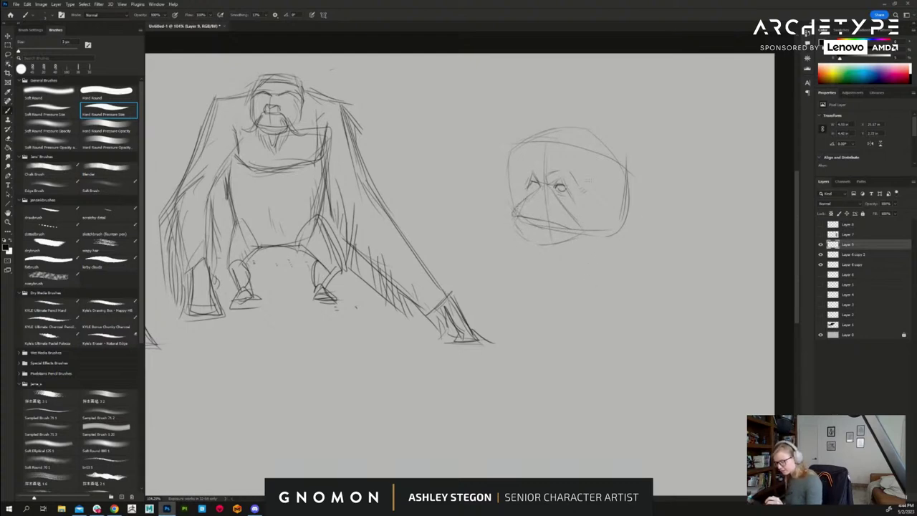
left_click(108, 170)
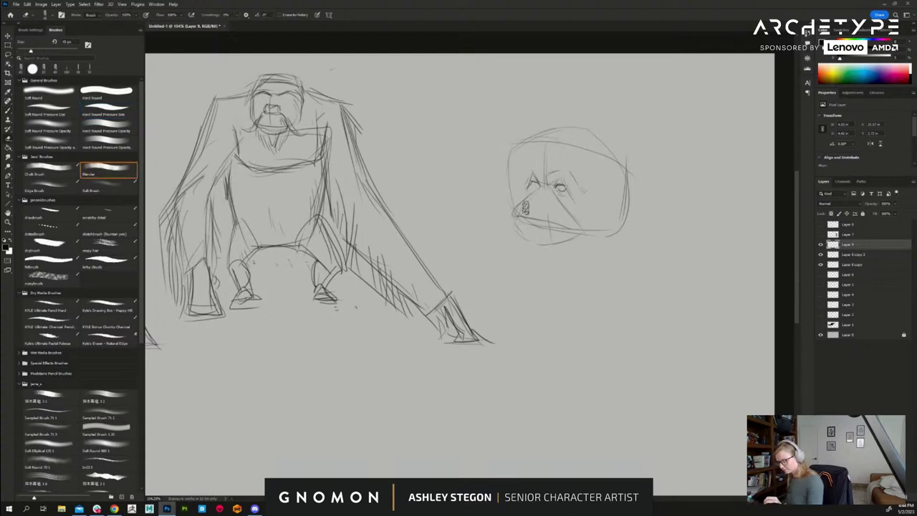
left_click_drag(517, 225, 546, 231)
key("b")
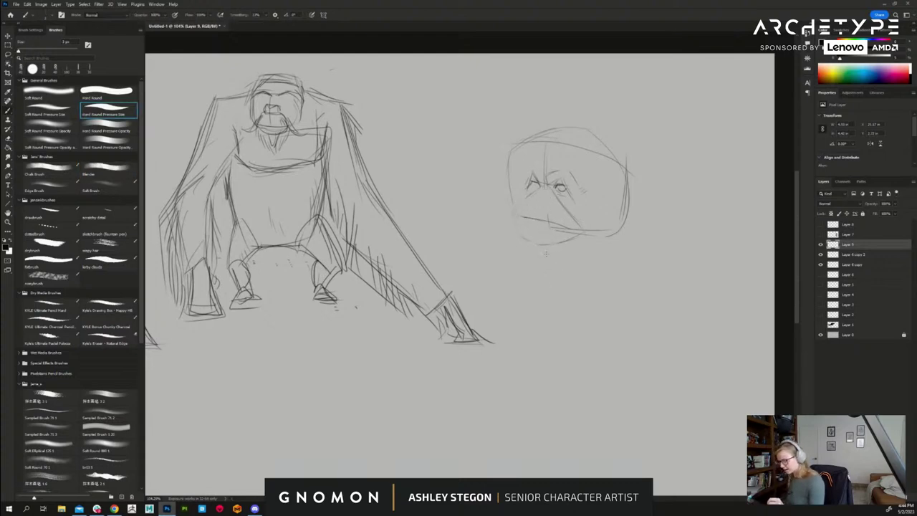
- Darken the pupils and draw bushy, angled eyebrows above both eyes
left_click_drag(559, 187, 564, 187)
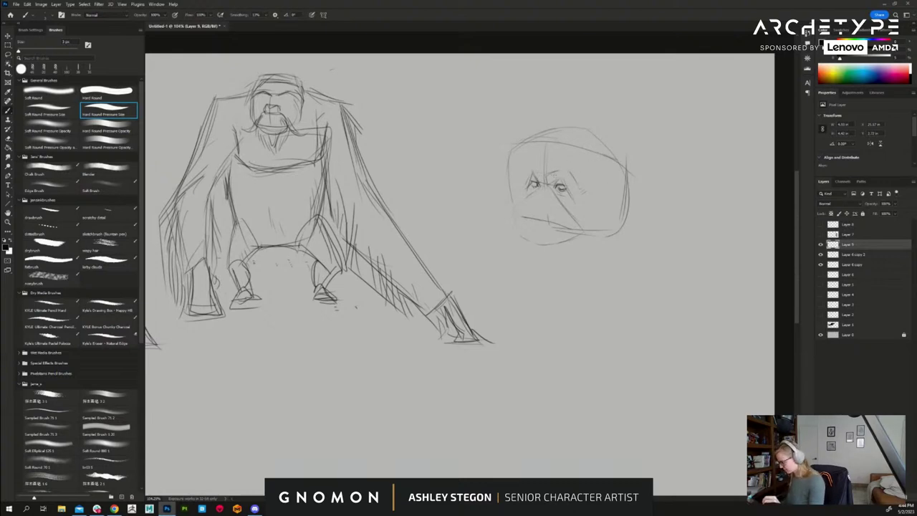
mouse_move(547, 177)
left_mouse_down()
mouse_move(563, 164)
mouse_move(574, 187)
mouse_move(533, 169)
left_mouse_up()
left_click_drag(534, 174, 521, 167)
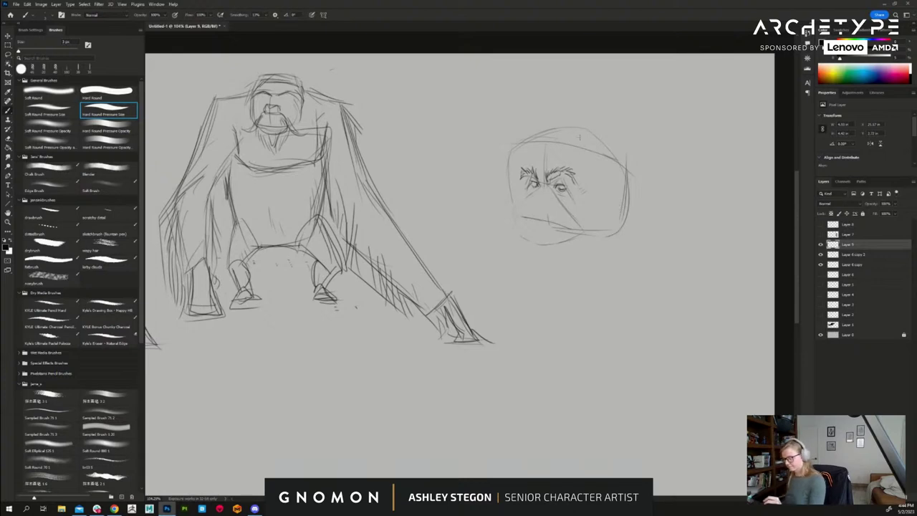
left_click_drag(572, 177, 568, 186)
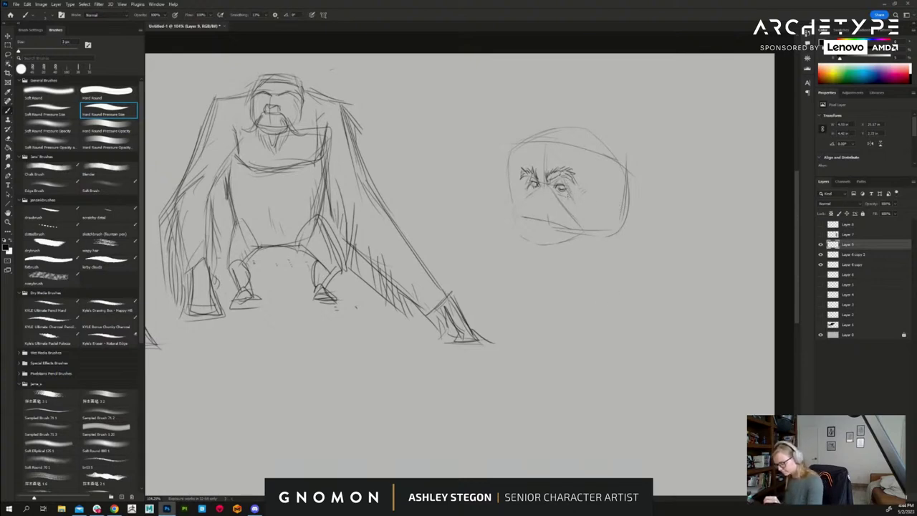
- Add creases below the eyes and define the nose and the upper edge of the muzzle
left_click_drag(561, 195, 567, 202)
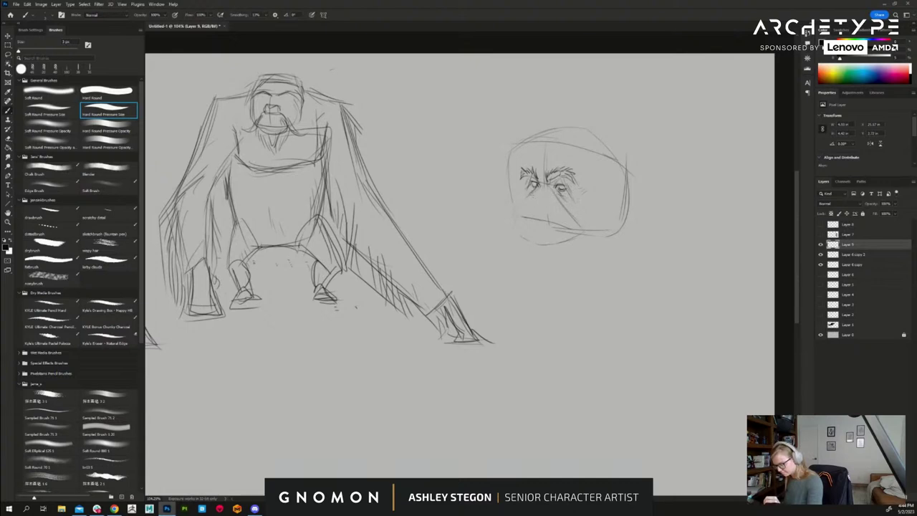
mouse_move(536, 200)
left_mouse_down()
mouse_move(545, 197)
mouse_move(526, 202)
left_mouse_up()
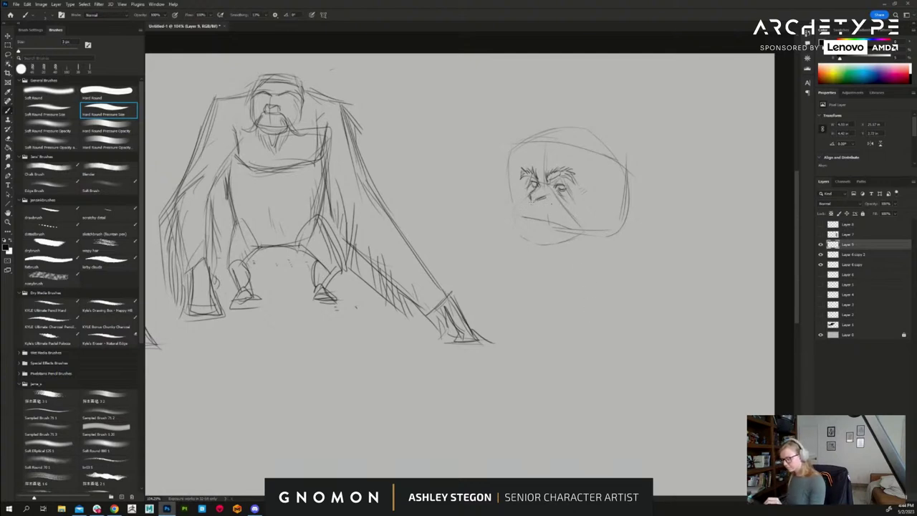
left_click_drag(530, 192, 518, 208)
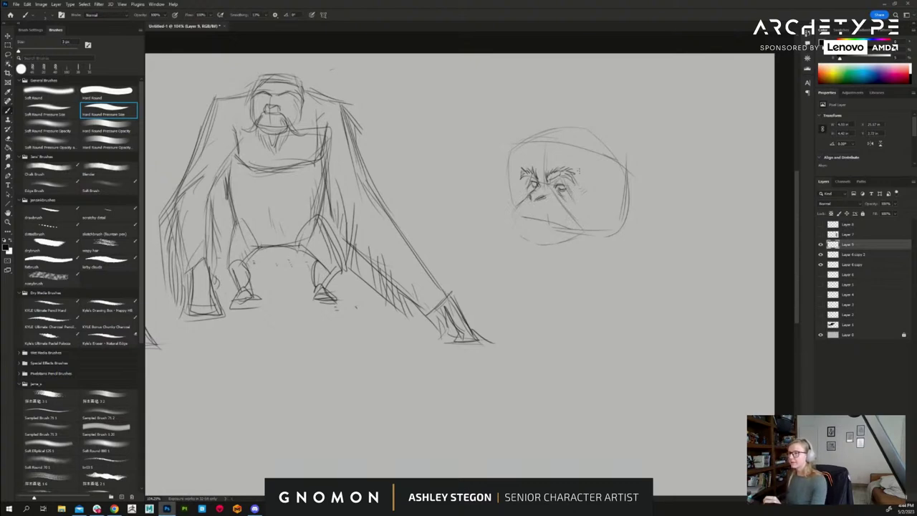
- Draw a long, drooping moustache with curled ends on both sides of the muzzle and darken the mouth line
left_click_drag(558, 201, 585, 247)
mouse_move(555, 220)
left_mouse_down()
mouse_move(581, 246)
mouse_move(586, 261)
mouse_move(576, 264)
mouse_move(588, 278)
mouse_move(607, 271)
left_mouse_up()
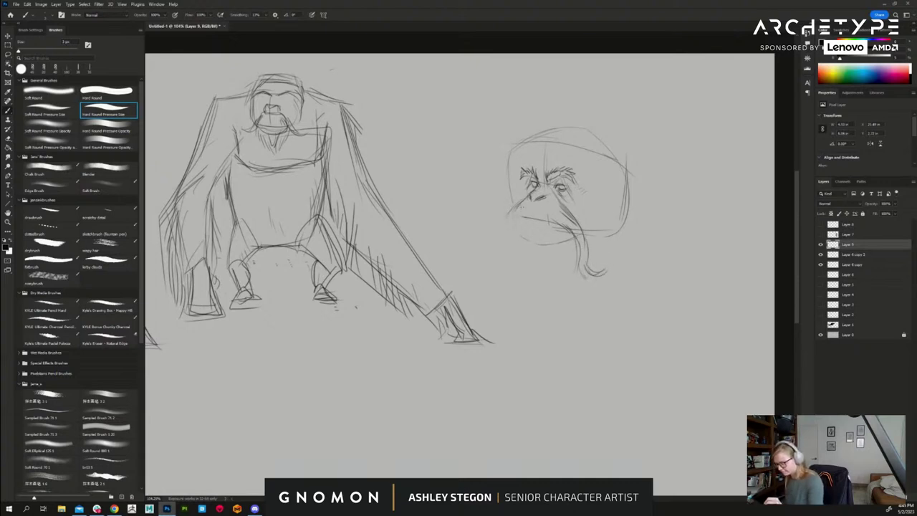
mouse_move(506, 211)
left_mouse_down()
mouse_move(513, 218)
mouse_move(499, 268)
left_mouse_up()
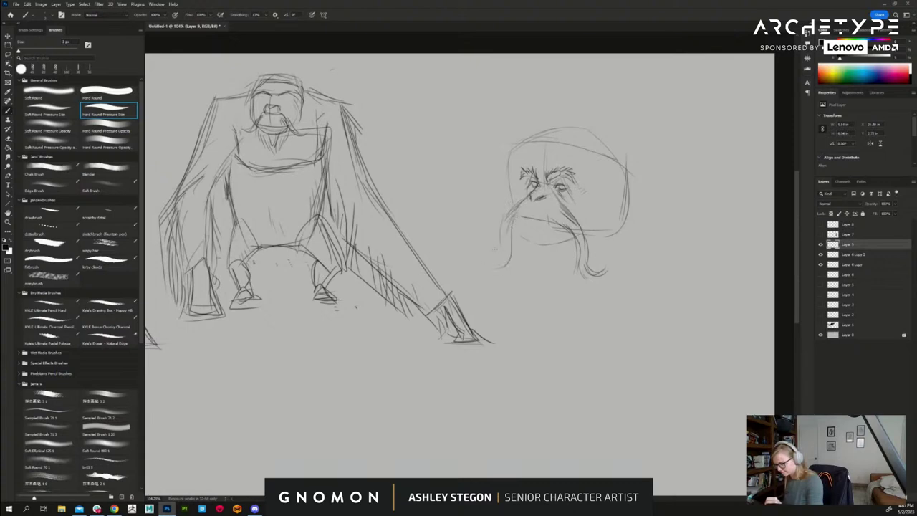
mouse_move(506, 237)
left_mouse_down()
mouse_move(502, 266)
mouse_move(492, 264)
left_mouse_up()
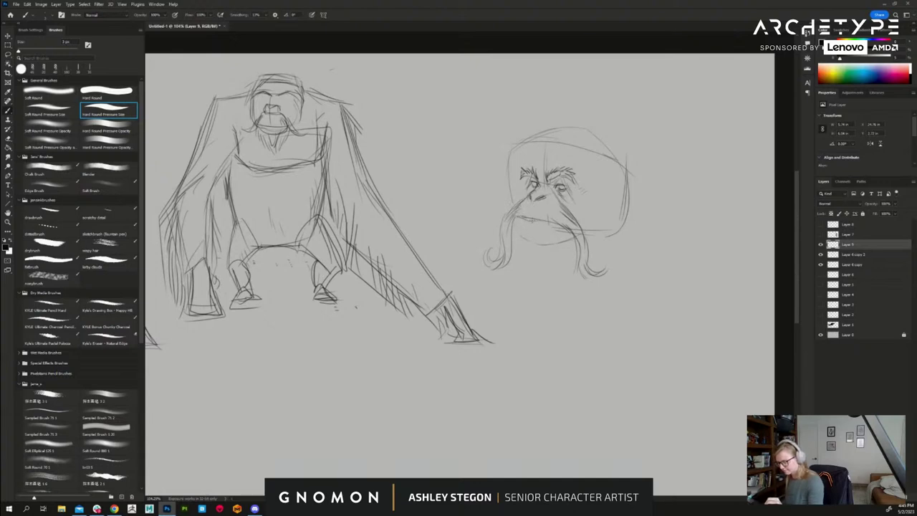
left_click_drag(540, 222, 523, 218)
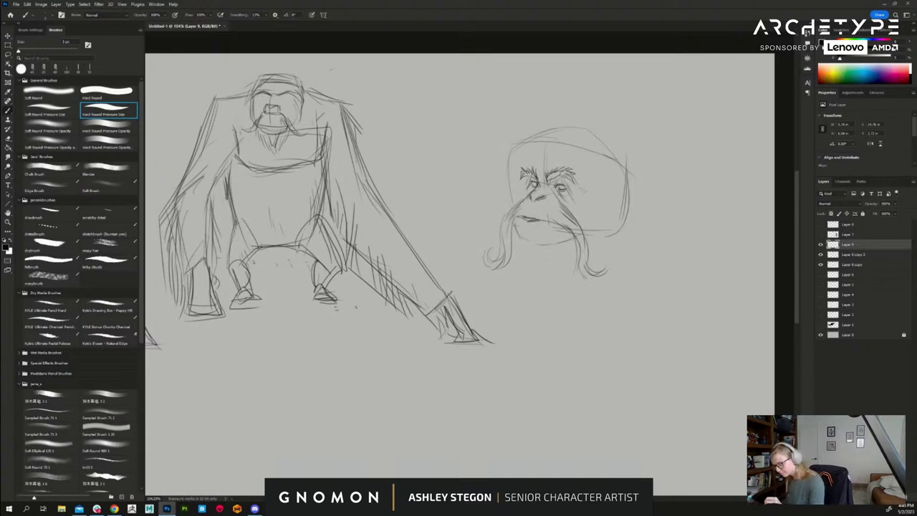
- Draw a long, tapering beard beneath the muzzle, tied near its end with a loose tuft below
left_click_drag(561, 239, 563, 257)
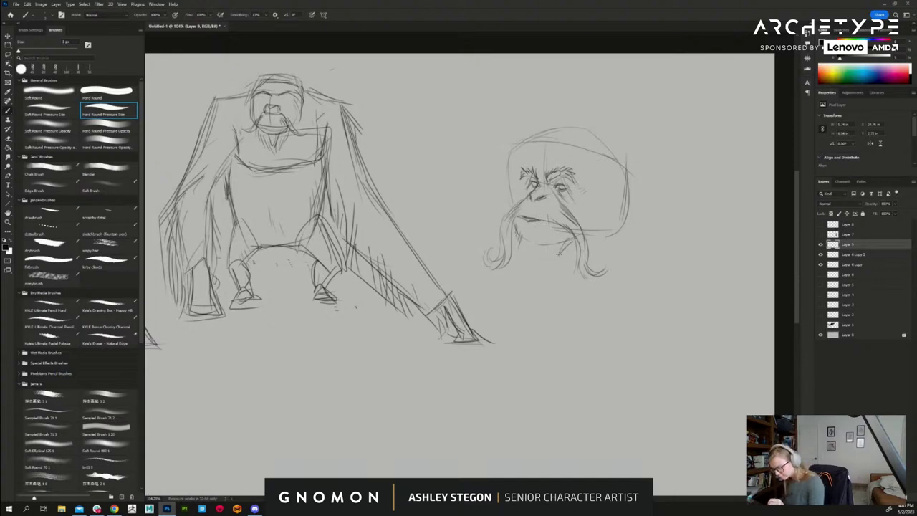
left_click_drag(516, 232, 520, 302)
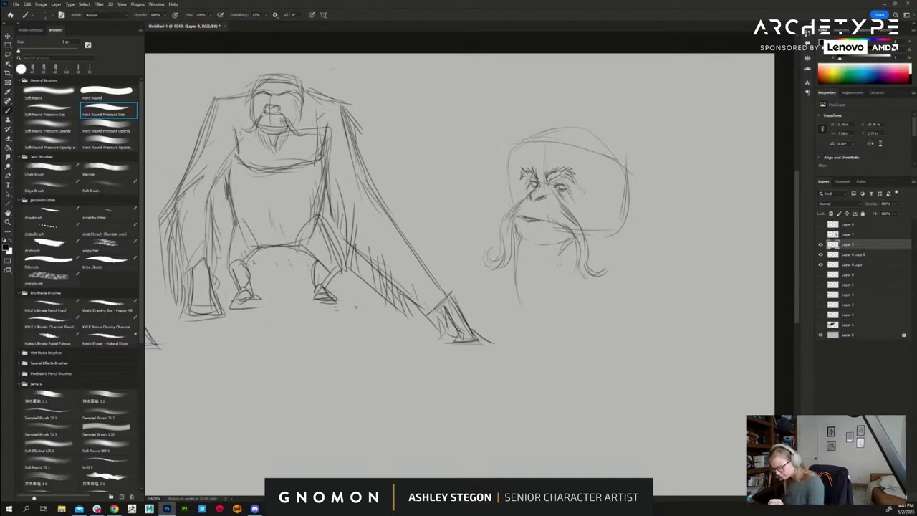
left_click_drag(576, 242, 537, 306)
left_click_drag(521, 242, 519, 302)
left_click_drag(518, 264, 522, 326)
mouse_move(535, 302)
left_mouse_down()
mouse_move(511, 341)
mouse_move(529, 351)
mouse_move(506, 332)
mouse_move(509, 357)
mouse_move(526, 348)
left_mouse_up()
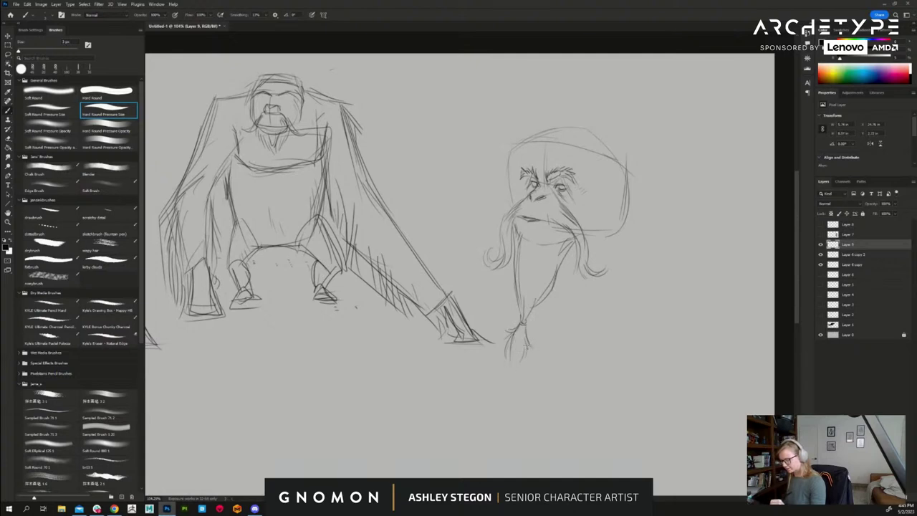
left_click_drag(541, 293, 528, 316)
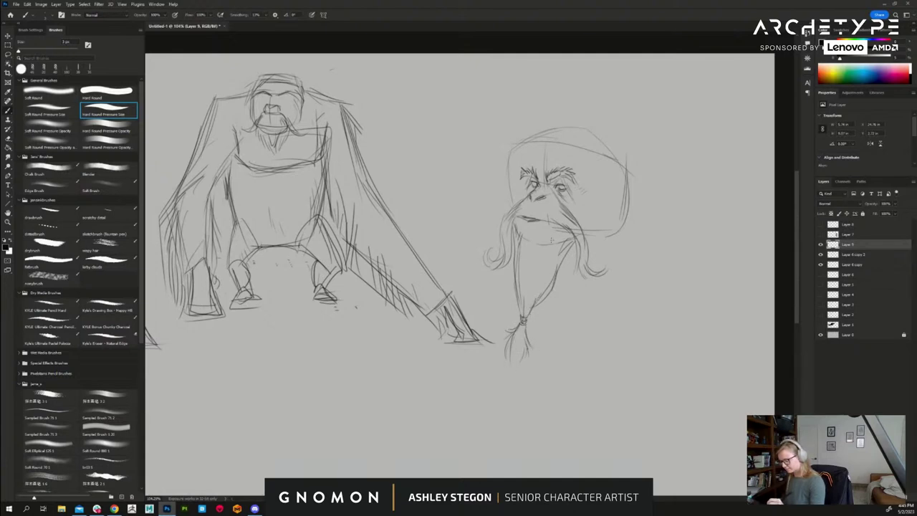
left_click_drag(553, 261, 542, 291)
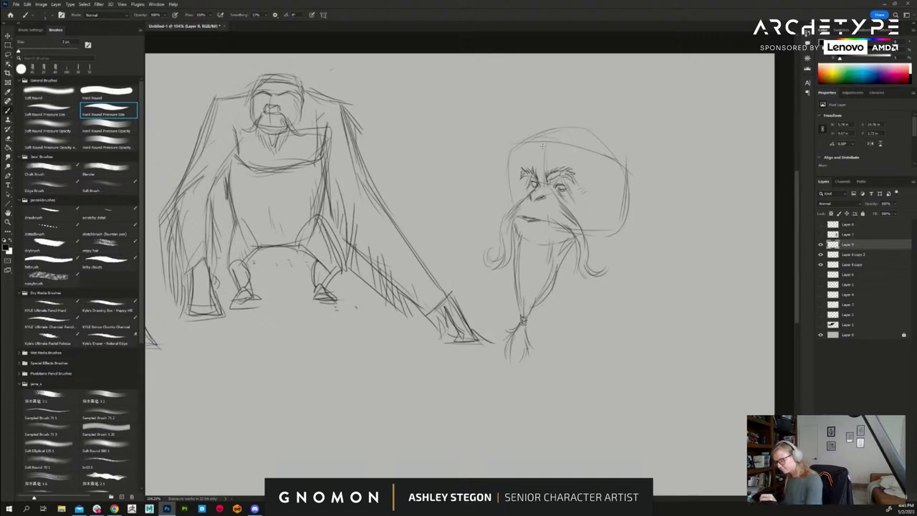
- Define the hairline and the wide outer contours of the cheek pads on both sides of the face
mouse_move(542, 145)
left_mouse_down()
mouse_move(505, 175)
mouse_move(498, 208)
left_mouse_up()
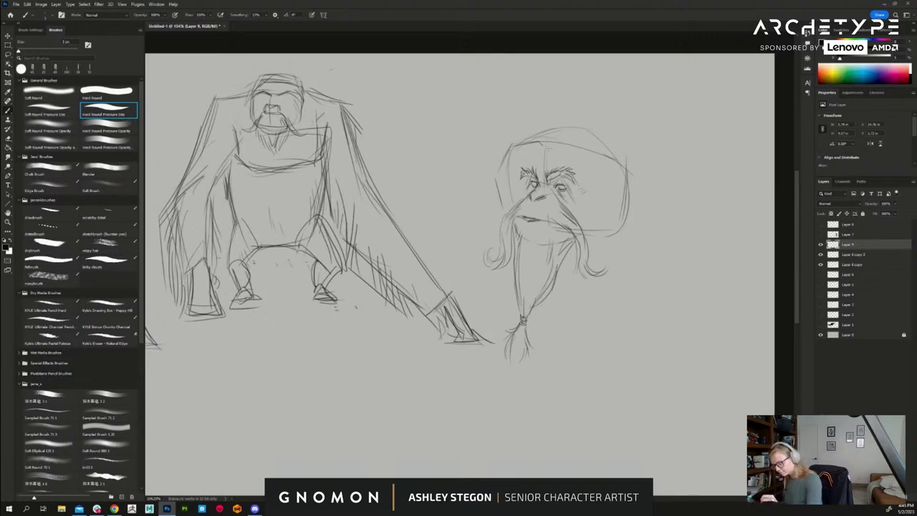
mouse_move(548, 148)
left_mouse_down()
mouse_move(587, 134)
mouse_move(566, 143)
mouse_move(620, 155)
mouse_move(626, 235)
mouse_move(598, 251)
left_mouse_up()
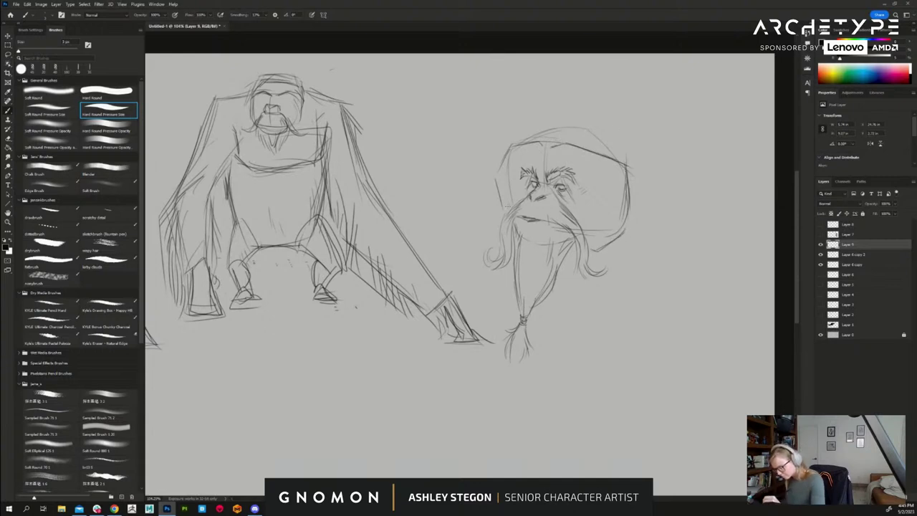
left_click_drag(504, 176, 503, 218)
left_click_drag(506, 156, 494, 181)
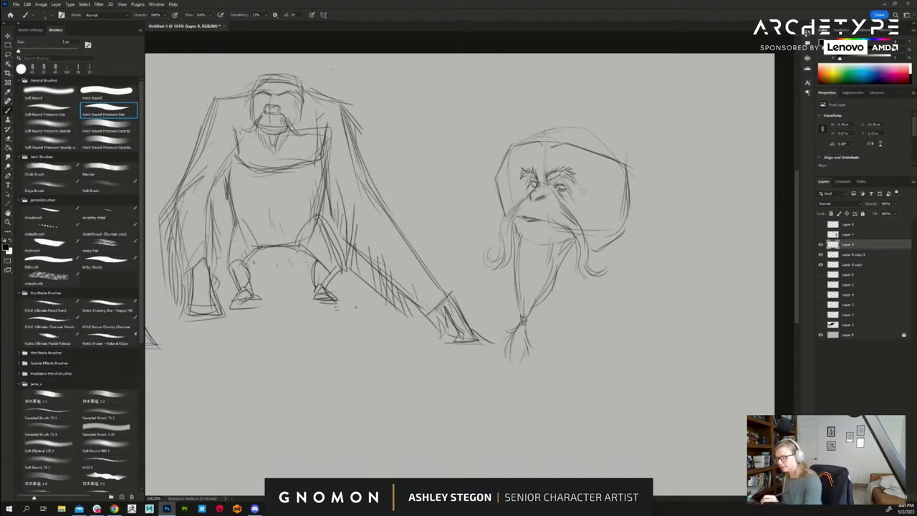
- Raise the crown of the head into a taller dome and add hair strokes along the hairline
left_click_drag(598, 115, 612, 134)
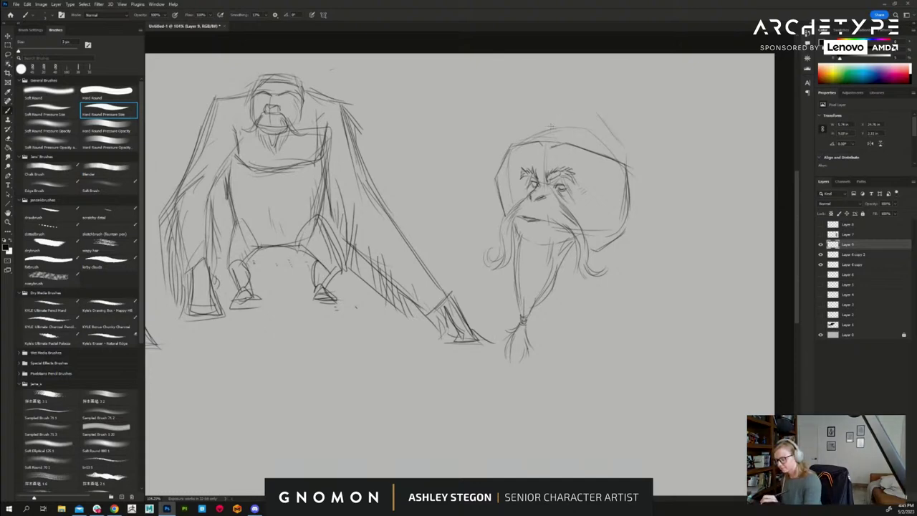
mouse_move(559, 121)
left_mouse_down()
mouse_move(543, 155)
mouse_move(558, 118)
mouse_move(535, 127)
left_mouse_up()
left_click_drag(536, 126, 514, 145)
left_click_drag(544, 130, 522, 147)
mouse_move(559, 116)
left_mouse_down()
mouse_move(595, 113)
mouse_move(559, 153)
left_mouse_up()
mouse_move(579, 140)
left_mouse_down()
mouse_move(572, 148)
mouse_move(591, 165)
left_mouse_up()
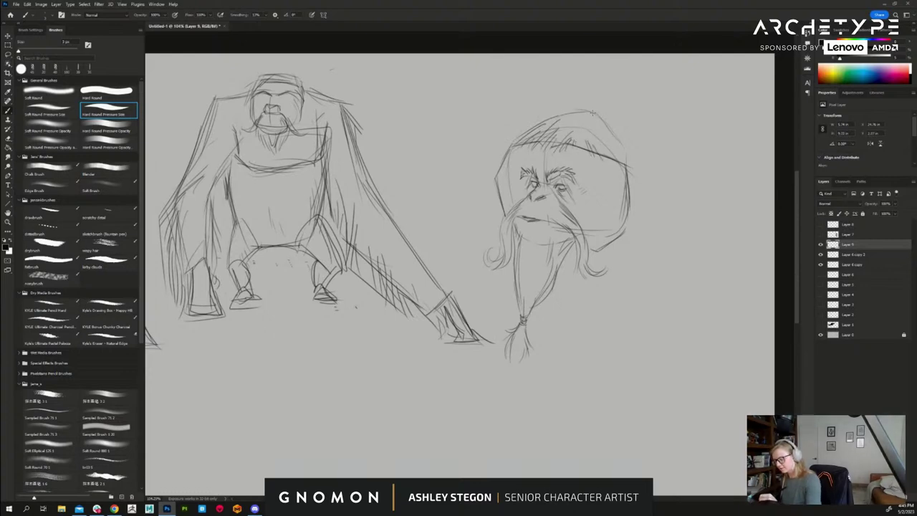
mouse_move(595, 115)
left_mouse_down()
mouse_move(622, 159)
mouse_move(602, 162)
left_mouse_up()
mouse_move(619, 146)
left_mouse_down()
mouse_move(605, 165)
mouse_move(582, 151)
left_mouse_up()
mouse_move(581, 139)
left_mouse_down()
mouse_move(573, 152)
mouse_move(608, 207)
left_mouse_up()
left_click_drag(617, 162, 617, 212)
left_click_drag(618, 143, 632, 201)
key("ctrl+z")
key("ctrl+z")
key("ctrl+z")
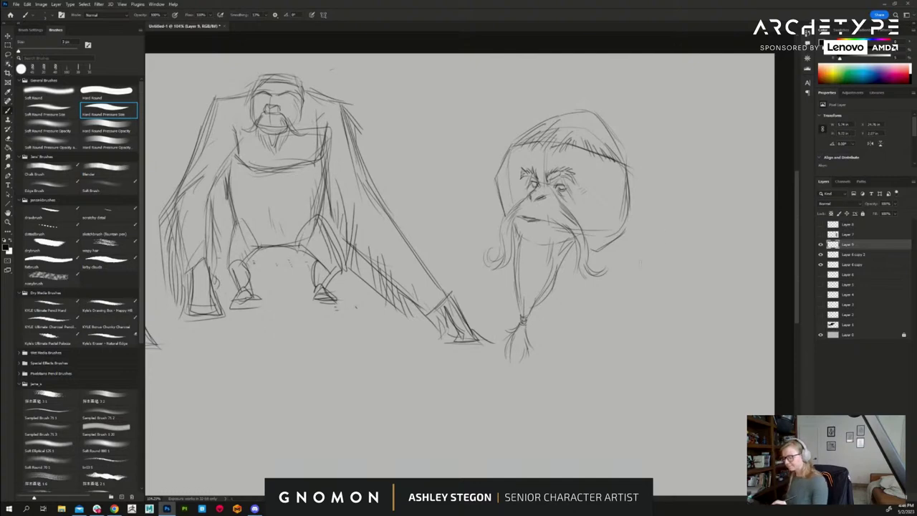
- Reinforce the outline of the crown and the upper edge of the near-profile cheek pad
left_click_drag(601, 133, 625, 159)
mouse_move(536, 126)
left_mouse_down()
mouse_move(576, 117)
mouse_move(620, 137)
left_mouse_up()
left_click_drag(511, 148, 498, 177)
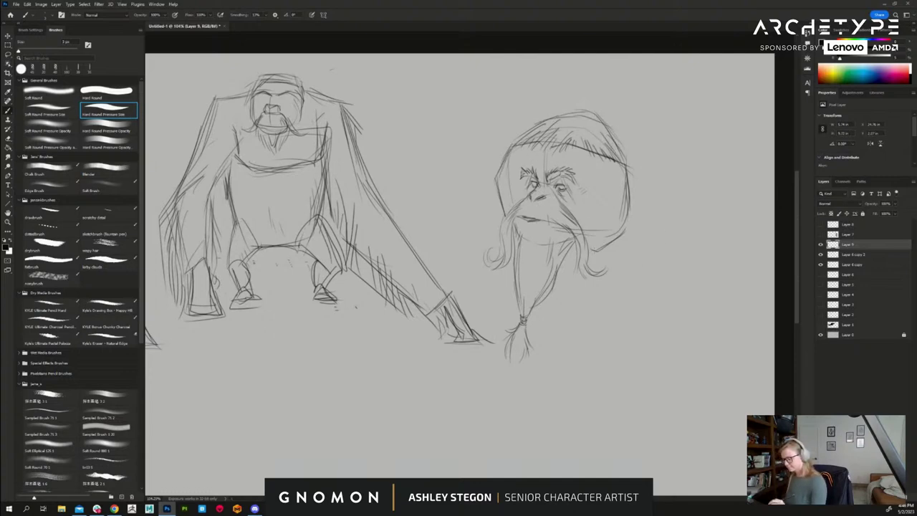
- Darken the eye on the wider side of the face and thicken the mouth line
left_click_drag(563, 182, 567, 190)
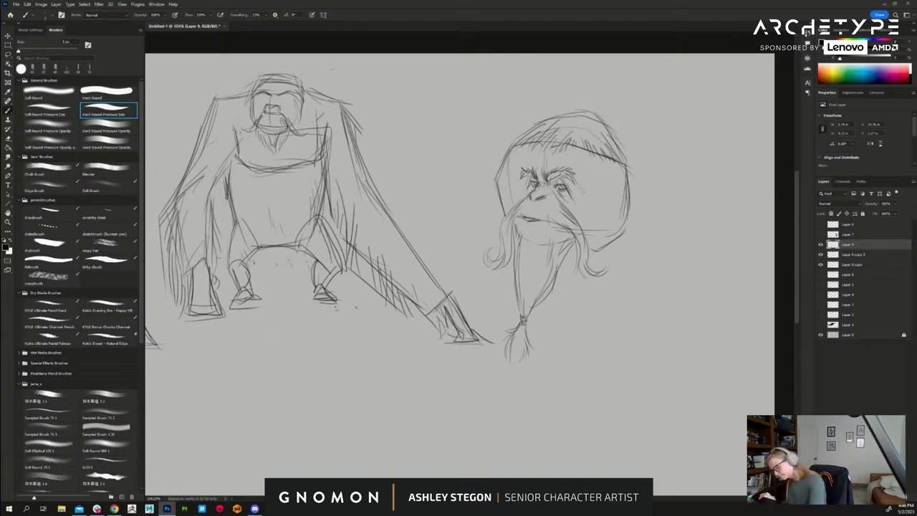
left_click_drag(521, 217, 532, 219)
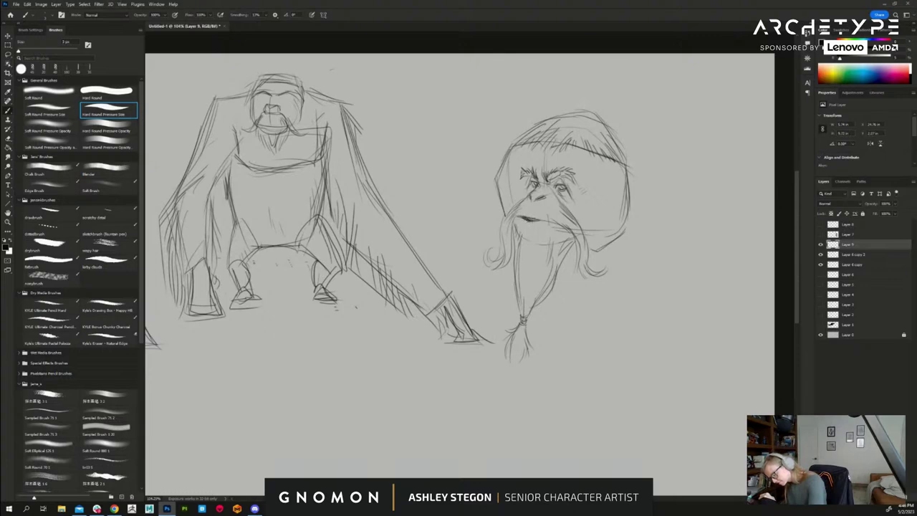
mouse_move(519, 217)
left_mouse_down()
mouse_move(558, 223)
mouse_move(551, 218)
left_mouse_up()
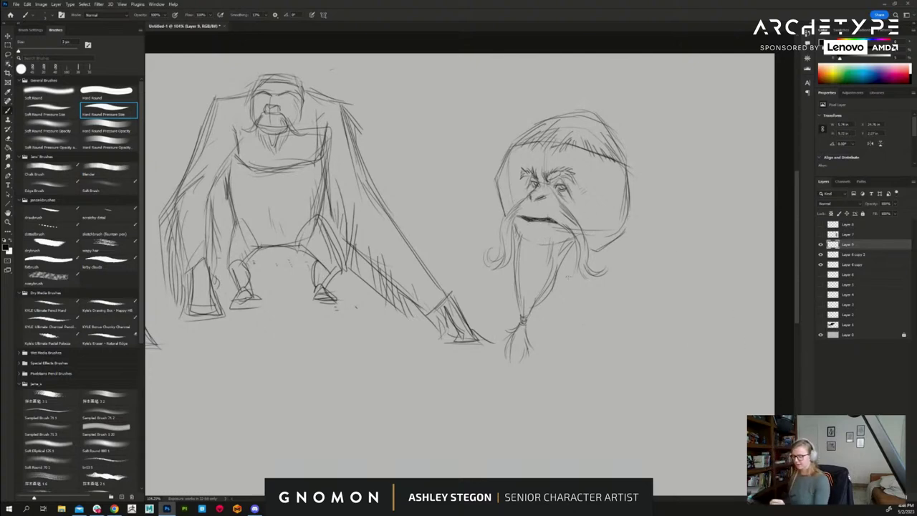
- Fill the beard with flowing hair strands down to the tie and add strokes to the moustache curl
mouse_move(523, 236)
left_mouse_down()
mouse_move(514, 268)
mouse_move(549, 288)
mouse_move(532, 298)
left_mouse_up()
mouse_move(561, 258)
left_mouse_down()
mouse_move(554, 274)
mouse_move(558, 260)
left_mouse_up()
mouse_move(569, 245)
left_mouse_down()
mouse_move(556, 269)
mouse_move(583, 276)
mouse_move(589, 264)
left_mouse_up()
left_click_drag(589, 267, 604, 278)
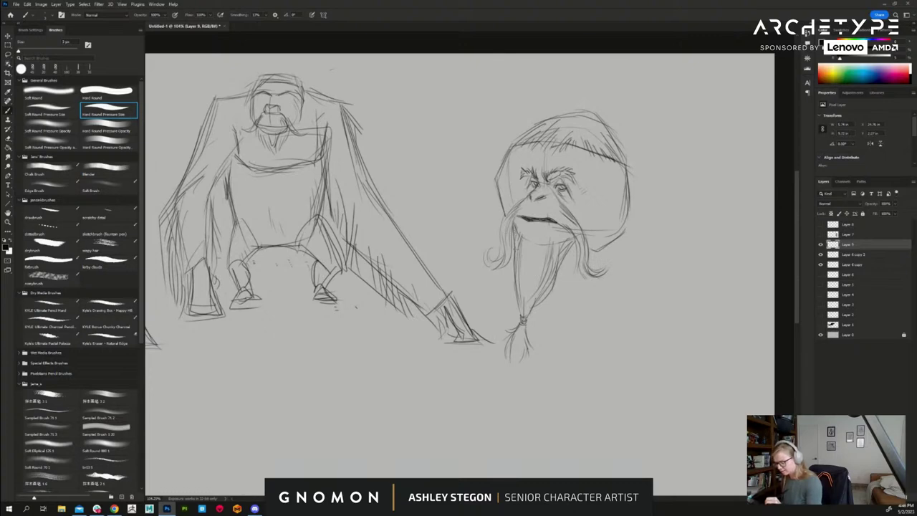
mouse_move(516, 250)
left_mouse_down()
mouse_move(516, 272)
mouse_move(542, 296)
left_mouse_up()
left_click_drag(549, 284, 526, 318)
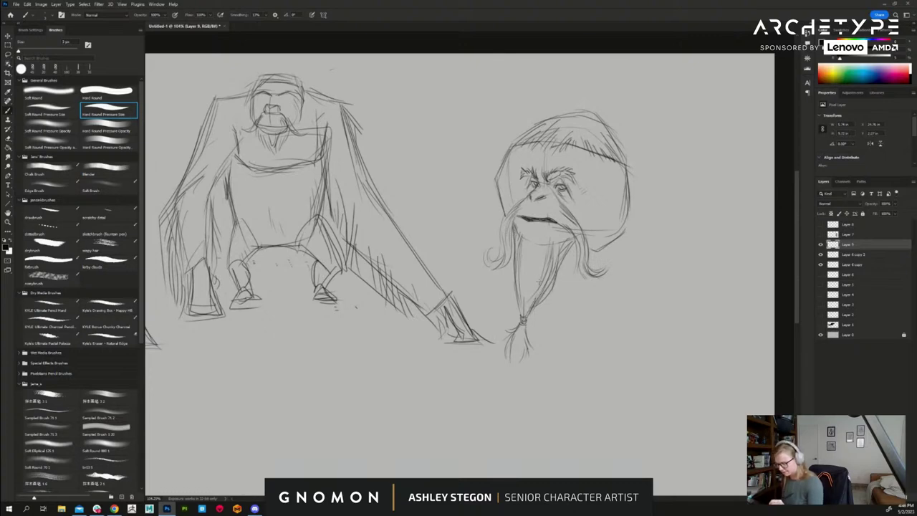
left_click_drag(535, 286, 522, 310)
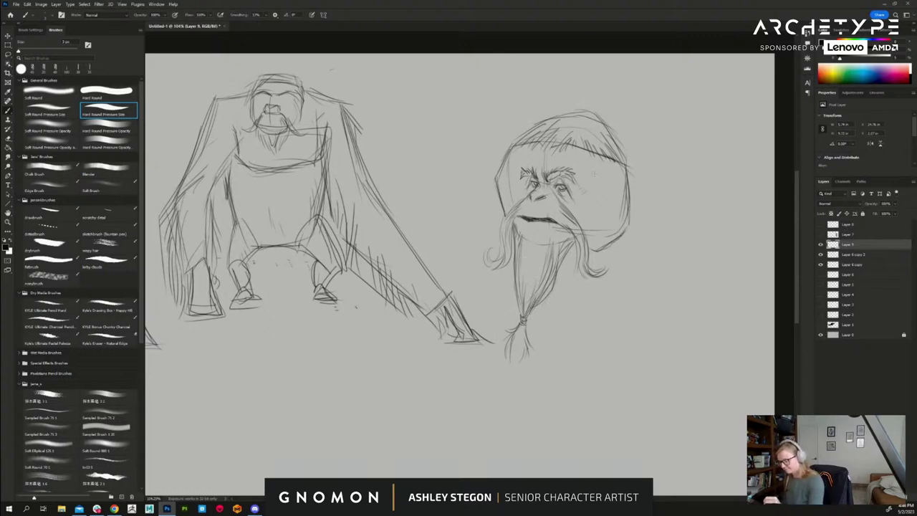
- Add light cheek strokes, erase the heavy mouth line and redraw a slightly open mouth with lips
left_click_drag(594, 174, 592, 191)
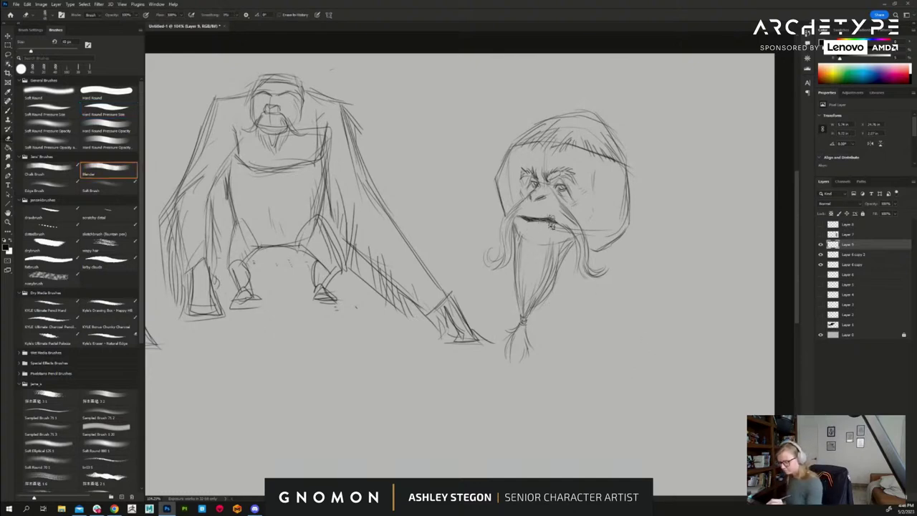
key("e")
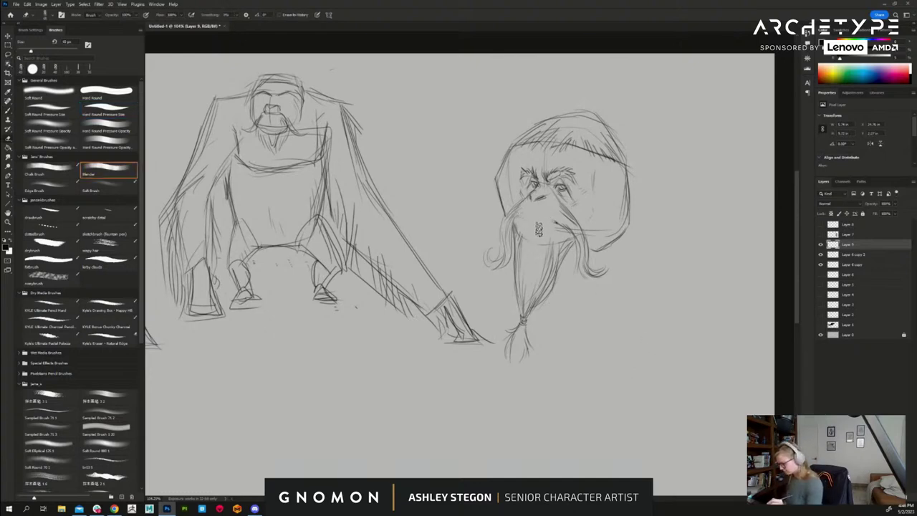
key("b")
mouse_move(514, 215)
left_mouse_down()
mouse_move(557, 222)
mouse_move(521, 221)
mouse_move(548, 220)
left_mouse_up()
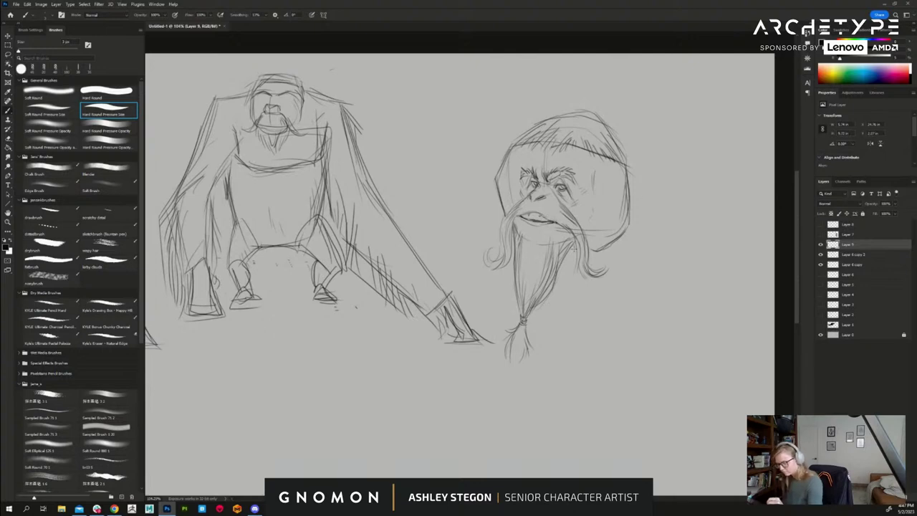
- Refine the moustache and eyebrow curls and sketch rough shoulder and back lines behind the head
mouse_move(579, 248)
left_mouse_down()
mouse_move(588, 273)
mouse_move(602, 277)
mouse_move(607, 260)
left_mouse_up()
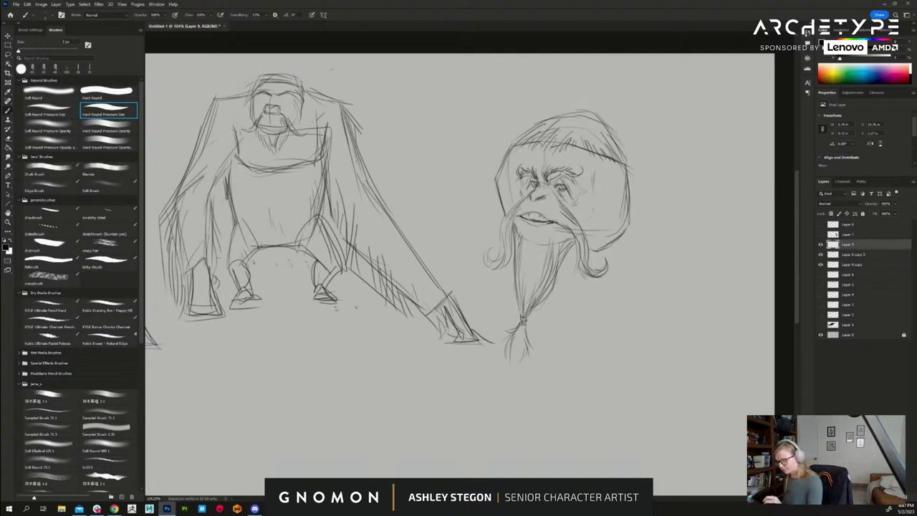
left_click_drag(555, 210, 564, 223)
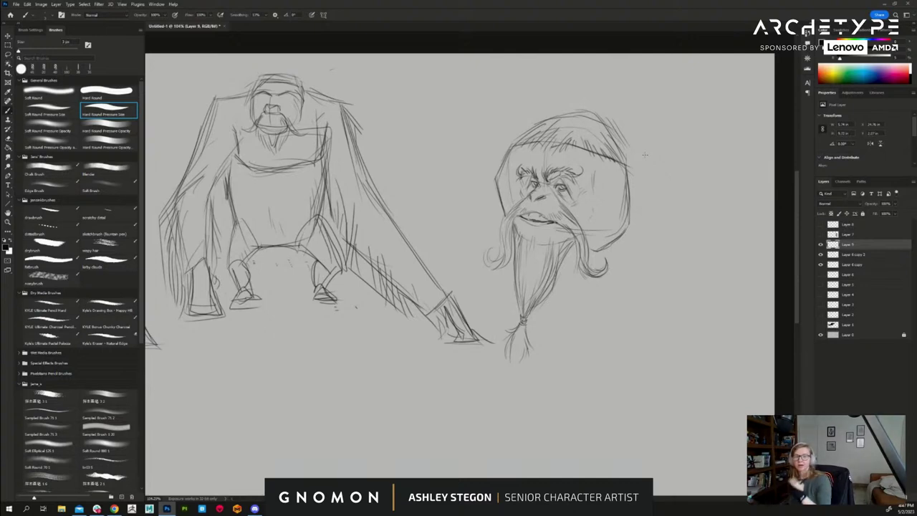
mouse_move(617, 139)
left_mouse_down()
mouse_move(705, 204)
mouse_move(715, 253)
left_mouse_up()
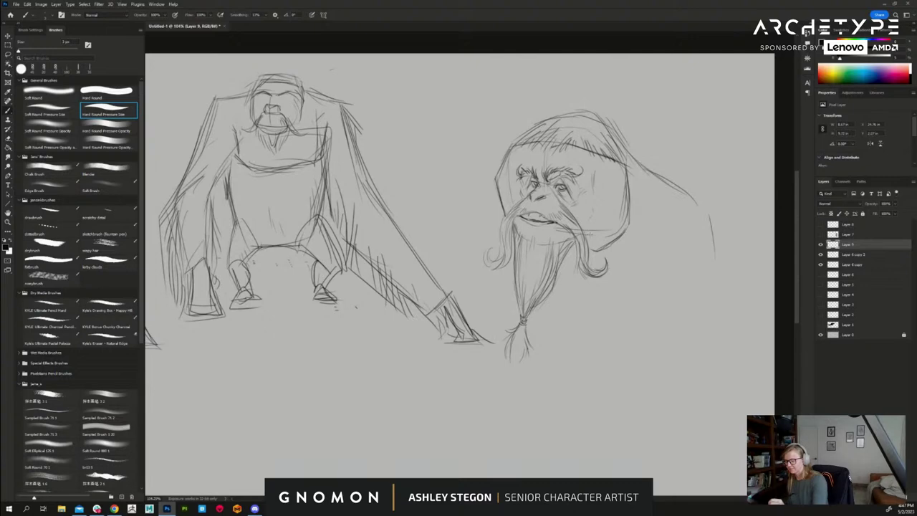
left_click_drag(496, 190, 484, 222)
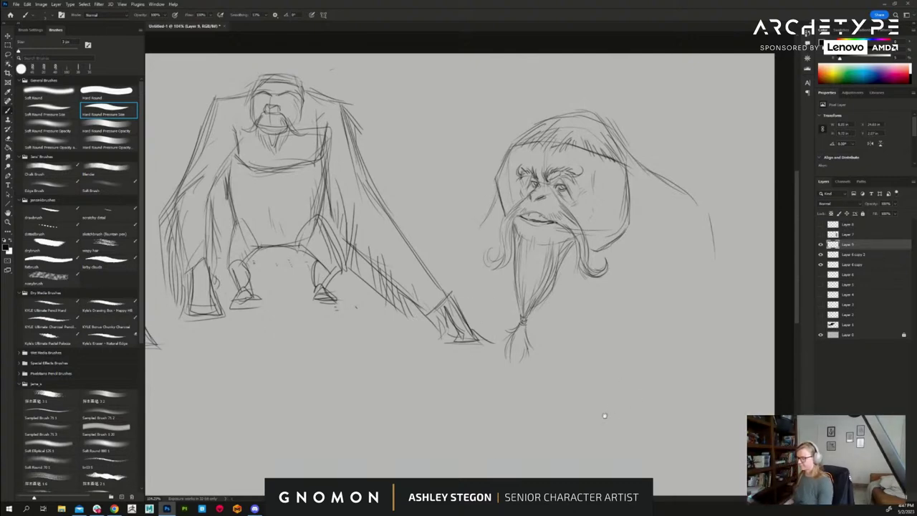
- Identify the sketch layers by toggling their visibility and hide the one with the plainer, straight-waisted ape
left_click_drag(602, 417, 652, 338)
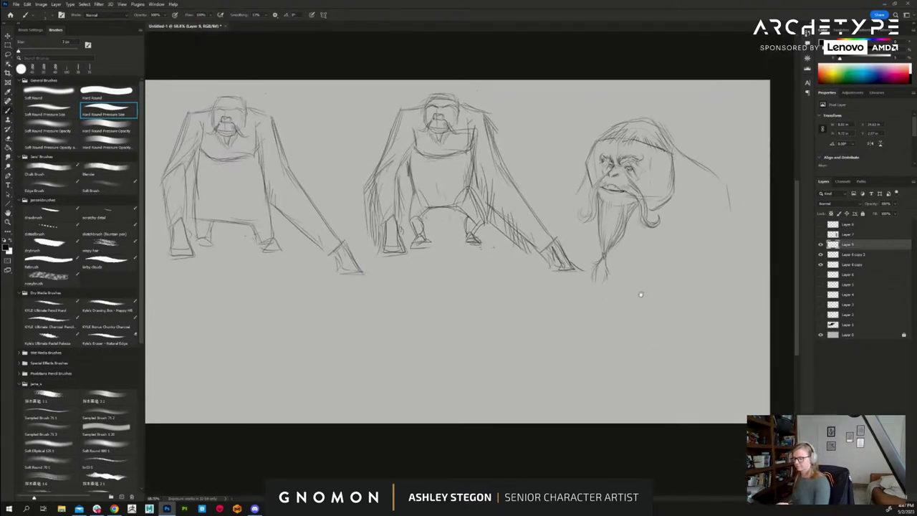
left_click_drag(641, 293, 665, 302)
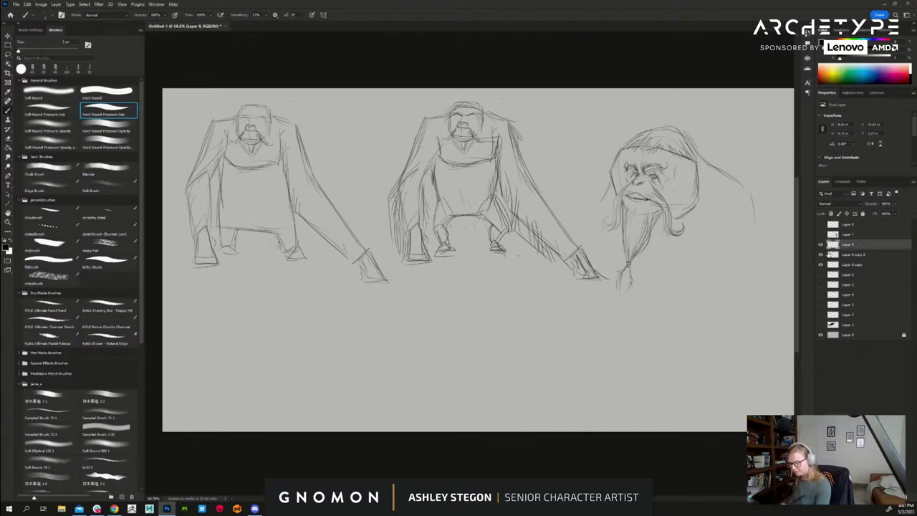
left_click(821, 244)
left_click(821, 255)
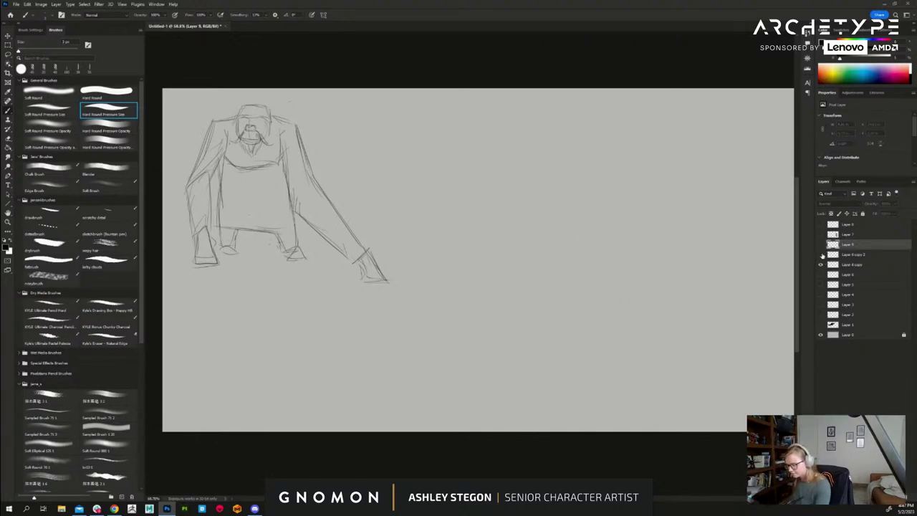
left_click(821, 256)
left_click(822, 246)
left_click(820, 245)
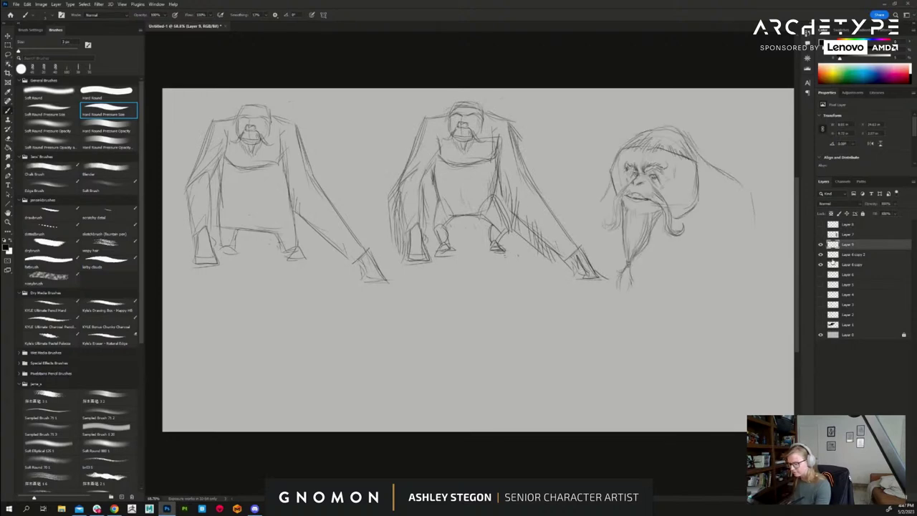
left_click(821, 265)
- Scale down the furry ape and face study layers together and move them to the canvas's upper-left area
left_click(859, 256, "shift")
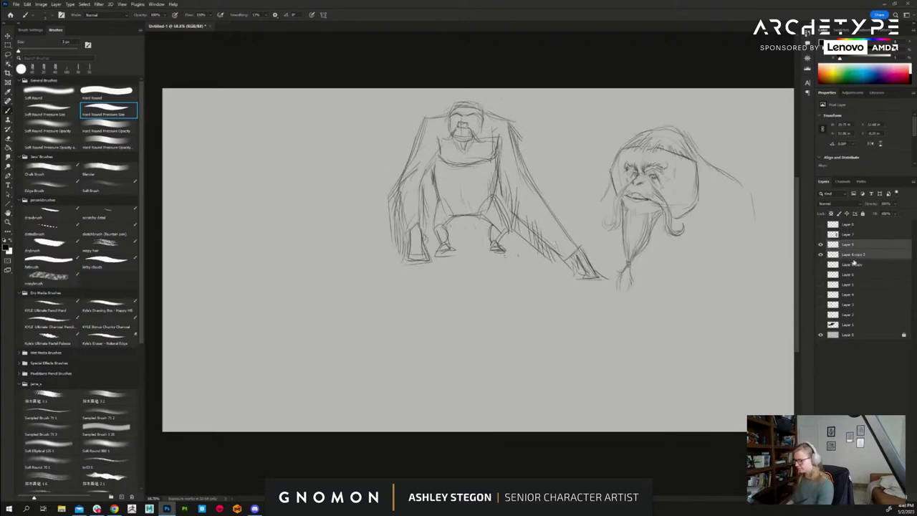
key("ctrl+t")
left_click_drag(735, 278, 664, 242)
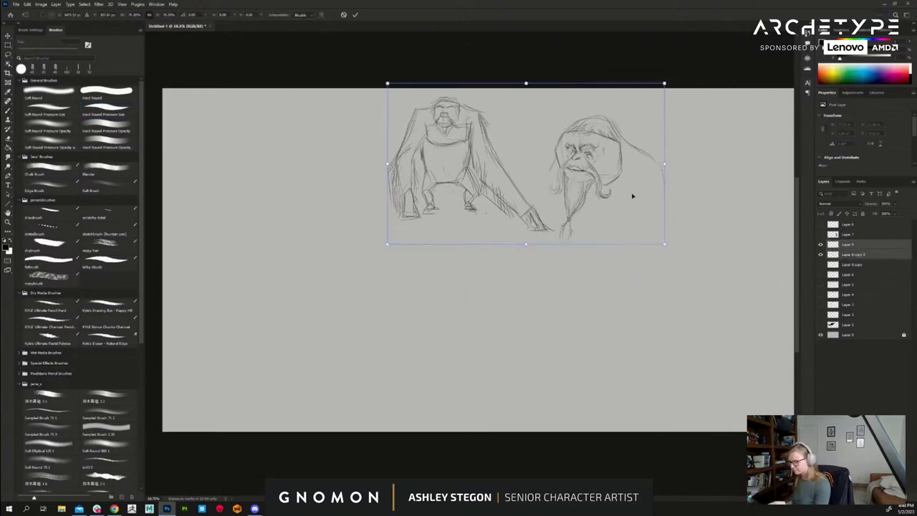
mouse_move(633, 195)
left_mouse_down()
mouse_move(403, 201)
mouse_move(415, 199)
left_mouse_up()
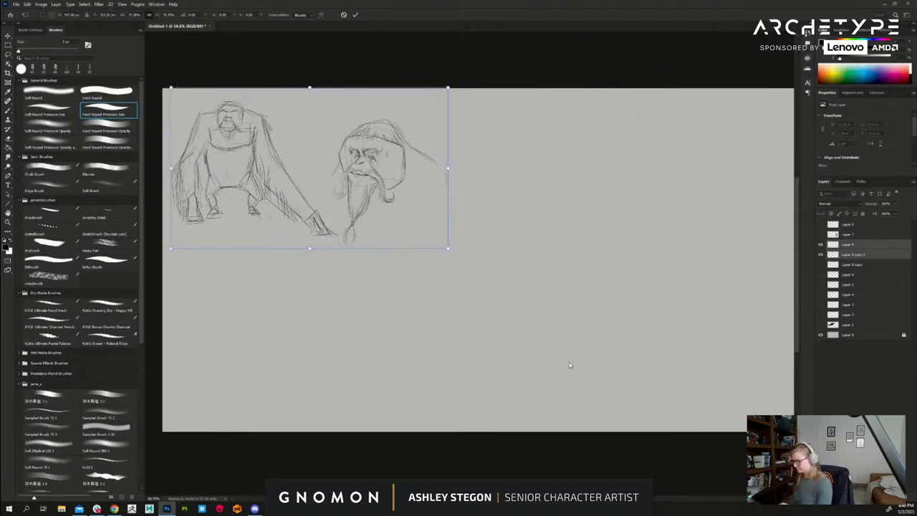
key("Return")
- Add one new empty layer above the face study and frame the blank canvas area beside it
left_click(862, 244)
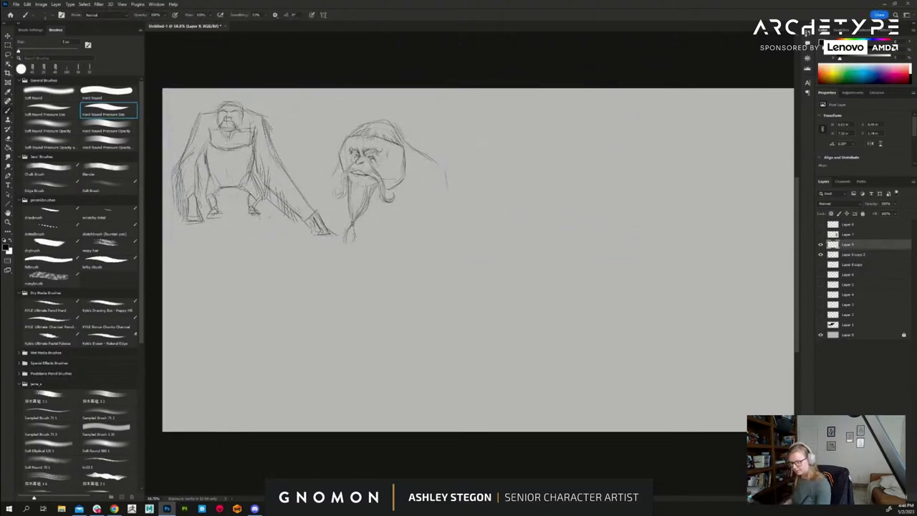
key("ctrl+shift+alt+n")
key("ctrl+shift+alt+n")
key("ctrl+z")
left_click_drag(619, 297, 594, 290)
left_click_drag(620, 289, 603, 301)
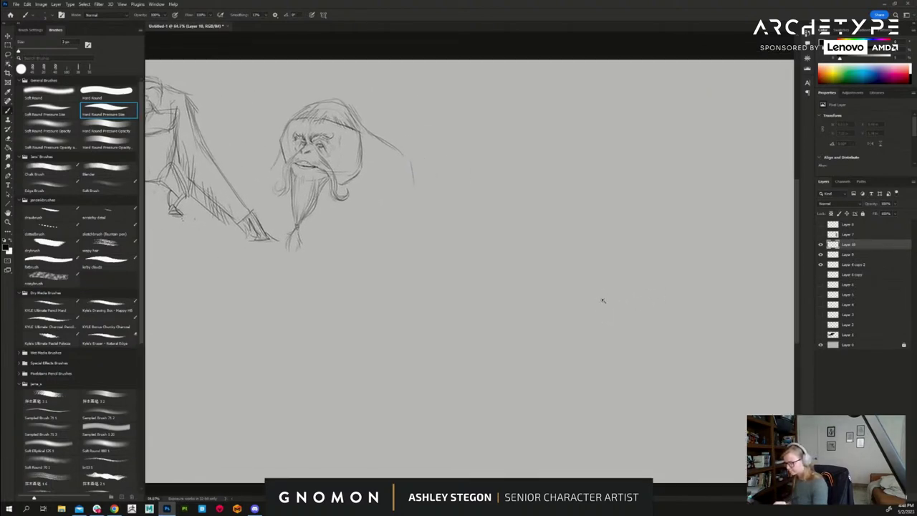
scroll(606, 302, "down", 3)
scroll(582, 279, "up", 2)
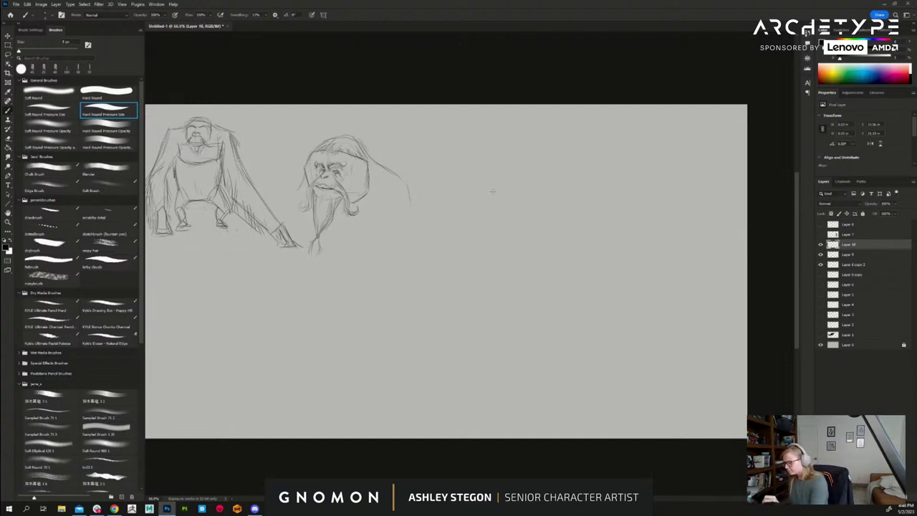
left_click_drag(490, 194, 508, 191)
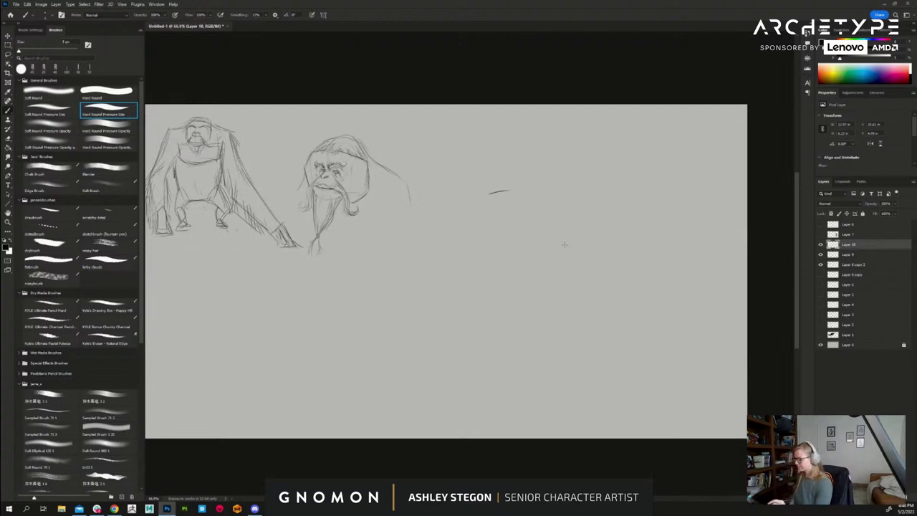
key("ctrl+z")
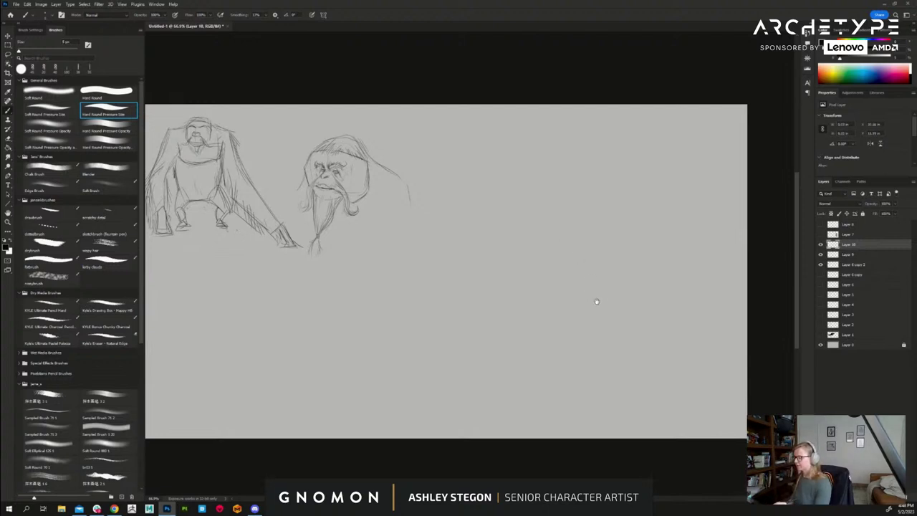
mouse_move(596, 299)
left_mouse_down()
mouse_move(623, 295)
mouse_move(615, 291)
left_mouse_up()
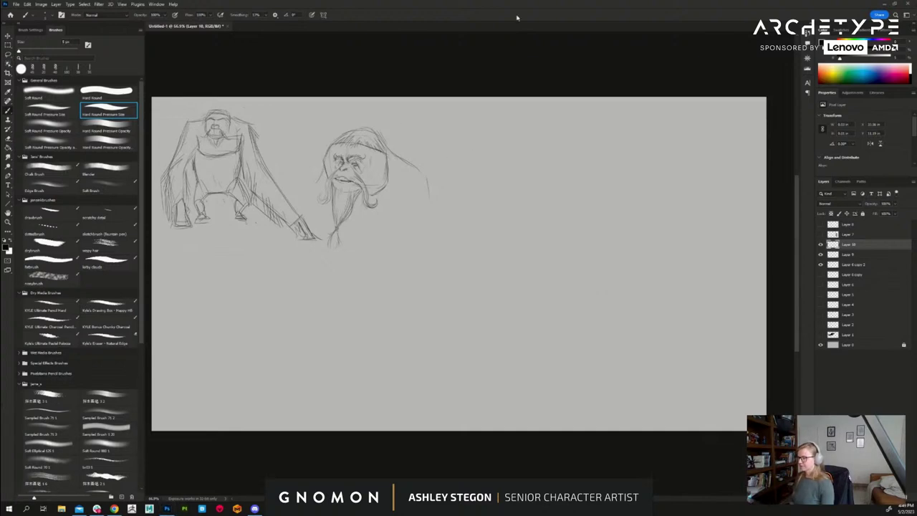
- Bring the reference board over the canvas and examine the fishermen photos, focusing on the straw hat and shaggy shoulder cape
left_click_drag(350, 2, 426, 205)
scroll(357, 419, "up", 5)
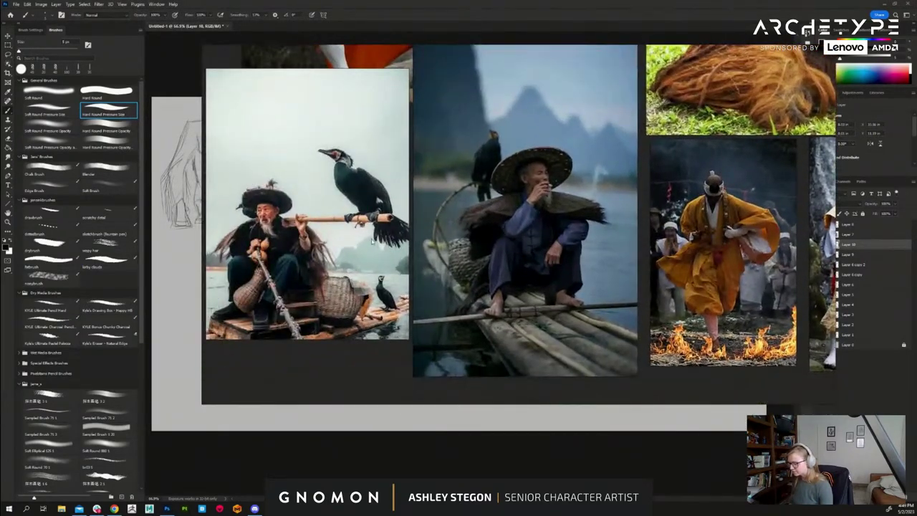
scroll(517, 265, "up", 2)
scroll(517, 255, "up", 2)
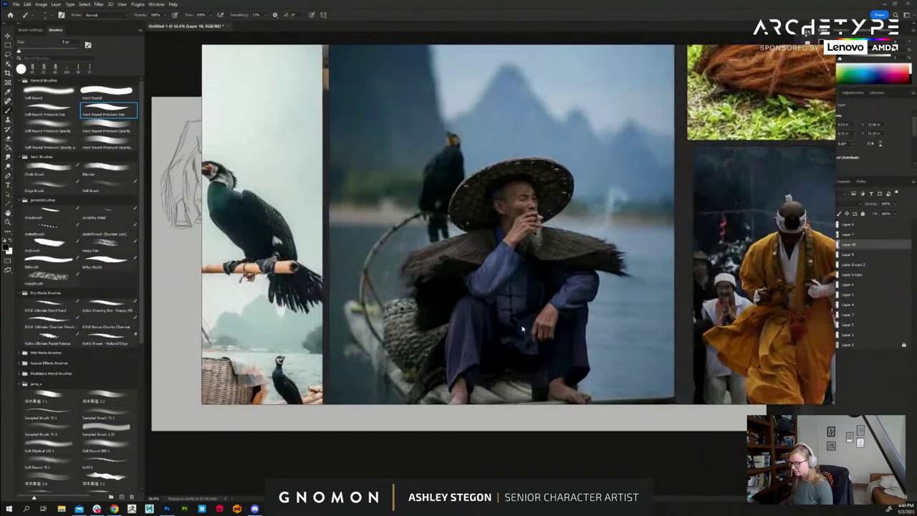
scroll(566, 256, "up", 2)
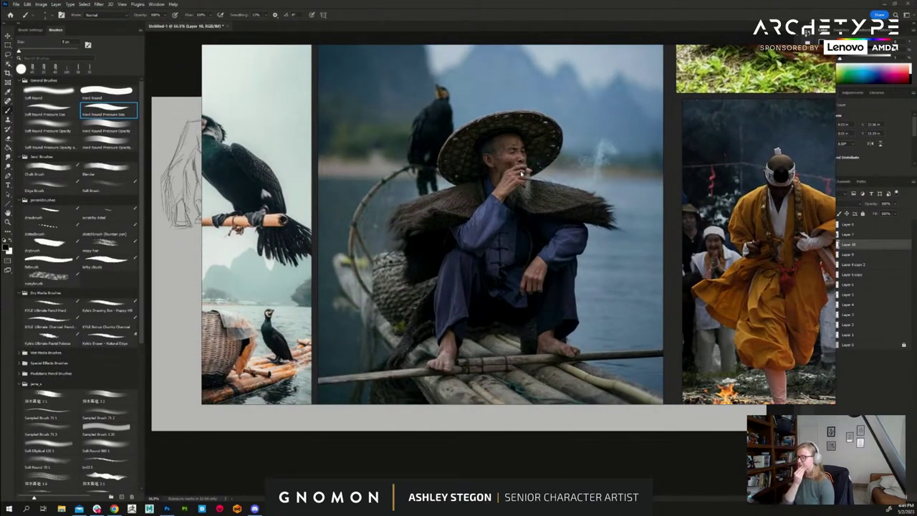
scroll(546, 173, "down", 2)
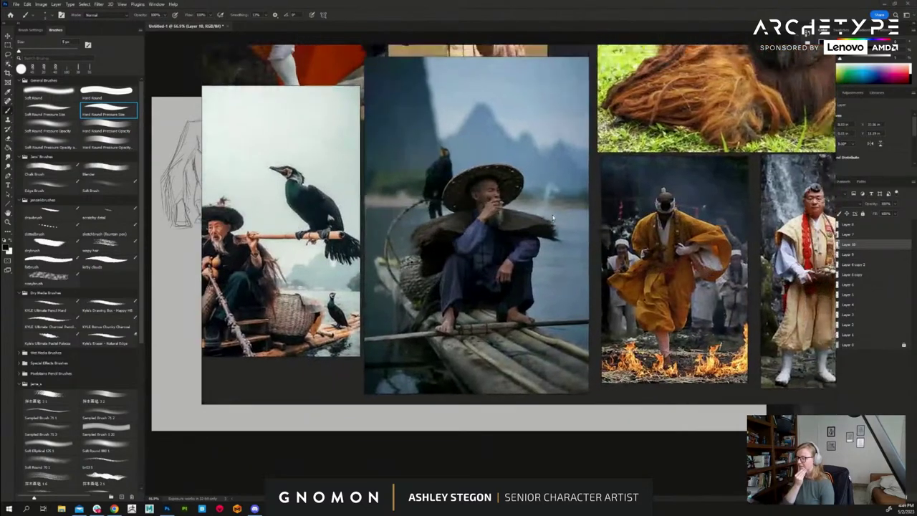
scroll(553, 217, "down", 3)
left_click_drag(632, 185, 550, 272)
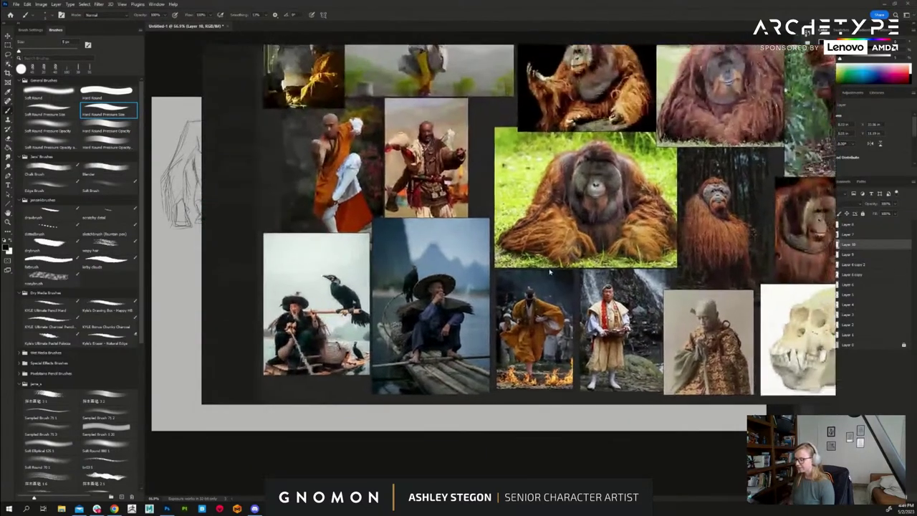
scroll(550, 271, "down", 4)
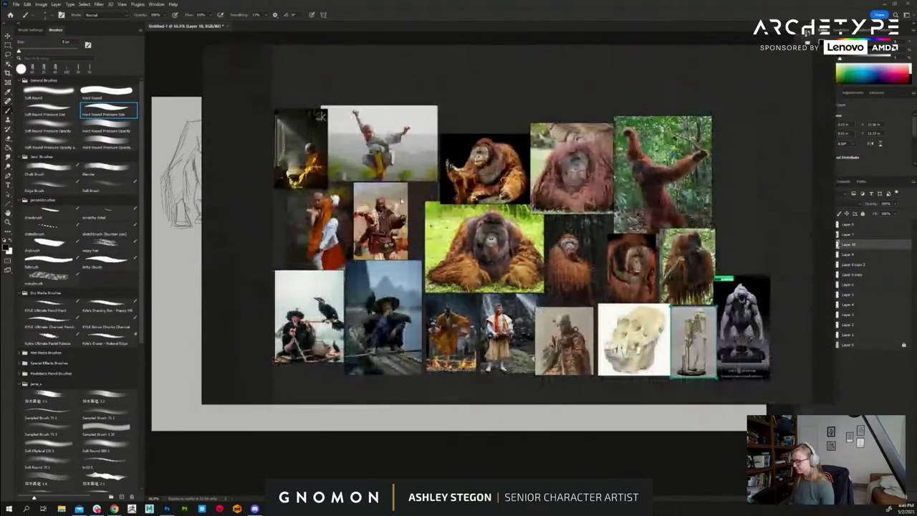
- Place the standing orangutan photo beside the crouching monk photo to compare their raised-arm poses, and return it to its spot
scroll(273, 157, "up", 4)
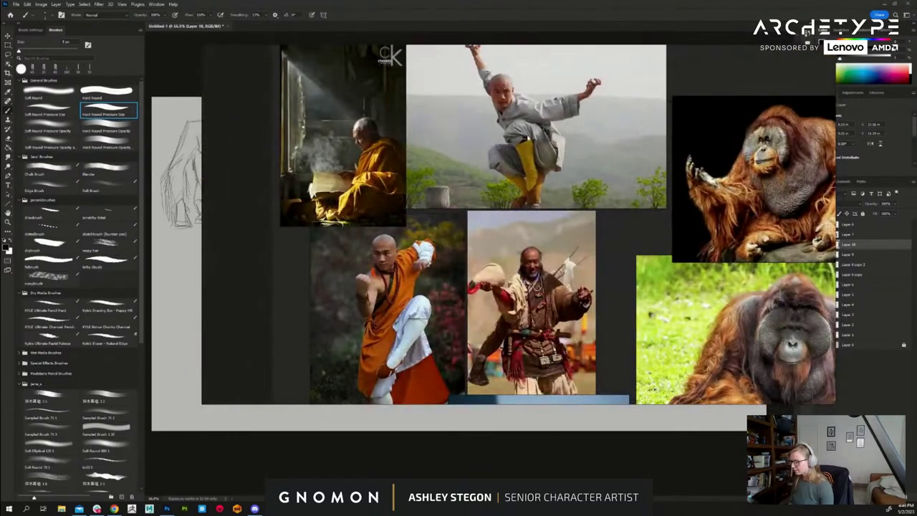
scroll(508, 228, "up", 3)
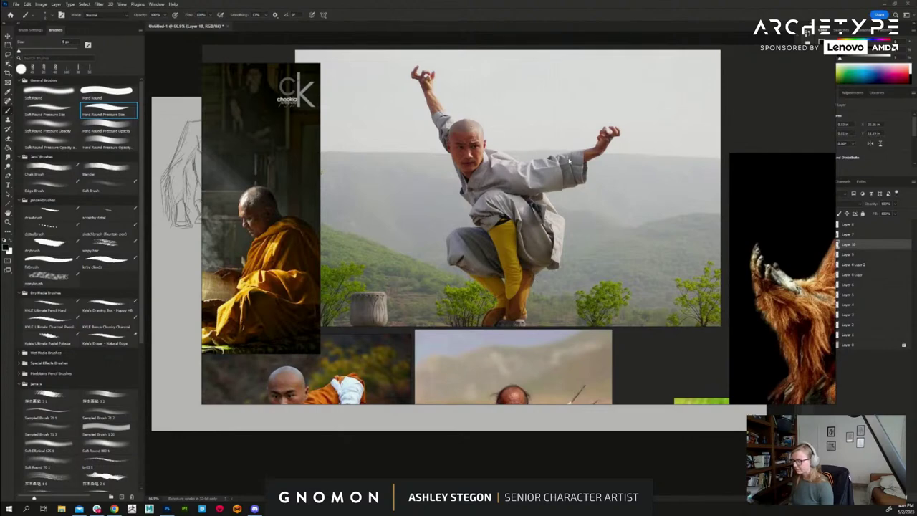
scroll(592, 186, "down", 1)
left_click_drag(594, 189, 524, 195)
scroll(509, 208, "down", 2)
left_click_drag(510, 232, 368, 236)
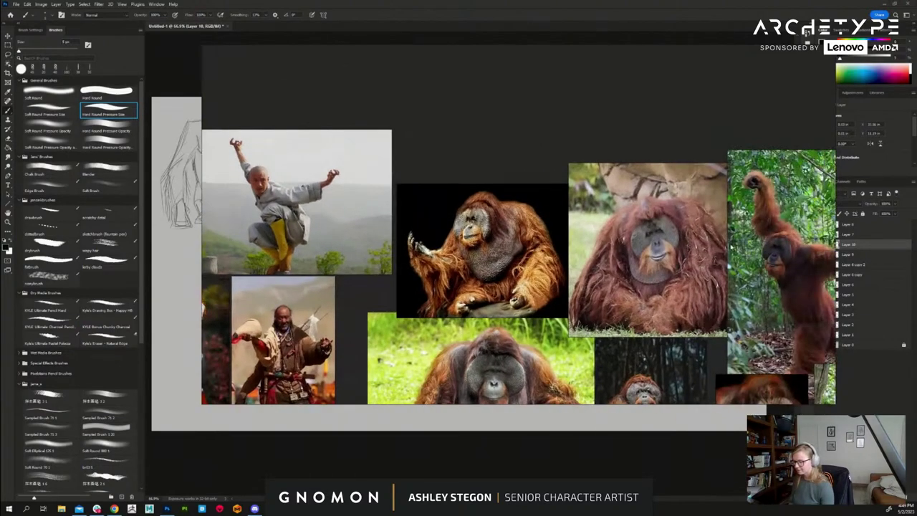
left_click_drag(777, 248, 414, 198)
scroll(484, 202, "up", 3)
left_click_drag(484, 202, 668, 169)
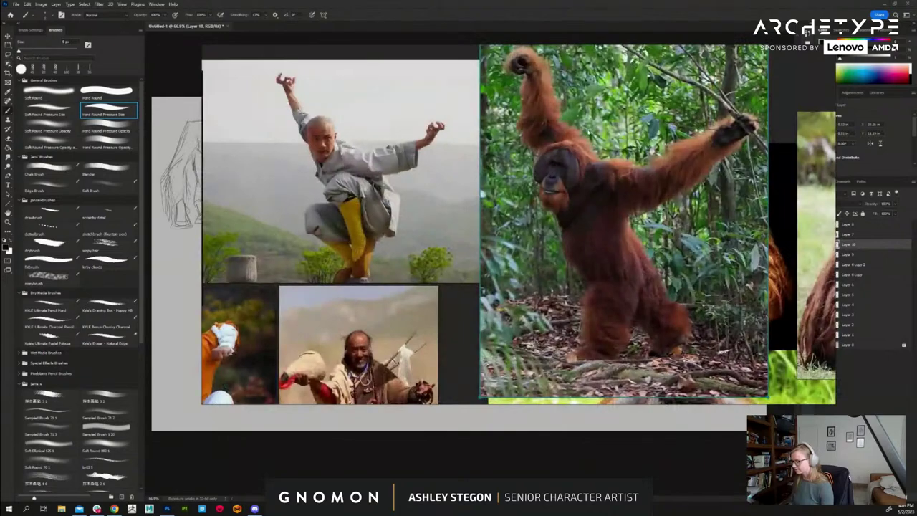
scroll(668, 169, "down", 2)
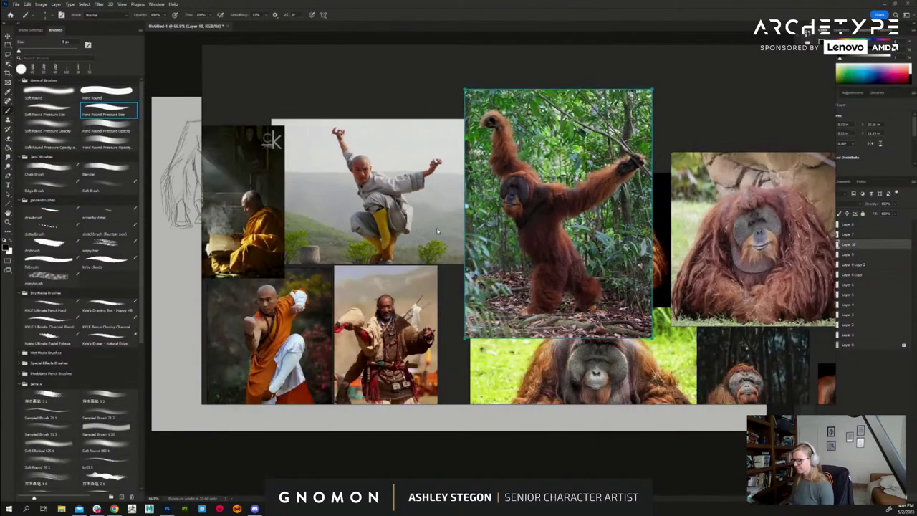
scroll(546, 136, "down", 3)
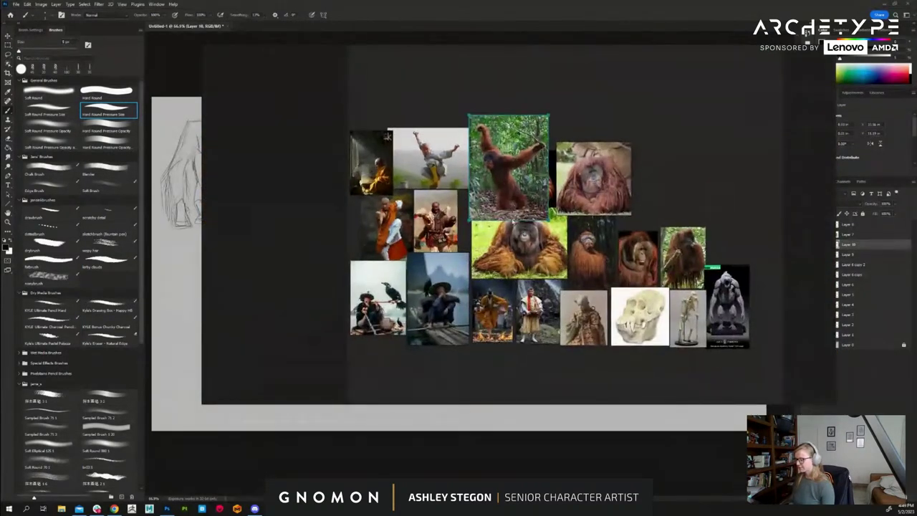
left_click_drag(569, 184, 691, 183)
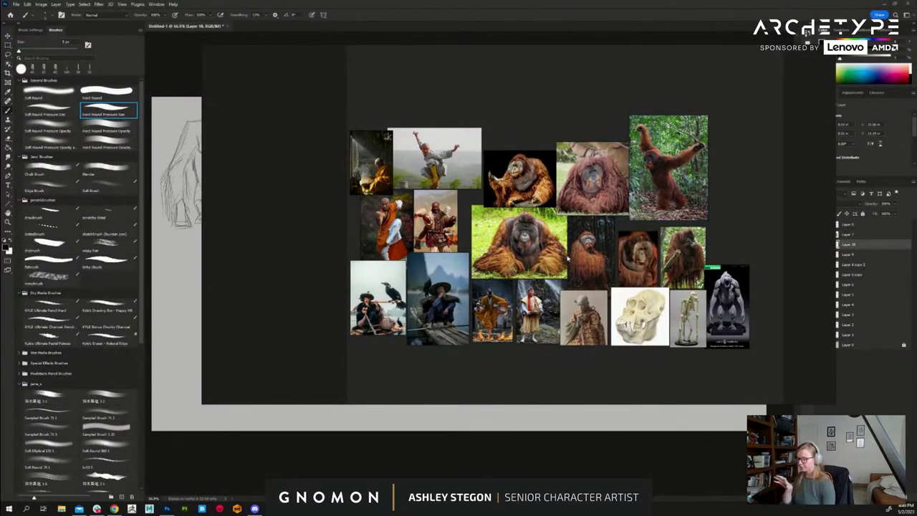
- Examine the two fishermen references up close for the hat, cape and seated posture on the raft
scroll(513, 263, "up", 2)
scroll(513, 262, "down", 1)
scroll(535, 249, "down", 2)
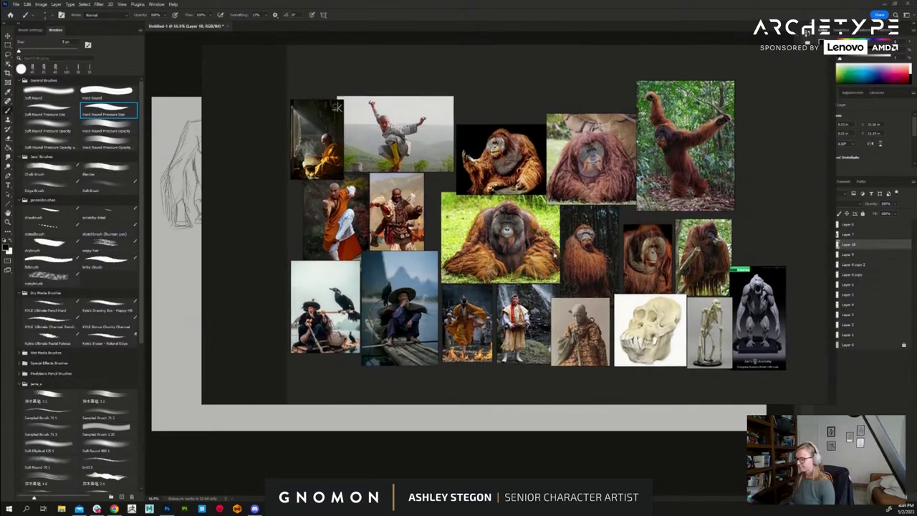
scroll(535, 249, "up", 1)
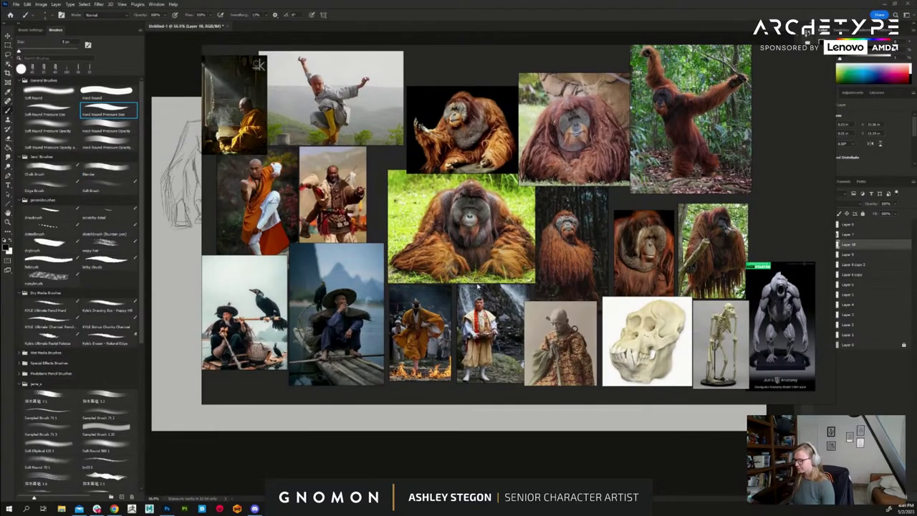
scroll(467, 290, "up", 4)
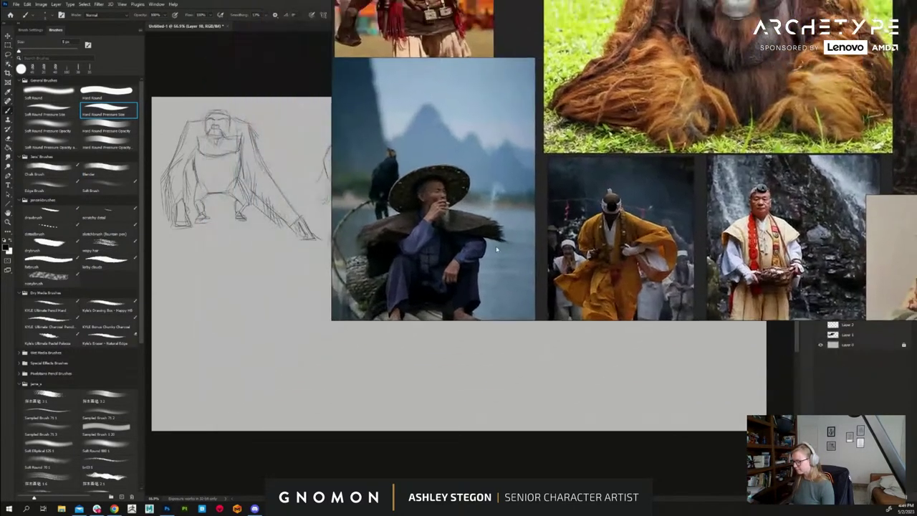
left_click_drag(497, 249, 611, 266)
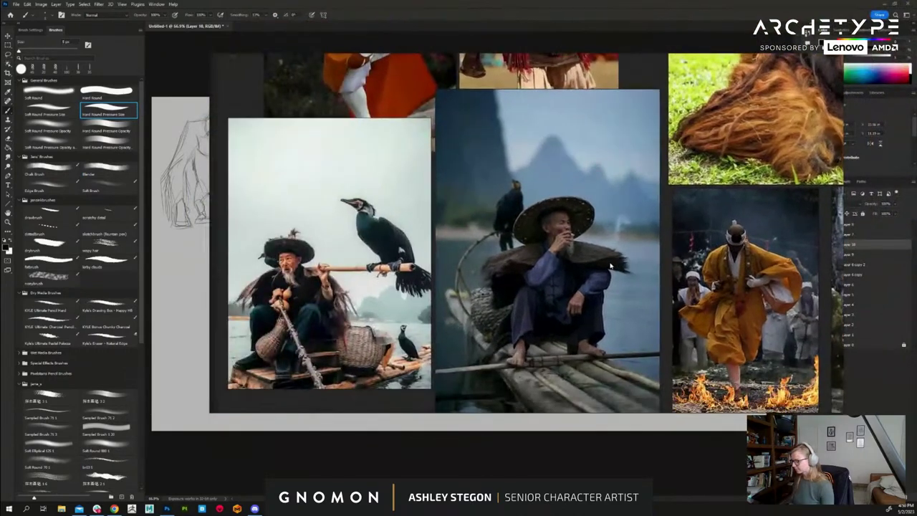
scroll(610, 267, "up", 2)
scroll(605, 275, "up", 1)
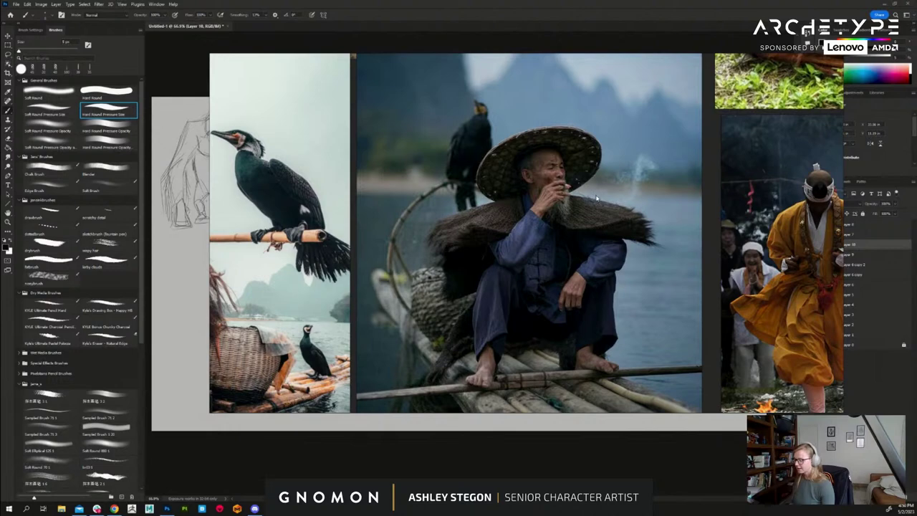
scroll(584, 200, "down", 1)
scroll(513, 244, "down", 1)
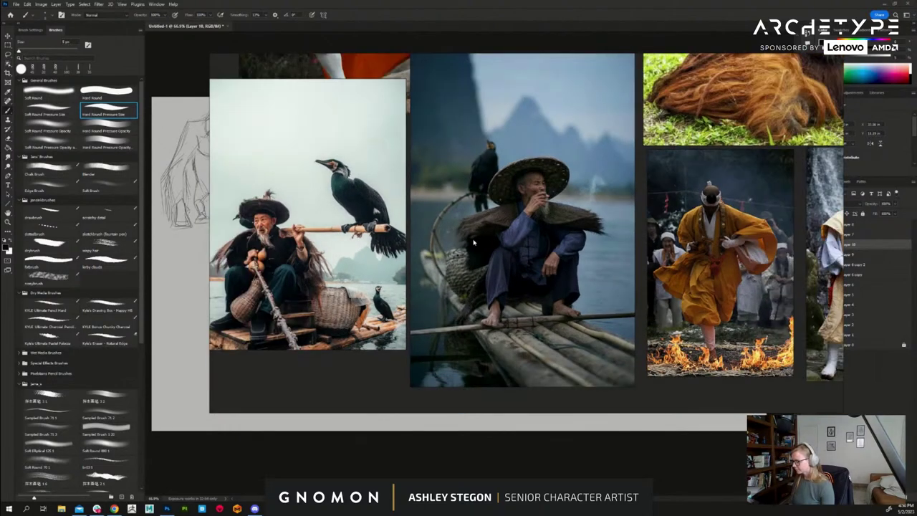
scroll(647, 252, "down", 2)
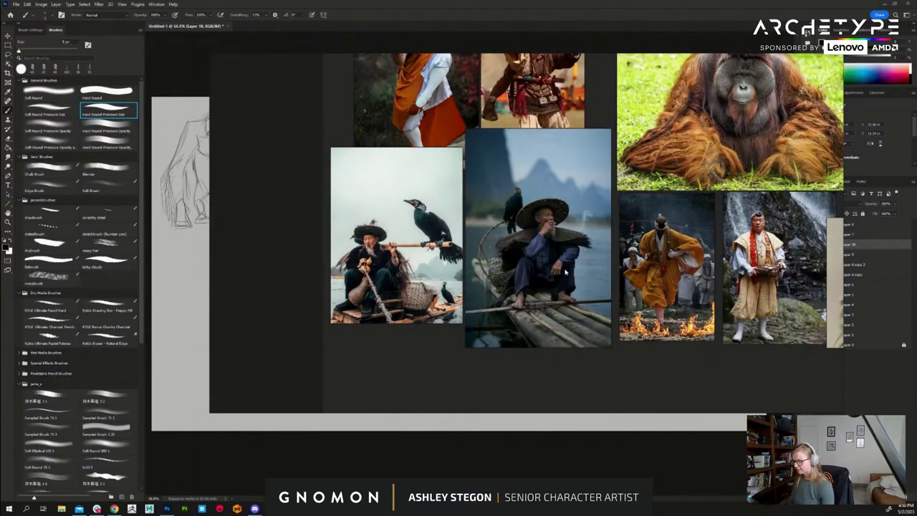
scroll(387, 255, "up", 2)
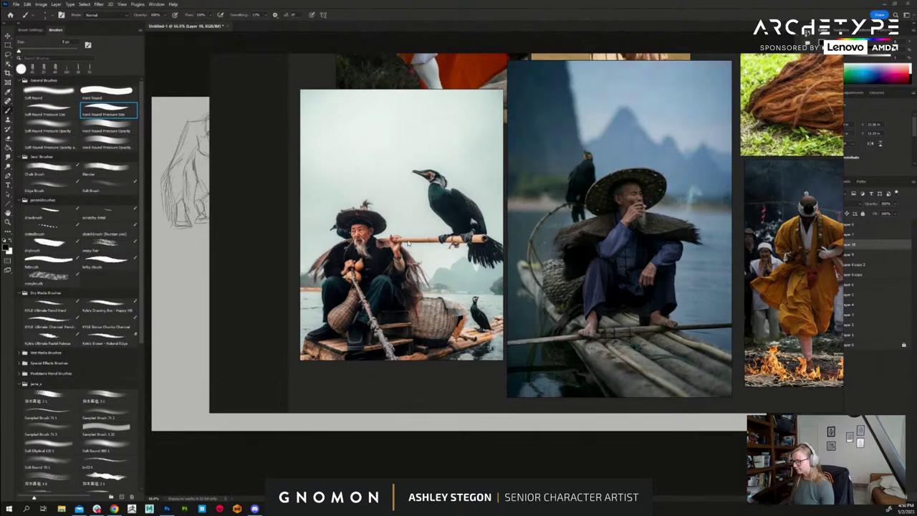
left_click_drag(438, 267, 434, 271)
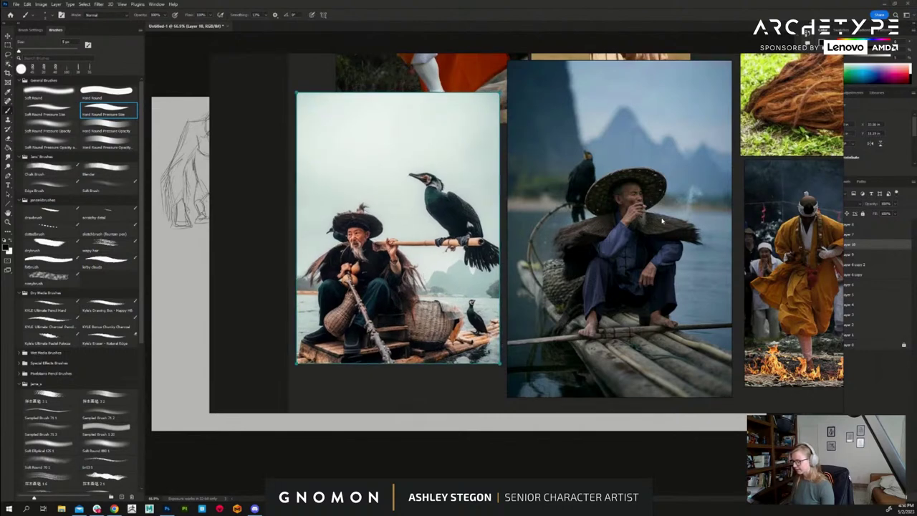
left_click_drag(673, 238, 481, 294)
- Study the robe, sash and bead details in the fire-walking monk, waterfall priest and praying monk references
scroll(630, 240, "down", 2)
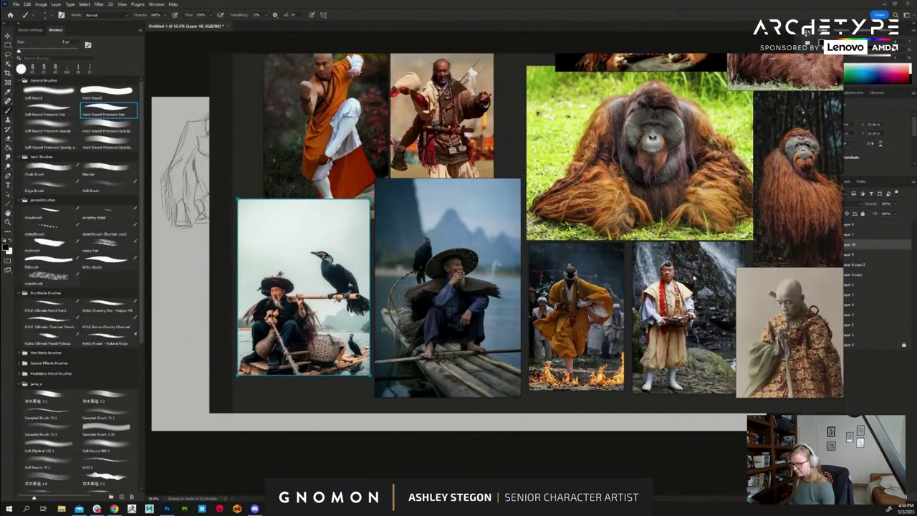
scroll(656, 283, "down", 2)
scroll(649, 329, "up", 5)
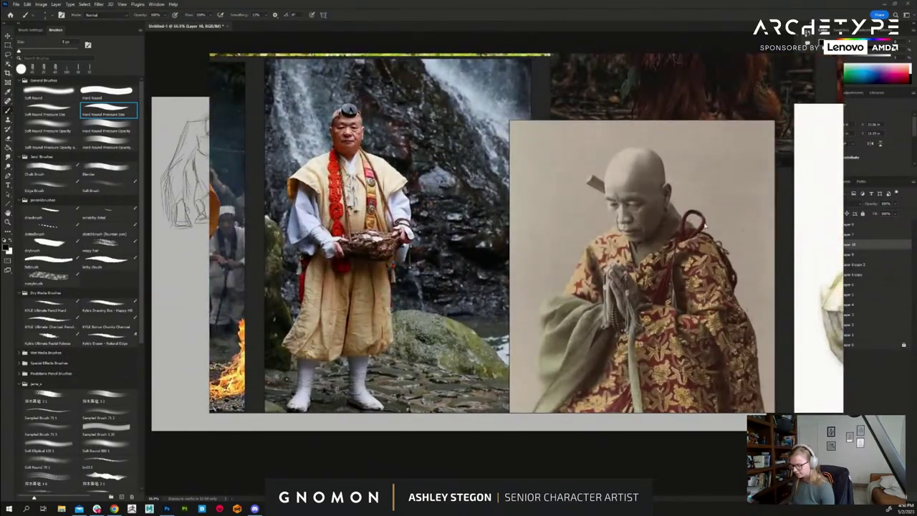
scroll(705, 226, "down", 4)
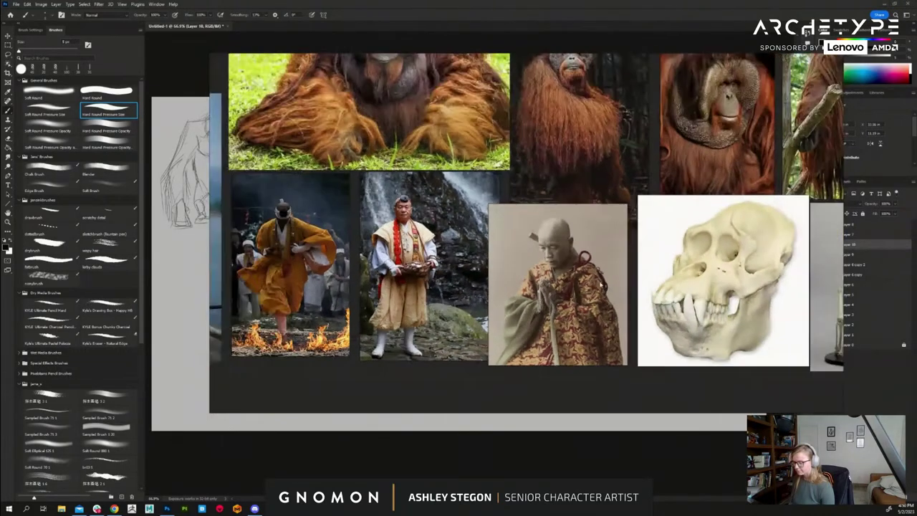
scroll(590, 278, "down", 3)
left_click_drag(584, 276, 654, 278)
scroll(538, 268, "up", 5)
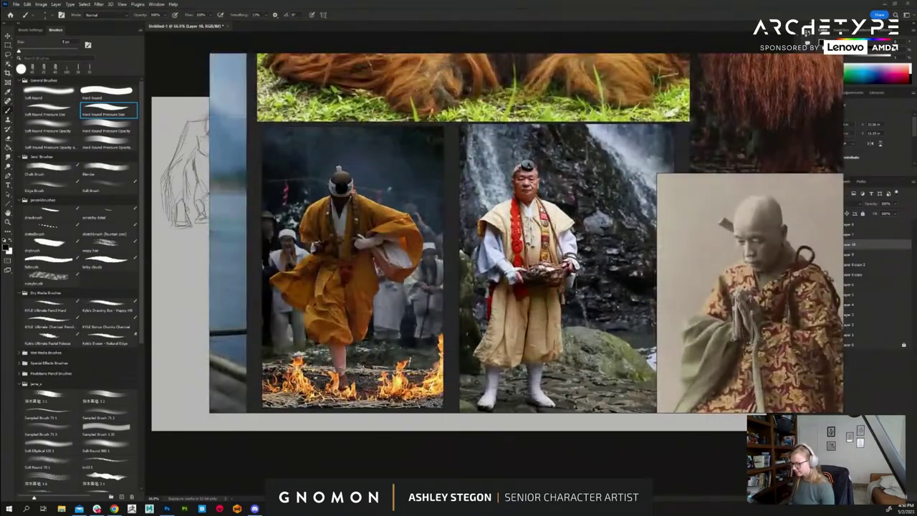
scroll(667, 305, "down", 5)
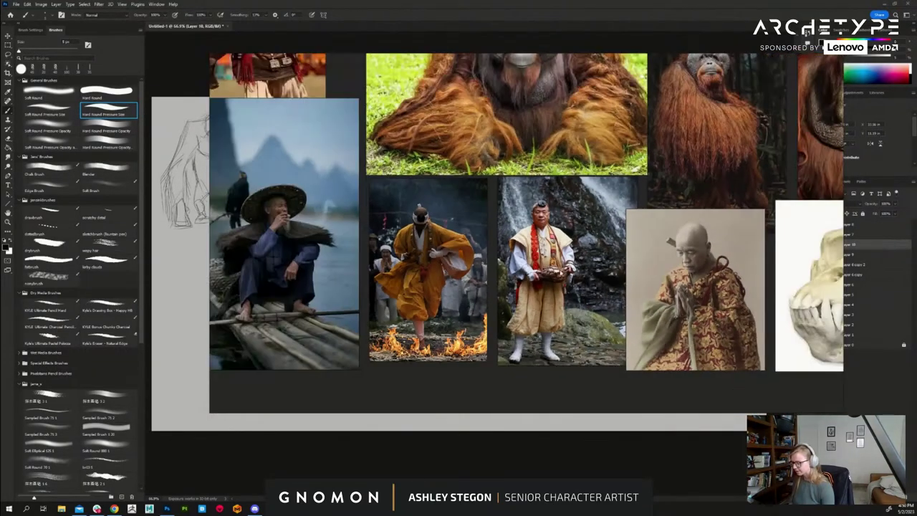
- Review the martial monk, traveller and orangutan references across the whole board, and move the board off the canvas
scroll(485, 234, "up", 3)
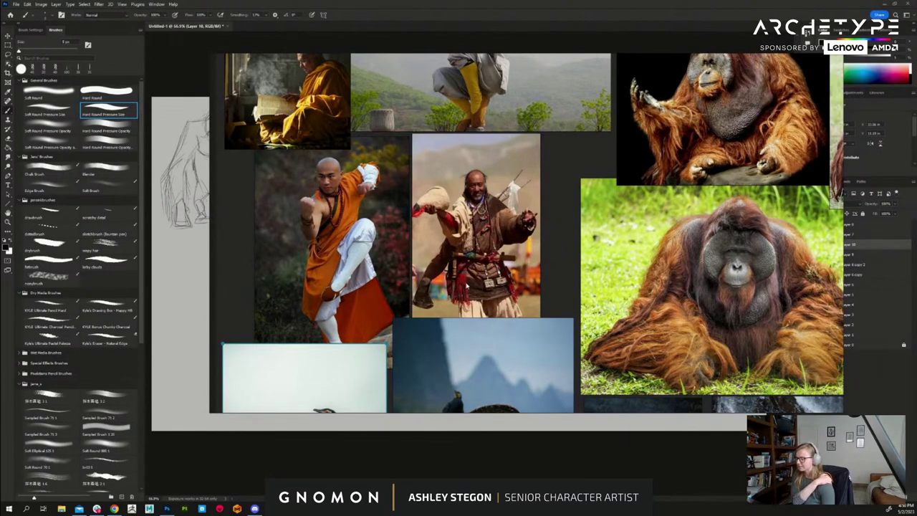
scroll(450, 383, "down", 2)
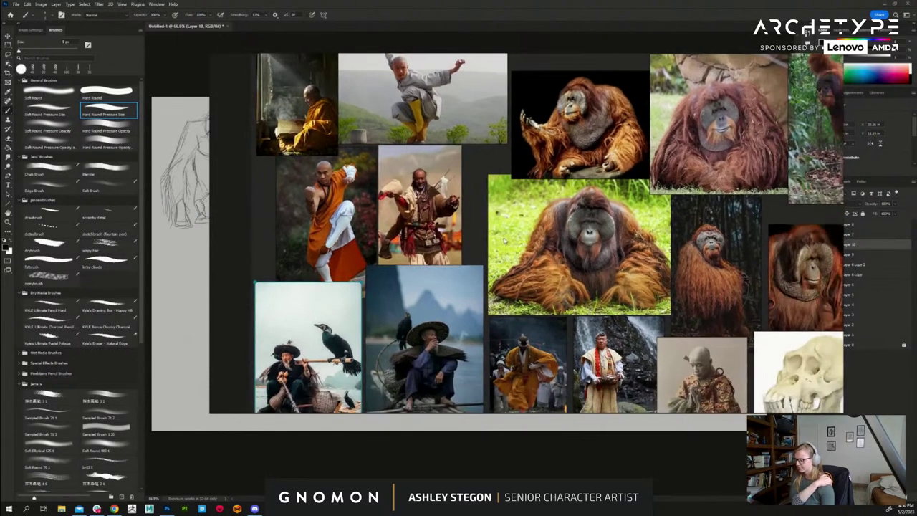
scroll(497, 212, "down", 3)
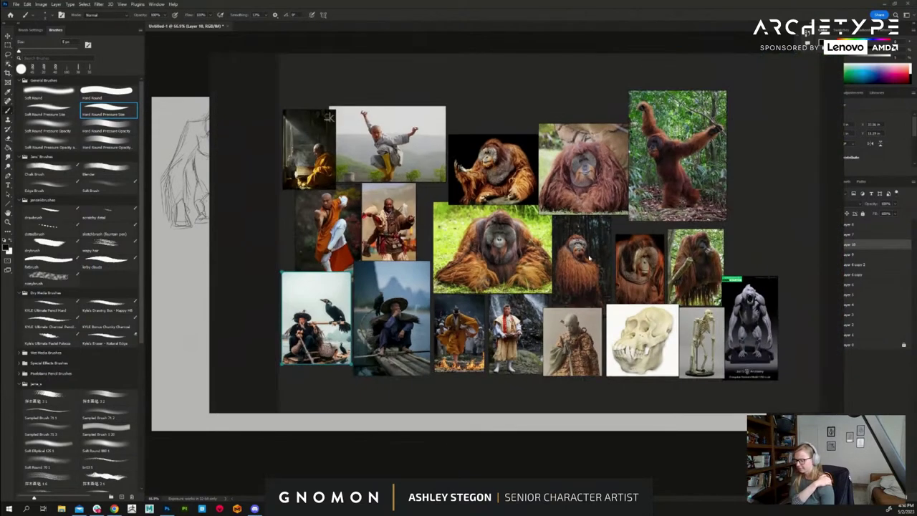
left_click_drag(589, 258, 546, 258)
scroll(567, 245, "up", 1)
scroll(554, 244, "down", 1)
scroll(548, 258, "up", 1)
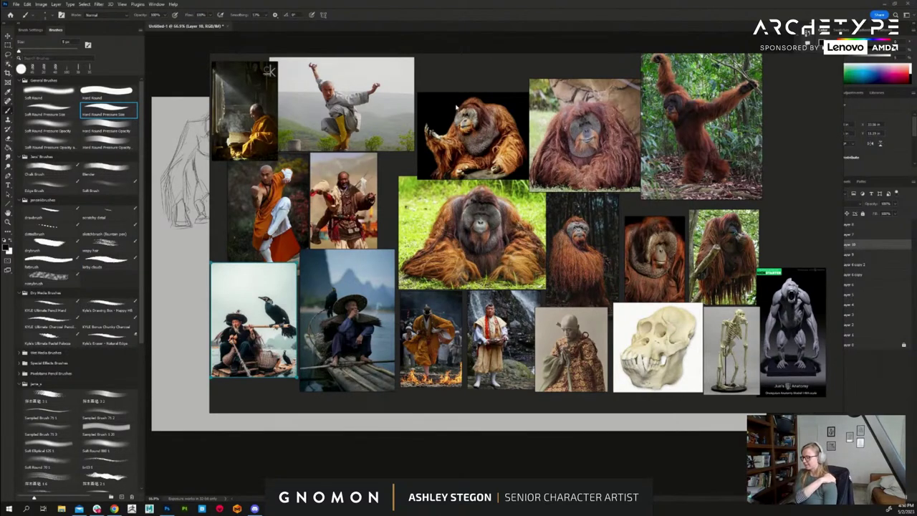
left_click_drag(455, 92, 428, 0)
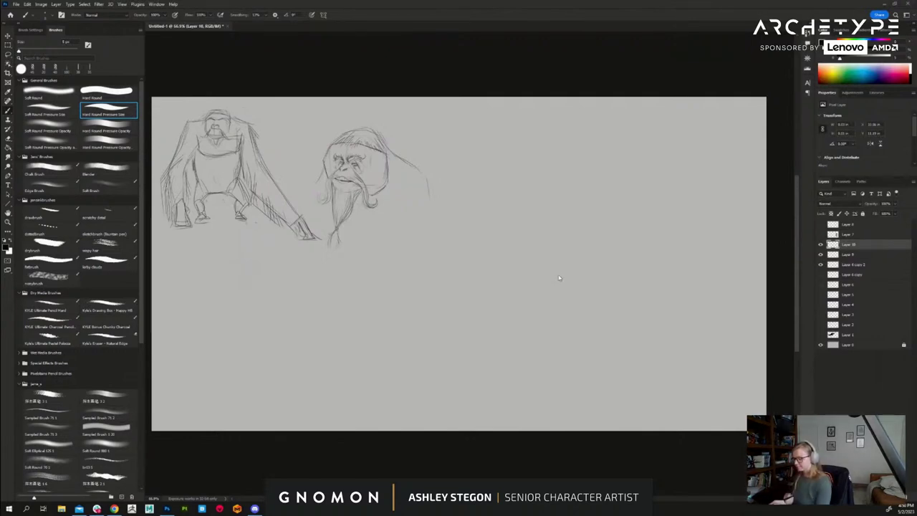
- Sketch a rounded, boxy head shape in the empty canvas area beside the bearded head study
mouse_move(579, 281)
left_mouse_down()
mouse_move(601, 282)
mouse_move(569, 279)
left_mouse_up()
scroll(569, 279, "up", 3)
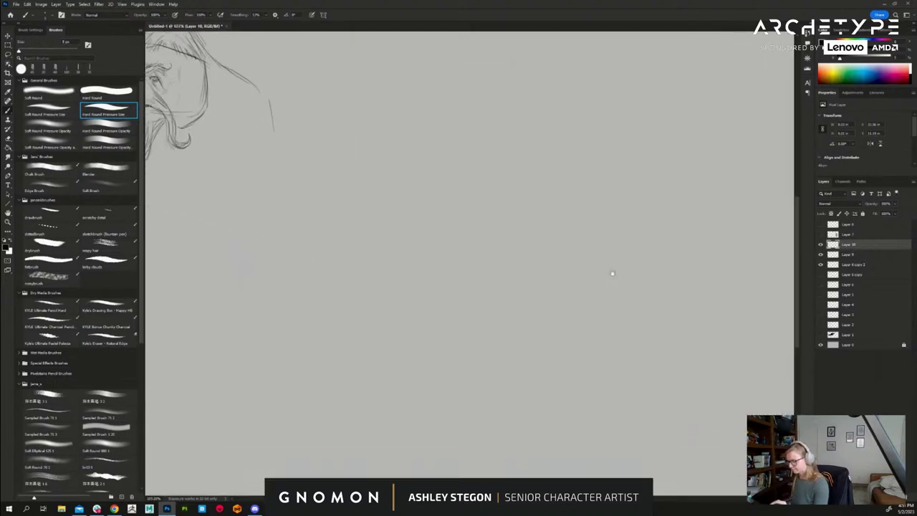
left_click_drag(423, 182, 480, 179)
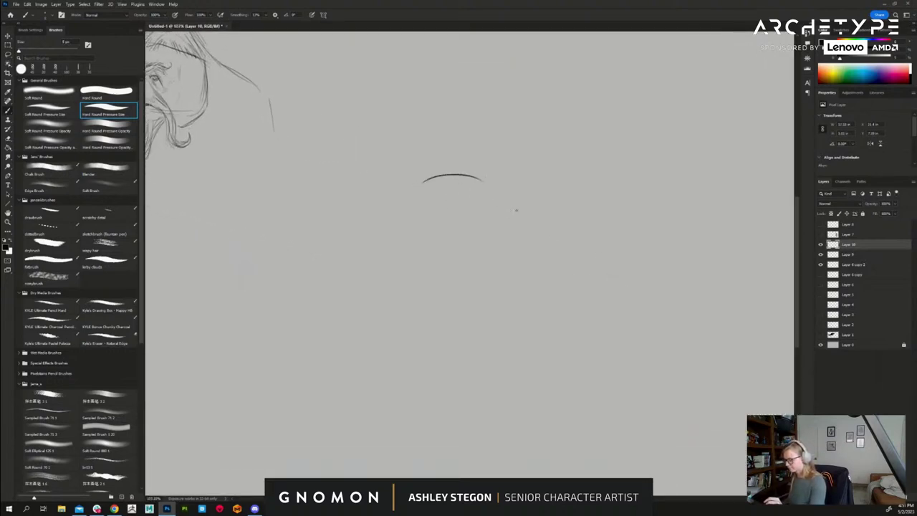
key("ctrl+z")
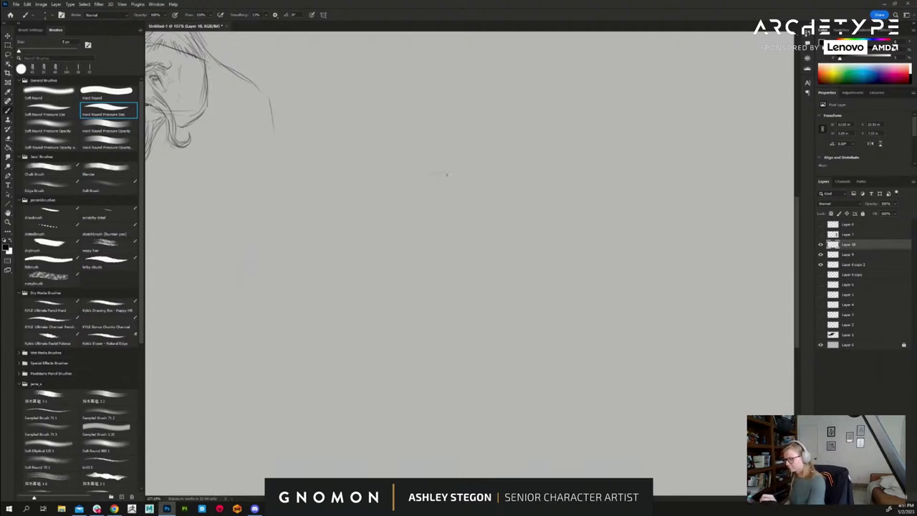
mouse_move(413, 176)
left_mouse_down()
mouse_move(465, 172)
mouse_move(485, 204)
left_mouse_up()
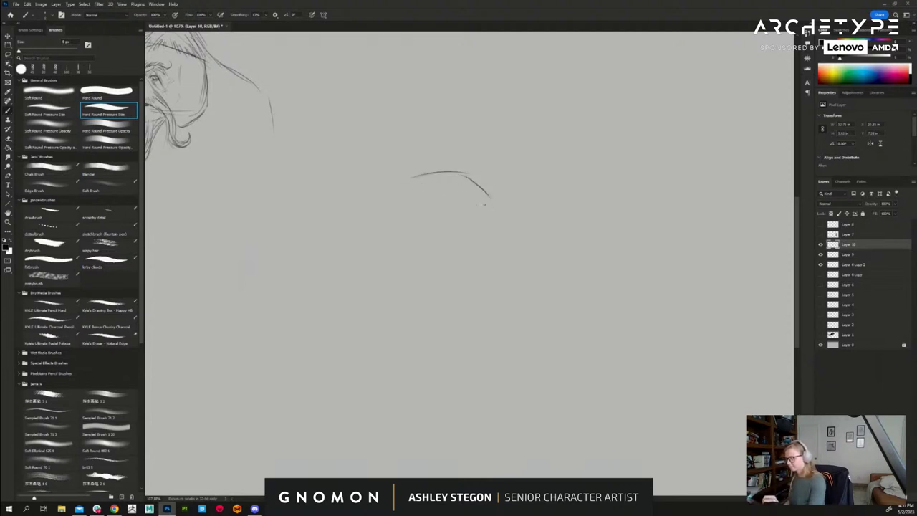
mouse_move(398, 192)
left_mouse_down()
mouse_move(458, 240)
mouse_move(445, 244)
mouse_move(470, 248)
left_mouse_up()
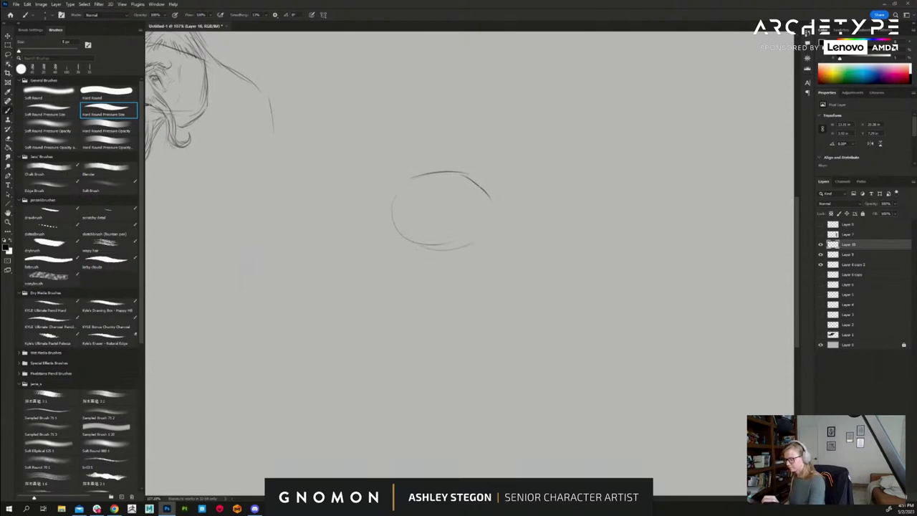
left_click_drag(486, 184, 489, 225)
left_click_drag(399, 185, 401, 228)
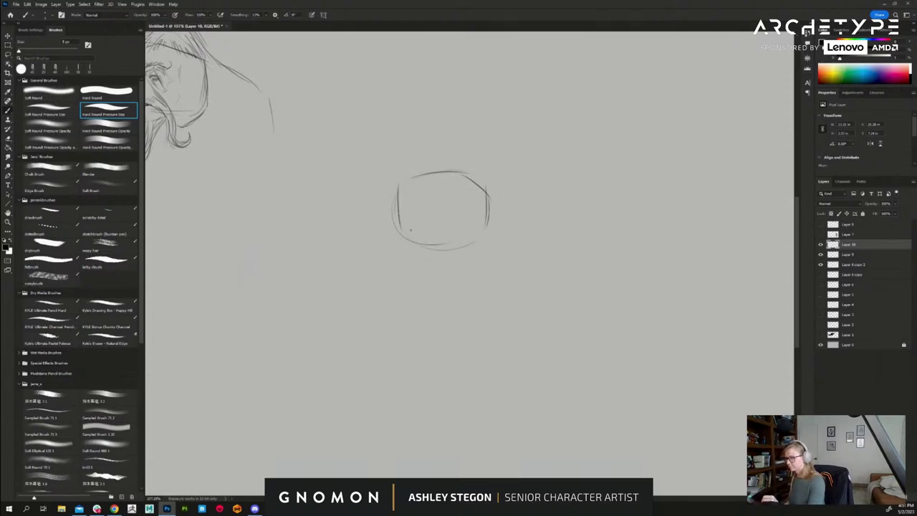
- Sketch a sloping shoulder line beside the new head and scale the sketch down with Free Transform
mouse_move(509, 286)
left_mouse_down()
mouse_move(513, 280)
mouse_move(504, 283)
left_mouse_up()
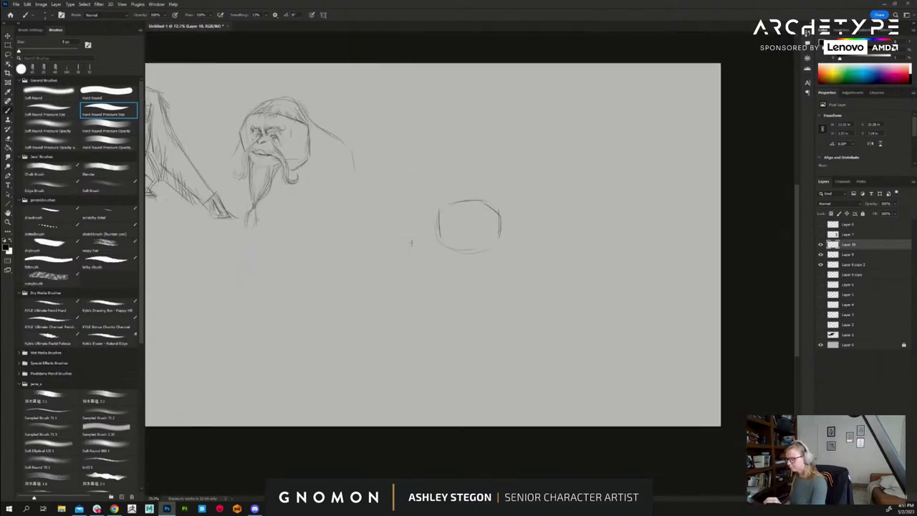
left_click_drag(433, 219, 408, 241)
key("ctrl+t")
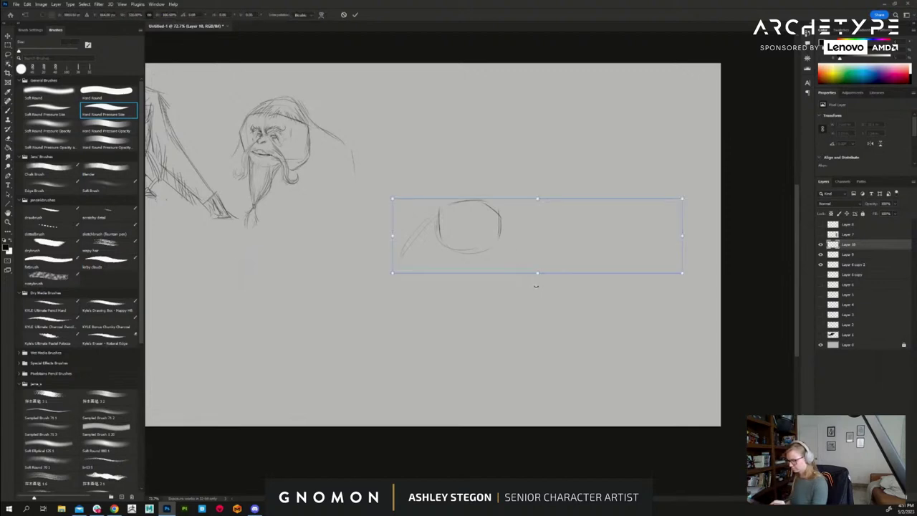
left_click_drag(676, 272, 613, 237)
key("Return")
scroll(582, 275, "down", 3)
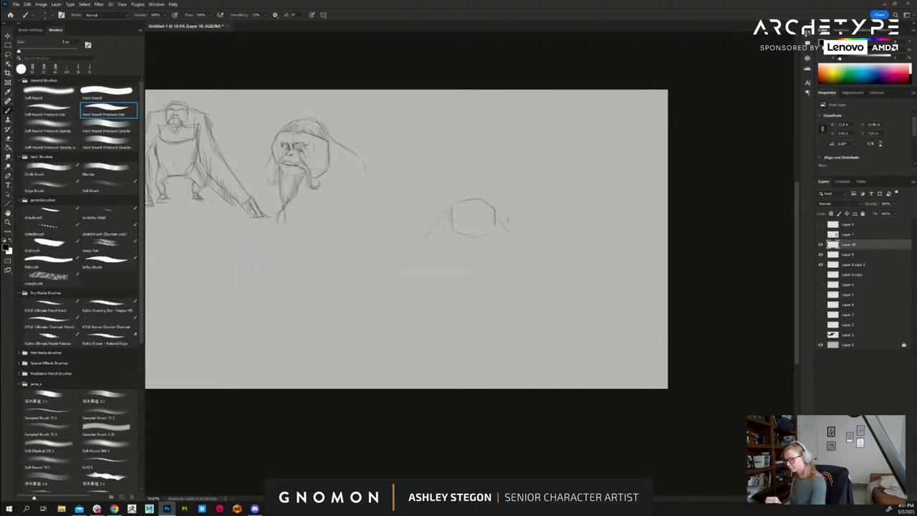
- Sketch the opposite shoulder and upper-arm slope, and scale the new sketch down slightly again
left_click_drag(508, 221, 559, 267)
key("ctrl+t")
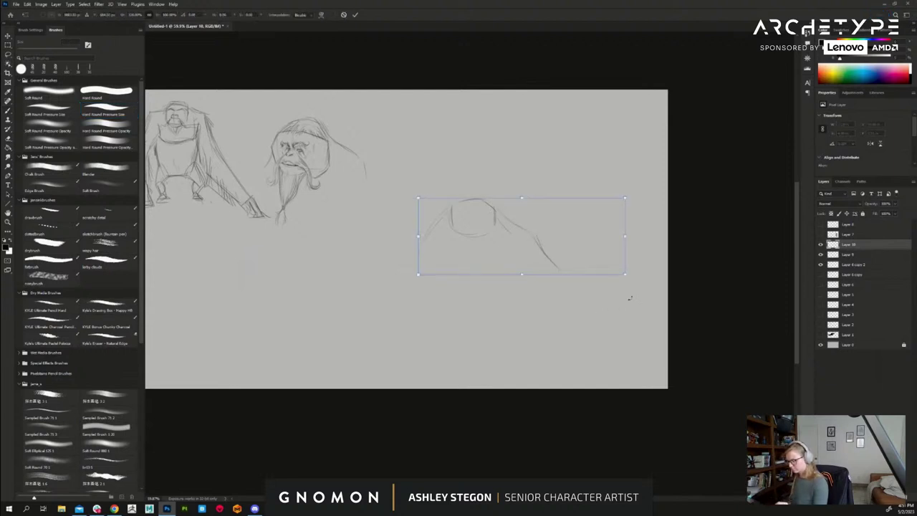
left_click_drag(625, 274, 594, 262)
key("Return")
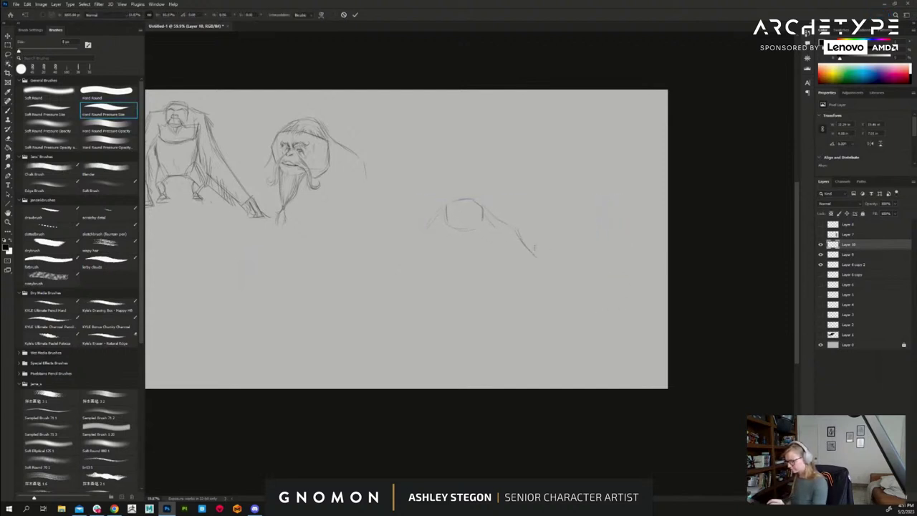
- Hide the two earlier ape sketch layers and move the new head sketch up and left into the cleared canvas
left_click_drag(485, 299, 538, 311)
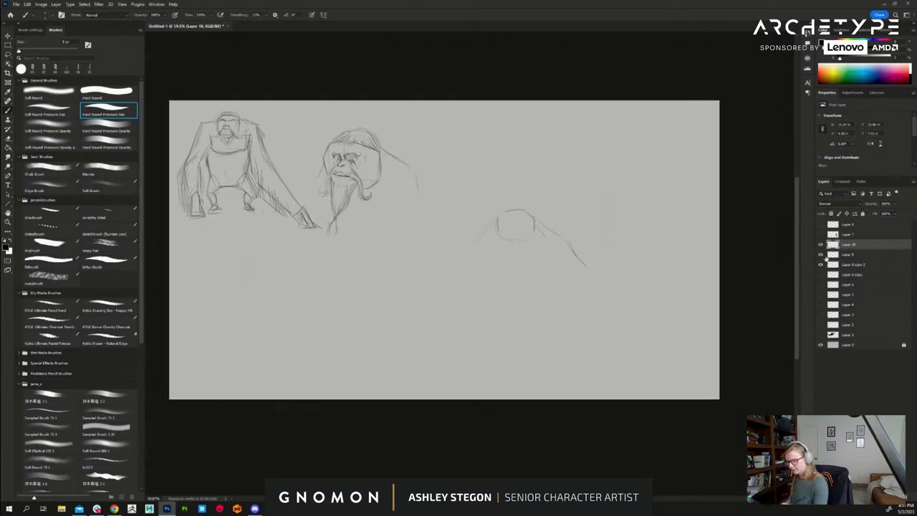
left_click_drag(821, 254, 820, 265)
key("v")
mouse_move(599, 323)
left_mouse_down()
mouse_move(480, 307)
mouse_move(409, 260)
mouse_move(436, 291)
left_mouse_up()
key("b")
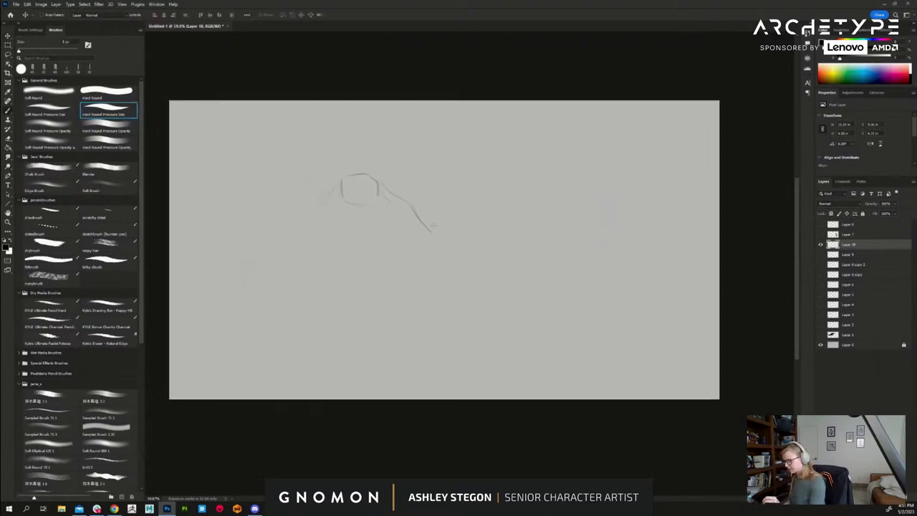
- Sketch a long arm stretched out to the right of the head, ending in a closed fist
left_click_drag(385, 190, 505, 214)
left_click_drag(437, 209, 567, 204)
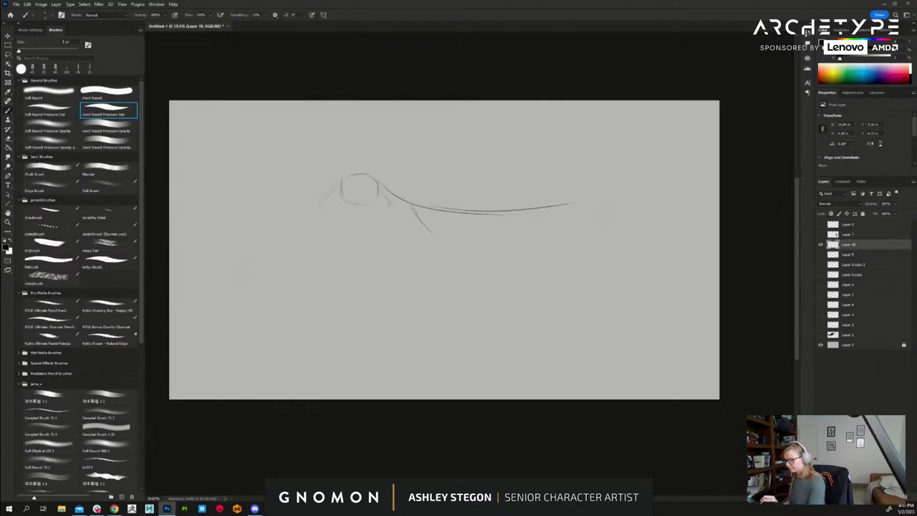
mouse_move(395, 213)
left_mouse_down()
mouse_move(436, 251)
mouse_move(549, 230)
left_mouse_up()
left_click_drag(494, 246, 577, 212)
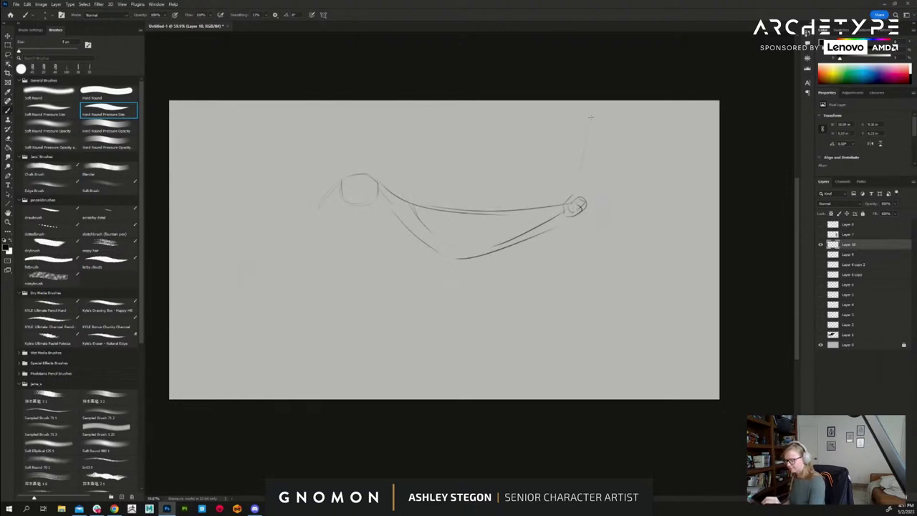
- Draw a long, slightly tilted staff running above and below the outstretched fist
left_click_drag(591, 116, 582, 178)
left_click_drag(574, 219, 546, 320)
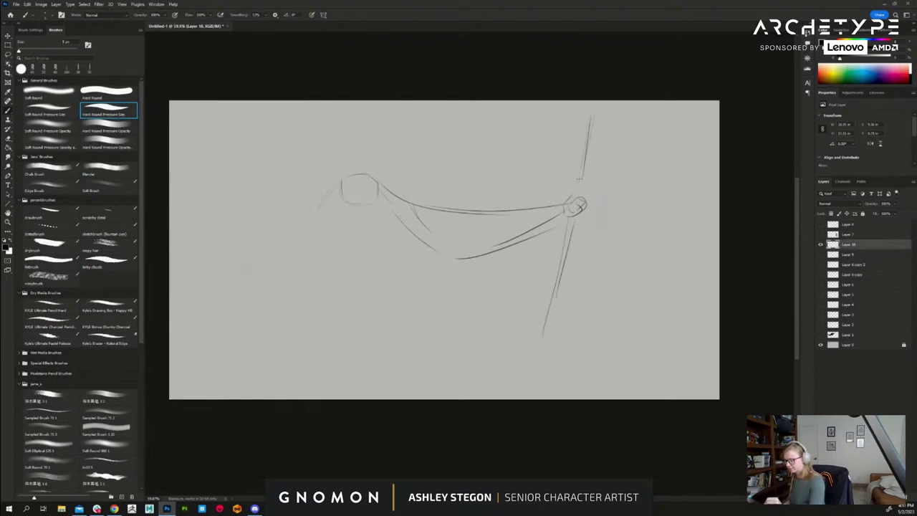
left_click_drag(579, 179, 541, 332)
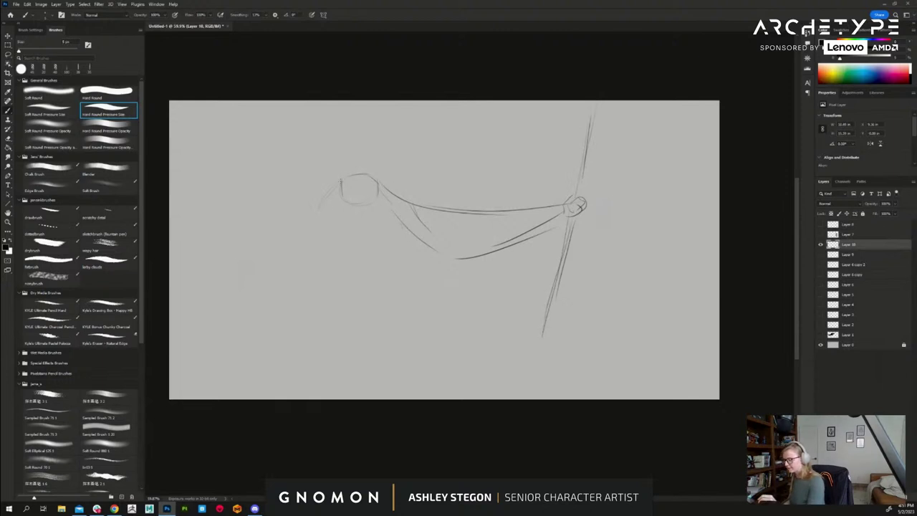
- Sketch the back slope and the near arm's lower edge to the left of the head, and mark the brow and eye
left_click_drag(339, 183, 300, 235)
mouse_move(336, 185)
left_mouse_down()
mouse_move(259, 259)
mouse_move(334, 235)
left_mouse_up()
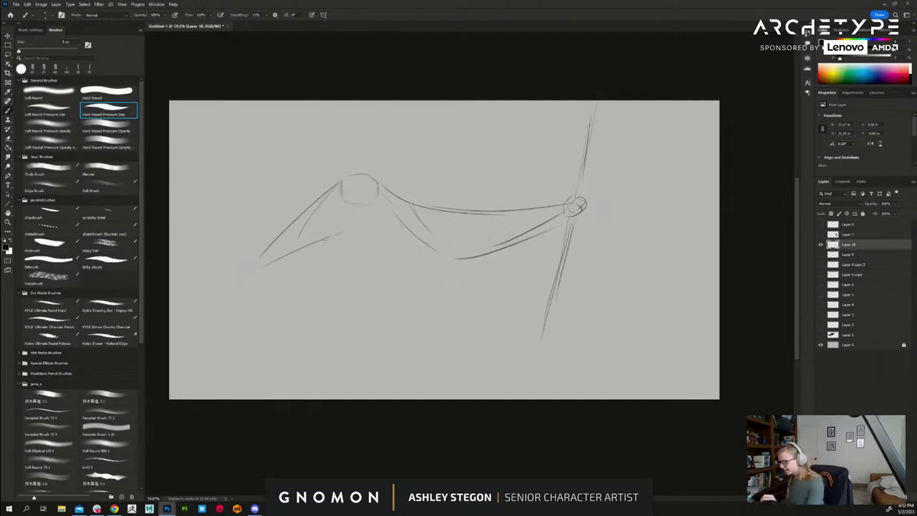
left_click_drag(329, 237, 362, 226)
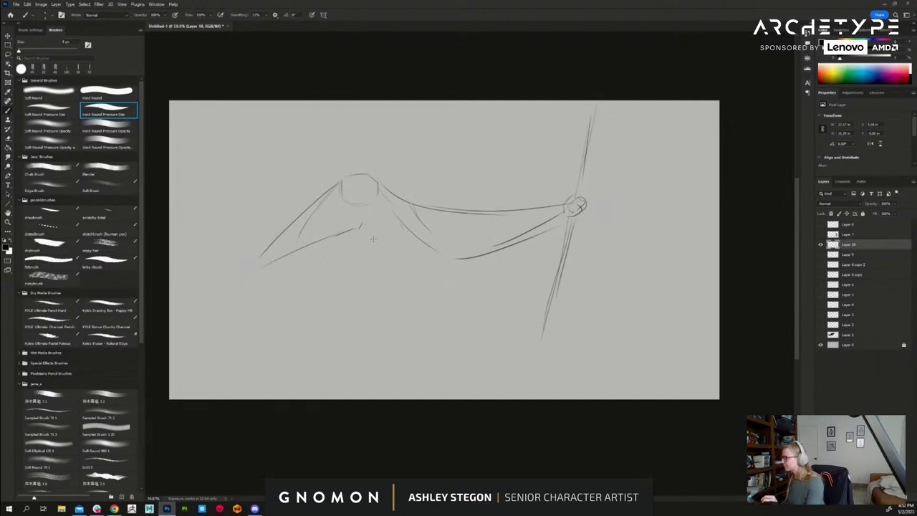
mouse_move(340, 220)
left_mouse_down()
mouse_move(367, 225)
mouse_move(348, 221)
mouse_move(359, 226)
mouse_move(378, 195)
left_mouse_up()
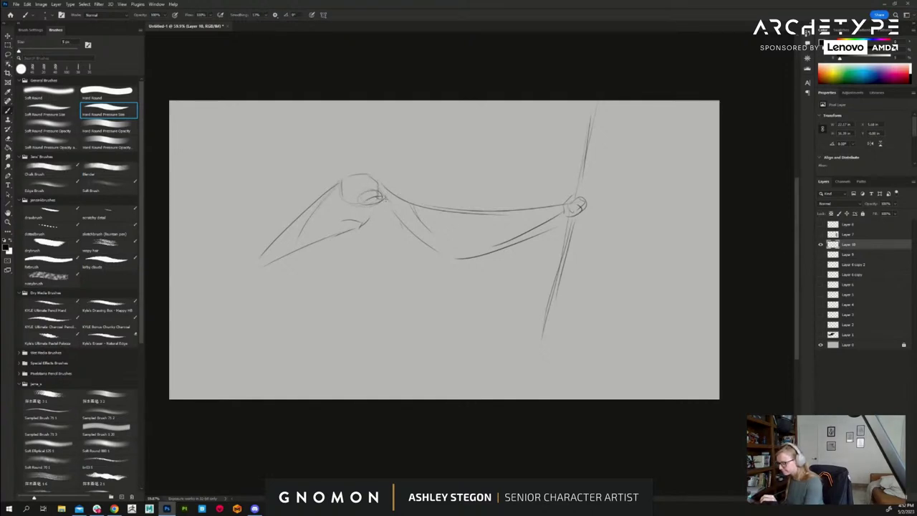
- Sketch the nose, erase the near arm's lower line, and redraw the mouth and the long bent arm
mouse_move(385, 206)
left_mouse_down()
mouse_move(364, 231)
mouse_move(261, 262)
mouse_move(301, 247)
left_mouse_up()
left_click(108, 170)
key("b")
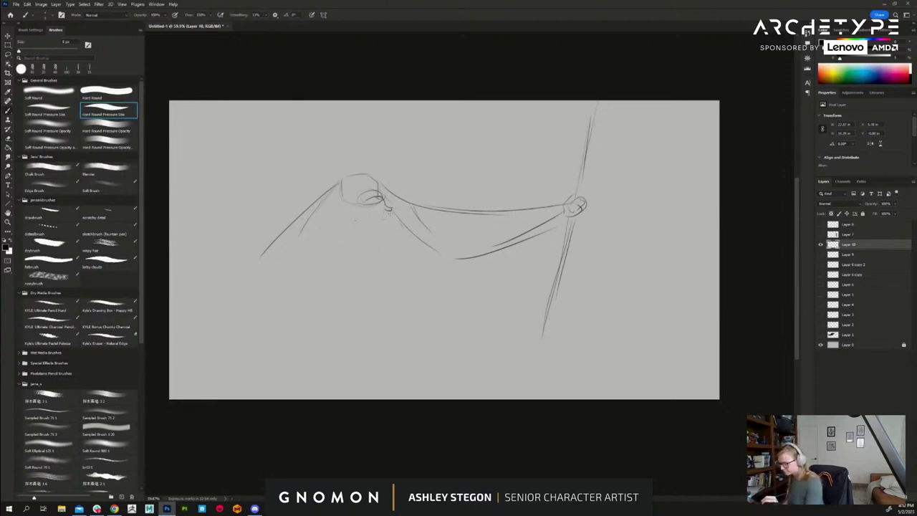
mouse_move(392, 212)
left_mouse_down()
mouse_move(354, 238)
mouse_move(360, 225)
mouse_move(327, 260)
left_mouse_up()
mouse_move(355, 227)
left_mouse_down()
mouse_move(308, 257)
mouse_move(267, 255)
mouse_move(252, 290)
mouse_move(327, 262)
left_mouse_up()
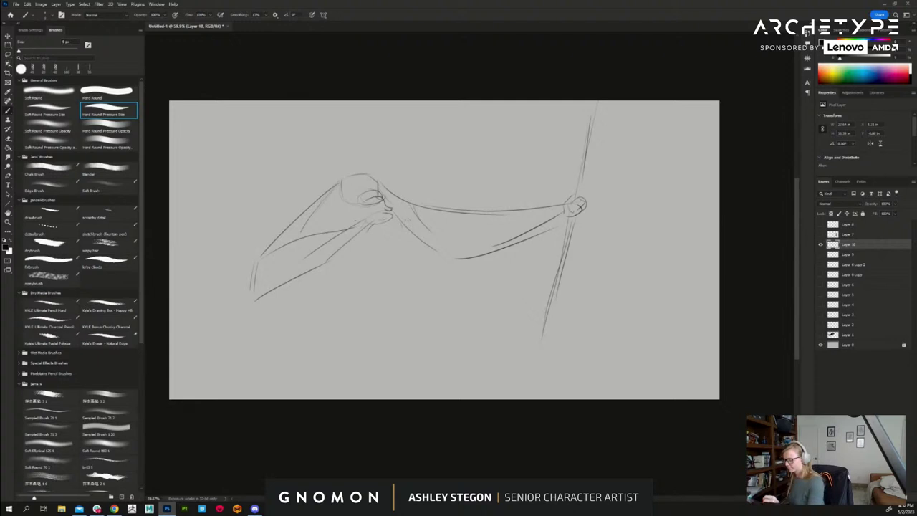
- Reinforce the outstretched arm's underside, add the angular outline above the head and shoulders, and refine the skull and jaw
left_click_drag(388, 221, 430, 252)
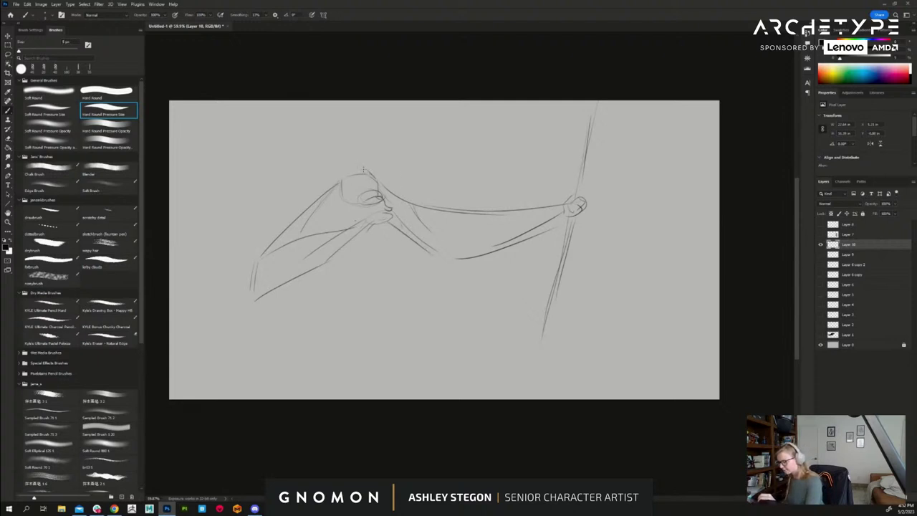
mouse_move(362, 170)
left_mouse_down()
mouse_move(331, 171)
mouse_move(384, 171)
mouse_move(328, 192)
mouse_move(328, 182)
mouse_move(309, 187)
mouse_move(283, 229)
left_mouse_up()
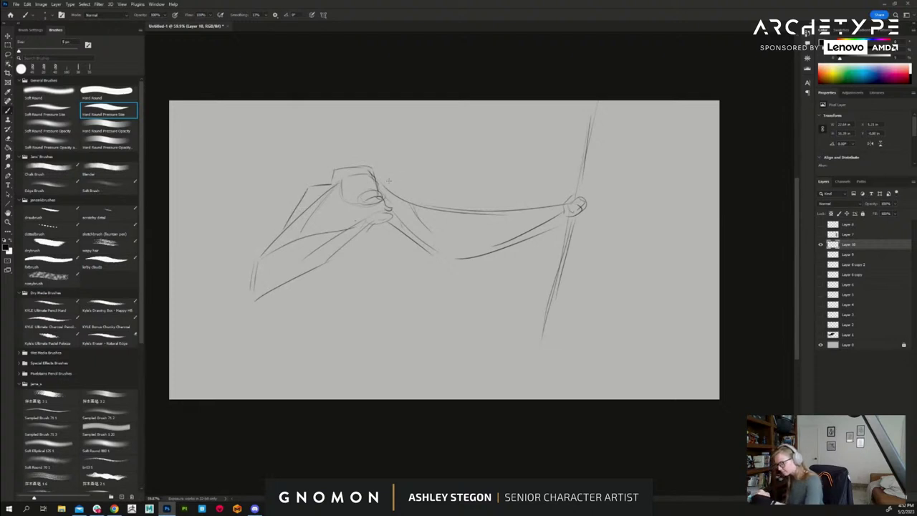
left_click_drag(379, 180, 420, 203)
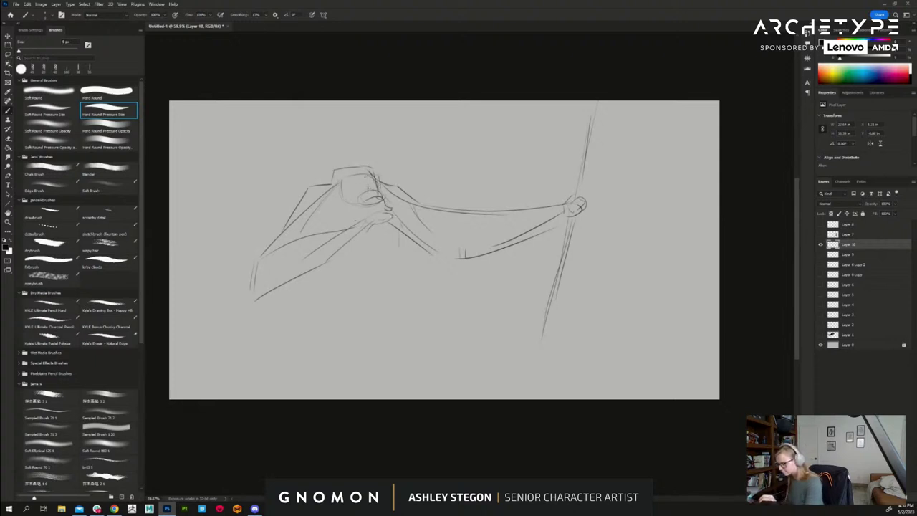
mouse_move(342, 181)
left_mouse_down()
mouse_move(372, 173)
mouse_move(350, 206)
mouse_move(357, 216)
mouse_move(339, 192)
mouse_move(356, 207)
left_mouse_up()
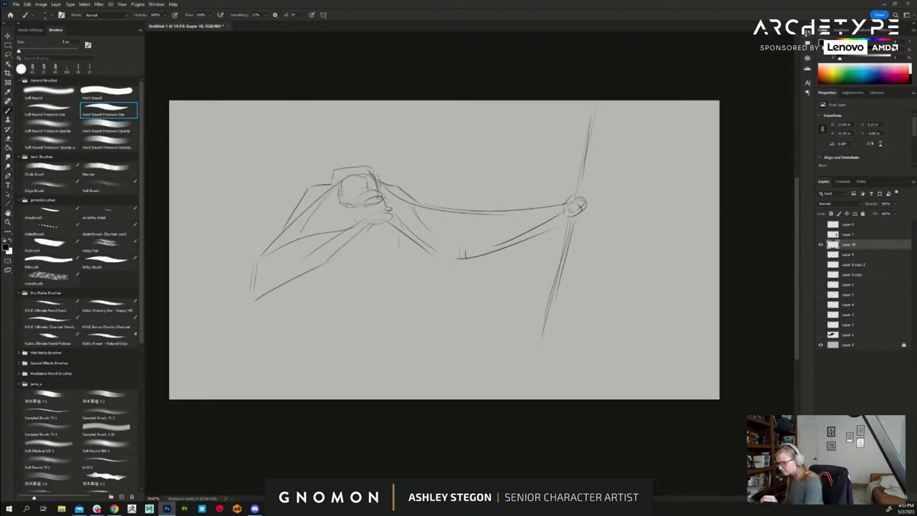
left_click_drag(354, 208, 358, 216)
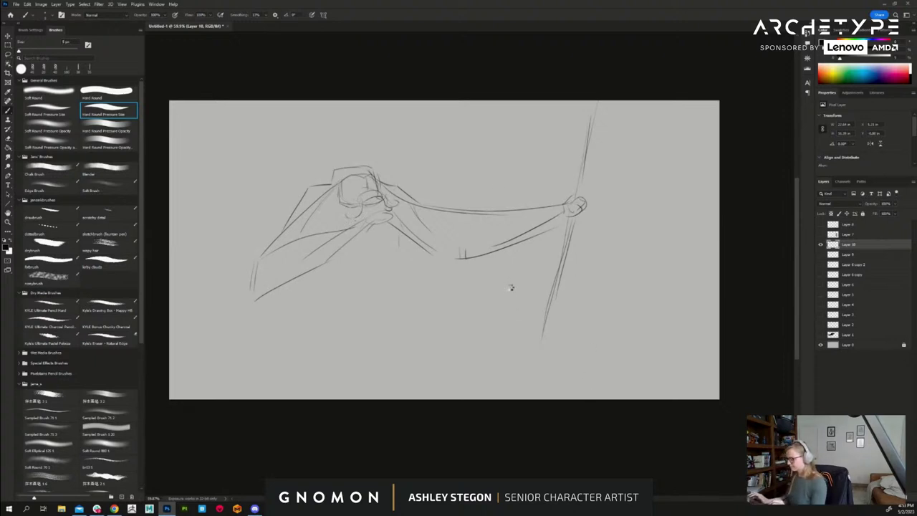
- Flip the canvas horizontally and sketch the near shoulder, the curved back, the hip and a pointed foot
key("ctrl+shift+h")
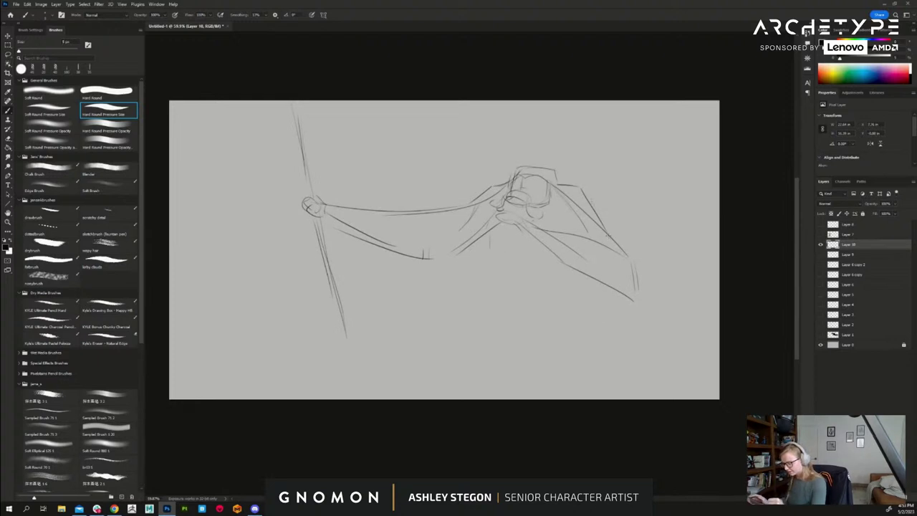
left_click_drag(598, 213, 621, 265)
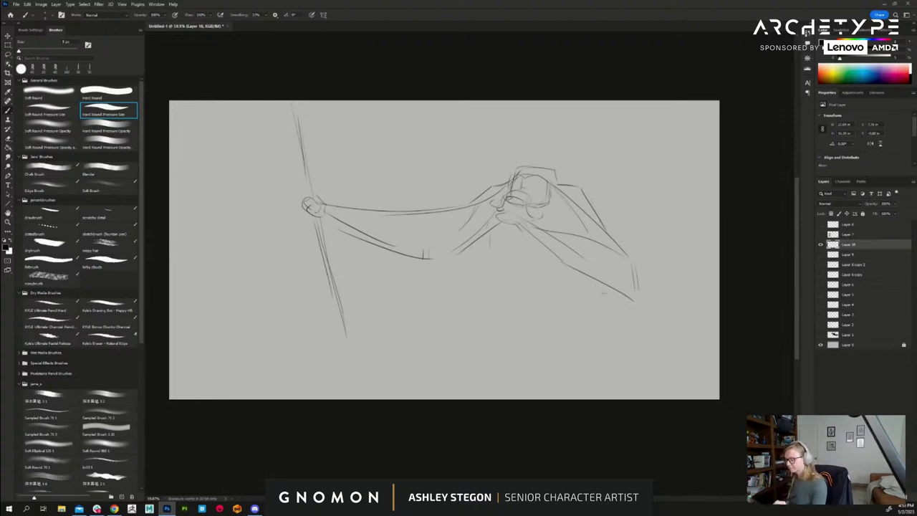
left_click_drag(577, 219, 579, 235)
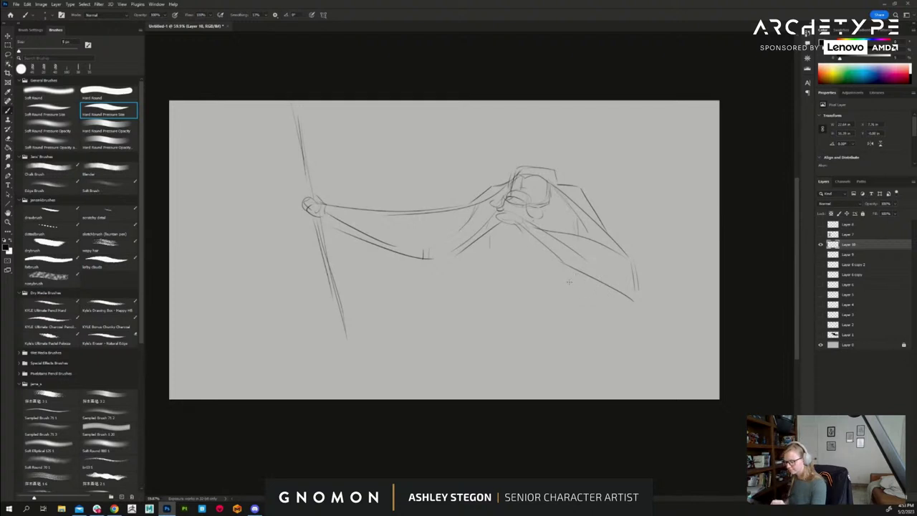
mouse_move(574, 277)
left_mouse_down()
mouse_move(562, 295)
mouse_move(587, 311)
mouse_move(575, 326)
mouse_move(578, 345)
mouse_move(553, 344)
left_mouse_up()
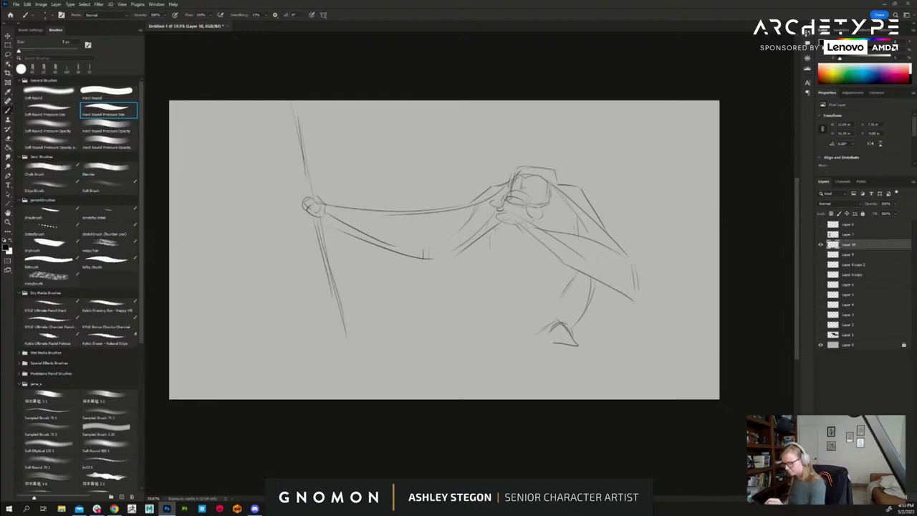
- Sketch the chest line and the folded legs with knee and feet in a seated pose beneath the torso
left_click_drag(490, 232, 493, 273)
mouse_move(492, 292)
left_mouse_down()
mouse_move(499, 304)
mouse_move(552, 311)
left_mouse_up()
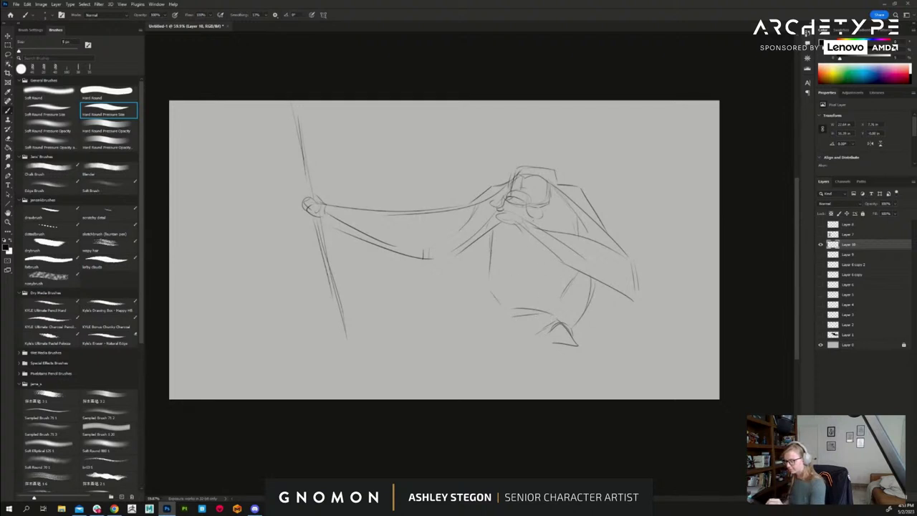
mouse_move(496, 295)
left_mouse_down()
mouse_move(451, 301)
mouse_move(486, 315)
mouse_move(522, 310)
mouse_move(523, 298)
mouse_move(512, 315)
mouse_move(463, 297)
mouse_move(438, 303)
mouse_move(453, 295)
mouse_move(483, 317)
mouse_move(459, 327)
left_mouse_up()
left_click_drag(454, 329, 455, 347)
left_click_drag(452, 347, 545, 323)
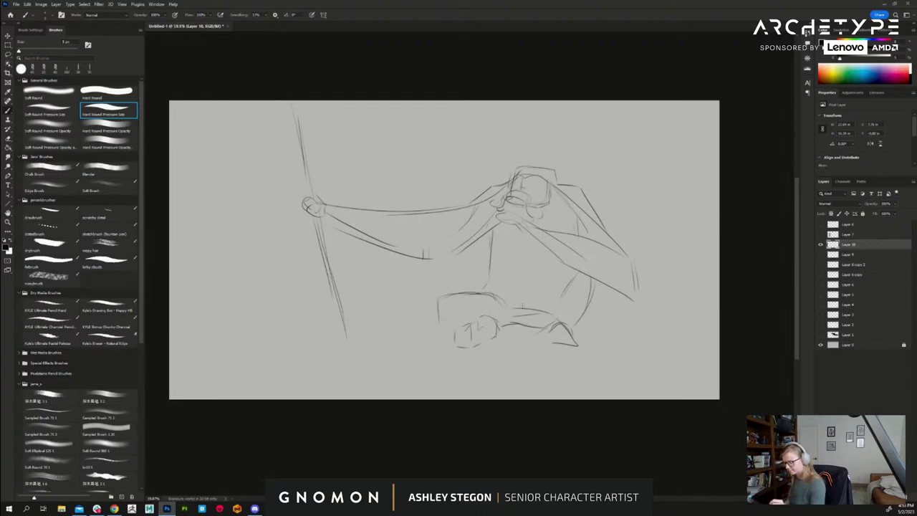
- Darken the chest line and define the muzzle, mouth and jaw of the head
left_click_drag(491, 237, 490, 274)
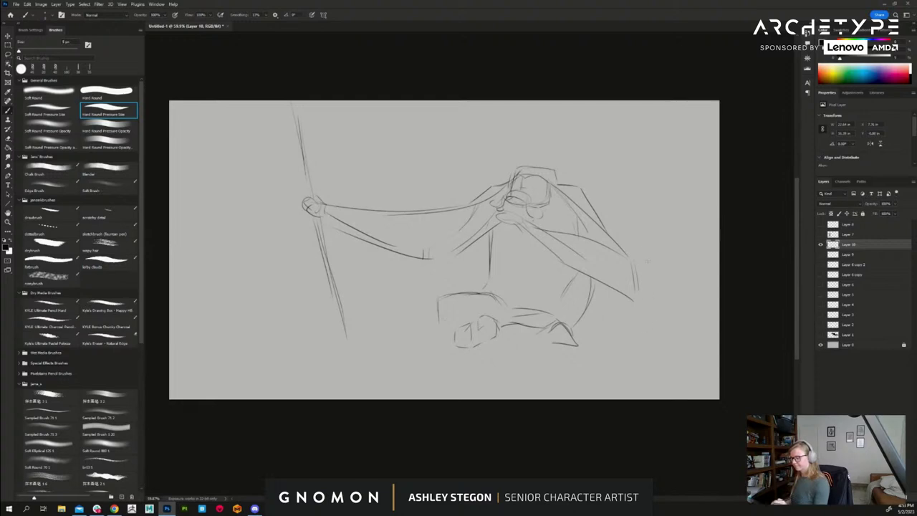
mouse_move(495, 223)
left_mouse_down()
mouse_move(523, 230)
mouse_move(490, 222)
mouse_move(517, 219)
mouse_move(522, 234)
mouse_move(588, 240)
left_mouse_up()
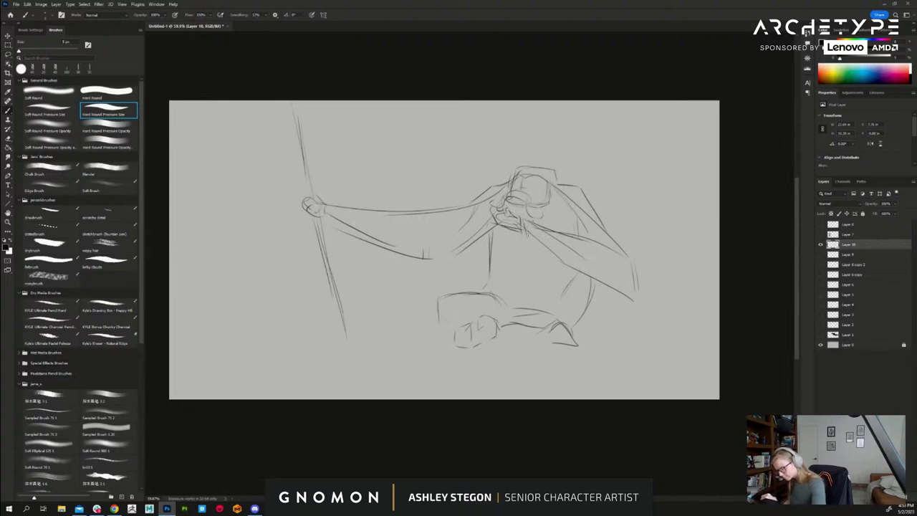
- Darken the near arm's upper and lower contours and hang vertical fur strokes beneath its forearm
left_click_drag(528, 235, 607, 284)
mouse_move(585, 191)
left_mouse_down()
mouse_move(646, 270)
mouse_move(638, 324)
left_mouse_up()
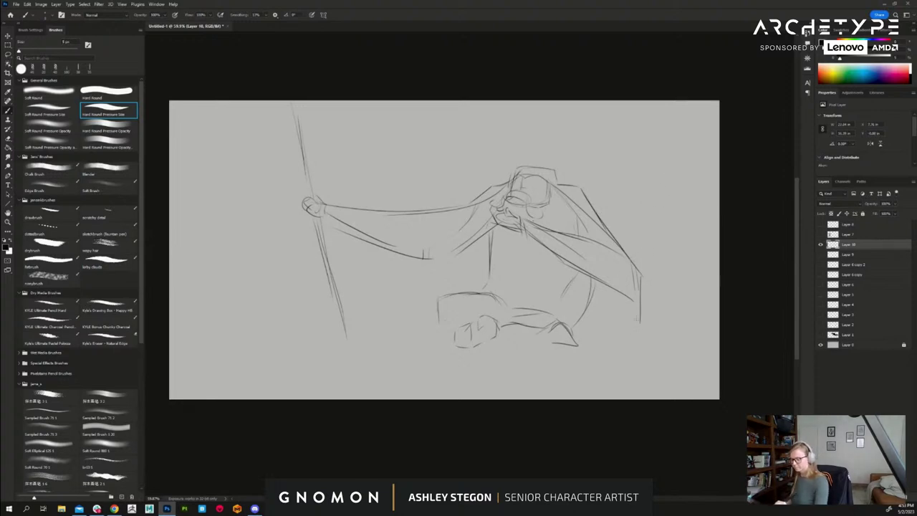
left_click_drag(637, 285, 636, 327)
left_click_drag(632, 285, 627, 336)
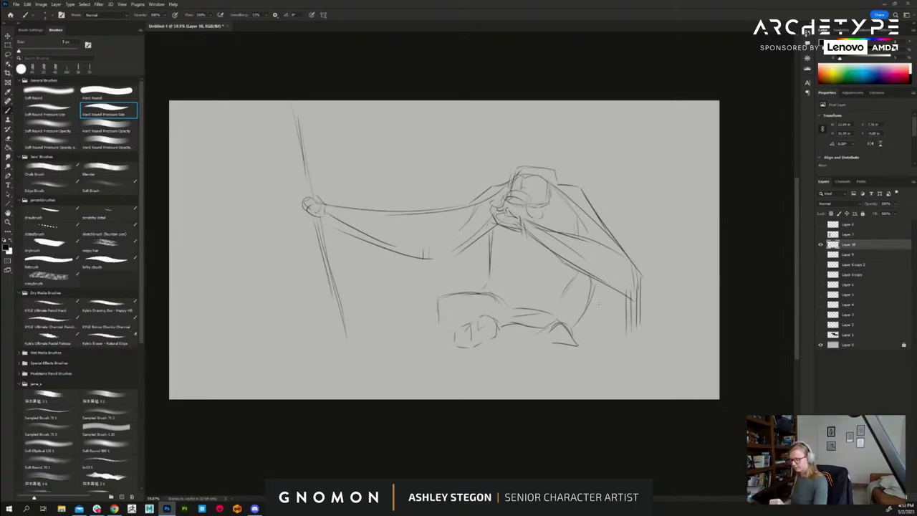
mouse_move(596, 281)
left_mouse_down()
mouse_move(599, 316)
mouse_move(621, 326)
left_mouse_up()
left_click_drag(625, 299, 624, 327)
left_click_drag(610, 294, 609, 325)
left_click_drag(619, 293, 618, 327)
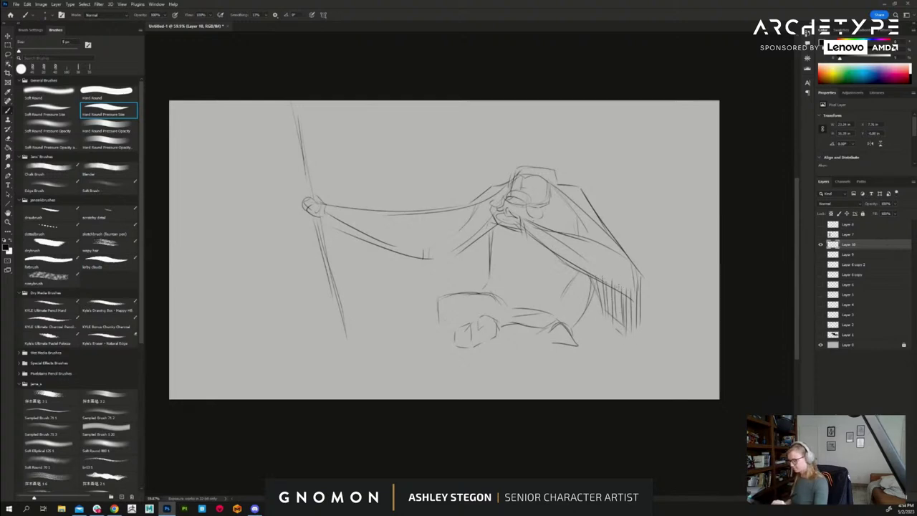
- Partly erase the dense strokes beneath the near forearm and redraw the outer edge of its hanging fur
key("e")
mouse_move(619, 275)
left_mouse_down()
mouse_move(595, 271)
mouse_move(613, 297)
mouse_move(632, 297)
mouse_move(638, 336)
left_mouse_up()
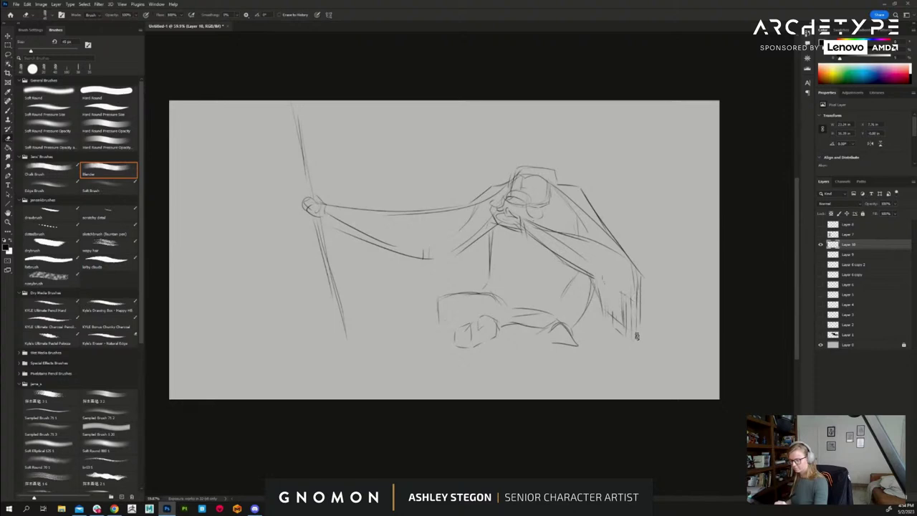
key("b")
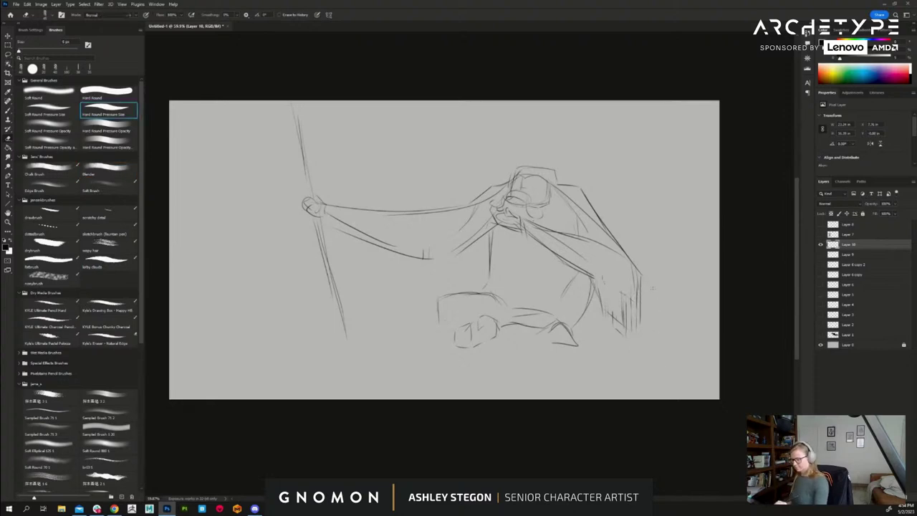
left_click_drag(643, 277, 642, 324)
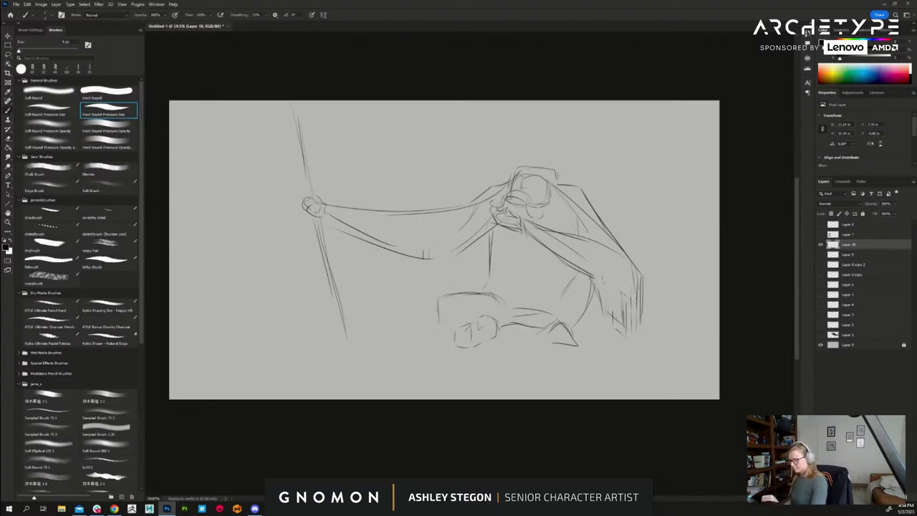
- Round off the outline over the back of the head and sketch the brow and nose
mouse_move(557, 172)
left_mouse_down()
mouse_move(560, 183)
mouse_move(526, 165)
mouse_move(543, 164)
mouse_move(566, 183)
left_mouse_up()
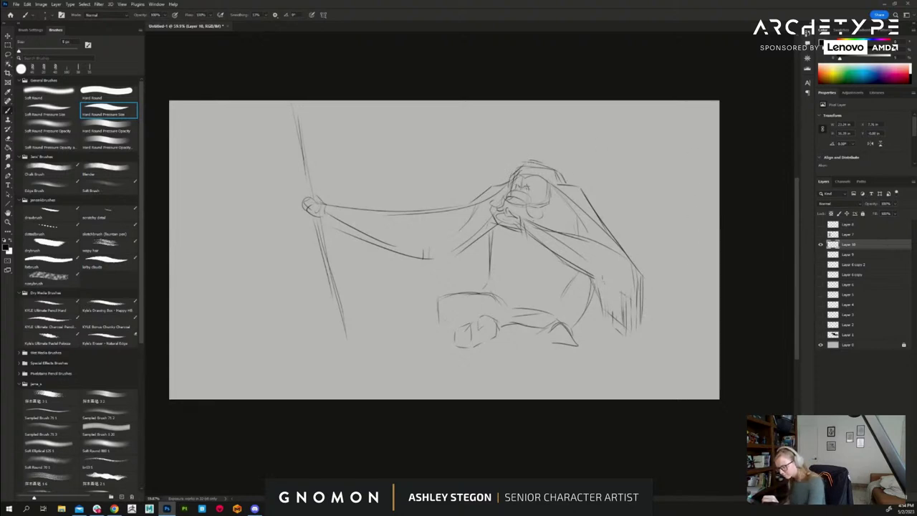
left_click_drag(633, 366, 664, 368)
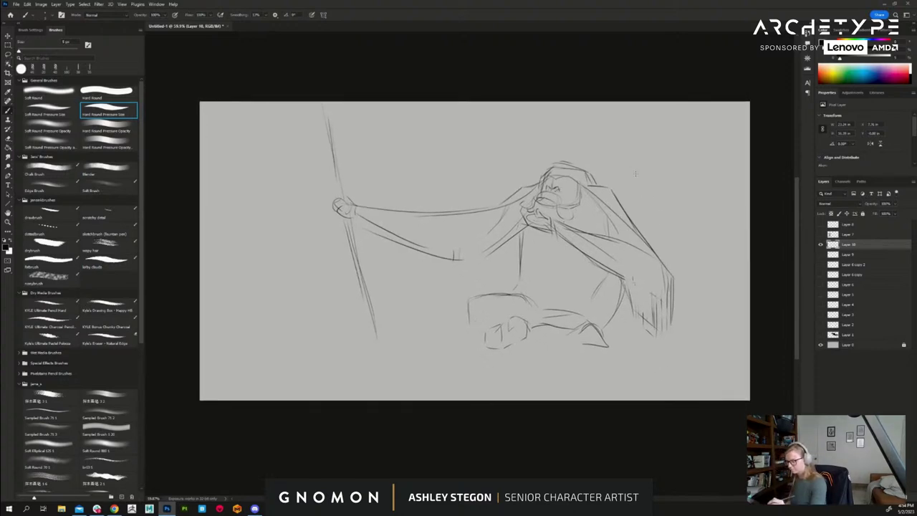
left_click_drag(666, 246, 641, 245)
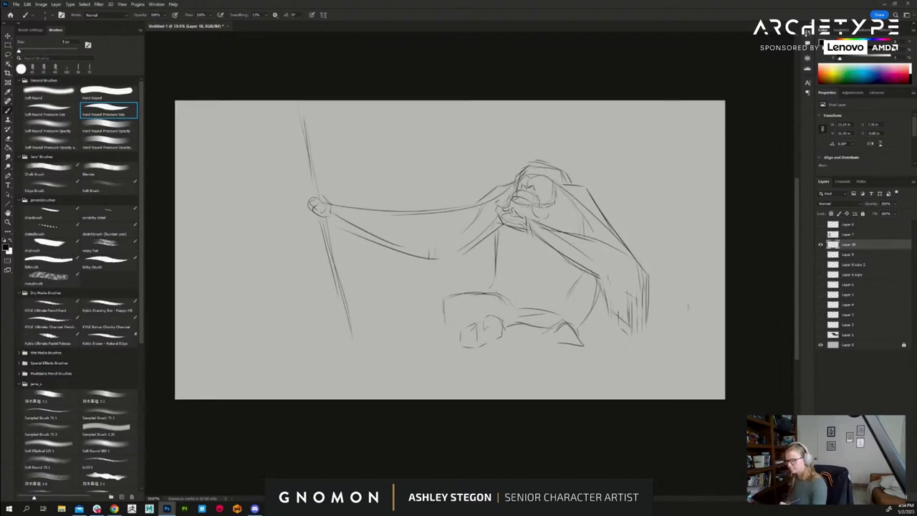
- Sketch diagonal strap lines running from the near shoulder across the chest down to the lap
left_click_drag(495, 281, 503, 294)
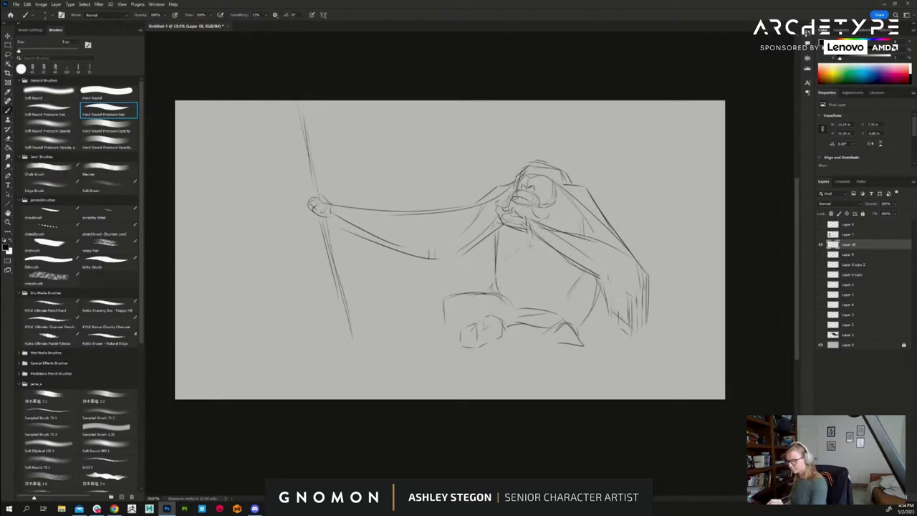
left_click_drag(539, 239, 499, 269)
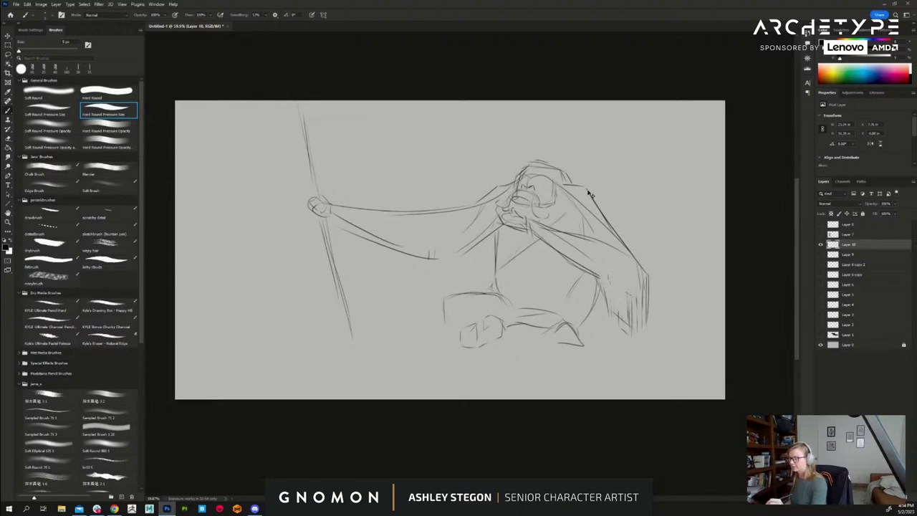
key("ctrl+z")
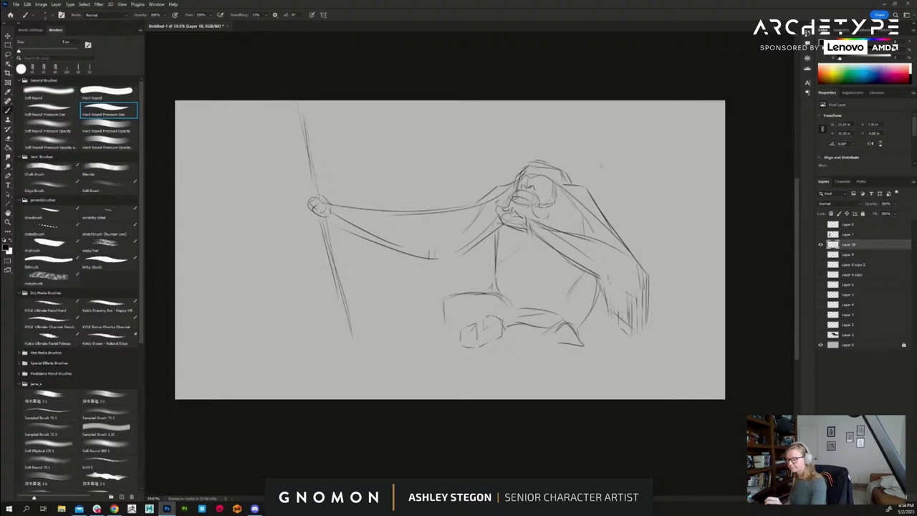
mouse_move(574, 186)
left_mouse_down()
mouse_move(586, 190)
mouse_move(547, 225)
left_mouse_up()
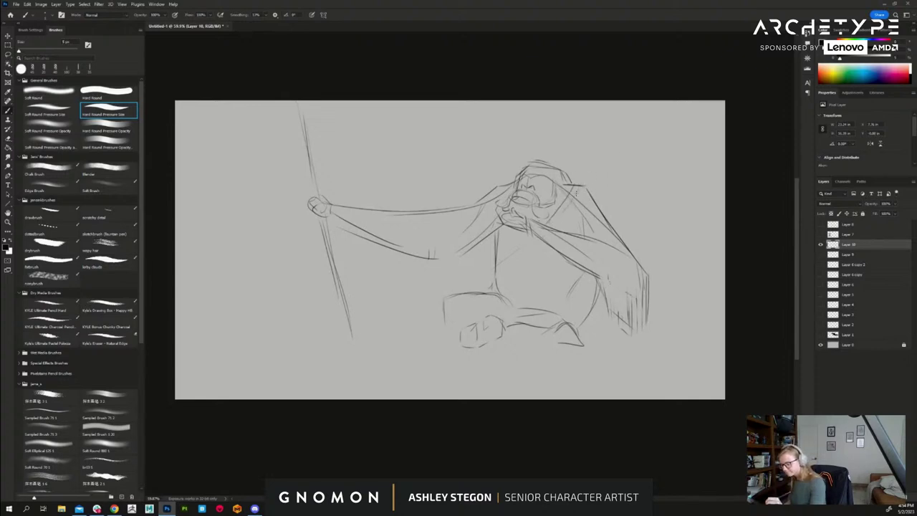
mouse_move(582, 188)
left_mouse_down()
mouse_move(564, 217)
mouse_move(486, 282)
left_mouse_up()
mouse_move(541, 240)
left_mouse_down()
mouse_move(497, 291)
mouse_move(484, 277)
mouse_move(473, 281)
mouse_move(473, 294)
left_mouse_up()
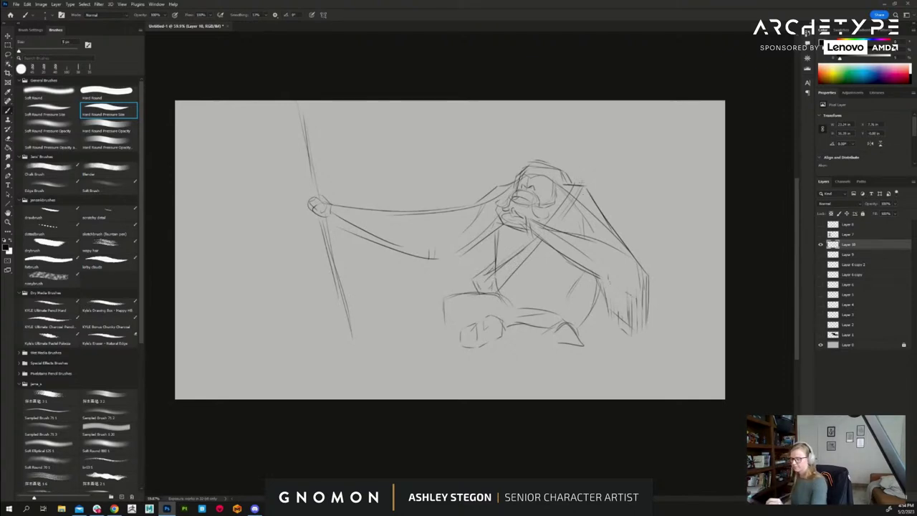
- Add an angular line behind the near shoulder and sketch draped folds around the folded legs and feet
left_click_drag(600, 191, 609, 224)
mouse_move(576, 261)
left_mouse_down()
mouse_move(553, 315)
mouse_move(532, 323)
mouse_move(548, 342)
mouse_move(497, 347)
left_mouse_up()
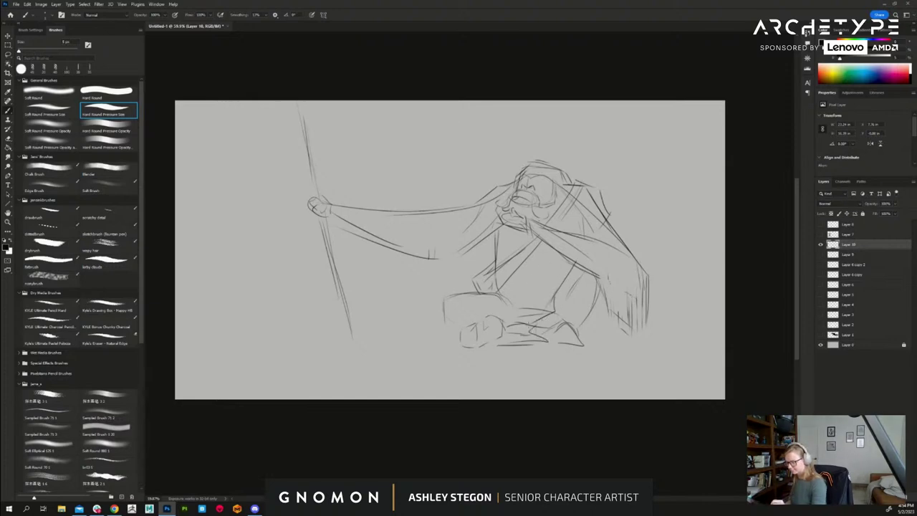
left_click_drag(540, 238, 499, 342)
left_click_drag(497, 347, 539, 347)
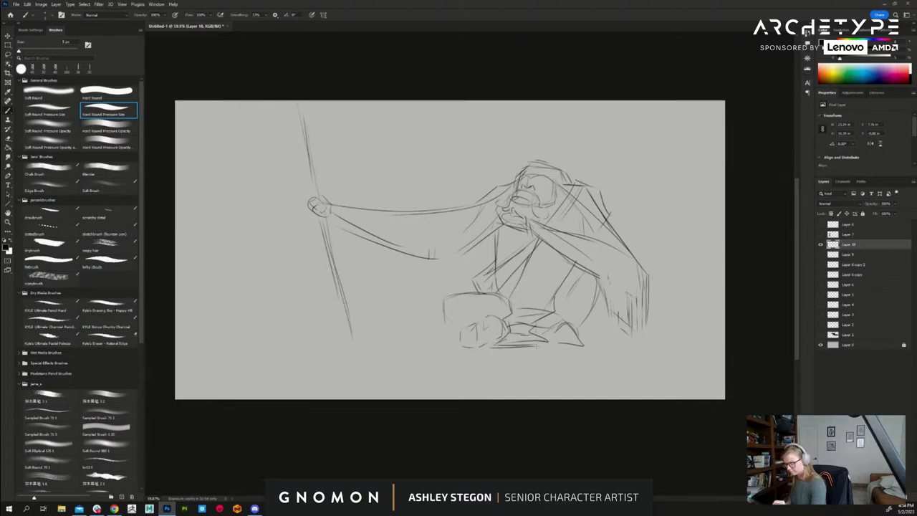
mouse_move(577, 269)
left_mouse_down()
mouse_move(556, 303)
mouse_move(560, 320)
left_mouse_up()
left_click_drag(508, 304, 506, 315)
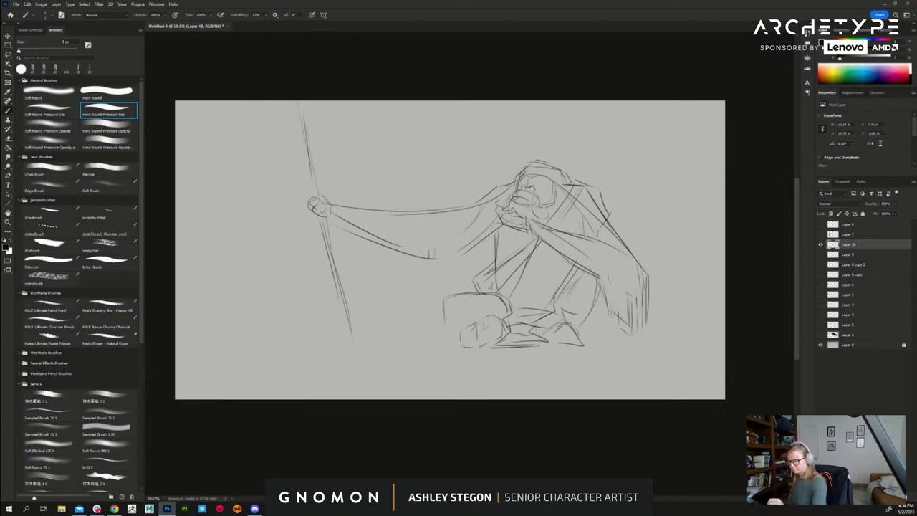
- Extend the pointed shape behind the upper arm and add more fur strokes beneath the forearm
mouse_move(610, 215)
left_mouse_down()
mouse_move(622, 224)
mouse_move(602, 240)
mouse_move(616, 235)
left_mouse_up()
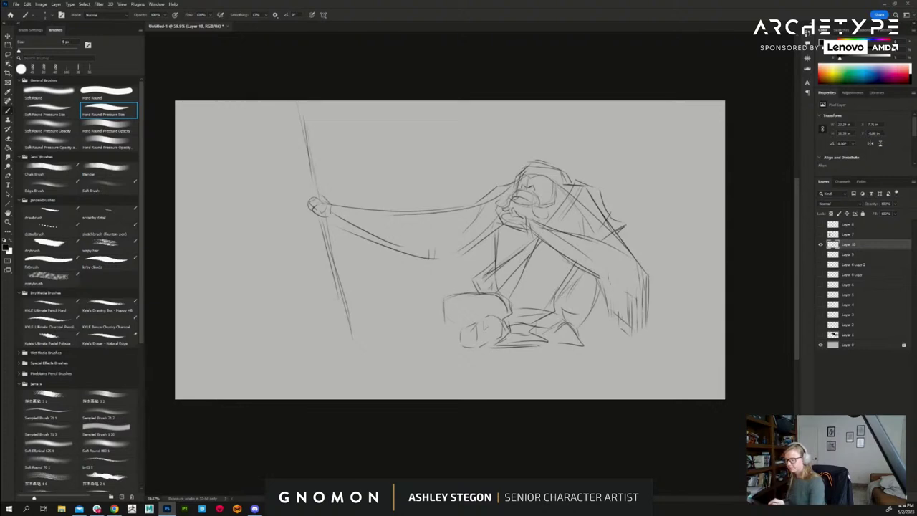
left_click_drag(610, 277, 604, 305)
left_click_drag(620, 285, 614, 312)
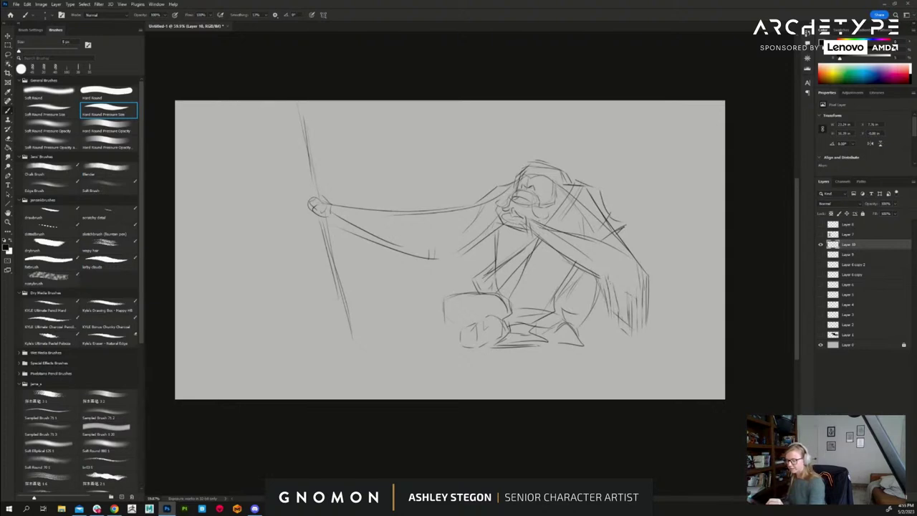
left_click_drag(541, 236, 544, 290)
left_click_drag(555, 230, 610, 248)
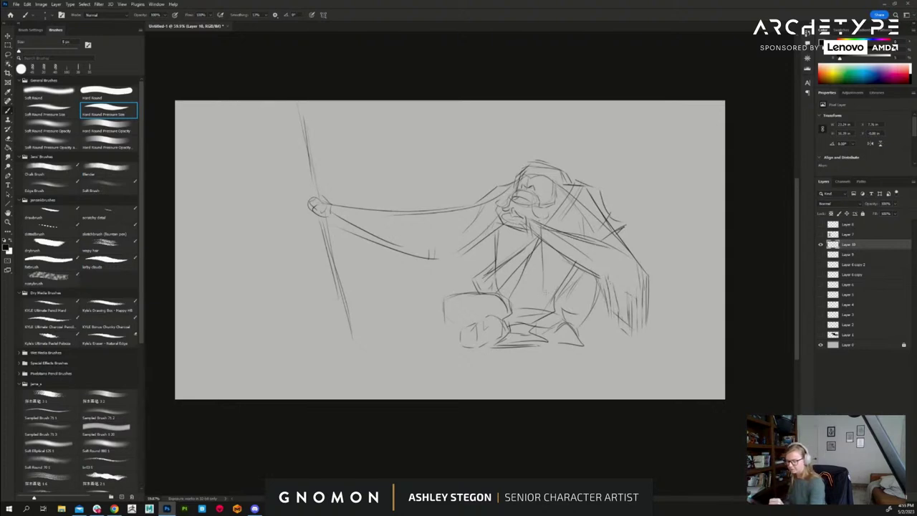
left_click_drag(542, 305, 602, 312)
mouse_move(539, 237)
left_mouse_down()
mouse_move(542, 307)
mouse_move(651, 332)
left_mouse_up()
left_click_drag(648, 275, 648, 333)
key("e")
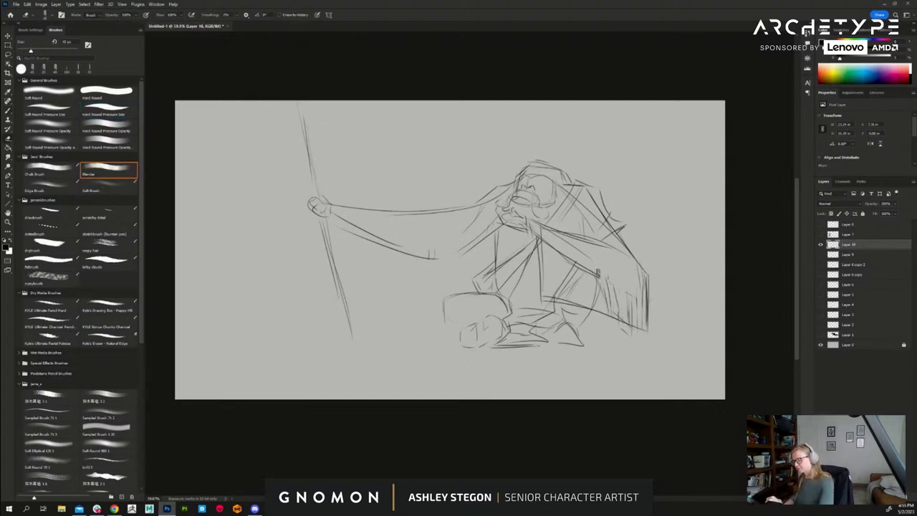
mouse_move(599, 273)
left_mouse_down()
mouse_move(579, 268)
mouse_move(589, 288)
mouse_move(634, 321)
mouse_move(563, 254)
mouse_move(577, 247)
mouse_move(639, 310)
left_mouse_up()
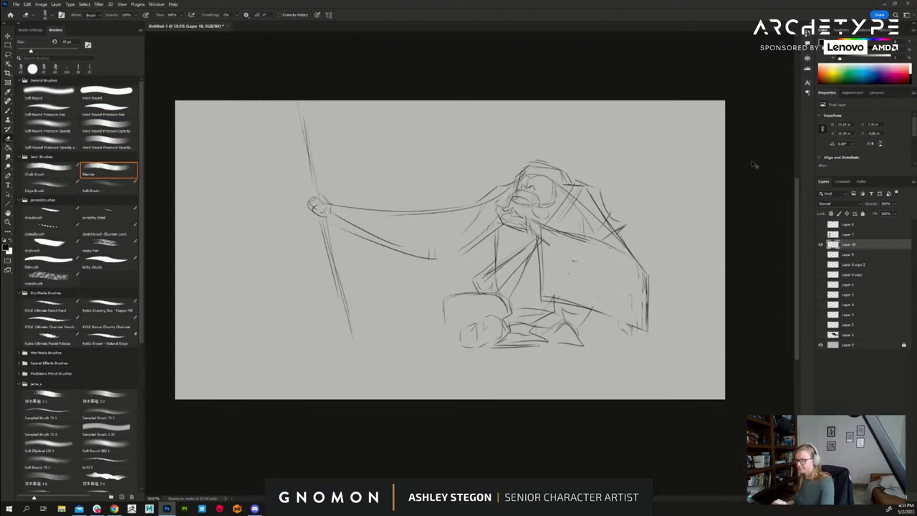
key("ctrl+z")
key("ctrl+z")
key("ctrl+z")
key("ctrl+z")
key("ctrl+z")
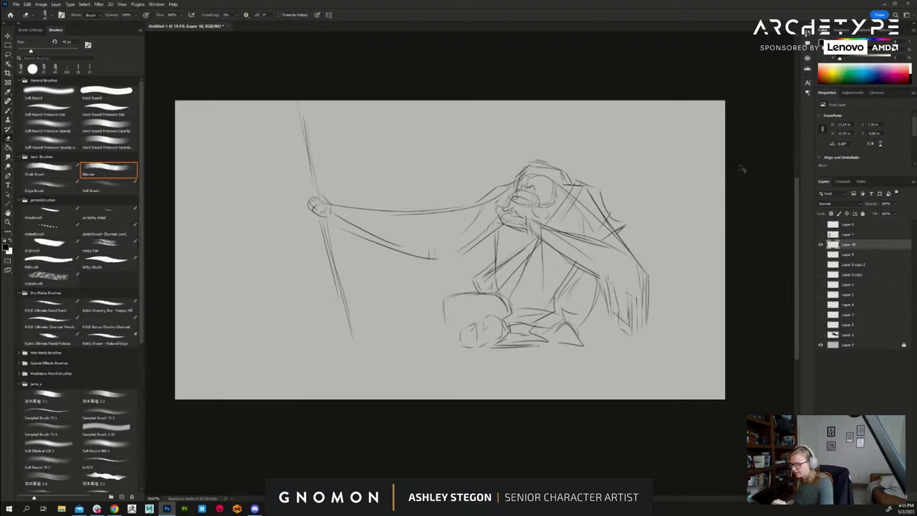
- Add short strokes under the jaw and sketch a looped ornament with a dangling end behind the head
key("b")
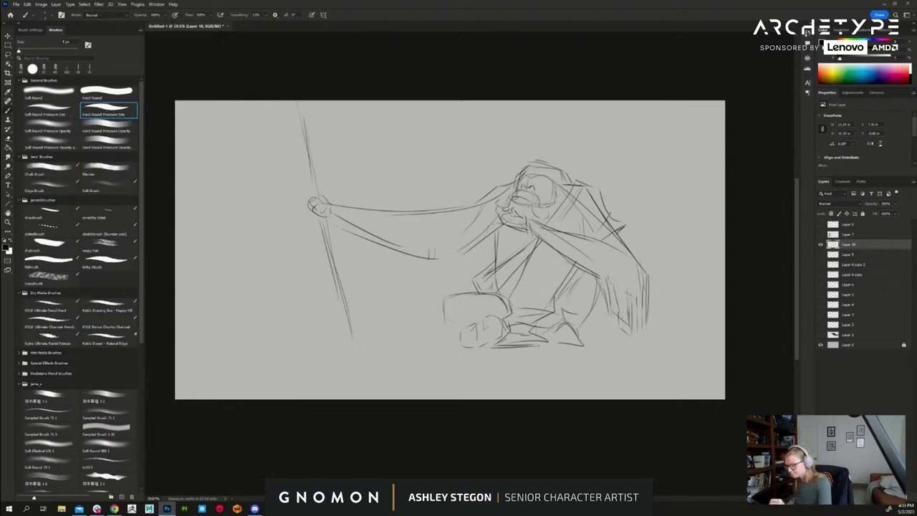
left_click_drag(534, 221, 536, 230)
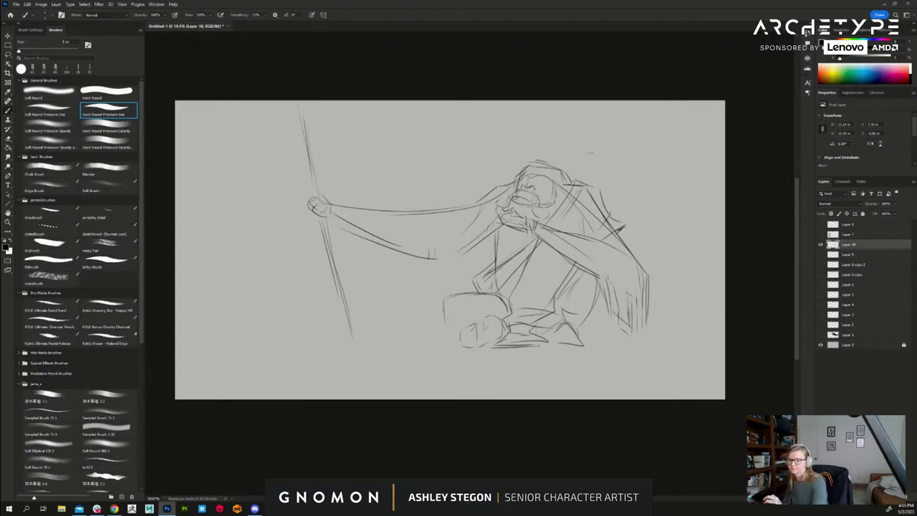
mouse_move(573, 203)
left_mouse_down()
mouse_move(588, 169)
mouse_move(582, 190)
mouse_move(573, 188)
mouse_move(582, 202)
mouse_move(574, 222)
left_mouse_up()
- Define the near lower leg and its toes, and darken the contour of the eye and cheek area
mouse_move(572, 277)
left_mouse_down()
mouse_move(564, 300)
mouse_move(595, 310)
mouse_move(582, 344)
mouse_move(561, 320)
mouse_move(581, 333)
mouse_move(589, 327)
left_mouse_up()
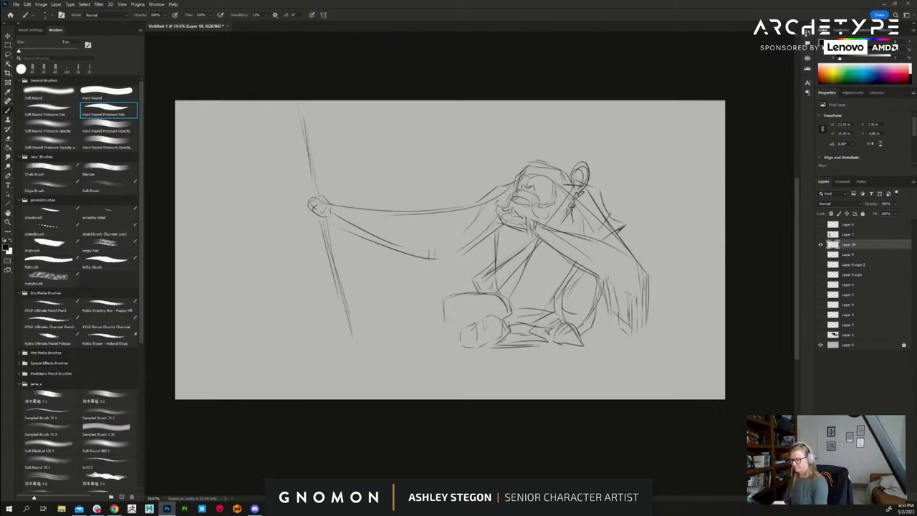
left_click_drag(562, 288, 560, 317)
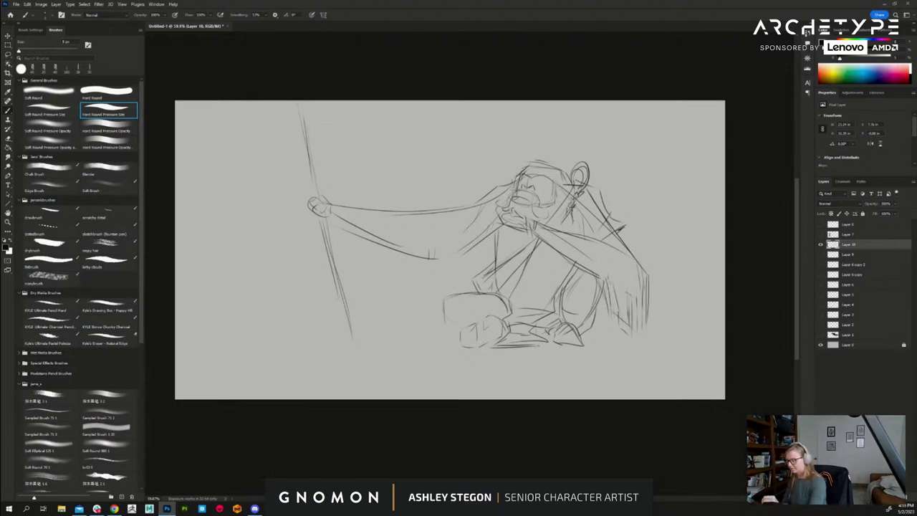
mouse_move(531, 176)
left_mouse_down()
mouse_move(559, 193)
mouse_move(550, 203)
left_mouse_up()
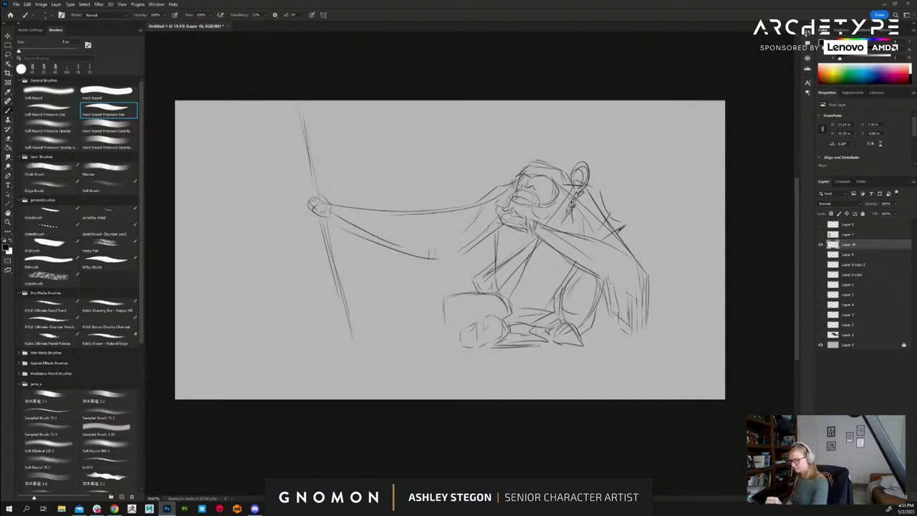
key("l")
mouse_move(553, 208)
left_mouse_down()
mouse_move(567, 183)
mouse_move(516, 157)
mouse_move(497, 188)
mouse_move(527, 216)
mouse_move(563, 204)
left_mouse_up()
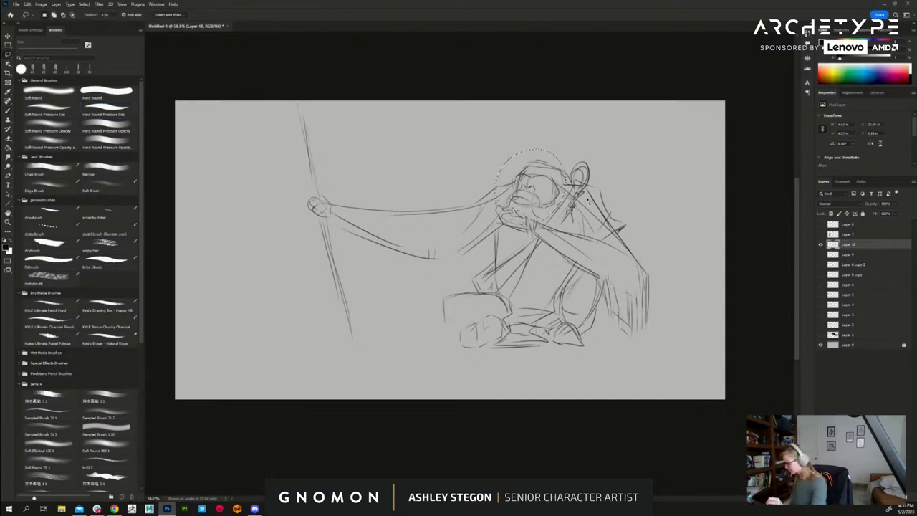
key("ctrl+t")
left_click_drag(496, 148, 481, 136)
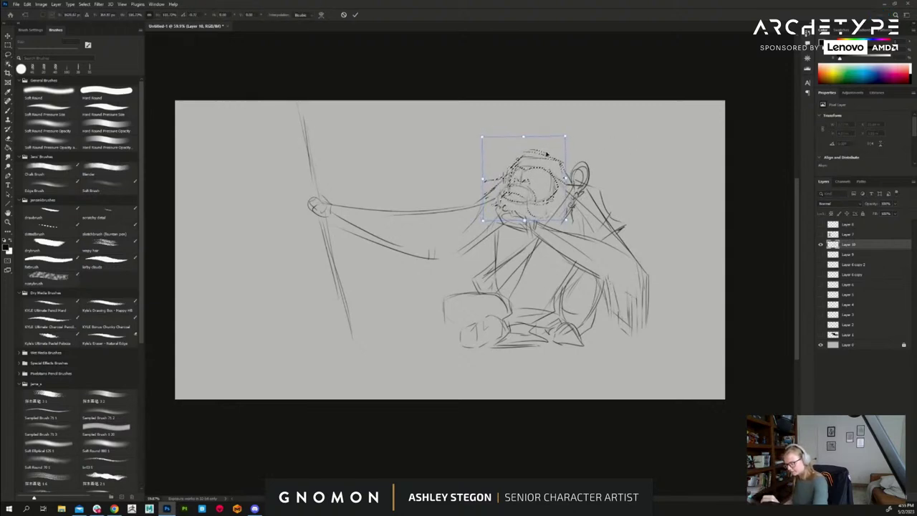
left_click_drag(547, 154, 552, 157)
left_click_drag(485, 134, 521, 154)
key("Return")
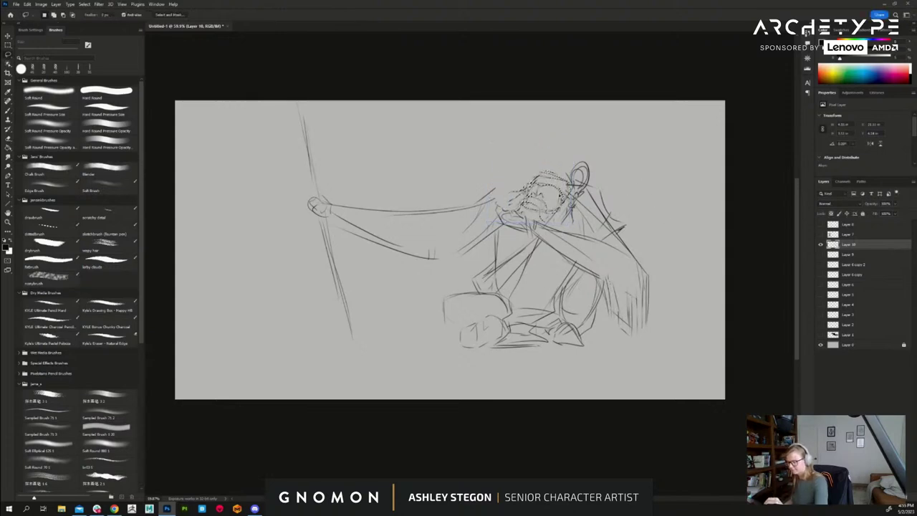
key("ctrl+z")
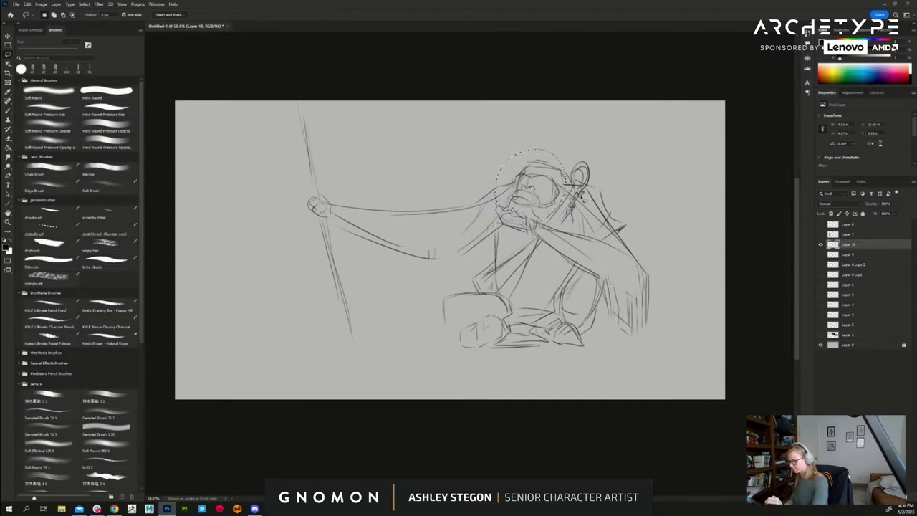
key("ctrl+d")
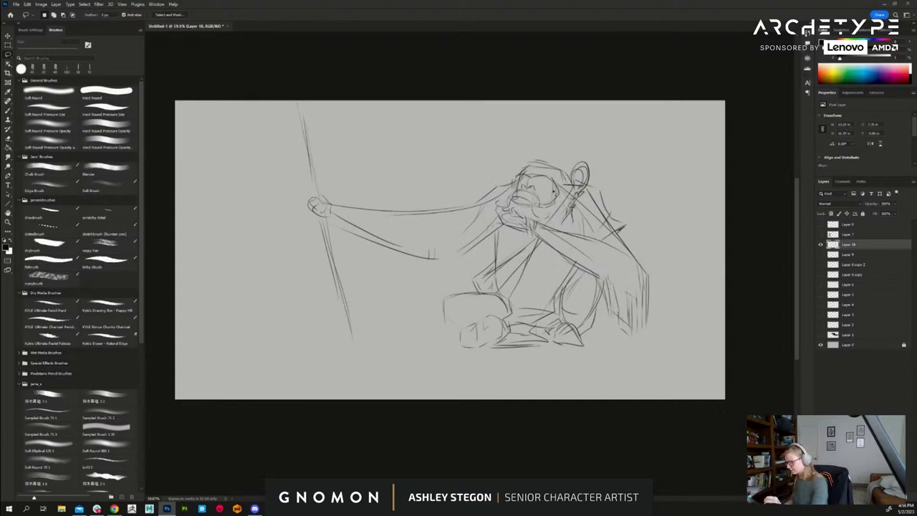
- Erase the old brow and skull lines and redraw the head with a heavier brow, fuller cheek and peaked crown
key("e")
mouse_move(514, 170)
left_mouse_down()
mouse_move(514, 183)
mouse_move(546, 172)
mouse_move(564, 202)
mouse_move(541, 209)
mouse_move(565, 200)
left_mouse_up()
key("b")
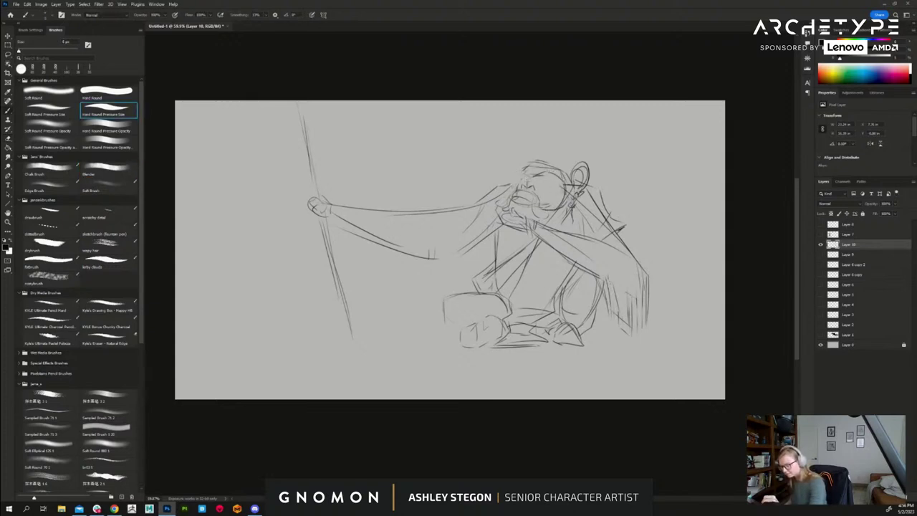
mouse_move(517, 169)
left_mouse_down()
mouse_move(502, 197)
mouse_move(515, 171)
mouse_move(558, 159)
mouse_move(569, 175)
left_mouse_up()
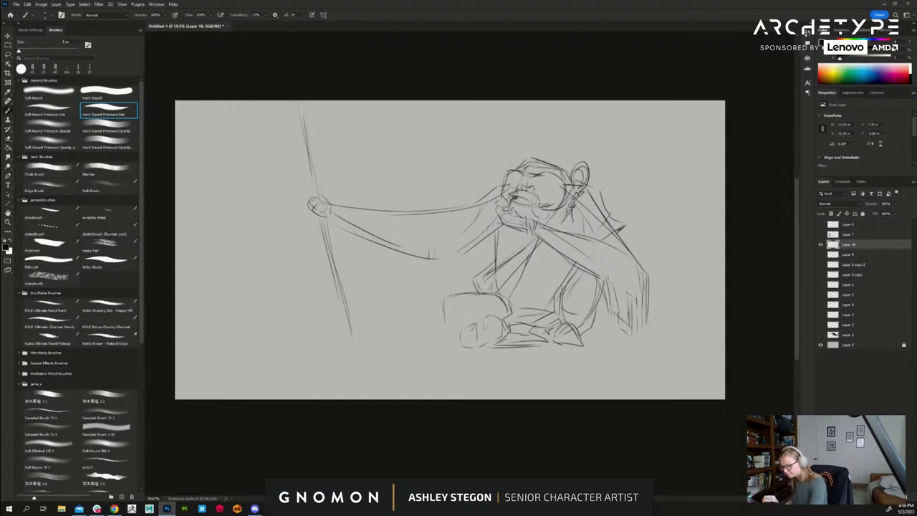
- Draw a smoking pipe at the creature's mouth with a curling smoke trail, and sketch the fingers holding it
mouse_move(510, 205)
left_mouse_down()
mouse_move(487, 188)
mouse_move(501, 128)
mouse_move(478, 147)
left_mouse_up()
left_click_drag(495, 190, 496, 203)
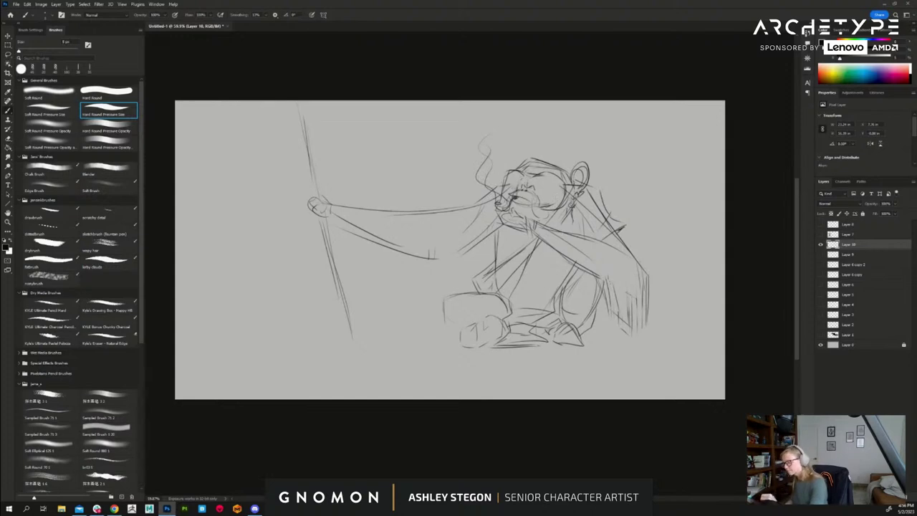
mouse_move(511, 201)
left_mouse_down()
mouse_move(491, 209)
mouse_move(496, 217)
left_mouse_up()
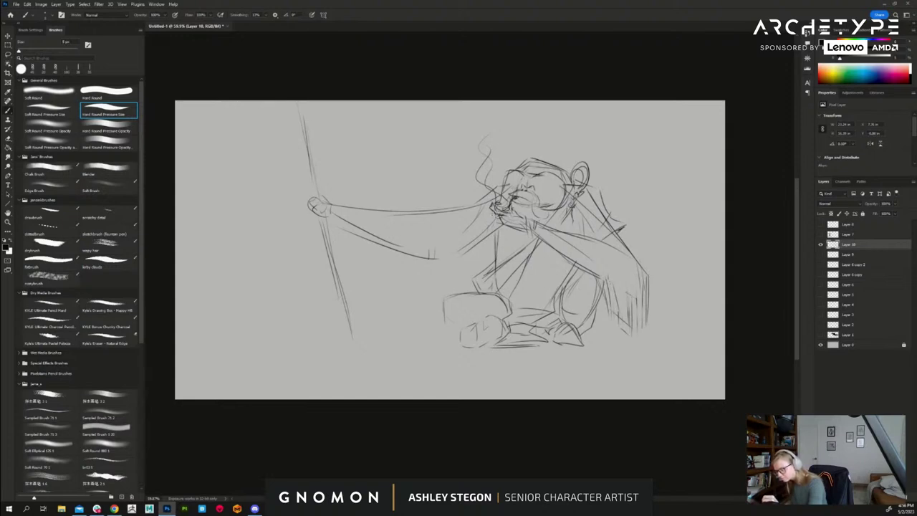
mouse_move(495, 214)
left_mouse_down()
mouse_move(496, 225)
mouse_move(517, 229)
mouse_move(524, 216)
left_mouse_up()
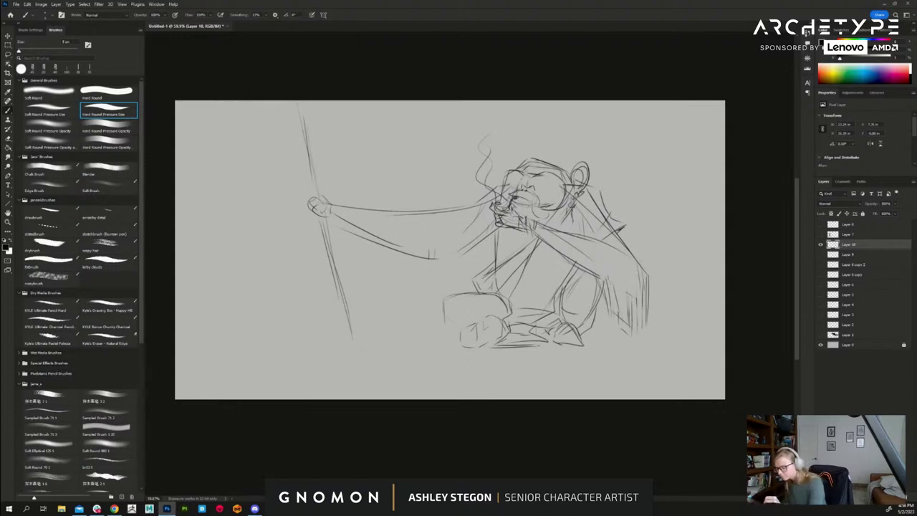
- Sketch beard strokes around the chin with a thin strand dangling below, and lighten the stray lines on the cheek
left_click_drag(515, 201, 521, 211)
left_click_drag(517, 204, 532, 223)
left_click_drag(521, 231, 518, 249)
left_click_drag(515, 233, 515, 251)
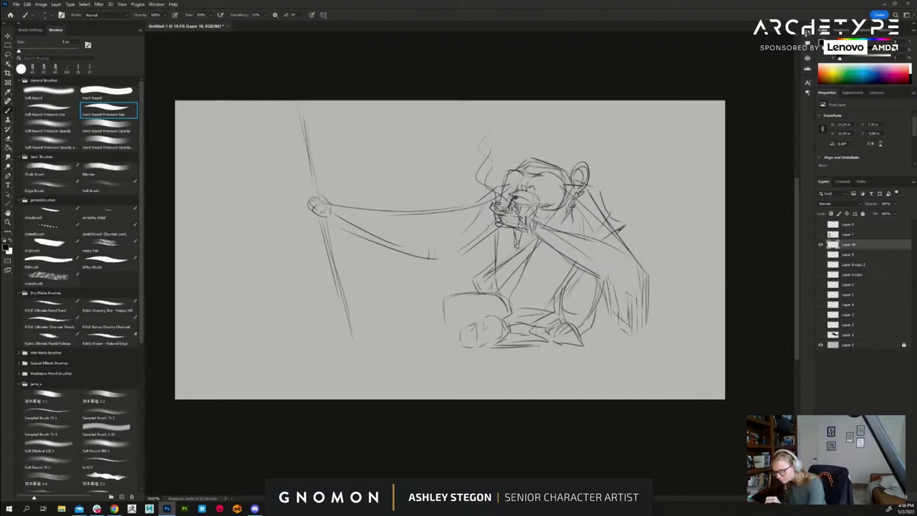
left_click_drag(530, 195, 537, 206)
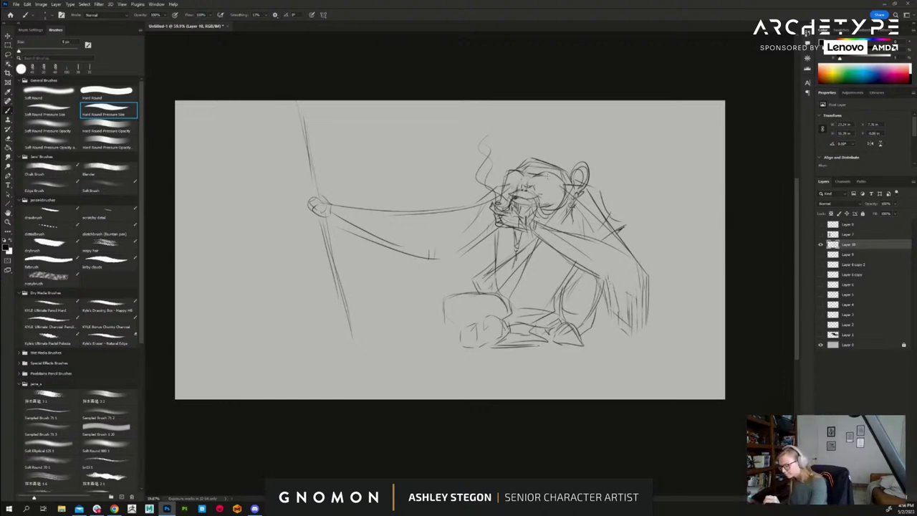
key("e")
left_click_drag(540, 196, 533, 202)
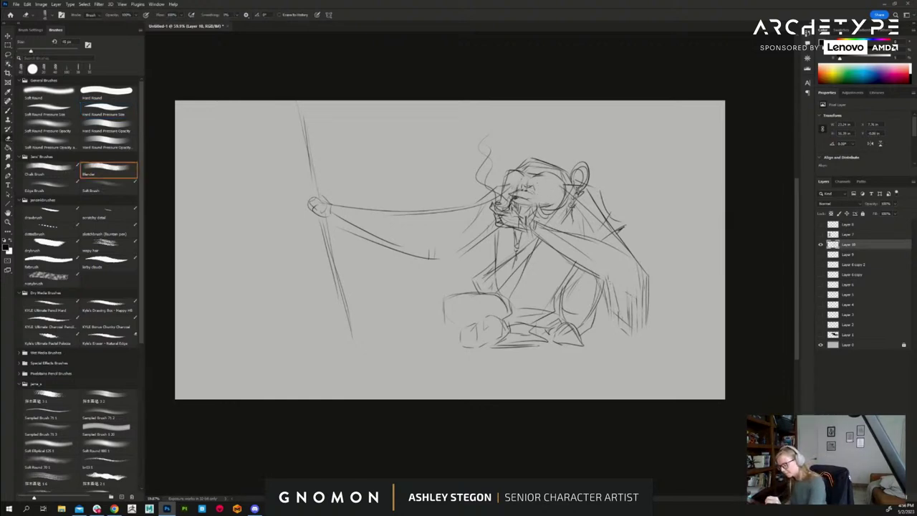
key("b")
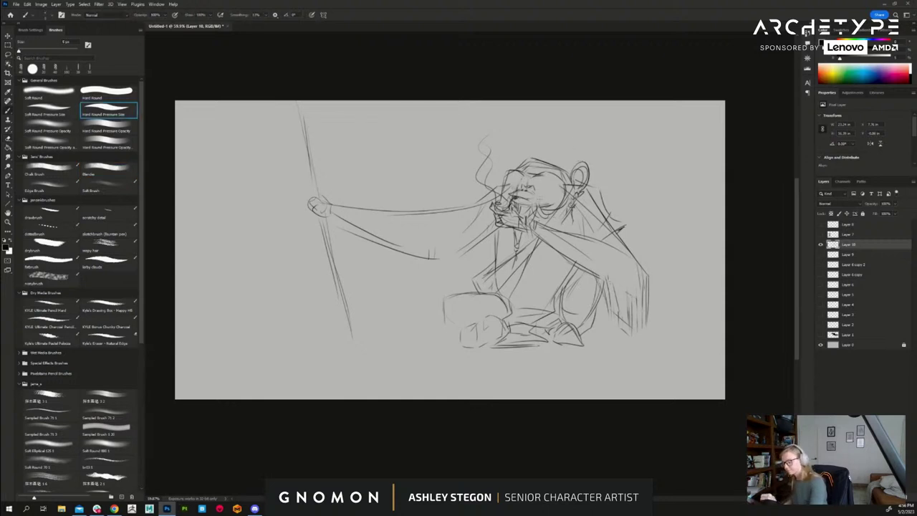
key("bracketleft")
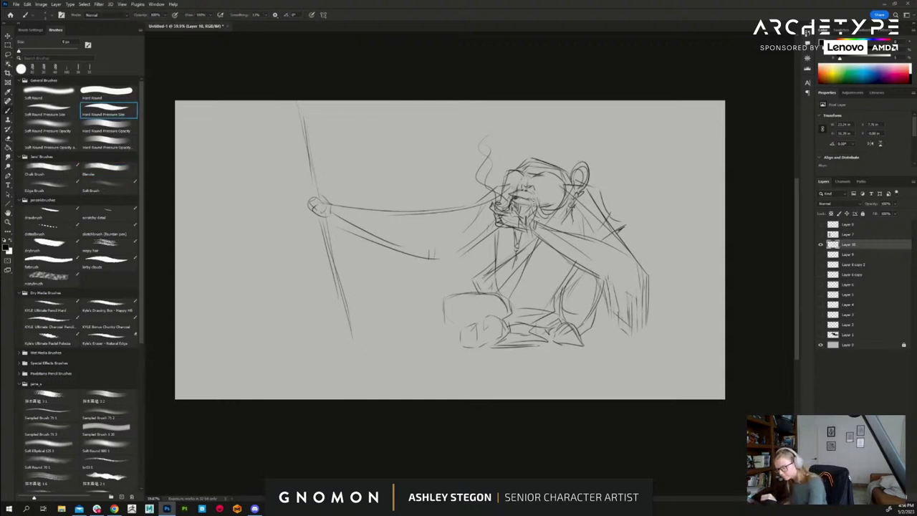
- Add hanging fur strokes along the underside of the outstretched arm and reinforce the shoulder, chest and upper-arm lines
mouse_move(594, 214)
left_mouse_down()
mouse_move(609, 234)
mouse_move(589, 242)
mouse_move(554, 308)
left_mouse_up()
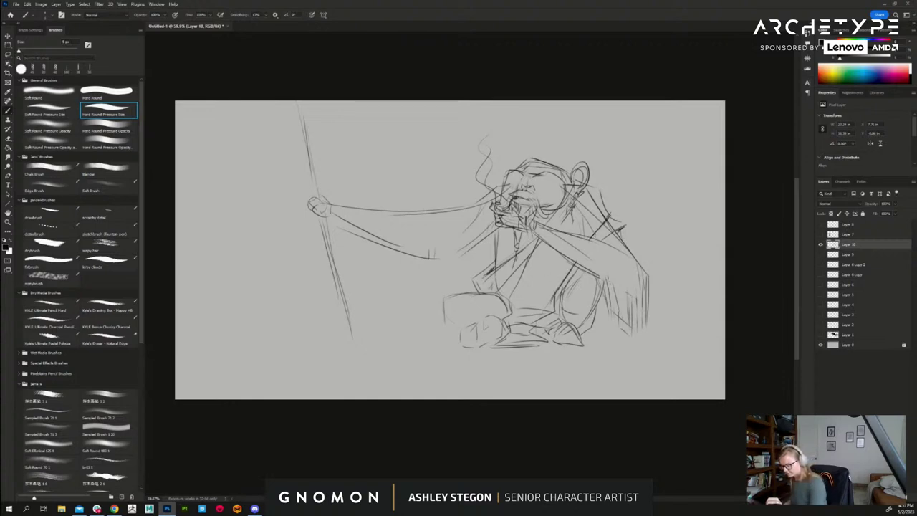
mouse_move(500, 231)
left_mouse_down()
mouse_move(496, 270)
mouse_move(483, 249)
mouse_move(451, 275)
left_mouse_up()
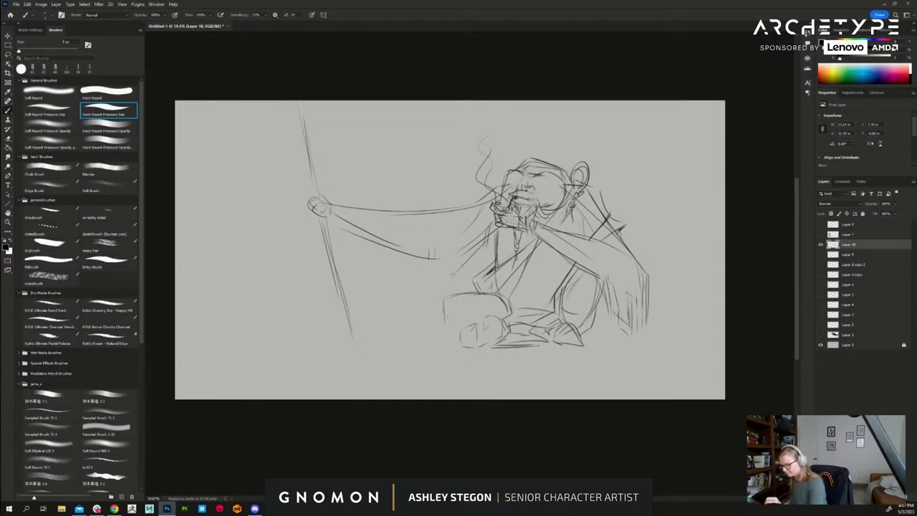
mouse_move(455, 238)
left_mouse_down()
mouse_move(434, 308)
mouse_move(430, 287)
left_mouse_up()
left_click_drag(431, 247, 430, 276)
left_click_drag(429, 260, 425, 288)
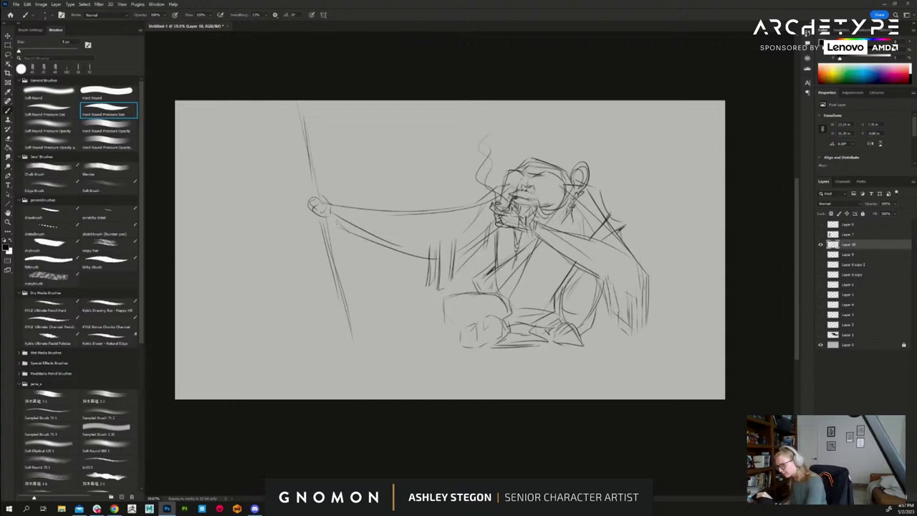
left_click_drag(338, 222, 401, 275)
left_click_drag(406, 254, 403, 289)
mouse_move(419, 246)
left_mouse_down()
mouse_move(421, 306)
mouse_move(425, 290)
mouse_move(395, 286)
left_mouse_up()
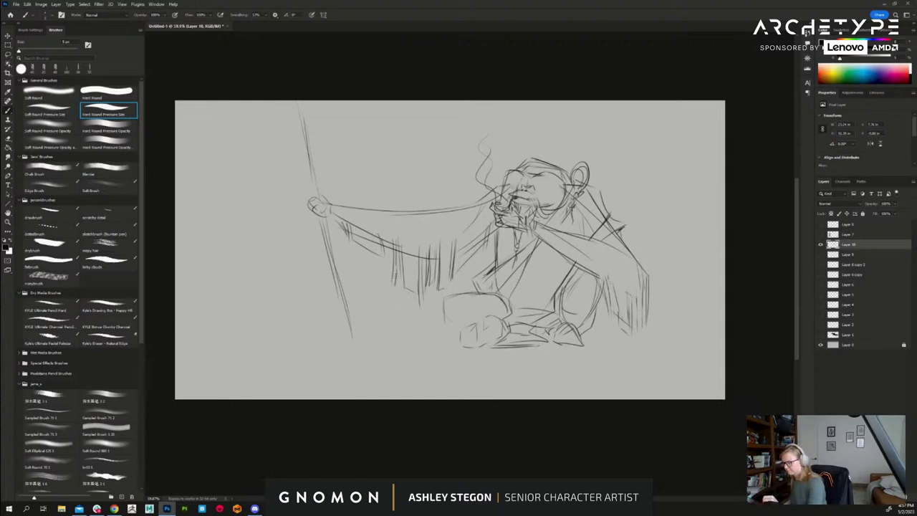
left_click_drag(391, 248, 388, 278)
left_click_drag(458, 212, 483, 198)
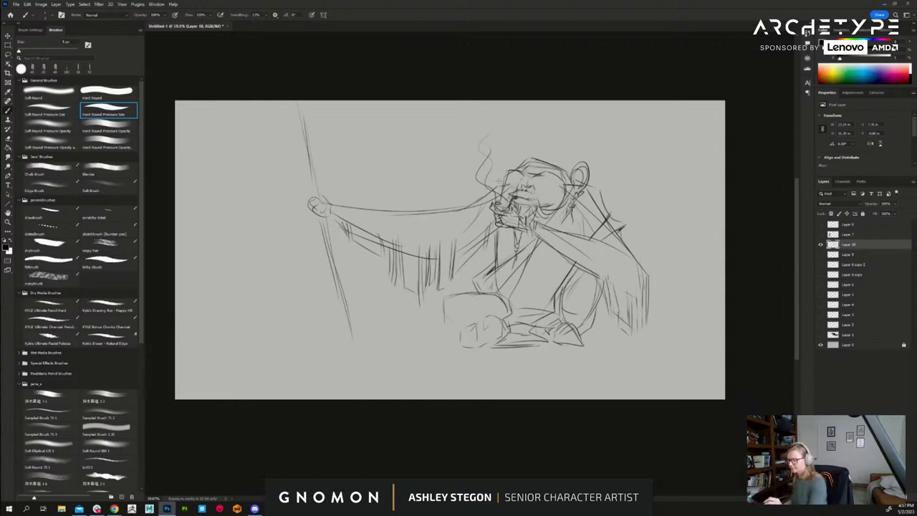
- Scale the whole sketch up slightly and move it lower on the canvas
key("ctrl+t")
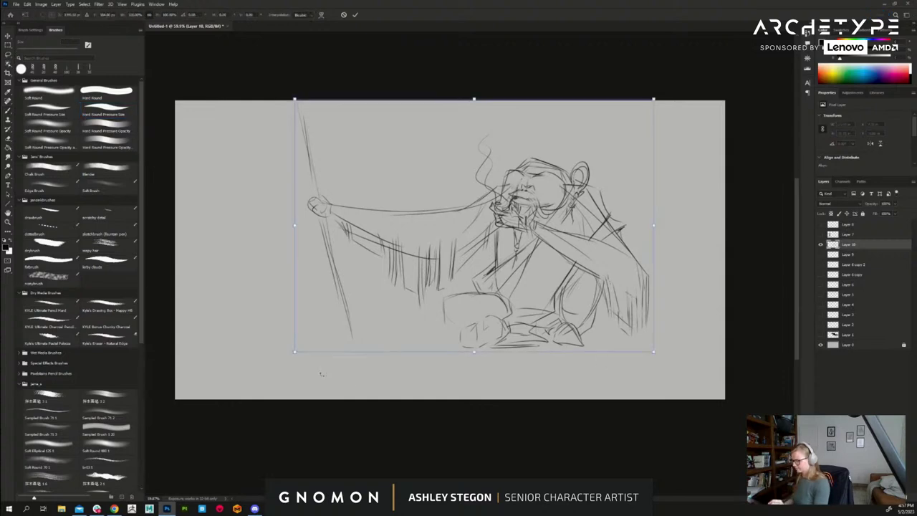
left_click_drag(294, 347, 277, 366)
mouse_move(607, 294)
left_mouse_down()
mouse_move(610, 321)
mouse_move(639, 350)
left_mouse_up()
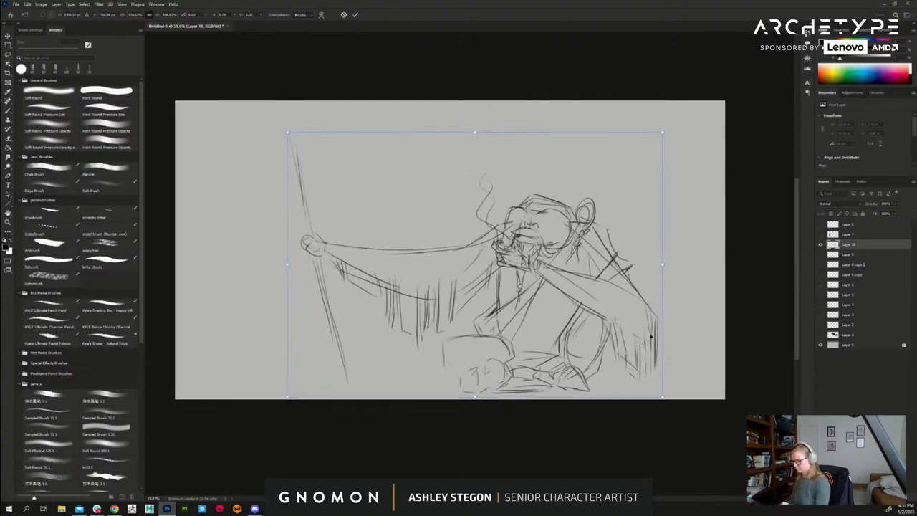
key("Return")
- Darken the upper staff and draw a round headpiece with a curved collar and outer crescent blades
key("b")
left_click_drag(285, 131, 317, 235)
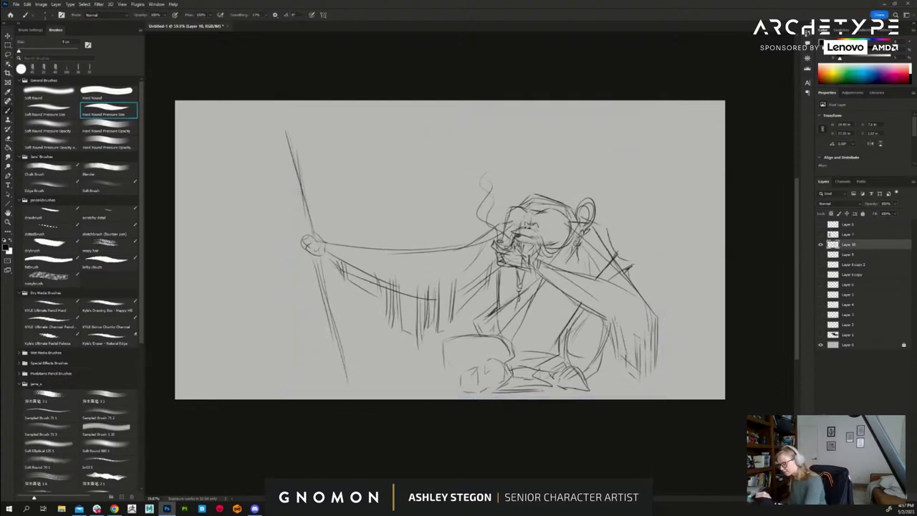
mouse_move(301, 124)
left_mouse_down()
mouse_move(280, 153)
mouse_move(284, 126)
left_mouse_up()
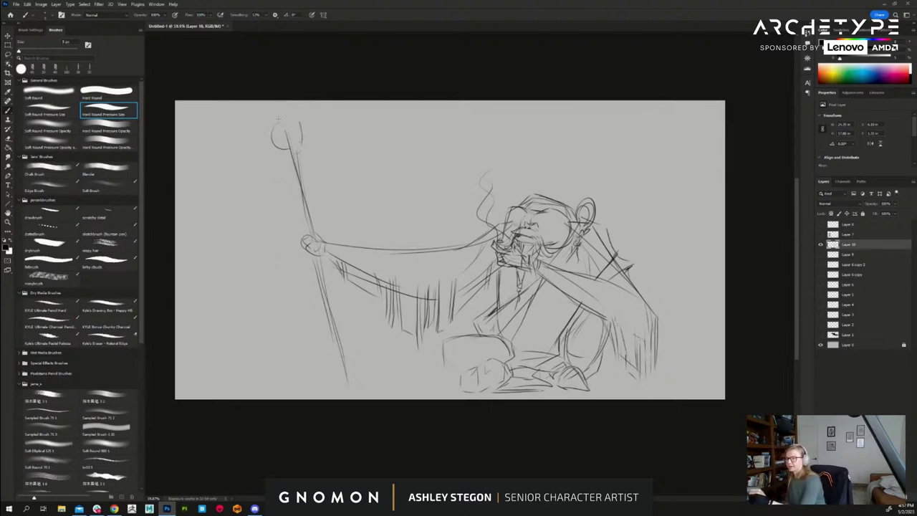
mouse_move(273, 143)
left_mouse_down()
mouse_move(294, 156)
mouse_move(306, 129)
mouse_move(294, 158)
mouse_move(304, 177)
mouse_move(284, 157)
mouse_move(287, 127)
left_mouse_up()
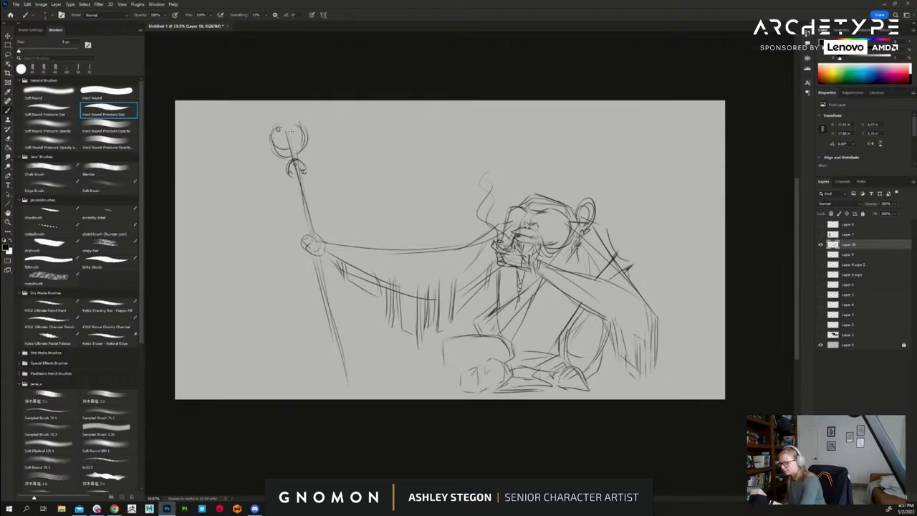
mouse_move(301, 158)
left_mouse_down()
mouse_move(317, 144)
mouse_move(300, 120)
mouse_move(262, 159)
mouse_move(284, 168)
left_mouse_up()
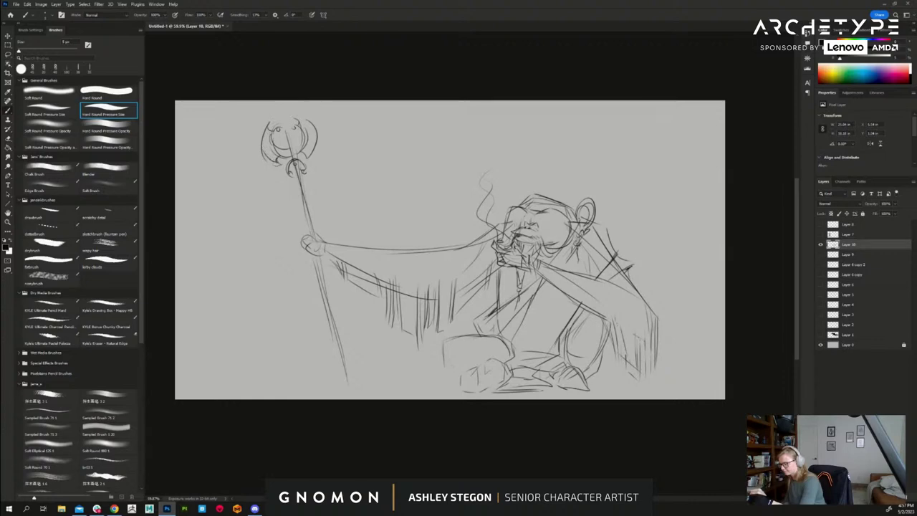
- Add inner rings to the staff head, thicken the shaft, draw a round knob at its base and sharpen the crescents
mouse_move(280, 132)
left_mouse_down()
mouse_move(283, 143)
mouse_move(299, 146)
left_mouse_up()
mouse_move(285, 147)
left_mouse_down()
mouse_move(300, 146)
mouse_move(311, 235)
left_mouse_up()
left_click_drag(302, 185, 338, 344)
mouse_move(318, 256)
left_mouse_down()
mouse_move(350, 380)
mouse_move(344, 374)
mouse_move(341, 396)
mouse_move(361, 378)
left_mouse_up()
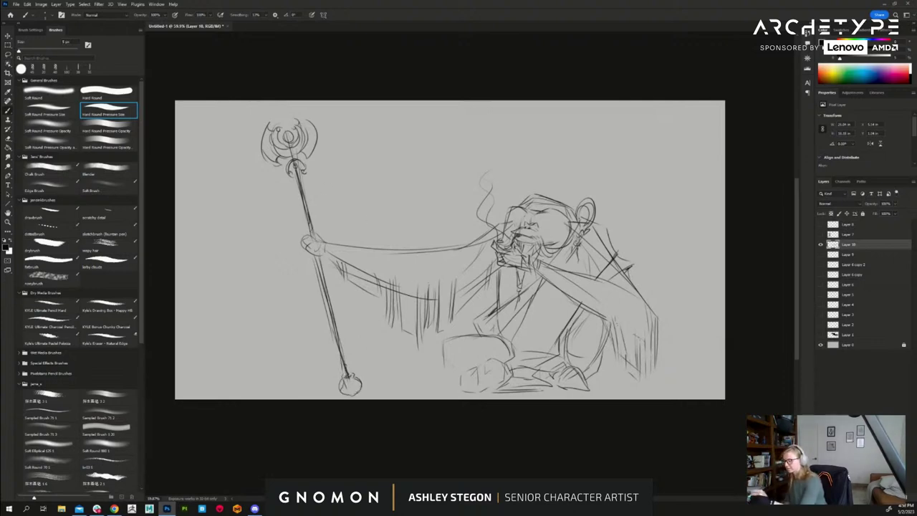
mouse_move(294, 122)
left_mouse_down()
mouse_move(314, 116)
mouse_move(315, 165)
mouse_move(284, 171)
left_mouse_up()
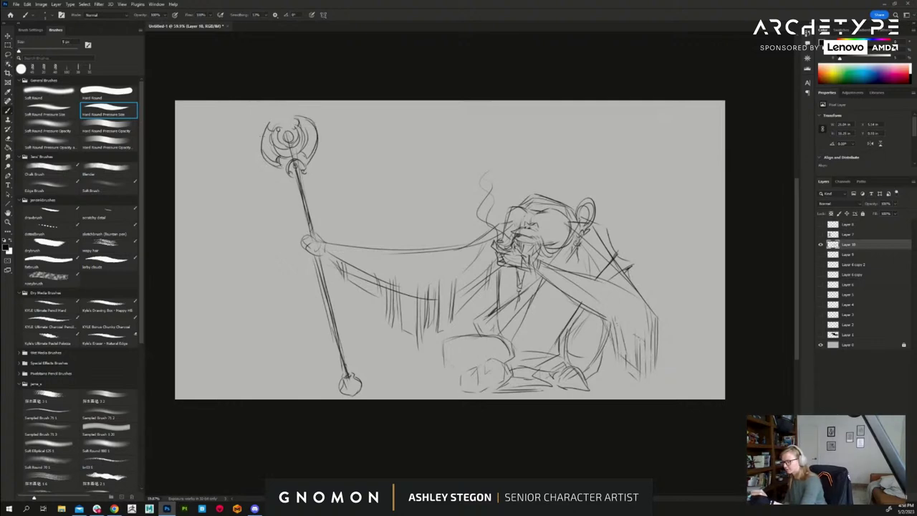
left_click_drag(263, 122, 261, 154)
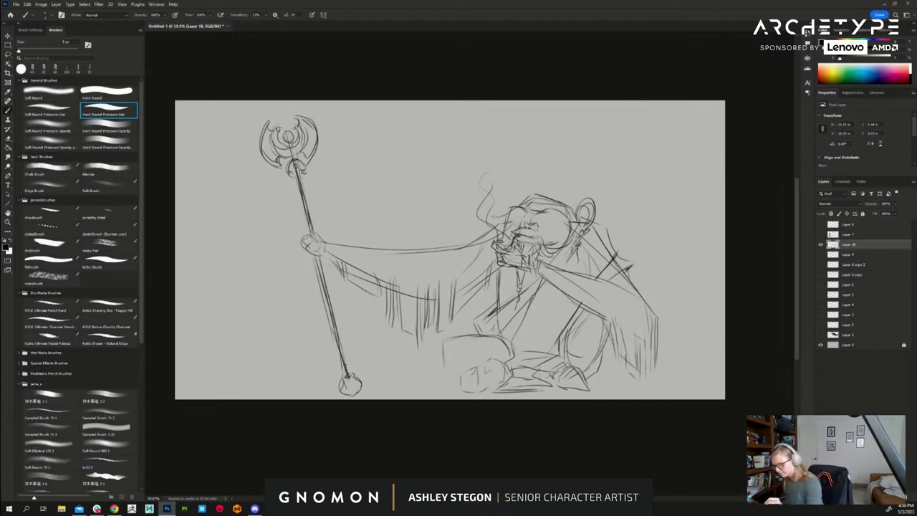
- Reinforce the top contour of the outstretched arm and define the knuckles and fingers gripping the staff
mouse_move(470, 241)
left_mouse_down()
mouse_move(505, 218)
mouse_move(429, 251)
left_mouse_up()
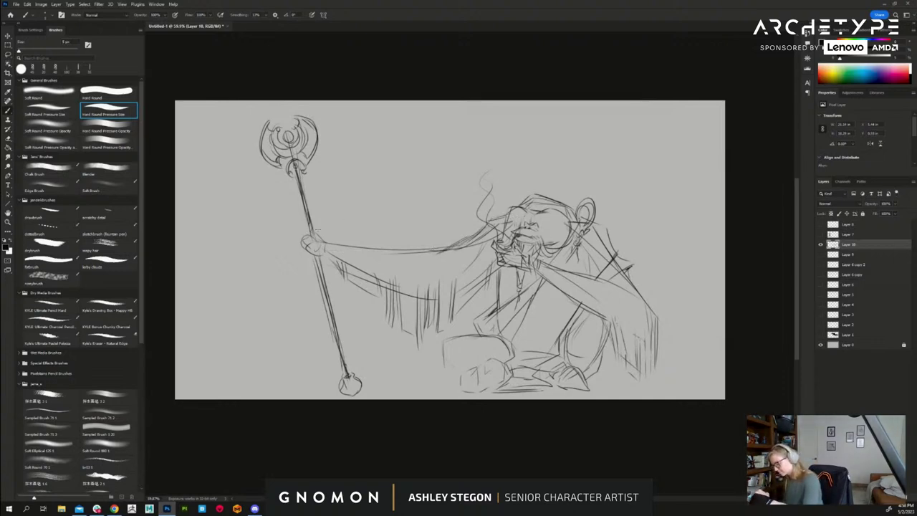
mouse_move(332, 245)
left_mouse_down()
mouse_move(329, 255)
mouse_move(306, 248)
mouse_move(336, 241)
left_mouse_up()
mouse_move(318, 225)
left_mouse_down()
mouse_move(333, 246)
mouse_move(303, 233)
mouse_move(317, 241)
mouse_move(312, 251)
left_mouse_up()
mouse_move(303, 245)
left_mouse_down()
mouse_move(314, 252)
mouse_move(302, 247)
left_mouse_up()
mouse_move(298, 228)
left_mouse_down()
mouse_move(331, 249)
mouse_move(343, 245)
mouse_move(340, 263)
mouse_move(324, 272)
left_mouse_up()
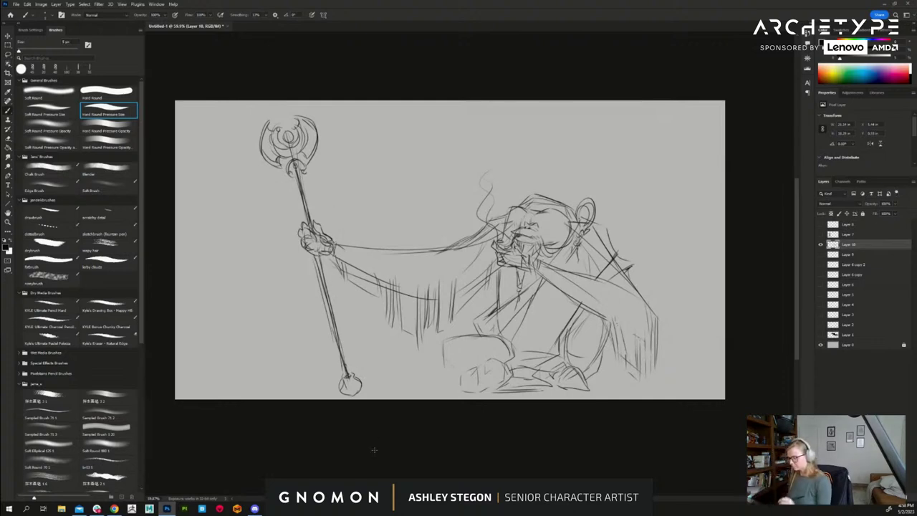
- Darken the pipe bowl and strengthen the lower torso lines above the bent leg
left_click_drag(497, 242, 506, 243)
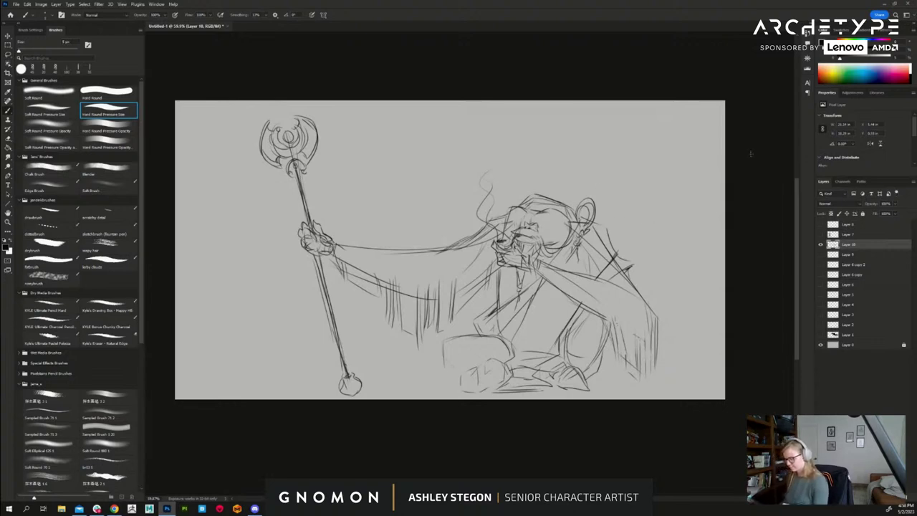
mouse_move(483, 324)
left_mouse_down()
mouse_move(518, 300)
mouse_move(472, 323)
left_mouse_up()
left_click_drag(473, 324, 478, 334)
left_click_drag(529, 320, 515, 342)
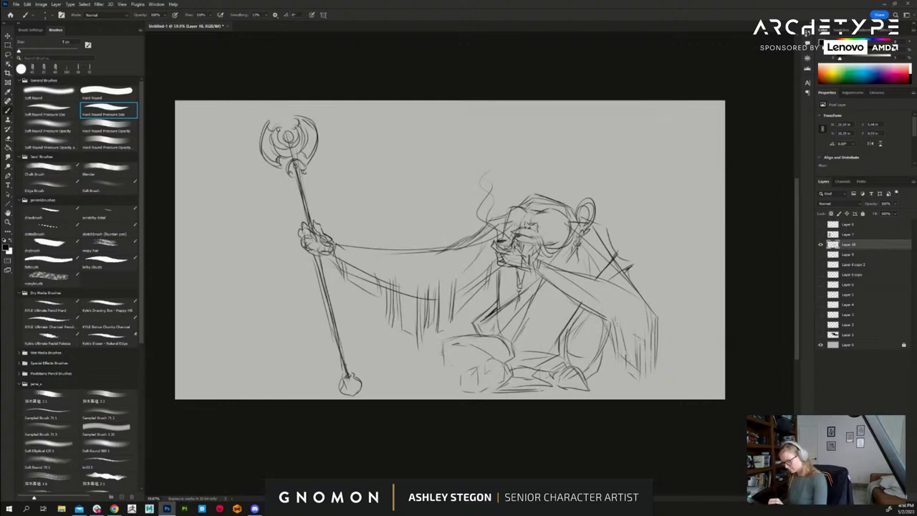
- Define the front foot's toes and the folds over the bent leg, and add wrapped bands around the other lower leg
mouse_move(443, 341)
left_mouse_down()
mouse_move(458, 369)
mouse_move(483, 365)
mouse_move(486, 379)
mouse_move(504, 386)
mouse_move(462, 370)
mouse_move(481, 385)
mouse_move(460, 387)
left_mouse_up()
left_click_drag(461, 391, 473, 394)
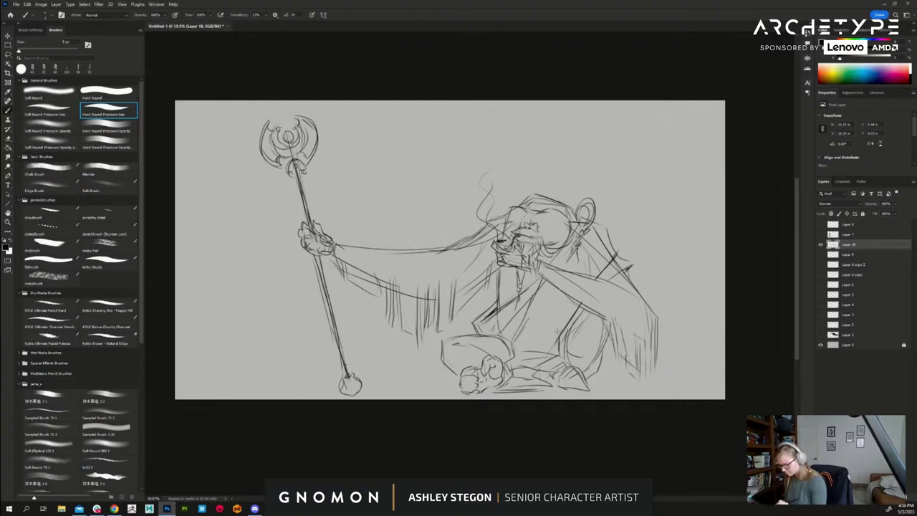
left_click_drag(491, 358, 501, 363)
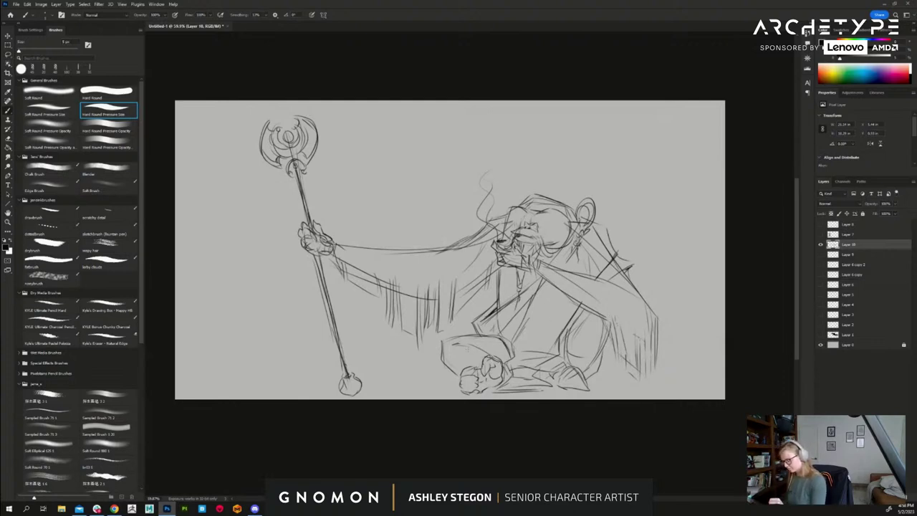
mouse_move(448, 368)
left_mouse_down()
mouse_move(466, 346)
mouse_move(451, 330)
mouse_move(479, 340)
mouse_move(493, 330)
mouse_move(506, 359)
mouse_move(454, 376)
mouse_move(462, 352)
left_mouse_up()
mouse_move(463, 349)
left_mouse_down()
mouse_move(458, 363)
mouse_move(489, 348)
mouse_move(460, 374)
mouse_move(459, 367)
left_mouse_up()
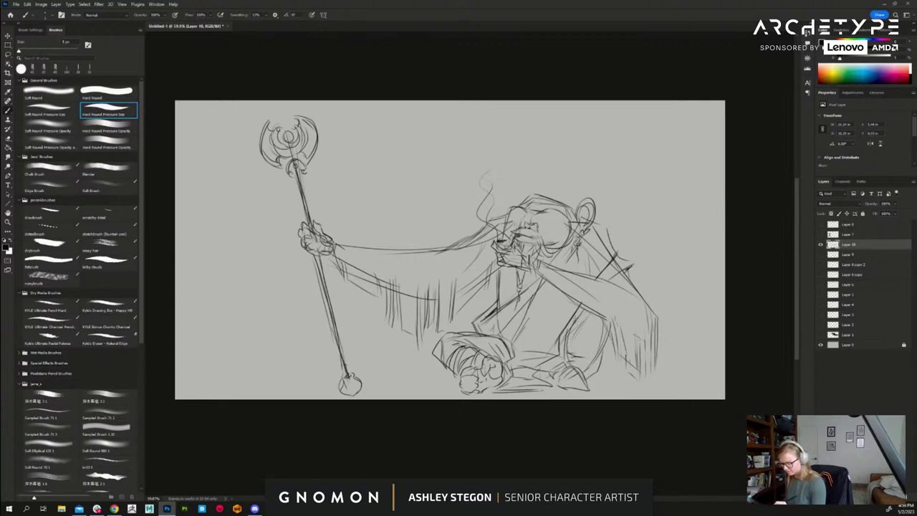
mouse_move(609, 324)
left_mouse_down()
mouse_move(572, 332)
mouse_move(603, 351)
mouse_move(569, 350)
mouse_move(600, 362)
left_mouse_up()
mouse_move(568, 349)
left_mouse_down()
mouse_move(593, 359)
mouse_move(585, 369)
left_mouse_up()
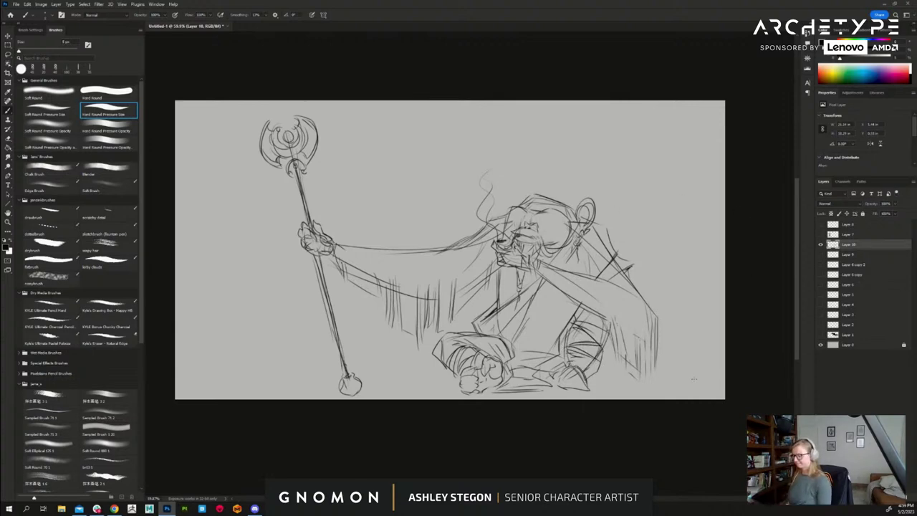
- Erase the old eye and muzzle lines and redraw both eyes with angled brows
scroll(550, 224, "up", 5)
scroll(565, 235, "up", 1)
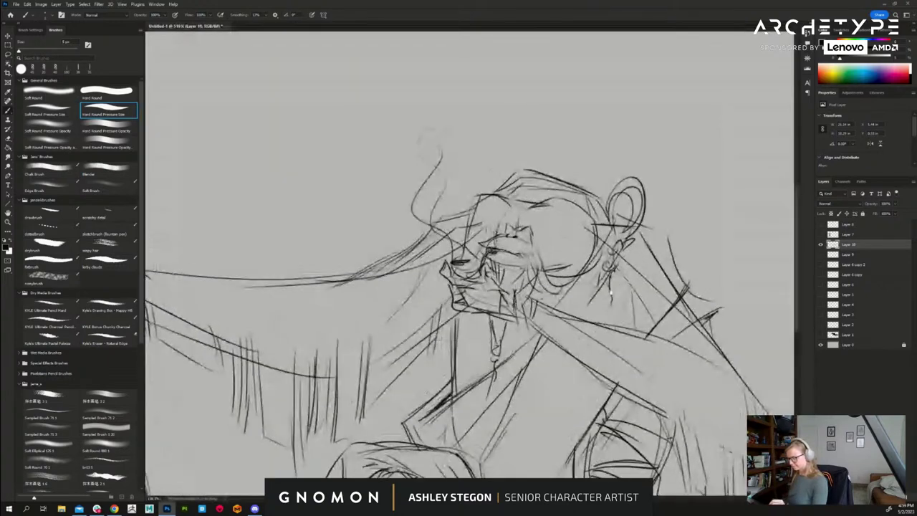
left_click_drag(554, 262, 565, 201)
key("e")
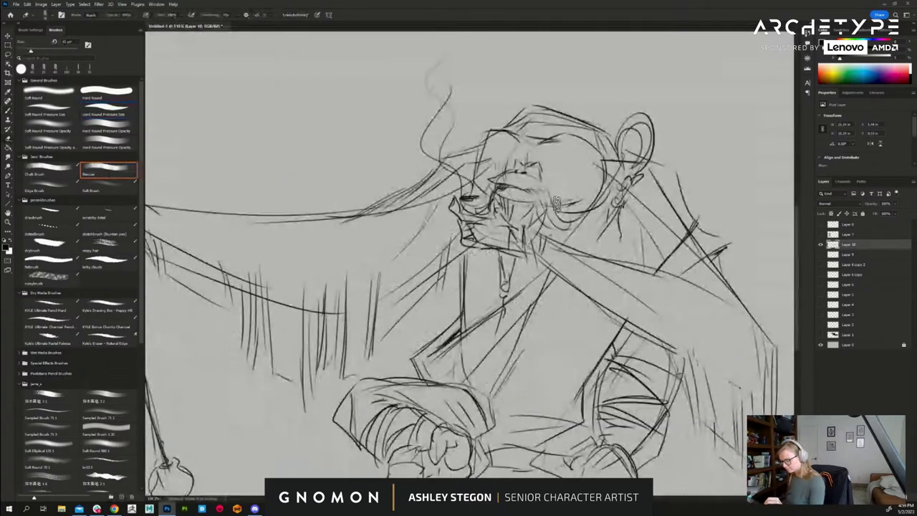
mouse_move(535, 173)
left_mouse_down()
mouse_move(521, 196)
mouse_move(513, 185)
mouse_move(509, 192)
mouse_move(506, 170)
mouse_move(492, 189)
left_mouse_up()
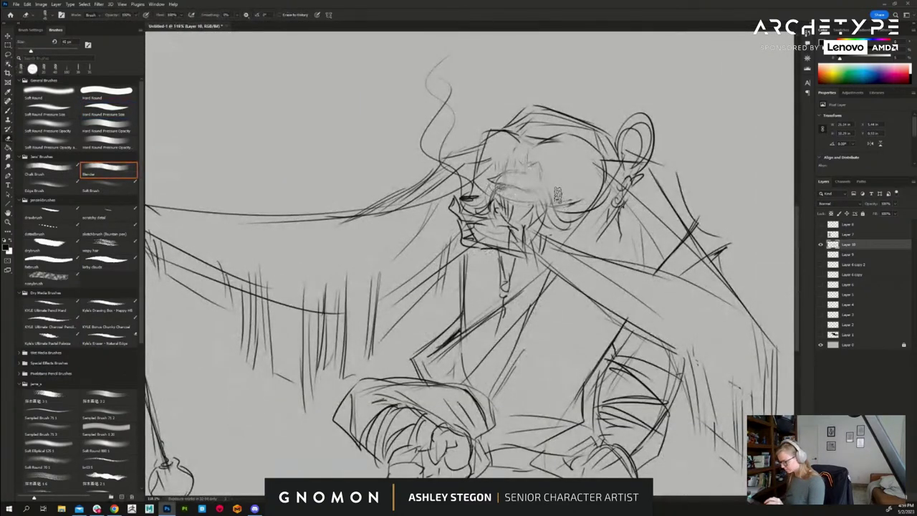
key("b")
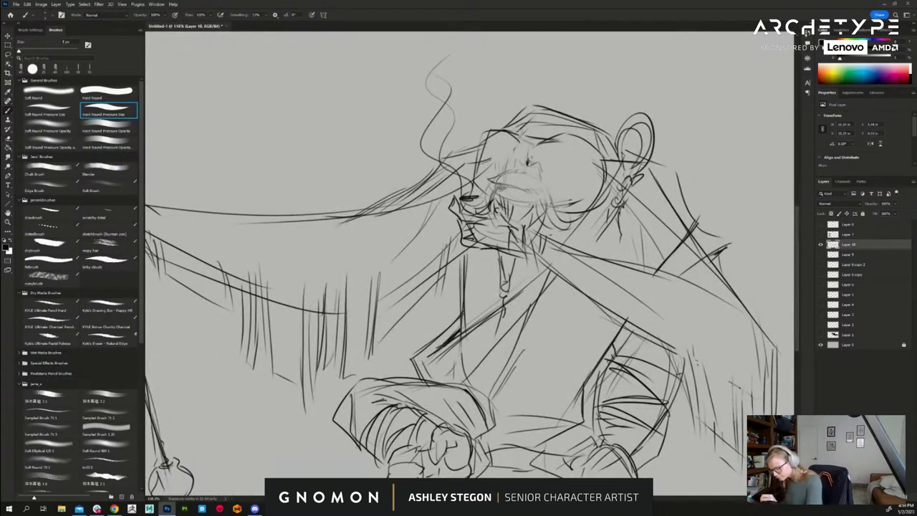
key("bracketleft")
mouse_move(530, 156)
left_mouse_down()
mouse_move(557, 164)
mouse_move(516, 156)
left_mouse_up()
mouse_move(519, 160)
left_mouse_down()
mouse_move(513, 154)
mouse_move(505, 162)
mouse_move(543, 171)
mouse_move(545, 180)
left_mouse_up()
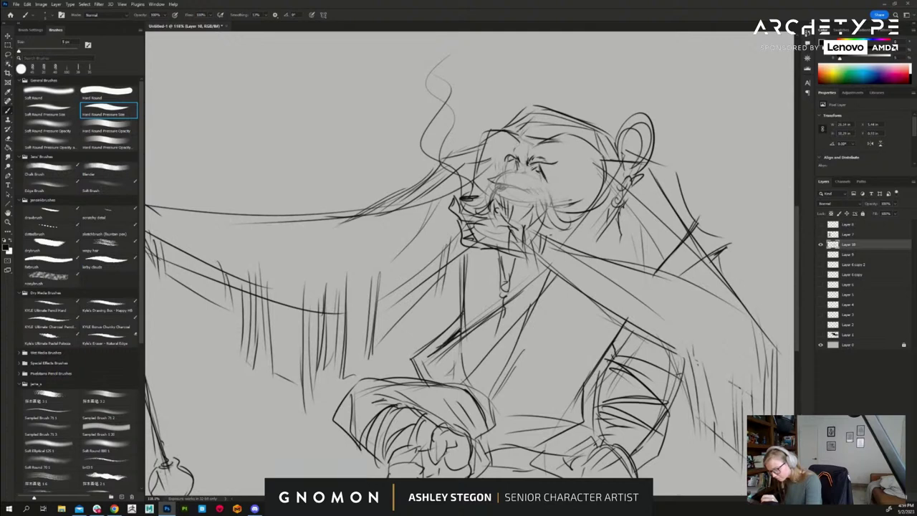
left_click_drag(508, 163, 518, 167)
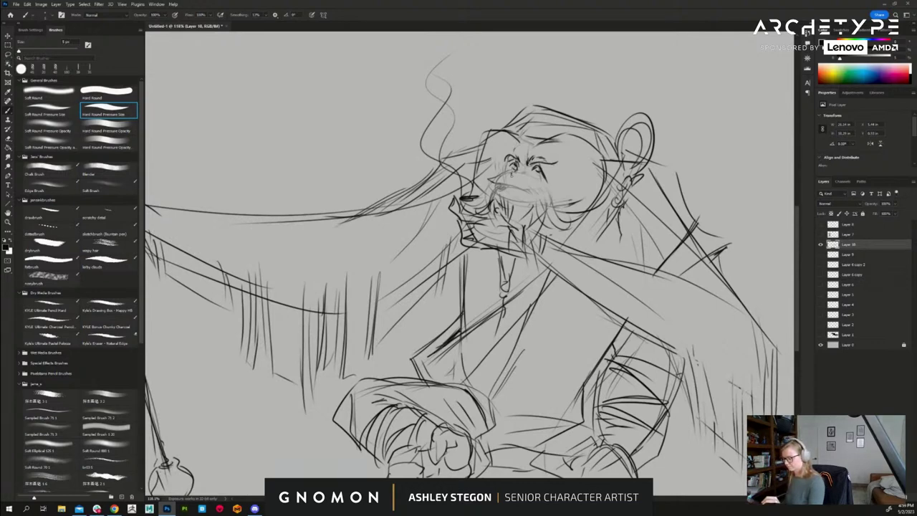
- Redraw the nose and mouth line and darken the contours around the muzzle and beard
mouse_move(514, 174)
left_mouse_down()
mouse_move(522, 176)
mouse_move(505, 174)
mouse_move(543, 182)
mouse_move(547, 216)
left_mouse_up()
mouse_move(491, 181)
left_mouse_down()
mouse_move(537, 193)
mouse_move(500, 194)
mouse_move(486, 204)
left_mouse_up()
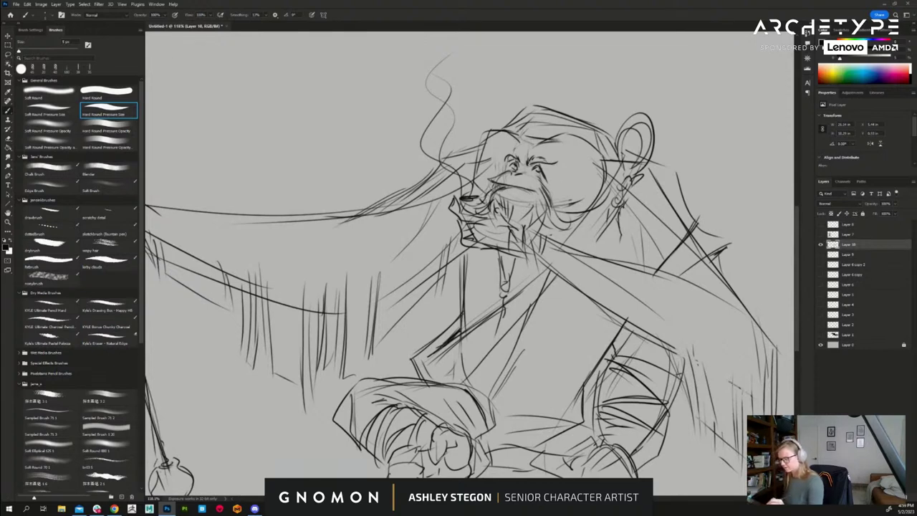
scroll(669, 343, "down", 6)
left_click_drag(670, 343, 576, 292)
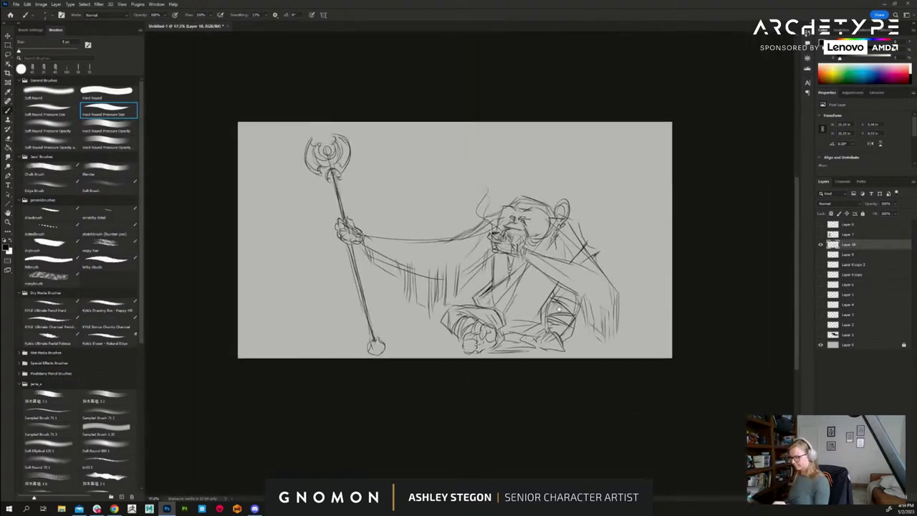
- Rework the seated figure's eyes, erasing and redrawing them, and sketch creases on the cheeks beside the nose
scroll(559, 274, "up", 4)
scroll(560, 275, "up", 2)
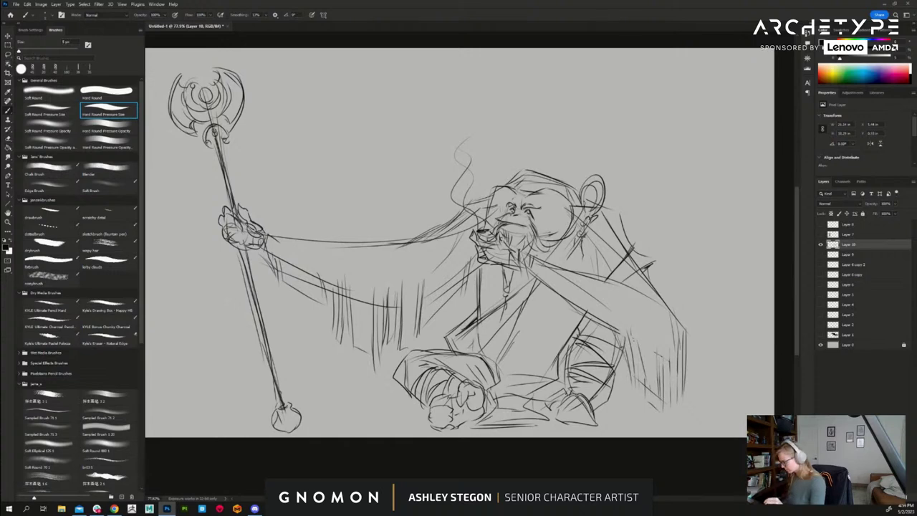
left_click_drag(539, 200, 539, 209)
left_click_drag(535, 202, 532, 213)
key("e")
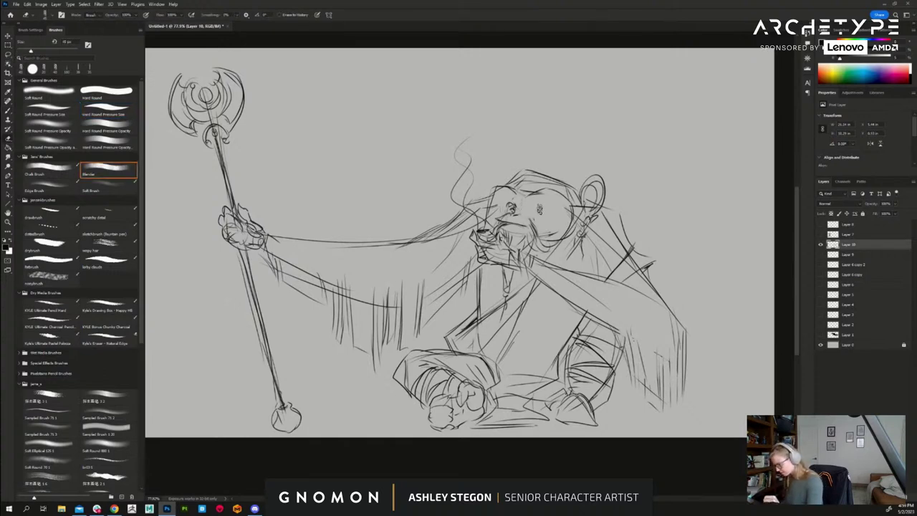
key("b")
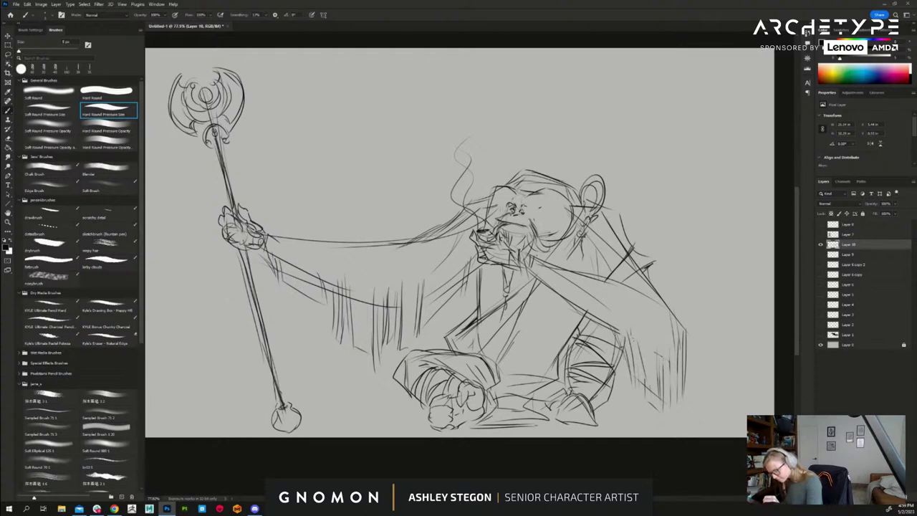
key("e")
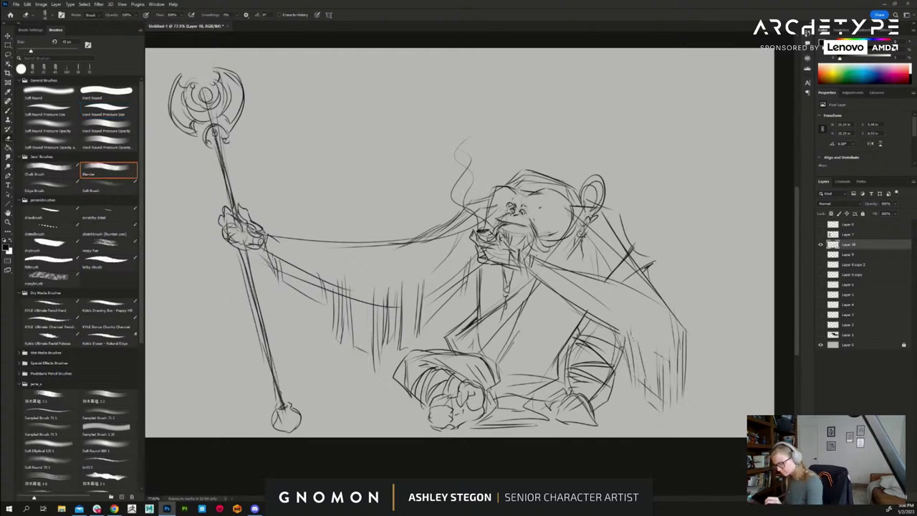
key("b")
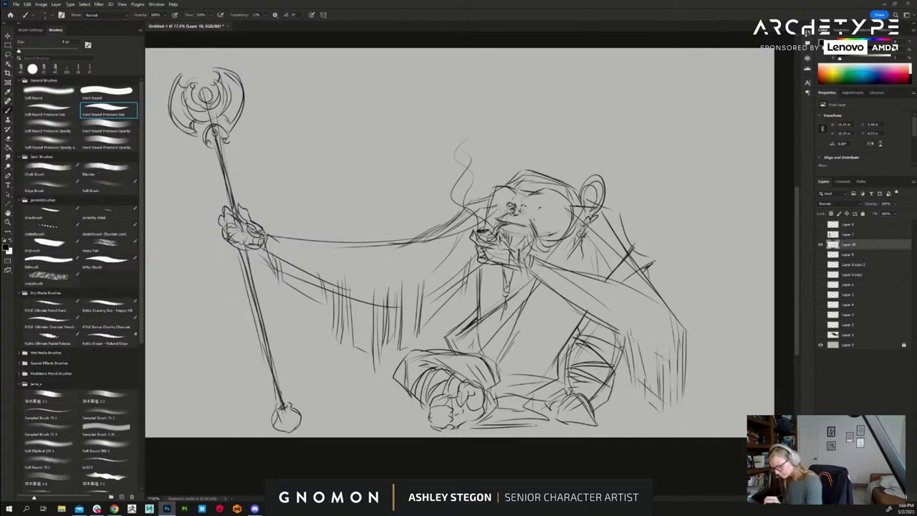
left_click_drag(518, 213, 515, 211)
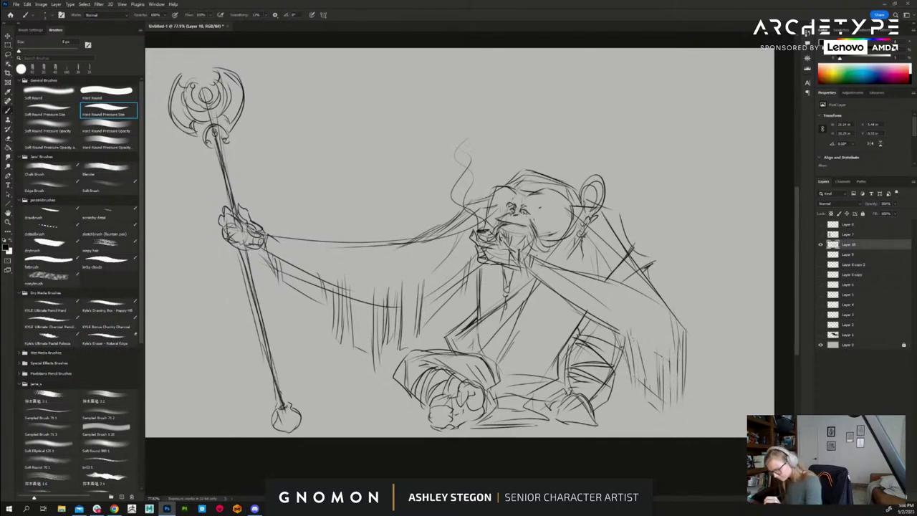
left_click_drag(529, 213, 537, 223)
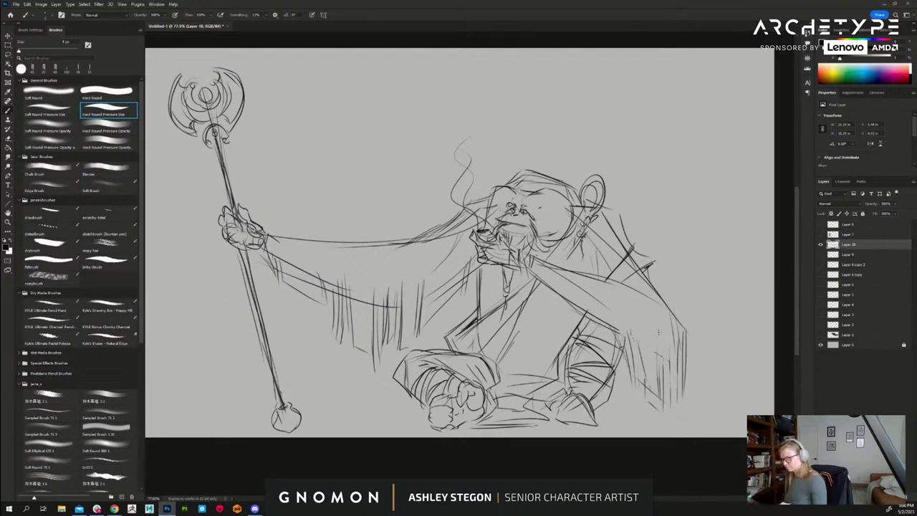
left_click_drag(501, 214, 509, 222)
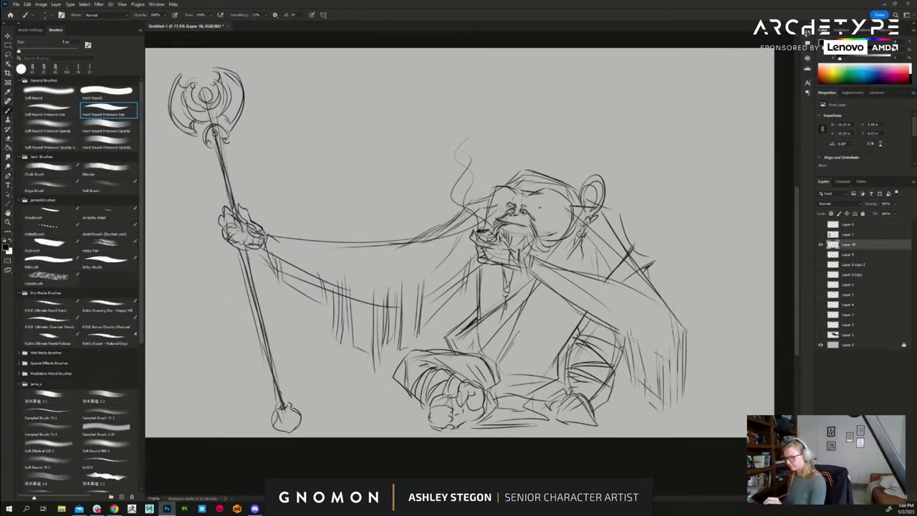
- Sketch spiky hair strokes over the top of the head and short hatch marks along the brow
left_click_drag(549, 167, 534, 176)
left_click_drag(540, 166, 503, 190)
left_click_drag(521, 180, 509, 193)
mouse_move(521, 187)
left_mouse_down()
mouse_move(517, 196)
mouse_move(532, 201)
mouse_move(521, 197)
mouse_move(554, 187)
mouse_move(544, 180)
left_mouse_up()
left_click_drag(567, 175, 559, 184)
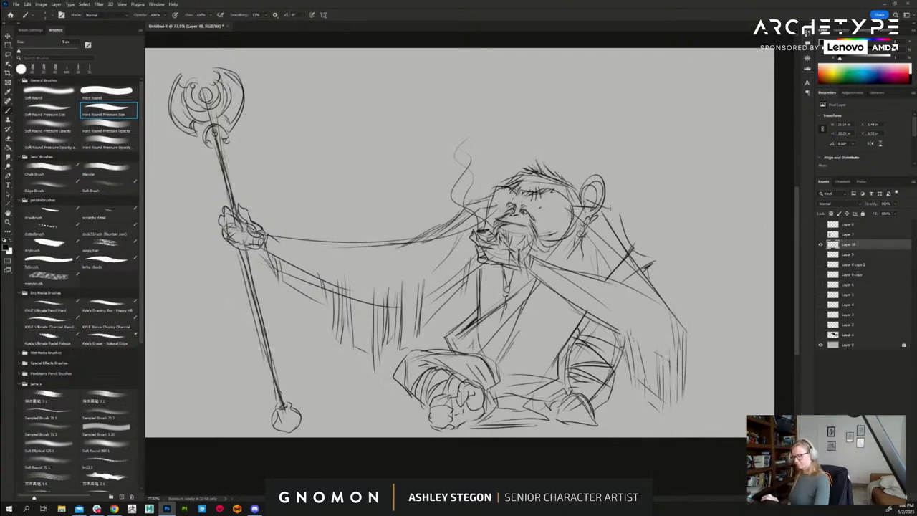
- Strengthen the edge behind the shoulder and add hanging beads at the far ear, under the chin and at the staff-side wrist
mouse_move(607, 204)
left_mouse_down()
mouse_move(627, 218)
mouse_move(633, 247)
mouse_move(600, 201)
mouse_move(580, 215)
left_mouse_up()
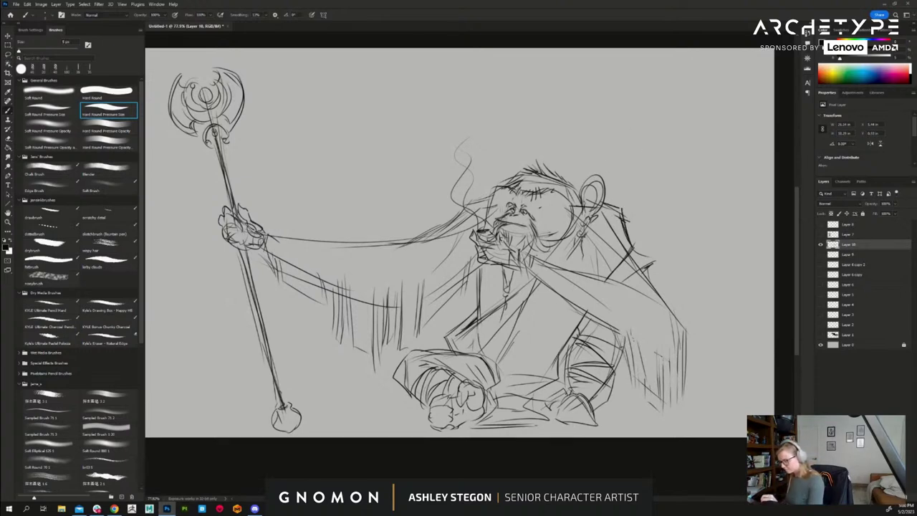
left_click_drag(487, 196, 483, 212)
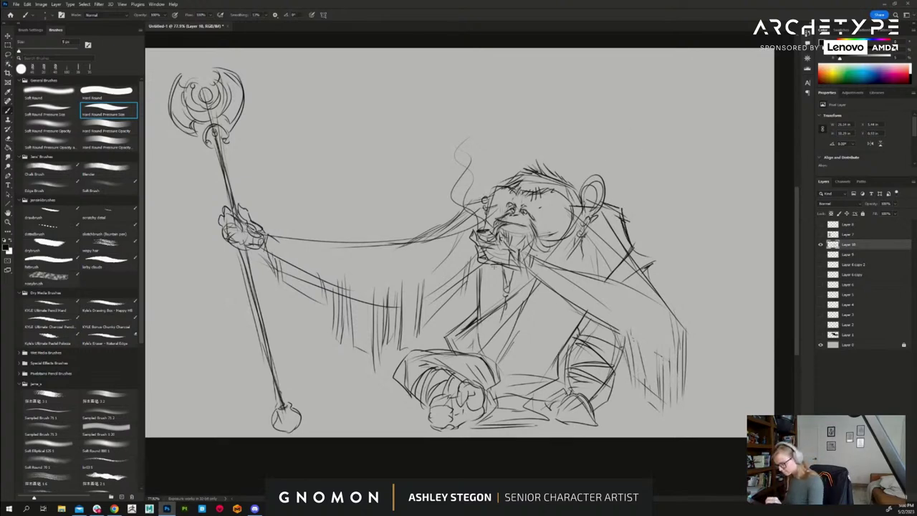
left_click_drag(492, 264, 503, 277)
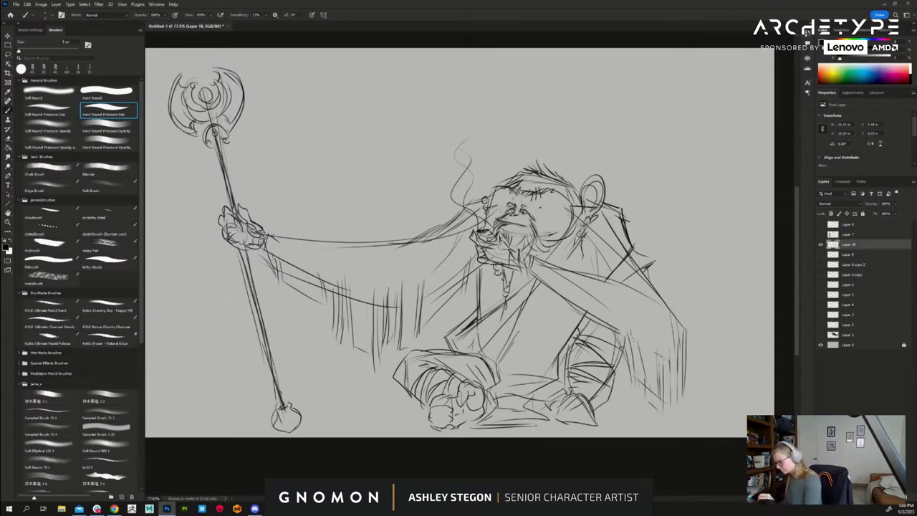
left_click_drag(273, 236, 275, 326)
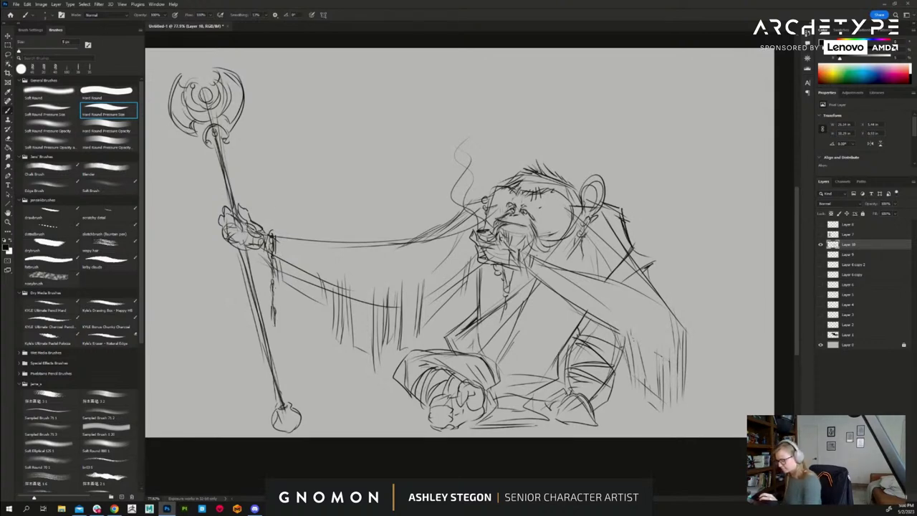
- Hatch short fringe strokes along the lower edge of the bent arm's sleeve, from the chin down to the elbow
left_click_drag(524, 255, 541, 290)
left_click_drag(544, 274, 550, 297)
left_click_drag(551, 283, 554, 307)
mouse_move(554, 307)
left_mouse_down()
mouse_move(569, 297)
mouse_move(569, 315)
mouse_move(602, 338)
left_mouse_up()
mouse_move(608, 309)
left_mouse_down()
mouse_move(614, 342)
mouse_move(633, 364)
left_mouse_up()
left_click_drag(714, 376, 695, 363)
- Darken the near ear by redrawing its outer contour and inner line
scroll(694, 362, "down", 1)
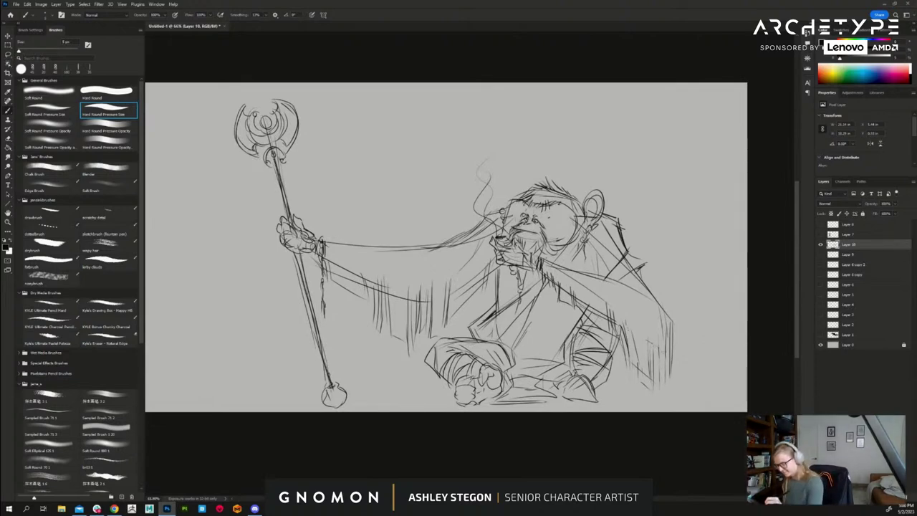
mouse_move(587, 218)
left_mouse_down()
mouse_move(600, 195)
mouse_move(595, 215)
left_mouse_up()
left_click_drag(594, 193, 587, 218)
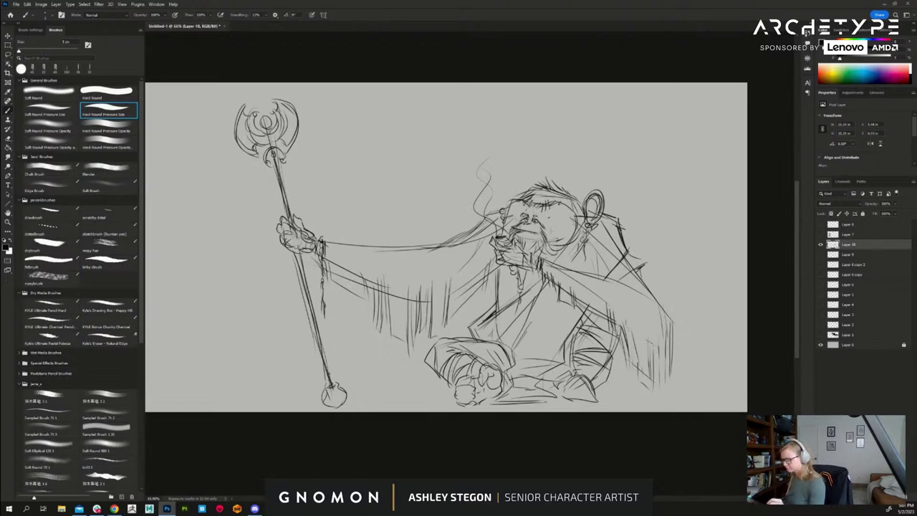
- Erase the eyes, nose, mouth and beard to clear the face for a redraw
key("e")
mouse_move(530, 229)
left_mouse_down()
mouse_move(574, 243)
mouse_move(546, 249)
mouse_move(544, 260)
left_mouse_up()
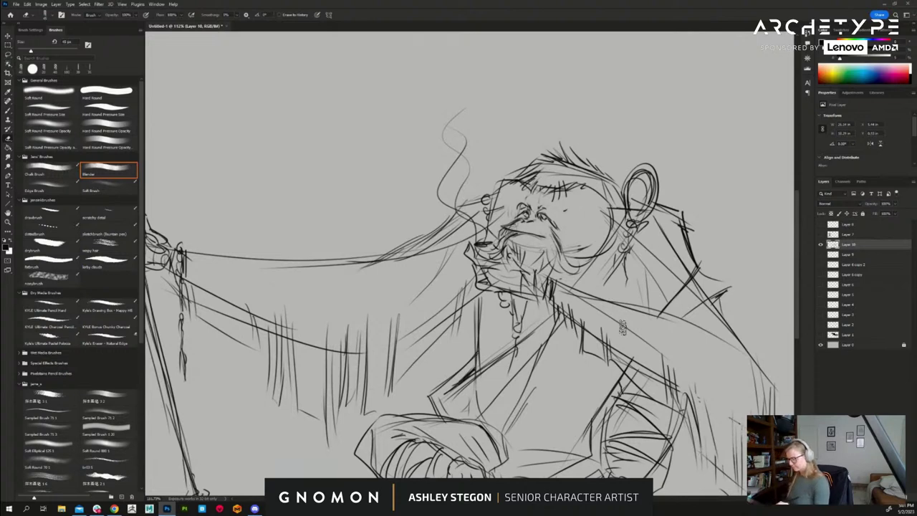
key("b")
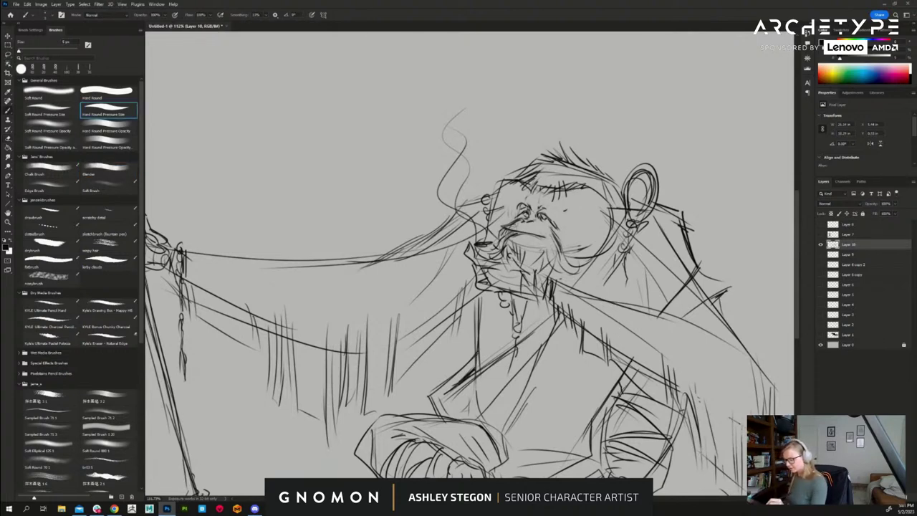
left_click_drag(511, 178, 489, 212)
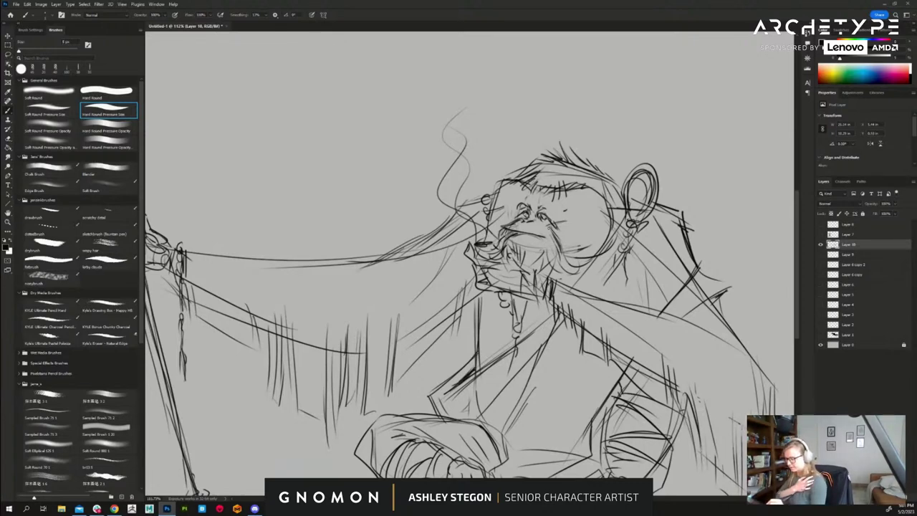
key("e")
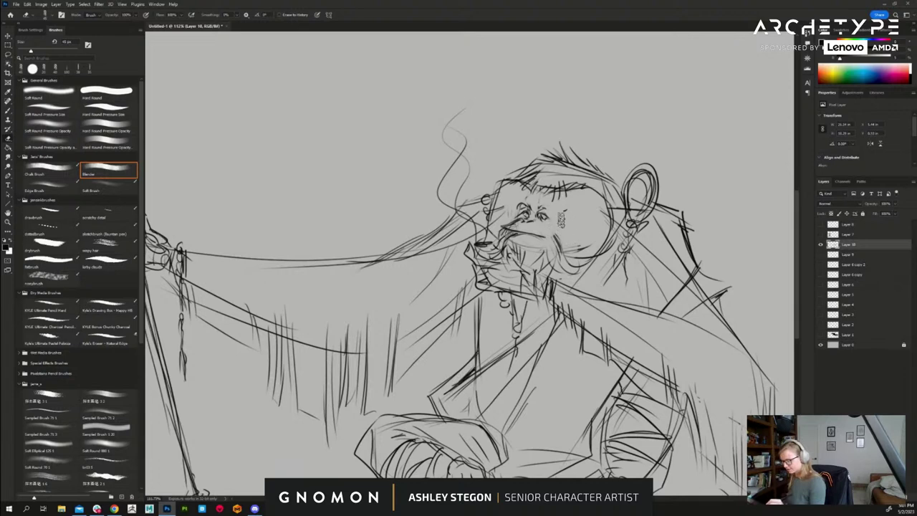
mouse_move(557, 231)
left_mouse_down()
mouse_move(518, 230)
mouse_move(553, 244)
mouse_move(532, 250)
mouse_move(544, 262)
left_mouse_up()
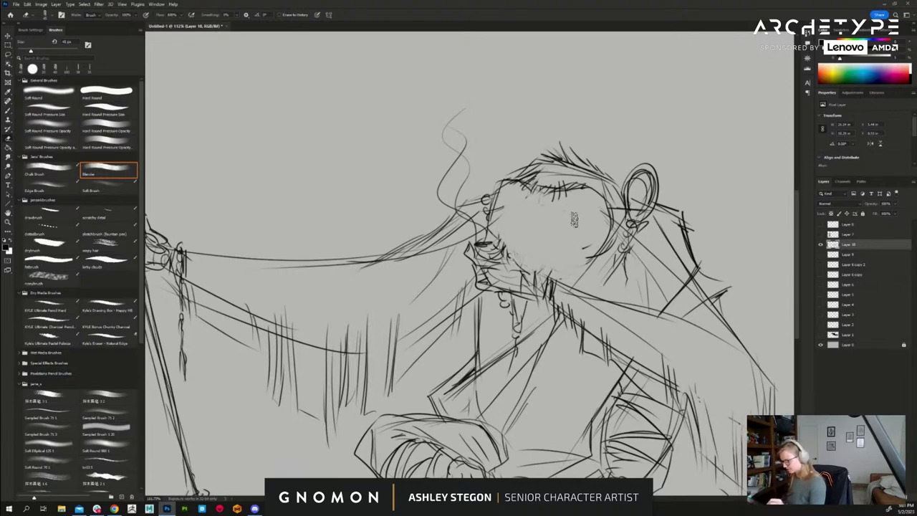
- Sketch a curved vertical centre line and a horizontal eye line across the blank face with the Hard Round Pressure Size brush
key("b")
key("bracketleft")
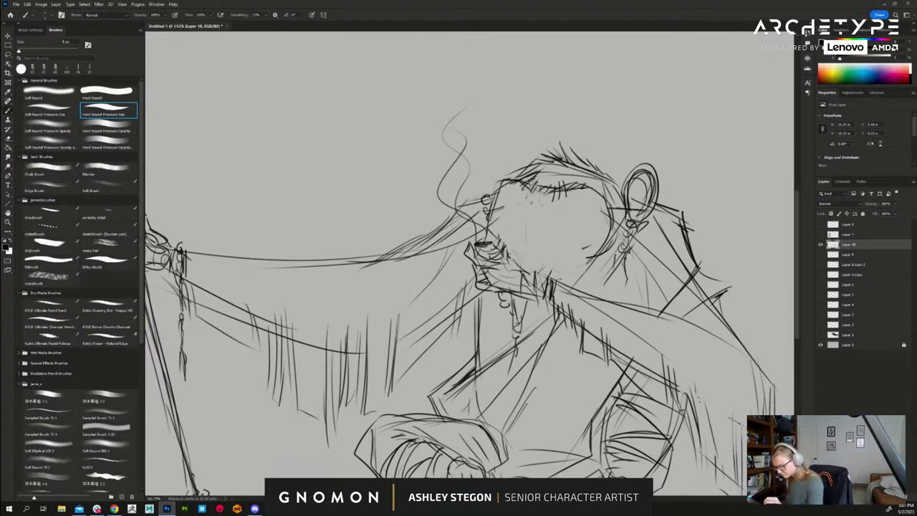
left_click_drag(527, 192, 531, 251)
left_click_drag(513, 216, 578, 223)
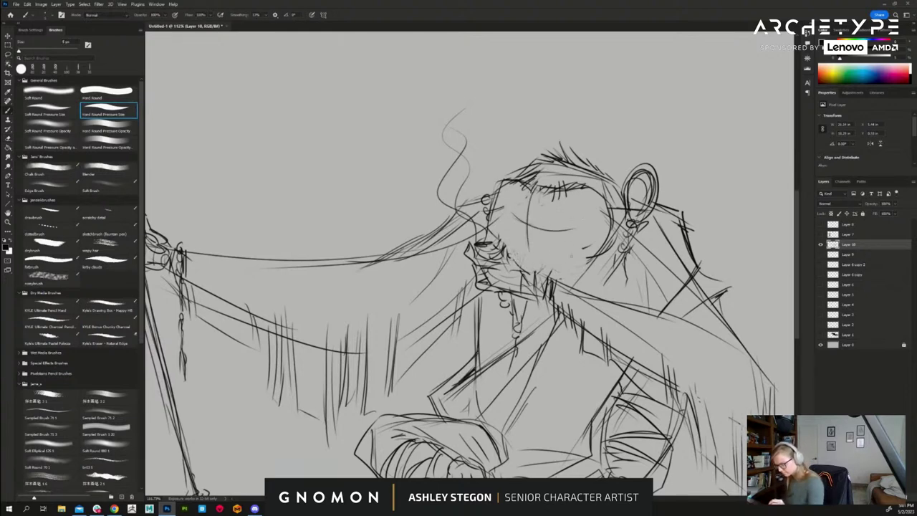
- Draw slanted, frowning brow and eye lines on both sides of the face's centre line
mouse_move(521, 217)
left_mouse_down()
mouse_move(524, 226)
mouse_move(521, 217)
mouse_move(559, 230)
left_mouse_up()
left_click_drag(556, 227, 562, 238)
left_click_drag(557, 236, 580, 243)
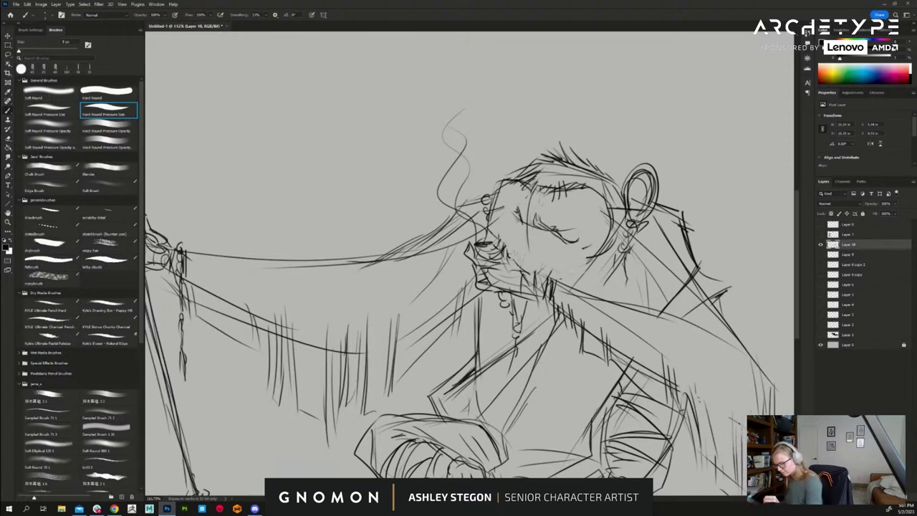
mouse_move(510, 214)
left_mouse_down()
mouse_move(519, 220)
mouse_move(503, 215)
left_mouse_up()
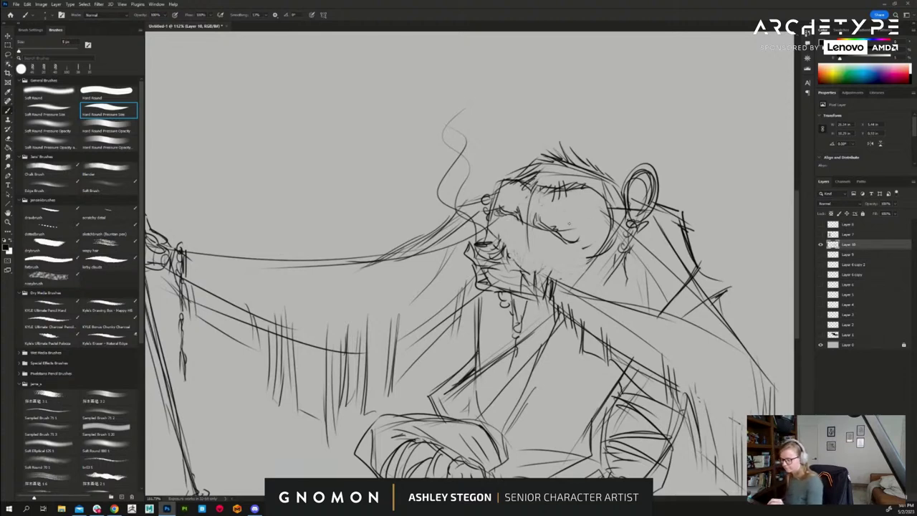
left_click_drag(566, 236, 578, 240)
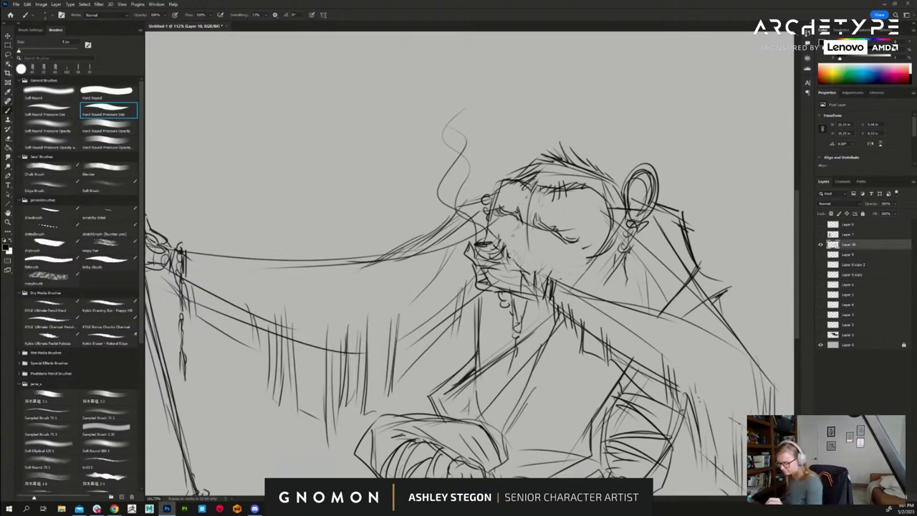
- Mark the nose below the brows and erase the pipe, the hand holding it and the beads under the chin
mouse_move(519, 236)
left_mouse_down()
mouse_move(530, 240)
mouse_move(519, 237)
mouse_move(509, 249)
mouse_move(553, 266)
mouse_move(546, 290)
mouse_move(493, 249)
mouse_move(475, 270)
mouse_move(548, 305)
mouse_move(501, 245)
mouse_move(477, 240)
left_mouse_up()
key("e")
mouse_move(531, 281)
left_mouse_down()
mouse_move(520, 316)
mouse_move(519, 260)
mouse_move(496, 235)
left_mouse_up()
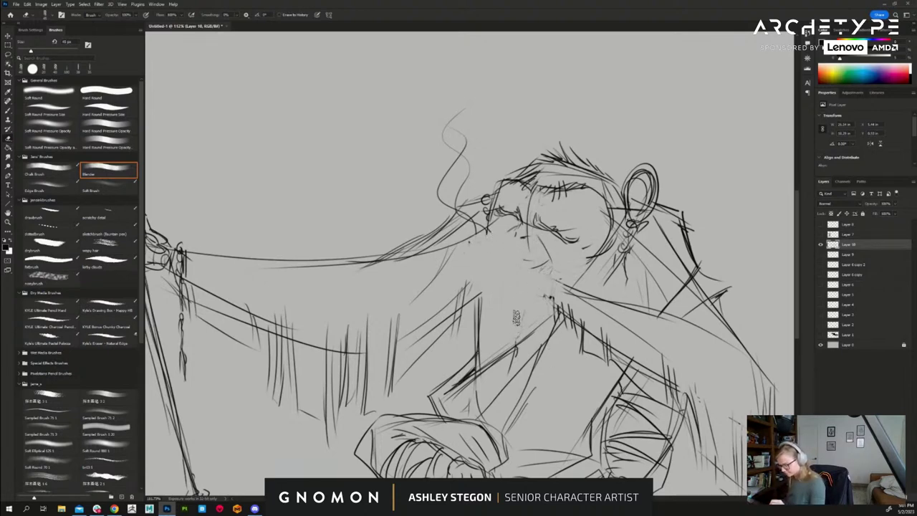
- Sketch a rounded muzzle shape curving down from the nose around the mouth and chin
key("b")
mouse_move(517, 226)
left_mouse_down()
mouse_move(501, 239)
mouse_move(503, 265)
left_mouse_up()
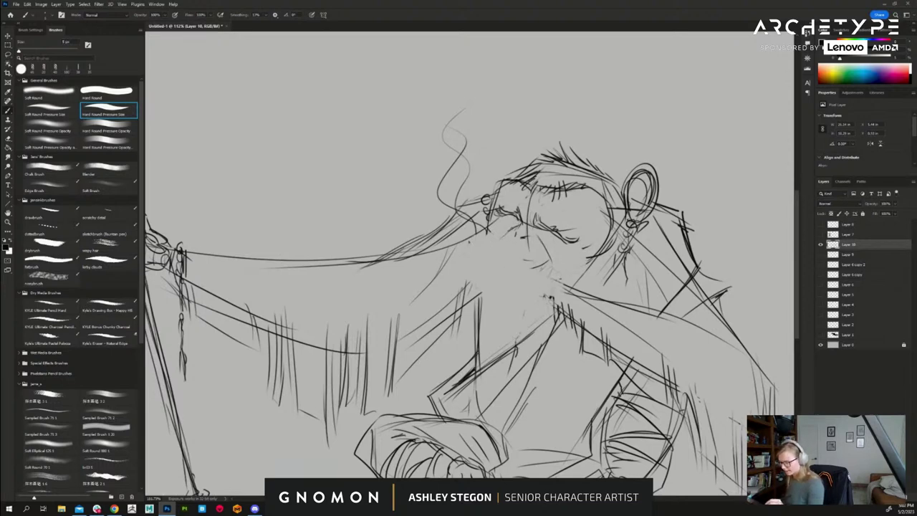
left_click_drag(502, 271, 526, 277)
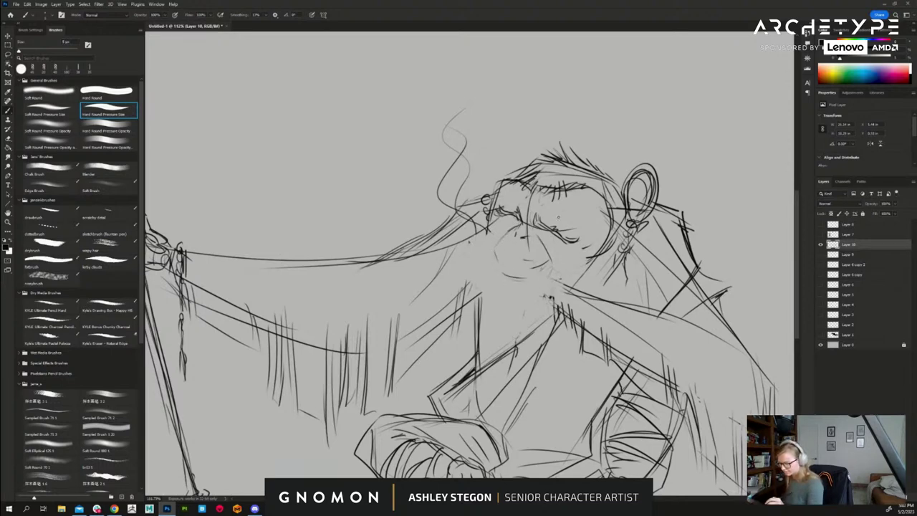
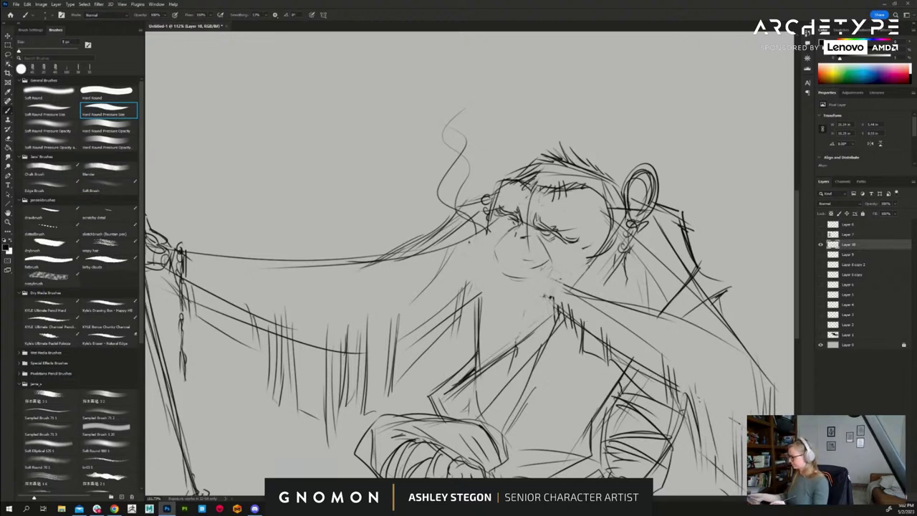
- Flip the canvas horizontally and erase the lower part of the rounded muzzle outline
key("ctrl+shift+h")
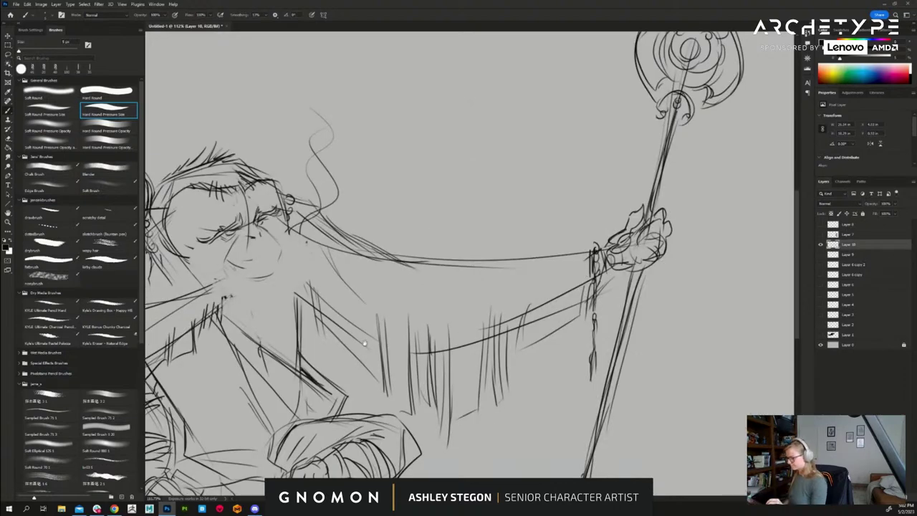
left_click_drag(364, 343, 539, 339)
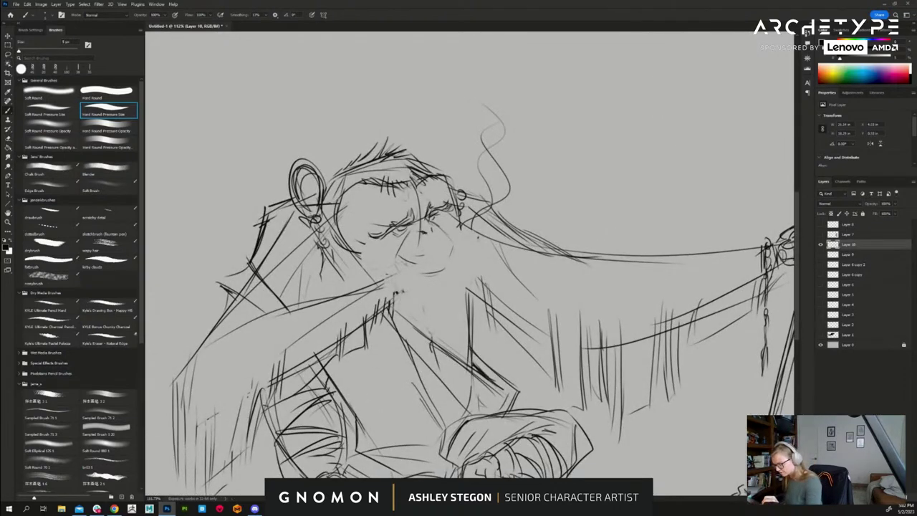
mouse_move(435, 225)
left_mouse_down()
mouse_move(454, 241)
mouse_move(429, 269)
mouse_move(410, 268)
left_mouse_up()
key("e")
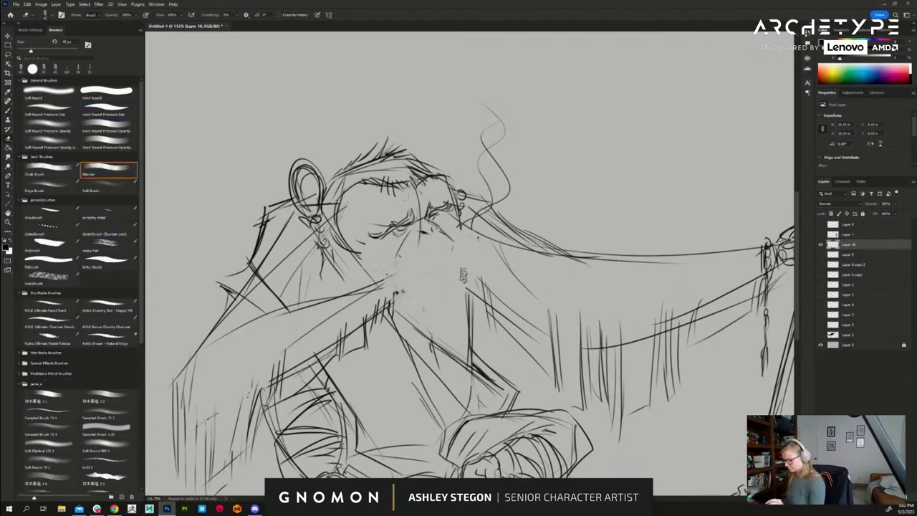
- Draw a wide mouth line beneath the nose and add the lower lip under it
key("b")
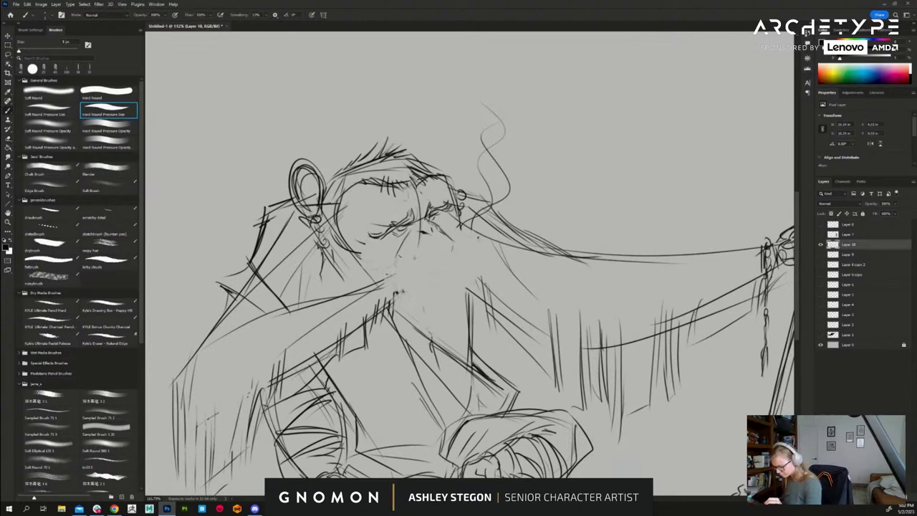
mouse_move(415, 259)
left_mouse_down()
mouse_move(399, 256)
mouse_move(454, 241)
left_mouse_up()
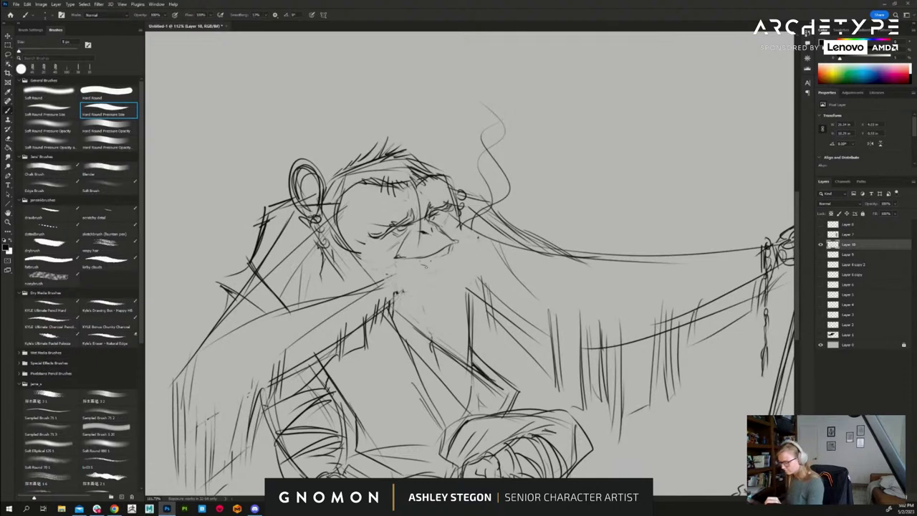
left_click_drag(401, 261, 432, 271)
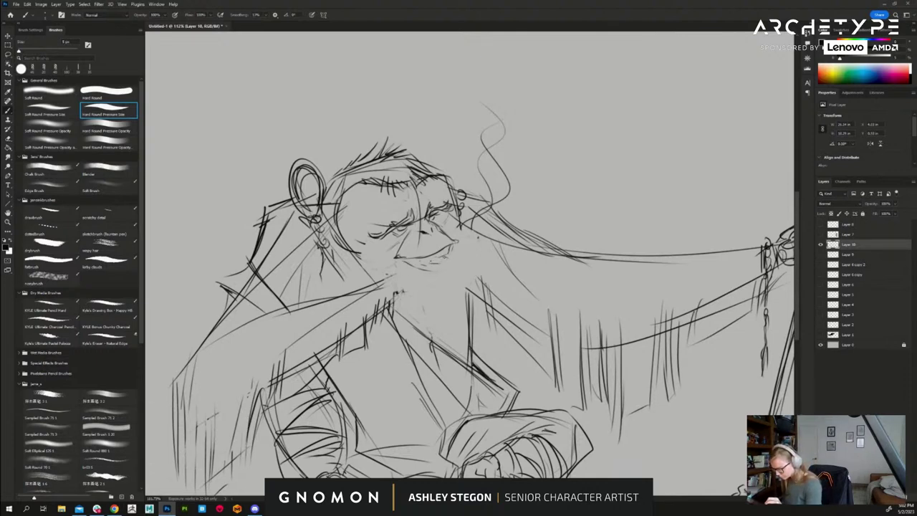
- Draw a drooping moustache strand with a curled tip from the far mouth corner, erasing the longer strand and nearby robe lines
mouse_move(451, 255)
left_mouse_down()
mouse_move(443, 263)
mouse_move(469, 296)
left_mouse_up()
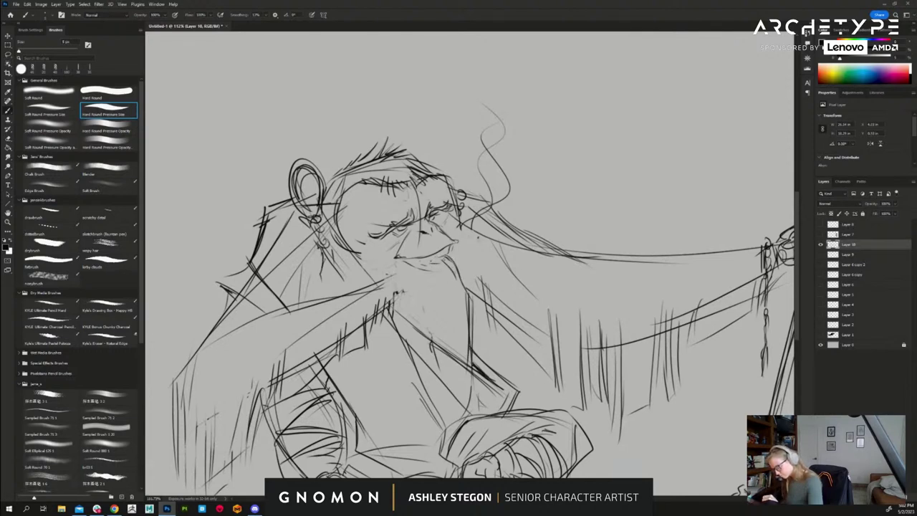
left_click_drag(444, 259, 470, 314)
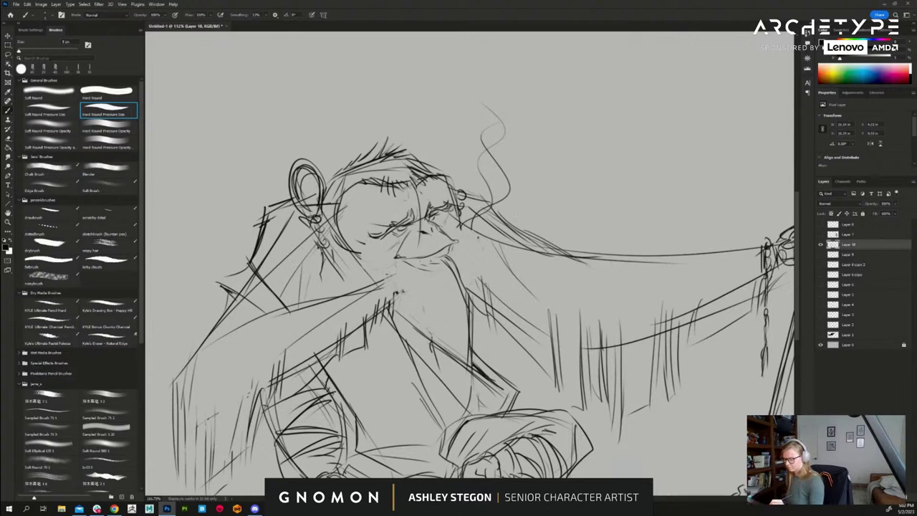
key("e")
mouse_move(492, 321)
left_mouse_down()
mouse_move(491, 308)
mouse_move(470, 301)
mouse_move(486, 290)
left_mouse_up()
key("b")
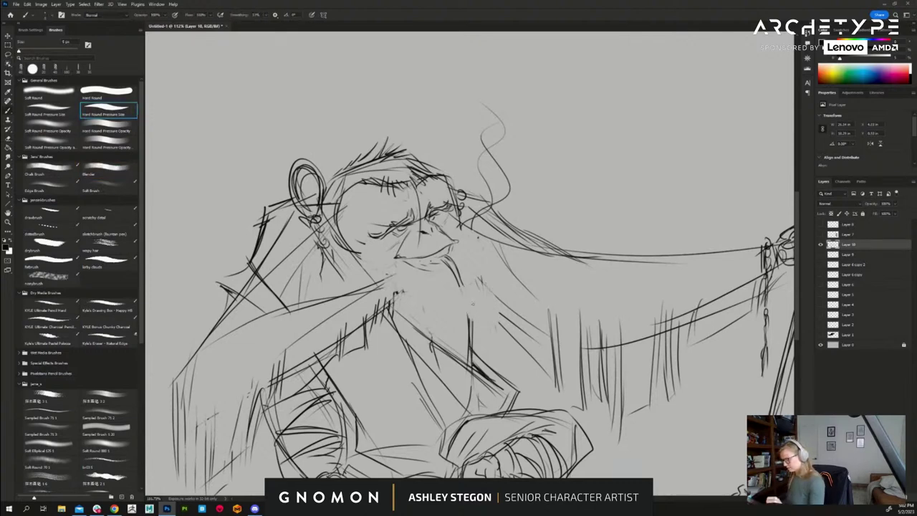
mouse_move(443, 259)
left_mouse_down()
mouse_move(482, 302)
mouse_move(481, 291)
left_mouse_up()
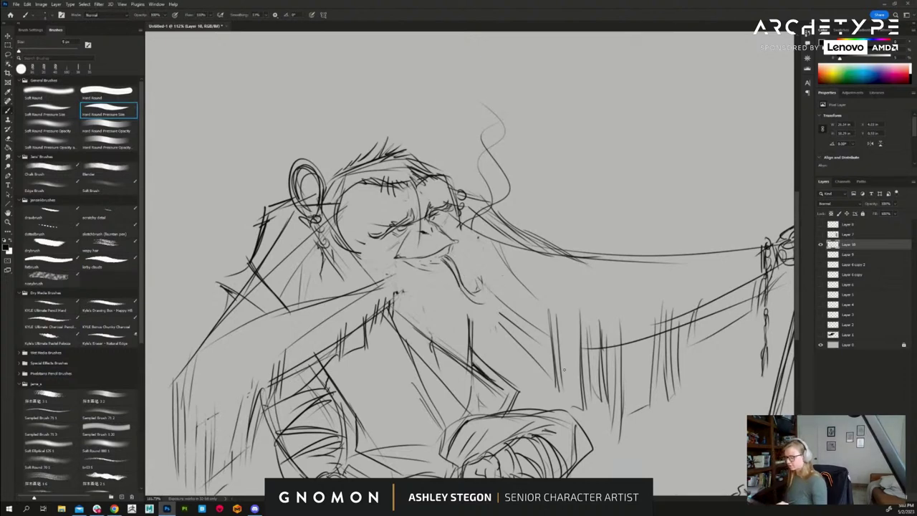
- Sketch pointed teeth in the mouth and darken the line of the mouth opening
left_click_drag(421, 261, 430, 263)
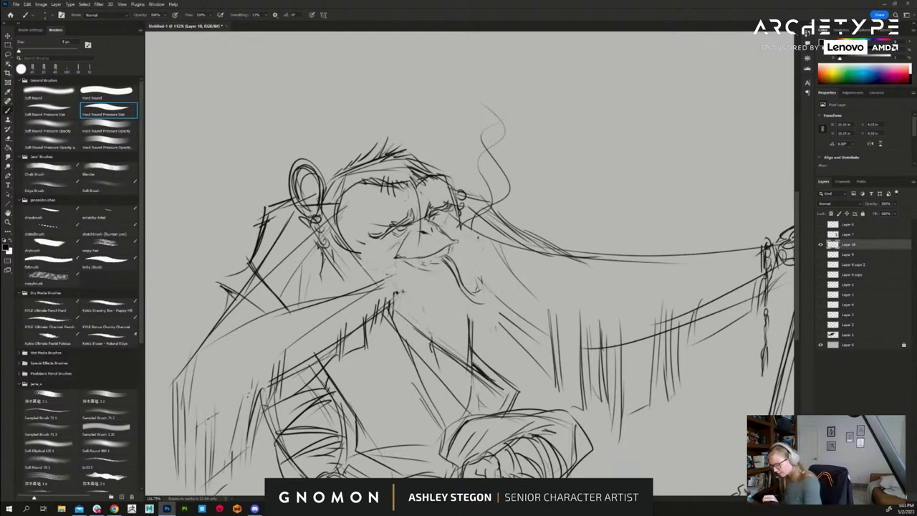
mouse_move(428, 259)
left_mouse_down()
mouse_move(429, 269)
mouse_move(454, 253)
mouse_move(437, 264)
left_mouse_up()
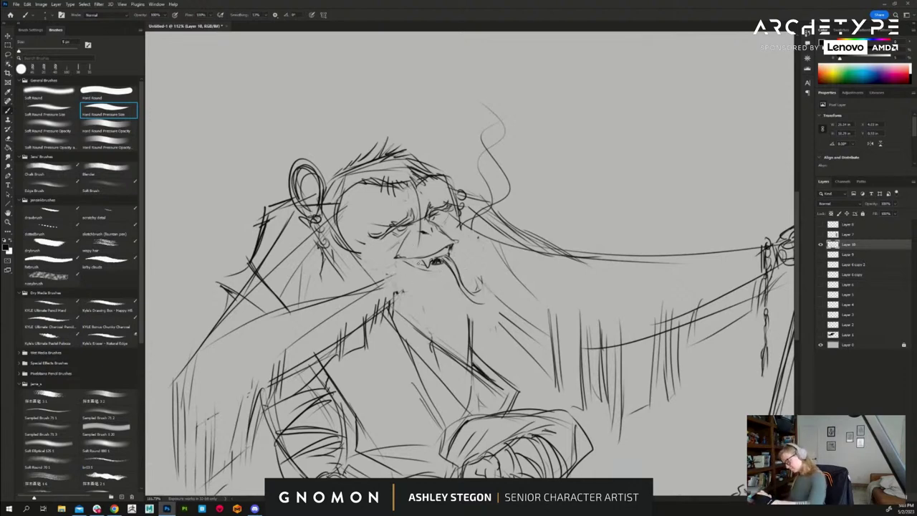
left_click_drag(409, 259, 423, 264)
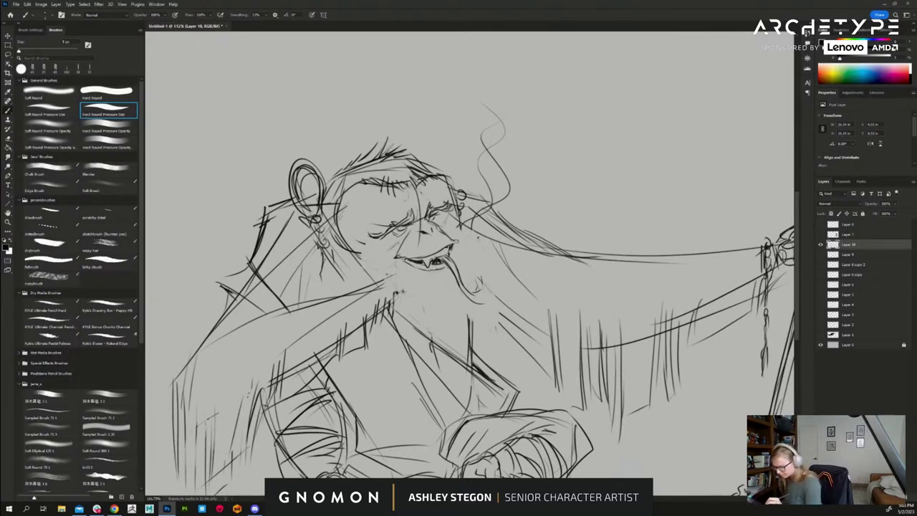
- Erase the robe and collar lines below the chin and clean up the stray marks on the chest
mouse_move(438, 272)
left_mouse_down()
mouse_move(447, 278)
mouse_move(407, 276)
mouse_move(407, 257)
mouse_move(390, 253)
mouse_move(380, 273)
mouse_move(390, 313)
mouse_move(362, 325)
mouse_move(357, 308)
left_mouse_up()
key("e")
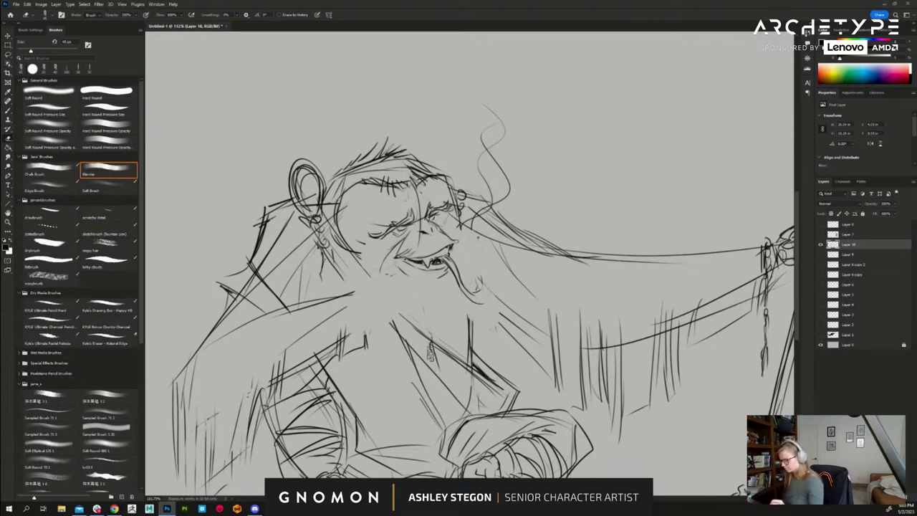
left_click_drag(431, 348, 432, 361)
left_click_drag(469, 364, 471, 353)
key("b")
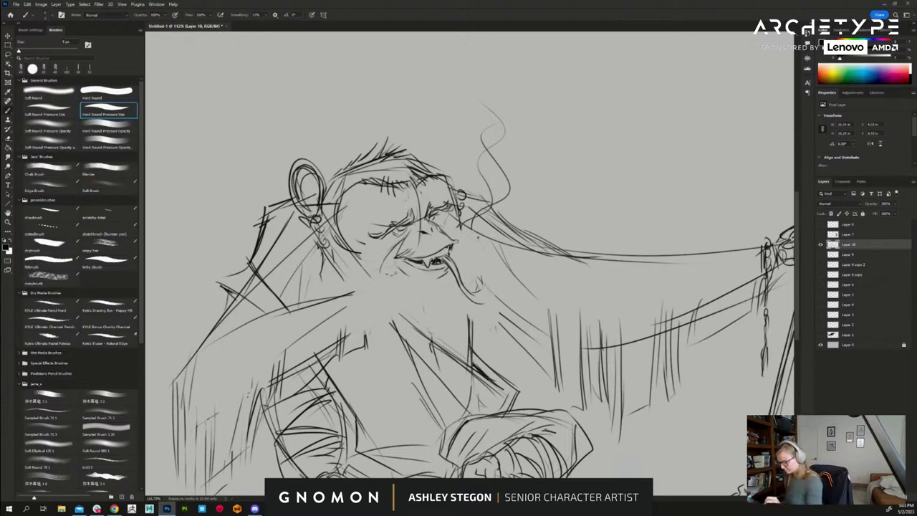
- Draw the near moustache strand sweeping down to a curled tip and reshape the far strand to match
mouse_move(400, 259)
left_mouse_down()
mouse_move(375, 304)
mouse_move(345, 314)
mouse_move(388, 289)
mouse_move(397, 264)
mouse_move(371, 314)
left_mouse_up()
mouse_move(442, 230)
left_mouse_down()
mouse_move(458, 236)
mouse_move(461, 274)
left_mouse_up()
mouse_move(464, 248)
left_mouse_down()
mouse_move(456, 272)
mouse_move(464, 295)
mouse_move(472, 289)
mouse_move(459, 273)
mouse_move(463, 287)
mouse_move(482, 286)
mouse_move(470, 281)
left_mouse_up()
key("e")
key("b")
left_click_drag(472, 283, 486, 276)
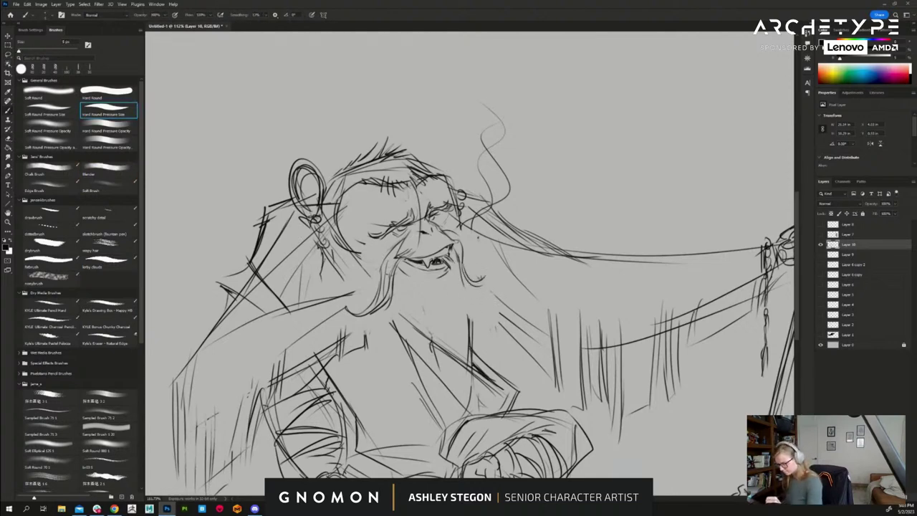
- Touch up the far eye and erase the ear, its rings and the face edge on the far side of the head
mouse_move(627, 385)
left_mouse_down()
mouse_move(651, 303)
mouse_move(645, 329)
left_mouse_up()
left_click_drag(445, 203, 453, 209)
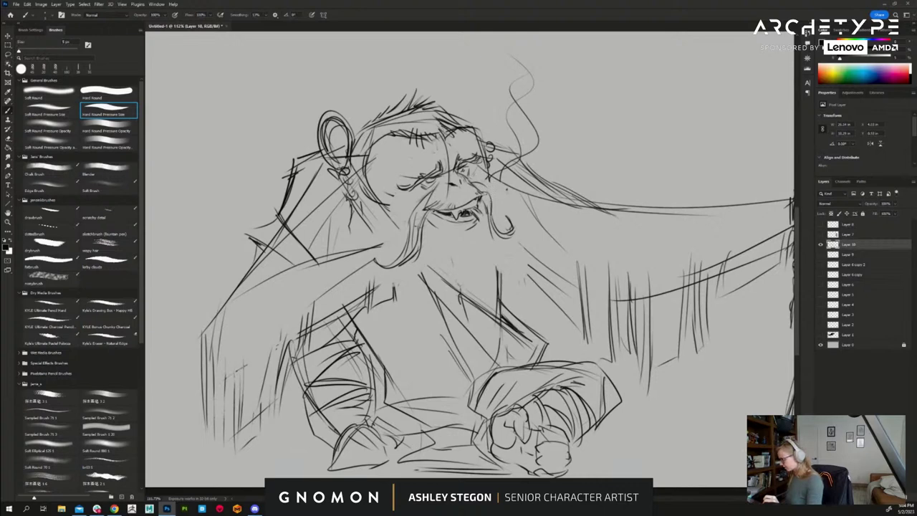
key("e")
mouse_move(478, 130)
left_mouse_down()
mouse_move(488, 177)
mouse_move(505, 129)
mouse_move(482, 163)
left_mouse_up()
key("b")
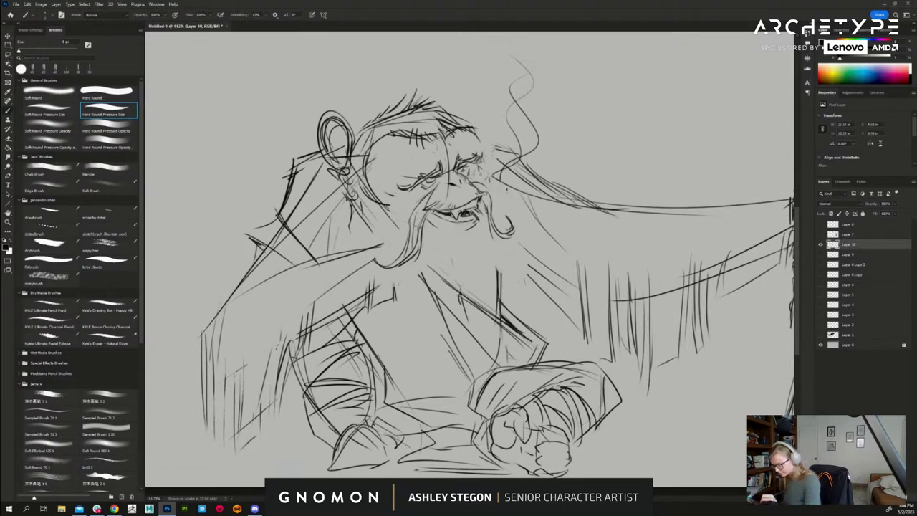
- Redraw the far edge of the face and the near cheek contour, adding short accents at the muzzle and eye
mouse_move(471, 128)
left_mouse_down()
mouse_move(483, 159)
mouse_move(476, 184)
mouse_move(481, 168)
left_mouse_up()
mouse_move(379, 141)
left_mouse_down()
mouse_move(401, 137)
mouse_move(366, 176)
left_mouse_up()
left_click_drag(366, 182, 386, 208)
left_click_drag(390, 213, 407, 219)
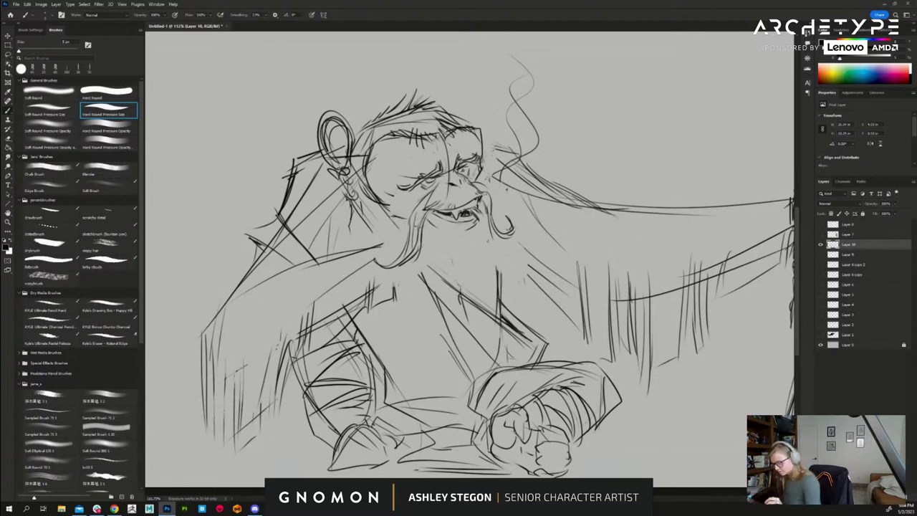
mouse_move(474, 178)
left_mouse_down()
mouse_move(491, 193)
mouse_move(477, 200)
left_mouse_up()
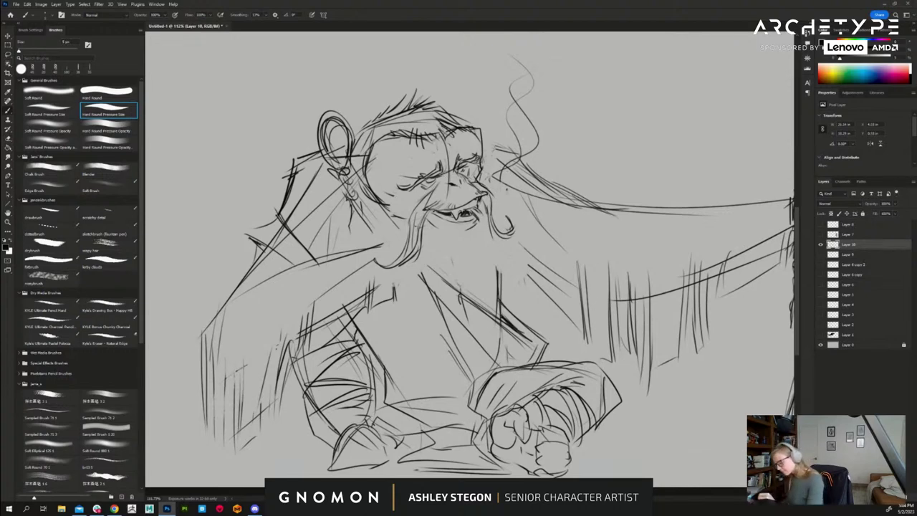
left_click_drag(441, 173, 440, 176)
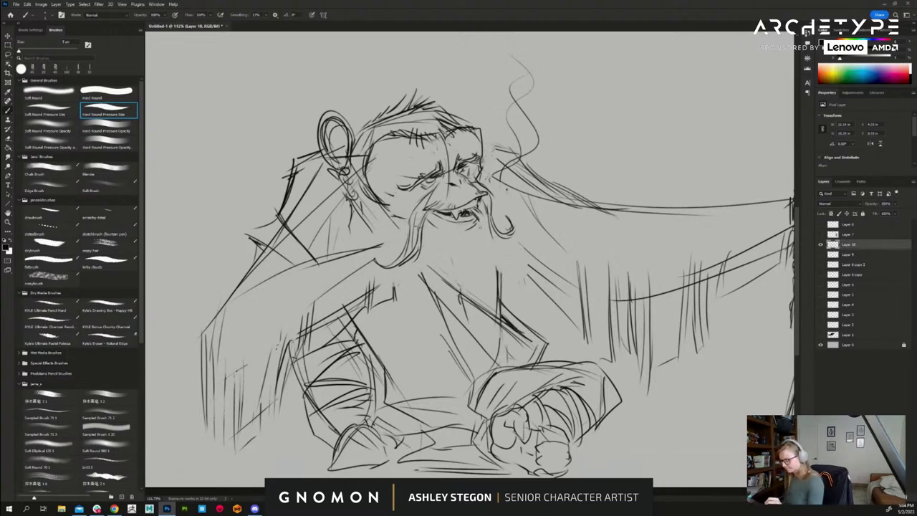
- Sketch a beard below the mouth with long strokes from both sides tapering to a point on the chest
left_click_drag(428, 216, 447, 247)
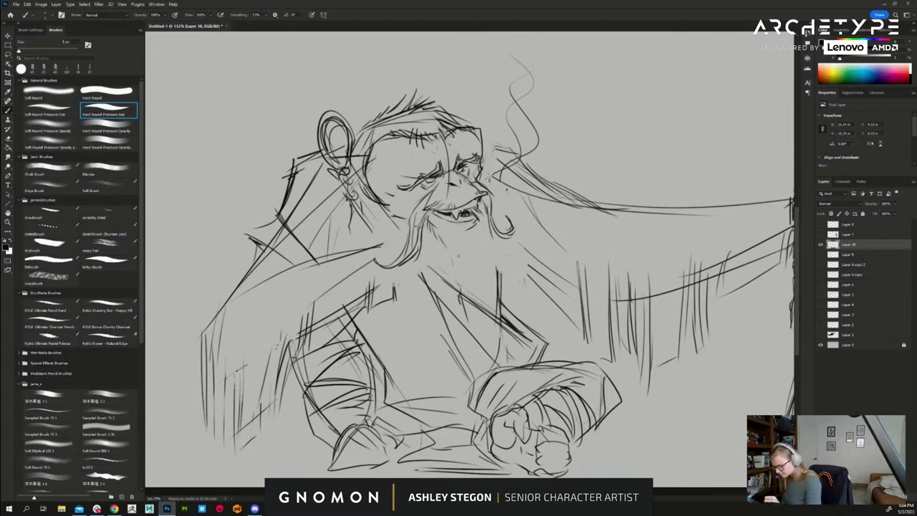
left_click_drag(481, 215, 473, 248)
mouse_move(476, 231)
left_mouse_down()
mouse_move(473, 252)
mouse_move(452, 253)
mouse_move(461, 276)
left_mouse_up()
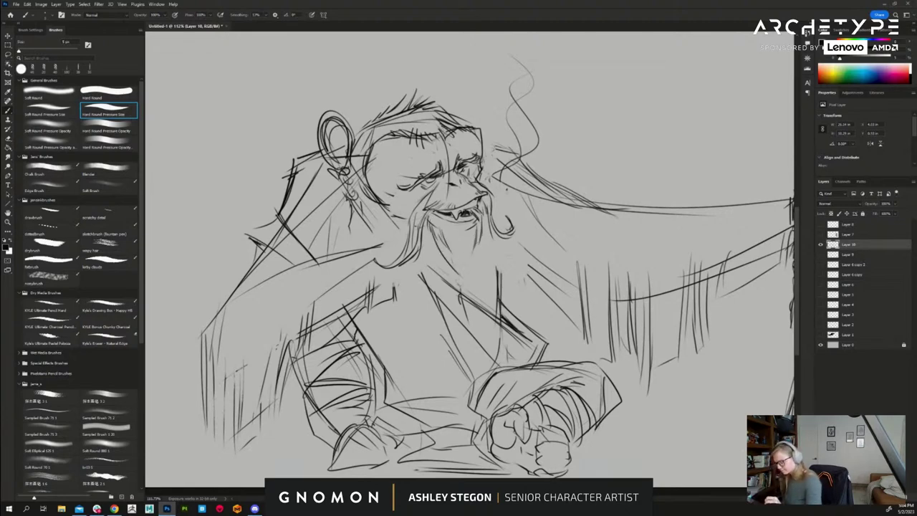
left_click_drag(479, 234, 472, 280)
left_click_drag(476, 245, 469, 285)
left_click_drag(429, 227, 462, 293)
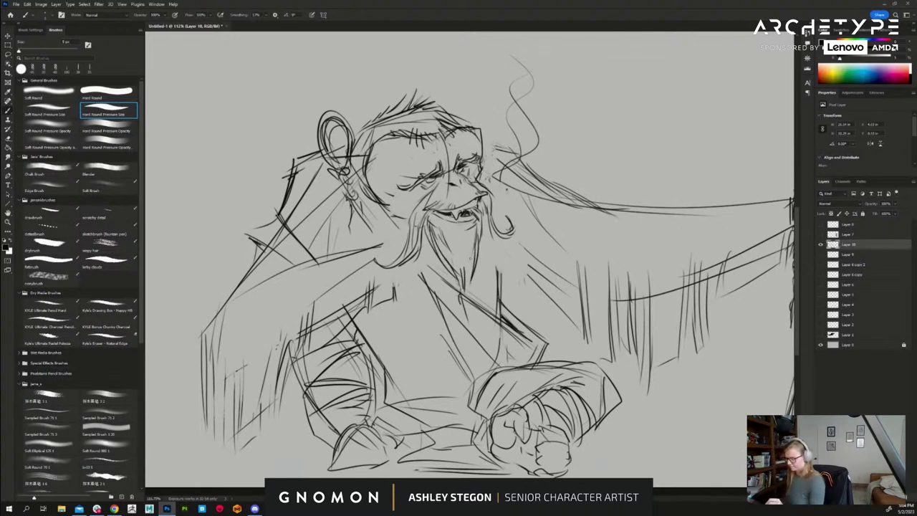
- Tie the beard's tip with a small knot, add a pointed tuft below it and reinforce the beard's far edge
mouse_move(471, 258)
left_mouse_down()
mouse_move(456, 322)
mouse_move(475, 344)
mouse_move(465, 353)
left_mouse_up()
mouse_move(465, 311)
left_mouse_down()
mouse_move(456, 345)
mouse_move(477, 335)
left_mouse_up()
left_click_drag(460, 293, 470, 298)
left_click_drag(485, 222, 473, 285)
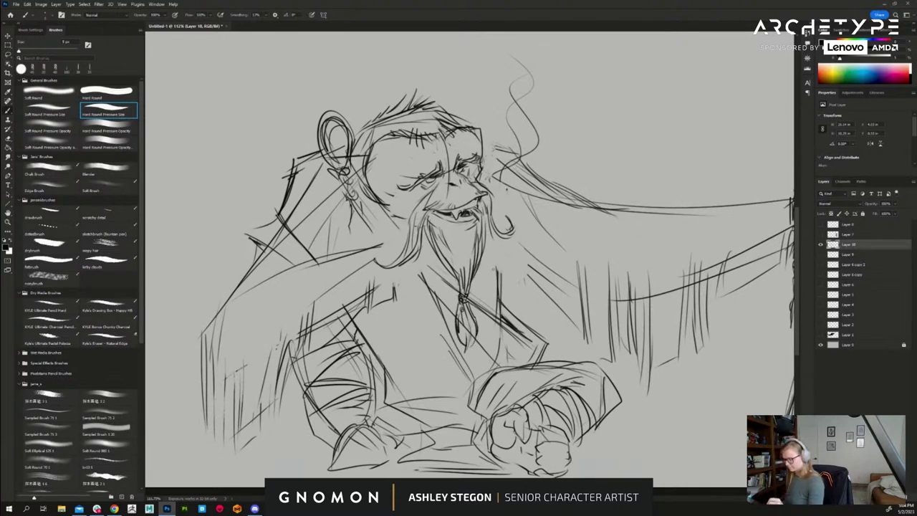
- Thicken the curled ends of both moustache strands with extra hair strokes
mouse_move(495, 220)
left_mouse_down()
mouse_move(509, 229)
mouse_move(490, 248)
mouse_move(511, 244)
left_mouse_up()
mouse_move(409, 225)
left_mouse_down()
mouse_move(386, 244)
mouse_move(402, 244)
left_mouse_up()
left_click_drag(406, 241, 394, 253)
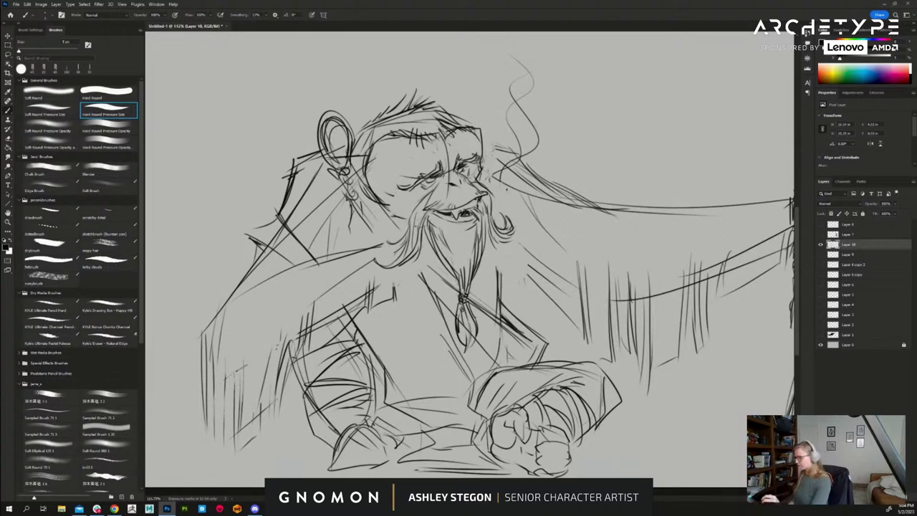
- Erase part of the face edge beside the far eye, then draw the protruding far brow and creases beside the nose
key("e")
mouse_move(483, 165)
left_mouse_down()
mouse_move(473, 157)
mouse_move(483, 152)
left_mouse_up()
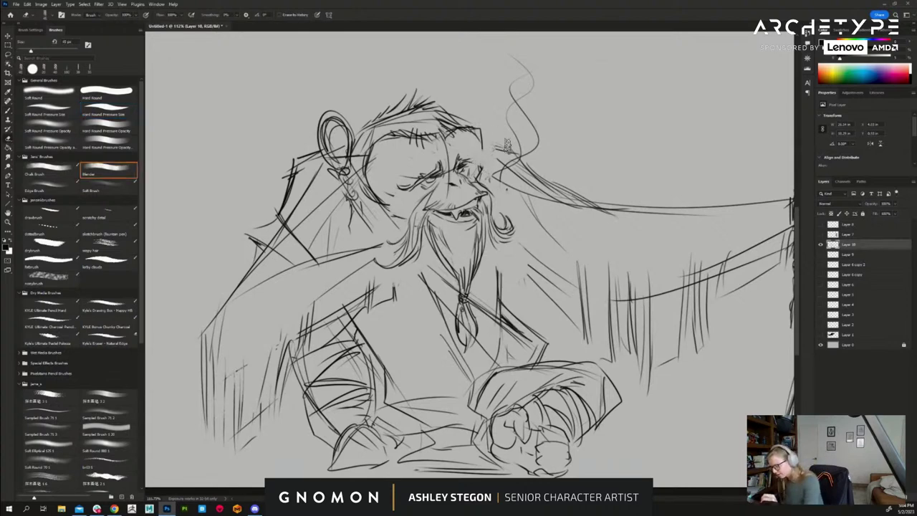
left_click_drag(513, 223, 507, 240)
key("b")
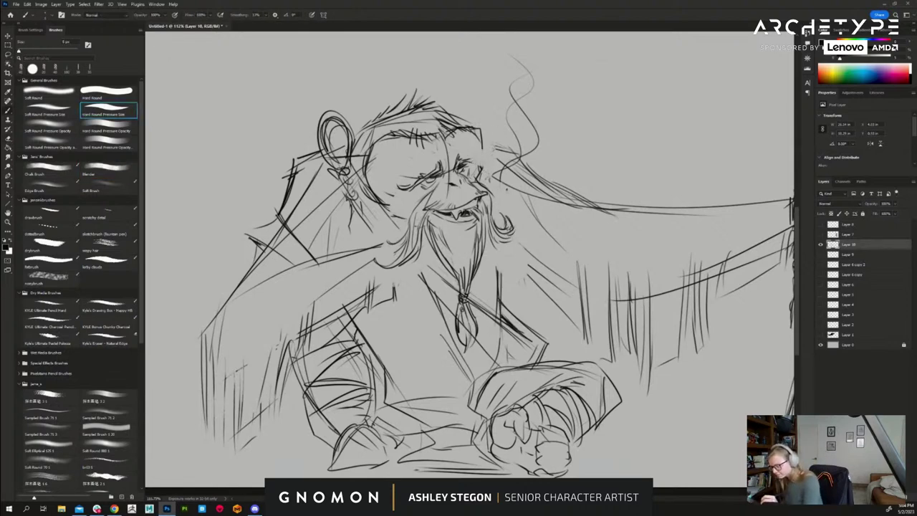
left_click_drag(467, 160, 489, 156)
mouse_move(418, 181)
left_mouse_down()
mouse_move(432, 174)
mouse_move(404, 191)
mouse_move(442, 195)
left_mouse_up()
- Reduce the eraser size and refine the nose, muzzle and beard with small touch-up strokes
key("e")
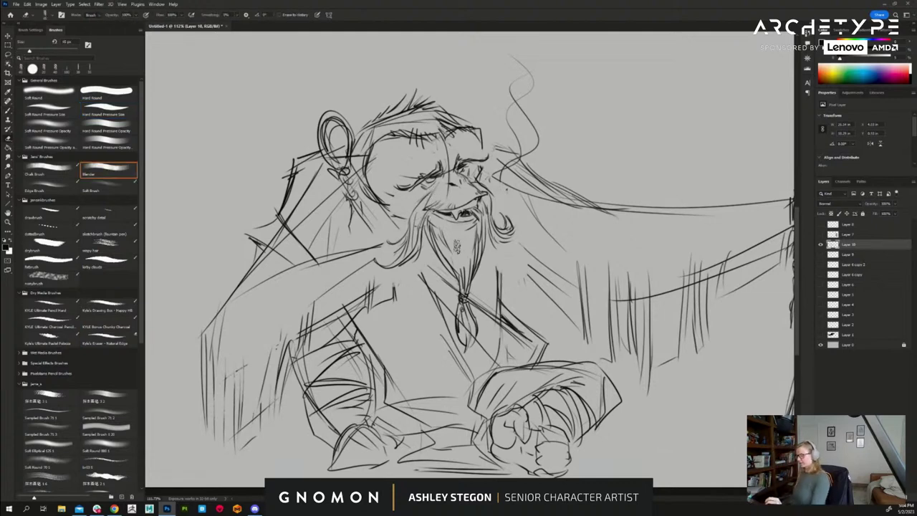
key("bracketleft")
key("bracketleft")
key("b")
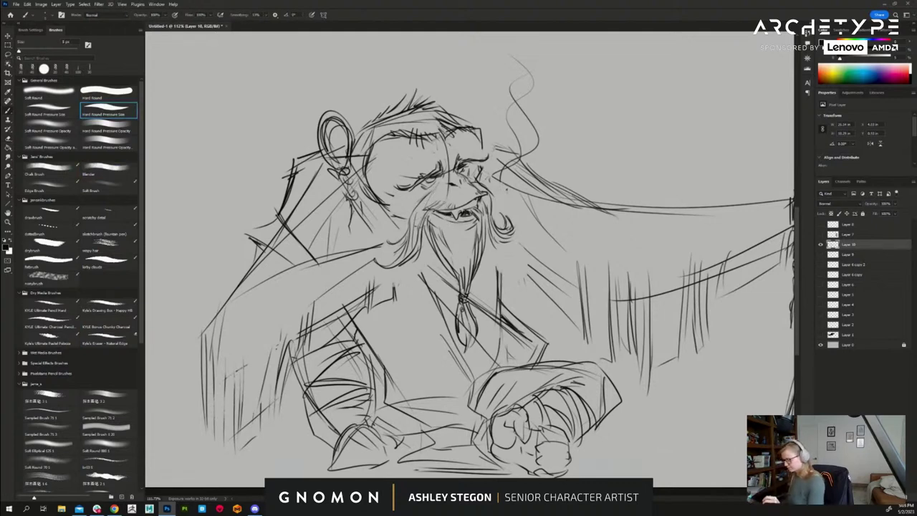
key("bracketleft")
key("bracketleft")
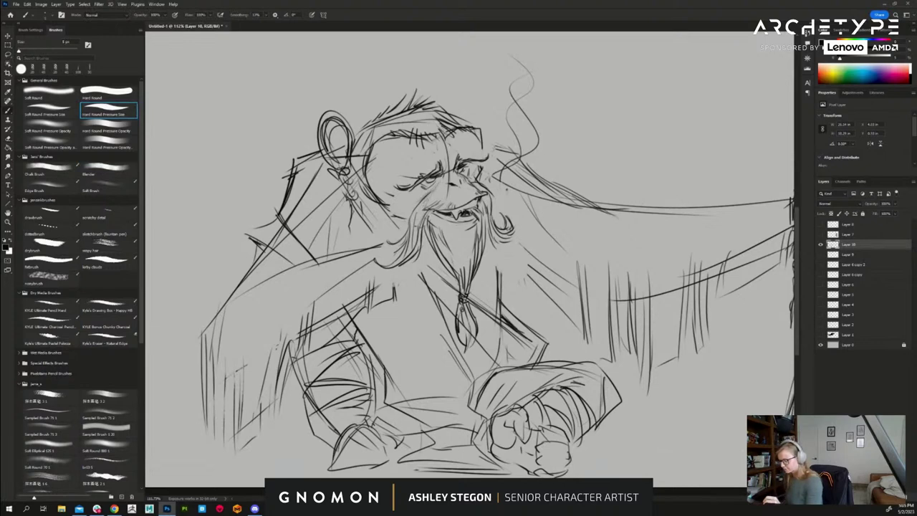
key("e")
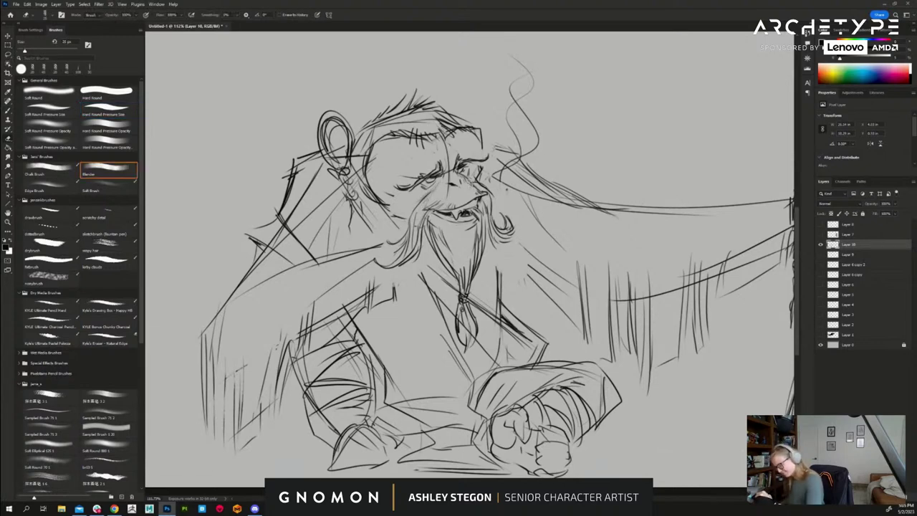
key("b")
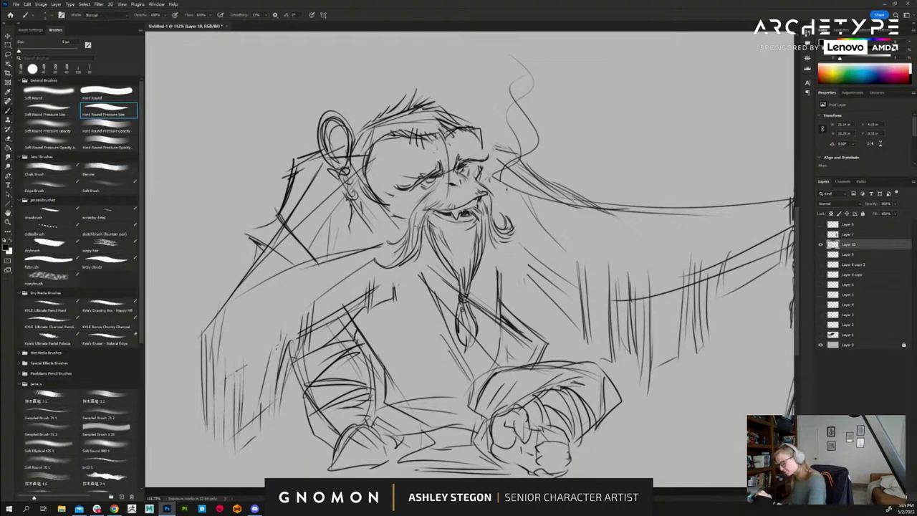
mouse_move(468, 178)
left_mouse_down()
mouse_move(485, 188)
mouse_move(442, 204)
mouse_move(456, 206)
left_mouse_up()
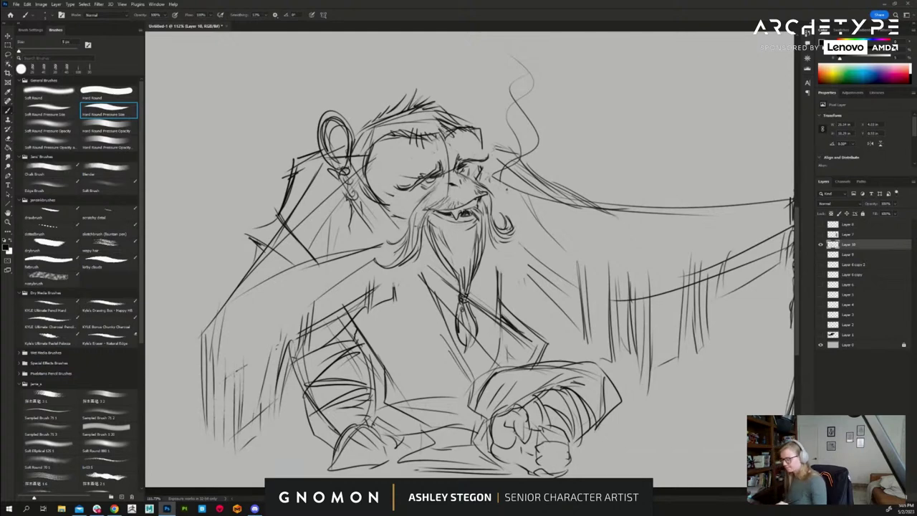
mouse_move(468, 230)
left_mouse_down()
mouse_move(465, 240)
mouse_move(447, 240)
mouse_move(453, 268)
left_mouse_up()
- Redraw the far edge of the forehead down to the brow and clean up the lines beside the far eye
left_click_drag(650, 414, 544, 384)
key("e")
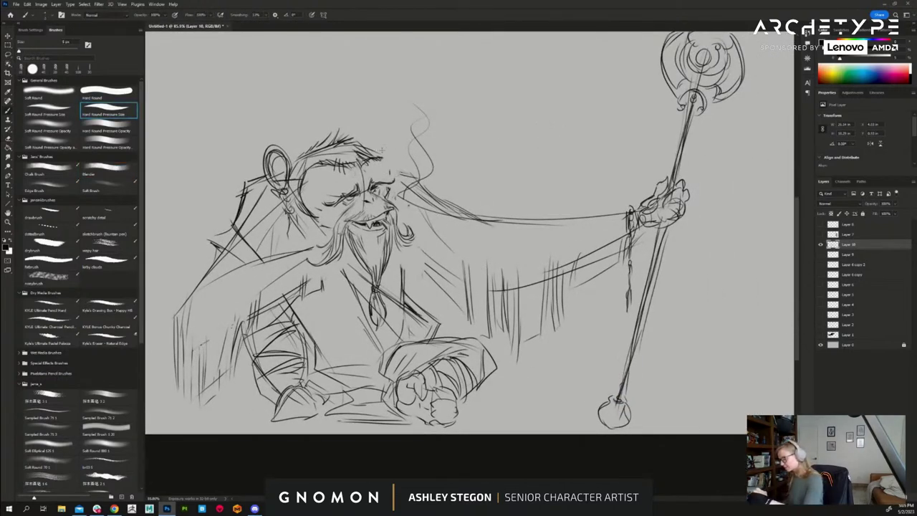
key("b")
left_click_drag(389, 167, 395, 182)
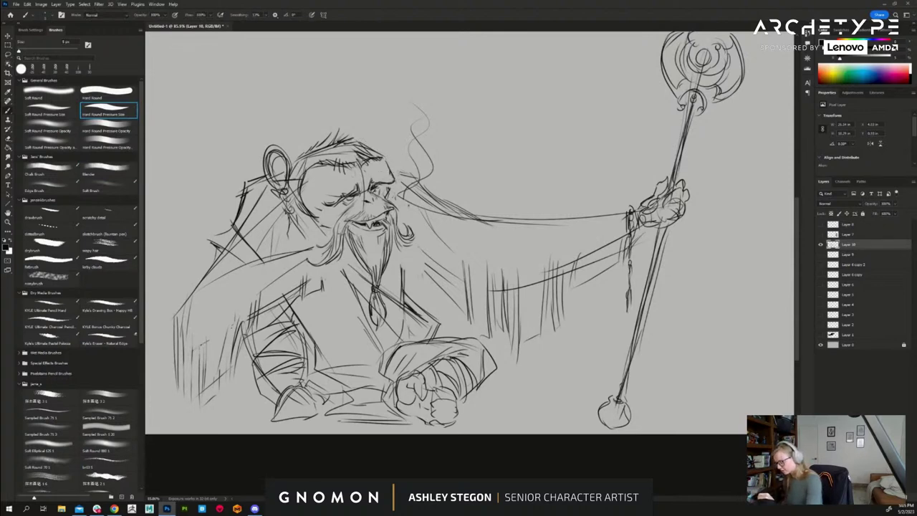
key("e")
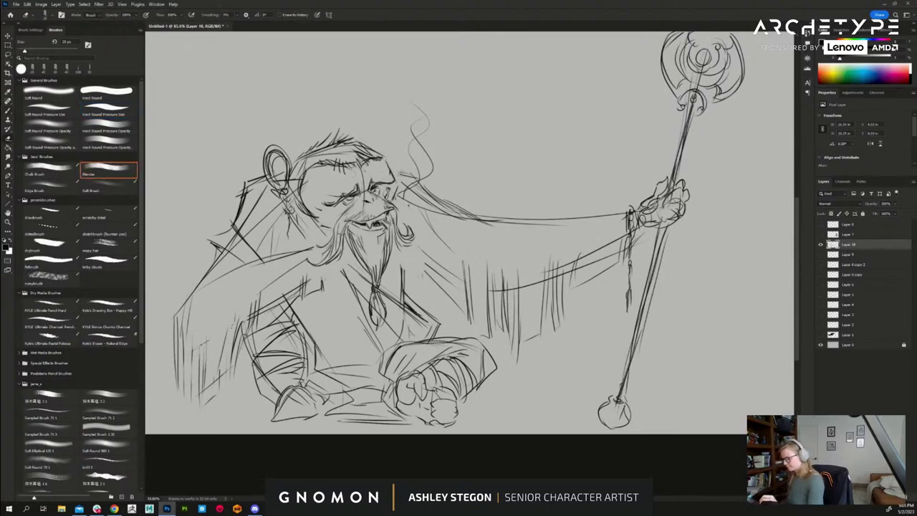
key("b")
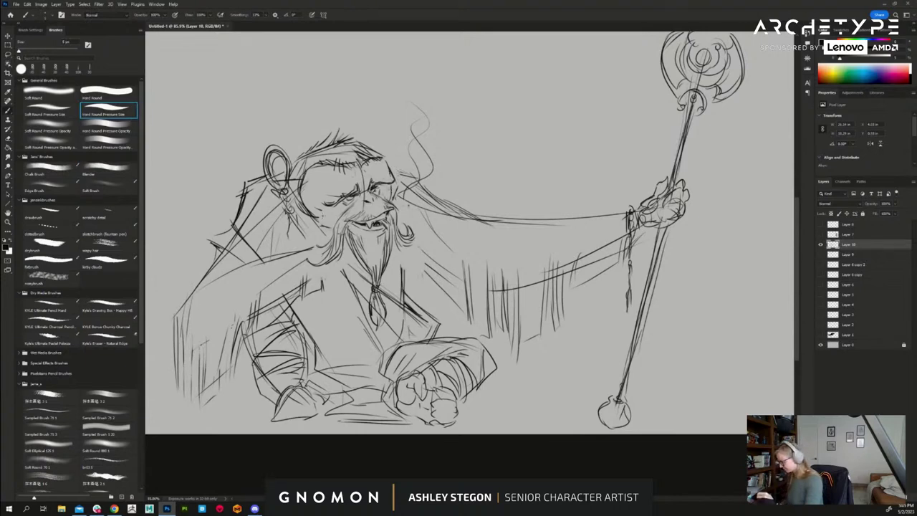
- Erase the near cheek contour and redraw it from beside the ear down to the moustache
key("e")
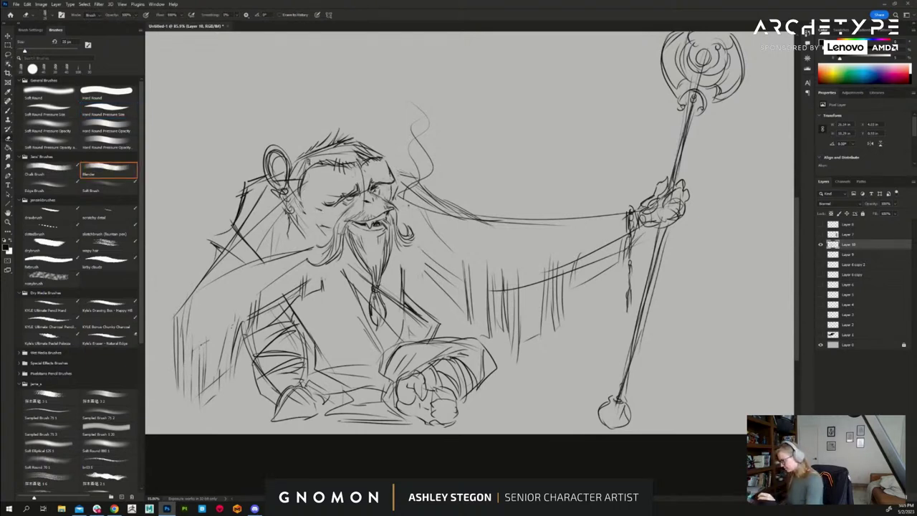
key("b")
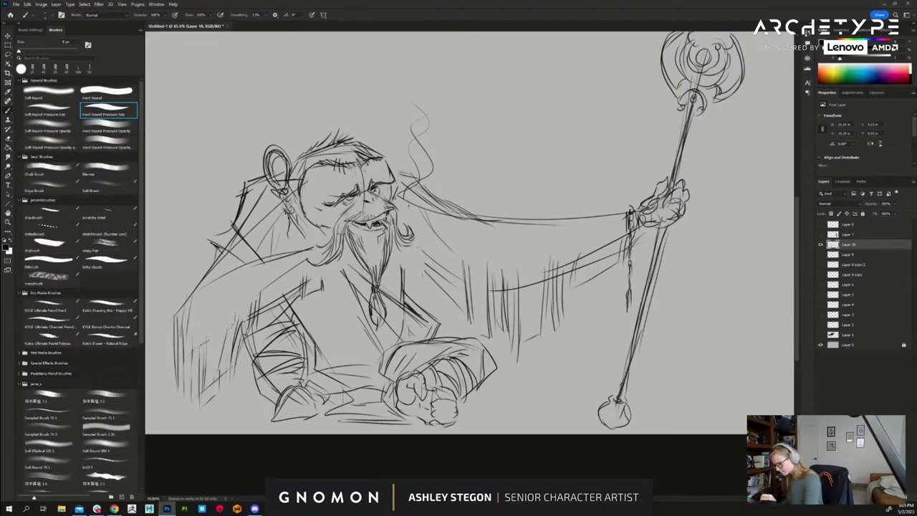
mouse_move(299, 192)
left_mouse_down()
mouse_move(309, 226)
mouse_move(332, 233)
left_mouse_up()
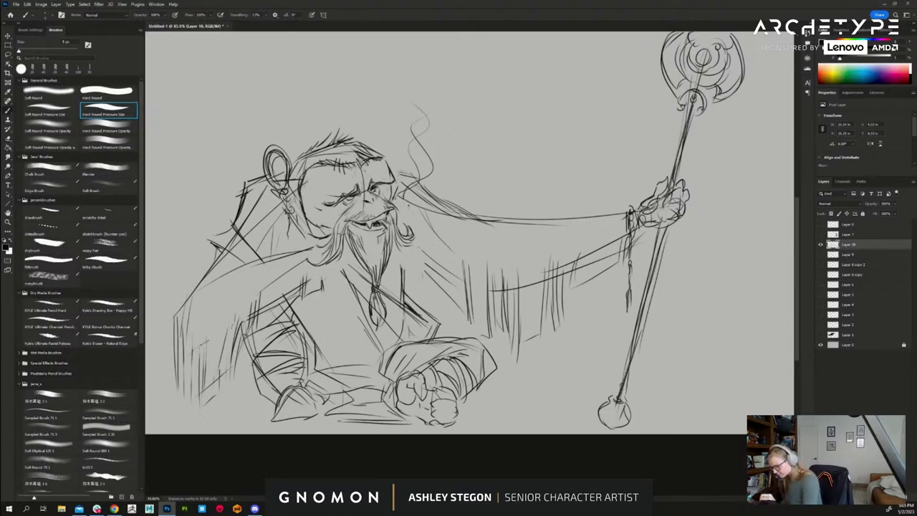
- Touch up the far cheek contour and clean up small lines beside the far eye and along the near cheek
left_click_drag(400, 180, 395, 209)
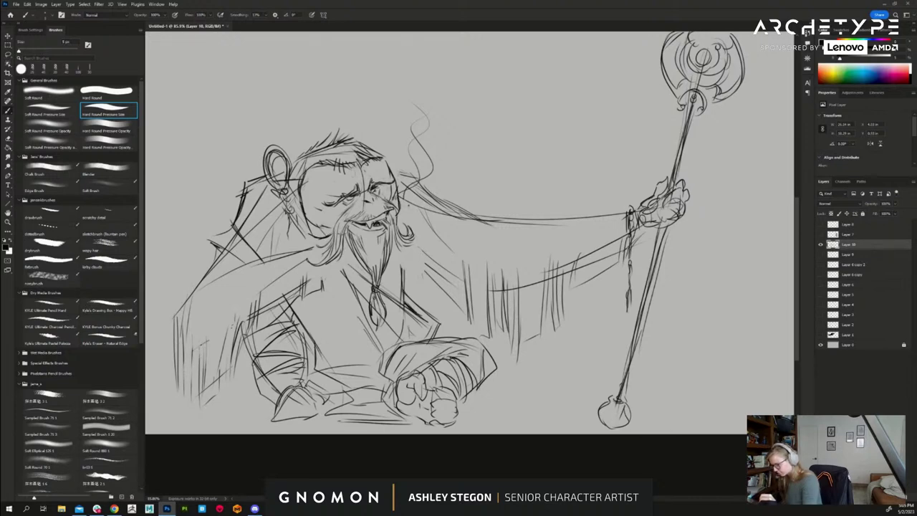
key("e")
mouse_move(393, 188)
left_mouse_down()
mouse_move(394, 200)
mouse_move(383, 197)
left_mouse_up()
left_click_drag(328, 225, 323, 236)
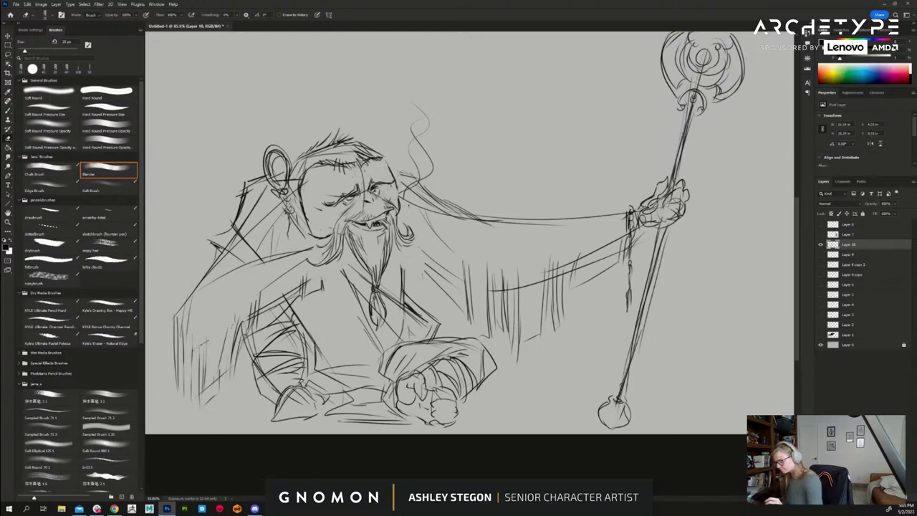
key("b")
- Move the whole character sketch slightly up and to the left on the canvas
mouse_move(675, 377)
left_mouse_down()
mouse_move(666, 375)
mouse_move(664, 387)
mouse_move(659, 334)
left_mouse_up()
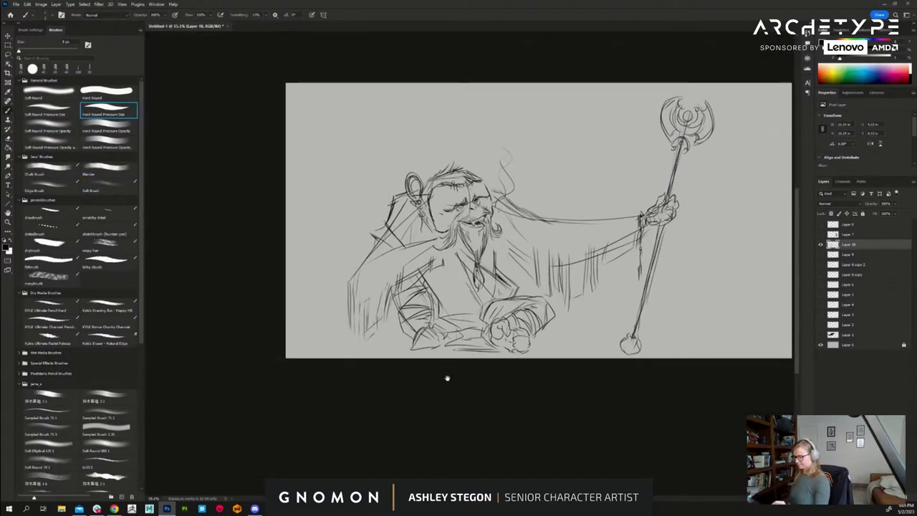
left_click_drag(626, 360, 566, 364)
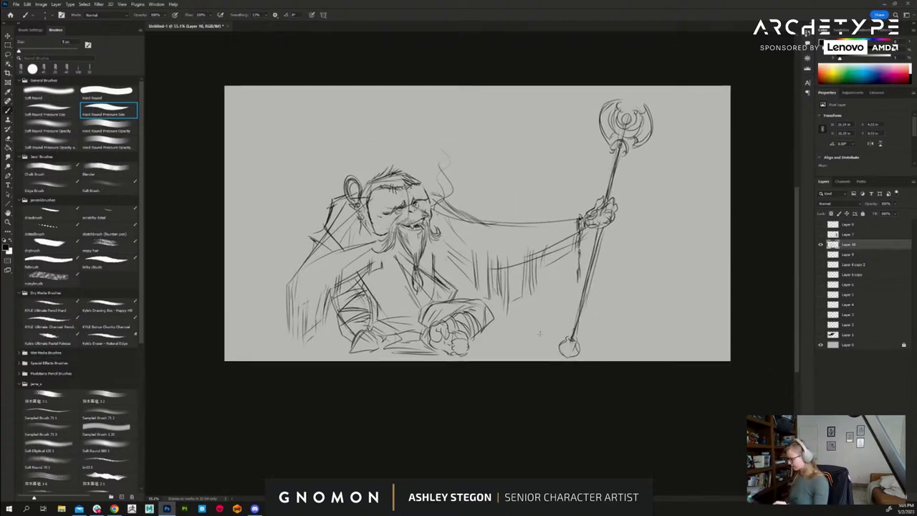
key("v")
left_click_drag(541, 321, 534, 306)
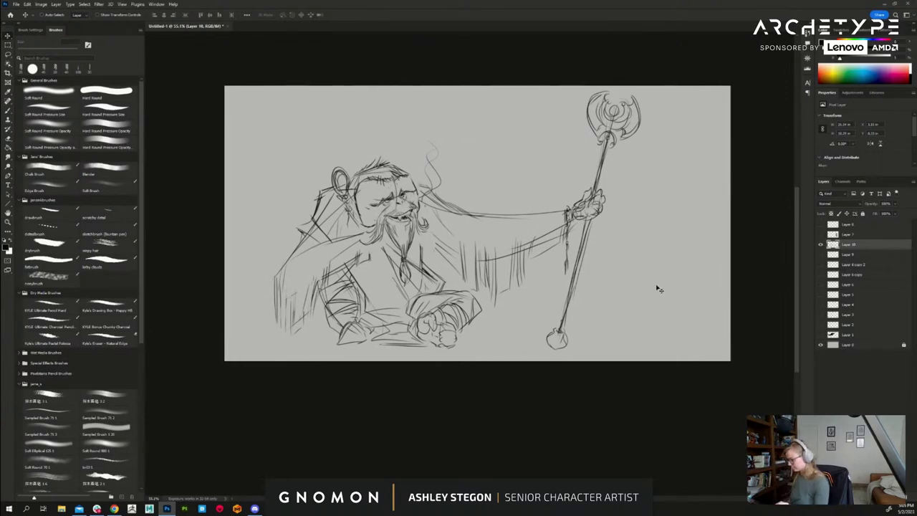
- Extend the canvas above and to the right of the sketch with the Crop tool
scroll(659, 294, "down", 1)
scroll(660, 294, "down", 3)
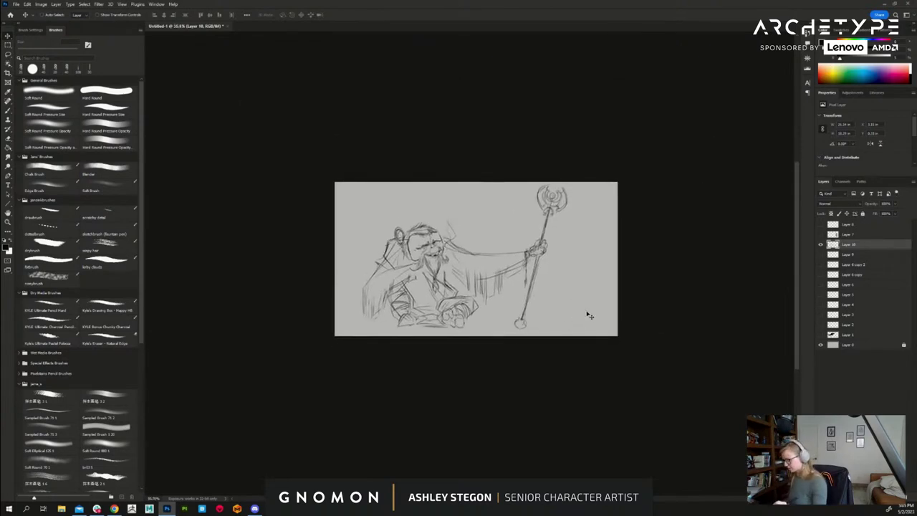
key("c")
left_click_drag(483, 176, 471, 168)
key("ctrl+z")
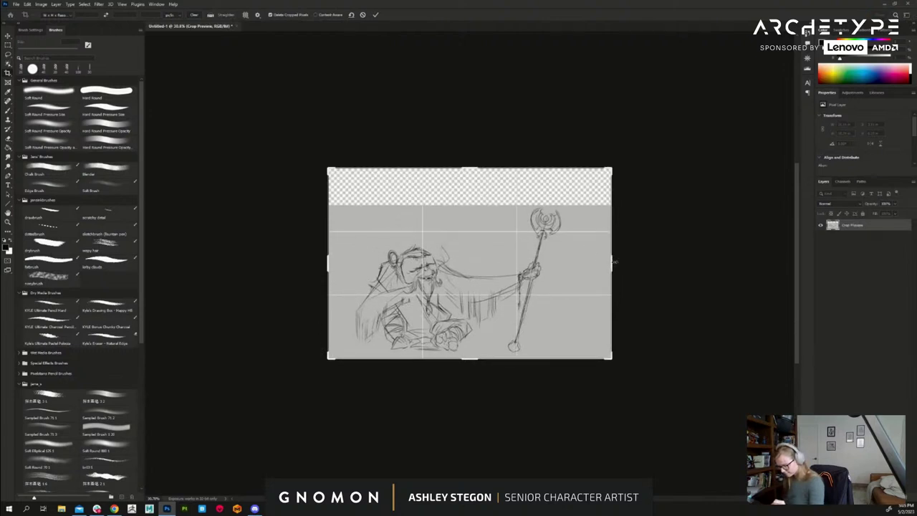
left_click_drag(614, 263, 638, 272)
key("Return")
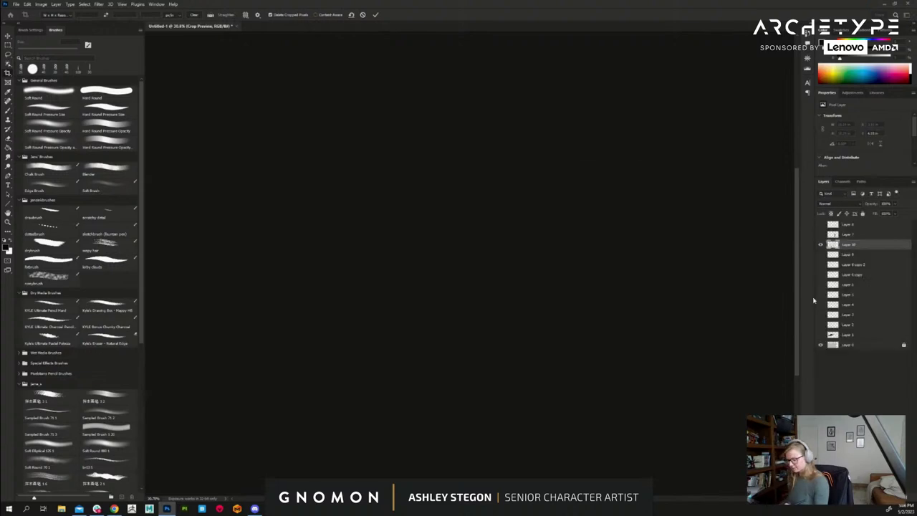
- Unlock the background layer, sample its grey and fill the newly added empty canvas area with it
key("g")
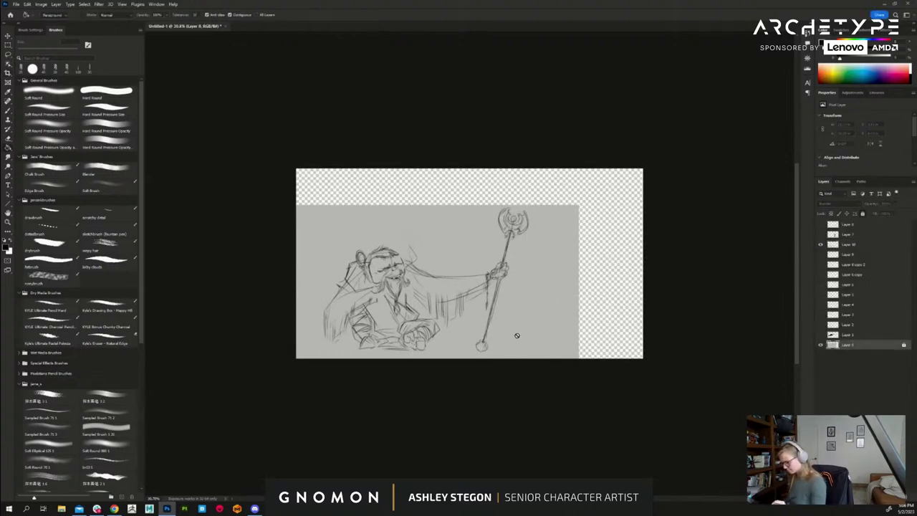
left_click(521, 337, "alt")
left_click(863, 214)
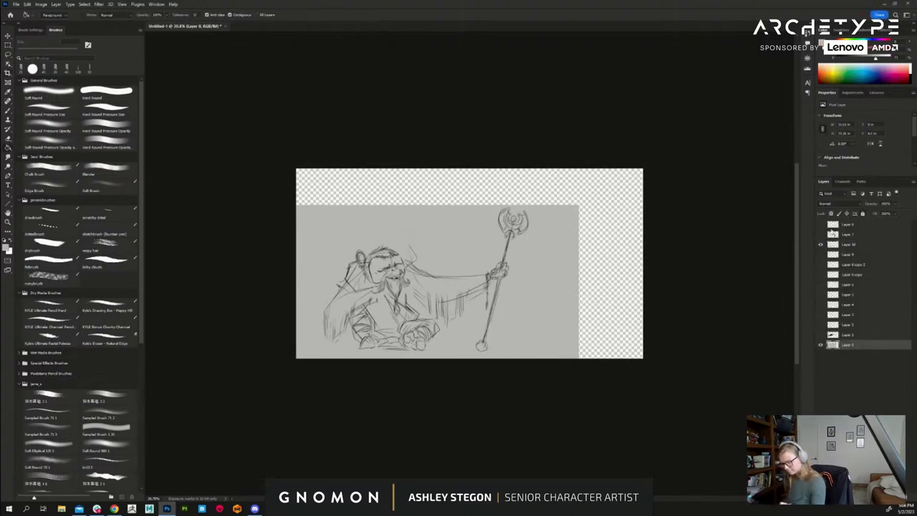
left_click(630, 307)
- Move the Layer 10 sketch up and right, then lasso the body, arm and staff without the head and scale them up slightly
left_click(856, 245)
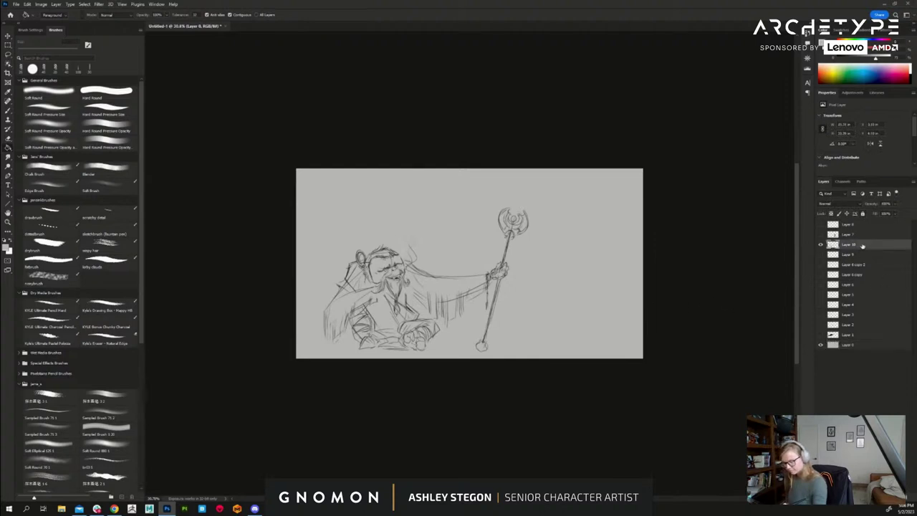
key("v")
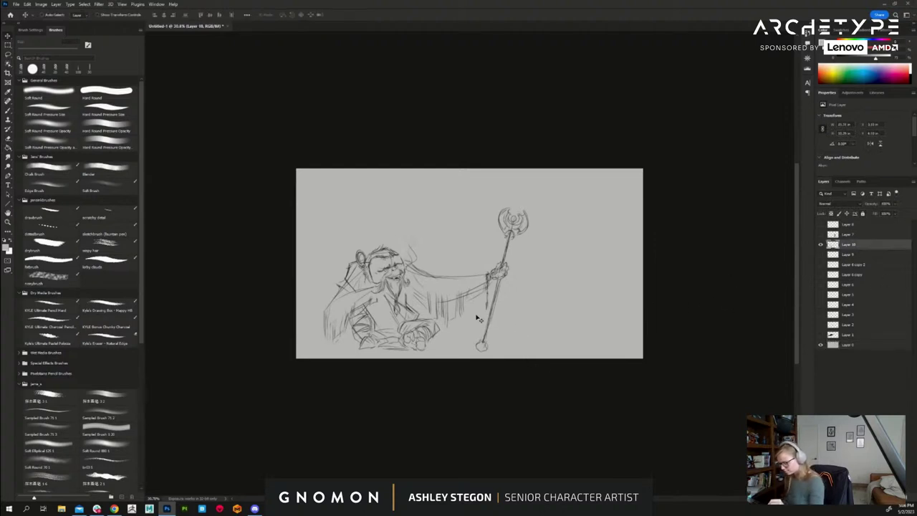
mouse_move(478, 318)
left_mouse_down()
mouse_move(480, 283)
mouse_move(479, 312)
mouse_move(570, 286)
mouse_move(470, 202)
mouse_move(421, 230)
mouse_move(427, 254)
mouse_move(416, 266)
mouse_move(398, 263)
left_mouse_up()
key("l")
mouse_move(384, 216)
left_mouse_down()
mouse_move(352, 215)
mouse_move(514, 341)
left_mouse_up()
key("ctrl+t")
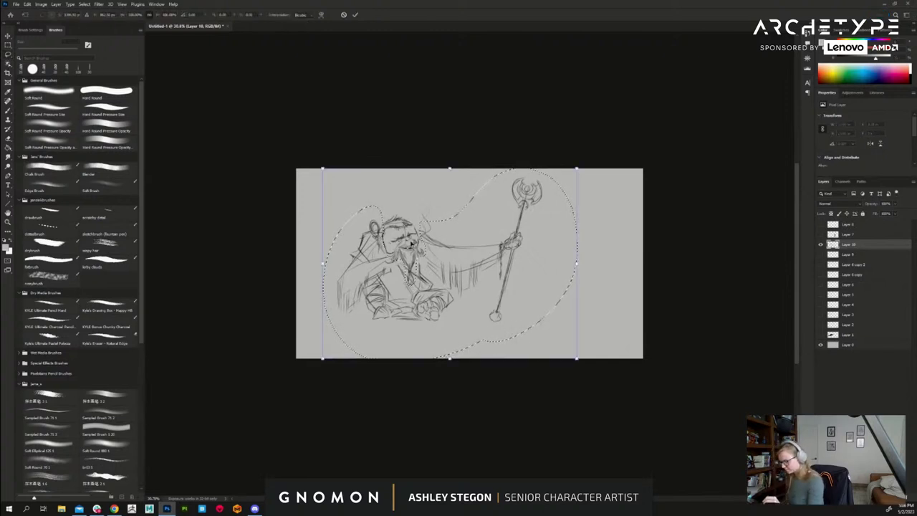
mouse_move(577, 360)
left_mouse_down()
mouse_move(614, 381)
mouse_move(594, 375)
left_mouse_up()
left_click_drag(551, 320, 559, 322)
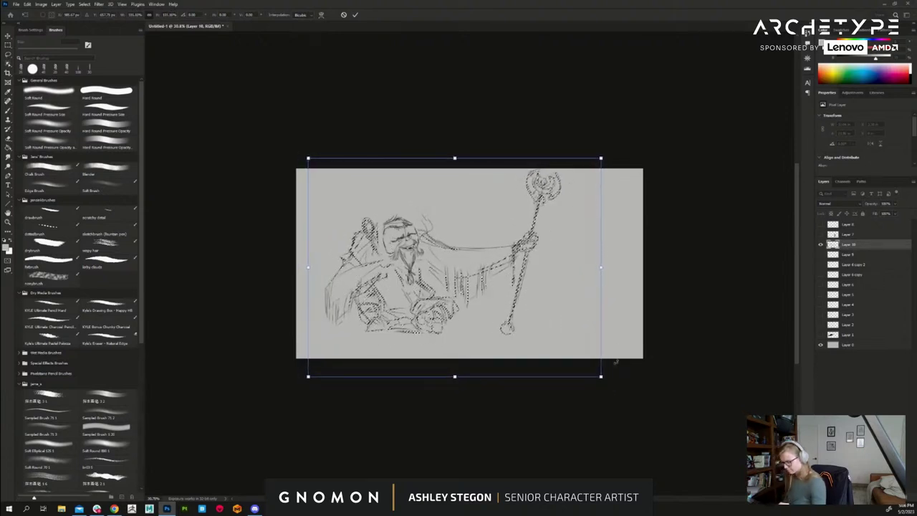
left_click_drag(602, 377, 605, 379)
mouse_move(575, 332)
left_mouse_down()
mouse_move(576, 347)
mouse_move(573, 324)
left_mouse_up()
key("Return")
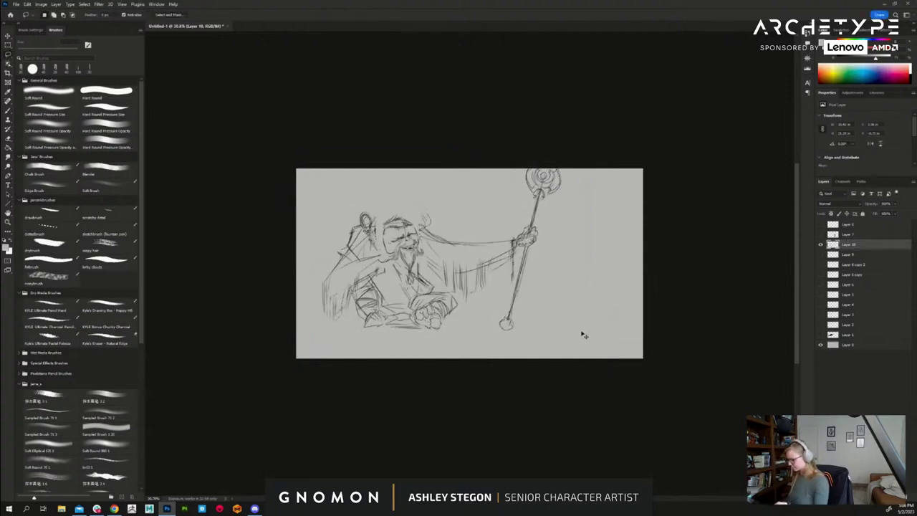
- Move the whole sketch down and to the right so the staff top fits inside the canvas, comparing it with the previous placement
key("v")
mouse_move(561, 304)
left_mouse_down()
mouse_move(571, 308)
mouse_move(545, 302)
left_mouse_up()
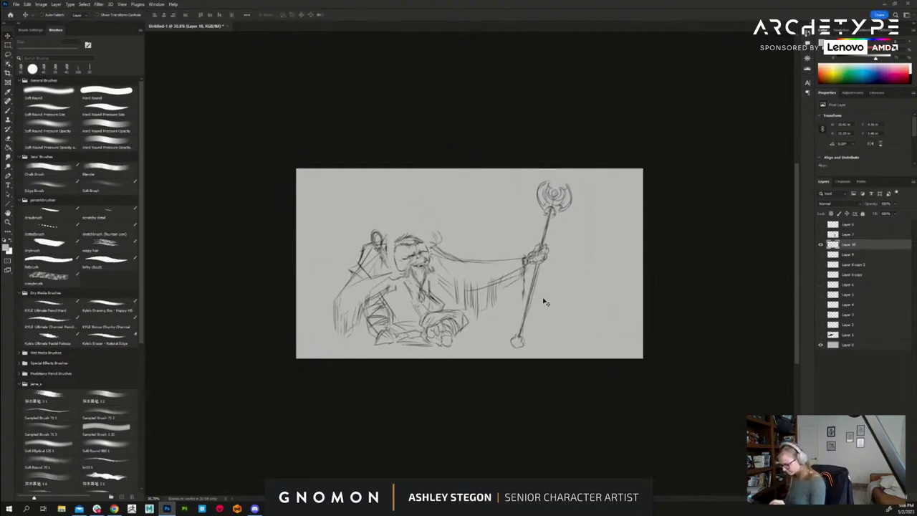
left_click_drag(450, 281, 527, 314)
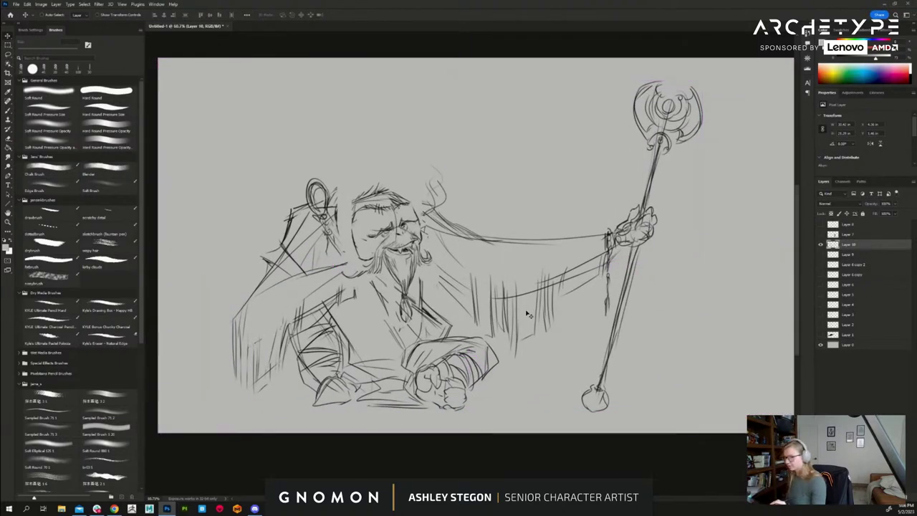
key("b")
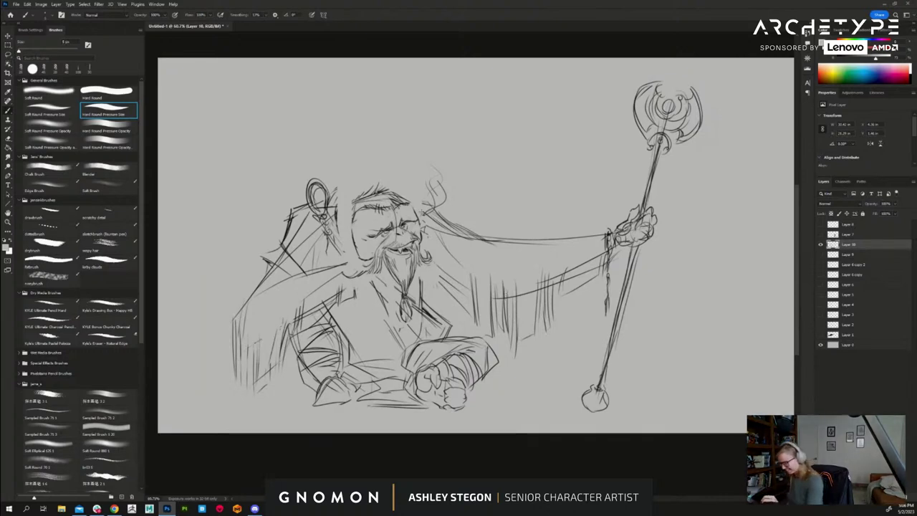
key("[")
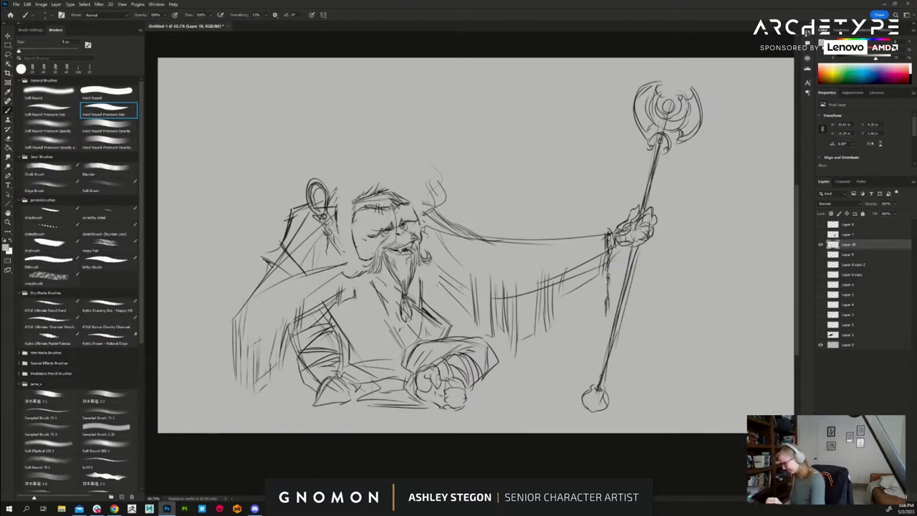
key("ctrl+z")
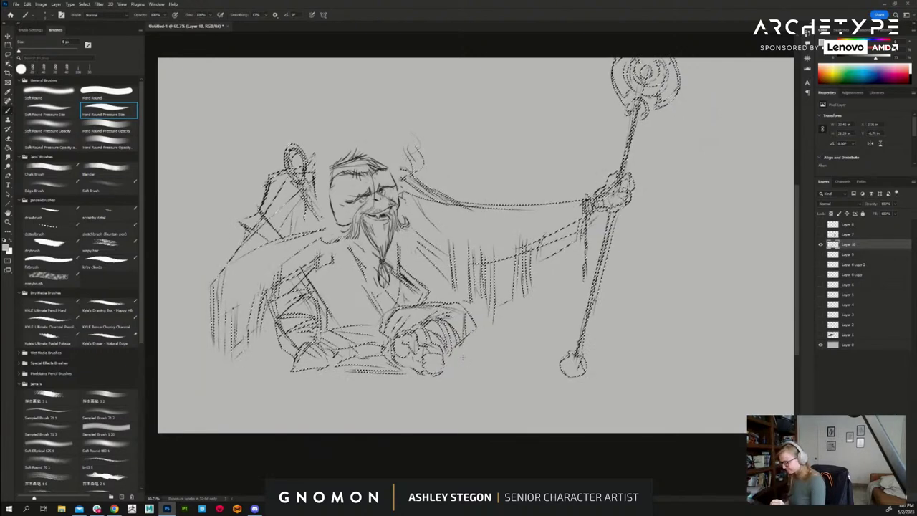
key("ctrl+shift+z")
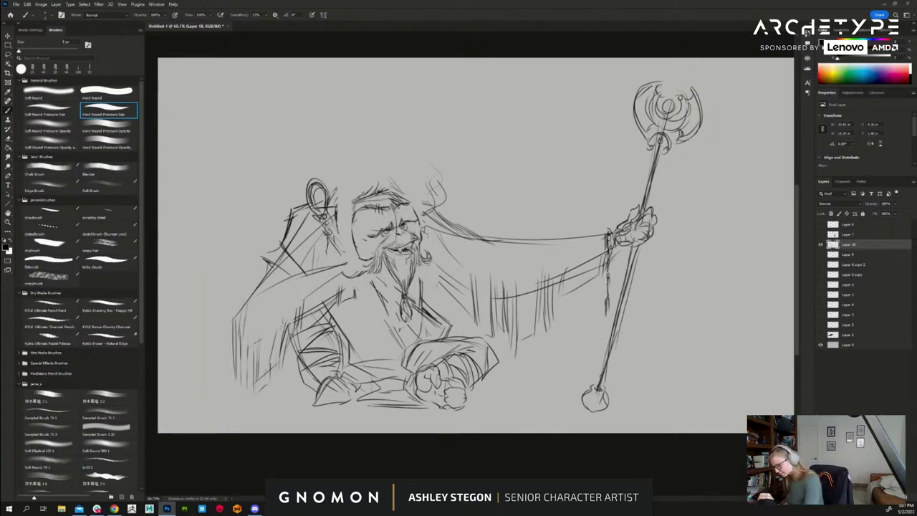
- Draw a peaked hood outline over the head in black, running down to the far shoulder and behind the ear to the near shoulder
mouse_move(293, 208)
left_mouse_down()
mouse_move(365, 176)
mouse_move(438, 197)
mouse_move(473, 236)
left_mouse_up()
mouse_move(445, 208)
left_mouse_down()
mouse_move(476, 239)
mouse_move(432, 194)
left_mouse_up()
mouse_move(386, 170)
left_mouse_down()
mouse_move(430, 192)
mouse_move(373, 162)
mouse_move(379, 175)
left_mouse_up()
left_click_drag(374, 175, 339, 181)
mouse_move(360, 173)
left_mouse_down()
mouse_move(302, 203)
mouse_move(335, 229)
left_mouse_up()
left_click_drag(356, 189, 342, 243)
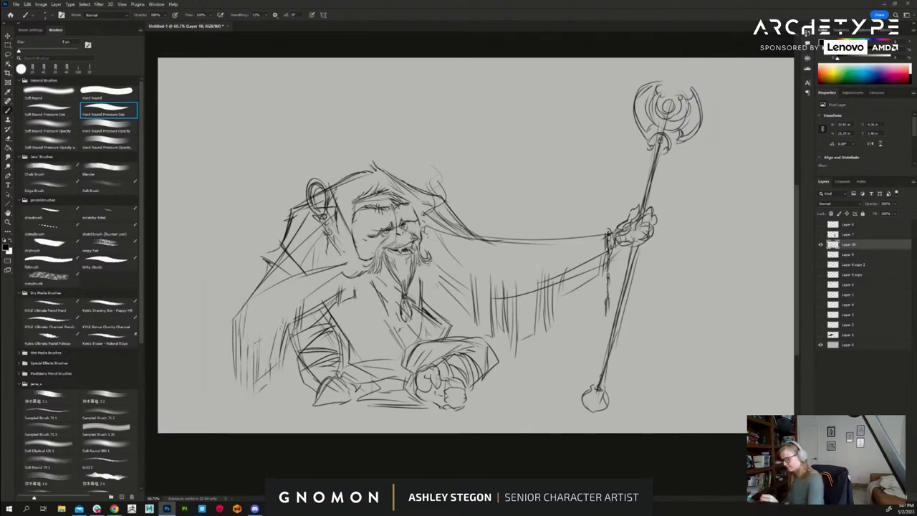
mouse_move(332, 185)
left_mouse_down()
mouse_move(347, 220)
mouse_move(285, 214)
left_mouse_up()
mouse_move(285, 214)
left_mouse_down()
mouse_move(279, 245)
mouse_move(262, 258)
left_mouse_up()
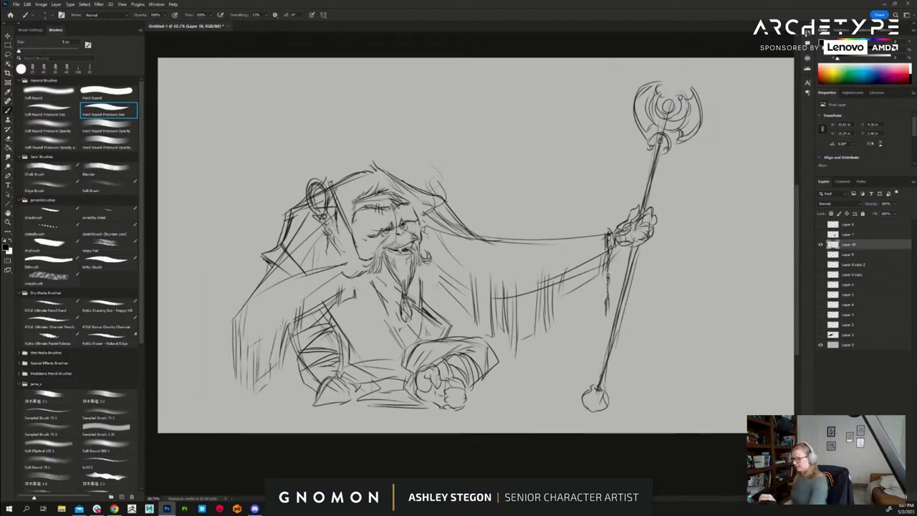
- Erase the old hair tuft above the forehead and sketch short hair strokes along the hood's far edge, brow and near temple
key("e")
mouse_move(393, 191)
left_mouse_down()
mouse_move(358, 199)
mouse_move(405, 203)
left_mouse_up()
key("b")
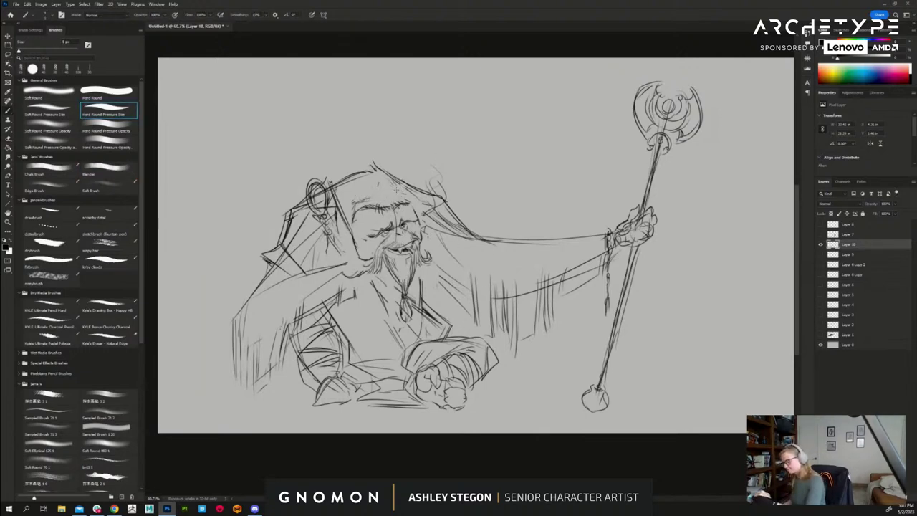
left_click_drag(412, 201, 422, 211)
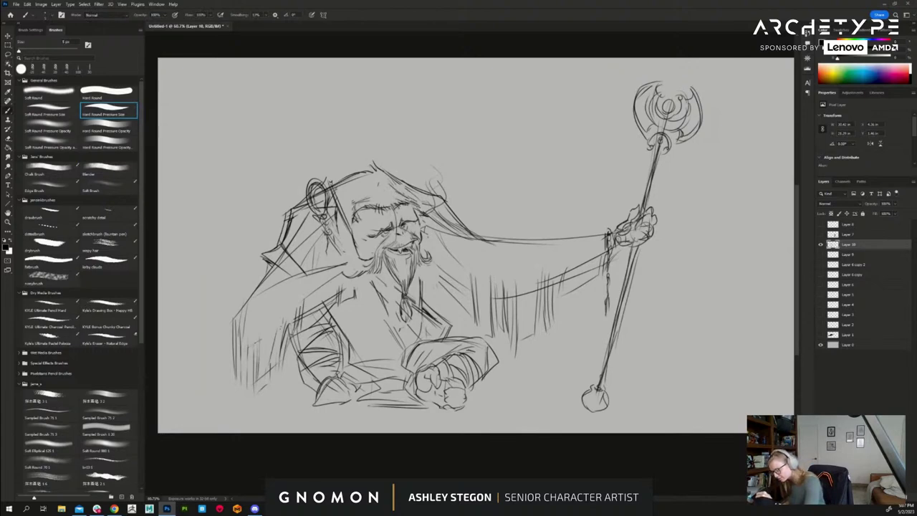
mouse_move(358, 204)
left_mouse_down()
mouse_move(368, 214)
mouse_move(420, 183)
left_mouse_up()
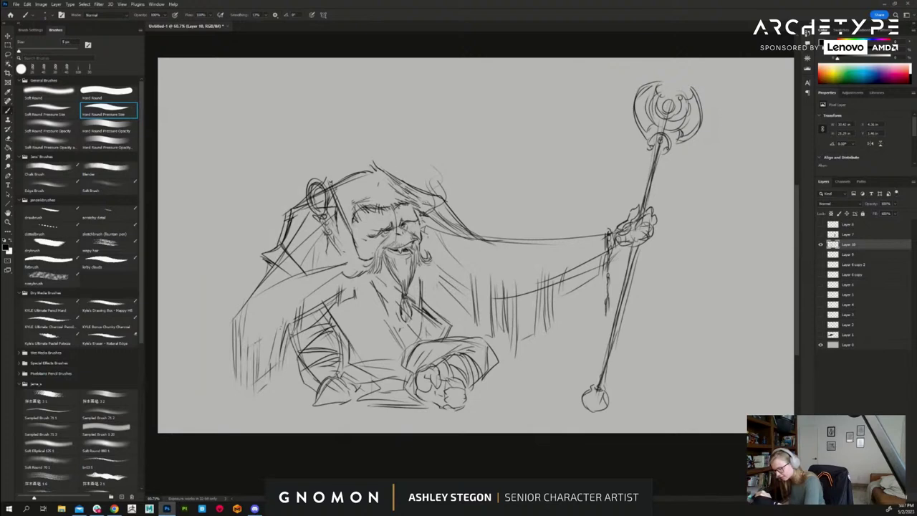
left_click_drag(351, 222, 354, 229)
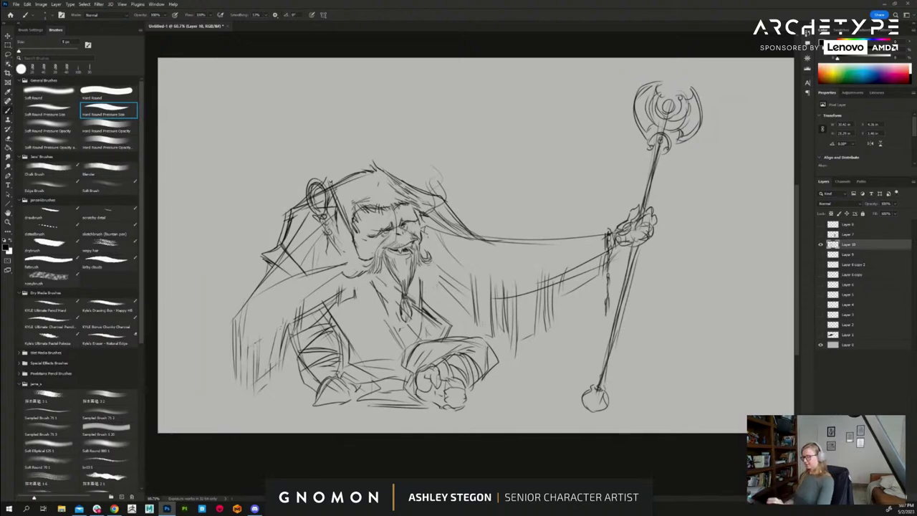
- Widen the far side of the beard, then draw the robe's chest edge and fold lines below and beside it
left_click_drag(423, 233, 410, 285)
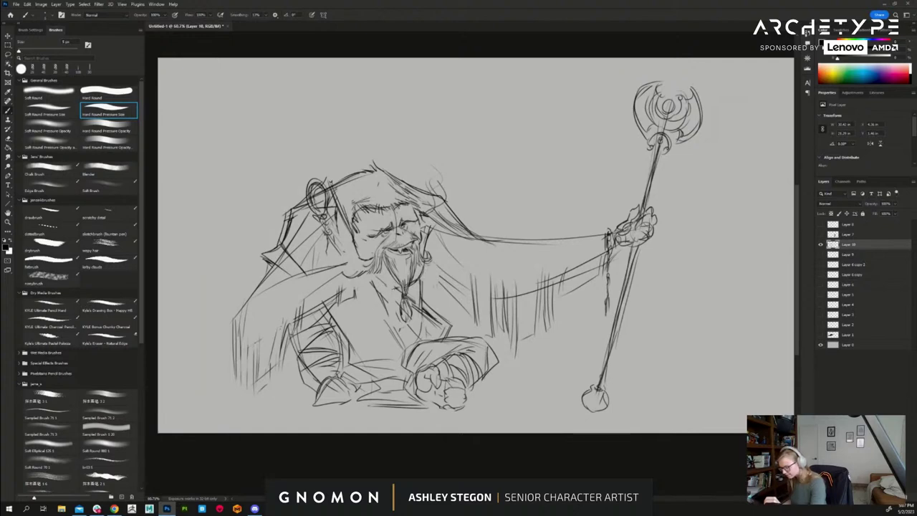
key("e")
left_click_drag(421, 281, 424, 289)
key("b")
left_click_drag(427, 290, 430, 312)
left_click_drag(424, 269, 430, 309)
left_click_drag(426, 277, 429, 311)
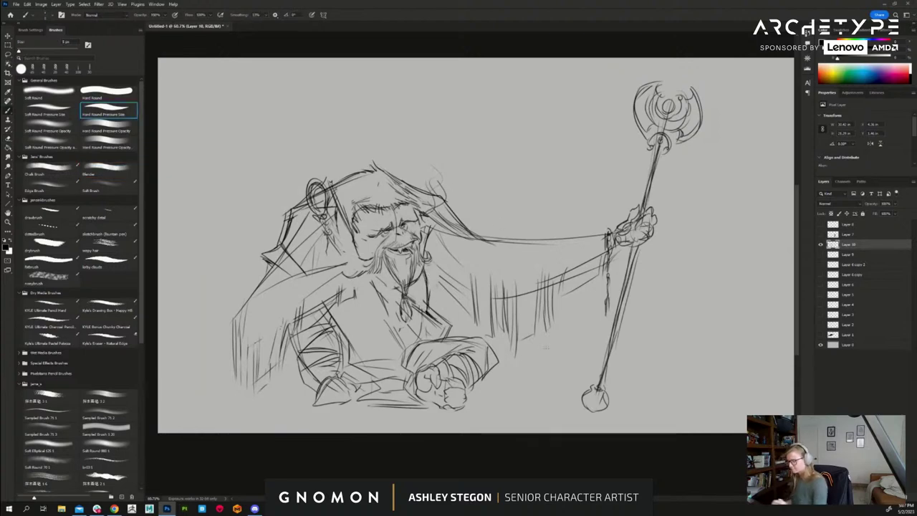
left_click_drag(428, 278, 479, 331)
left_click_drag(364, 264, 352, 297)
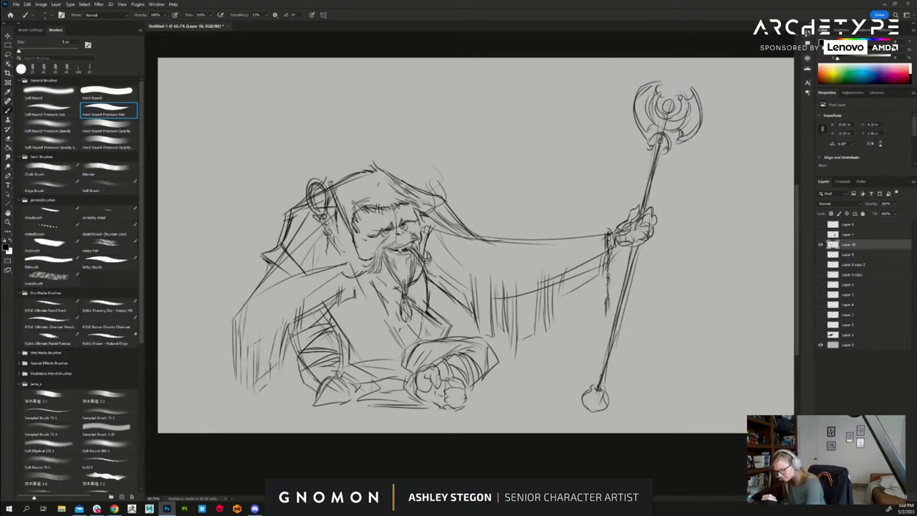
- Try a short stroke beside the curled moustache tip, then undo the latest strokes
left_click_drag(439, 270, 445, 286)
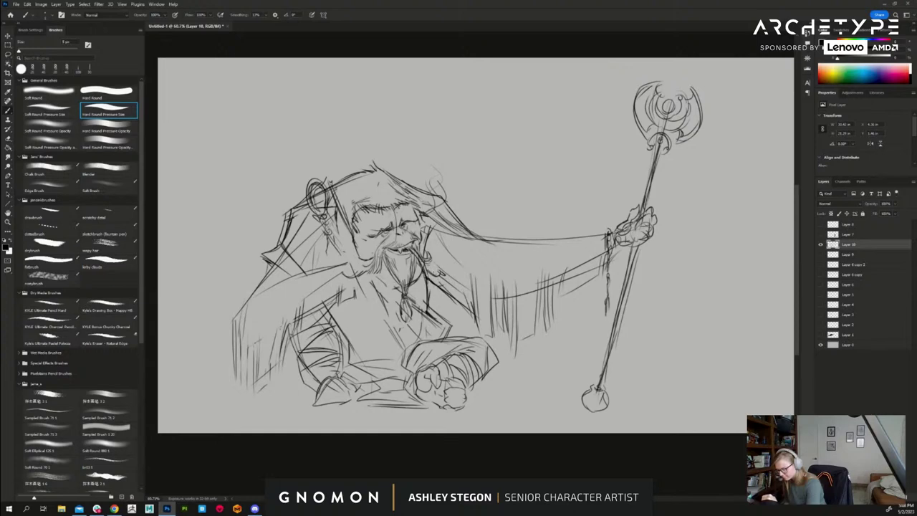
key("ctrl+z")
key("ctrl+z")
key("ctrl+z")
key("ctrl+z")
key("ctrl+z")
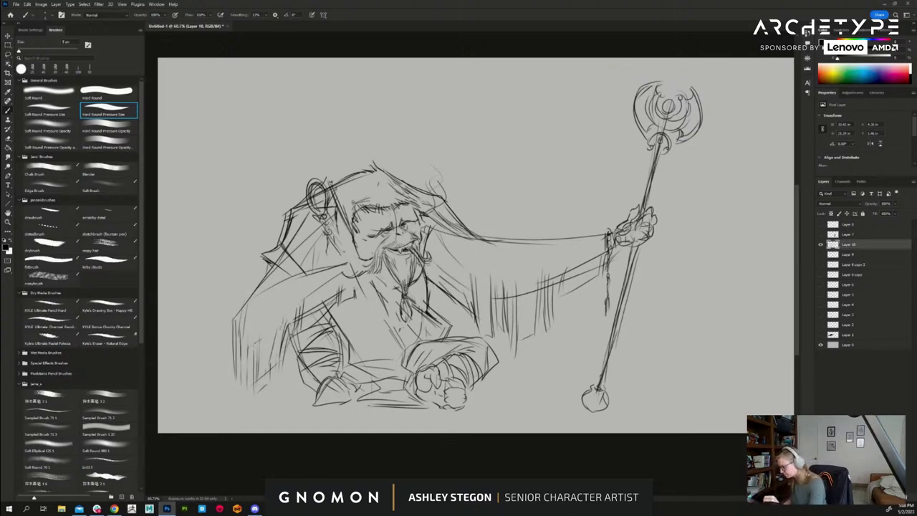
- Erase the extra marks between the far corner of the mouth and the moustache curl, then touch up the mouth line
key("e")
mouse_move(414, 252)
left_mouse_down()
mouse_move(418, 260)
mouse_move(416, 252)
left_mouse_up()
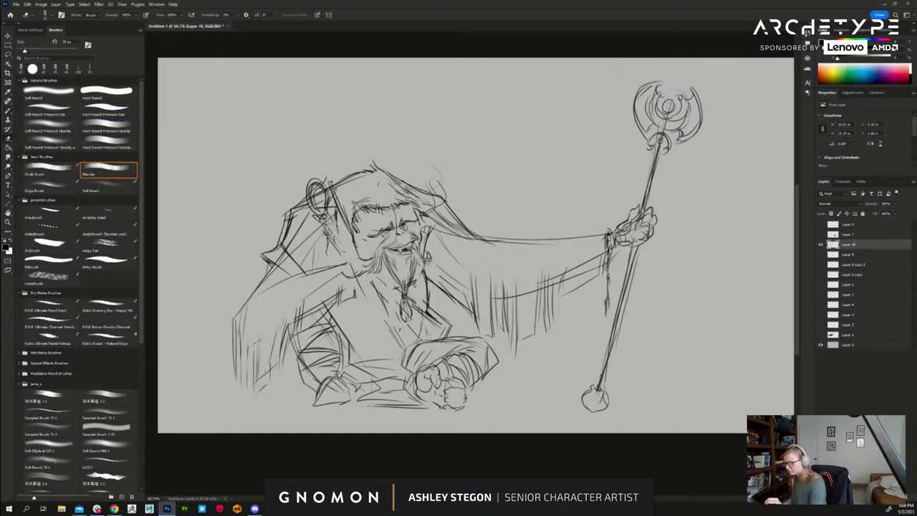
key("b")
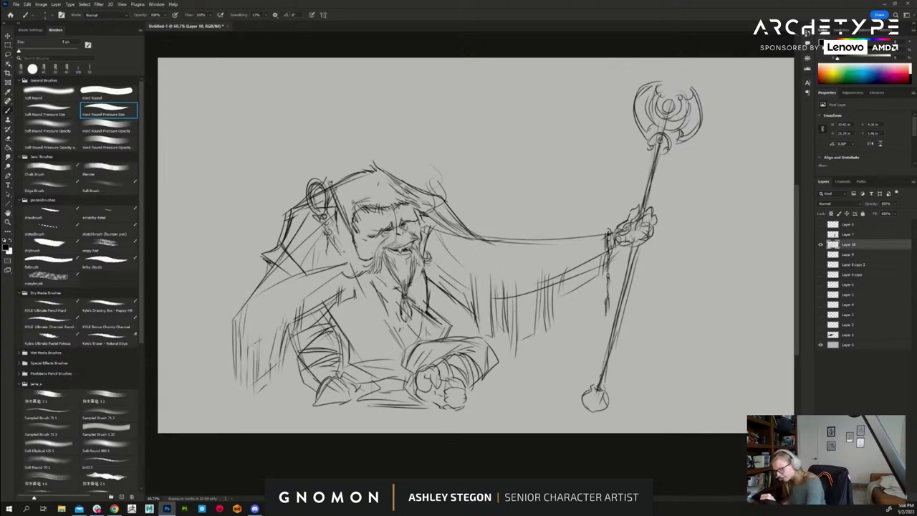
key("bracketleft")
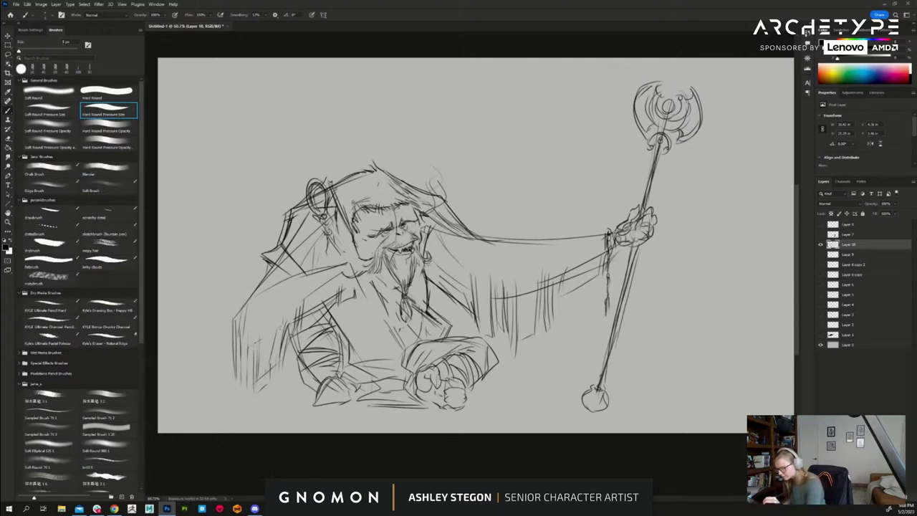
- Draw a pipe hanging from the near corner of the mouth and erase the neighbouring robe lines at the near shoulder
left_click_drag(394, 251, 382, 288)
mouse_move(380, 278)
left_mouse_down()
mouse_move(369, 288)
mouse_move(328, 267)
mouse_move(351, 295)
left_mouse_up()
key("e")
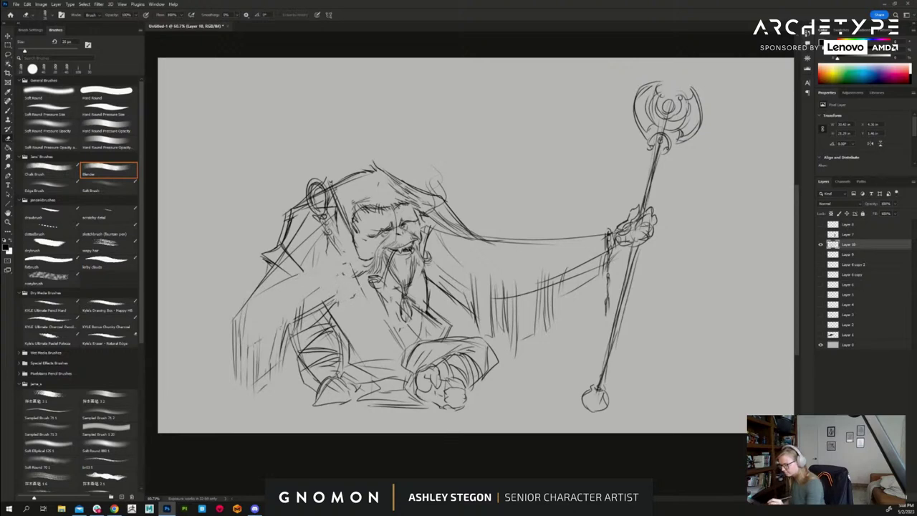
- Try rotating the lassoed near shoulder and sleeve outward and shifting them, then deselect
key("l")
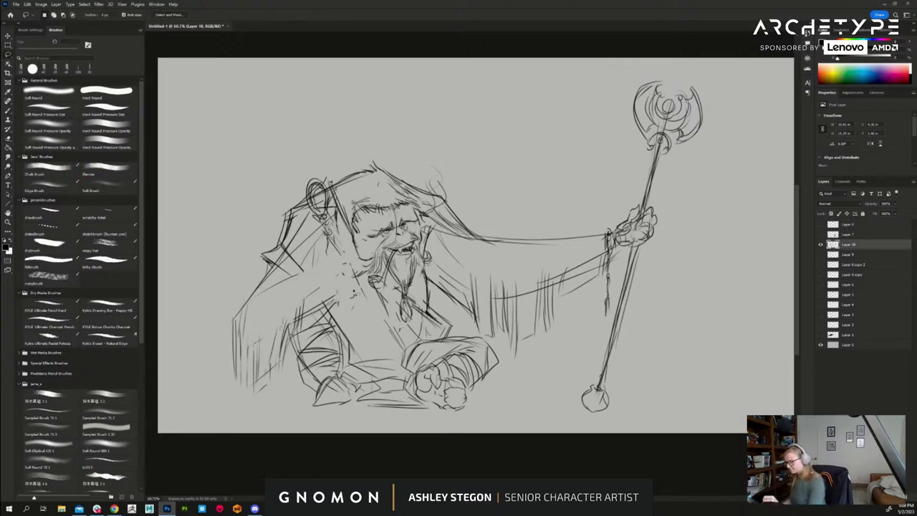
mouse_move(385, 348)
left_mouse_down()
mouse_move(333, 254)
mouse_move(230, 412)
mouse_move(315, 317)
mouse_move(337, 311)
left_mouse_up()
key("ctrl+t")
left_click_drag(341, 280, 338, 274)
mouse_move(362, 176)
left_mouse_down()
mouse_move(395, 186)
mouse_move(362, 189)
left_mouse_up()
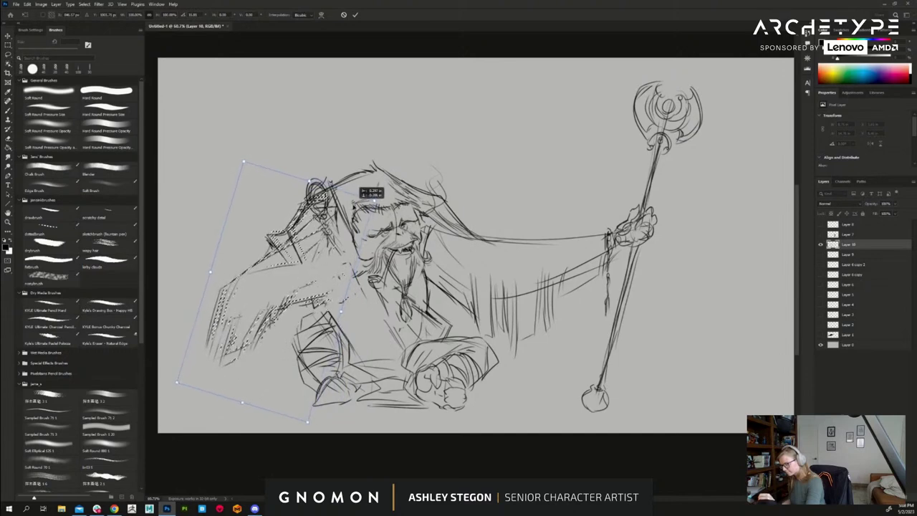
key("Return")
key("ctrl+d")
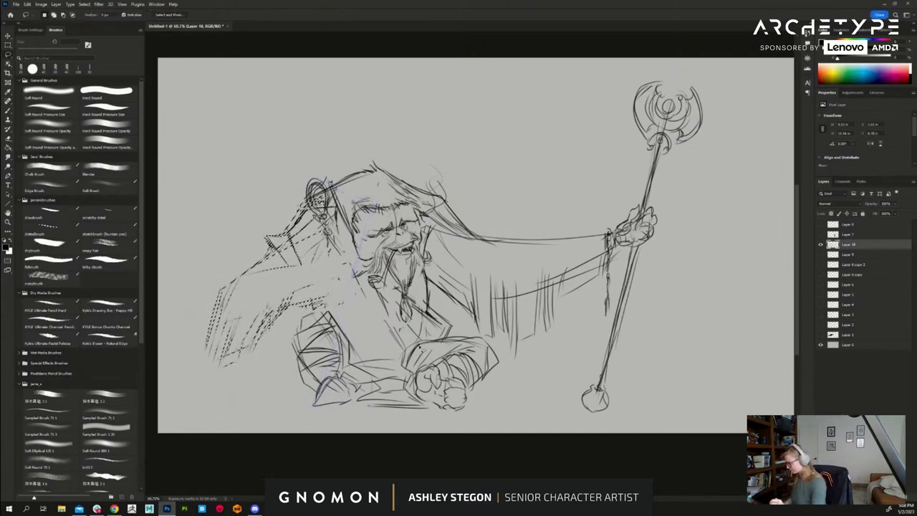
- Try a long line across the rotated shoulder toward the neck, then undo it together with the sleeve's transformation
key("b")
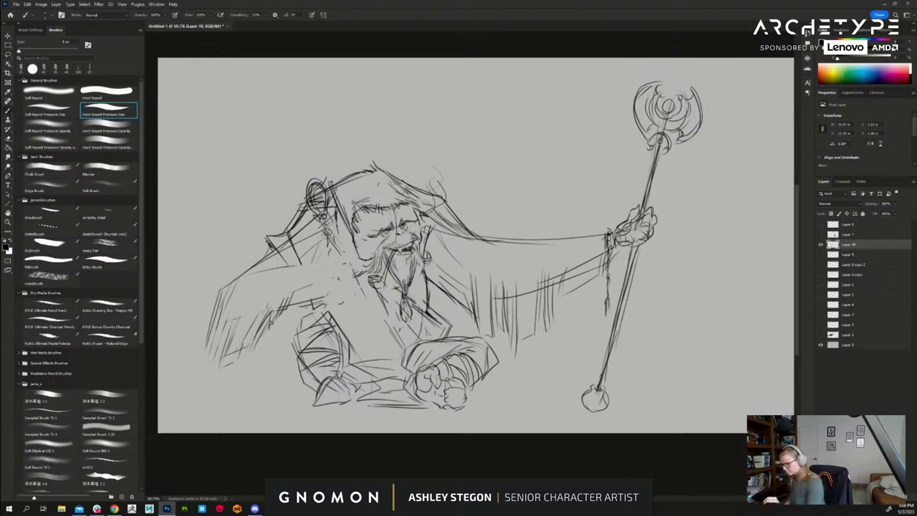
mouse_move(308, 268)
left_mouse_down()
mouse_move(369, 271)
mouse_move(355, 302)
mouse_move(379, 300)
mouse_move(394, 277)
left_mouse_up()
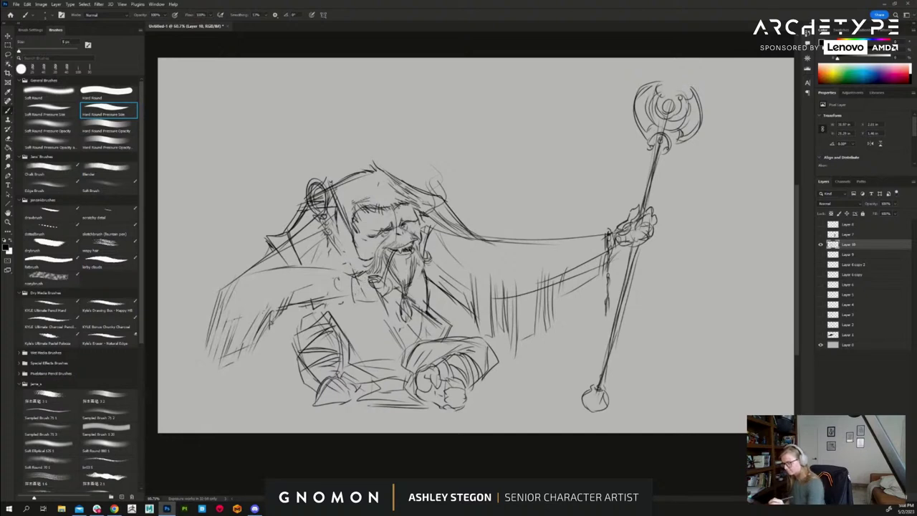
key("ctrl+z")
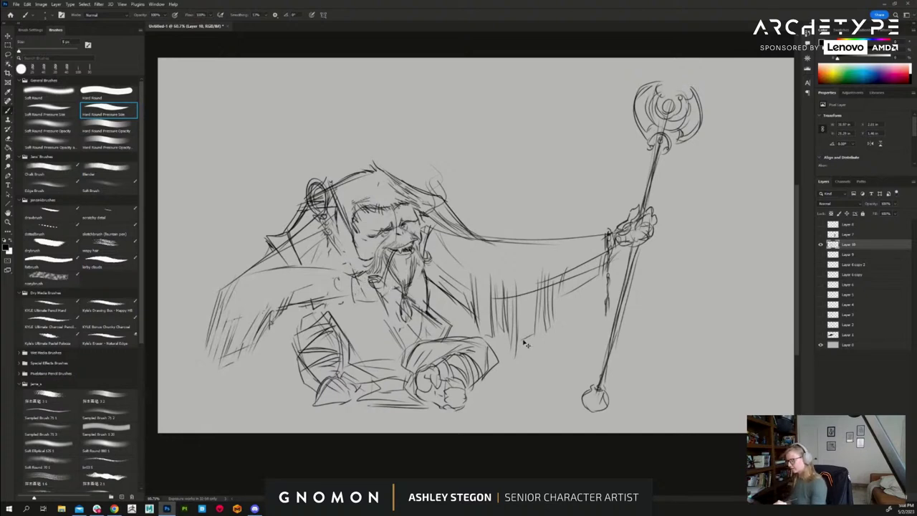
key("ctrl+z")
key("ctrl+z")
key("ctrl+z")
key("ctrl+z")
key("ctrl+z")
key("ctrl+z")
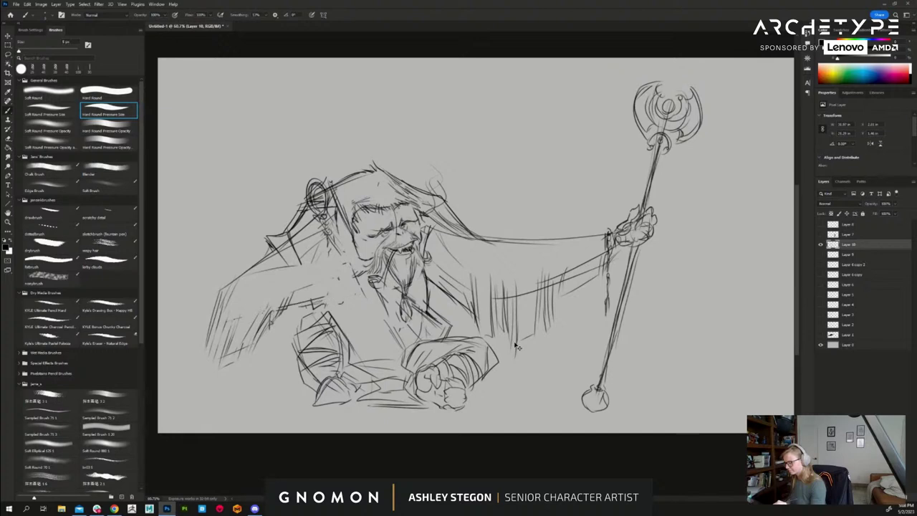
key("ctrl+z")
key("ctrl+z")
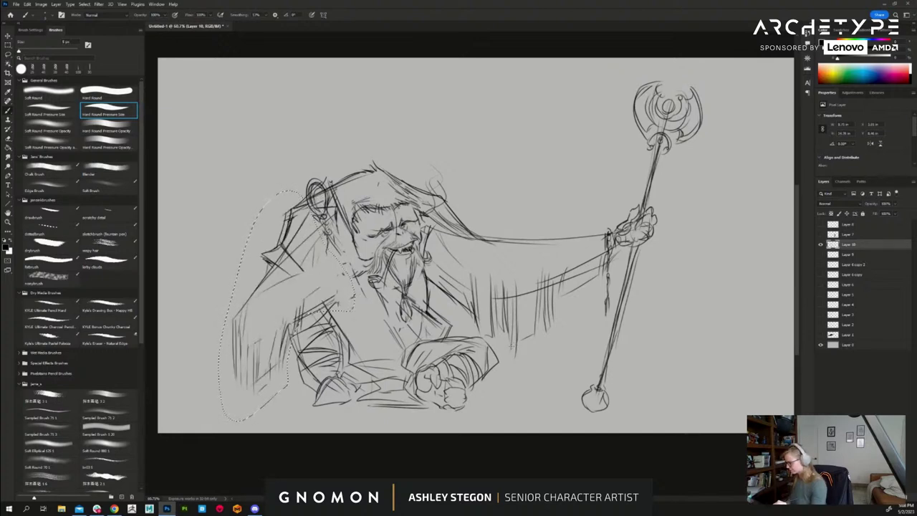
key("ctrl+g")
key("ctrl+d")
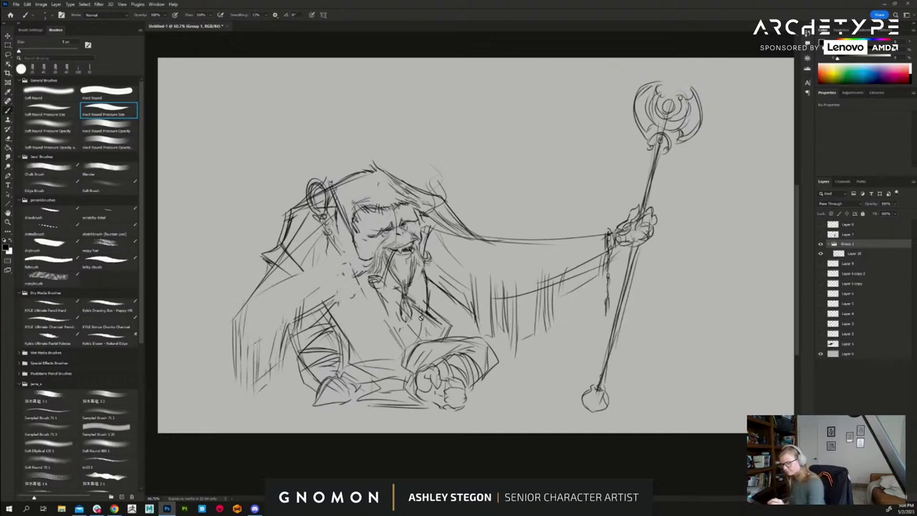
key("ctrl+z")
key("ctrl+z")
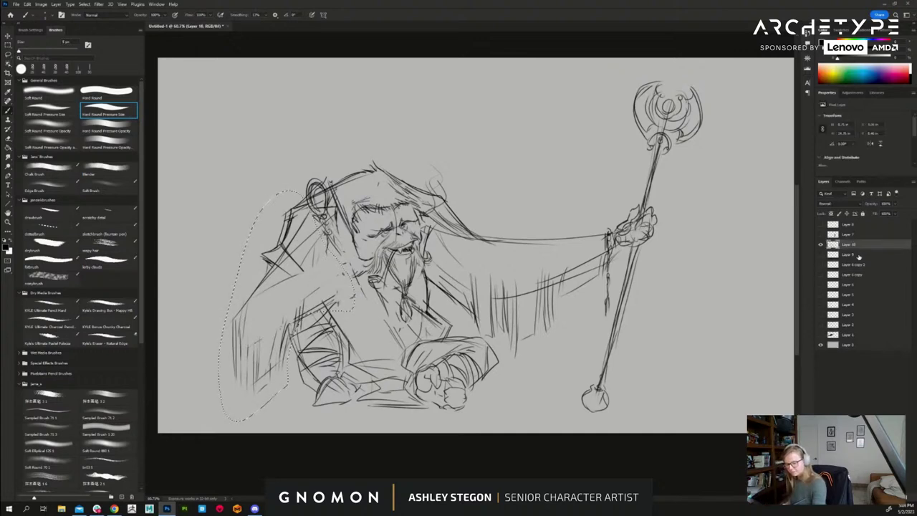
key("ctrl+d")
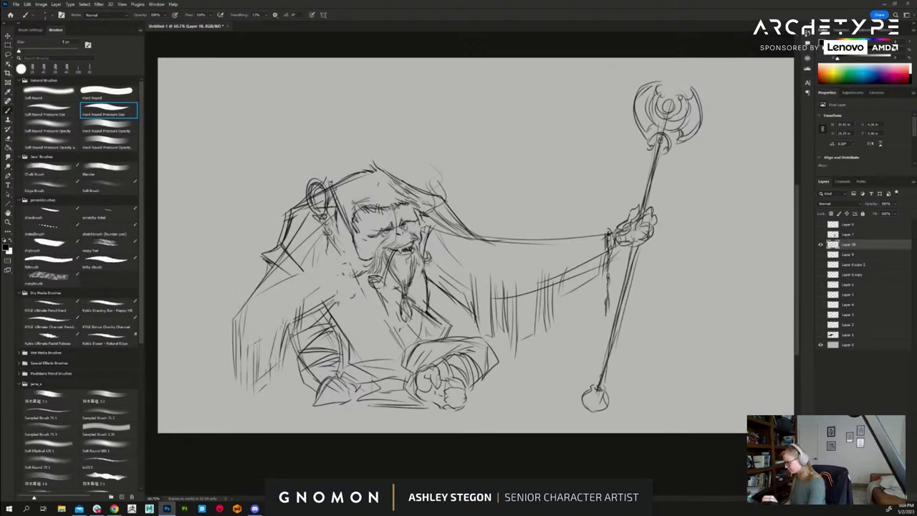
- Redraw the near shoulder's contour up to the neck and reinforce the sleeve's outer and inner lines
mouse_move(264, 292)
left_mouse_down()
mouse_move(304, 274)
mouse_move(233, 315)
left_mouse_up()
left_click_drag(319, 311, 264, 365)
left_click_drag(283, 288, 347, 264)
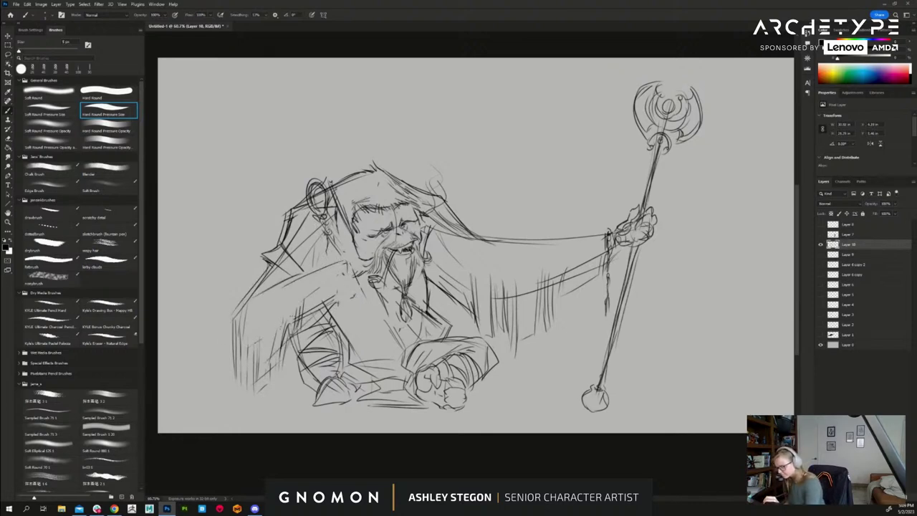
- Sketch a hanging cloth fold from the near shoulder beside the chest, then erase most of its lower loop
mouse_move(291, 318)
left_mouse_down()
mouse_move(350, 281)
mouse_move(368, 330)
mouse_move(353, 337)
left_mouse_up()
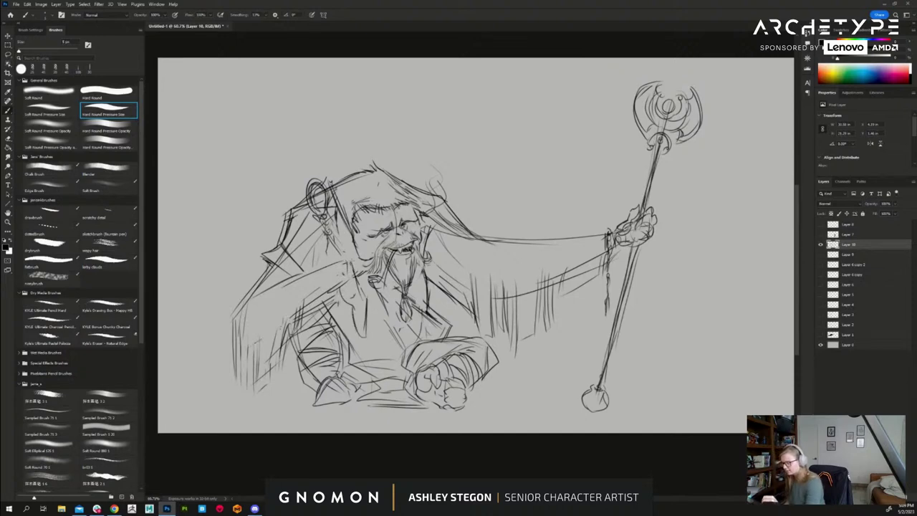
mouse_move(350, 252)
left_mouse_down()
mouse_move(324, 288)
mouse_move(332, 271)
left_mouse_up()
key("ctrl+z")
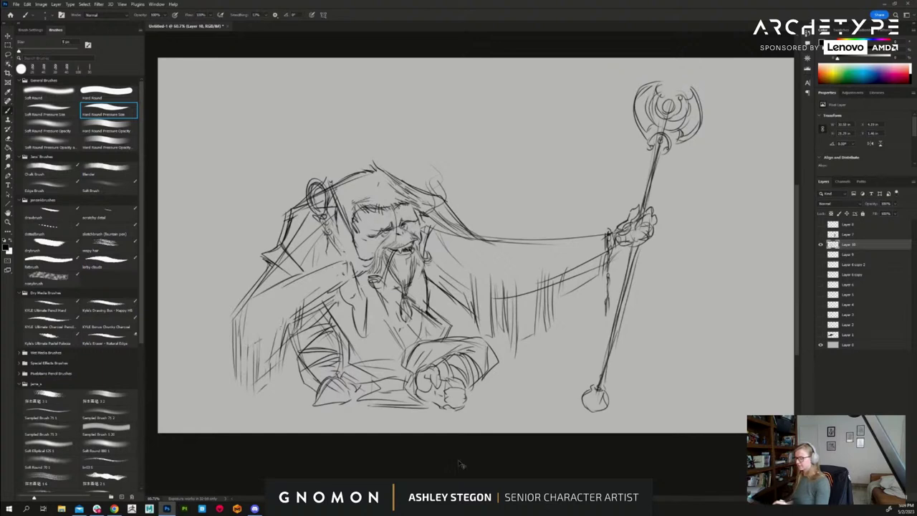
mouse_move(364, 300)
left_mouse_down()
mouse_move(368, 315)
mouse_move(349, 294)
mouse_move(370, 333)
mouse_move(358, 333)
left_mouse_up()
left_click_drag(363, 328, 367, 337)
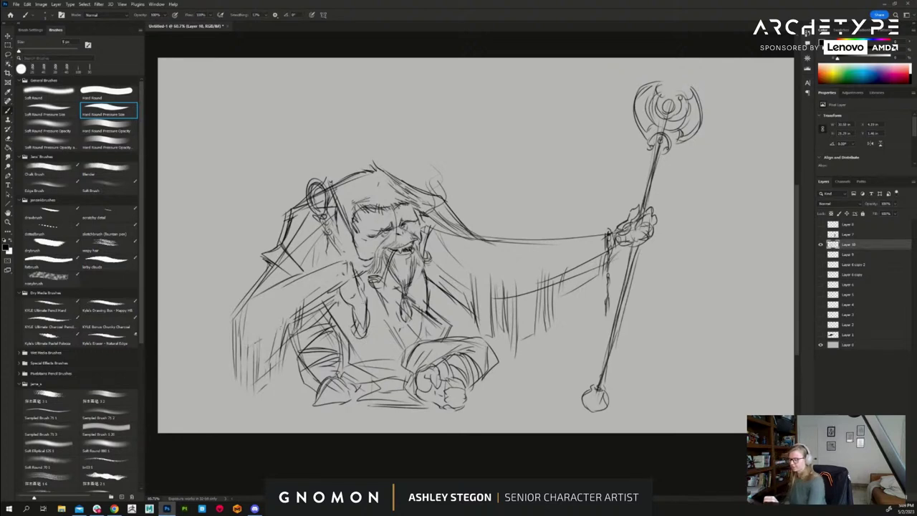
mouse_move(358, 288)
left_mouse_down()
mouse_move(368, 332)
mouse_move(356, 332)
left_mouse_up()
left_click(108, 170)
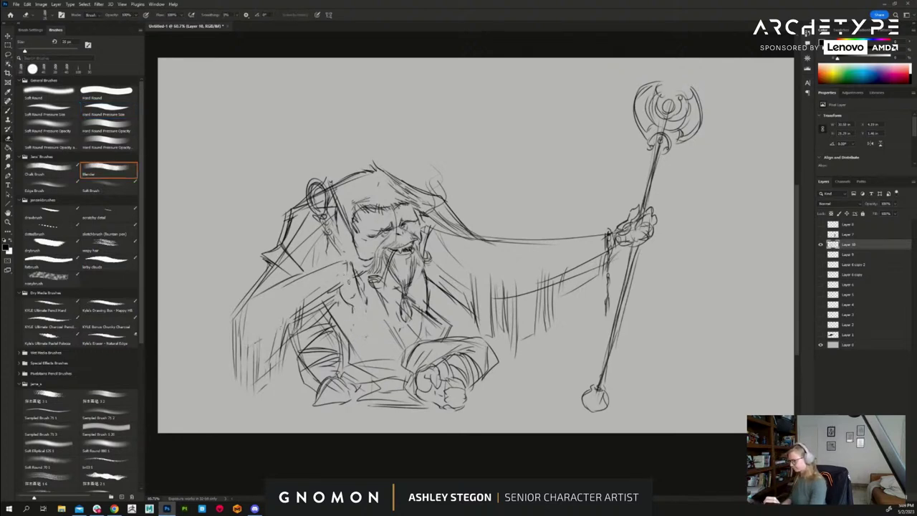
- Draw the robe's front edge down the near side of the chest, with a narrow folded strip beside it
key("b")
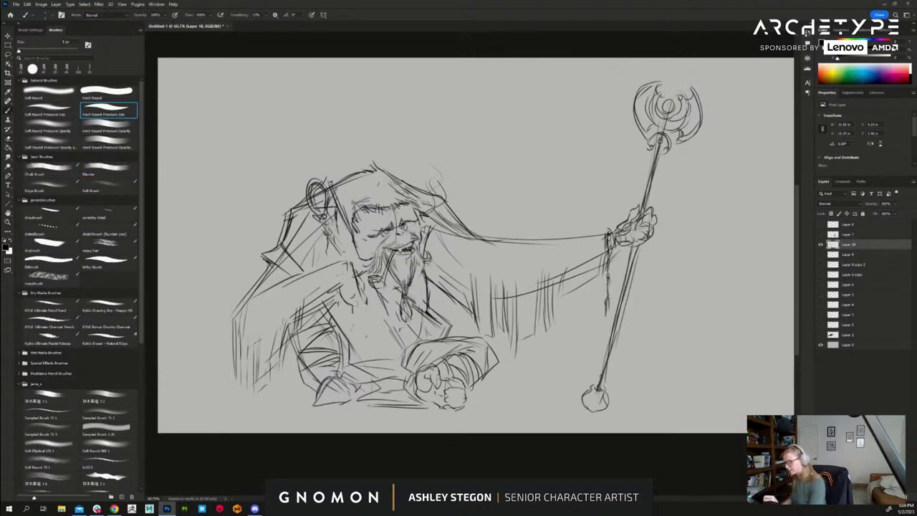
key("[")
left_click_drag(367, 285, 361, 311)
left_click_drag(363, 268, 344, 318)
mouse_move(354, 317)
left_mouse_down()
mouse_move(364, 319)
mouse_move(367, 342)
mouse_move(352, 348)
mouse_move(361, 351)
left_mouse_up()
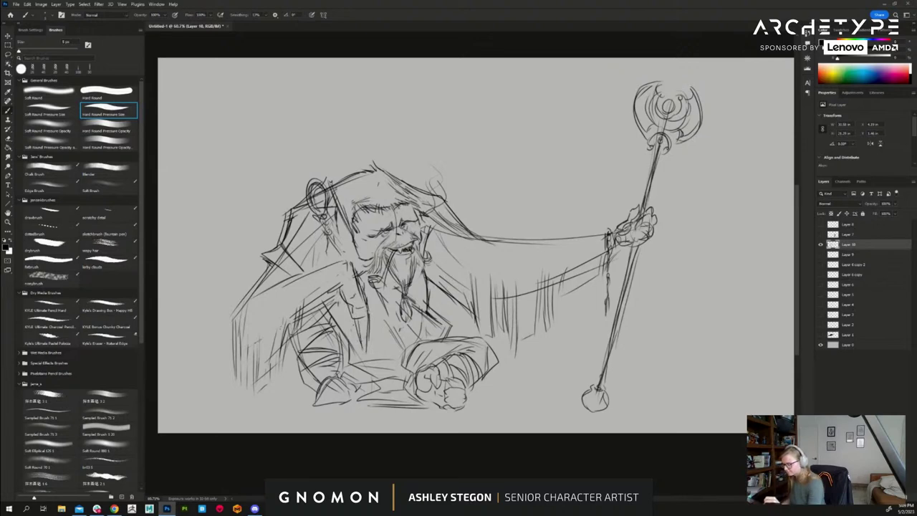
left_click_drag(340, 290, 347, 325)
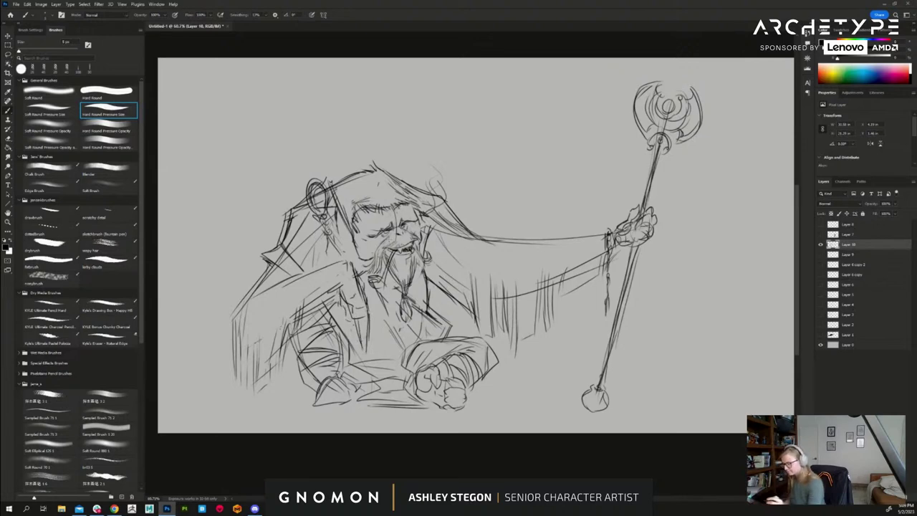
left_click_drag(352, 280, 345, 303)
left_click_drag(352, 274, 346, 304)
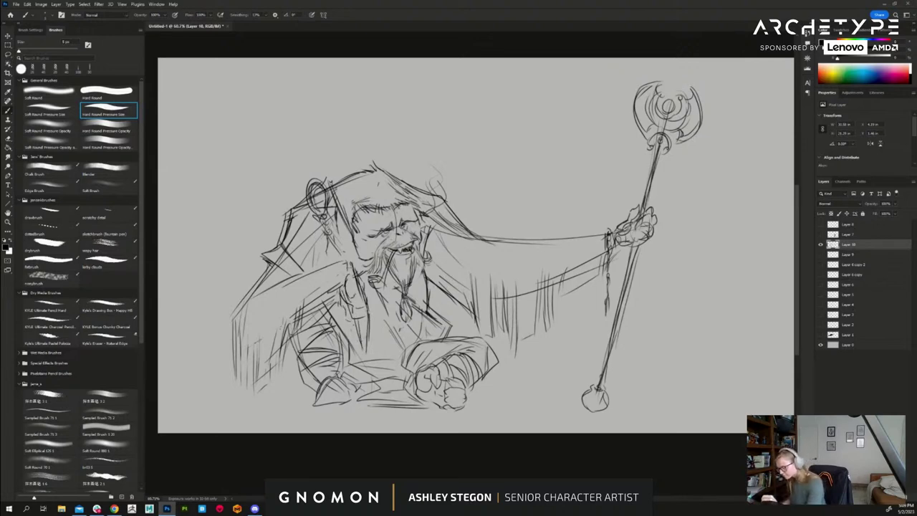
- Sharpen the corner where the near shoulder meets the neck and add dense fold strokes along the sleeve's underside
left_click_drag(342, 254, 330, 267)
left_click_drag(345, 251, 319, 313)
left_click_drag(320, 292, 293, 345)
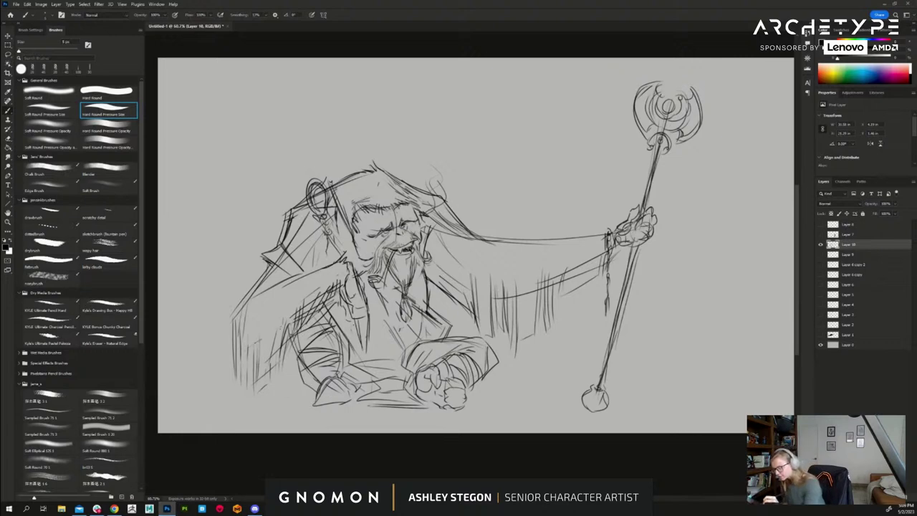
- Try a small pipe rising from the far side of the mouth, then undo its strokes
left_click_drag(388, 256, 385, 267)
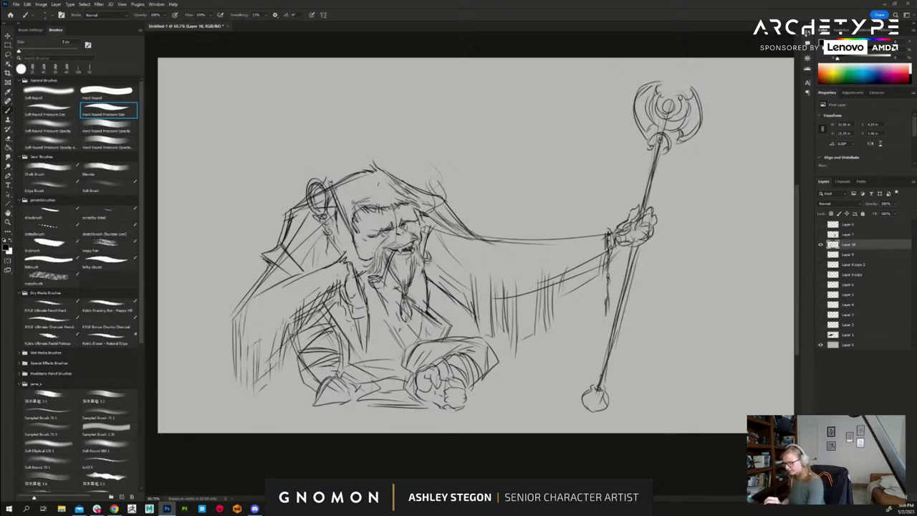
mouse_move(411, 251)
left_mouse_down()
mouse_move(444, 248)
mouse_move(447, 238)
left_mouse_up()
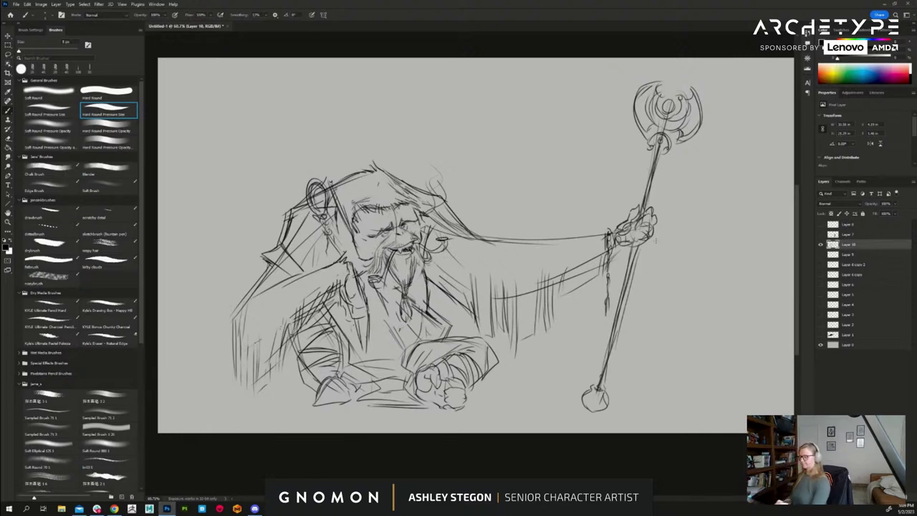
left_click_drag(441, 240, 434, 250)
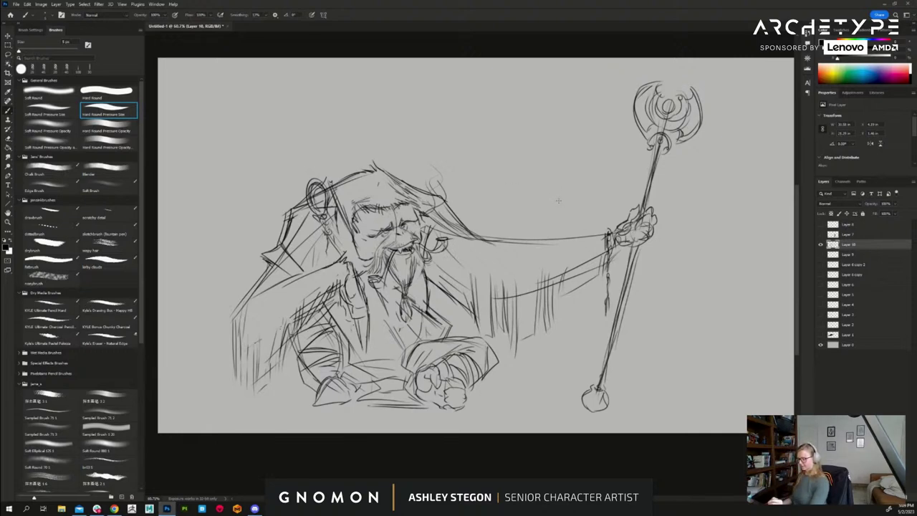
key("ctrl+z")
key("ctrl+z")
key("ctrl+z")
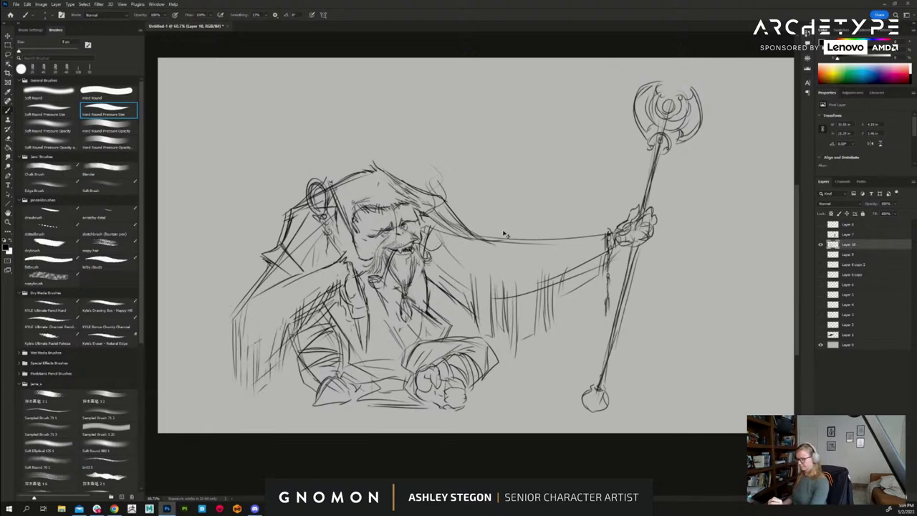
key("ctrl+z")
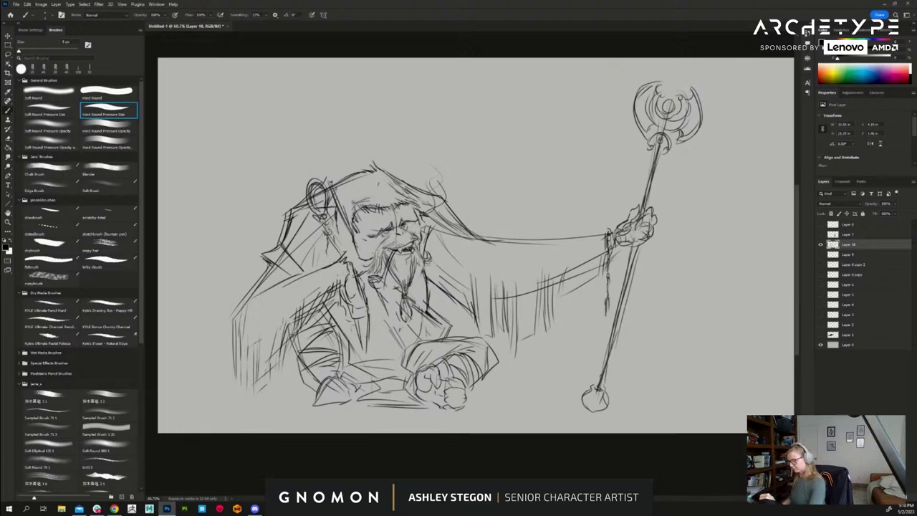
- Draw a curved pipe with a bowl from the far side of the mouth and erase the old pipe over the beard
mouse_move(415, 247)
left_mouse_down()
mouse_move(446, 268)
mouse_move(434, 273)
mouse_move(458, 258)
left_mouse_up()
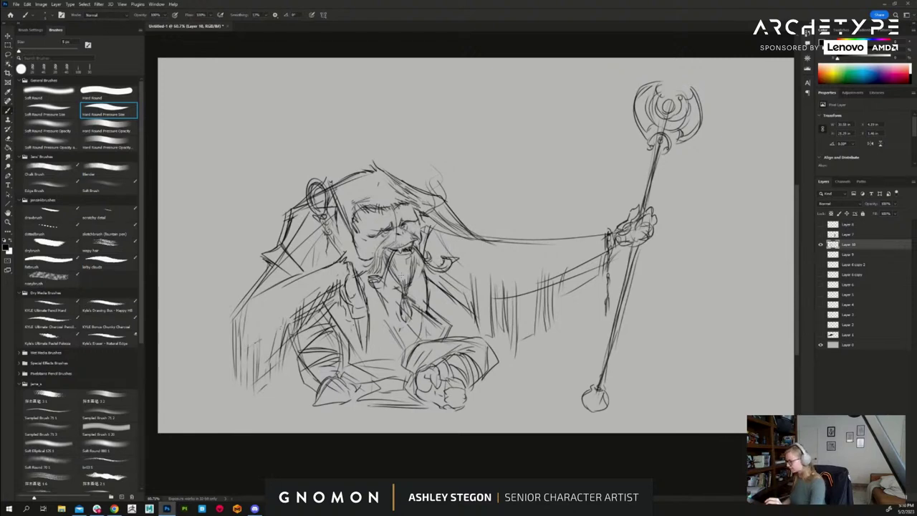
key("e")
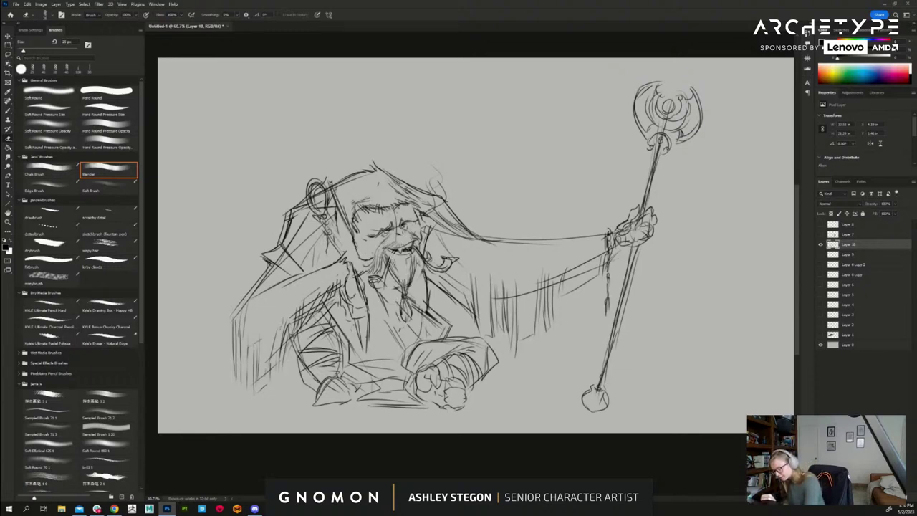
mouse_move(391, 256)
left_mouse_down()
mouse_move(370, 291)
mouse_move(401, 295)
mouse_move(391, 285)
left_mouse_up()
- Redraw the near side of the beard and the robe's collar, undoing stray strokes, and add strokes around the beard's tip
key("b")
mouse_move(354, 235)
left_mouse_down()
mouse_move(395, 286)
mouse_move(386, 316)
mouse_move(401, 344)
left_mouse_up()
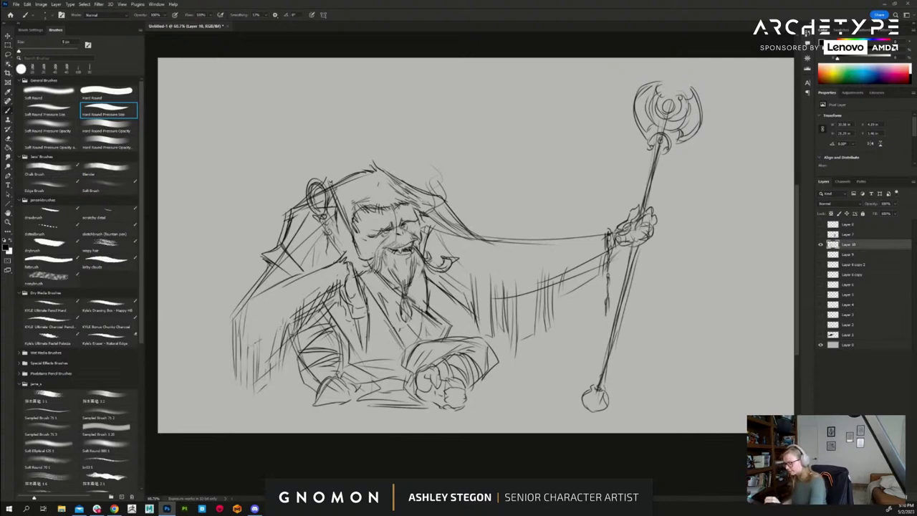
key("ctrl+z")
key("ctrl+z")
left_click_drag(330, 208, 345, 241)
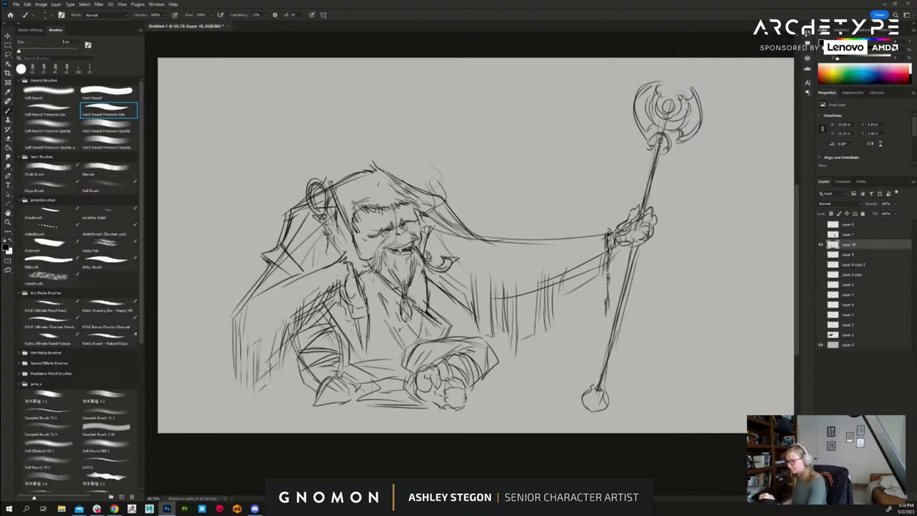
left_click_drag(417, 328, 427, 338)
mouse_move(411, 301)
left_mouse_down()
mouse_move(421, 312)
mouse_move(404, 335)
left_mouse_up()
left_click_drag(387, 253, 394, 274)
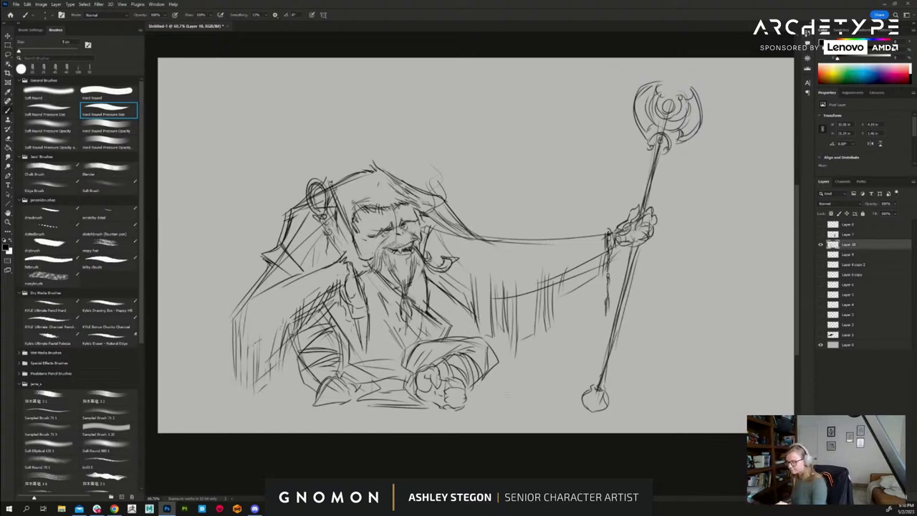
- Erase the curved pipe and its bowl from the far side of the mouth
left_click_drag(447, 260, 462, 254)
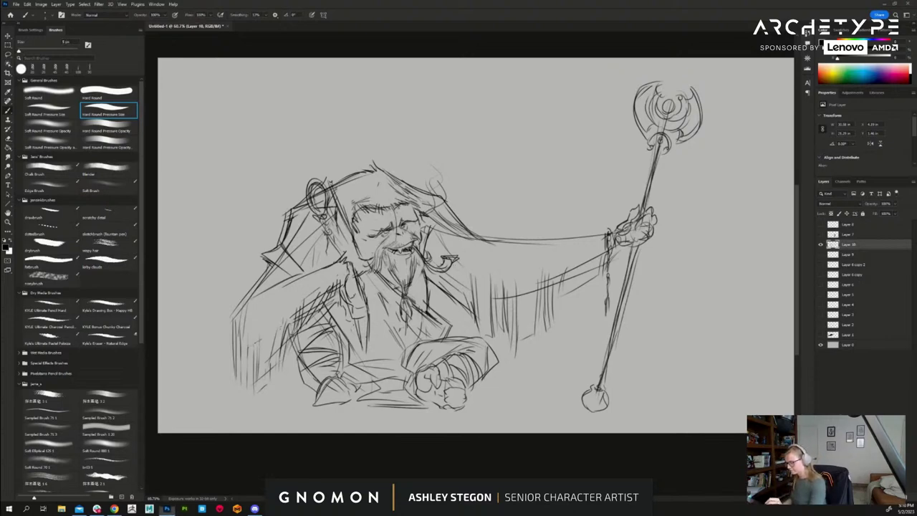
key("e")
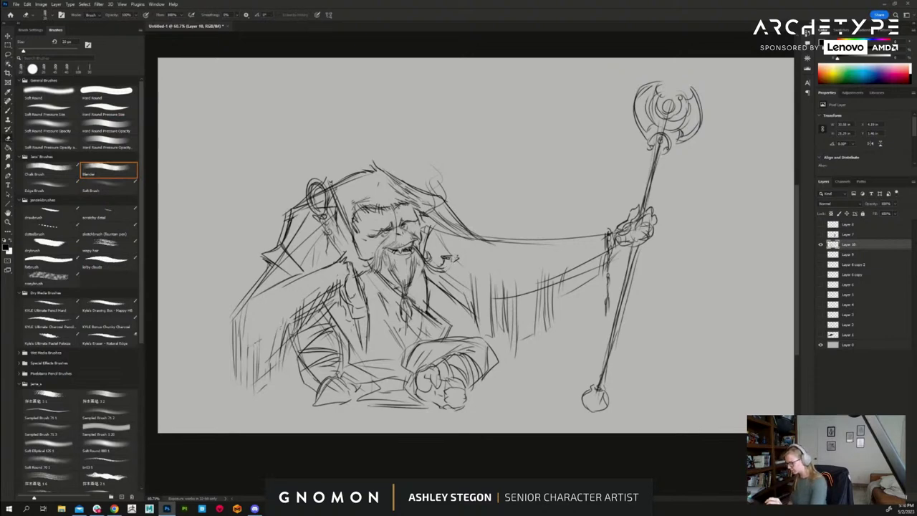
mouse_move(451, 258)
left_mouse_down()
mouse_move(429, 268)
mouse_move(425, 260)
left_mouse_up()
key("]")
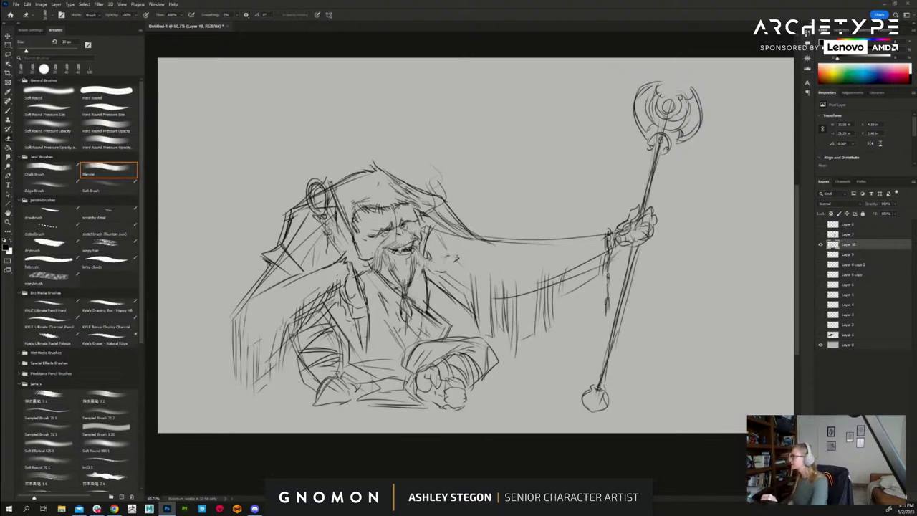
- Draw a straight pipe with a small bowl slanting down from the mouth, with wavy smoke wisps rising above it
key("b")
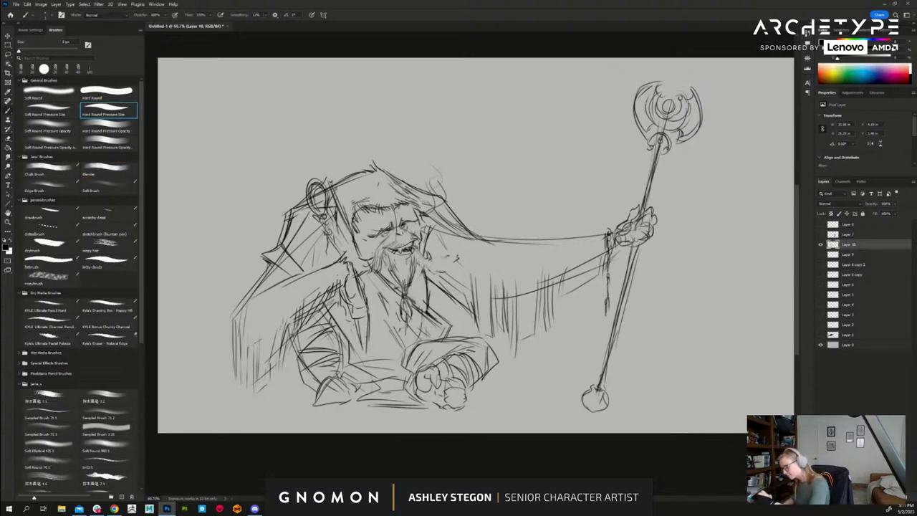
left_click_drag(414, 248, 453, 263)
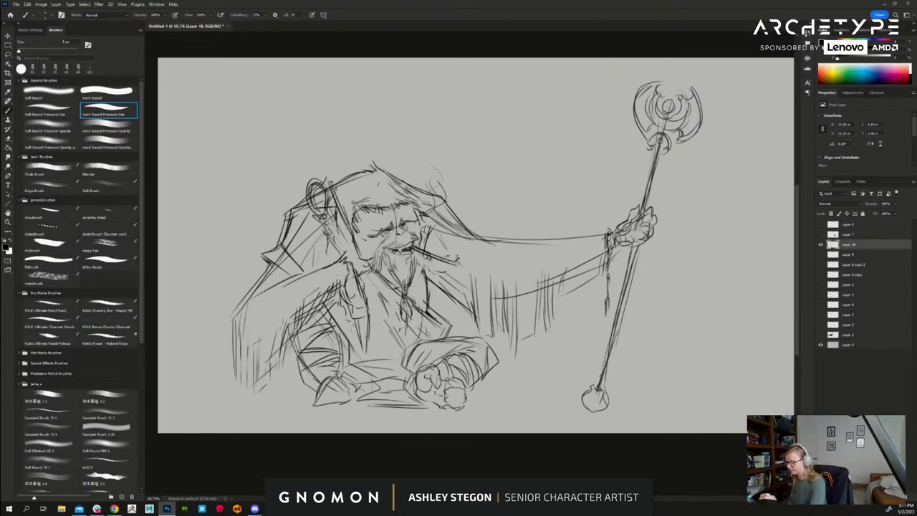
left_click_drag(448, 259, 459, 262)
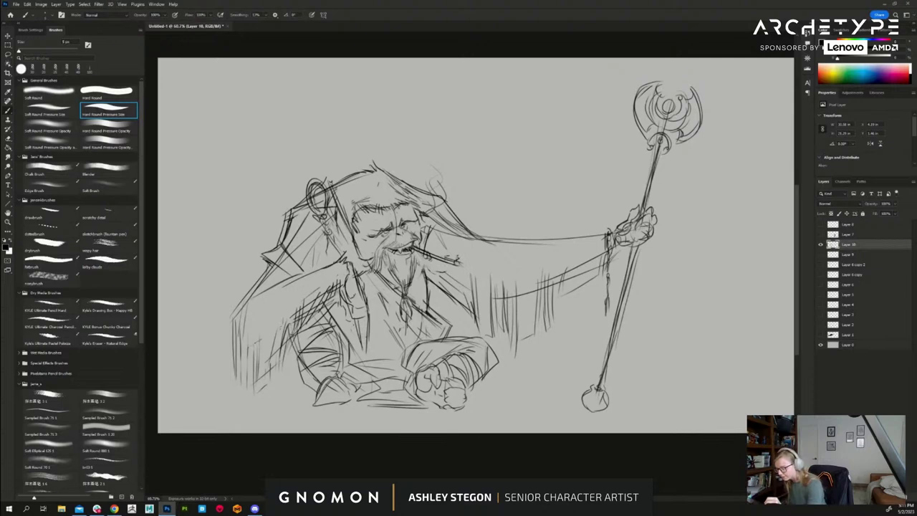
left_click_drag(445, 257, 458, 266)
left_click_drag(459, 261, 464, 267)
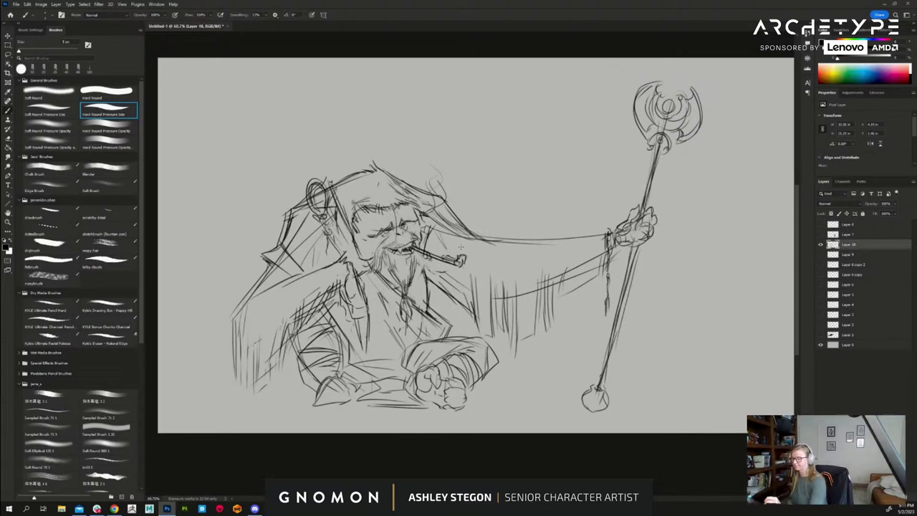
left_click_drag(463, 231, 459, 136)
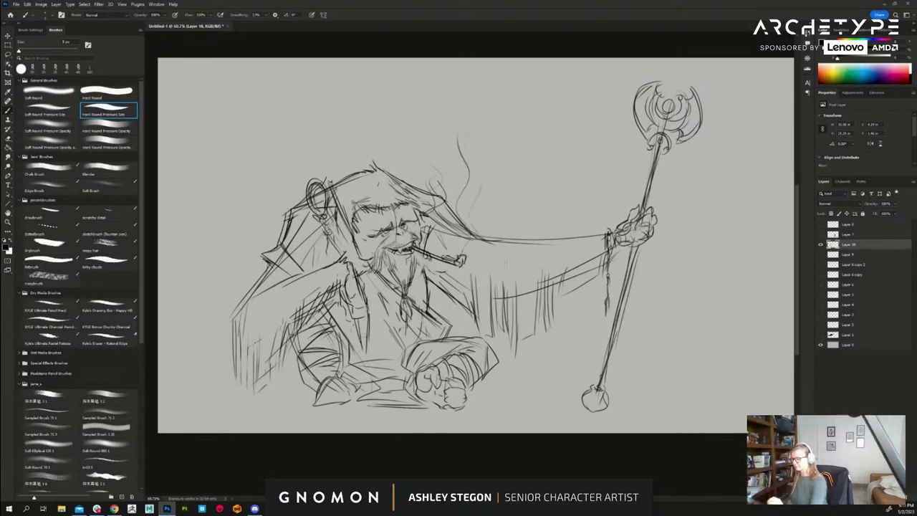
- Erase the old smoke curls beside the hood and redraw the hood's far edge down toward the shoulder
key("e")
mouse_move(433, 172)
left_mouse_down()
mouse_move(429, 218)
mouse_move(460, 235)
left_mouse_up()
mouse_move(401, 177)
left_mouse_down()
mouse_move(454, 210)
mouse_move(425, 200)
mouse_move(456, 221)
left_mouse_up()
key("b")
left_click_drag(419, 193, 451, 211)
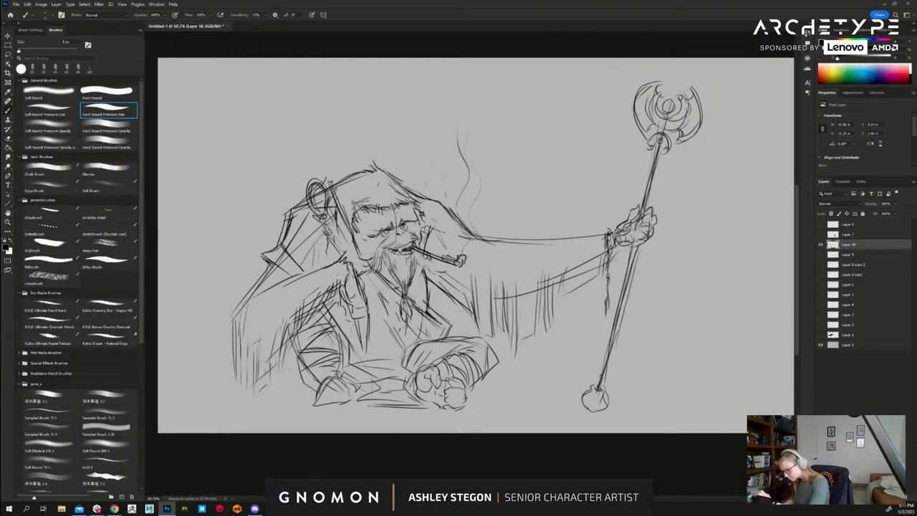
left_click_drag(391, 176, 427, 199)
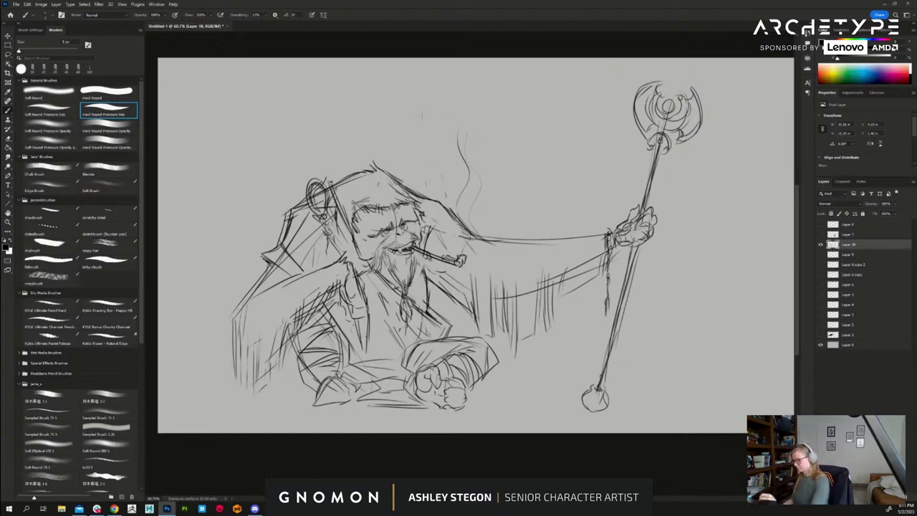
- Lasso the staff's upper part with its ornate head and the lower shaft with its end knob, leaving out the hand
left_click_drag(685, 301, 593, 339)
scroll(593, 340, "up", 3)
scroll(609, 344, "down", 1)
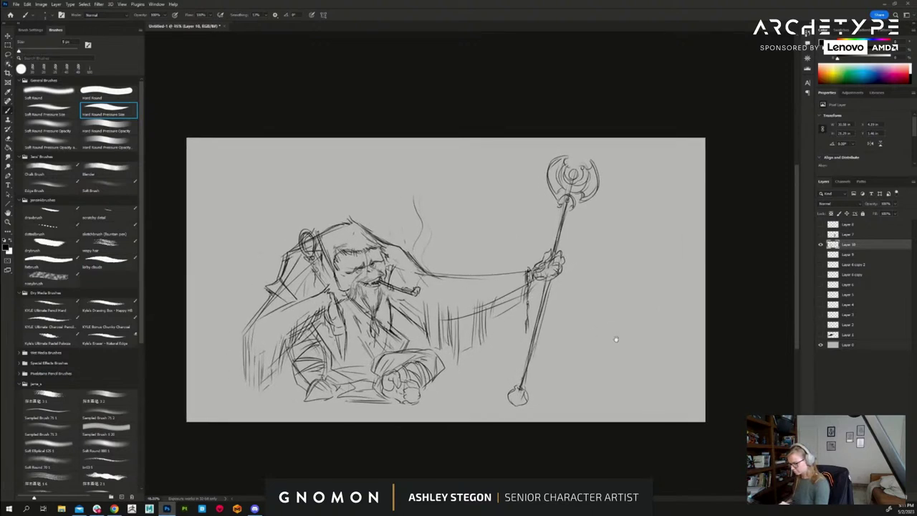
key("l")
mouse_move(599, 234)
left_mouse_down()
mouse_move(559, 142)
mouse_move(554, 251)
mouse_move(604, 244)
mouse_move(601, 235)
left_mouse_up()
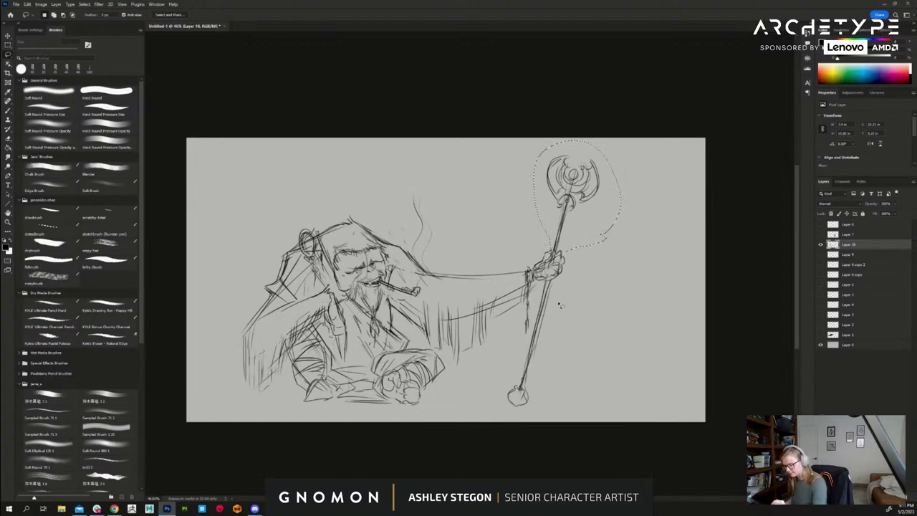
mouse_move(570, 315)
left_mouse_down()
mouse_move(565, 288)
mouse_move(534, 301)
mouse_move(539, 423)
mouse_move(572, 316)
left_mouse_up()
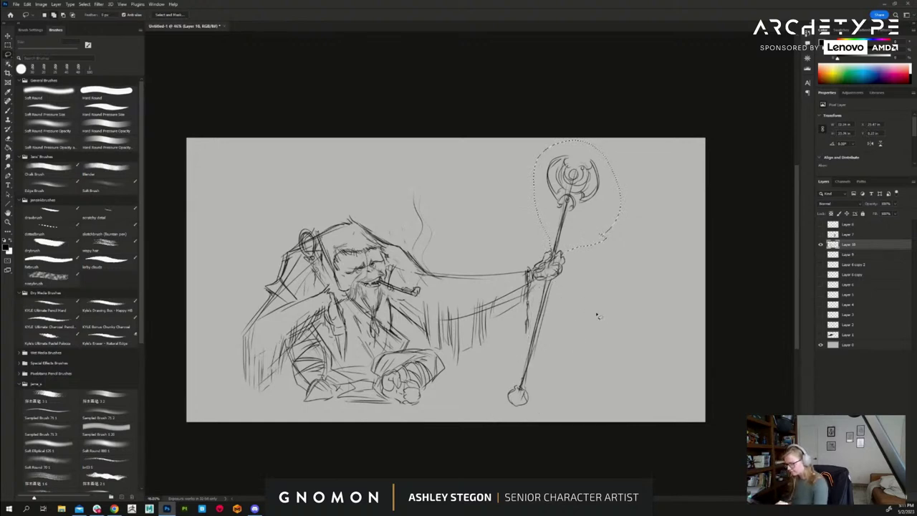
- Tilt the selected staff parts outward around the hand, lengthen and widen them to nearly fill the canvas height, and deselect
key("ctrl+t")
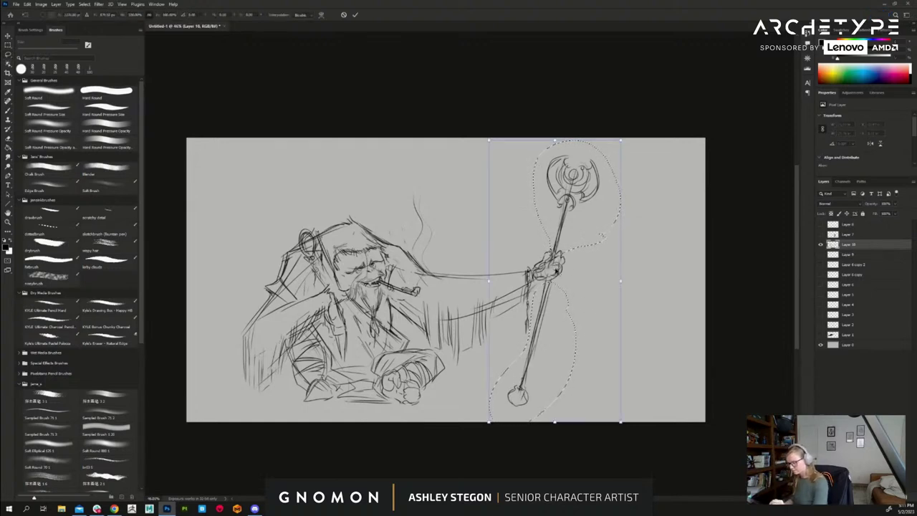
left_click_drag(637, 134, 678, 179)
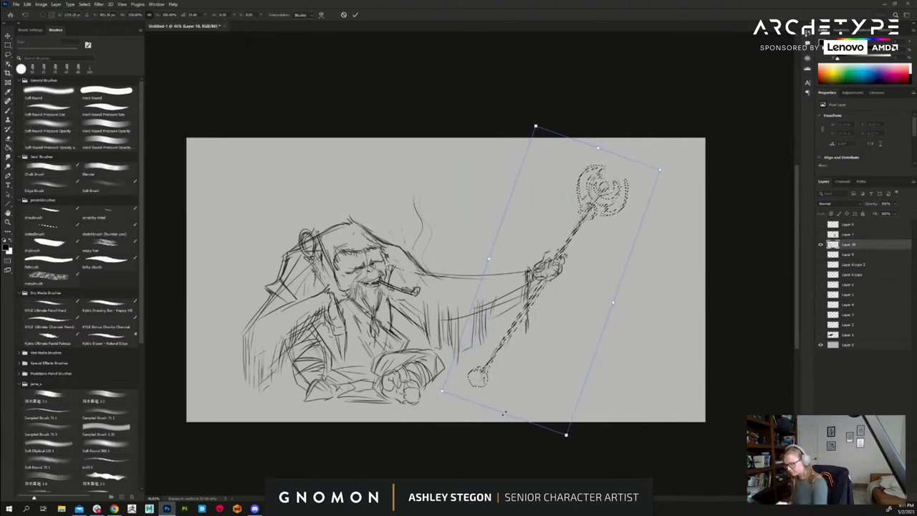
left_click_drag(504, 413, 498, 424)
left_click_drag(498, 427, 487, 439)
left_click_drag(602, 136, 622, 125)
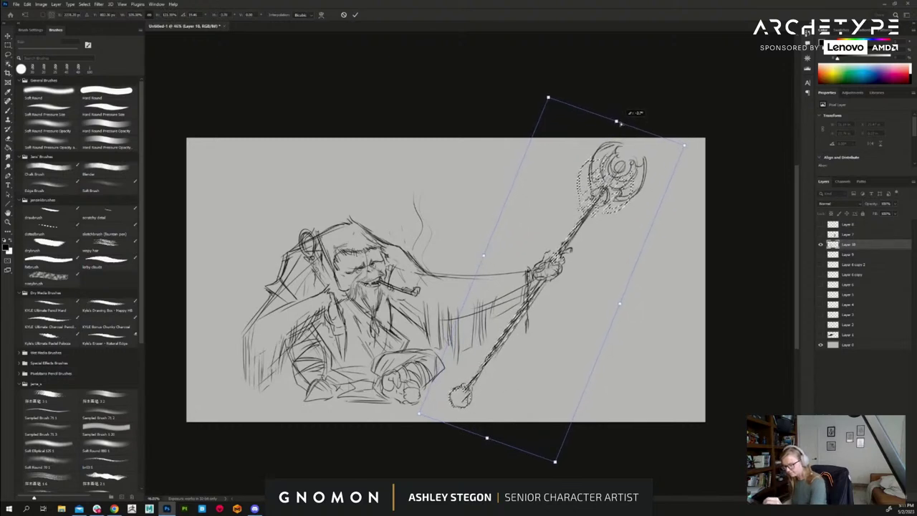
left_click_drag(691, 148, 697, 149)
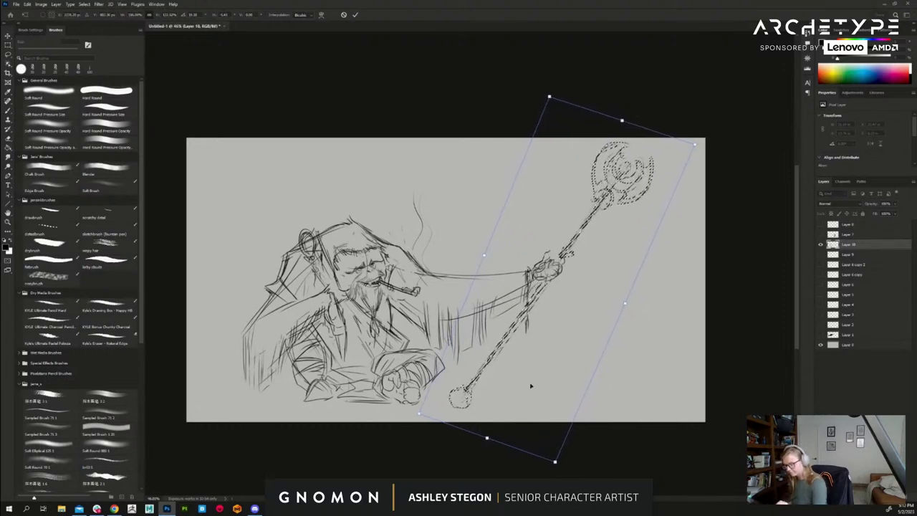
left_click_drag(488, 440, 480, 443)
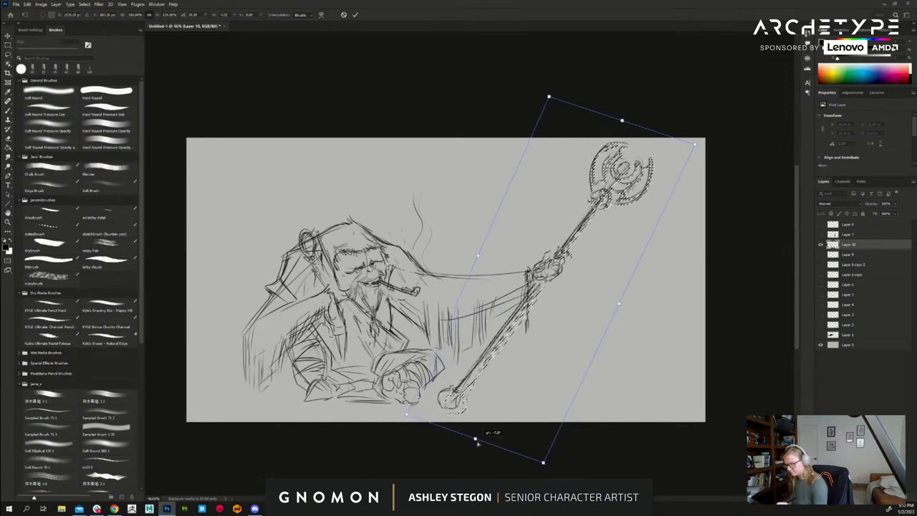
key("Return")
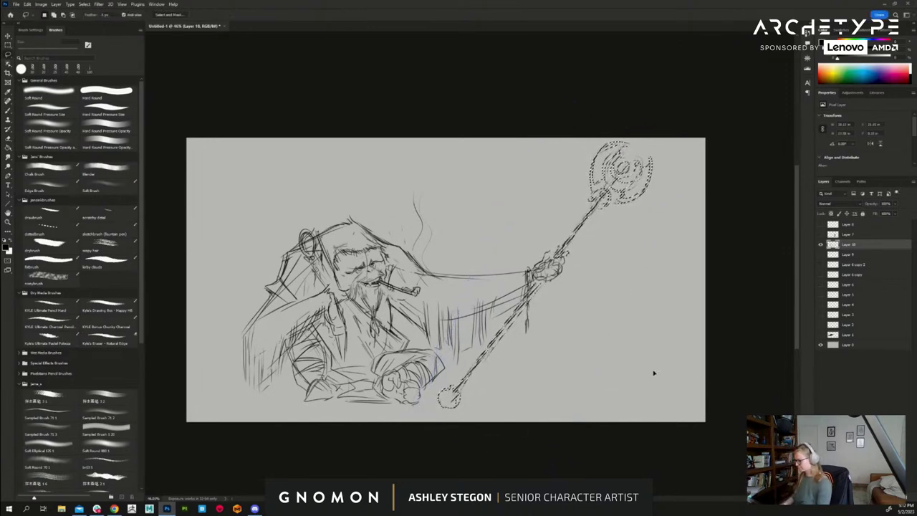
key("ctrl+d")
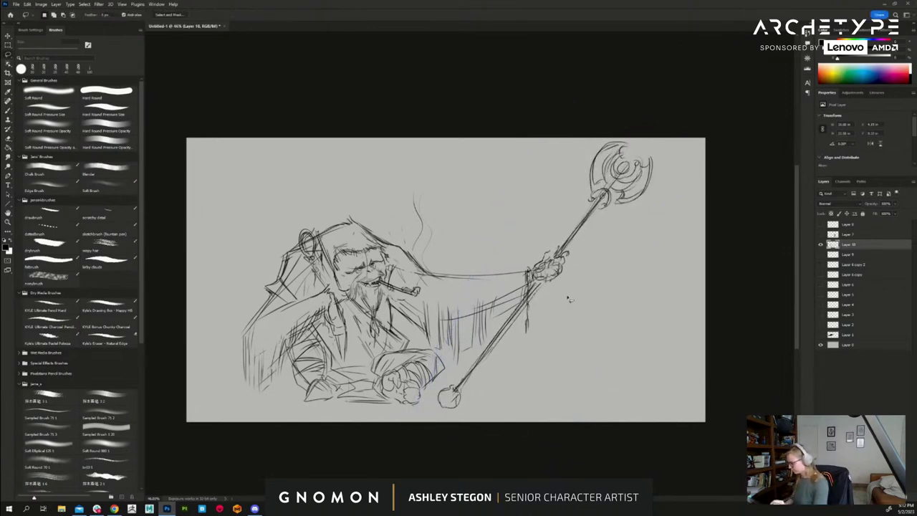
- Redraw the raised hand gripping the tilted staff, tidy the cuff lines and add a fold to the hanging sleeve
key("b")
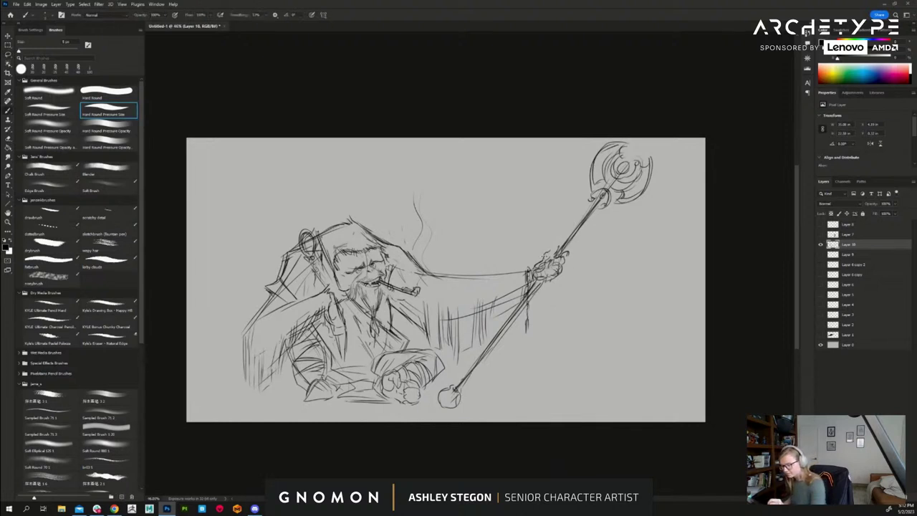
mouse_move(524, 275)
left_mouse_down()
mouse_move(572, 247)
mouse_move(554, 277)
mouse_move(548, 268)
mouse_move(563, 264)
mouse_move(562, 273)
mouse_move(532, 290)
left_mouse_up()
key("e")
key("bracketright")
key("b")
mouse_move(547, 256)
left_mouse_down()
mouse_move(532, 279)
mouse_move(469, 276)
left_mouse_up()
left_click_drag(467, 323, 463, 347)
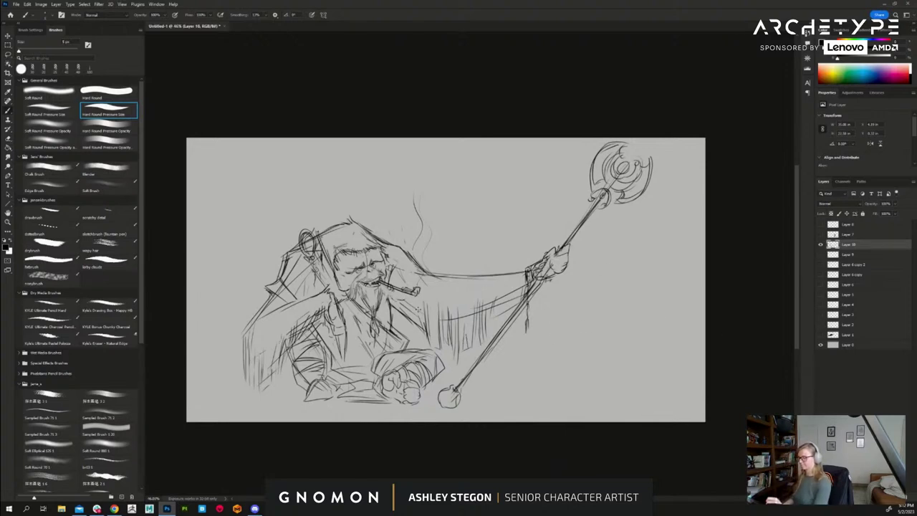
- Rework the robe's edge below the pipe and add strokes to the near sleeve opening, the resting hand and the waist
key("e")
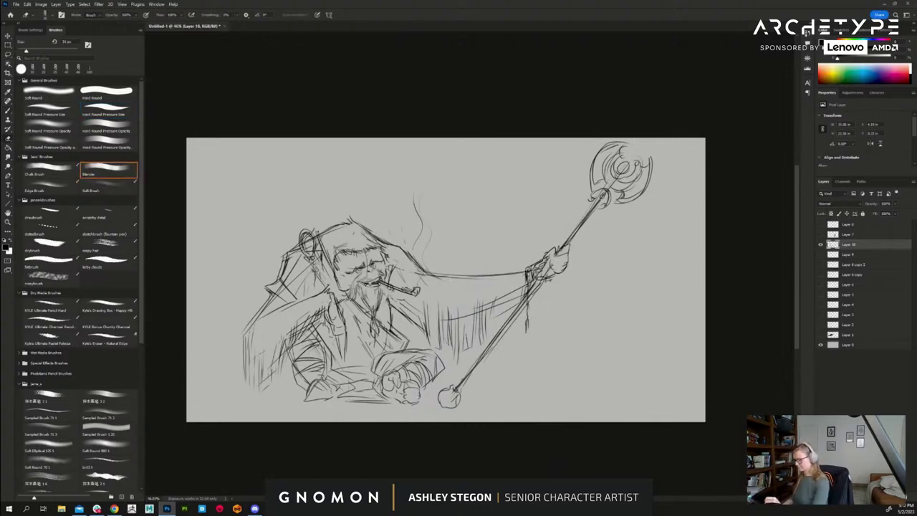
key("b")
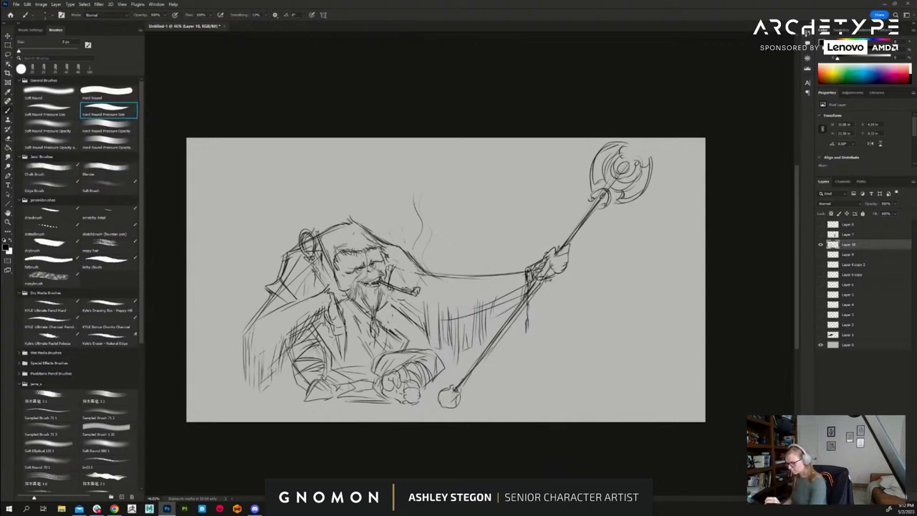
mouse_move(393, 291)
left_mouse_down()
mouse_move(388, 323)
mouse_move(397, 337)
left_mouse_up()
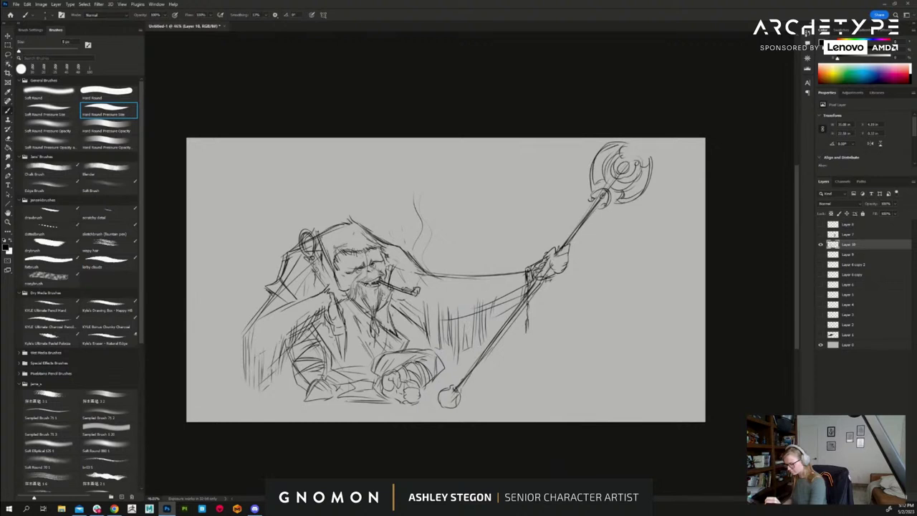
left_click_drag(289, 348, 310, 392)
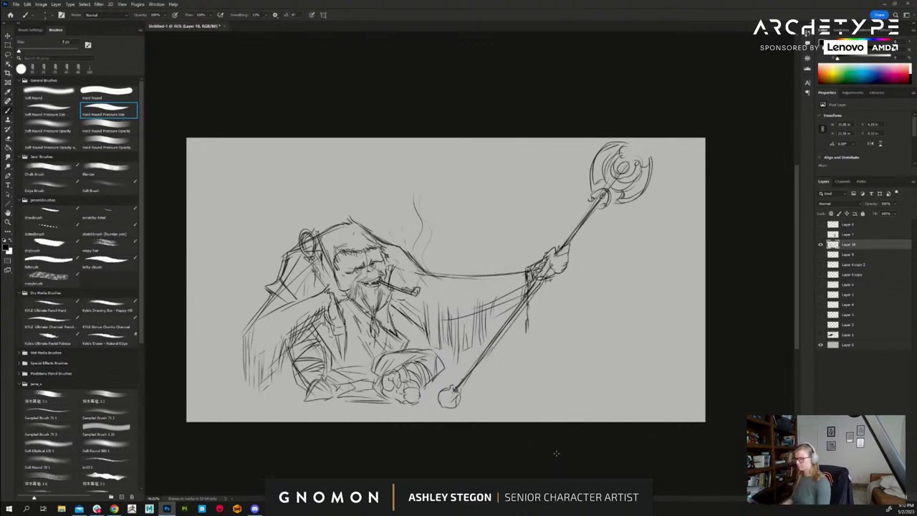
mouse_move(407, 377)
left_mouse_down()
mouse_move(420, 403)
mouse_move(424, 380)
mouse_move(385, 383)
left_mouse_up()
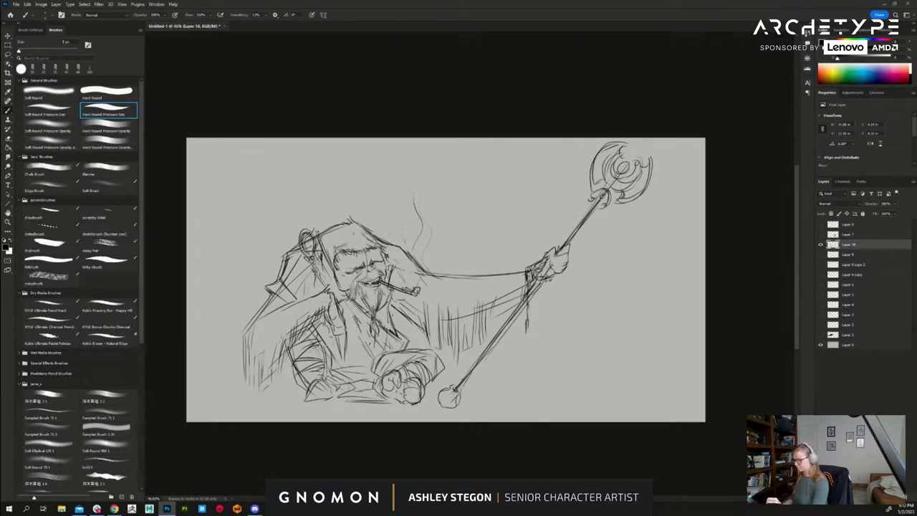
left_click_drag(325, 345, 330, 375)
left_click_drag(325, 346, 333, 370)
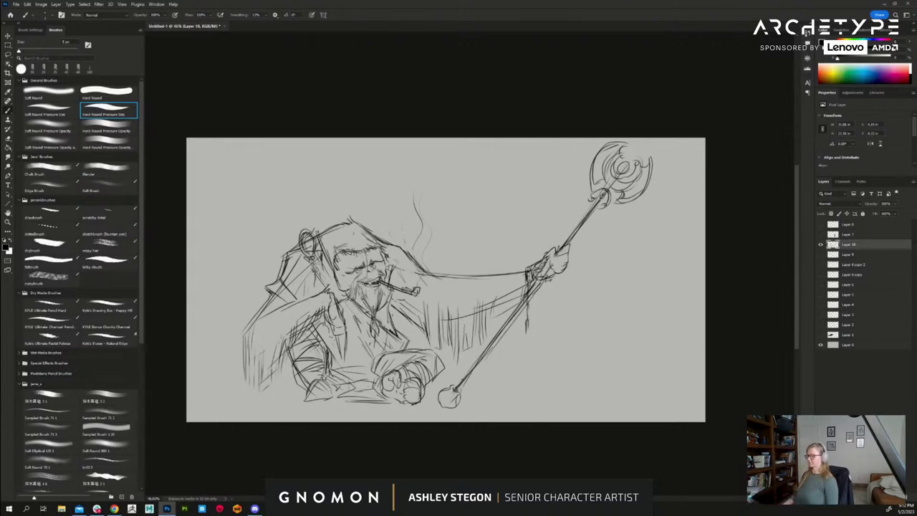
- Extend the near sleeve's folds down to a flared hem spreading on the ground and reinforce its outer edge
left_click_drag(309, 318, 271, 402)
mouse_move(465, 341)
left_mouse_down()
mouse_move(460, 373)
mouse_move(451, 366)
left_mouse_up()
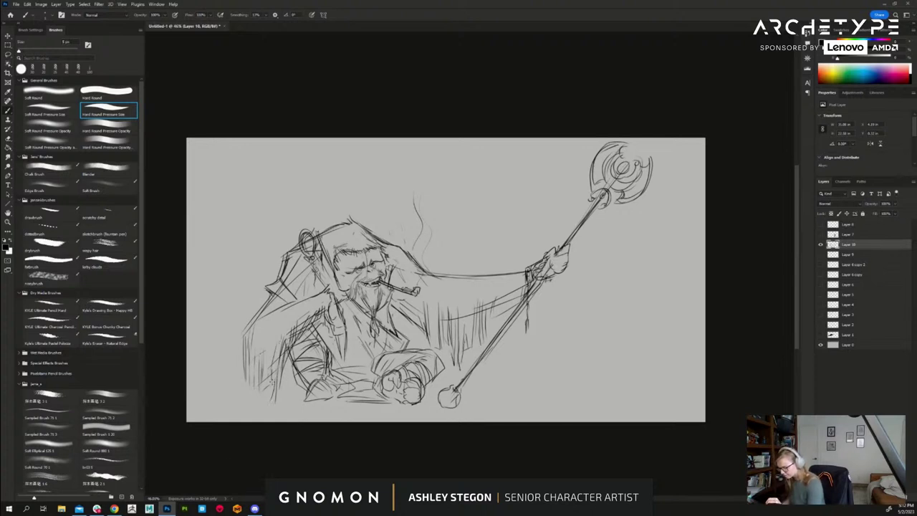
left_click_drag(276, 380, 265, 405)
left_click_drag(239, 334, 235, 399)
mouse_move(238, 384)
left_mouse_down()
mouse_move(217, 406)
mouse_move(232, 406)
left_mouse_up()
mouse_move(236, 402)
left_mouse_down()
mouse_move(227, 409)
mouse_move(256, 397)
mouse_move(279, 404)
mouse_move(237, 409)
left_mouse_up()
mouse_move(248, 366)
left_mouse_down()
mouse_move(233, 396)
mouse_move(205, 404)
mouse_move(222, 403)
left_mouse_up()
left_click_drag(281, 395, 302, 405)
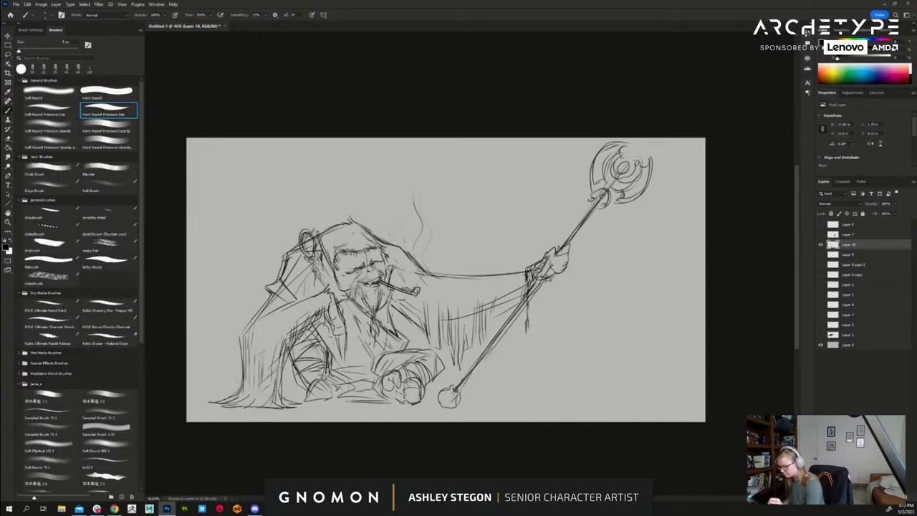
left_click_drag(240, 342, 232, 391)
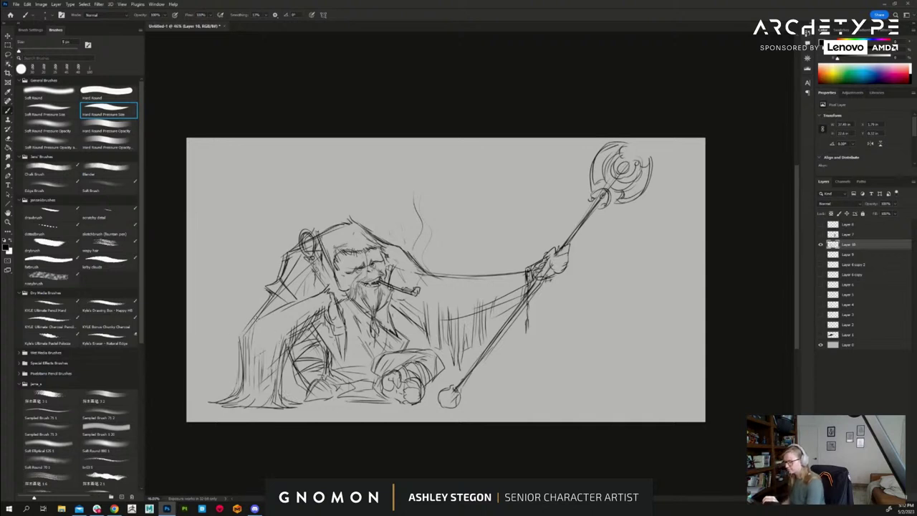
left_click_drag(267, 311, 235, 333)
- Lengthen the far sleeve's hanging folds toward the staff's base and add fold strokes along the robe's far side
left_click_drag(430, 326, 411, 344)
mouse_move(442, 343)
left_mouse_down()
mouse_move(449, 384)
mouse_move(460, 382)
left_mouse_up()
left_click_drag(471, 348, 469, 367)
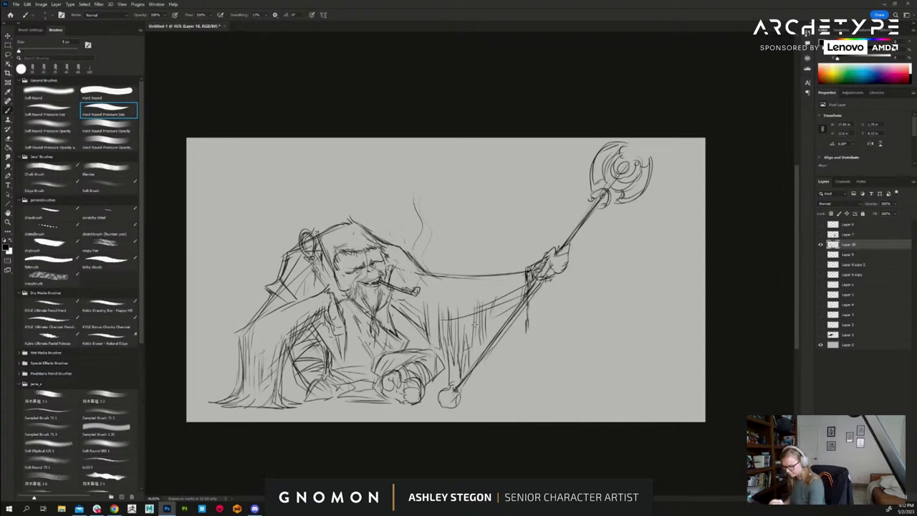
mouse_move(481, 311)
left_mouse_down()
mouse_move(476, 354)
mouse_move(491, 335)
left_mouse_up()
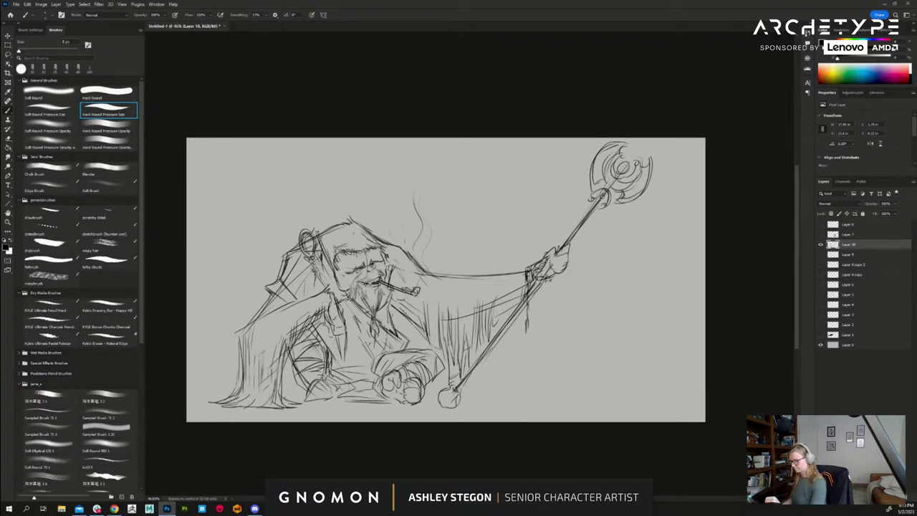
left_click_drag(400, 302, 411, 331)
left_click_drag(405, 310, 416, 334)
left_click_drag(413, 322, 429, 349)
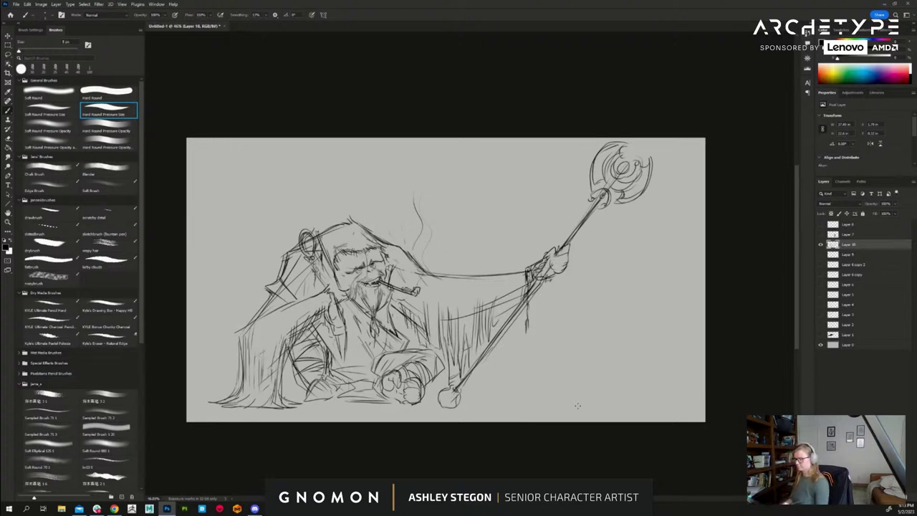
left_click_drag(440, 315, 438, 361)
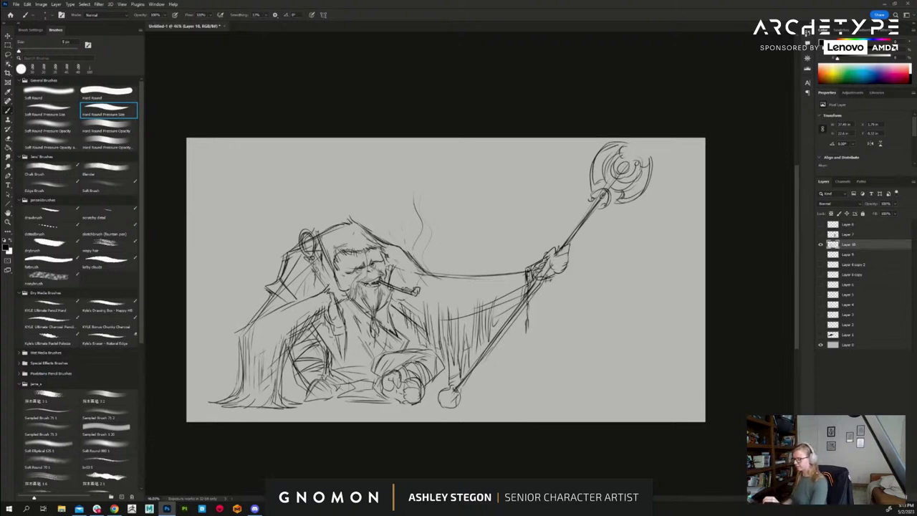
- Erase the near sleeve's outer shoulder edge and redraw it from the hood down to the elbow and hanging cloth
left_click_drag(271, 294, 248, 325)
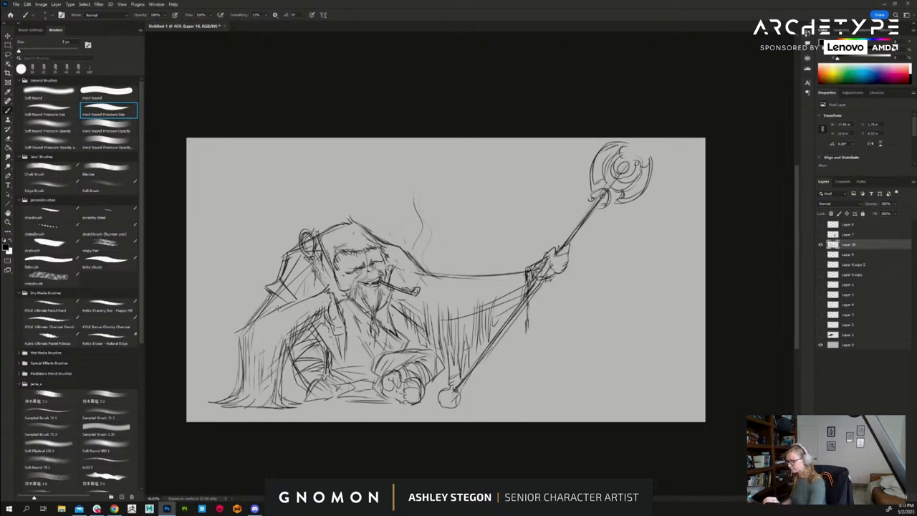
left_click_drag(327, 294, 266, 311)
key("e")
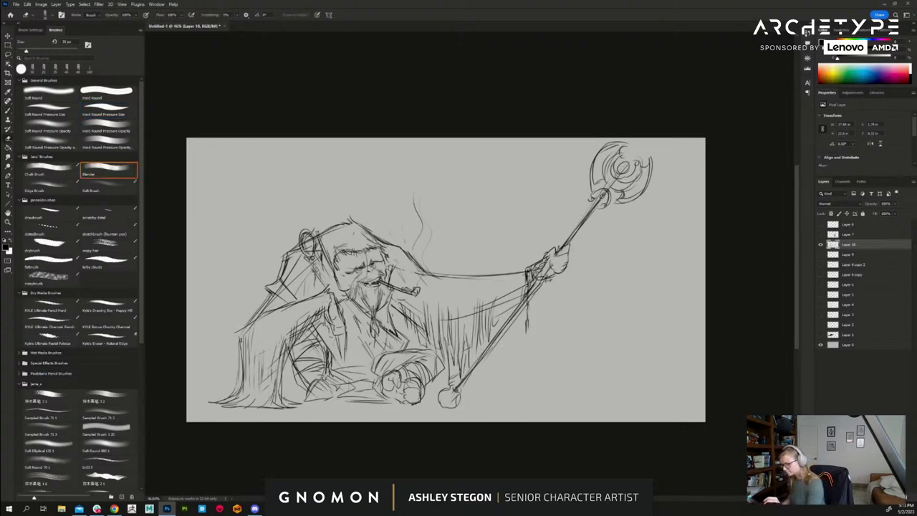
mouse_move(242, 348)
left_mouse_down()
mouse_move(239, 331)
mouse_move(244, 349)
left_mouse_up()
key("b")
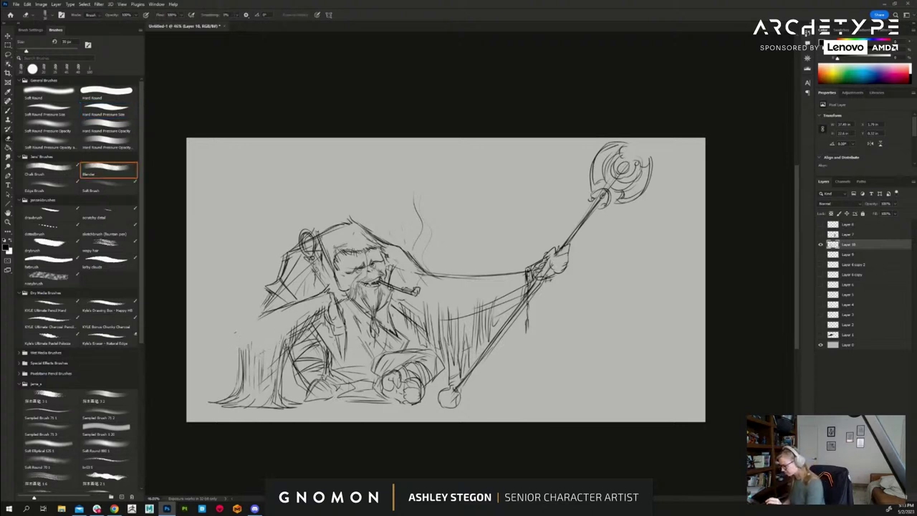
mouse_move(269, 296)
left_mouse_down()
mouse_move(236, 339)
mouse_move(235, 374)
left_mouse_up()
mouse_move(254, 317)
left_mouse_down()
mouse_move(236, 367)
mouse_move(248, 329)
left_mouse_up()
left_click_drag(270, 289, 252, 309)
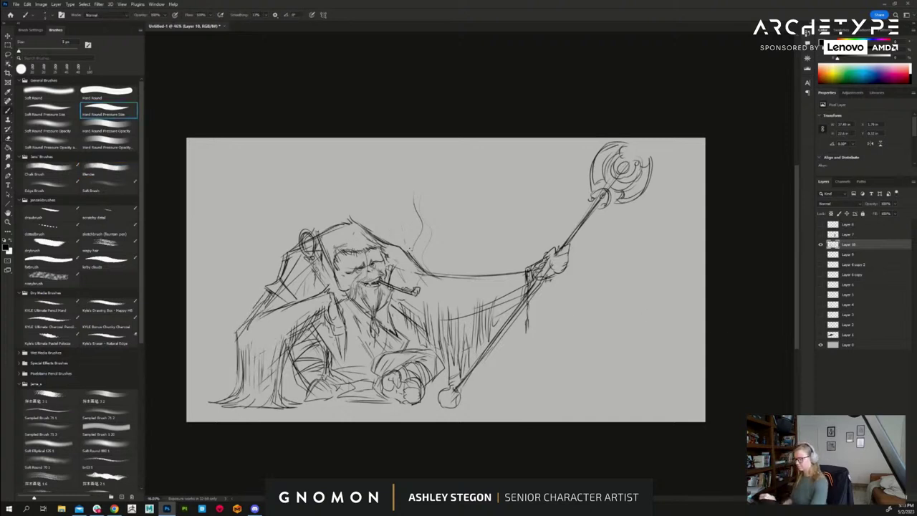
- Lasso the staff with its gripping hand and far sleeve, and move them farther out from the body
left_click_drag(634, 360, 618, 363)
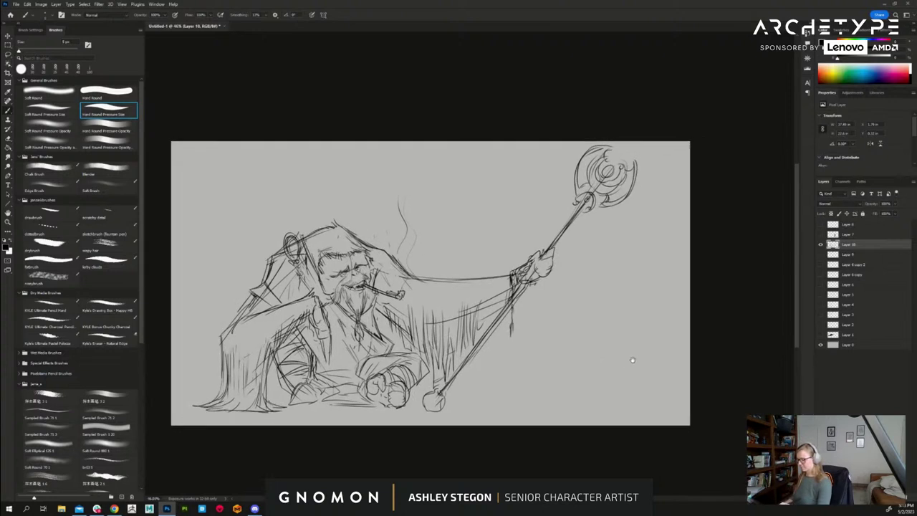
key("l")
mouse_move(437, 420)
left_mouse_down()
mouse_move(660, 262)
mouse_move(676, 157)
mouse_move(530, 177)
mouse_move(421, 233)
mouse_move(387, 233)
mouse_move(411, 277)
mouse_move(397, 337)
mouse_move(423, 356)
mouse_move(418, 407)
mouse_move(430, 384)
left_mouse_up()
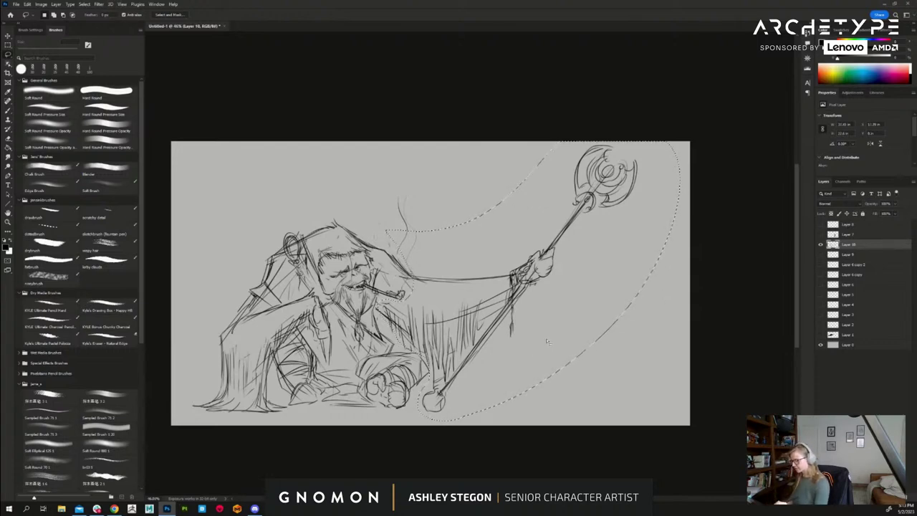
key("ctrl+t")
mouse_move(550, 342)
left_mouse_down()
mouse_move(573, 344)
mouse_move(578, 335)
left_mouse_up()
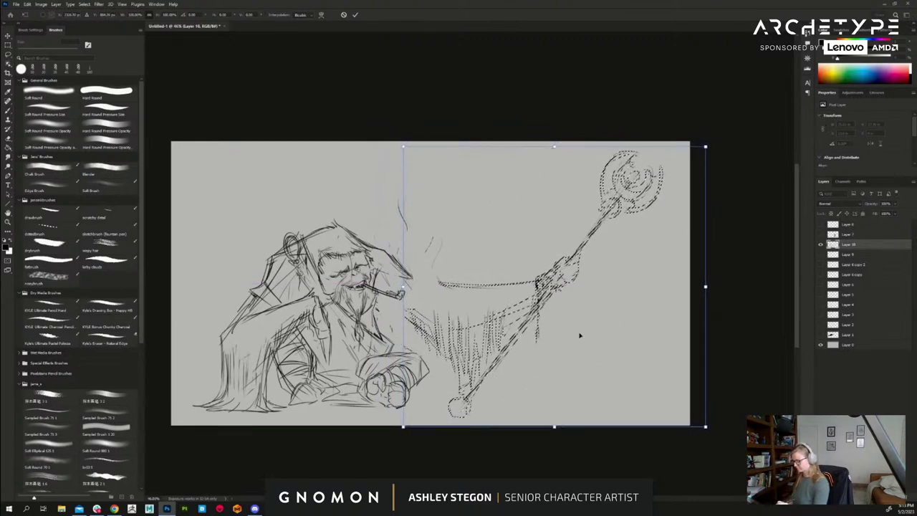
key("Return")
key("ctrl+d")
- Bridge the gaps left between the body and the moved sleeve with strokes along its upper and lower edges
key("b")
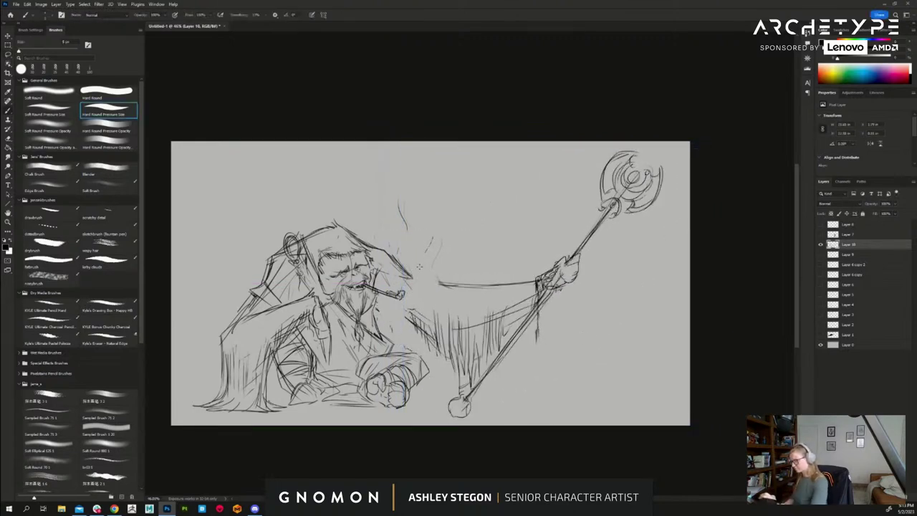
left_click_drag(399, 274, 457, 287)
left_click_drag(404, 277, 458, 288)
left_click_drag(377, 299, 415, 318)
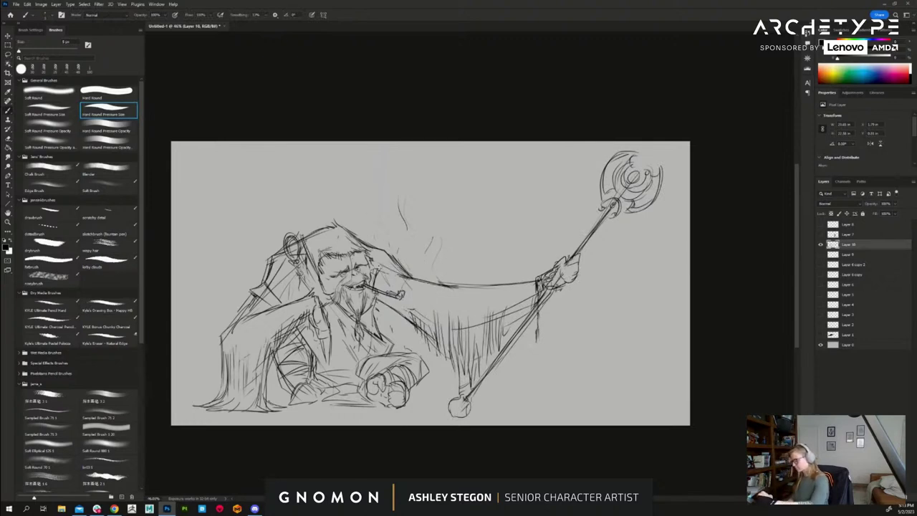
- Erase the far sleeve's inner upper edge and stray smoke lines, and redraw the edge sagging lower between shoulder and wrist
key("e")
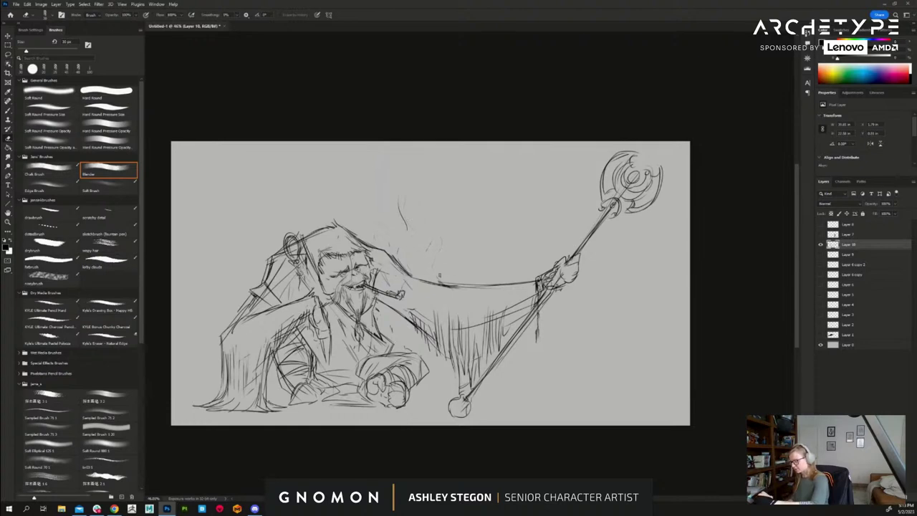
left_click_drag(440, 277, 467, 284)
left_click_drag(405, 276, 469, 285)
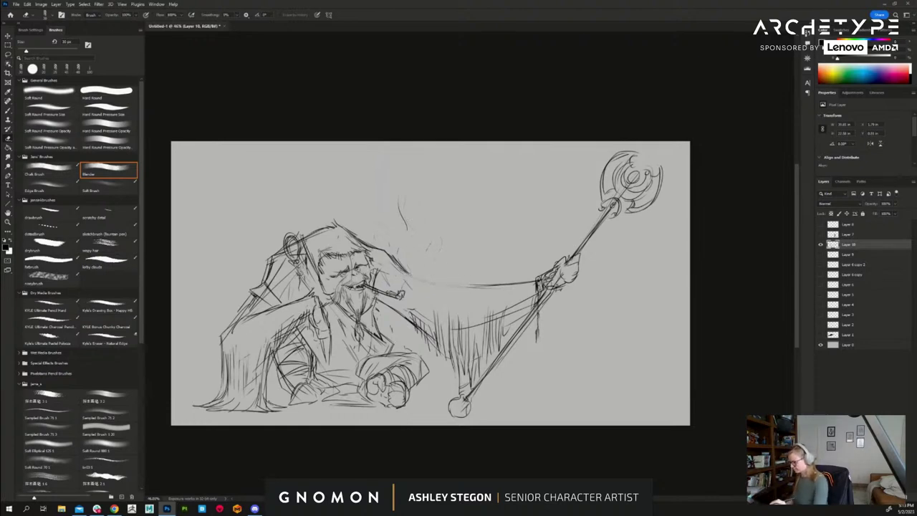
key("b")
left_click_drag(536, 281, 452, 291)
left_click_drag(525, 285, 453, 298)
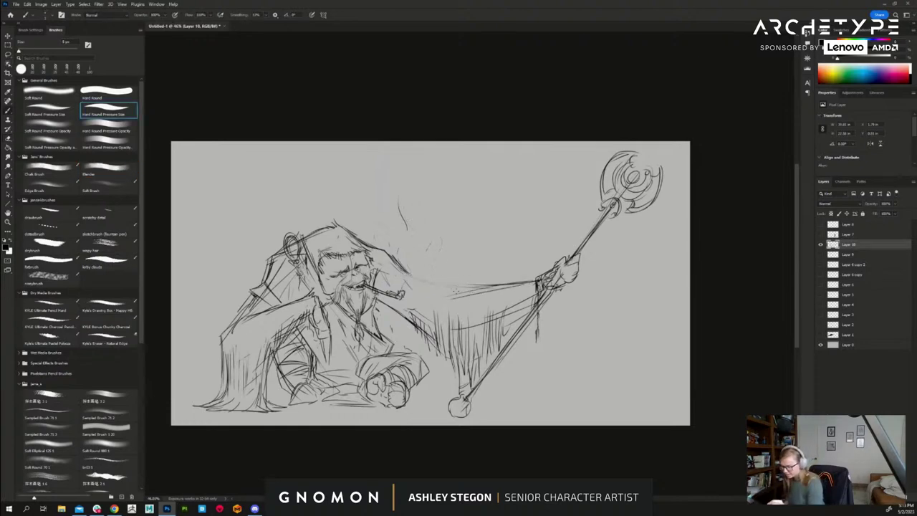
left_click_drag(402, 274, 453, 294)
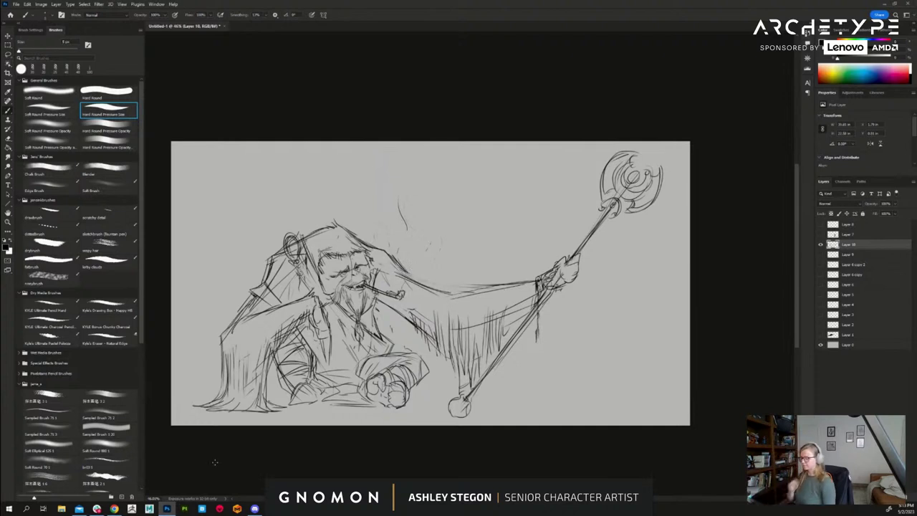
- Erase the dense fold strokes inside the far sleeve with an enlarged eraser
key("e")
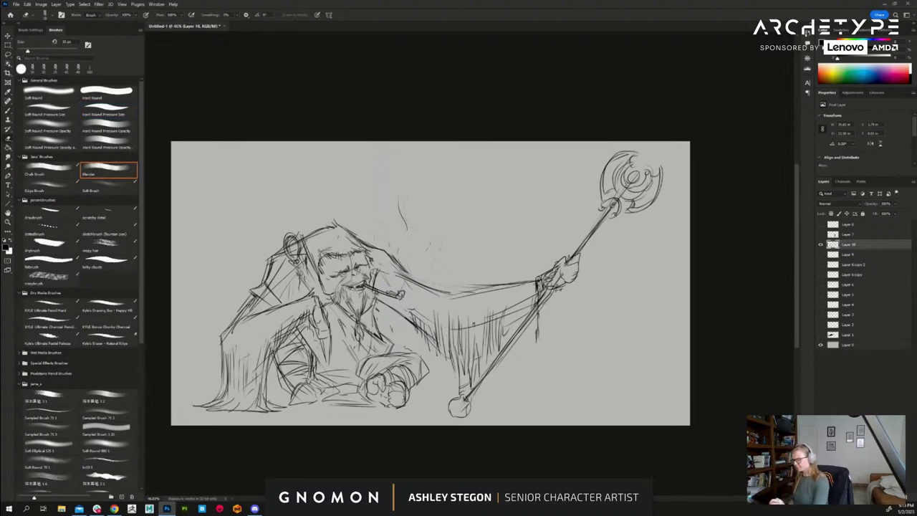
mouse_move(473, 330)
left_mouse_down()
mouse_move(470, 317)
mouse_move(419, 321)
mouse_move(497, 328)
left_mouse_up()
key("bracketright")
key("bracketright")
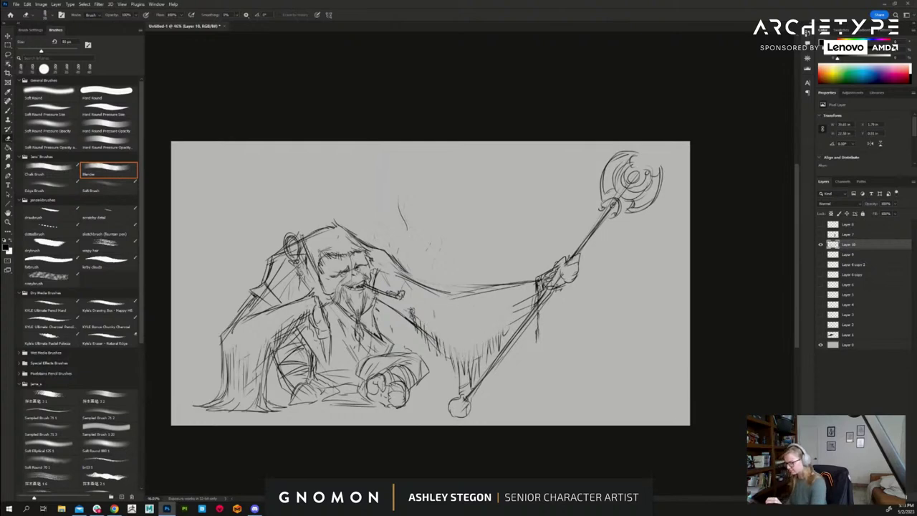
mouse_move(412, 314)
left_mouse_down()
mouse_move(400, 314)
mouse_move(405, 337)
left_mouse_up()
- Sketch new robe folds below the pipe and add a wisp to the rising smoke
key("b")
mouse_move(403, 310)
left_mouse_down()
mouse_move(413, 345)
mouse_move(423, 346)
left_mouse_up()
left_click_drag(412, 312, 419, 342)
left_click_drag(421, 323, 428, 357)
mouse_move(391, 208)
left_mouse_down()
mouse_move(404, 270)
mouse_move(406, 207)
left_mouse_up()
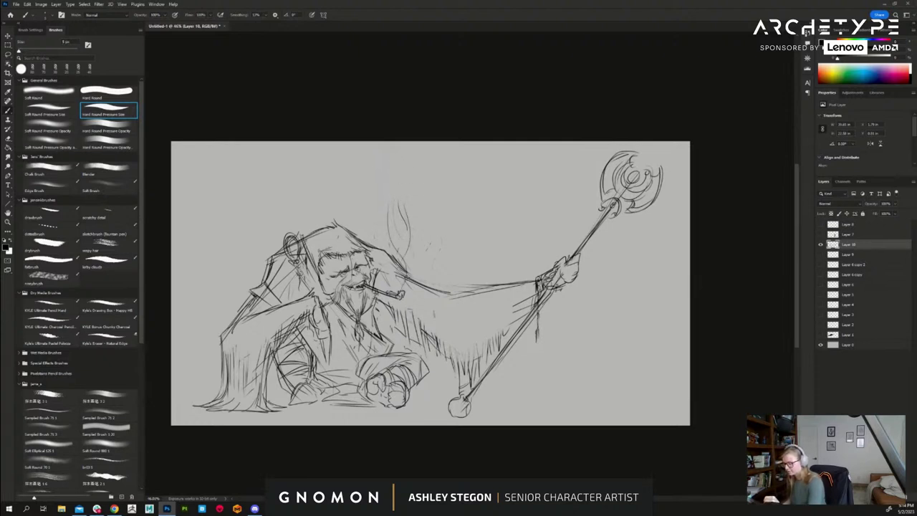
- Clear the far sleeve's old hem and redraw its folds hanging from the arm and converging toward the staff's base
mouse_move(442, 327)
left_mouse_down()
mouse_move(448, 371)
mouse_move(491, 354)
mouse_move(418, 321)
mouse_move(458, 393)
left_mouse_up()
key("e")
key("b")
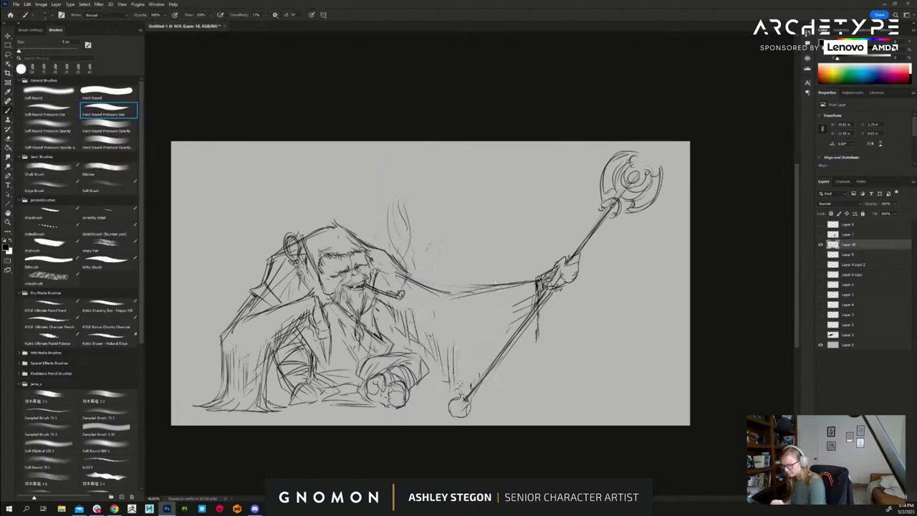
left_click_drag(462, 347, 462, 384)
left_click_drag(525, 313, 491, 350)
left_click_drag(493, 320, 477, 368)
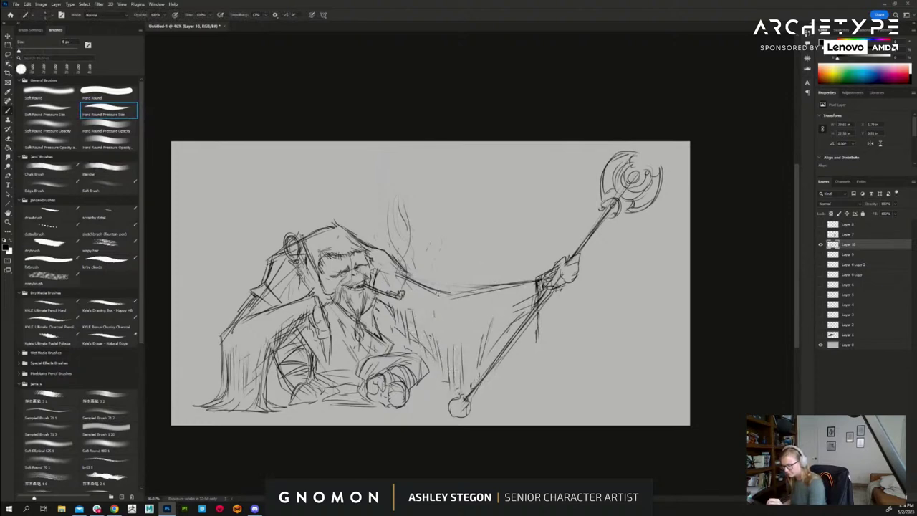
mouse_move(438, 293)
left_mouse_down()
mouse_move(527, 283)
mouse_move(437, 308)
mouse_move(471, 387)
mouse_move(487, 380)
left_mouse_up()
mouse_move(528, 308)
left_mouse_down()
mouse_move(511, 334)
mouse_move(508, 325)
left_mouse_up()
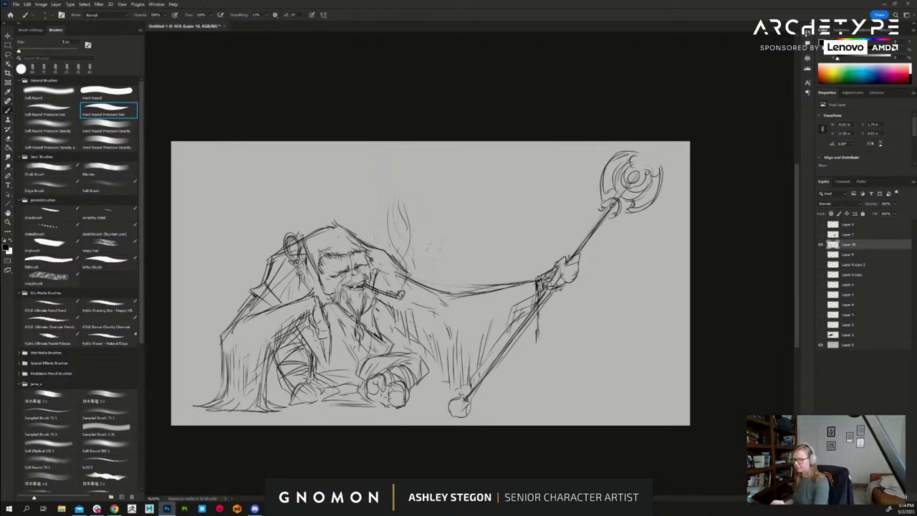
- Redraw the hand gripping the staff with defined fingers and add fold strokes to the far sleeve
mouse_move(557, 290)
left_mouse_down()
mouse_move(583, 277)
mouse_move(548, 279)
mouse_move(554, 267)
mouse_move(532, 284)
left_mouse_up()
key("e")
key("b")
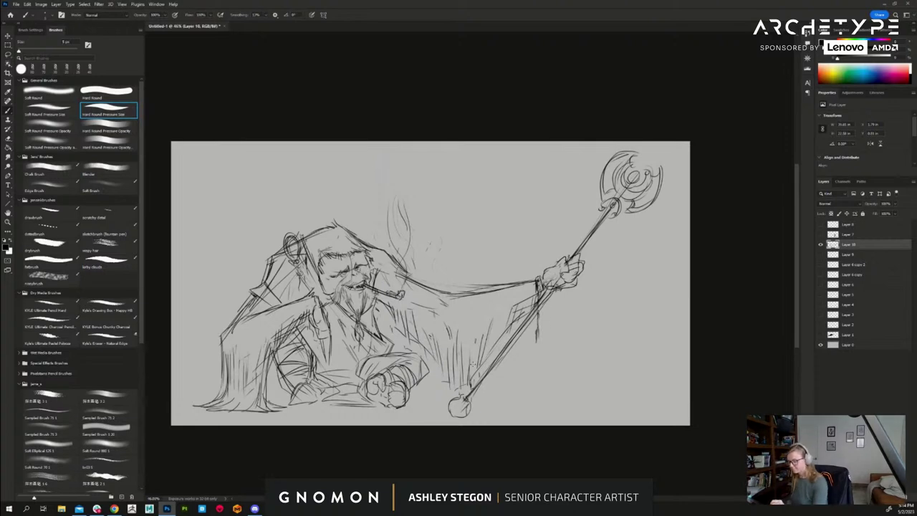
mouse_move(476, 340)
left_mouse_down()
mouse_move(469, 374)
mouse_move(482, 364)
left_mouse_up()
left_click_drag(403, 311, 441, 377)
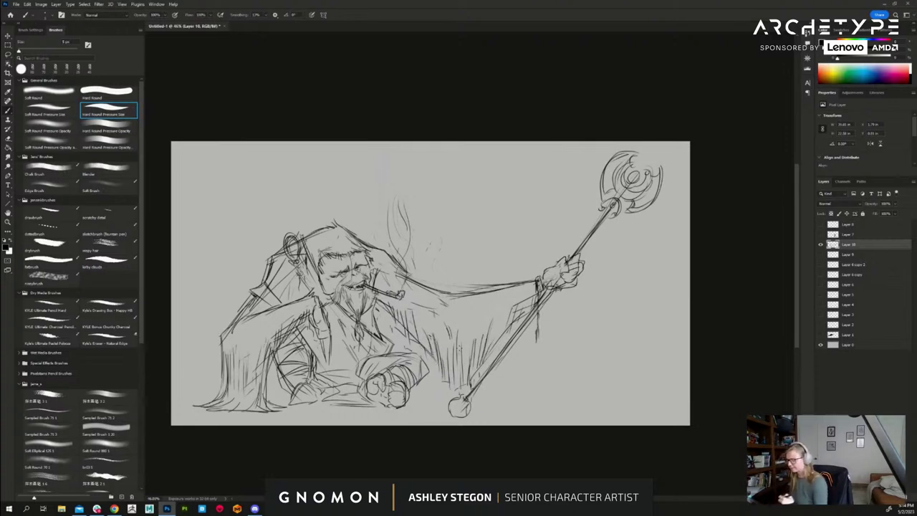
- Rework the near sleeve's hanging folds, erasing some inner strokes and drawing lighter ones down to the hem
left_click_drag(258, 346, 240, 410)
key("e")
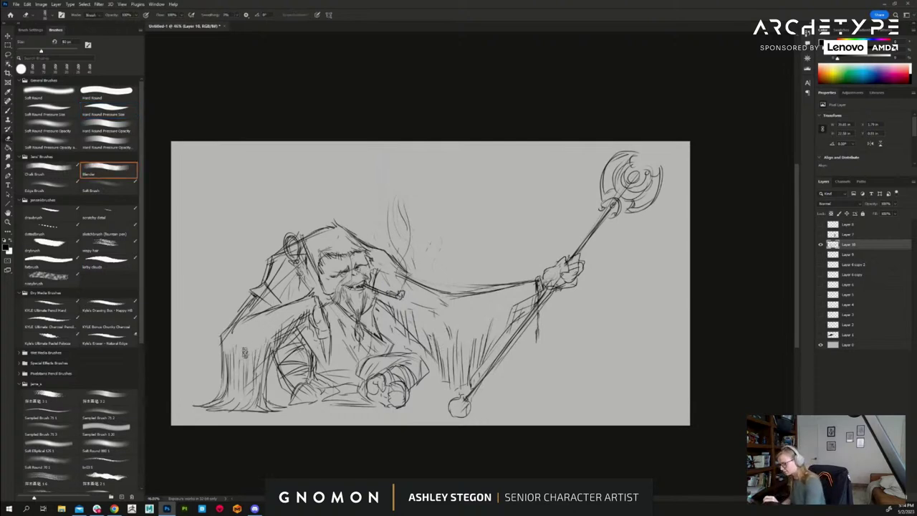
left_click_drag(248, 350, 234, 397)
key("b")
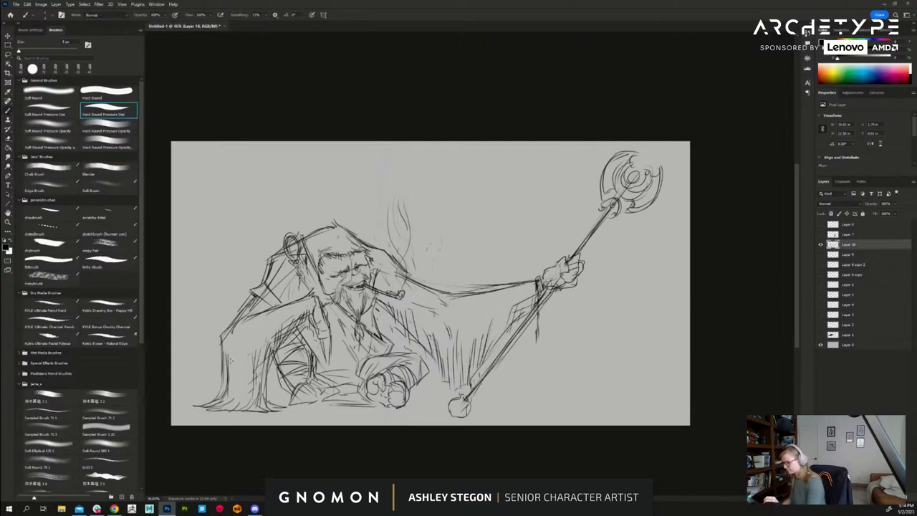
left_click_drag(230, 360, 231, 387)
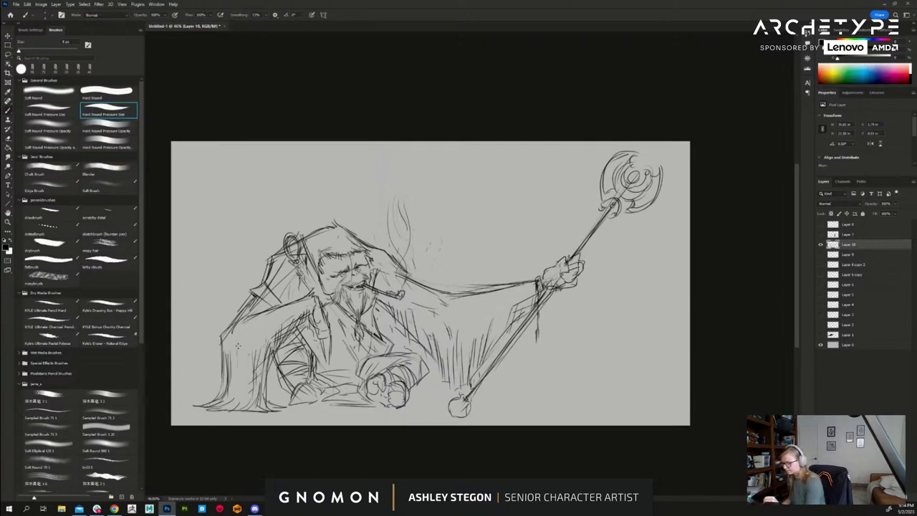
left_click_drag(238, 346, 233, 396)
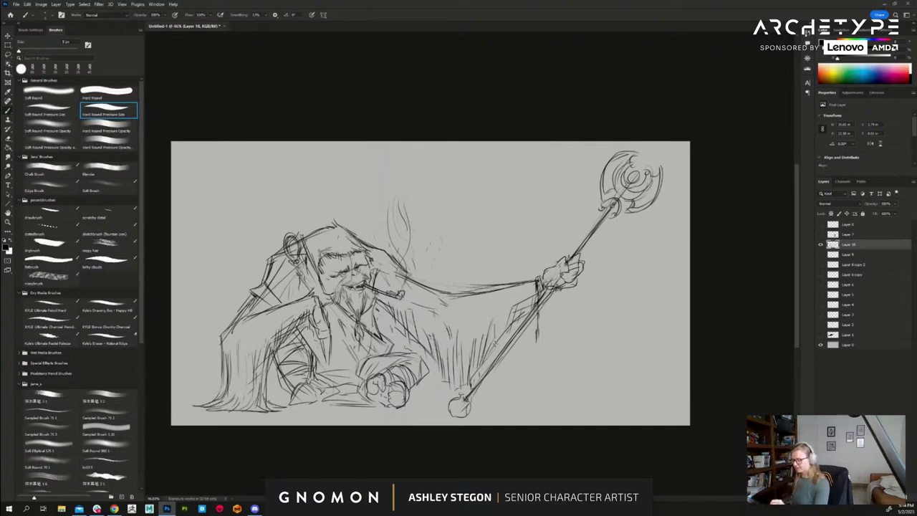
- Erase the outstretched sleeve's upper edge and redraw it as a cleaner line from the sag to the wrist
left_click_drag(495, 344, 519, 321)
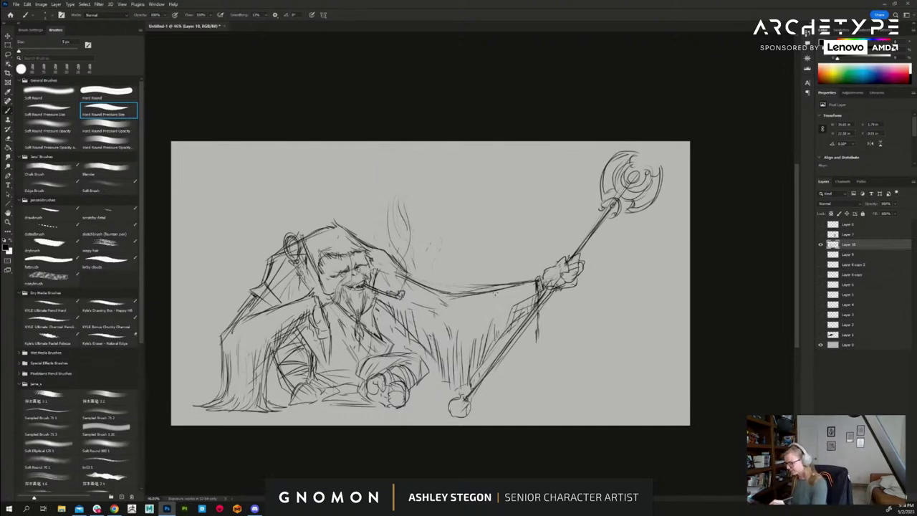
key("e")
mouse_move(507, 285)
left_mouse_down()
mouse_move(532, 280)
mouse_move(455, 294)
left_mouse_up()
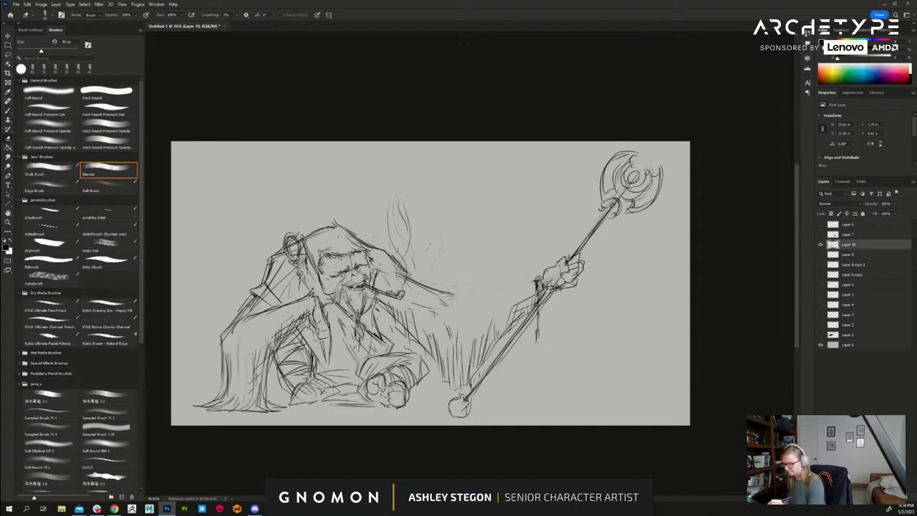
key("b")
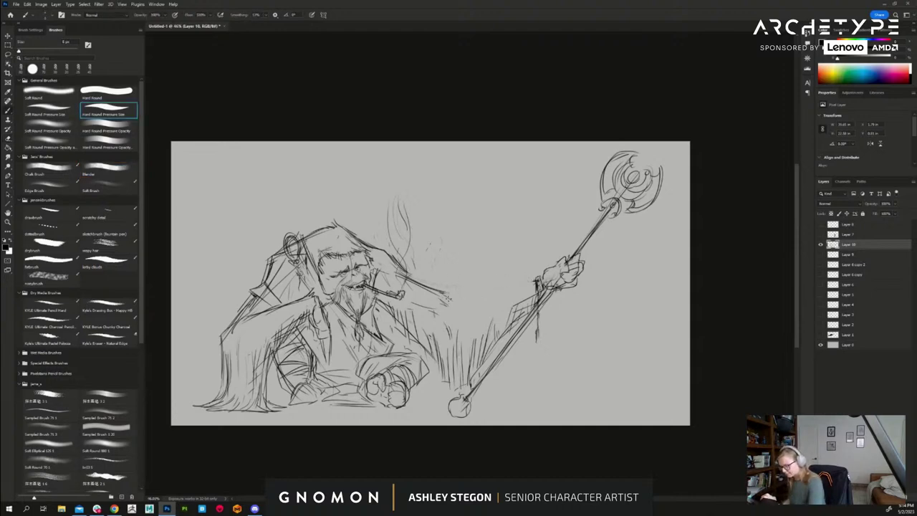
key("bracketleft")
left_click_drag(446, 294, 531, 285)
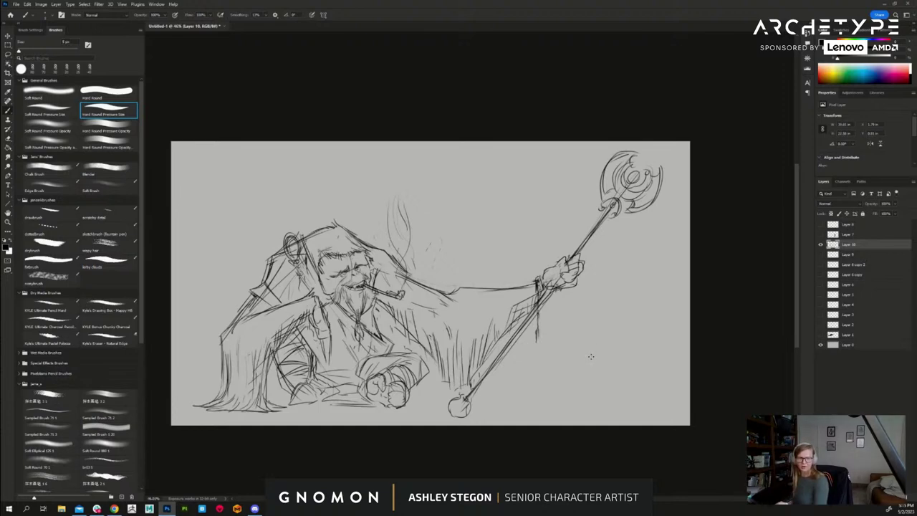
- Elaborate the staff's head with an added outer crescent, a stronger central orb and a reworked collar
left_click_drag(610, 381, 619, 373)
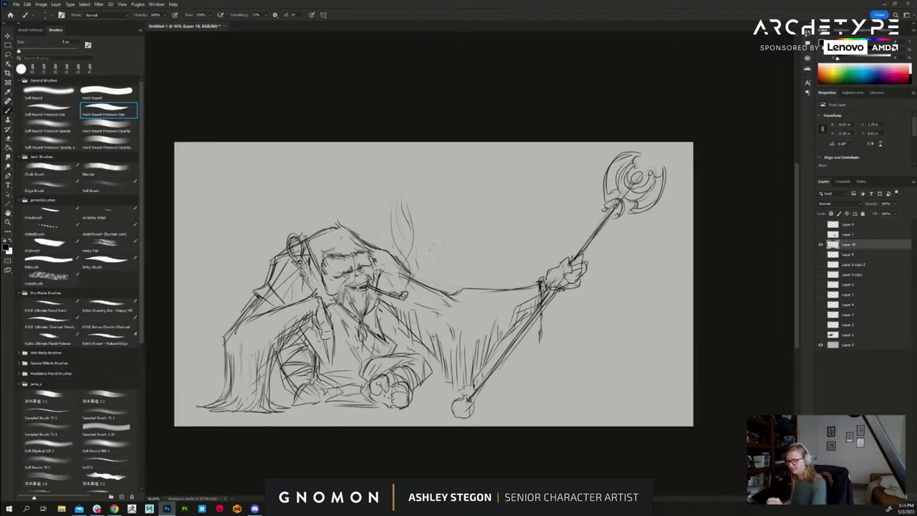
mouse_move(627, 216)
left_mouse_down()
mouse_move(664, 202)
mouse_move(666, 172)
left_mouse_up()
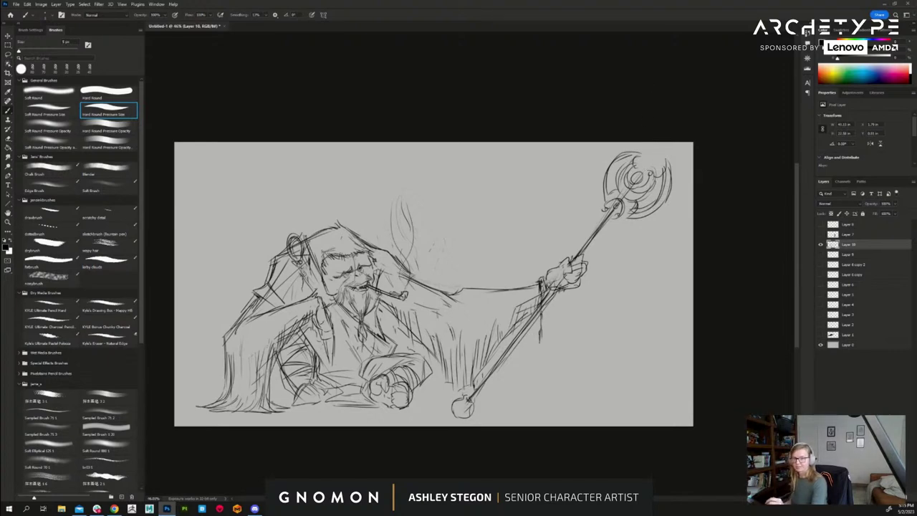
mouse_move(650, 178)
left_mouse_down()
mouse_move(659, 185)
mouse_move(655, 153)
mouse_move(628, 160)
mouse_move(610, 186)
mouse_move(611, 212)
left_mouse_up()
mouse_move(630, 160)
left_mouse_down()
mouse_move(612, 175)
mouse_move(619, 215)
mouse_move(633, 214)
mouse_move(628, 223)
left_mouse_up()
left_click_drag(681, 192, 625, 226)
mouse_move(649, 170)
left_mouse_down()
mouse_move(637, 195)
mouse_move(646, 188)
left_mouse_up()
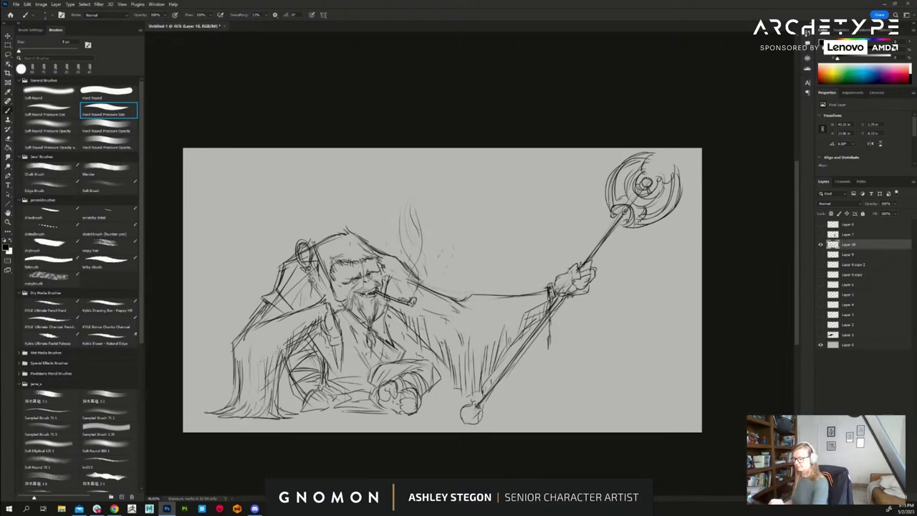
- Hang two long strands from the staff's head and add a fold line across the robe's waist
left_click_drag(633, 224, 629, 314)
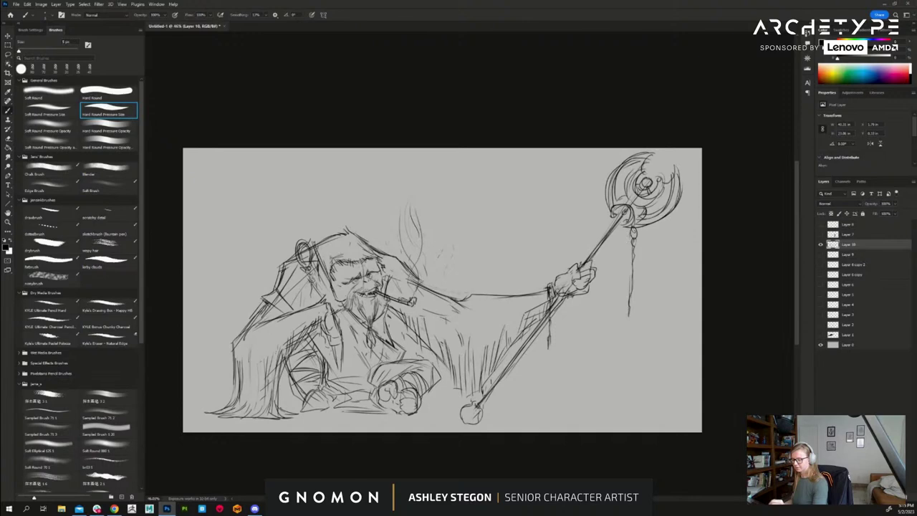
left_click_drag(613, 219, 607, 318)
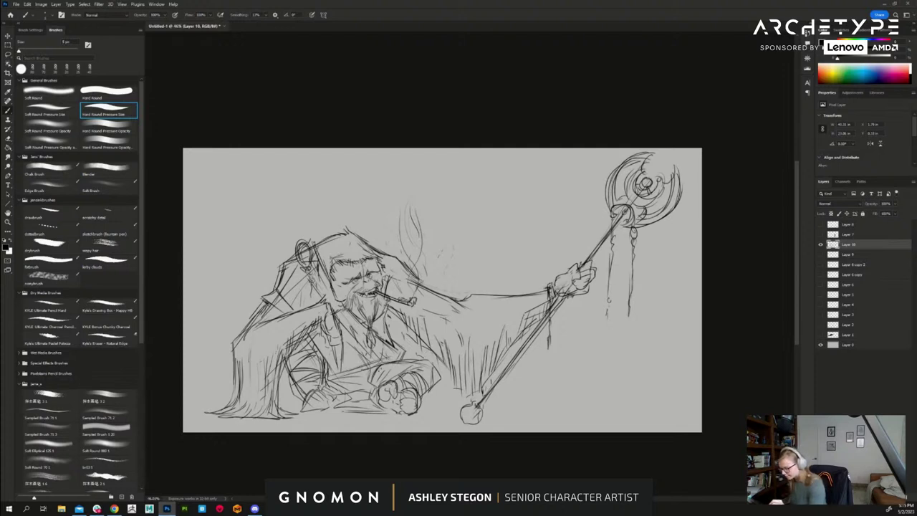
left_click_drag(379, 362, 395, 357)
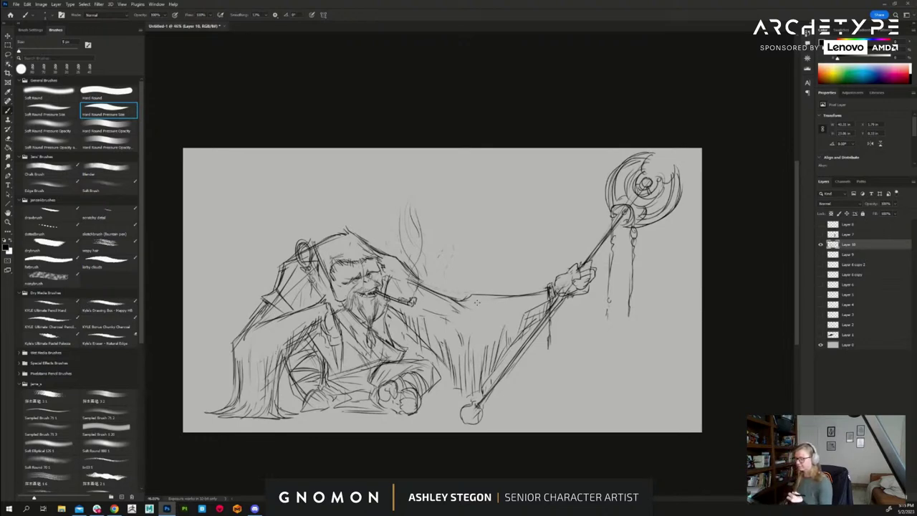
- Touch up the outstretched sleeve's hanging folds and the fingers of the hand gripping the staff with small strokes
left_click_drag(463, 358, 464, 399)
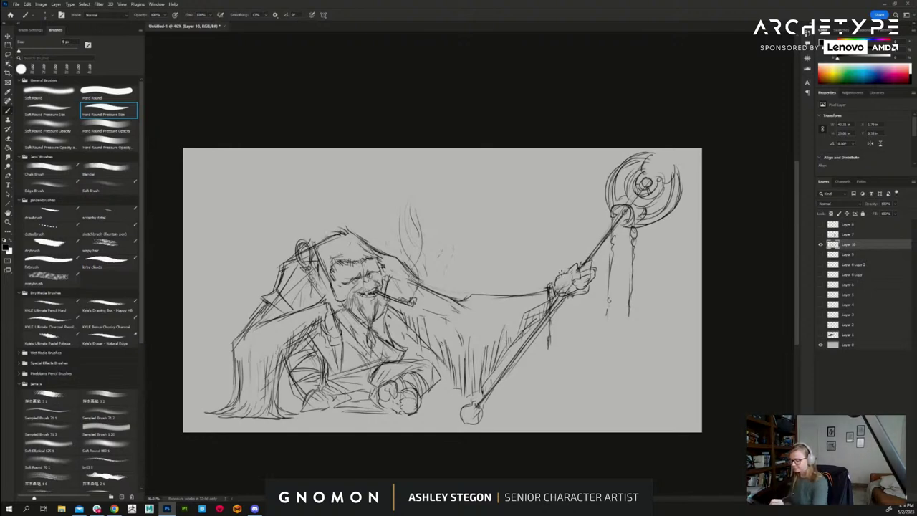
left_click_drag(562, 280, 581, 284)
left_click_drag(571, 276, 577, 285)
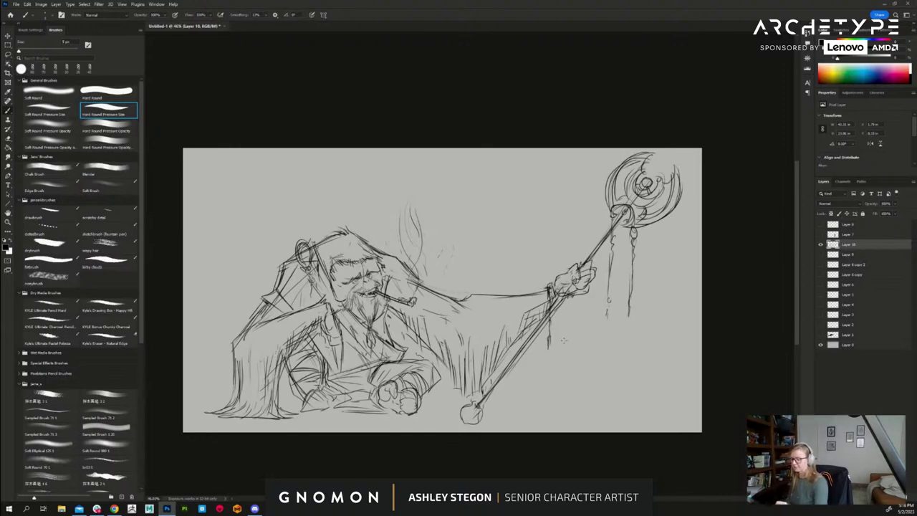
- Compare the current sketch with the earlier character sketches by switching the visibility of Layers 10, 9, 6 copy and 6
left_click(821, 245)
left_click(821, 254)
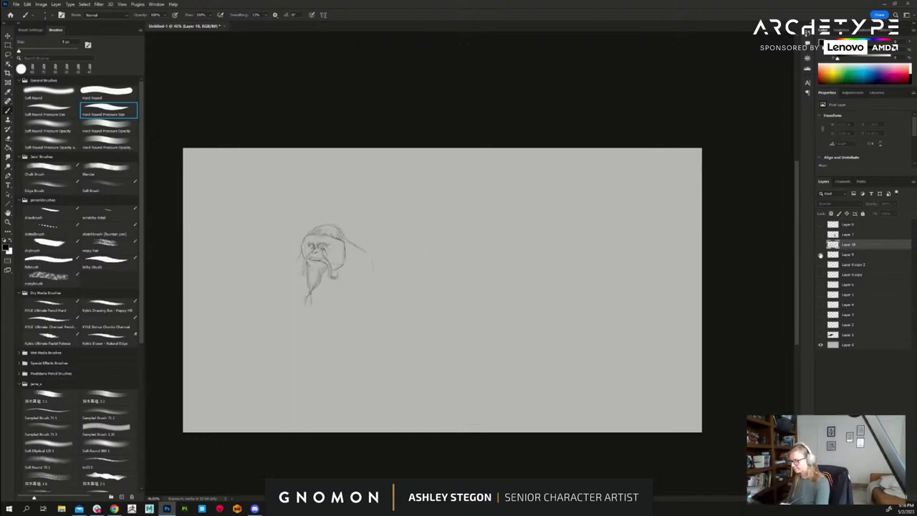
left_click(821, 254)
left_click(821, 275)
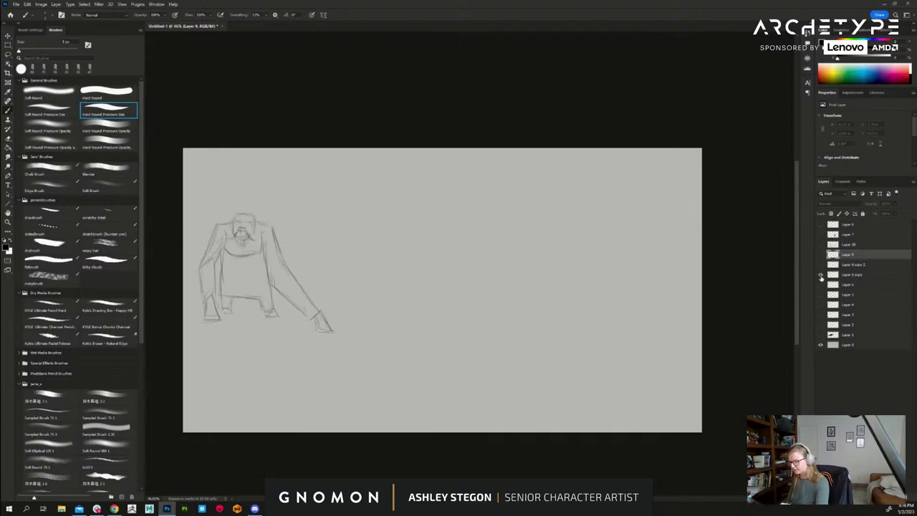
left_click(821, 284)
left_click_drag(822, 284, 821, 275)
left_click(821, 275)
left_click(822, 255)
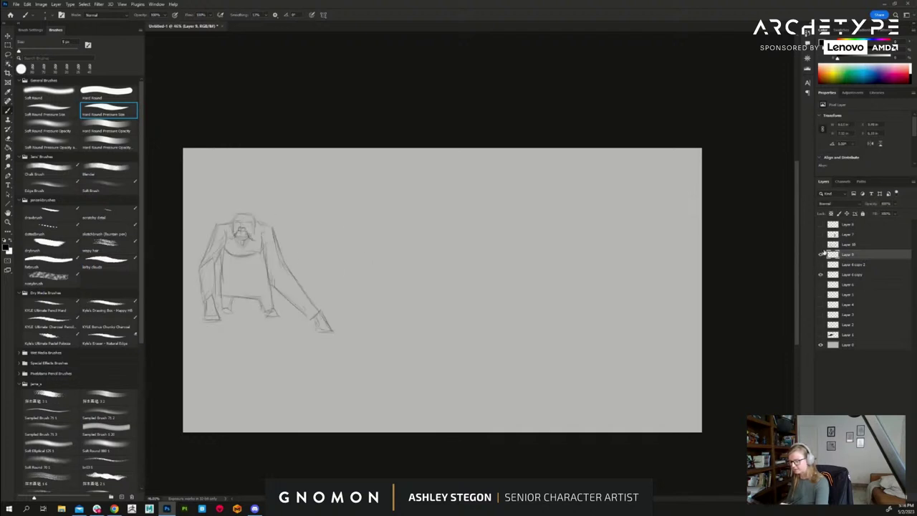
left_click(821, 255)
left_click(822, 244)
left_click(822, 274)
left_click(821, 254)
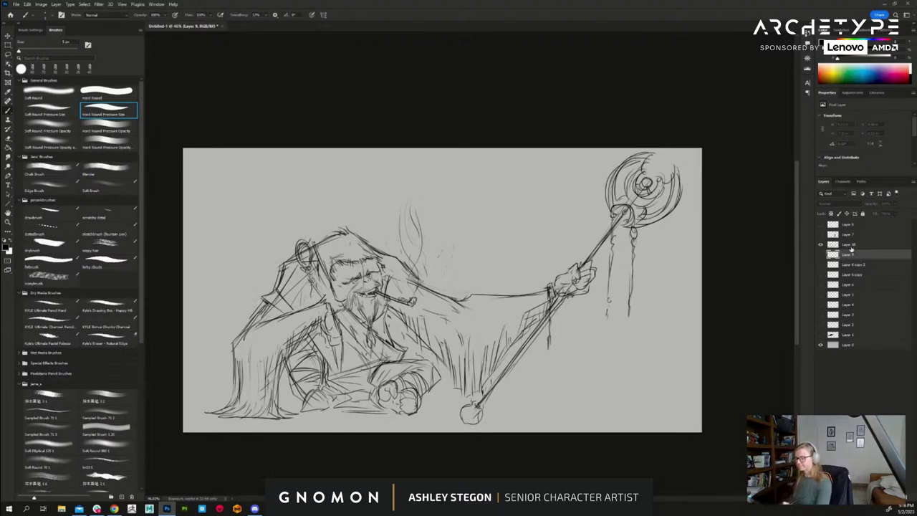
- Strengthen the outer crescent of the staff's head and the strip hanging at the chest on Layer 10
left_click(851, 244)
mouse_move(685, 194)
left_mouse_down()
mouse_move(676, 174)
mouse_move(655, 201)
mouse_move(633, 194)
left_mouse_up()
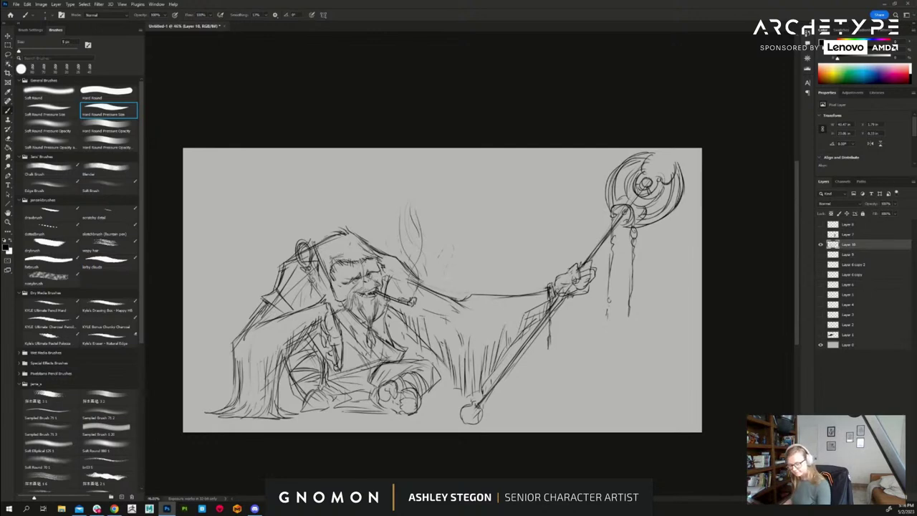
- Add a single new empty layer above the Layer 10 sketch and check both layers' visibility
left_click(886, 497)
left_click(887, 497)
key("ctrl+z")
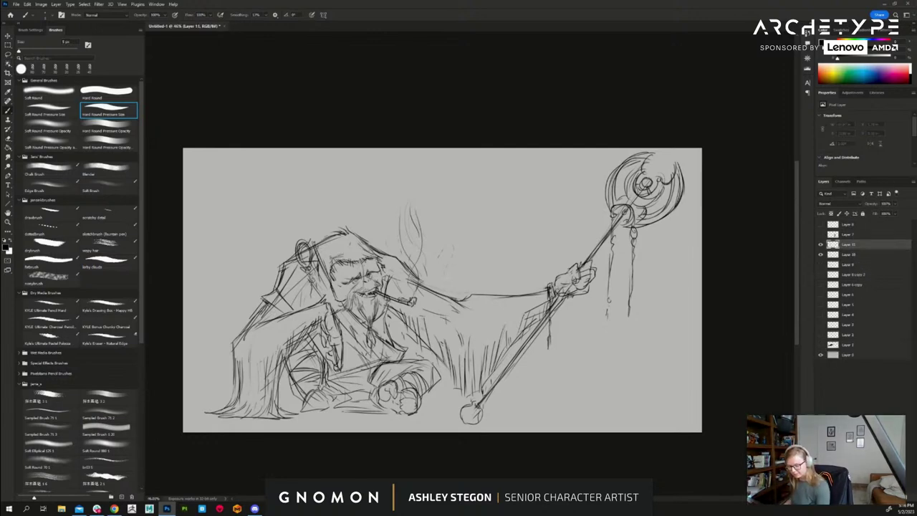
left_click(822, 255)
left_click(821, 254)
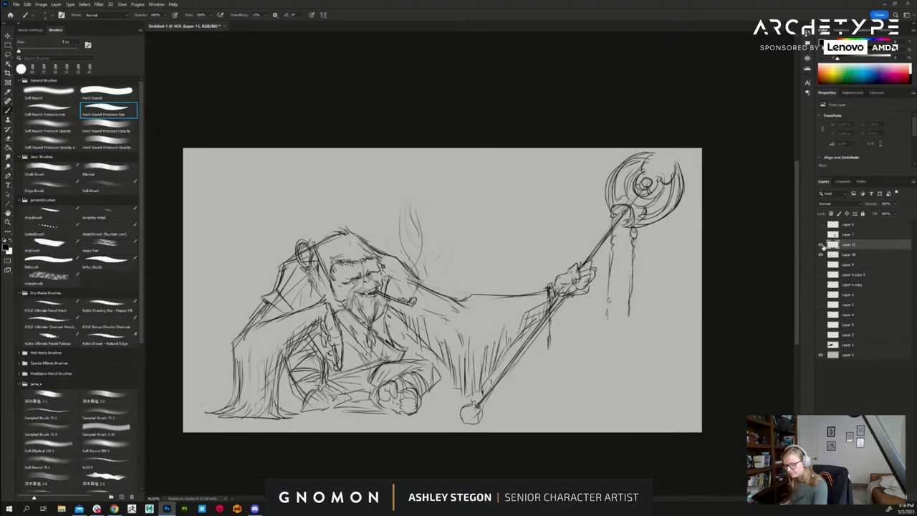
left_click(821, 245)
left_click(821, 245)
- Fade the Layer 10 sketch by lowering its opacity and make the new Layer 11 active for drawing
left_click(849, 255)
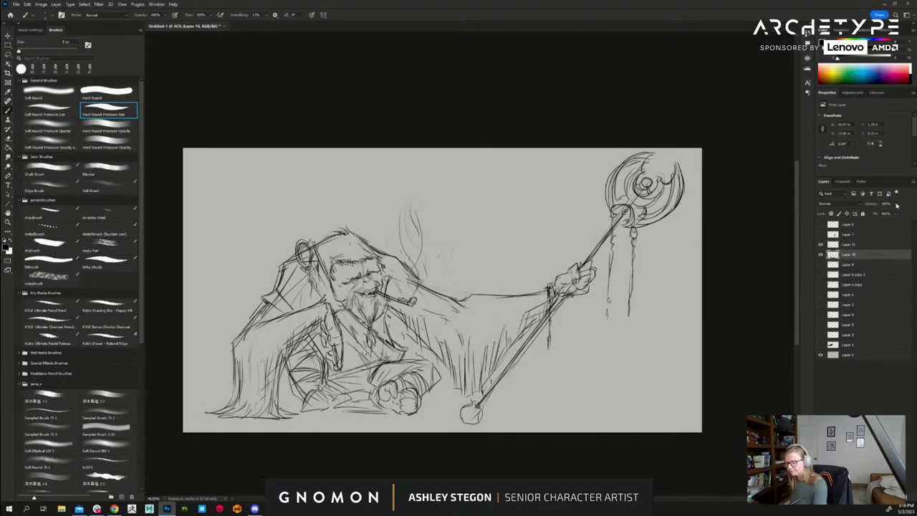
left_click(895, 203)
left_click_drag(891, 215, 871, 215)
left_click(856, 245)
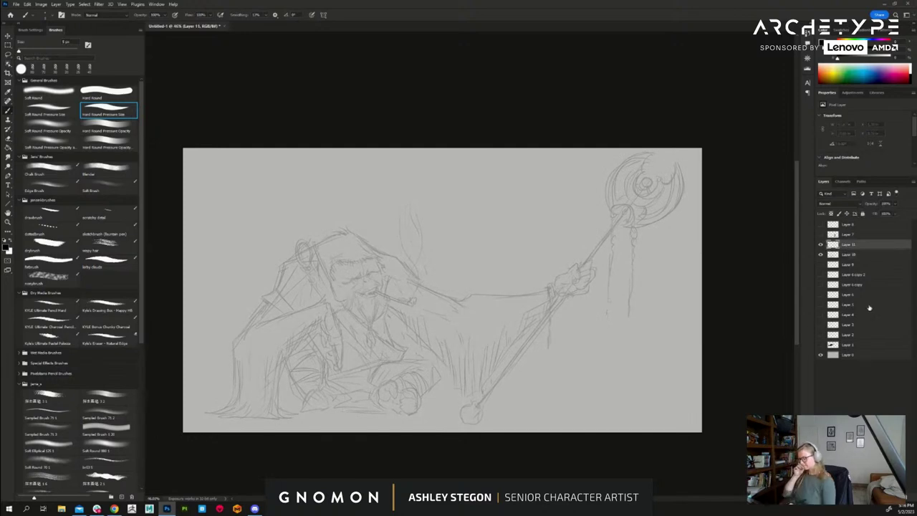
left_click_drag(378, 279, 558, 300)
scroll(558, 300, "down", 2)
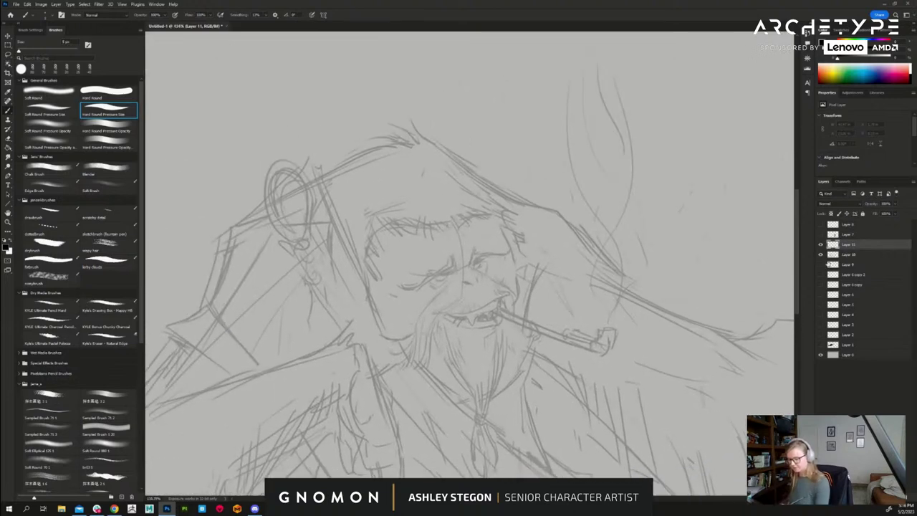
left_click(821, 255)
left_click(821, 254)
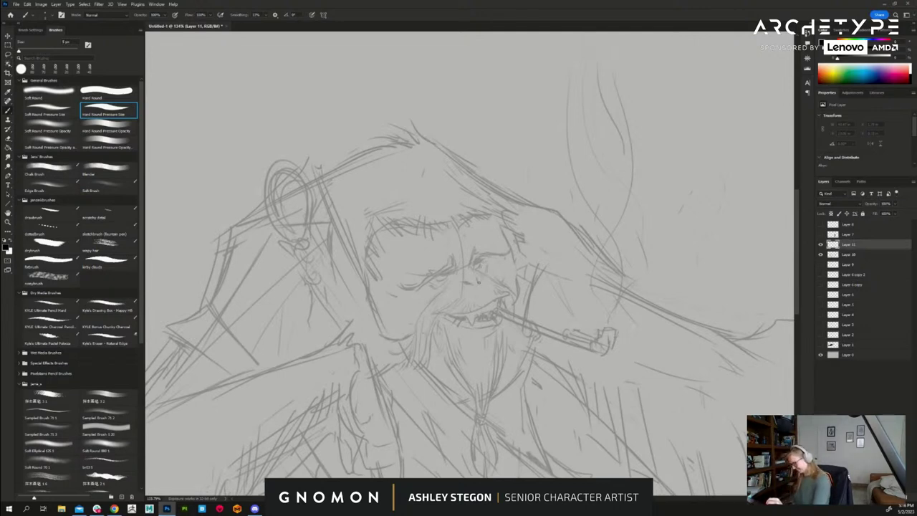
left_click_drag(484, 295, 513, 297)
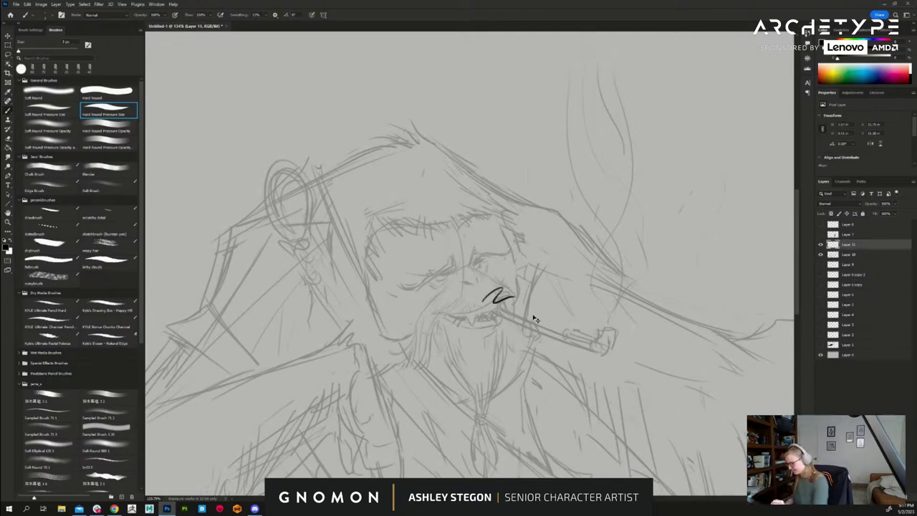
key("ctrl+z")
key("ctrl+z")
key("ctrl+shift+z")
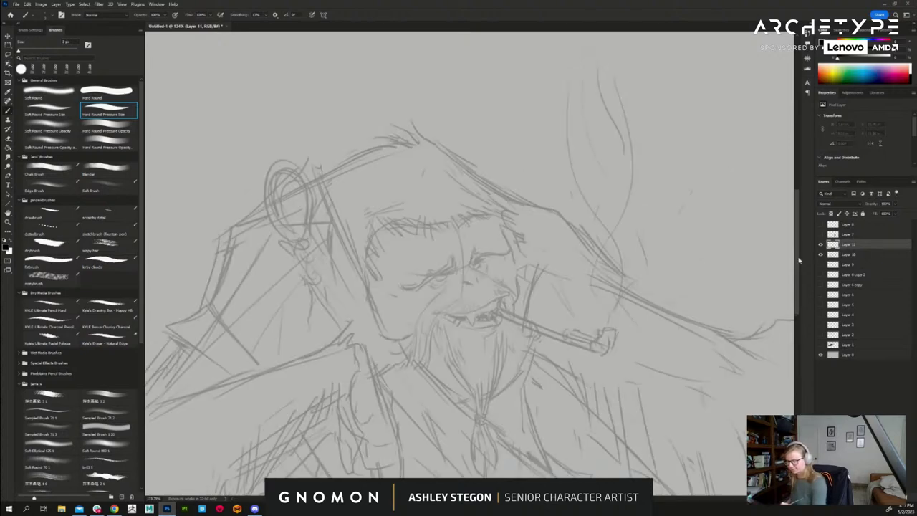
left_click(853, 255)
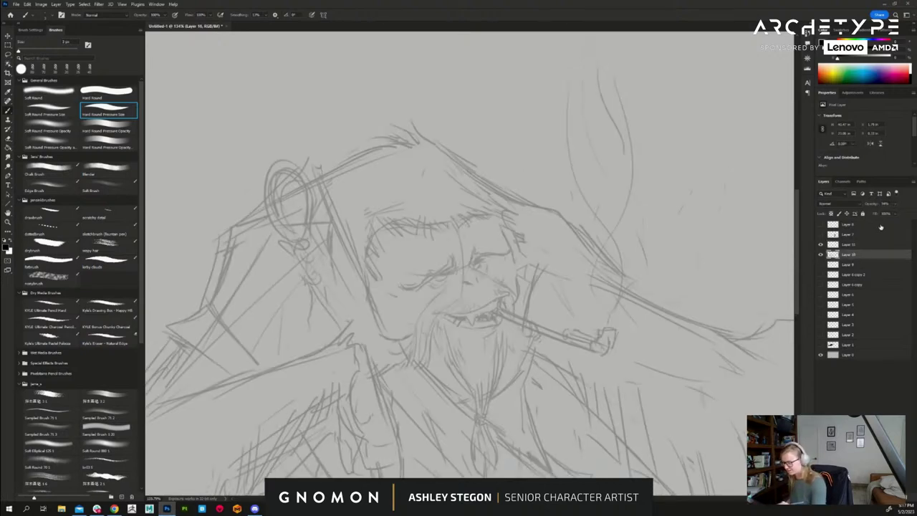
left_click(868, 244)
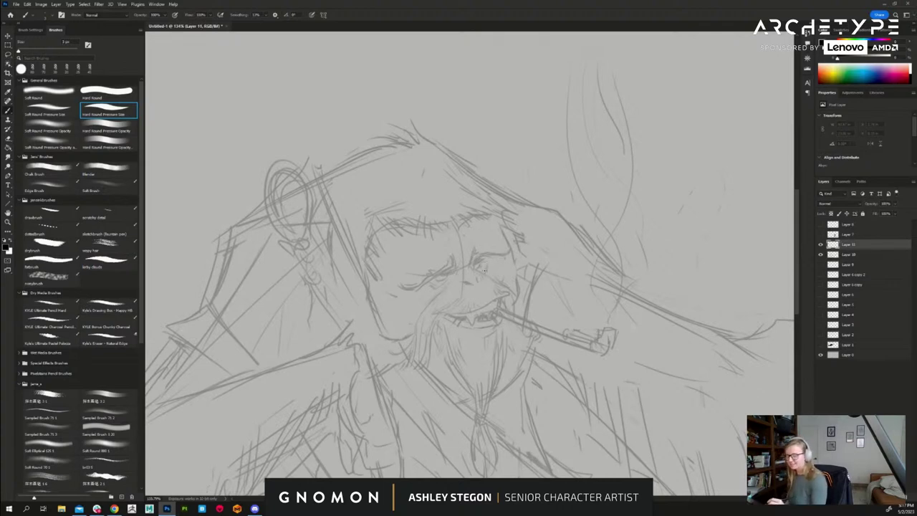
- Ink the far eye's curved lid and inner corner, the crease beneath it and the nose tip over the faded sketch
mouse_move(470, 257)
left_mouse_down()
mouse_move(489, 255)
mouse_move(479, 255)
left_mouse_up()
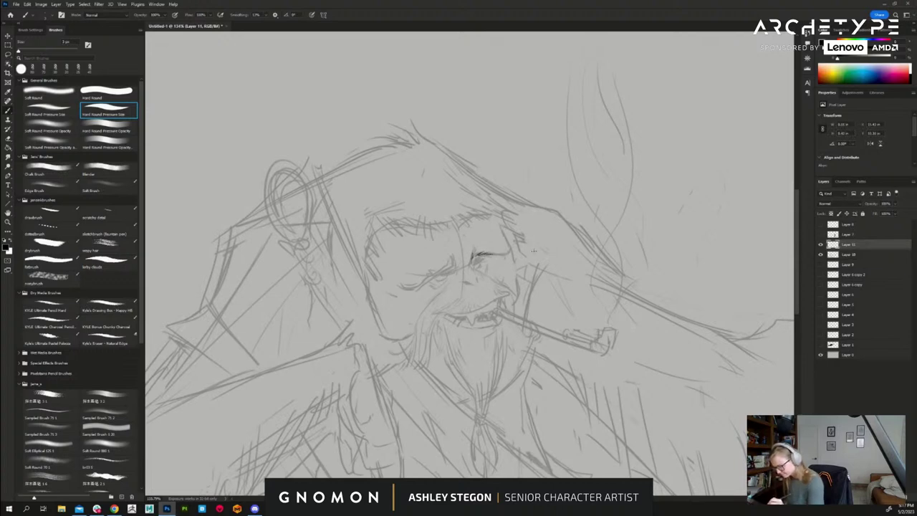
key("ctrl+z")
left_click(821, 246)
left_click(821, 246)
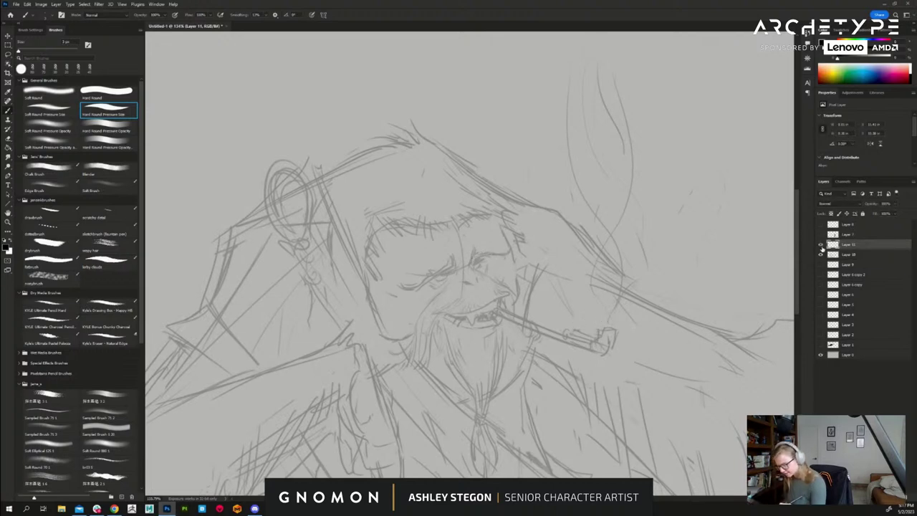
left_click(822, 254)
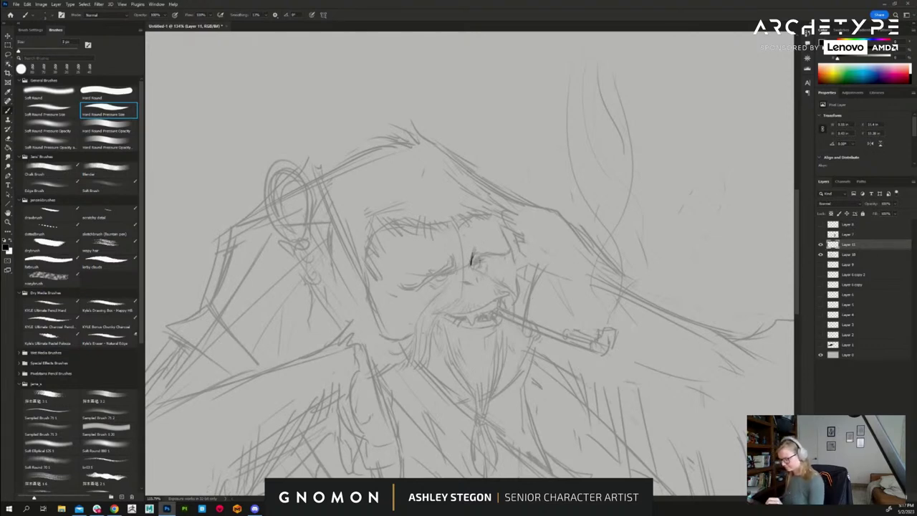
left_click_drag(482, 256, 509, 248)
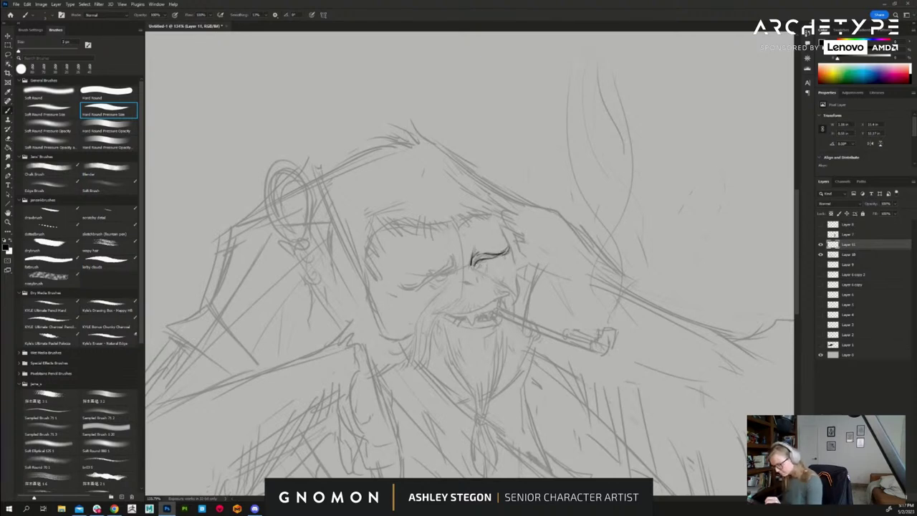
left_click_drag(478, 266, 487, 263)
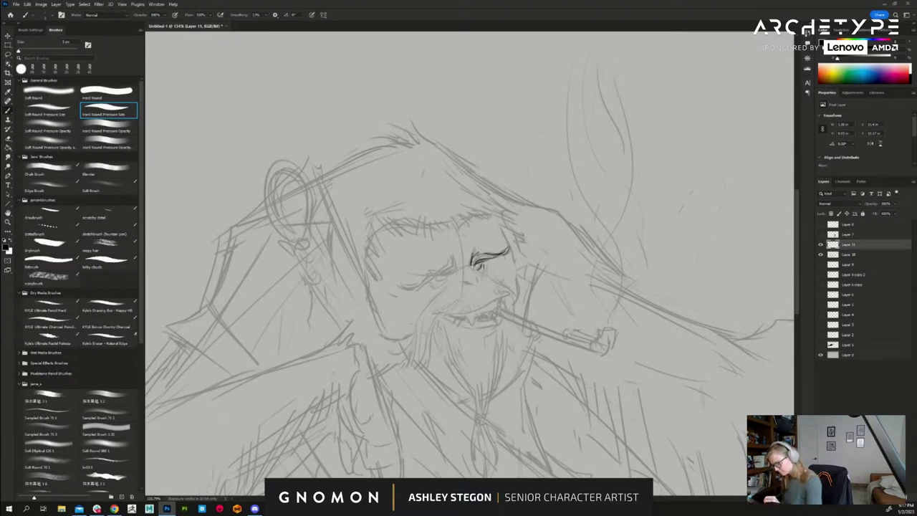
mouse_move(473, 271)
left_mouse_down()
mouse_move(480, 265)
mouse_move(503, 289)
left_mouse_up()
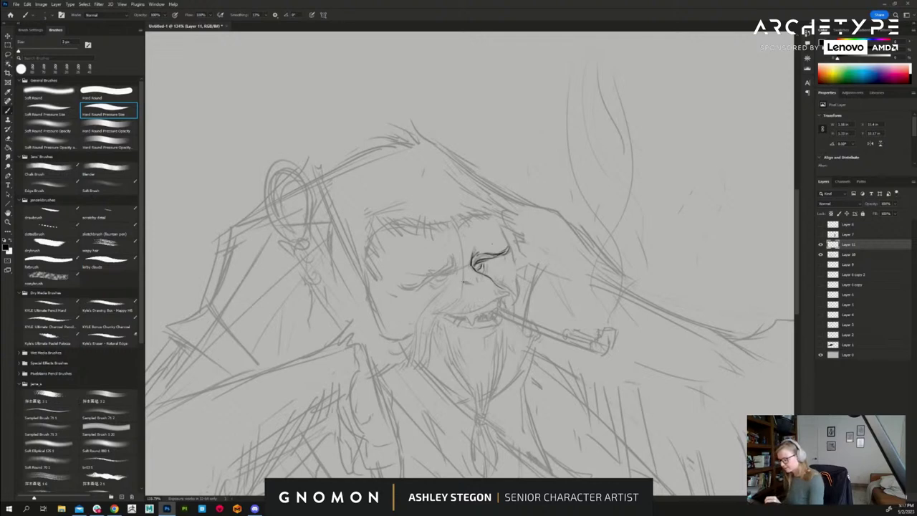
left_click_drag(468, 280, 478, 284)
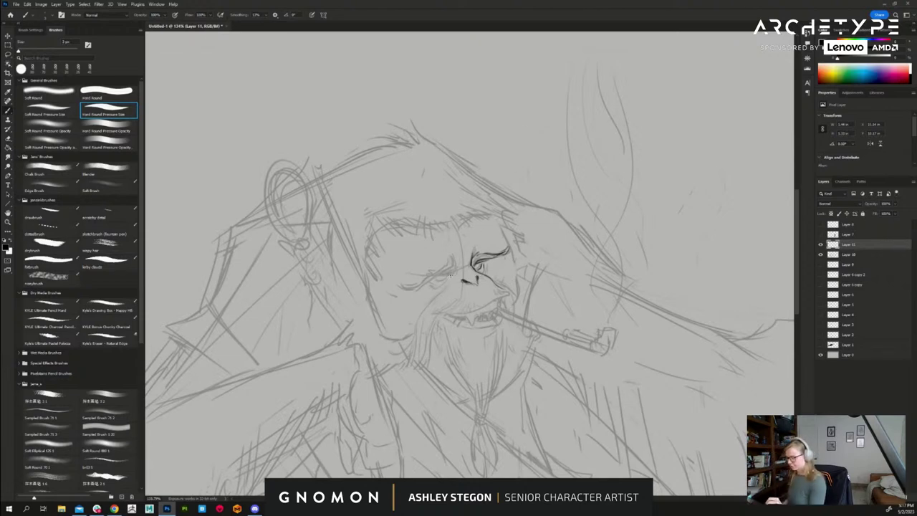
- Ink the near eye's sweeping brow crease and lower lid, with small touch-ups to the far brow's end and the nostrils
mouse_move(453, 257)
left_mouse_down()
mouse_move(455, 269)
mouse_move(406, 289)
left_mouse_up()
left_click_drag(402, 278, 404, 290)
left_click_drag(506, 240, 510, 251)
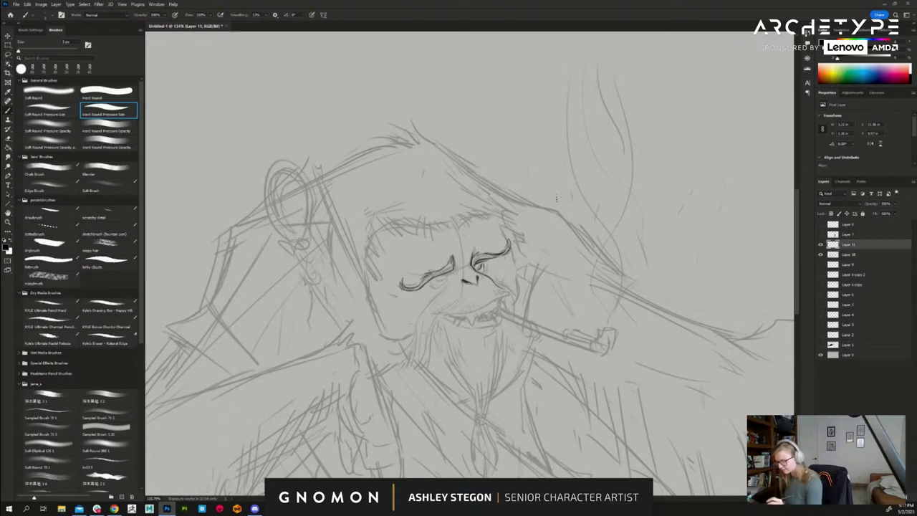
left_click_drag(640, 393, 627, 345)
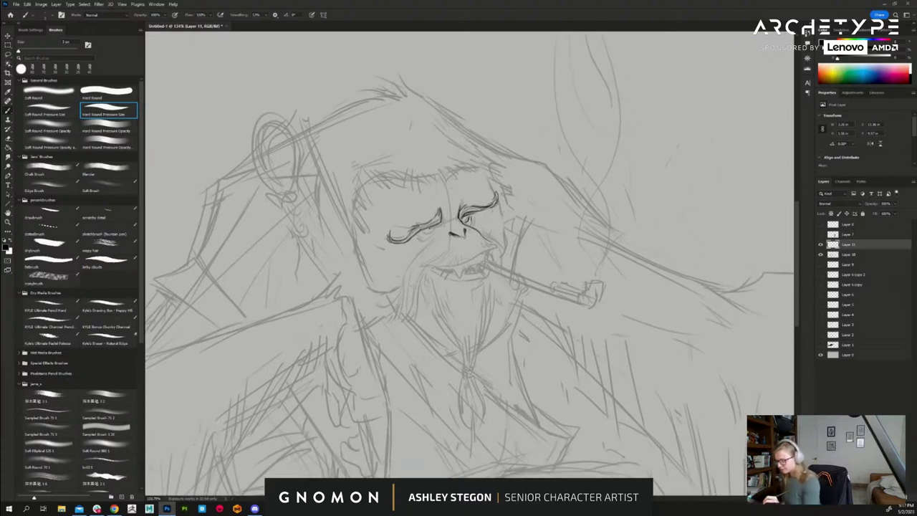
left_click_drag(427, 229, 440, 224)
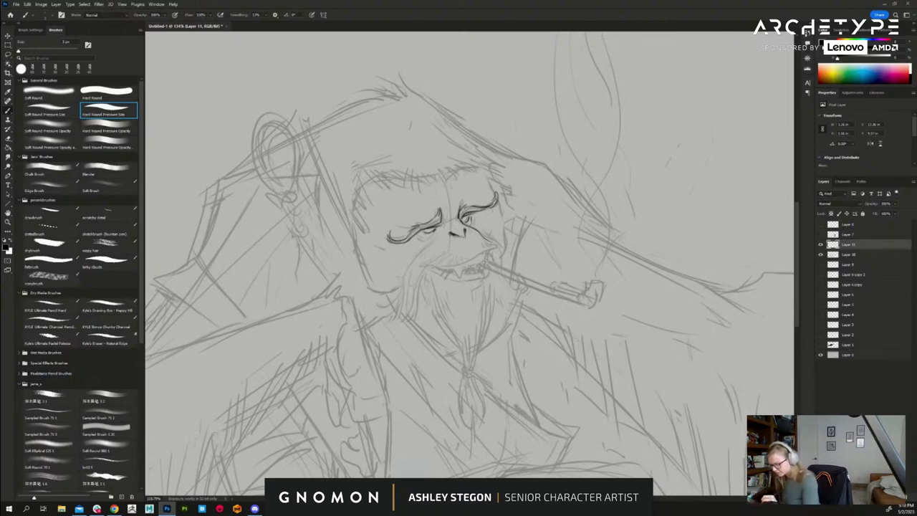
left_click_drag(435, 229, 427, 236)
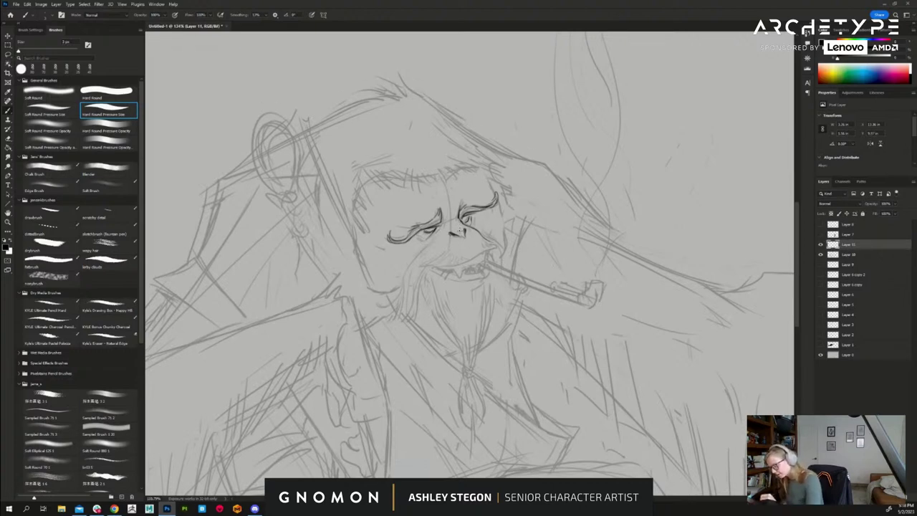
left_click_drag(460, 234, 462, 225)
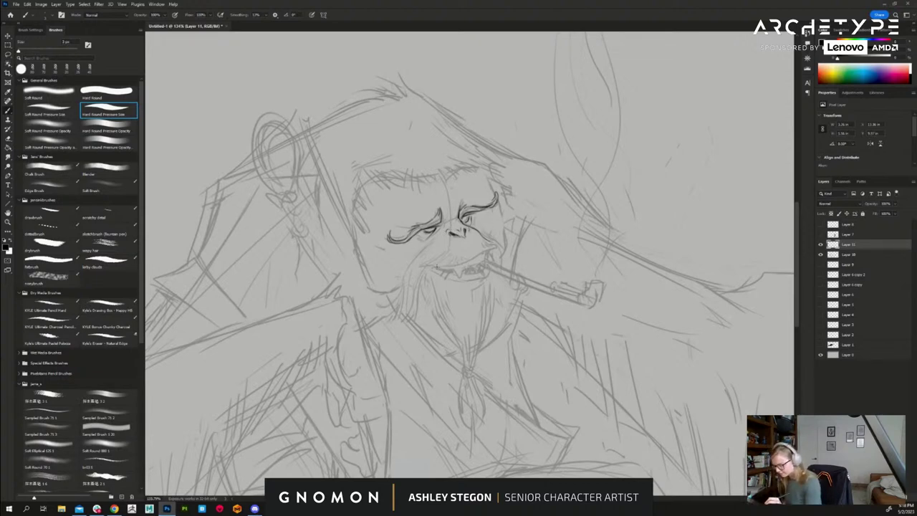
- Ink the curved upper lip line, the pointed fang, the teeth and the lower lip
left_click_drag(429, 267, 496, 248)
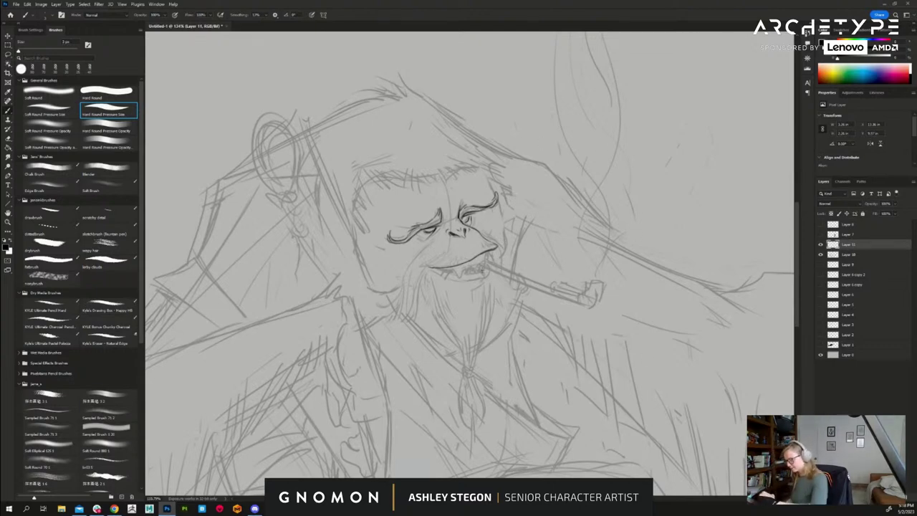
left_click_drag(454, 270, 463, 277)
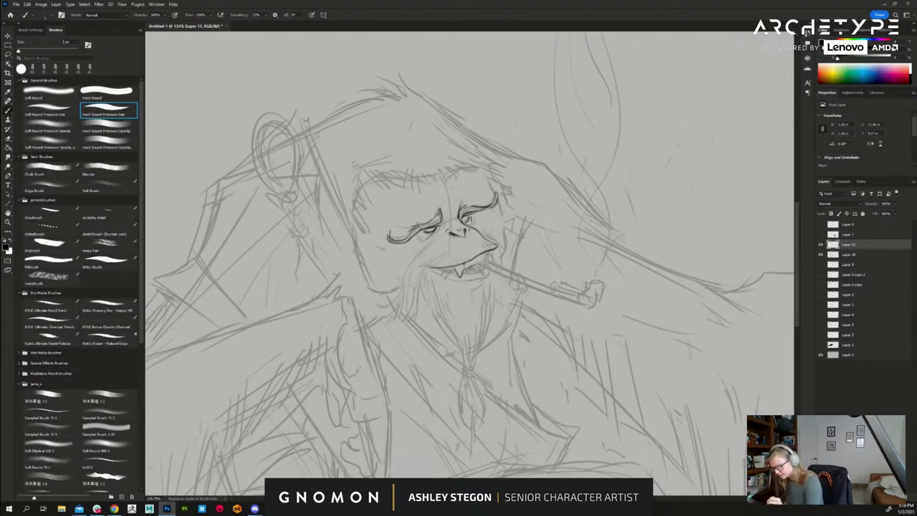
left_click_drag(470, 268, 486, 263)
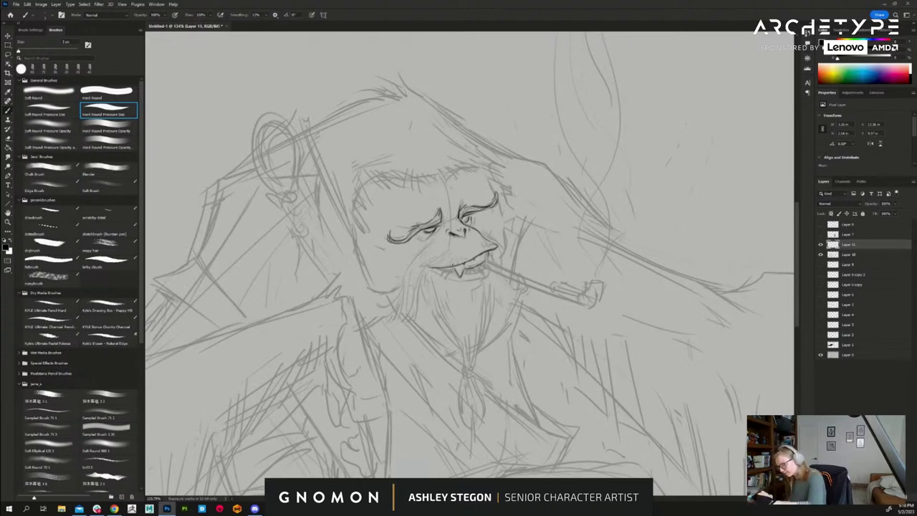
left_click_drag(445, 268, 486, 270)
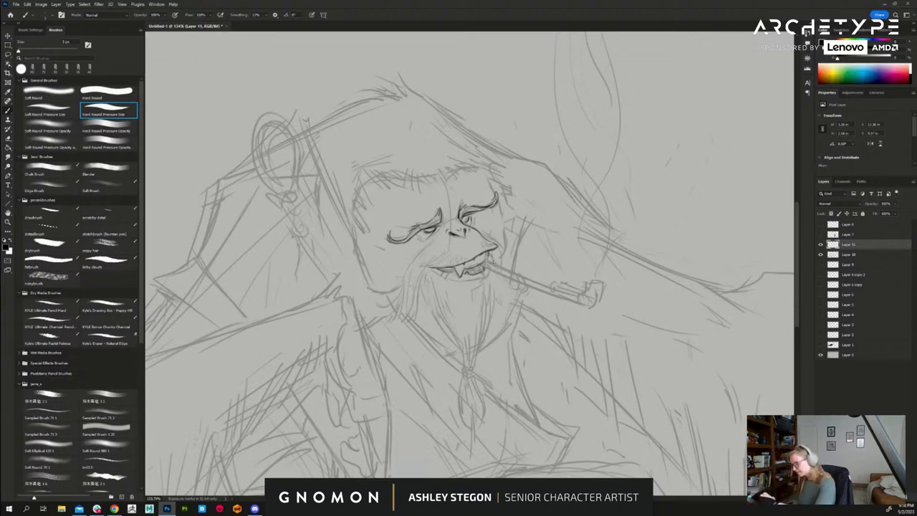
- Ink the pipe's long stem from the mouth and its small bowl at the end
left_click_drag(482, 260, 570, 299)
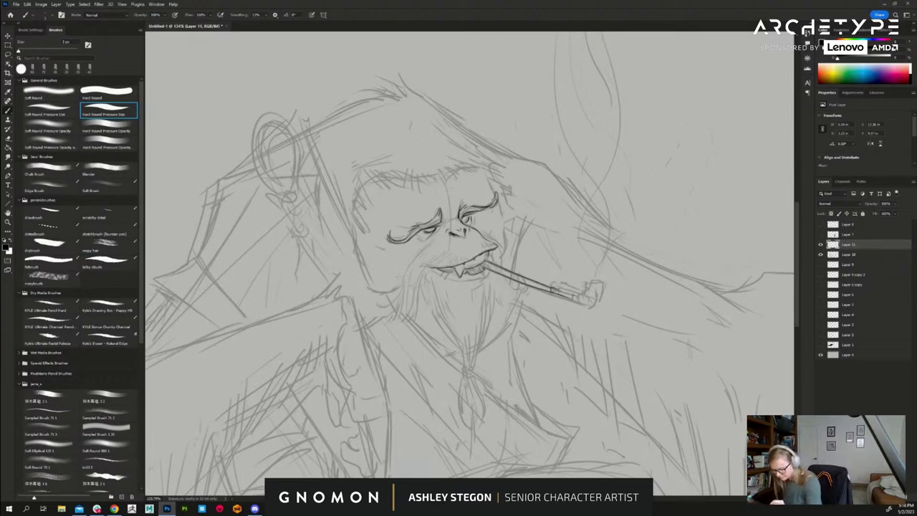
mouse_move(575, 291)
left_mouse_down()
mouse_move(591, 297)
mouse_move(605, 281)
mouse_move(602, 303)
mouse_move(570, 300)
left_mouse_up()
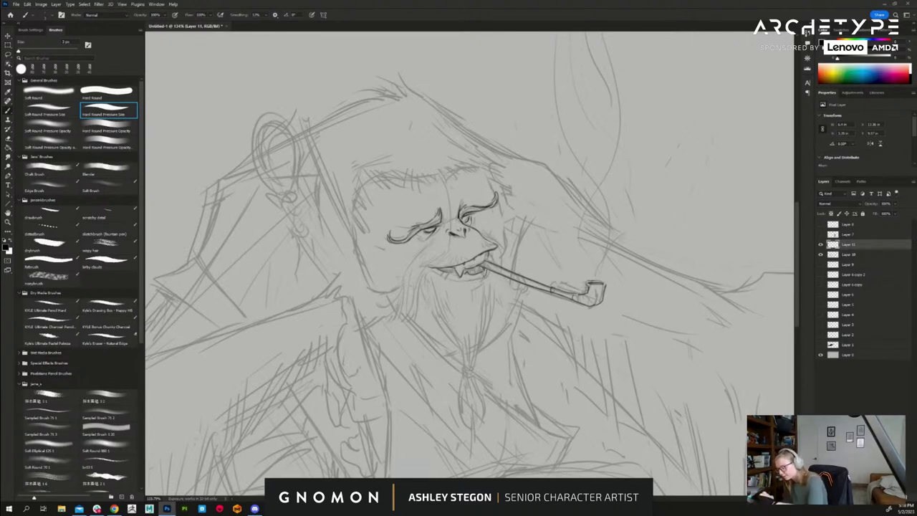
- Strengthen the lower lip line beneath the teeth with short strokes
mouse_move(470, 279)
left_mouse_down()
mouse_move(451, 277)
mouse_move(485, 276)
left_mouse_up()
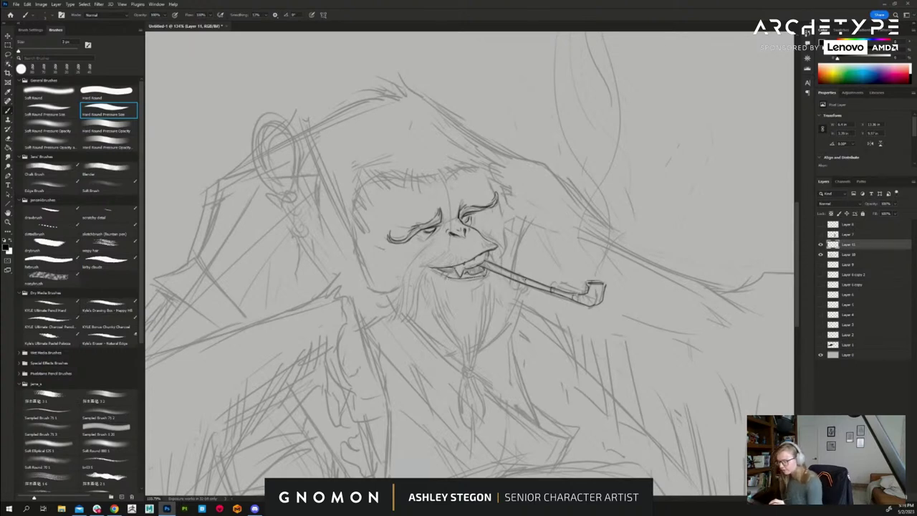
left_click_drag(534, 360, 604, 337)
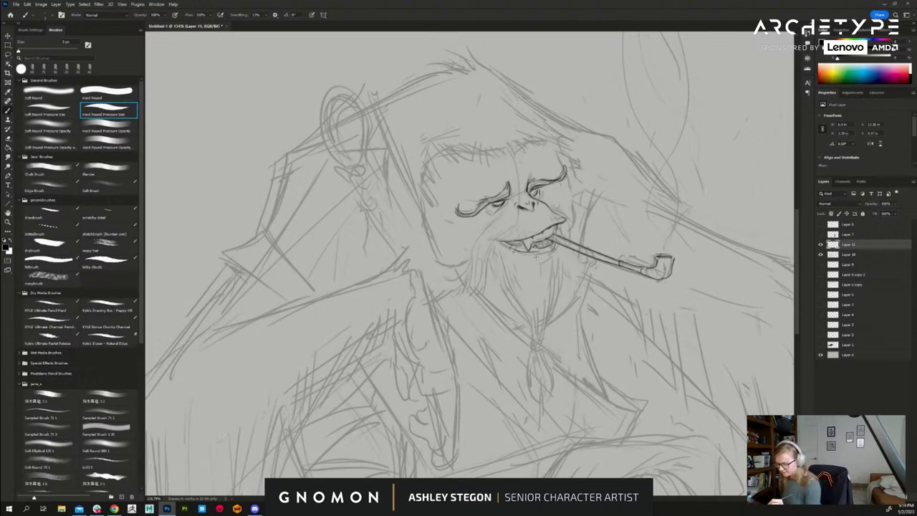
left_click_drag(530, 253, 553, 251)
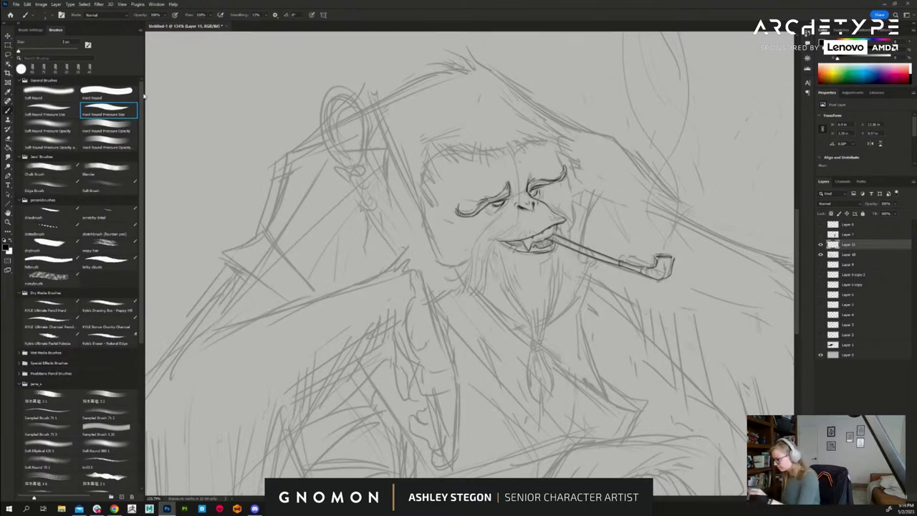
- Set the brush's Shape Dynamics minimum diameter to 52% with size controlled by pen pressure
left_click(30, 29)
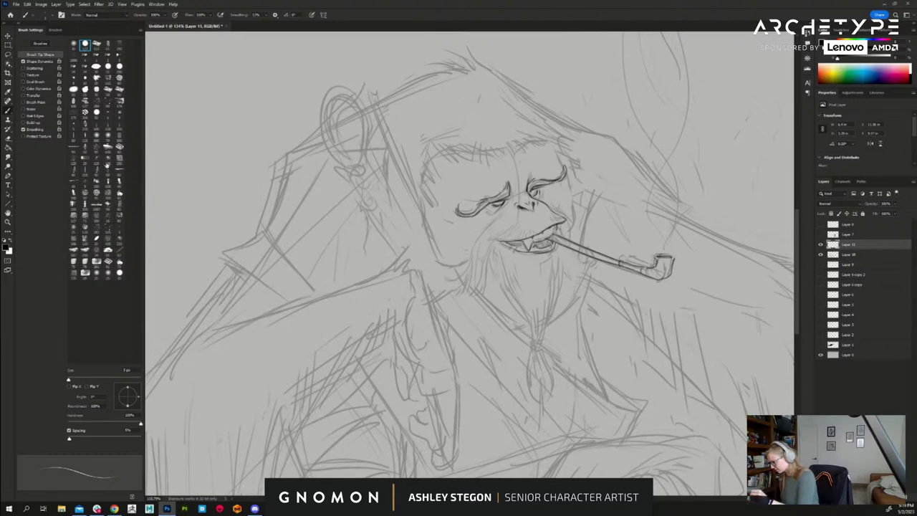
left_click(55, 61)
left_click_drag(68, 74, 114, 74)
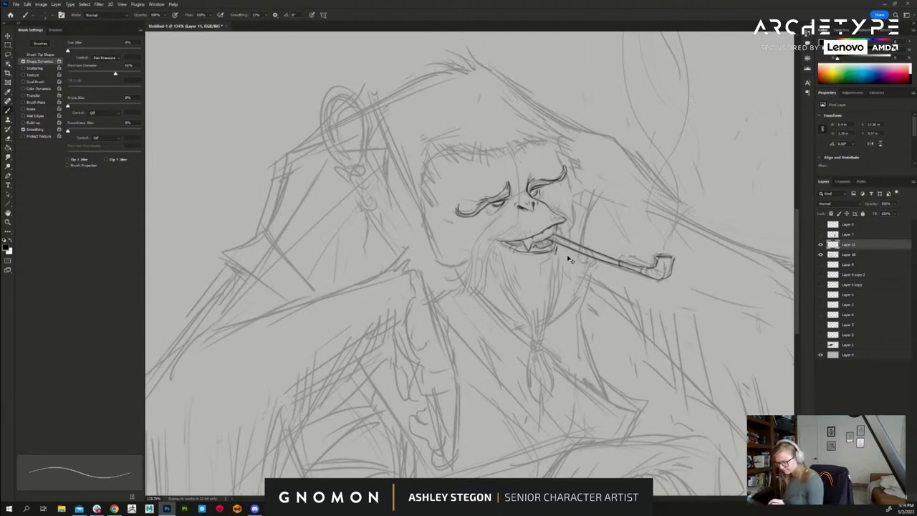
left_click_drag(116, 74, 105, 74)
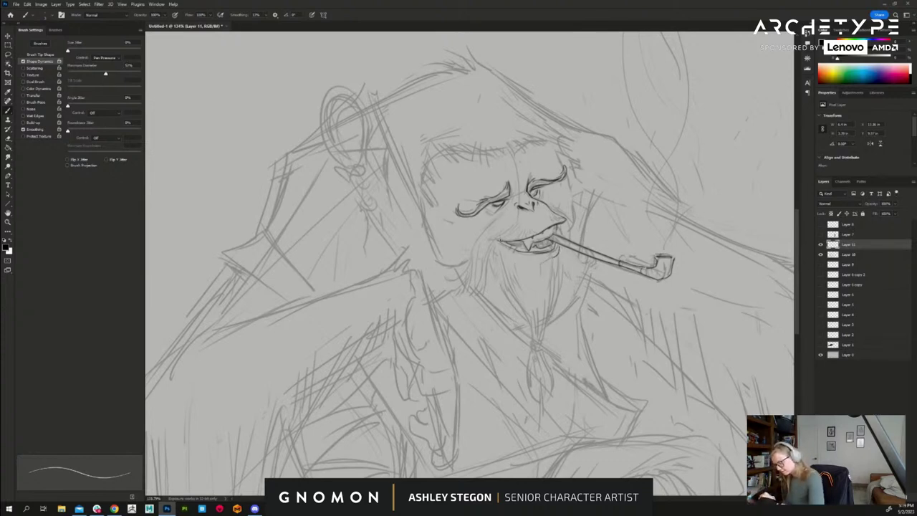
- Extend the near corner of the mouth, fill the mouth interior black around the teeth, and darken both eyelids
left_click_drag(494, 239, 508, 246)
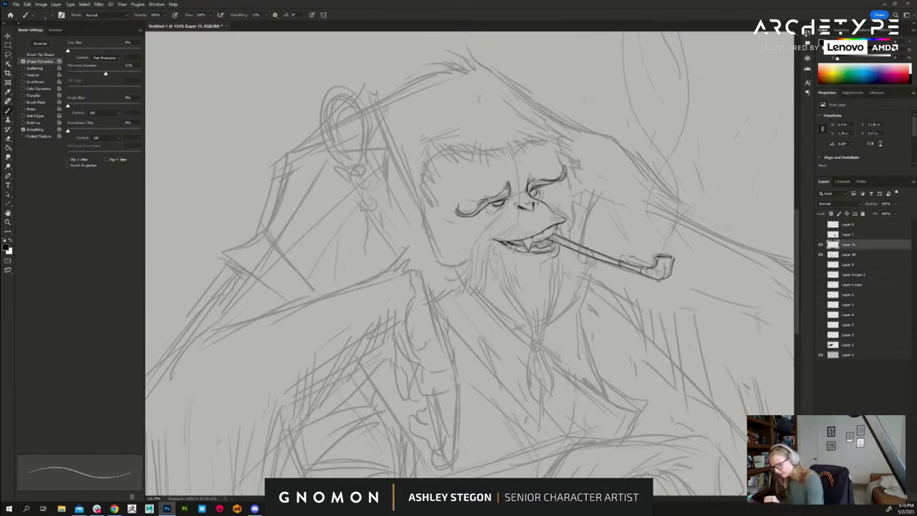
left_click_drag(508, 241, 549, 245)
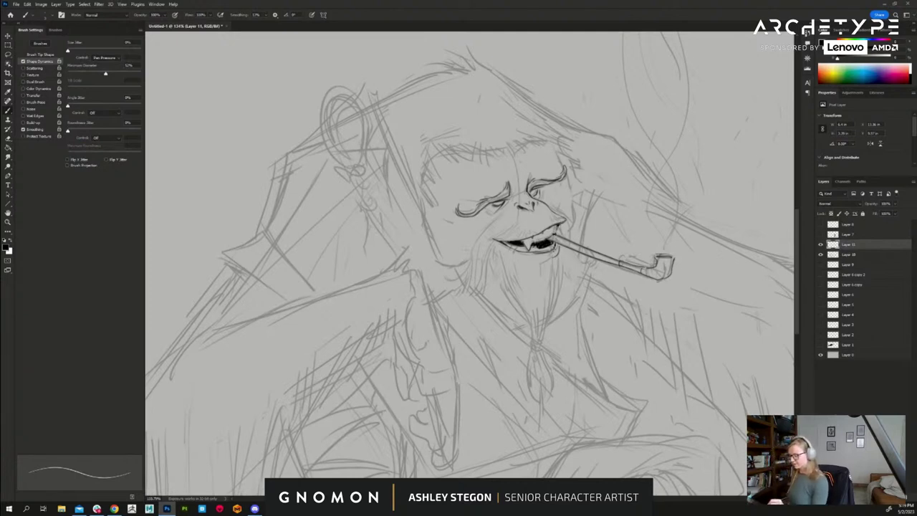
left_click_drag(558, 242, 553, 250)
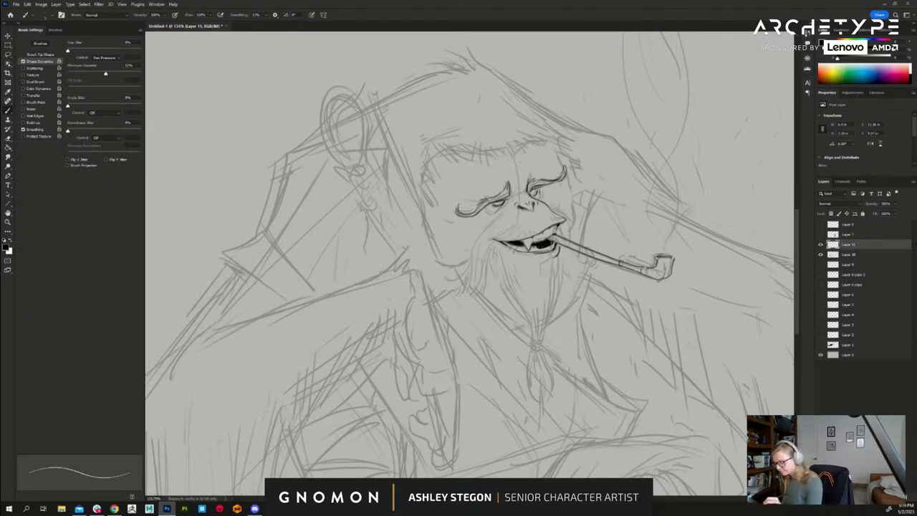
left_click_drag(532, 189, 544, 186)
left_click_drag(493, 202, 506, 199)
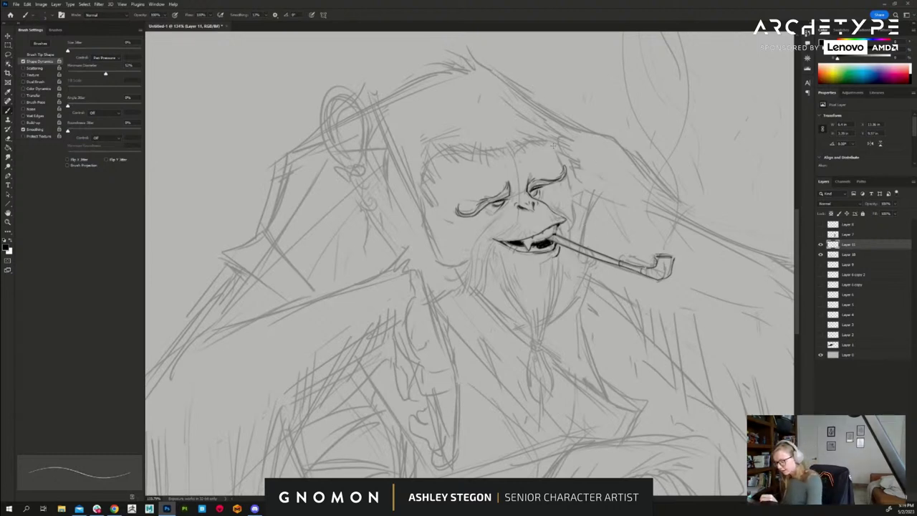
- Ink the far side contour of the face and the drooping moustache with a curled end on each side
left_click_drag(550, 140, 571, 235)
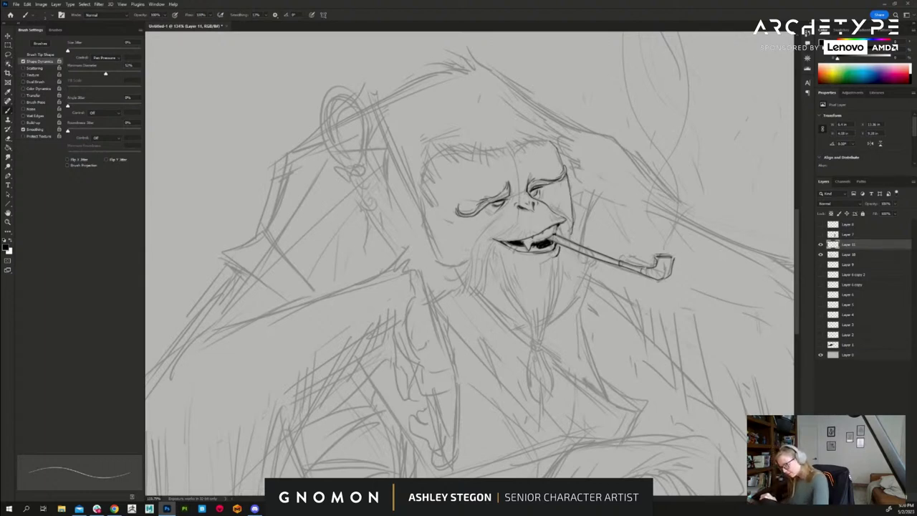
mouse_move(549, 205)
left_mouse_down()
mouse_move(571, 220)
mouse_move(596, 270)
mouse_move(571, 274)
mouse_move(606, 276)
left_mouse_up()
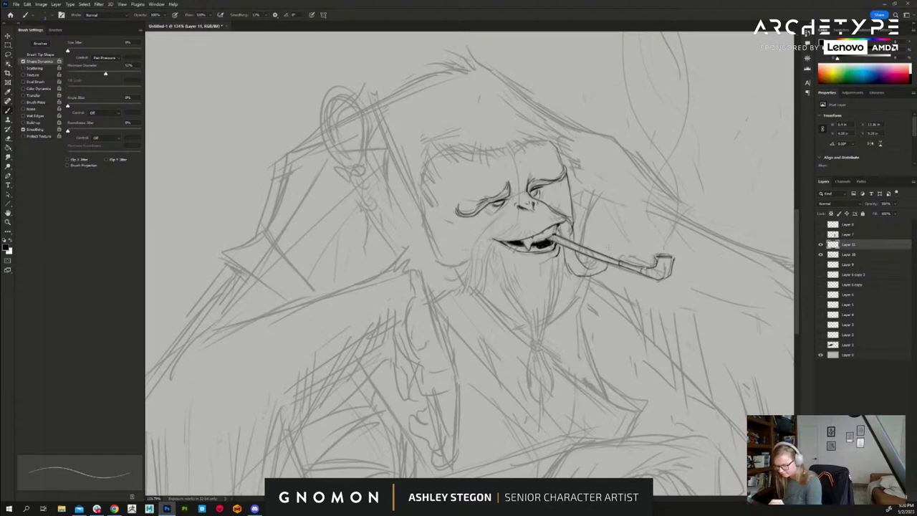
mouse_move(602, 232)
left_mouse_down()
mouse_move(595, 258)
mouse_move(585, 244)
mouse_move(600, 244)
mouse_move(603, 254)
mouse_move(585, 268)
mouse_move(599, 274)
left_mouse_up()
mouse_move(500, 241)
left_mouse_down()
mouse_move(482, 293)
mouse_move(459, 305)
left_mouse_up()
mouse_move(494, 219)
left_mouse_down()
mouse_move(474, 247)
mouse_move(462, 291)
mouse_move(440, 277)
mouse_move(430, 293)
mouse_move(430, 304)
mouse_move(475, 302)
mouse_move(459, 307)
left_mouse_up()
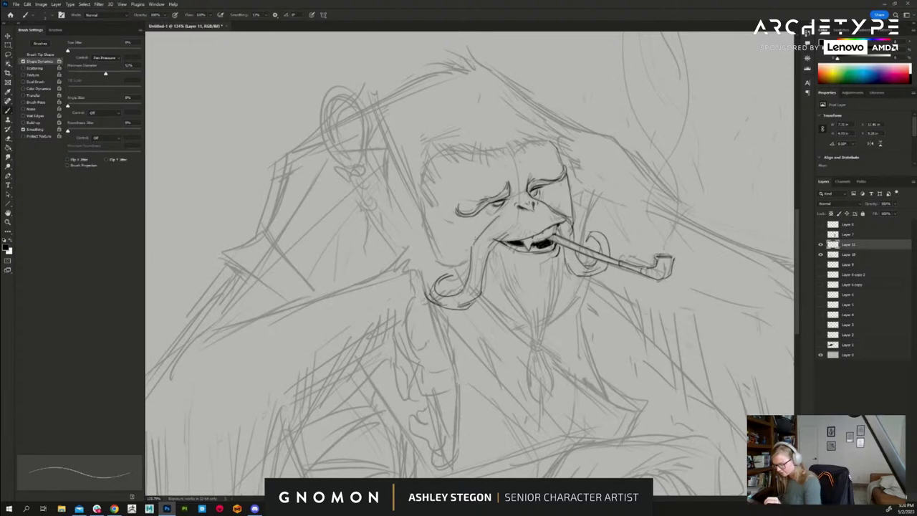
left_click_drag(471, 246, 469, 269)
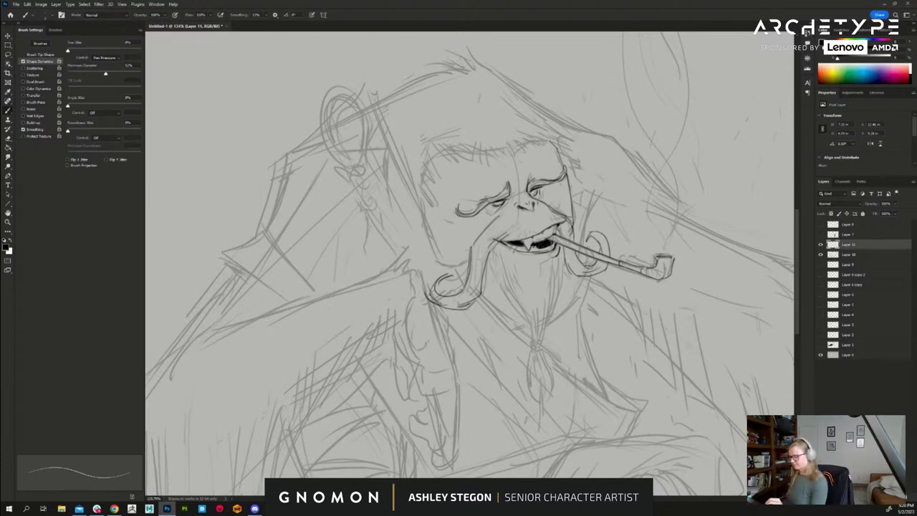
- Lower the opacity of the rough sketch on Layer 10, lock that layer, and make Layer 11 active again
left_click(867, 255)
left_click_drag(892, 203, 884, 215)
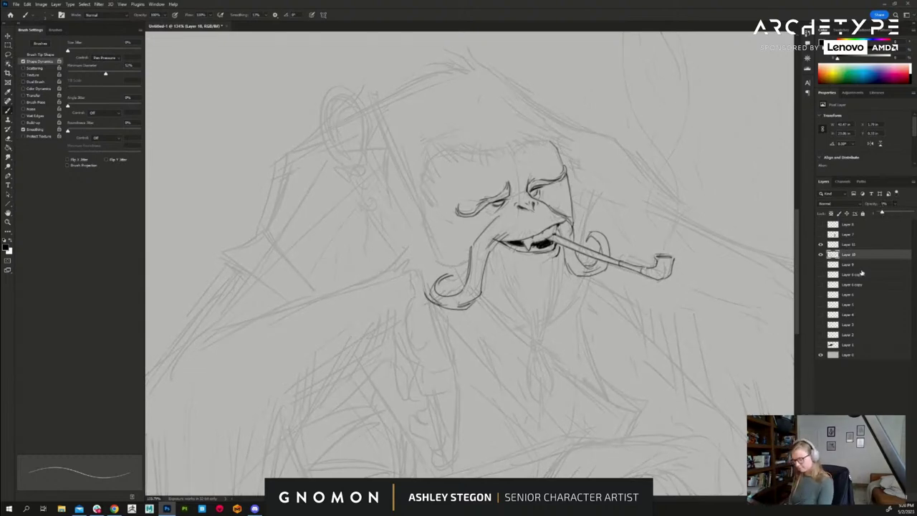
left_click(859, 248)
left_click(860, 248)
left_click(865, 252)
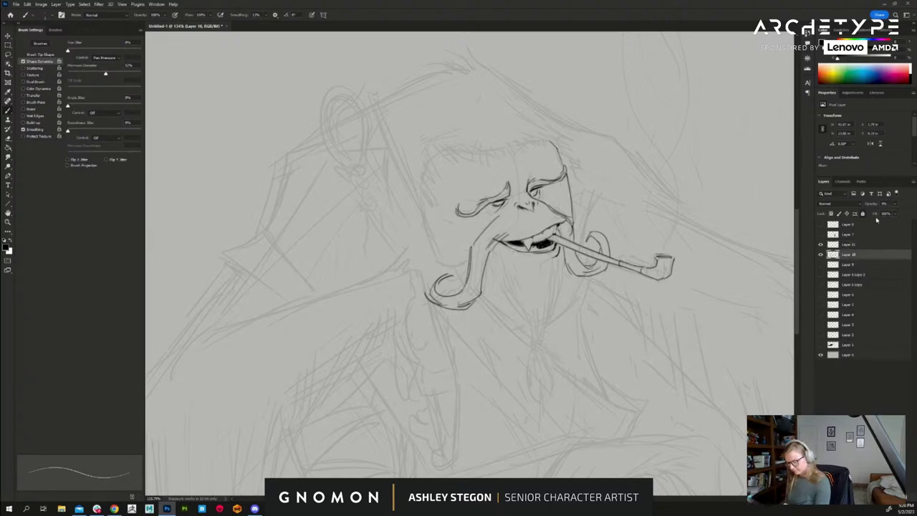
left_click(871, 245)
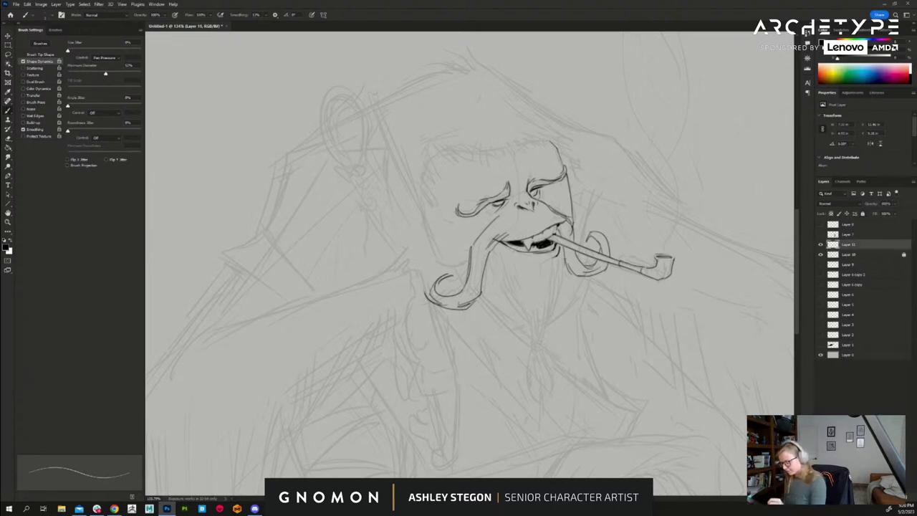
- Ink both sides of the tapering beard from the lower lip down to the small knotted tie
mouse_move(563, 250)
left_mouse_down()
mouse_move(564, 301)
mouse_move(543, 343)
left_mouse_up()
left_click_drag(490, 267, 533, 342)
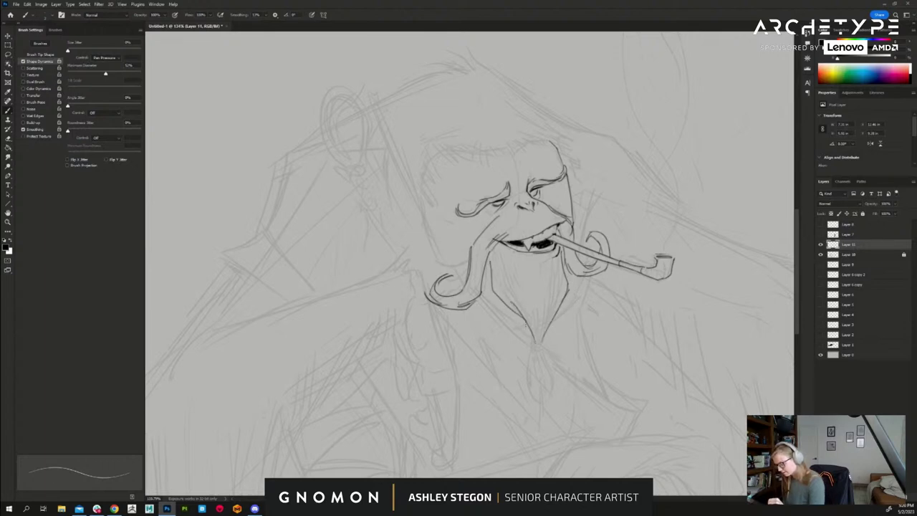
left_click_drag(494, 268, 510, 302)
mouse_move(559, 266)
left_mouse_down()
mouse_move(543, 341)
mouse_move(532, 344)
mouse_move(546, 350)
mouse_move(527, 351)
mouse_move(545, 352)
left_mouse_up()
- Ink the wavy beard strands hanging below the tie, with a small upturned curl on each side
mouse_move(620, 427)
left_mouse_down()
mouse_move(596, 404)
mouse_move(586, 346)
left_mouse_up()
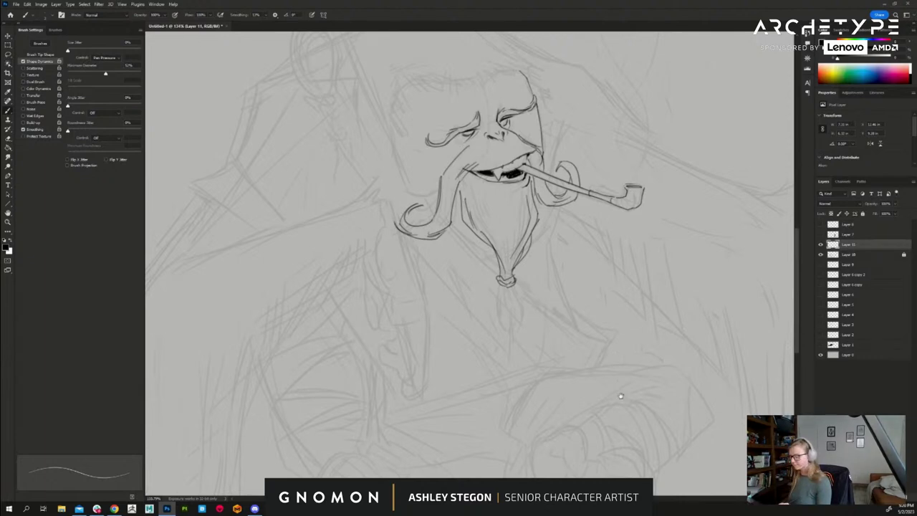
left_click_drag(621, 396, 620, 353)
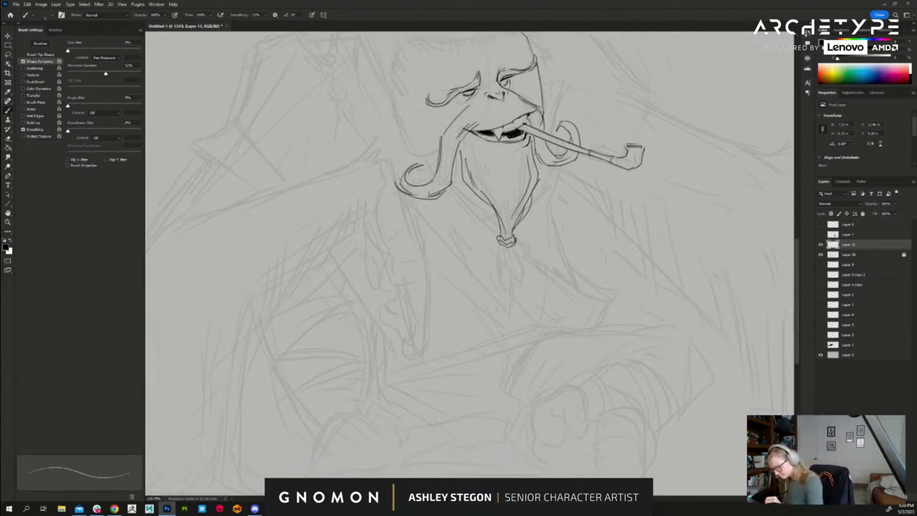
mouse_move(515, 245)
left_mouse_down()
mouse_move(521, 282)
mouse_move(495, 256)
mouse_move(503, 311)
left_mouse_up()
left_click_drag(501, 268, 507, 294)
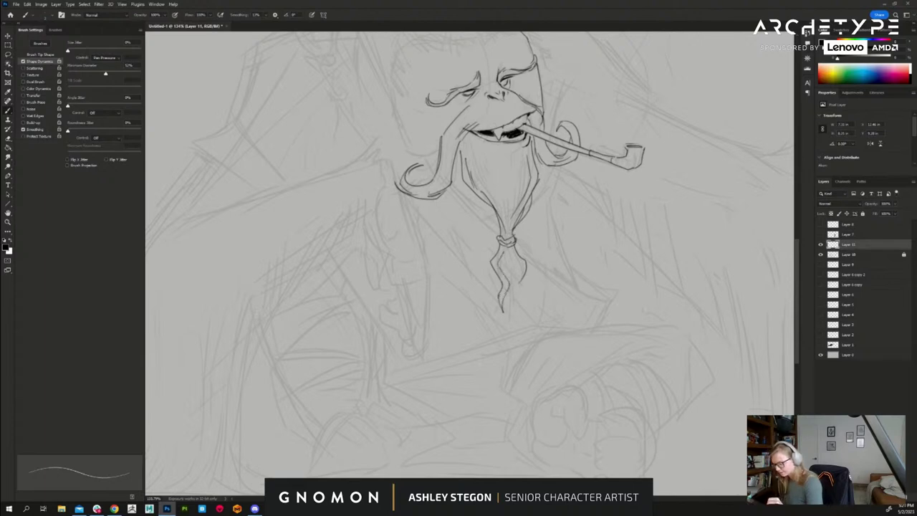
mouse_move(519, 256)
left_mouse_down()
mouse_move(506, 320)
mouse_move(526, 244)
mouse_move(537, 241)
mouse_move(536, 259)
mouse_move(479, 251)
mouse_move(521, 286)
left_mouse_up()
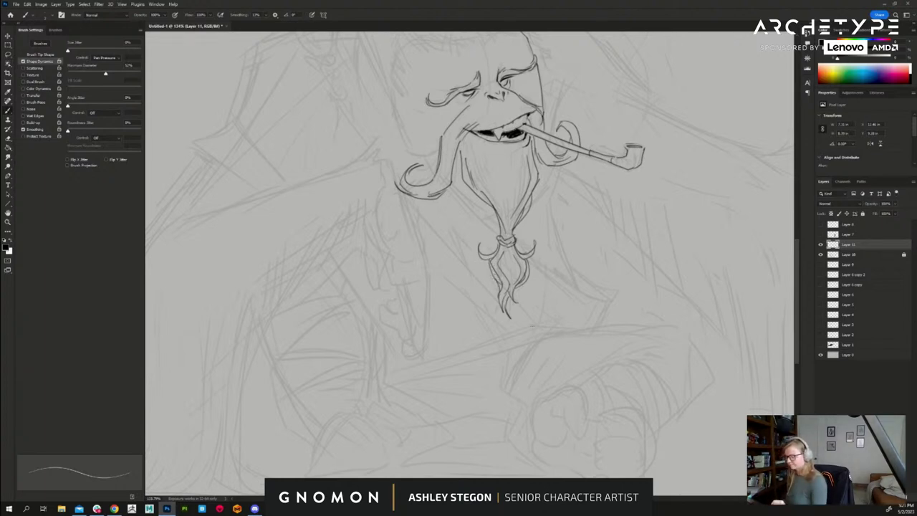
- Add short hair strokes at the top of the beard below the lip and along the upper lip
left_click_drag(633, 274, 627, 356)
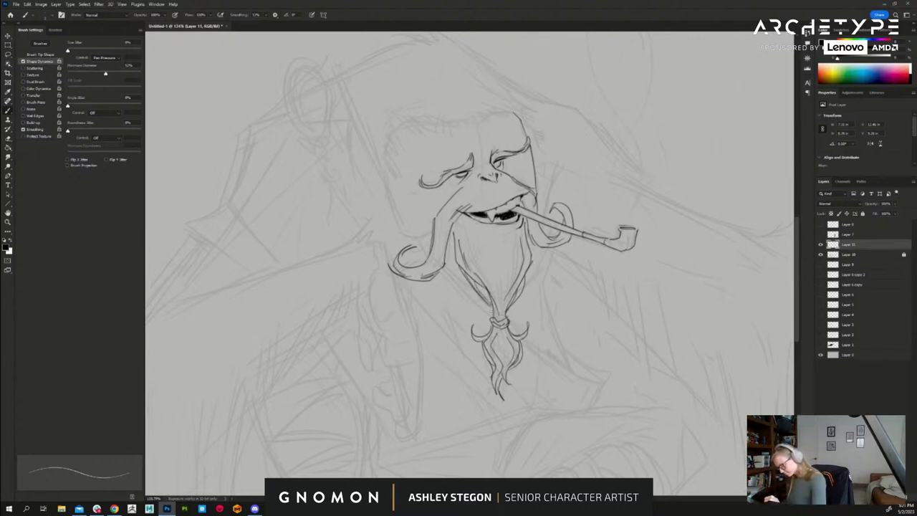
left_click_drag(515, 239, 512, 255)
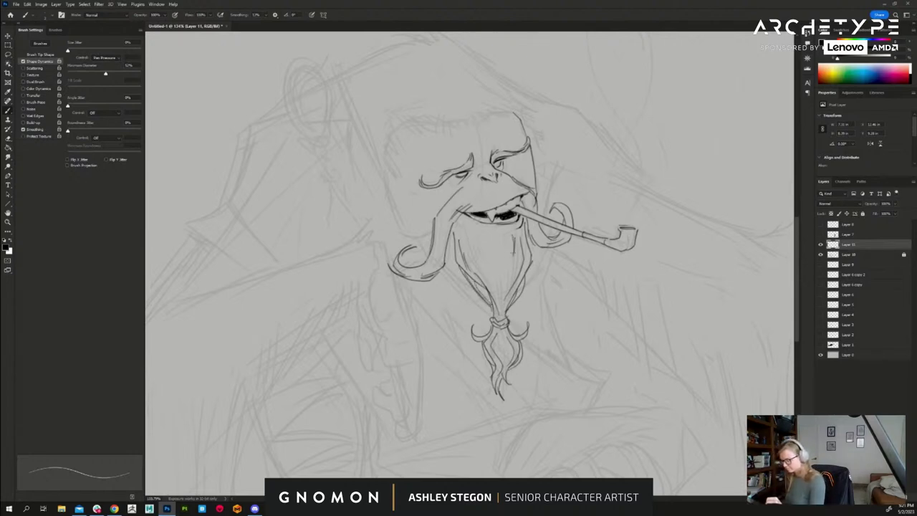
left_click_drag(463, 235, 468, 249)
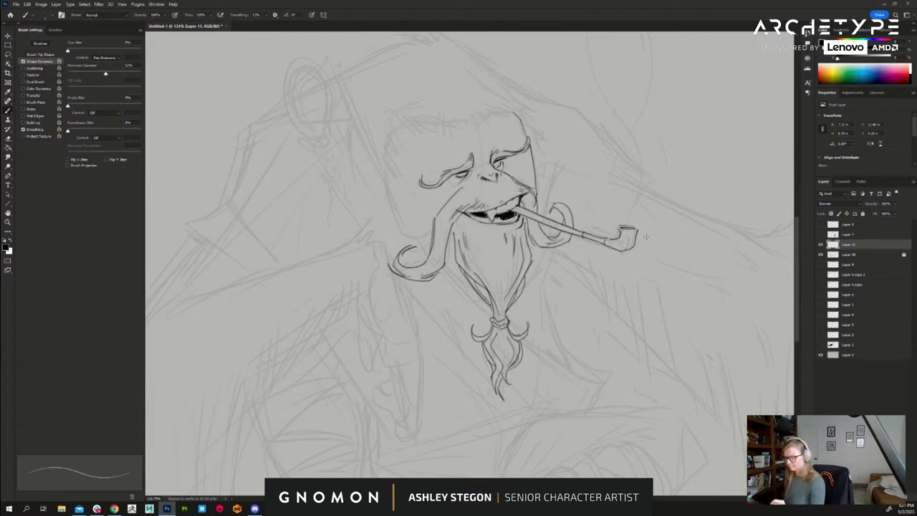
- Ink a jagged fringe of short hair strokes across the forehead
left_click_drag(644, 321, 665, 337)
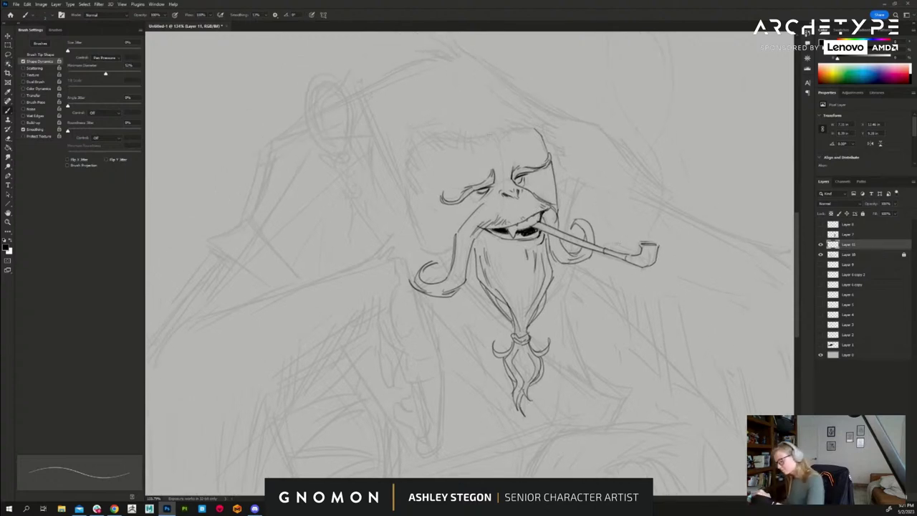
left_click_drag(479, 129, 502, 157)
left_click_drag(487, 129, 499, 155)
left_click_drag(495, 129, 503, 151)
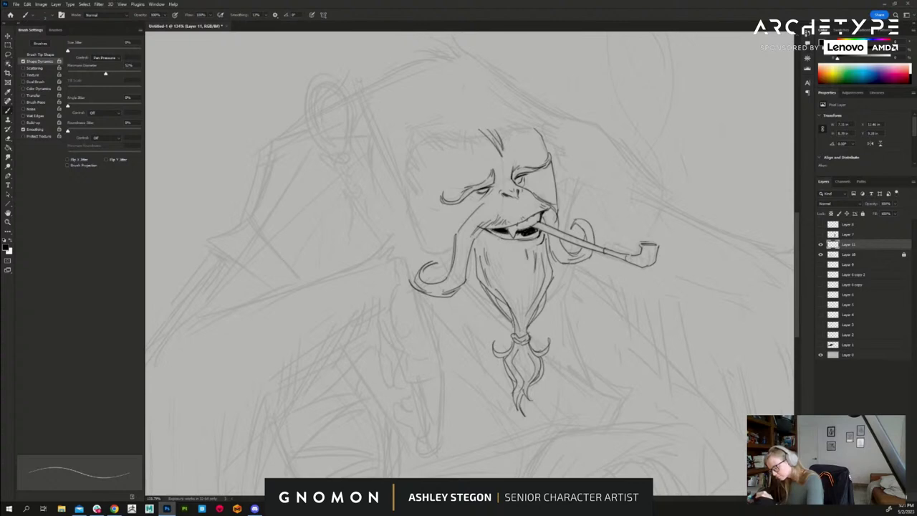
mouse_move(512, 117)
left_mouse_down()
mouse_move(521, 150)
mouse_move(492, 119)
mouse_move(500, 161)
left_mouse_up()
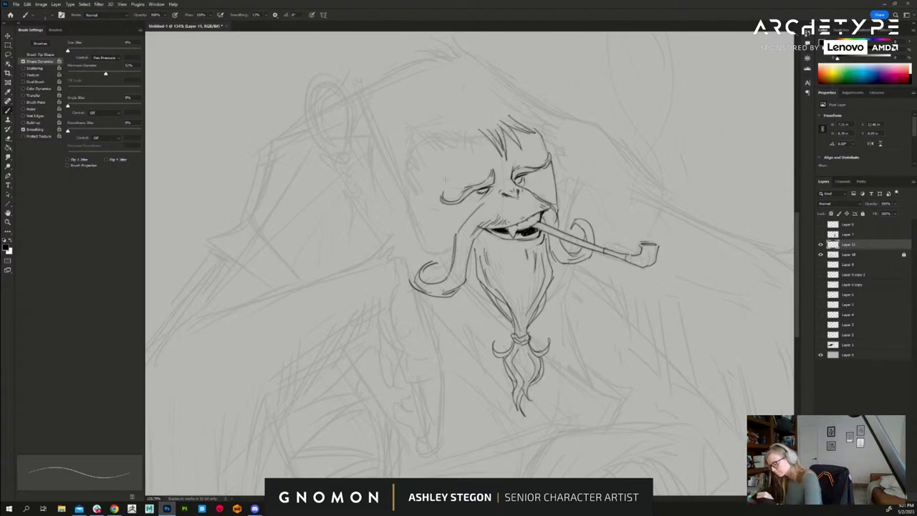
mouse_move(414, 130)
left_mouse_down()
mouse_move(420, 153)
mouse_move(451, 133)
mouse_move(481, 158)
mouse_move(480, 149)
mouse_move(490, 152)
left_mouse_up()
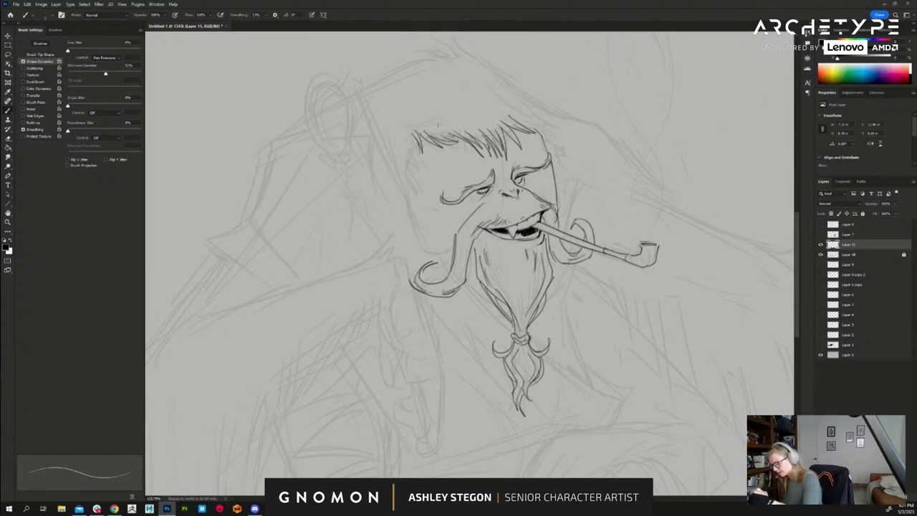
- Ink the near side contour of the face down from the hairline and add hair strokes at the far temple
mouse_move(419, 136)
left_mouse_down()
mouse_move(406, 169)
mouse_move(412, 161)
mouse_move(420, 247)
left_mouse_up()
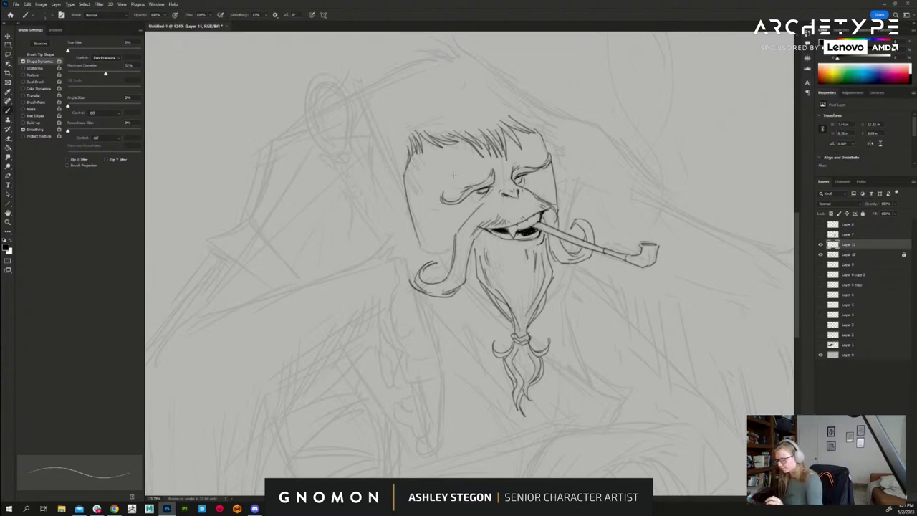
left_click_drag(522, 122, 564, 162)
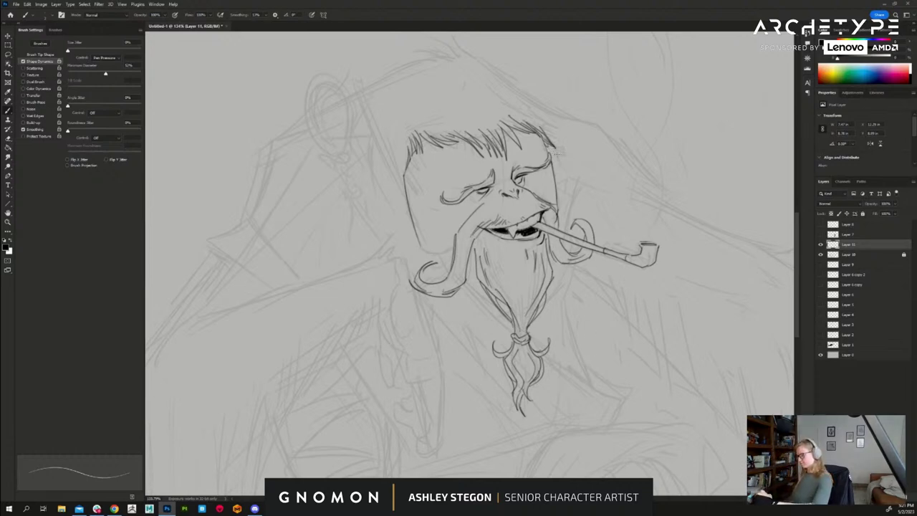
left_click_drag(553, 143, 557, 160)
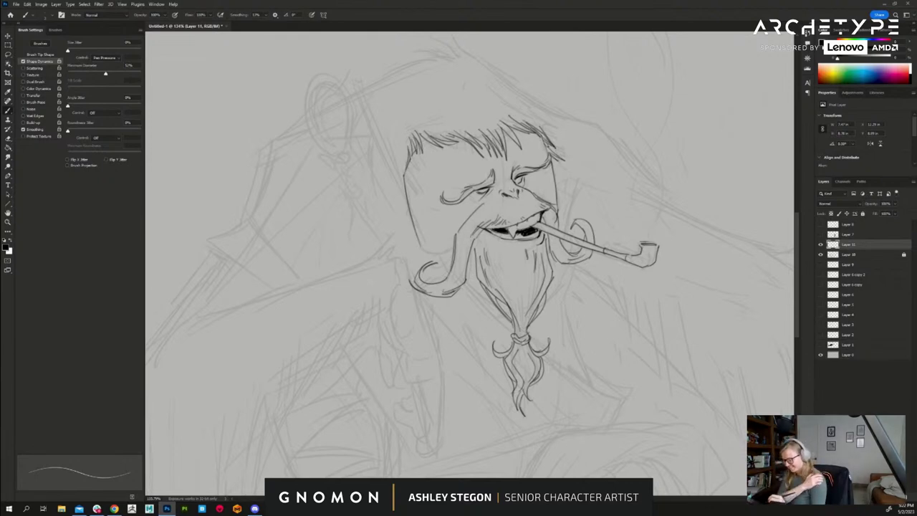
- Clean up the line beside the far mouth corner and extend the near jaw contour to the moustache
key("e")
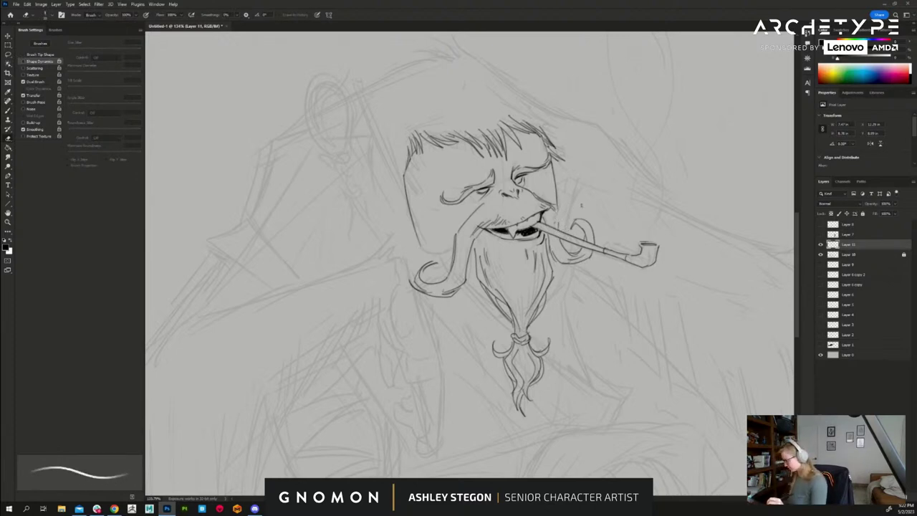
left_click_drag(558, 210, 553, 222)
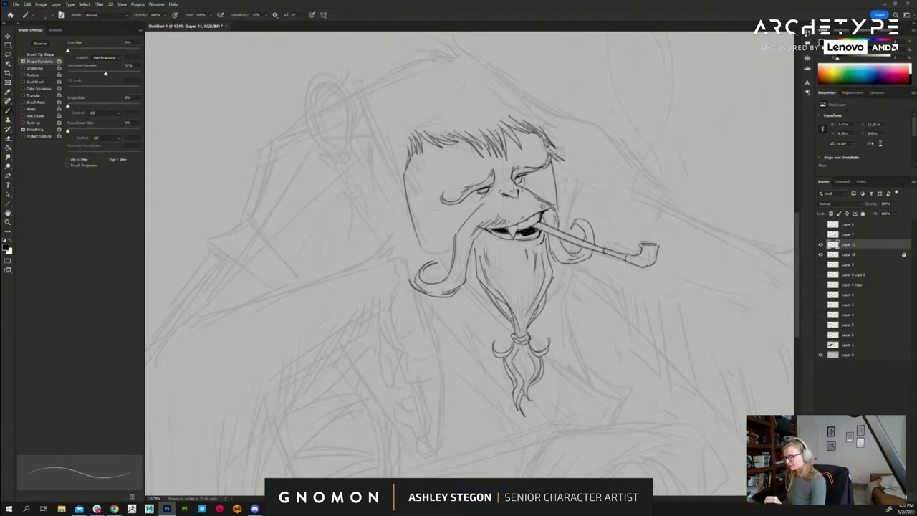
mouse_move(476, 206)
left_mouse_down()
mouse_move(460, 226)
mouse_move(478, 212)
left_mouse_up()
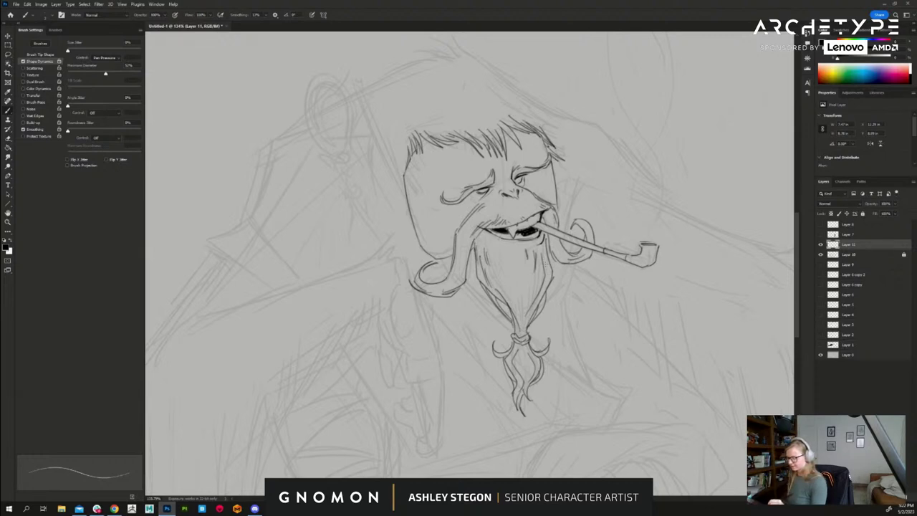
- Ink the far slope of the head contour from the fringe's outer end up toward the crown
left_click_drag(547, 259, 542, 292)
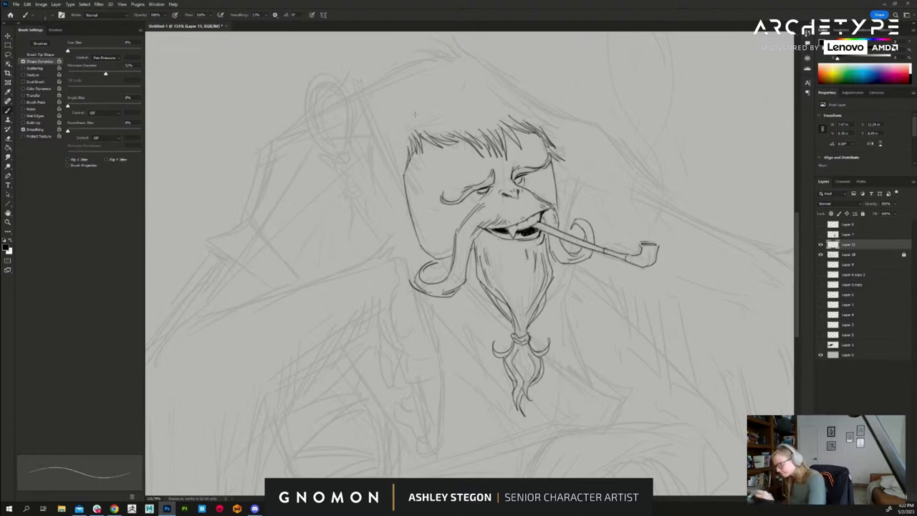
left_click_drag(639, 353, 651, 366)
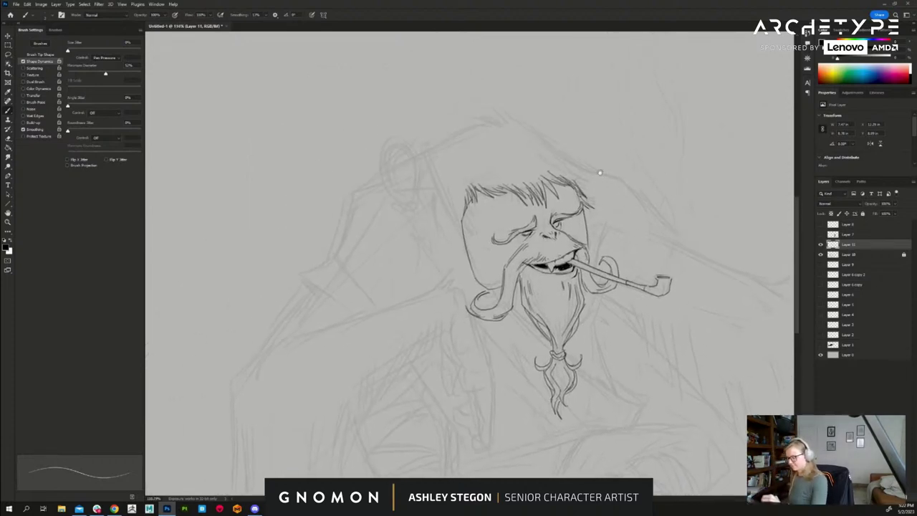
left_click_drag(551, 157, 583, 180)
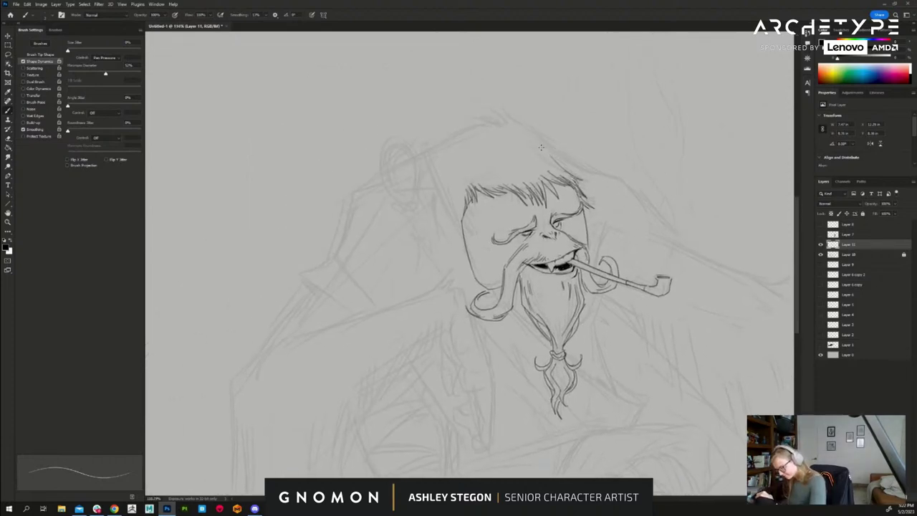
mouse_move(534, 141)
left_mouse_down()
mouse_move(552, 158)
mouse_move(535, 142)
mouse_move(542, 147)
left_mouse_up()
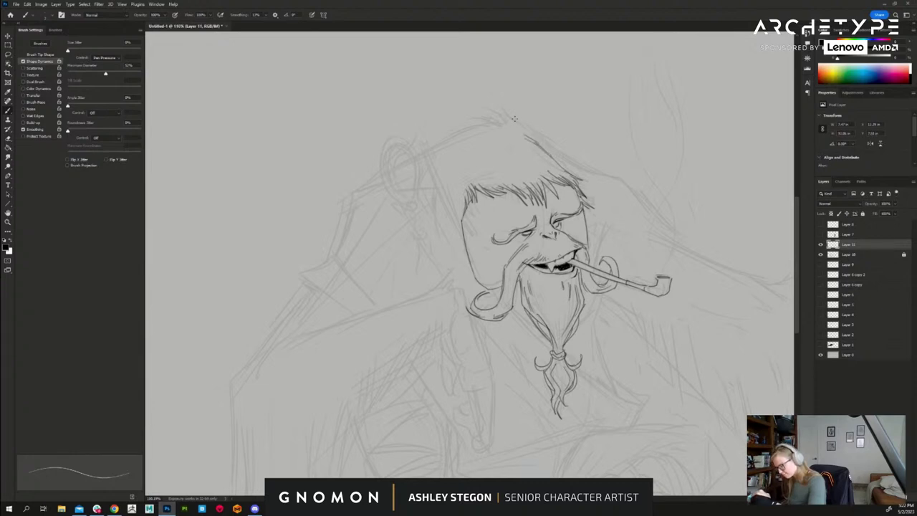
- Add spiky hair tufts at the crown and extend the top contour down both sides of the head
mouse_move(493, 107)
left_mouse_down()
mouse_move(519, 126)
mouse_move(494, 115)
mouse_move(498, 123)
left_mouse_up()
left_click_drag(457, 98, 490, 119)
left_click_drag(474, 113, 540, 139)
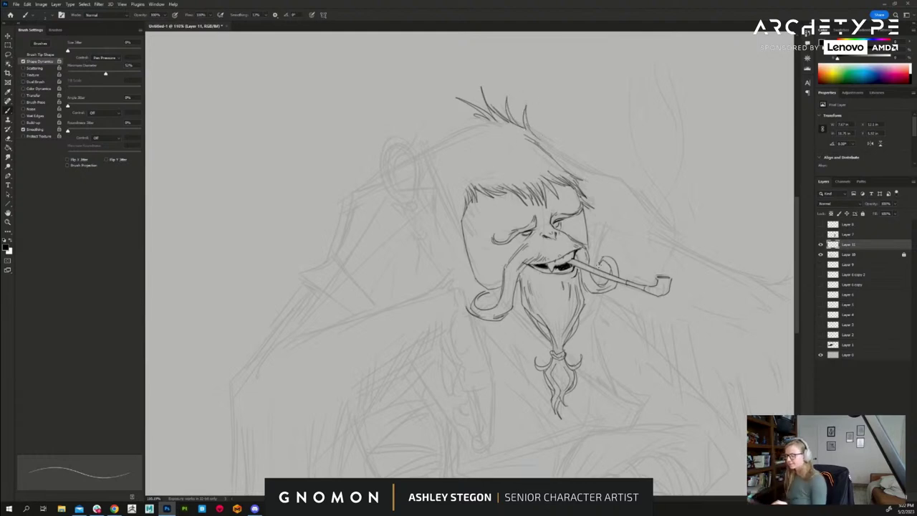
left_click_drag(484, 117, 432, 137)
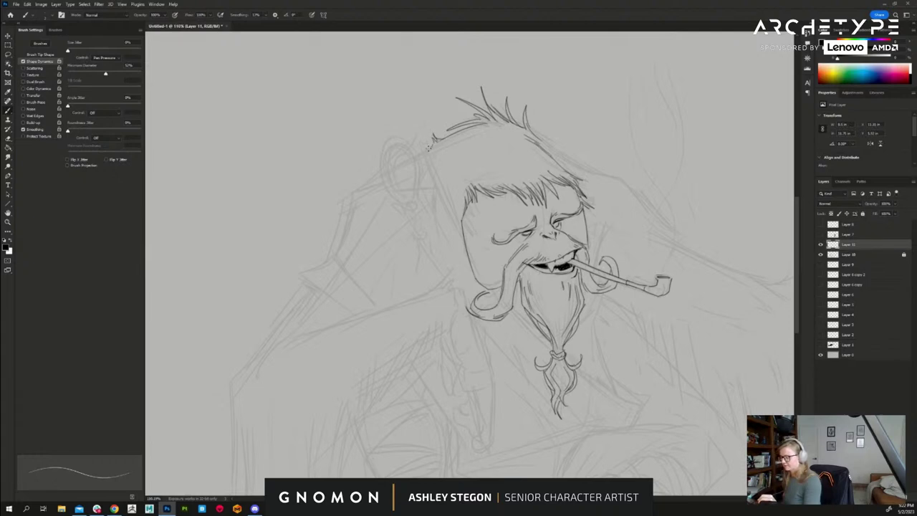
mouse_move(540, 139)
left_mouse_down()
mouse_move(630, 176)
mouse_move(621, 180)
mouse_move(653, 202)
mouse_move(604, 173)
mouse_move(656, 204)
left_mouse_up()
- Ink the straight near edge of the hood opening beside the face, with a small peak at its upper end
left_click_drag(664, 397, 626, 378)
left_click_drag(387, 126, 411, 205)
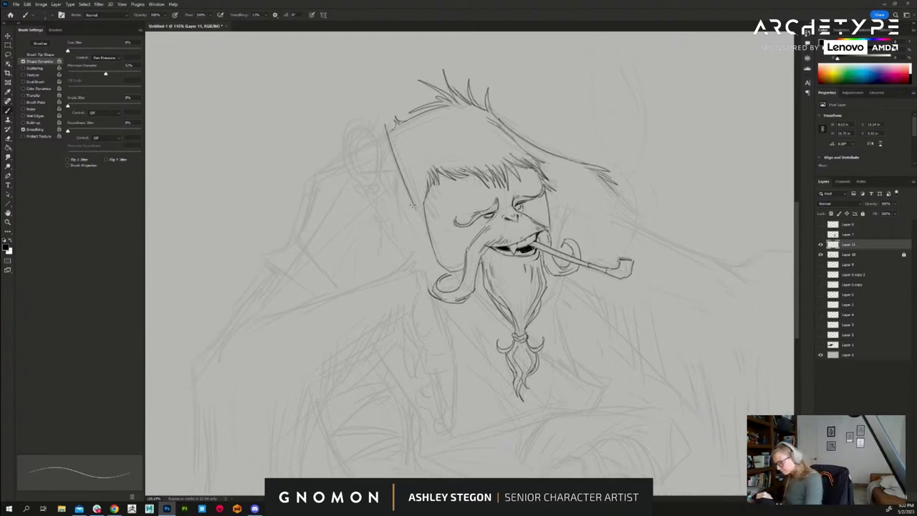
mouse_move(387, 123)
left_mouse_down()
mouse_move(394, 129)
mouse_move(379, 130)
left_mouse_up()
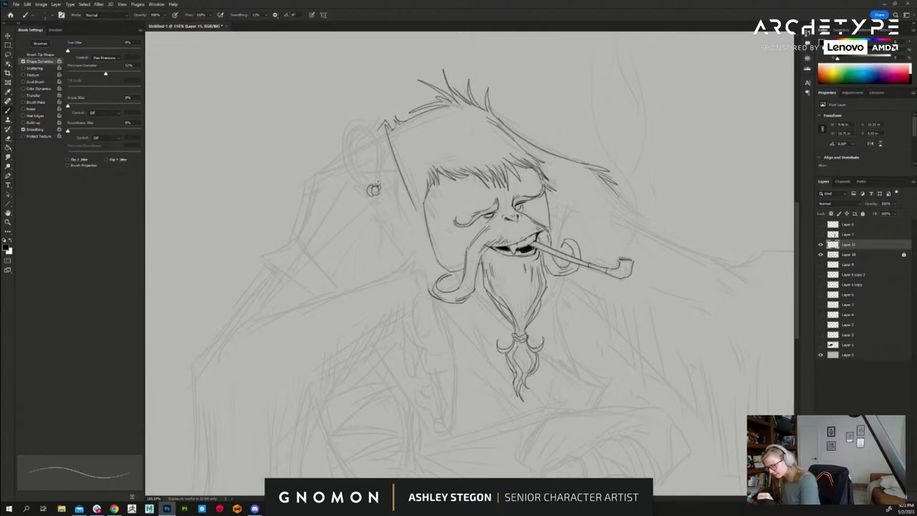
- Draw the bow-shaped knot beside the near edge of the hood with a braided tassel hanging from it
mouse_move(376, 187)
left_mouse_down()
mouse_move(354, 195)
mouse_move(361, 191)
mouse_move(356, 206)
mouse_move(385, 214)
mouse_move(393, 166)
mouse_move(391, 220)
mouse_move(382, 215)
mouse_move(395, 236)
mouse_move(398, 258)
left_mouse_up()
mouse_move(396, 256)
left_mouse_down()
mouse_move(400, 262)
mouse_move(394, 249)
left_mouse_up()
left_click_drag(391, 251, 399, 264)
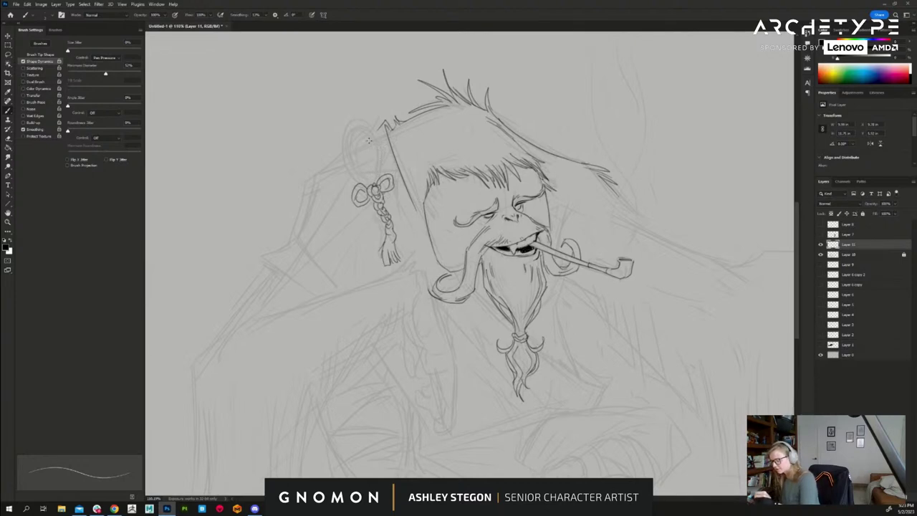
- Draw the tall double-lined cord loop above the knot and the bands joining the knot to the hood edge
left_click_drag(370, 136, 382, 181)
mouse_move(366, 133)
left_mouse_down()
mouse_move(352, 162)
mouse_move(359, 158)
mouse_move(351, 129)
mouse_move(346, 161)
mouse_move(356, 172)
mouse_move(347, 134)
mouse_move(390, 155)
mouse_move(380, 143)
mouse_move(387, 170)
left_mouse_up()
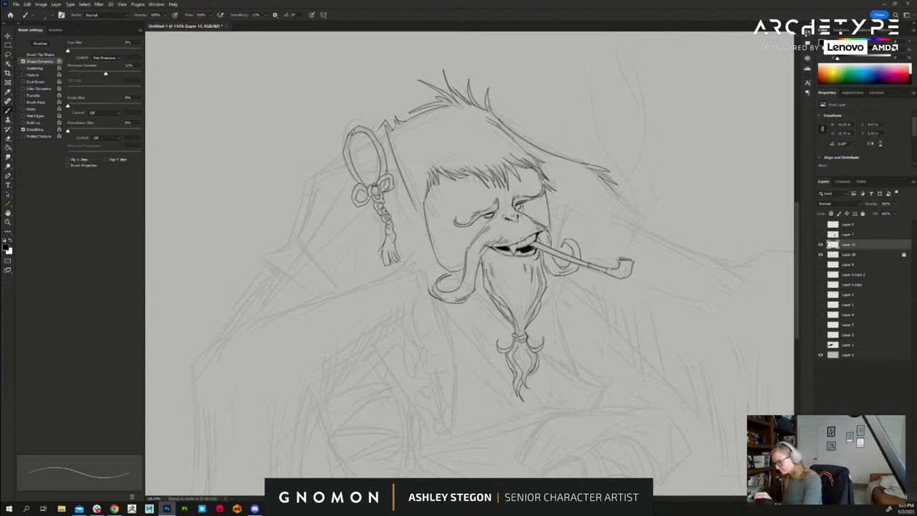
mouse_move(355, 133)
left_mouse_down()
mouse_move(350, 152)
mouse_move(364, 183)
left_mouse_up()
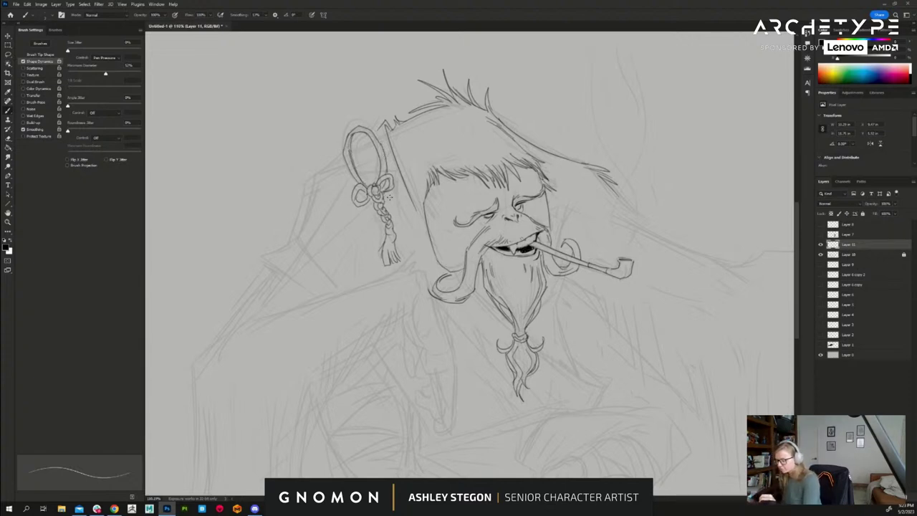
mouse_move(385, 194)
left_mouse_down()
mouse_move(402, 213)
mouse_move(387, 210)
mouse_move(403, 213)
mouse_move(400, 190)
mouse_move(424, 242)
left_mouse_up()
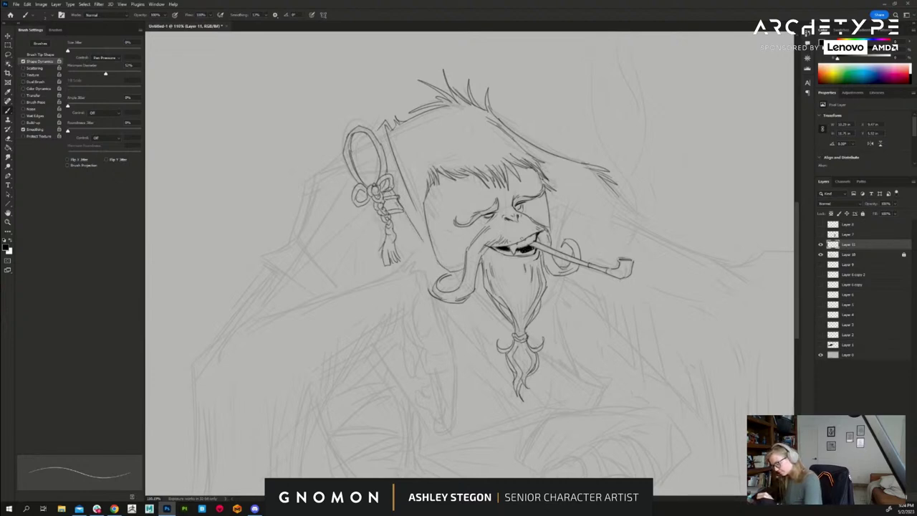
mouse_move(373, 149)
left_mouse_down()
mouse_move(370, 166)
mouse_move(358, 142)
mouse_move(367, 140)
mouse_move(378, 179)
mouse_move(360, 176)
left_mouse_up()
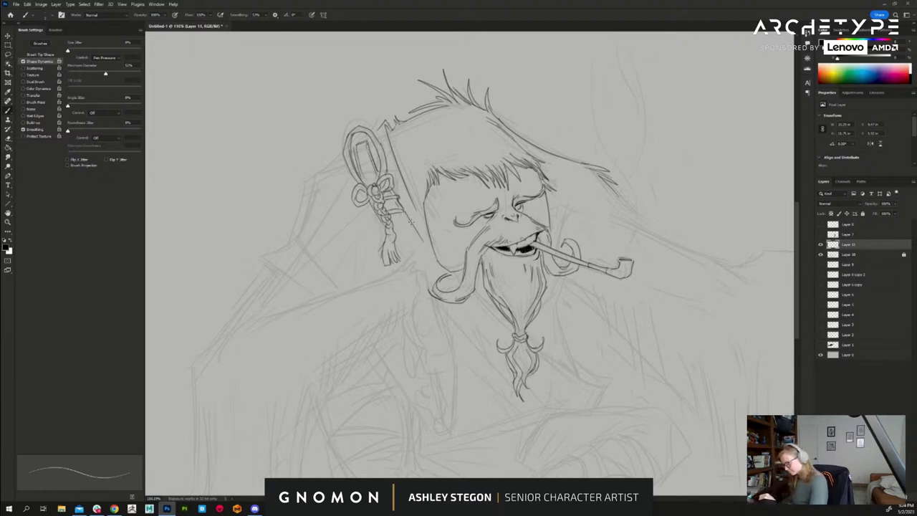
- Ink the diagonal collar band from the near jaw past the beard to the chest, and thicken the near hood edge
left_click_drag(410, 219, 437, 263)
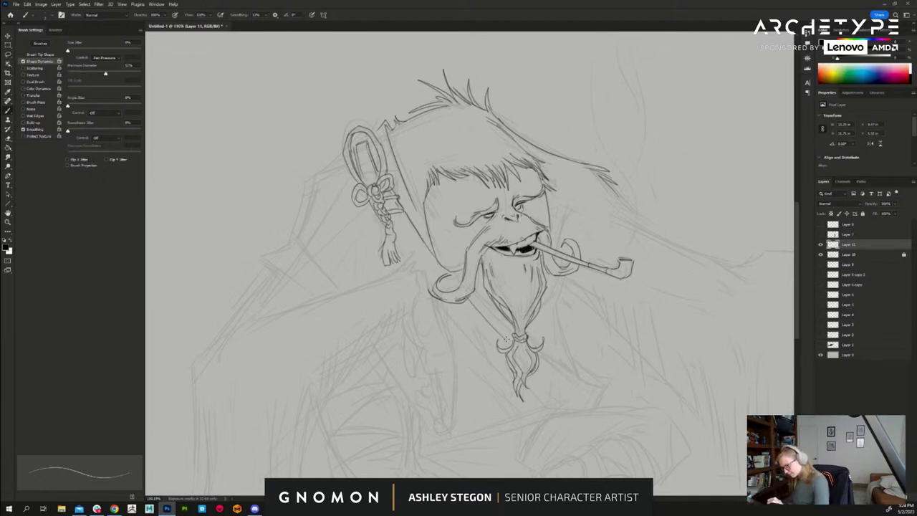
left_click_drag(539, 368, 576, 397)
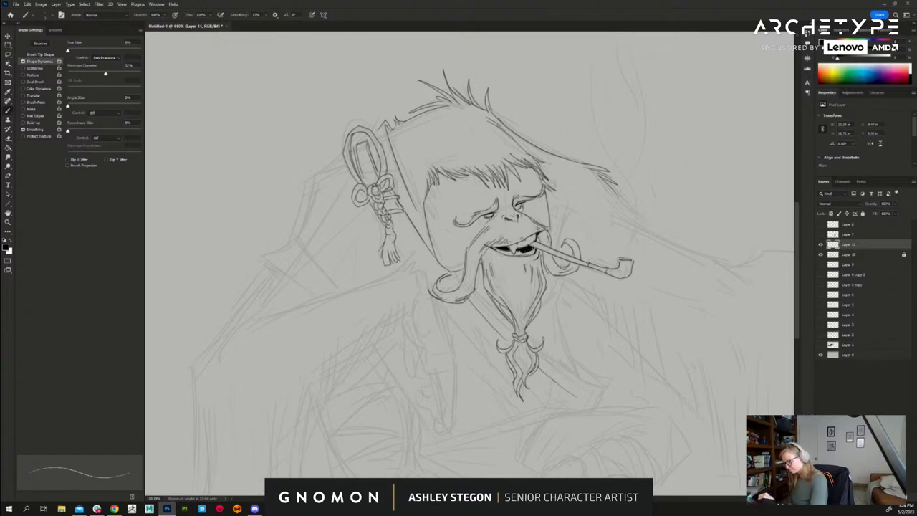
left_click_drag(396, 243, 408, 261)
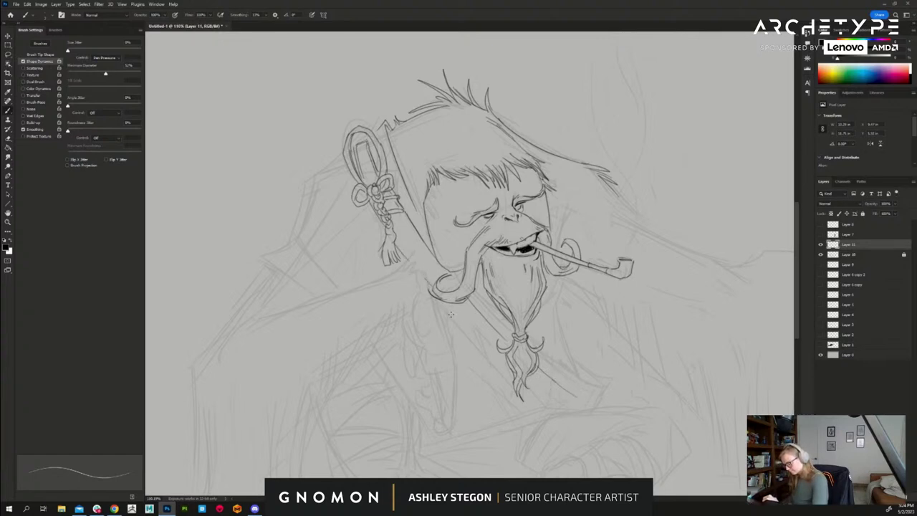
left_click_drag(450, 313, 557, 410)
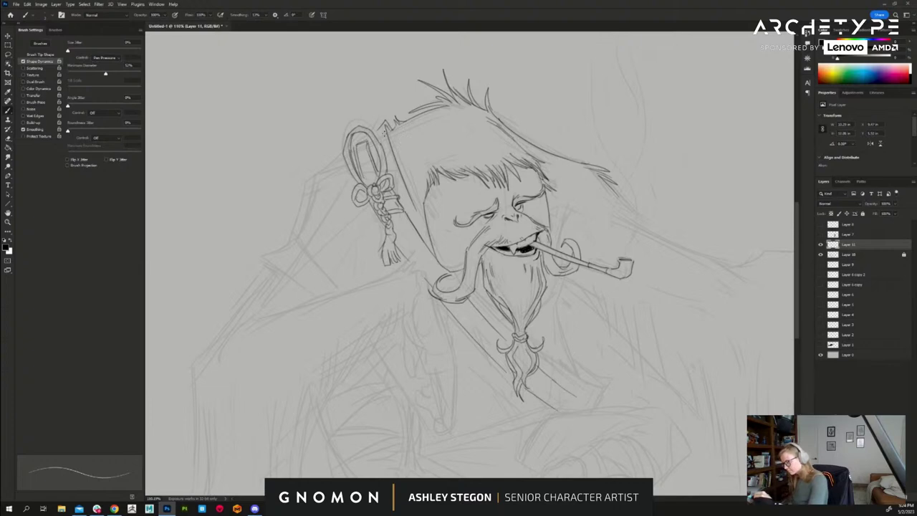
left_click_drag(386, 125, 431, 242)
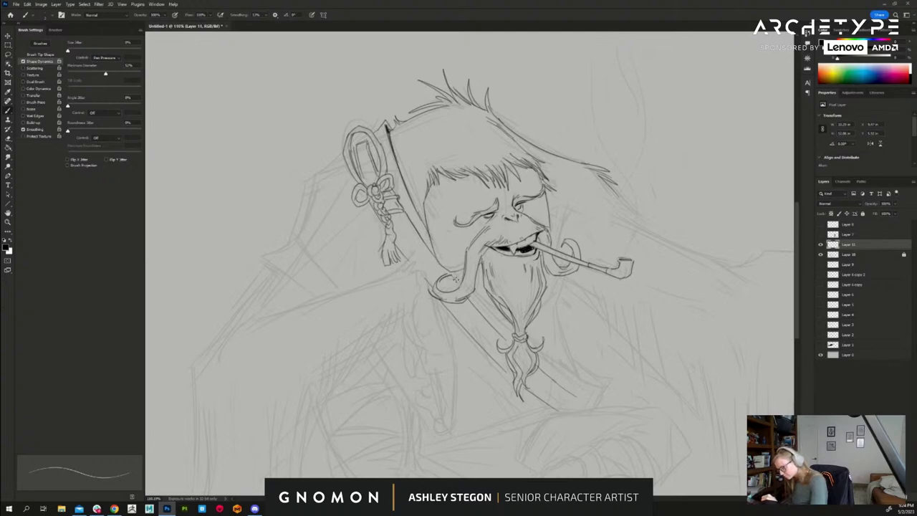
left_click_drag(472, 294, 512, 337)
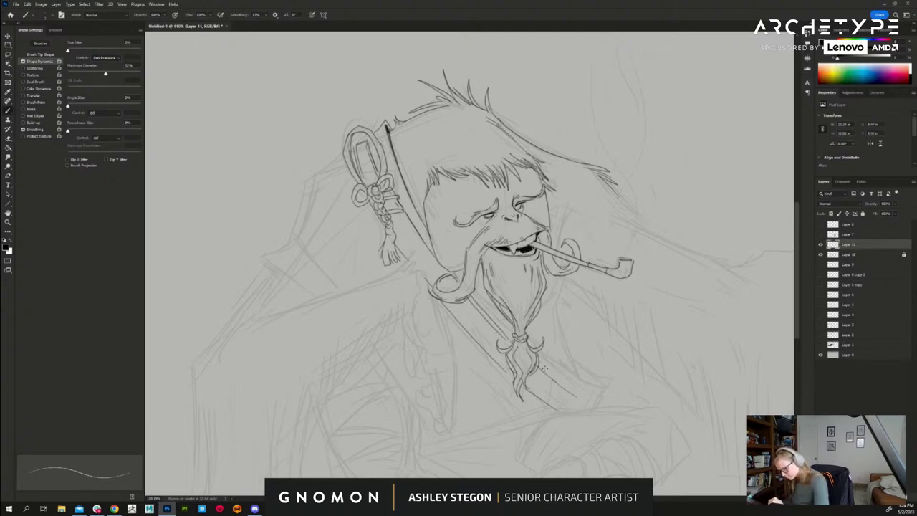
- Draw the pointed lower end of the collar on the chest beyond the beard tip, with its fold lines
left_click_drag(542, 369, 606, 398)
mouse_move(561, 377)
left_mouse_down()
mouse_move(606, 384)
mouse_move(600, 406)
mouse_move(585, 408)
left_mouse_up()
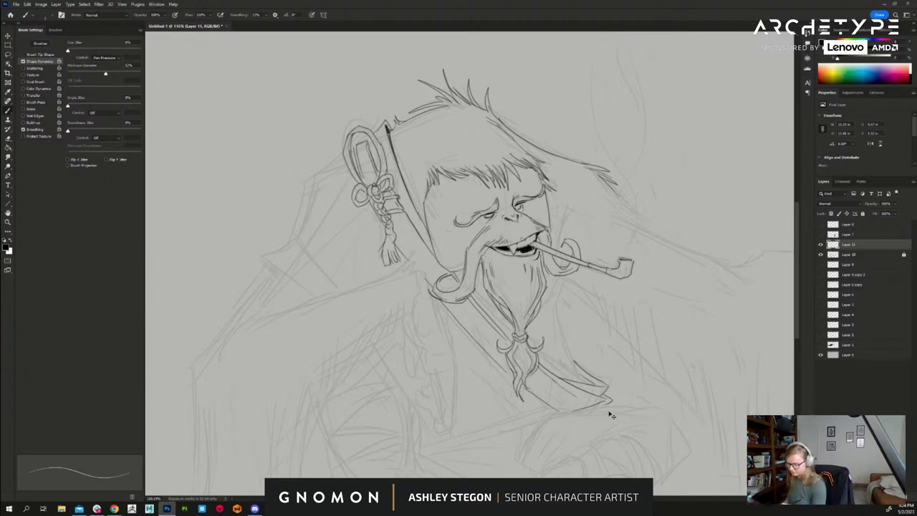
key("ctrl+z")
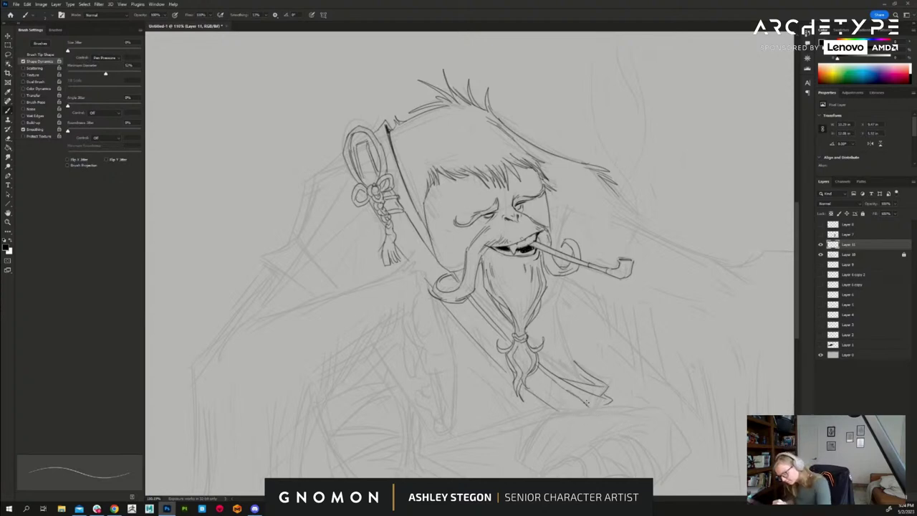
left_click_drag(608, 406, 602, 402)
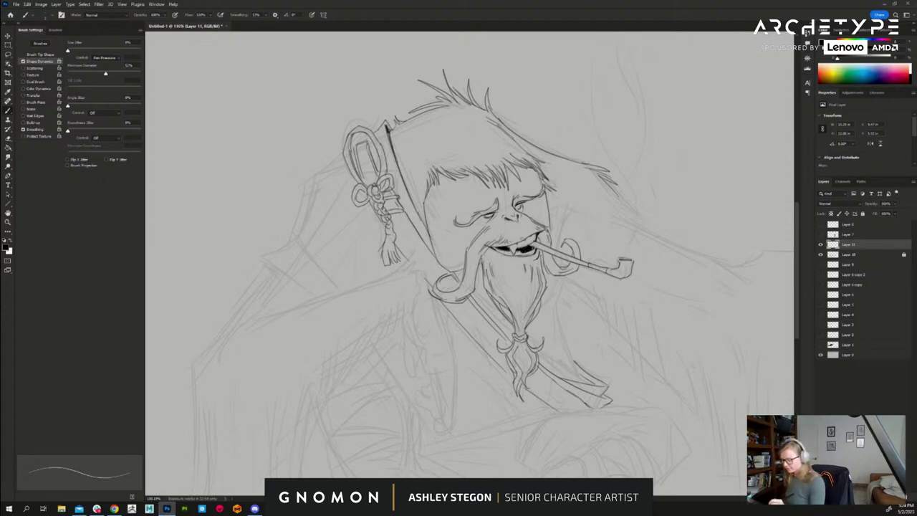
- Ink the far collar edge from behind the moustache curl down to the collar tip, with a short fold line beside it
left_click_drag(571, 207, 563, 233)
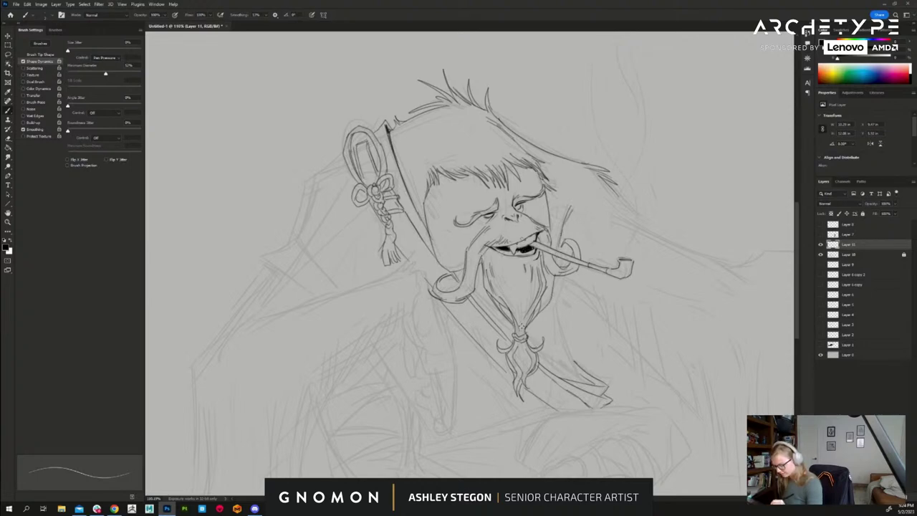
left_click_drag(513, 325, 500, 330)
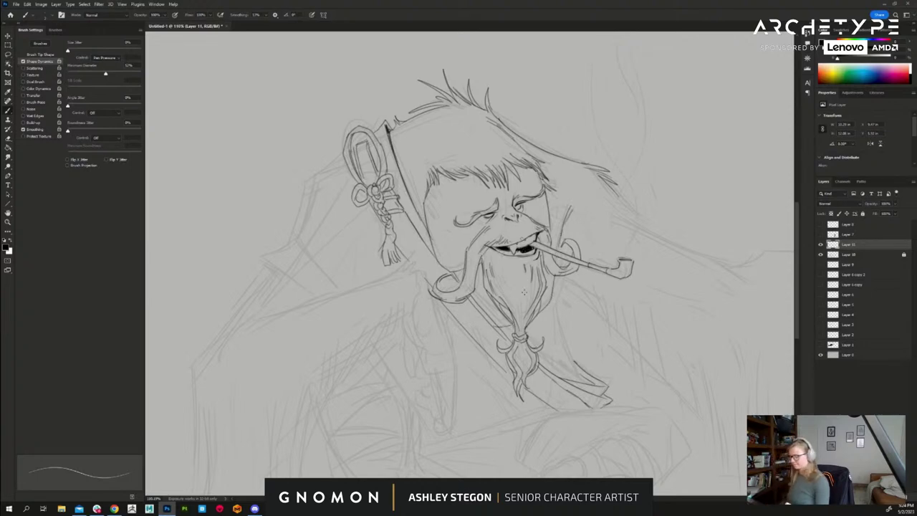
left_click_drag(554, 287, 570, 371)
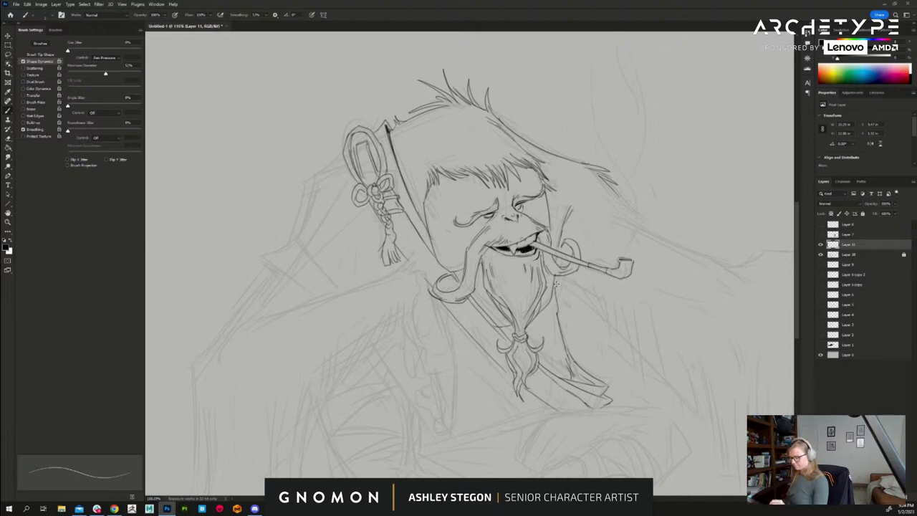
left_click_drag(560, 275, 607, 316)
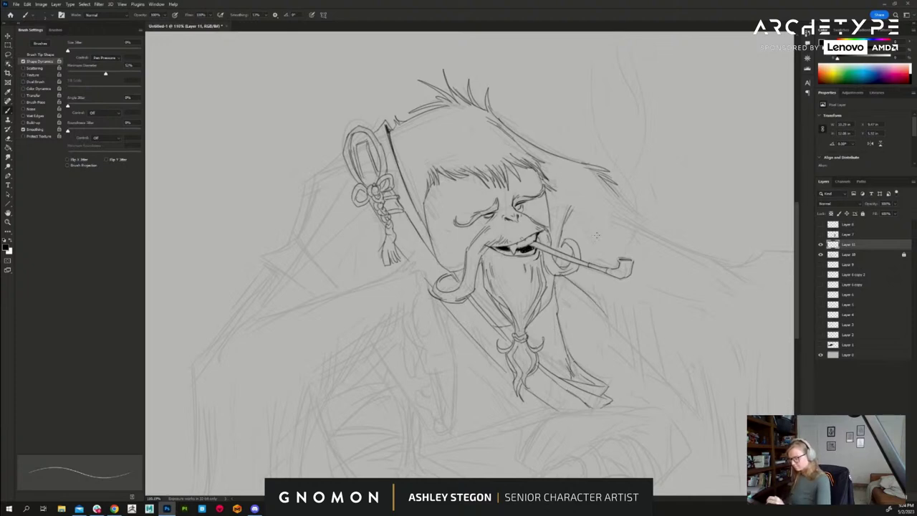
key("ctrl+z")
left_click_drag(566, 275, 596, 299)
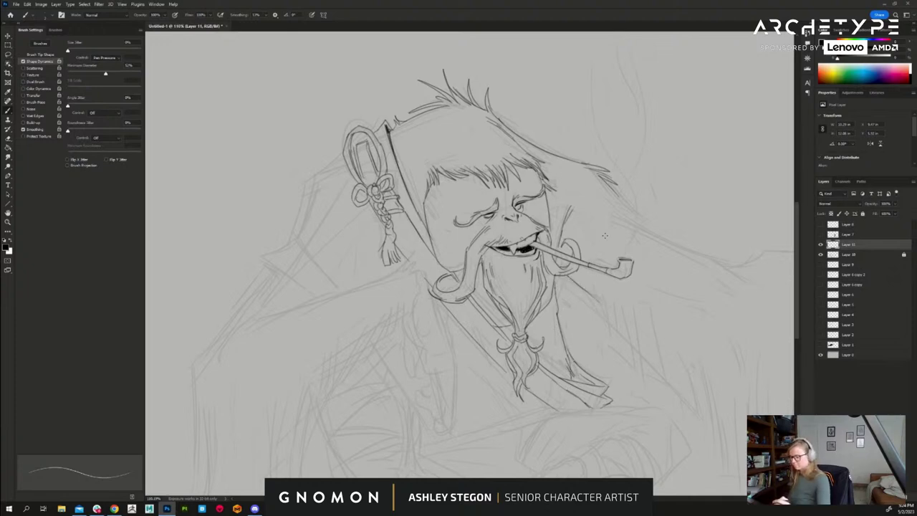
- Extend the hood's far contour down to the shoulder and ink its near back contour from the cord loop downward
left_click_drag(609, 188, 680, 251)
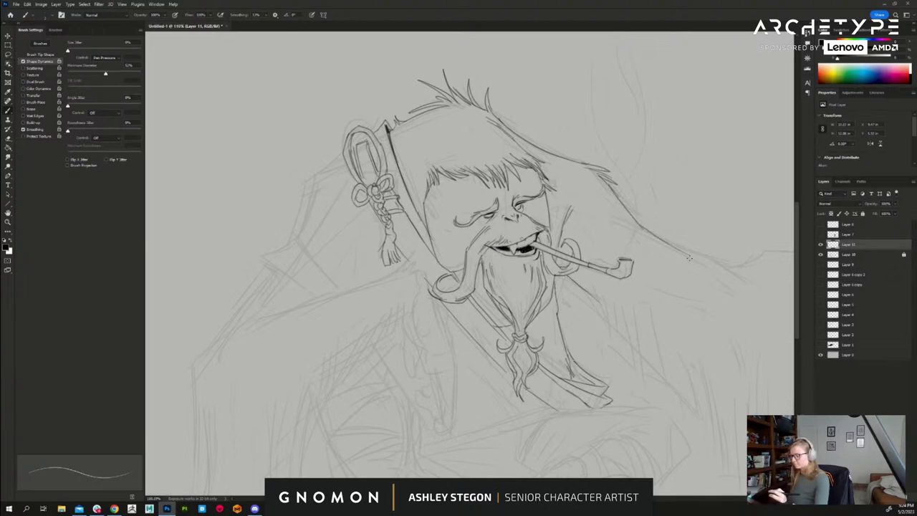
left_click_drag(637, 396, 663, 375)
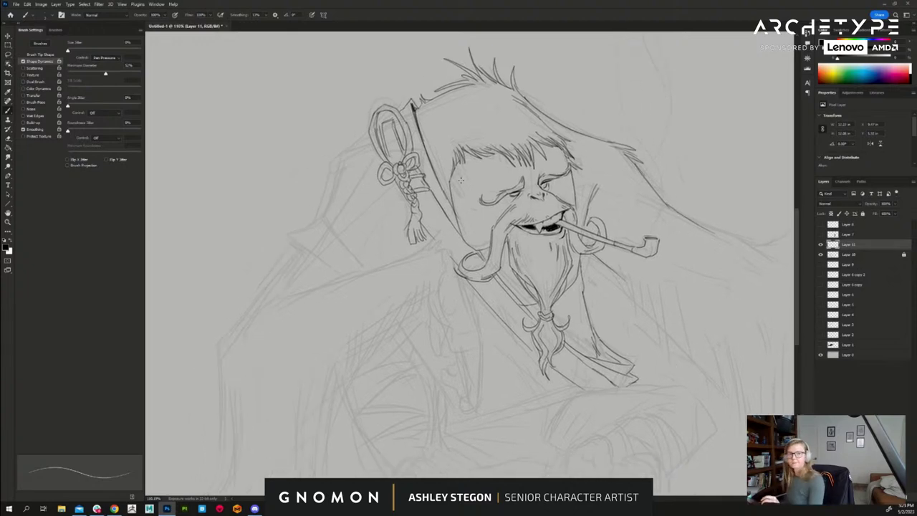
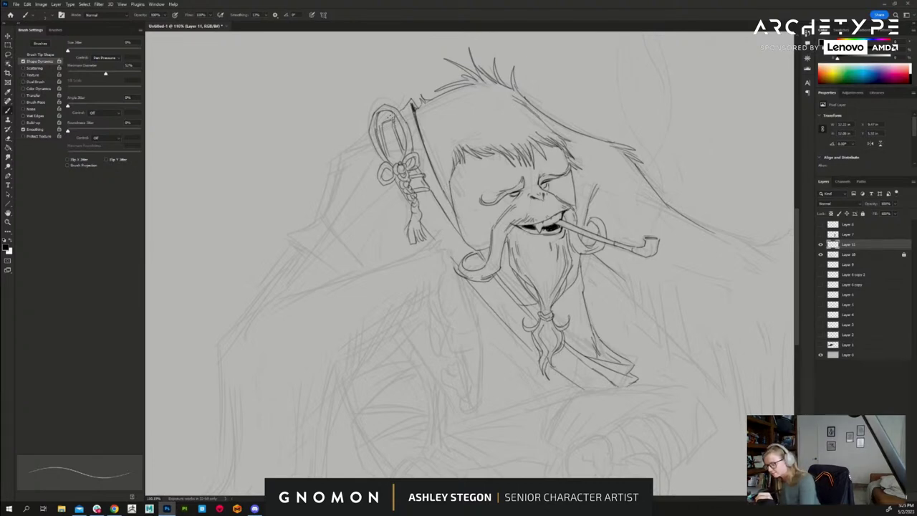
mouse_move(394, 117)
left_mouse_down()
mouse_move(338, 156)
mouse_move(332, 211)
mouse_move(339, 155)
mouse_move(323, 209)
left_mouse_up()
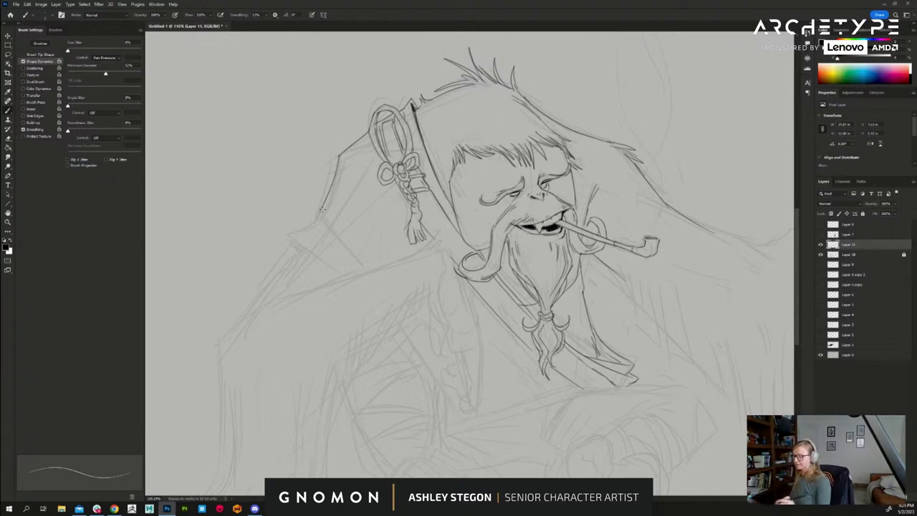
mouse_move(597, 186)
left_mouse_down()
mouse_move(588, 212)
mouse_move(590, 203)
left_mouse_up()
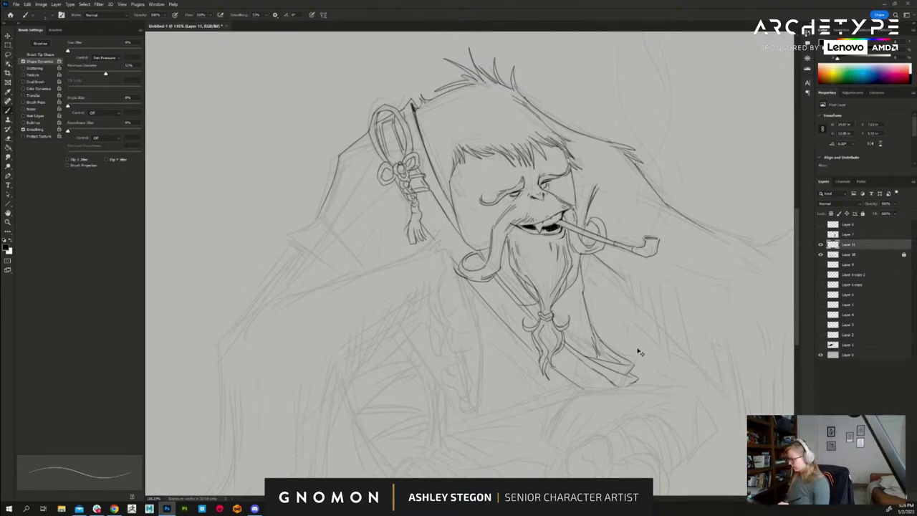
- Draw the pointed fabric flap at the base of the hood's near side with diagonal fold lines running inward
scroll(640, 353, "down", 3)
left_click_drag(640, 411, 640, 364)
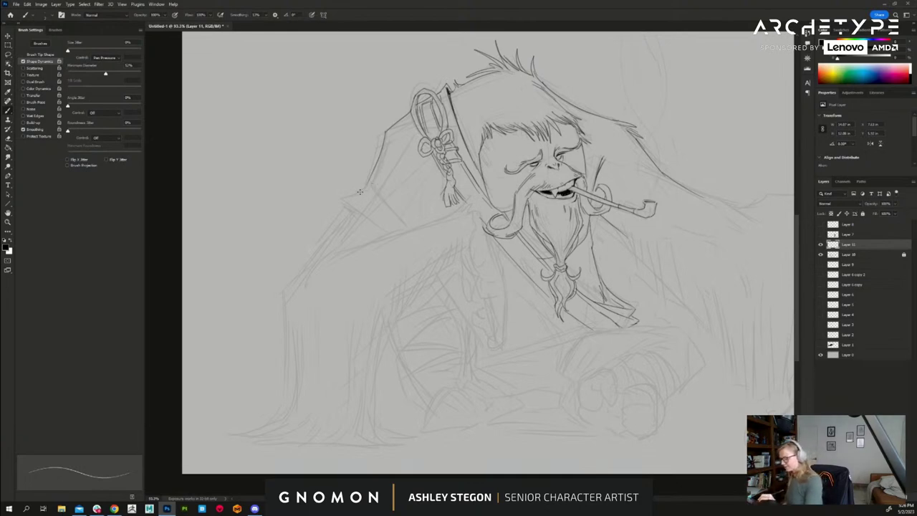
mouse_move(342, 198)
left_mouse_down()
mouse_move(374, 180)
mouse_move(404, 225)
left_mouse_up()
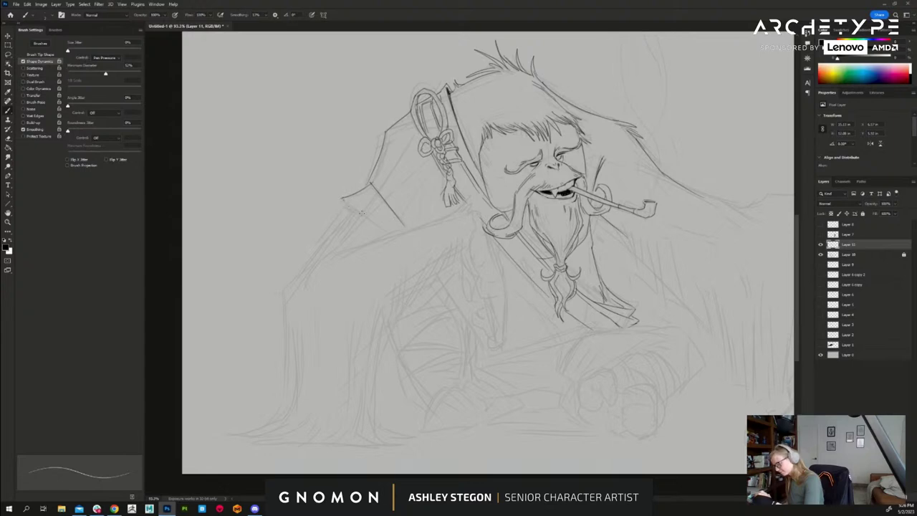
left_click_drag(345, 201, 382, 228)
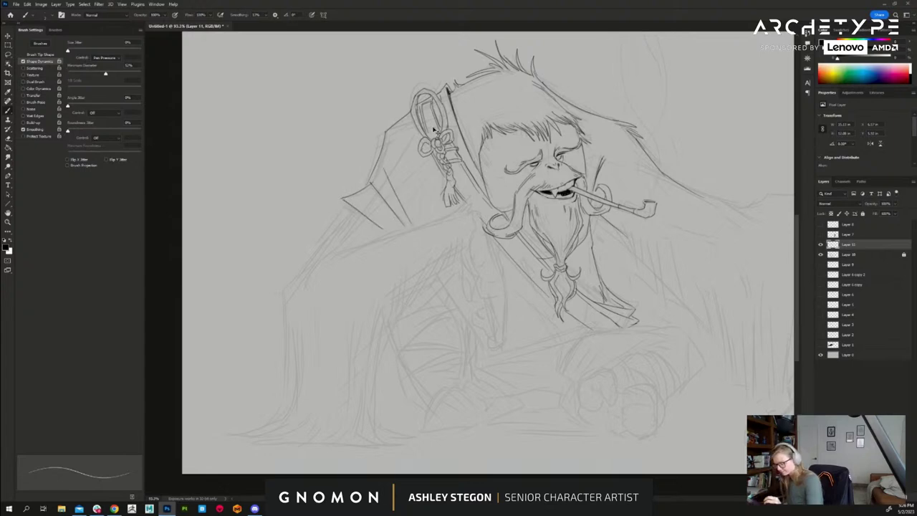
- Add two short near-vertical fold lines on the hood beside the hanging cord tassel
left_click_drag(434, 172, 431, 226)
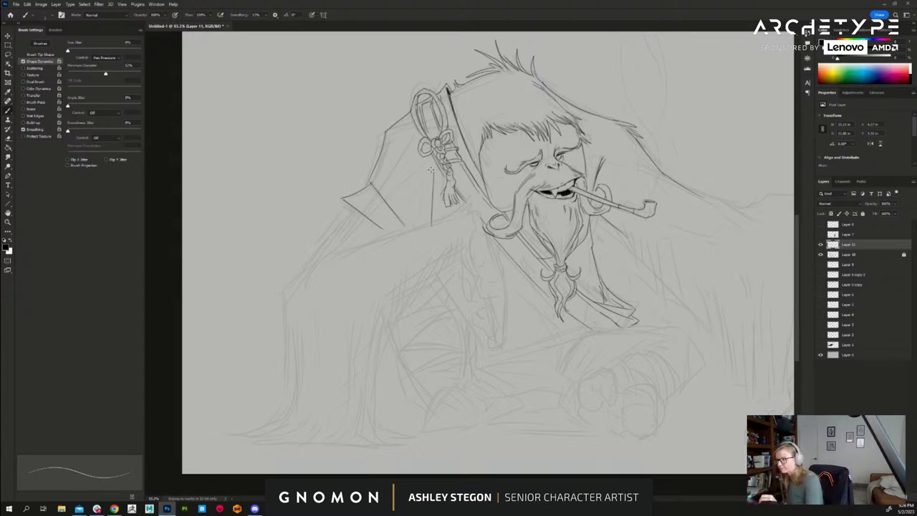
left_click_drag(427, 168, 422, 208)
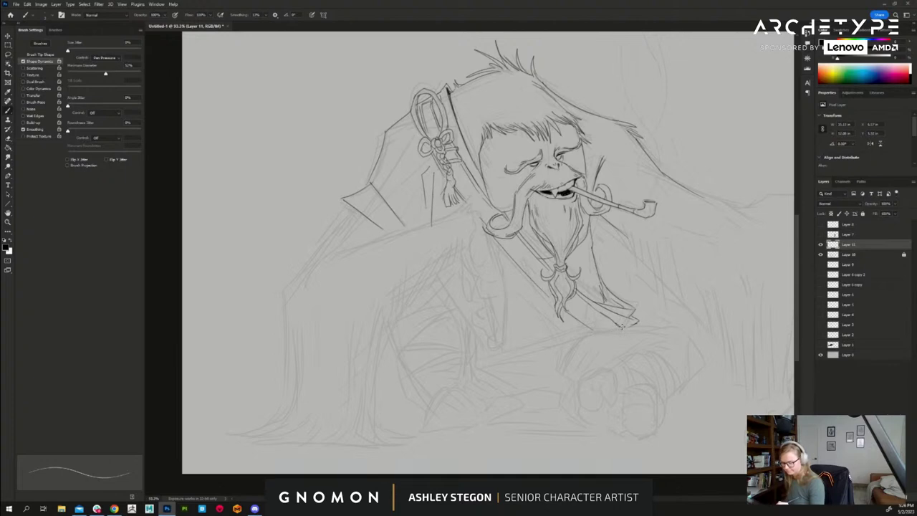
- Draw fold lines fanning across the chest and lap from a point beneath the collar tip, erasing the overlapping ends
mouse_move(628, 326)
left_mouse_down()
mouse_move(640, 323)
mouse_move(528, 331)
left_mouse_up()
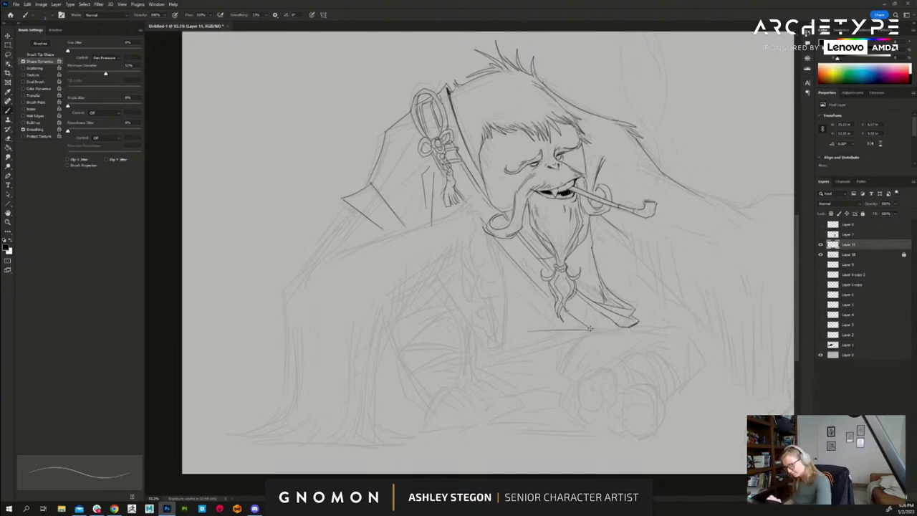
key("e")
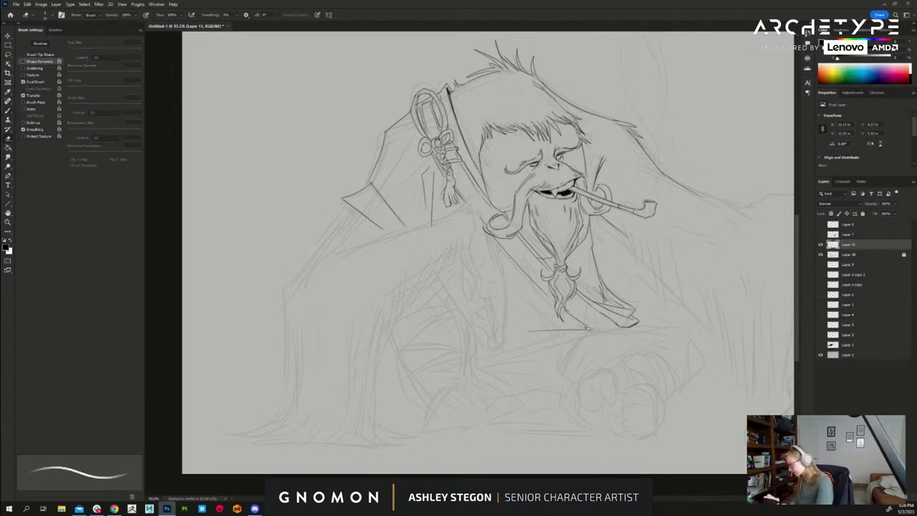
key("bracketright")
key("bracketright")
key("bracketright")
key("bracketright")
key("bracketright")
mouse_move(585, 327)
left_mouse_down()
mouse_move(531, 321)
mouse_move(578, 317)
mouse_move(552, 315)
mouse_move(554, 324)
mouse_move(511, 309)
mouse_move(533, 301)
mouse_move(511, 284)
left_mouse_up()
key("b")
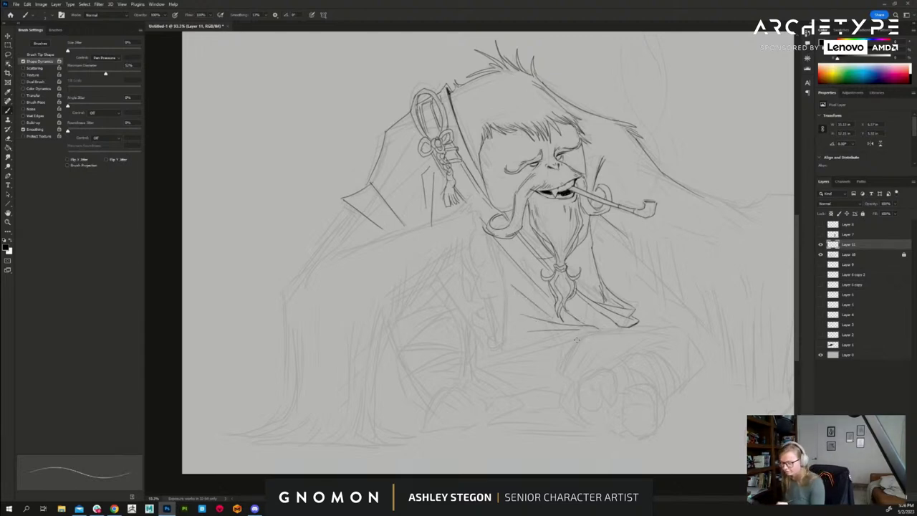
mouse_move(598, 330)
left_mouse_down()
mouse_move(510, 380)
mouse_move(573, 336)
left_mouse_up()
left_click_drag(563, 350, 529, 389)
- Ink the near sleeve's outer contour from the hood flap past the elbow to the flared hem, with its first hem folds
left_click_drag(648, 403, 651, 391)
mouse_move(344, 184)
left_mouse_down()
mouse_move(351, 193)
mouse_move(286, 286)
mouse_move(287, 390)
mouse_move(264, 417)
mouse_move(240, 418)
mouse_move(258, 422)
mouse_move(238, 424)
left_mouse_up()
mouse_move(293, 396)
left_mouse_down()
mouse_move(262, 431)
mouse_move(300, 432)
left_mouse_up()
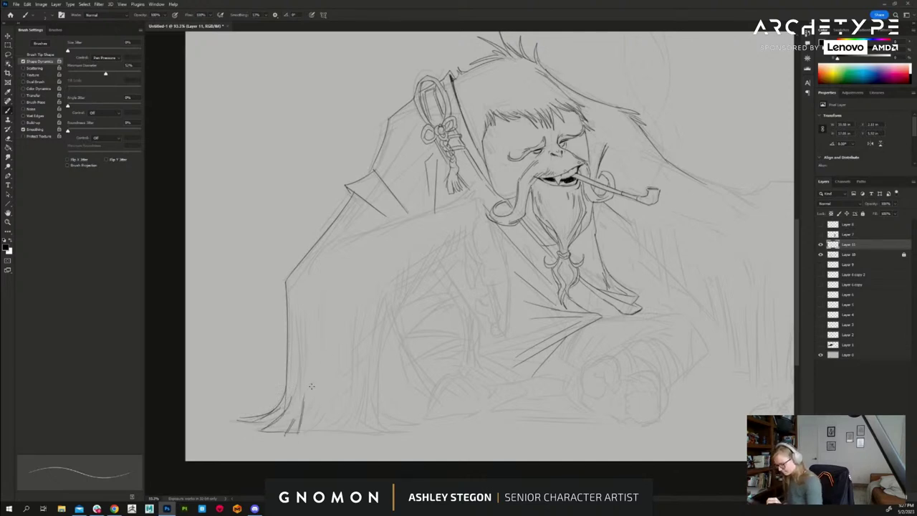
- Ink the inner edge of the near sleeve's hanging part down to the ground, with long folds beside it
left_click_drag(403, 277, 377, 339)
mouse_move(386, 296)
left_mouse_down()
mouse_move(373, 347)
mouse_move(368, 423)
mouse_move(377, 428)
left_mouse_up()
mouse_move(377, 363)
left_mouse_down()
mouse_move(374, 424)
mouse_move(392, 433)
mouse_move(356, 400)
mouse_move(359, 434)
left_mouse_up()
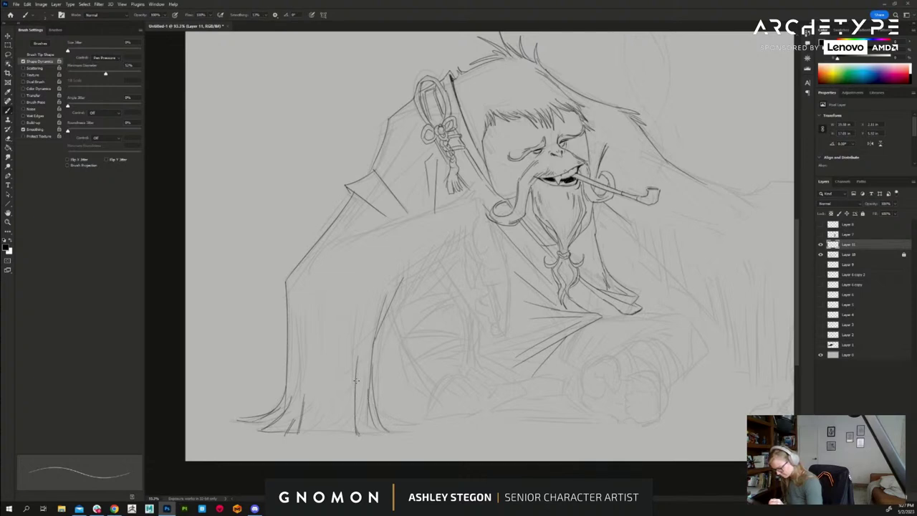
mouse_move(344, 361)
left_mouse_down()
mouse_move(338, 436)
mouse_move(369, 438)
left_mouse_up()
- Draw the jagged ground hem along the near sleeve's base and reinforce its inner edge with extra strokes
mouse_move(301, 407)
left_mouse_down()
mouse_move(293, 436)
mouse_move(309, 437)
mouse_move(311, 414)
mouse_move(306, 441)
mouse_move(321, 431)
mouse_move(264, 421)
mouse_move(240, 429)
mouse_move(310, 413)
mouse_move(359, 440)
mouse_move(288, 438)
mouse_move(271, 419)
mouse_move(248, 428)
left_mouse_up()
key("ctrl+z")
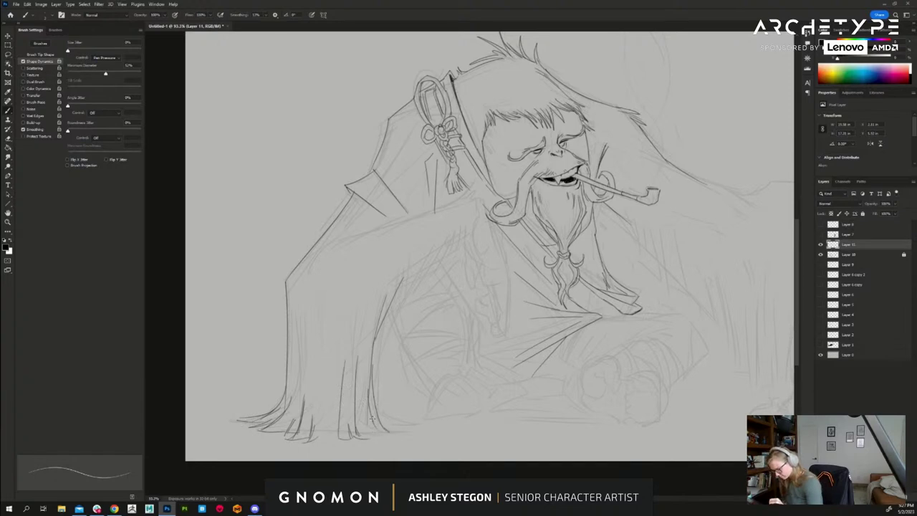
mouse_move(371, 424)
left_mouse_down()
mouse_move(385, 441)
mouse_move(317, 427)
mouse_move(315, 440)
left_mouse_up()
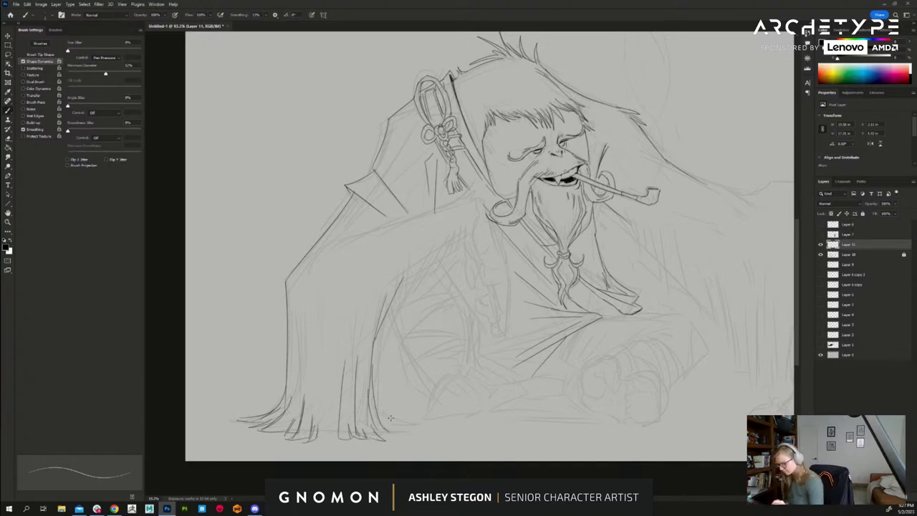
left_click_drag(379, 331, 382, 377)
mouse_move(375, 356)
left_mouse_down()
mouse_move(376, 393)
mouse_move(400, 435)
left_mouse_up()
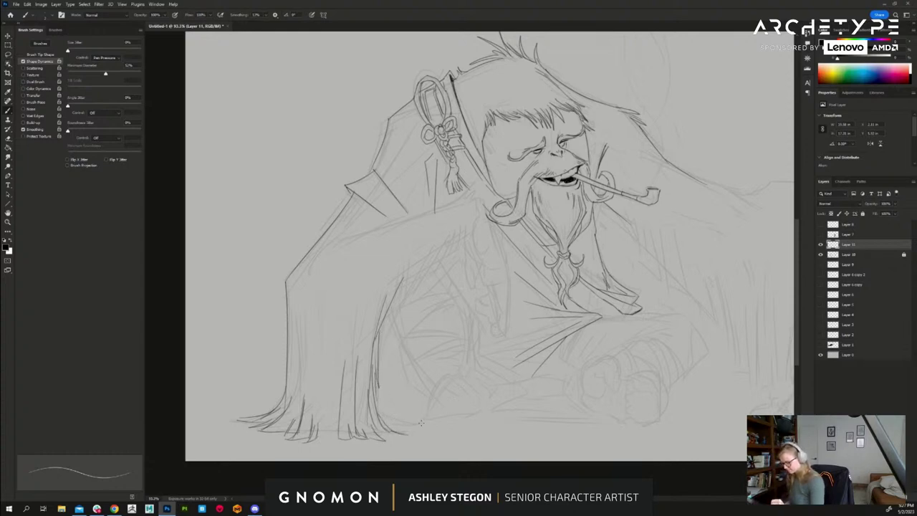
left_click_drag(317, 420, 320, 439)
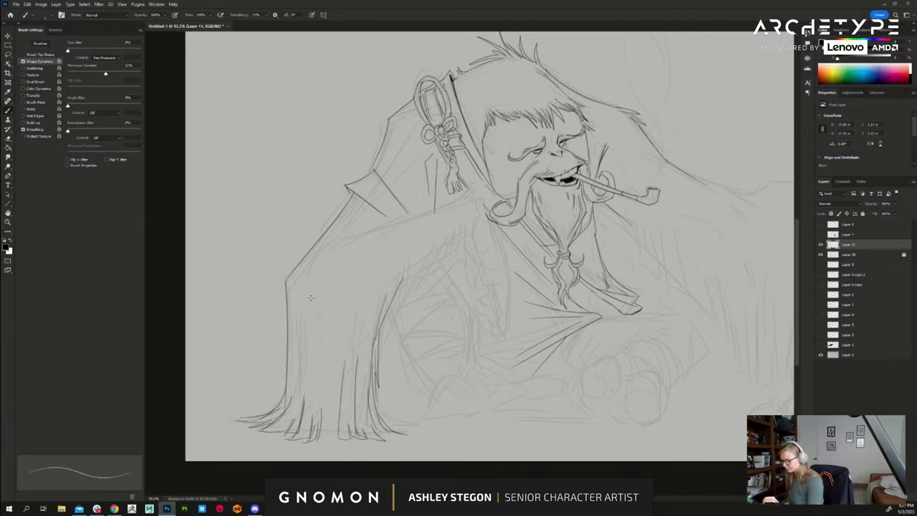
- Add long vertical fold lines down the hanging part of the near sleeve, below the elbow
mouse_move(311, 286)
left_mouse_down()
mouse_move(314, 387)
mouse_move(308, 336)
mouse_move(310, 365)
left_mouse_up()
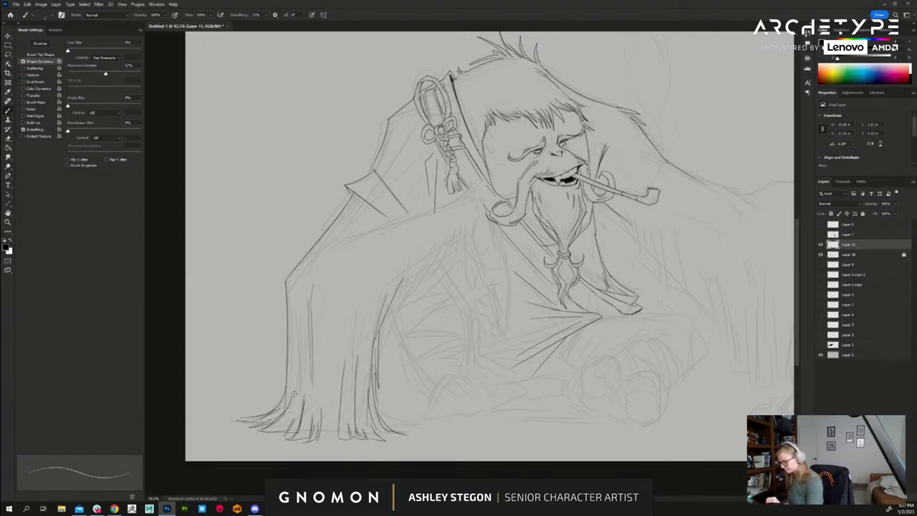
left_click_drag(303, 396, 301, 353)
left_click_drag(298, 323, 300, 395)
left_click_drag(294, 350, 294, 392)
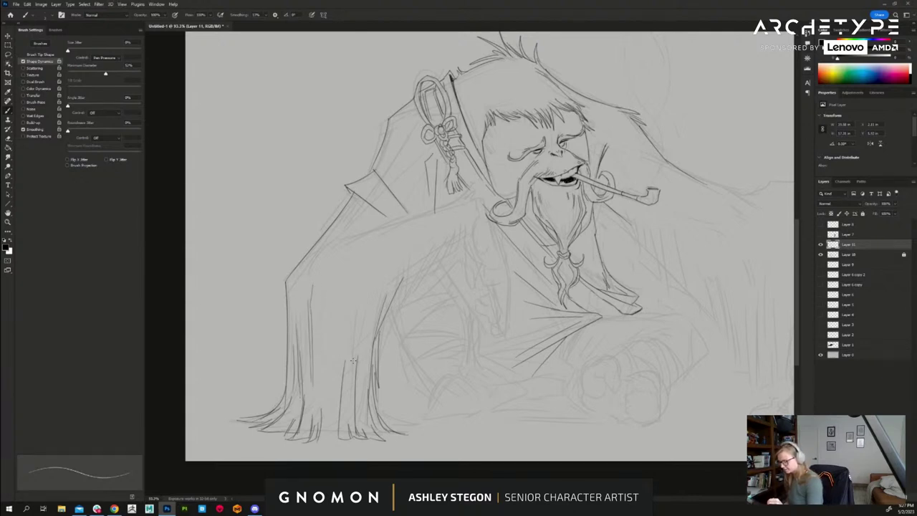
left_click_drag(343, 357, 344, 312)
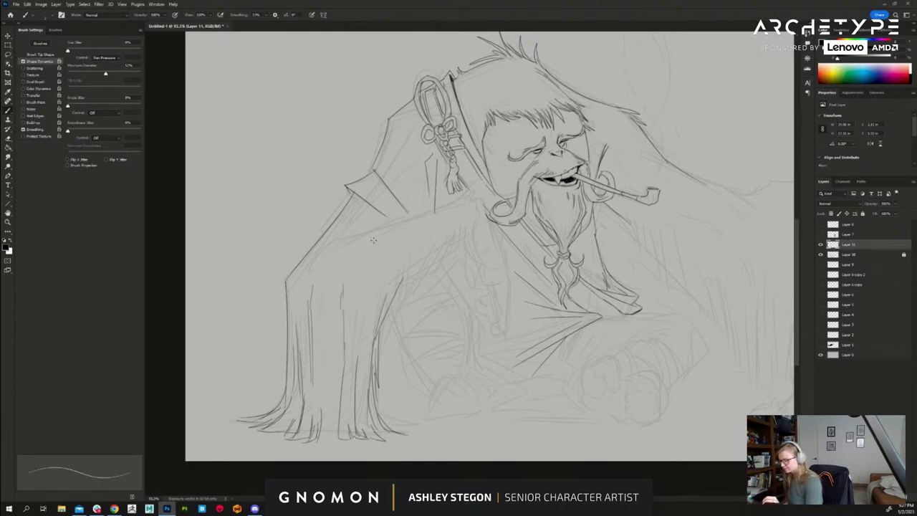
- Ink the near arm's upper edge between the elbow and the moustache curl, with a fold line along it
mouse_move(456, 205)
left_mouse_down()
mouse_move(320, 248)
mouse_move(299, 270)
left_mouse_up()
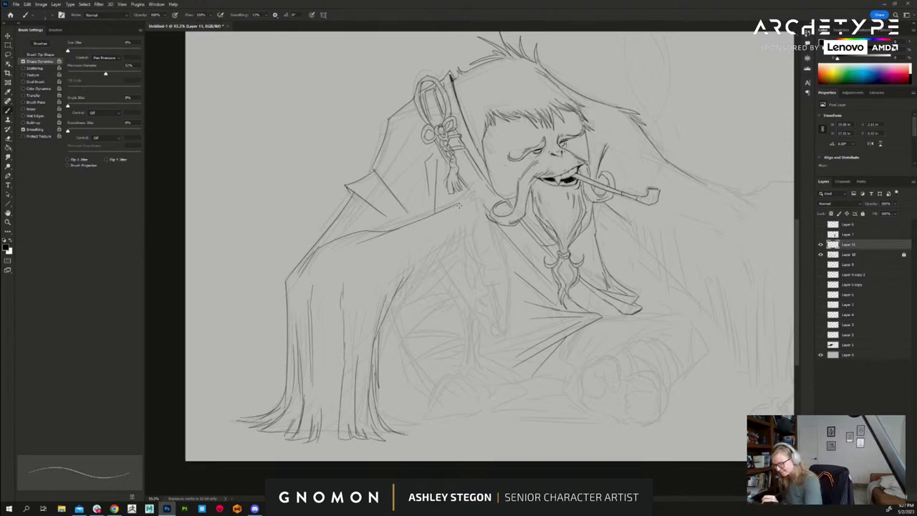
mouse_move(459, 205)
left_mouse_down()
mouse_move(477, 184)
mouse_move(506, 253)
left_mouse_up()
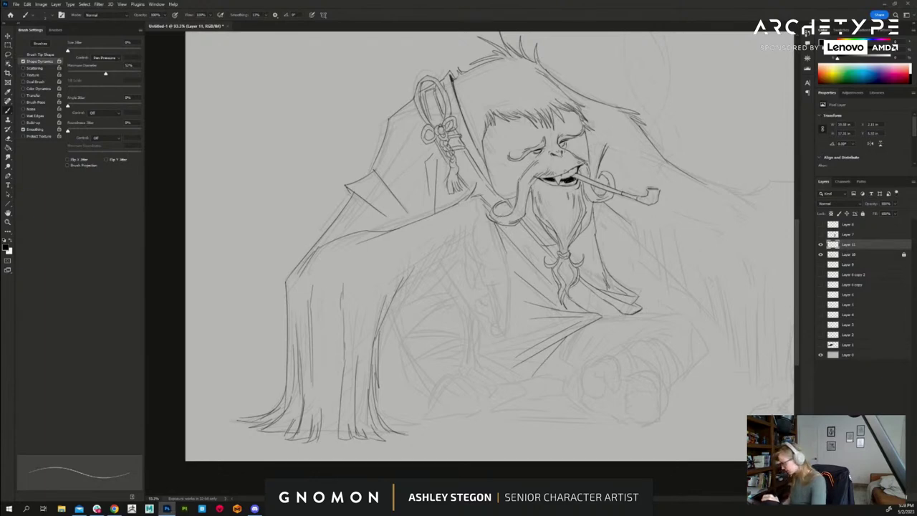
- Draw ragged, fur-like strokes beside the near collar edge, under the moustache curl
key("e")
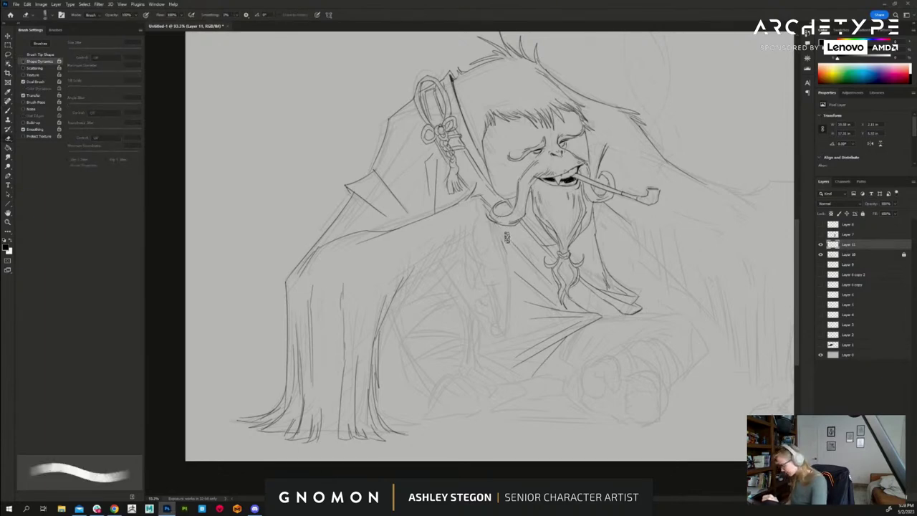
key("b")
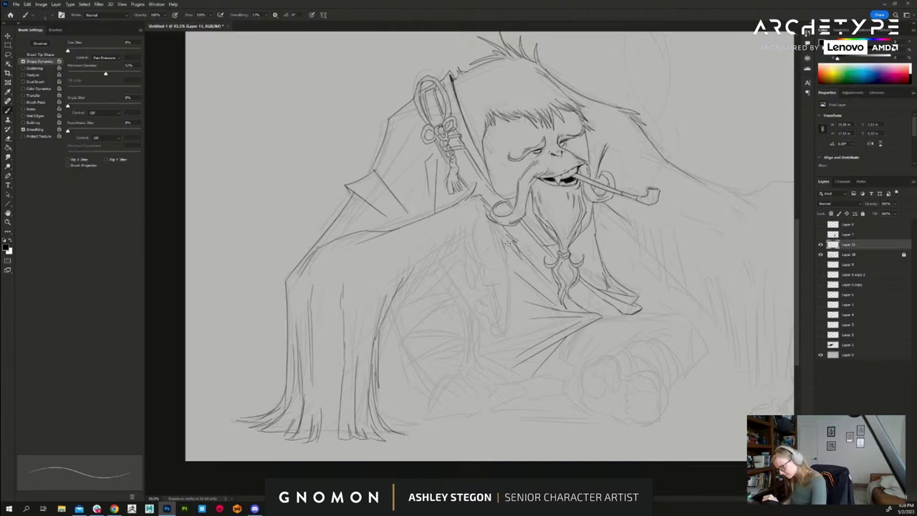
mouse_move(507, 244)
left_mouse_down()
mouse_move(520, 262)
mouse_move(512, 285)
left_mouse_up()
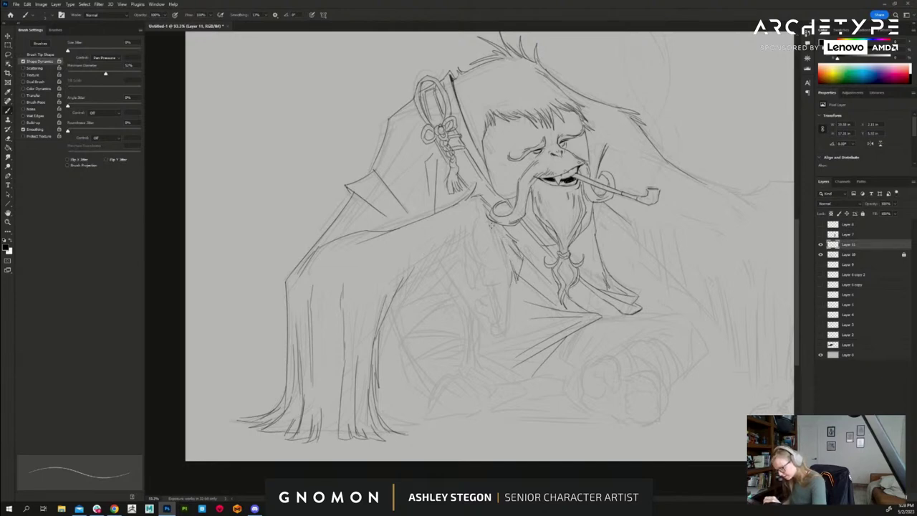
left_click_drag(480, 213, 503, 270)
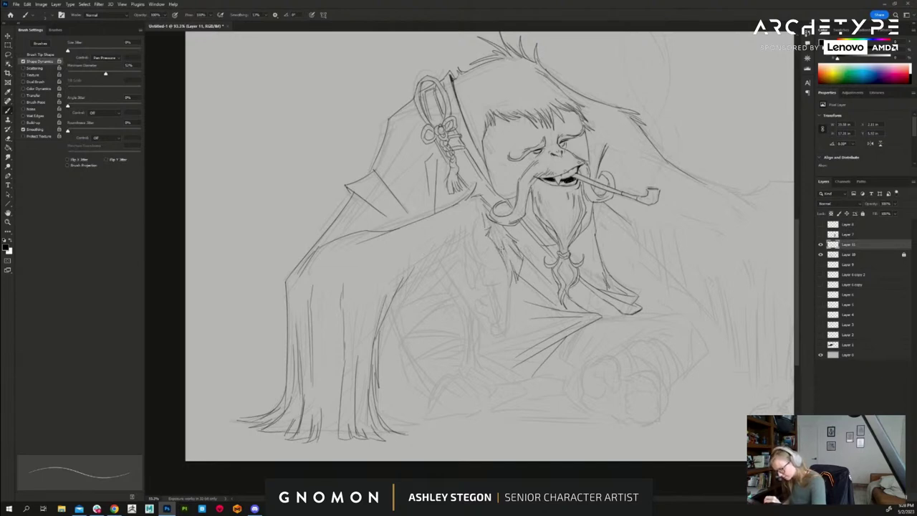
- Ink the near sleeve's ragged underside from the chest fur to its inner edge, tidy the overlap, and add small hem folds
mouse_move(478, 231)
left_mouse_down()
mouse_move(469, 256)
mouse_move(423, 295)
mouse_move(425, 281)
mouse_move(388, 342)
left_mouse_up()
left_click_drag(394, 309, 378, 381)
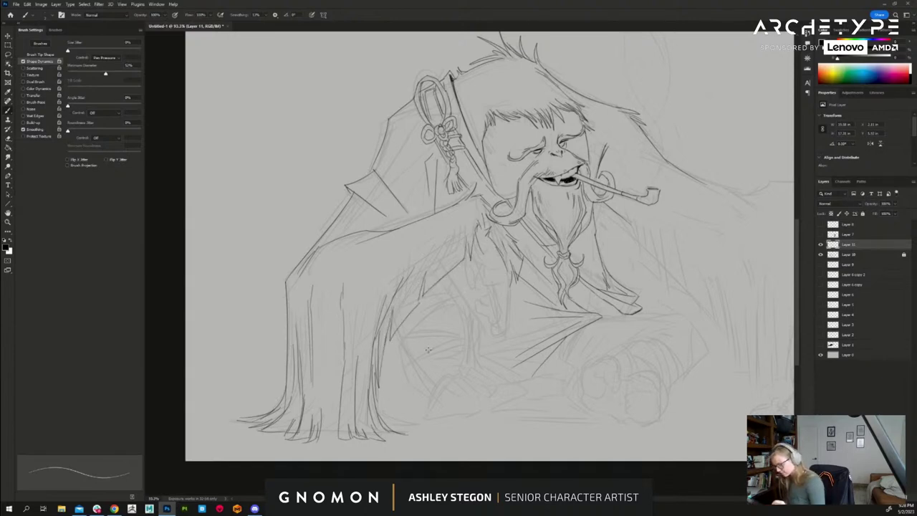
key("e")
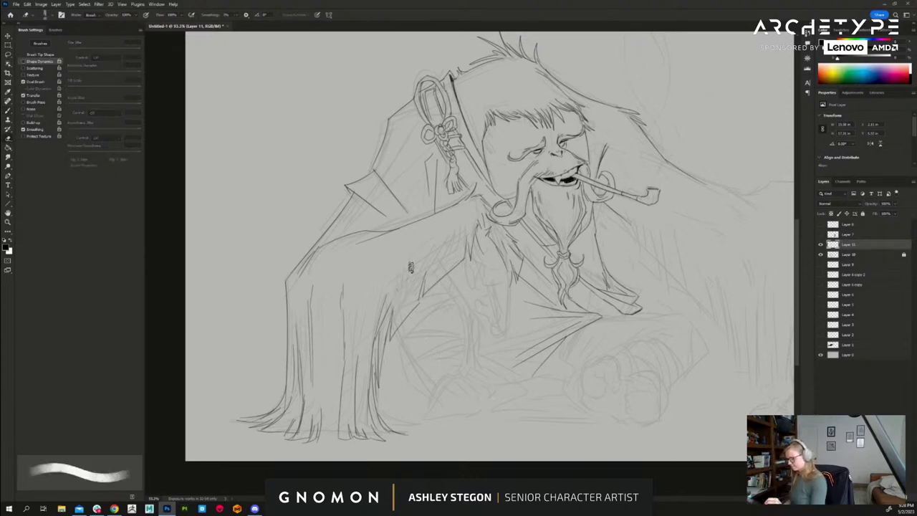
key("b")
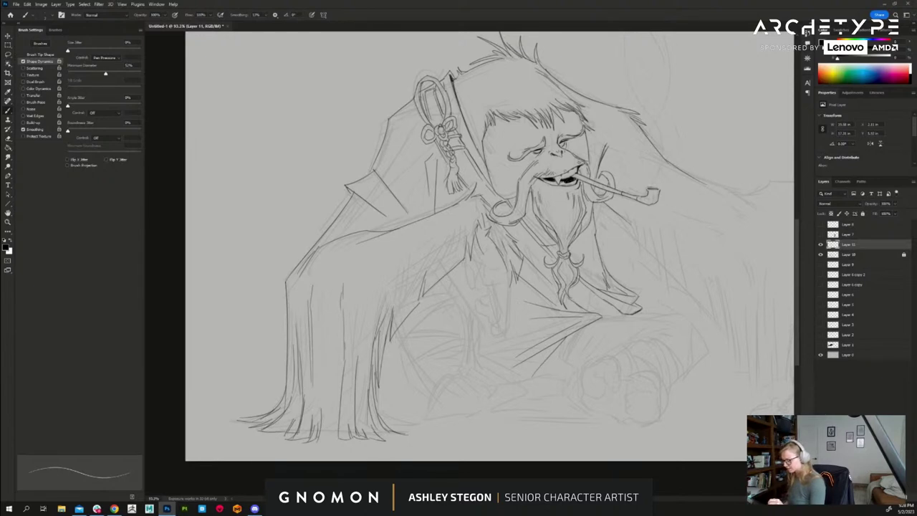
left_click_drag(382, 357, 379, 378)
key("e")
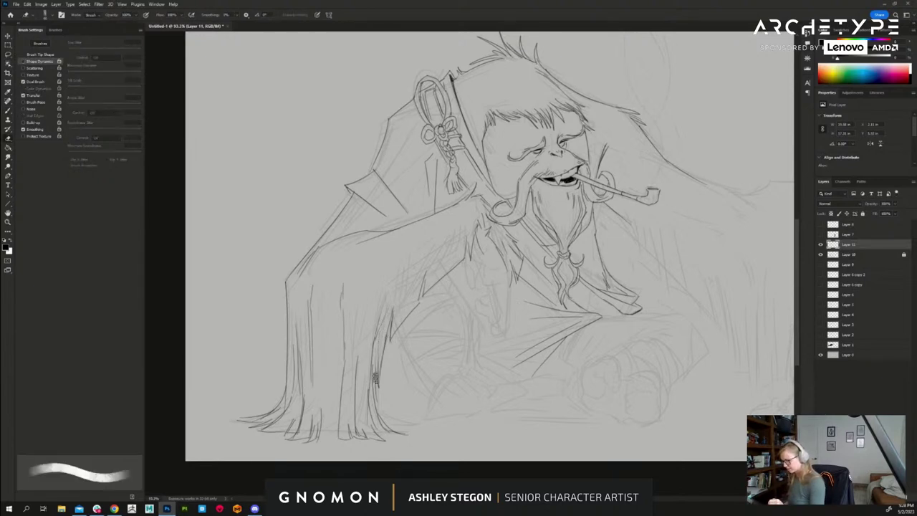
left_click_drag(374, 382, 375, 408)
key("b")
left_click_drag(378, 321, 372, 375)
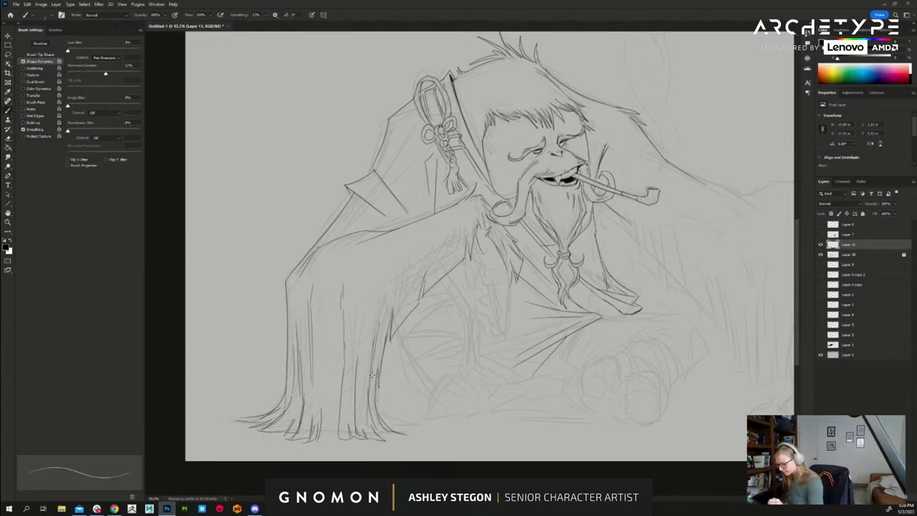
mouse_move(323, 407)
left_mouse_down()
mouse_move(318, 440)
mouse_move(338, 435)
left_mouse_up()
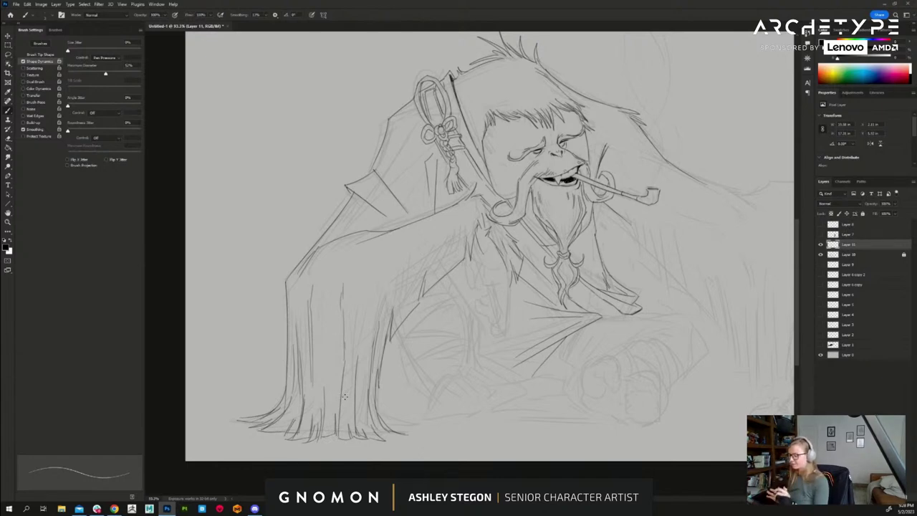
- Draw the narrow shaggy piece hanging from the chest fur, with its curved lower tip and inner tufts, erasing stray overlap
left_click_drag(488, 260, 499, 310)
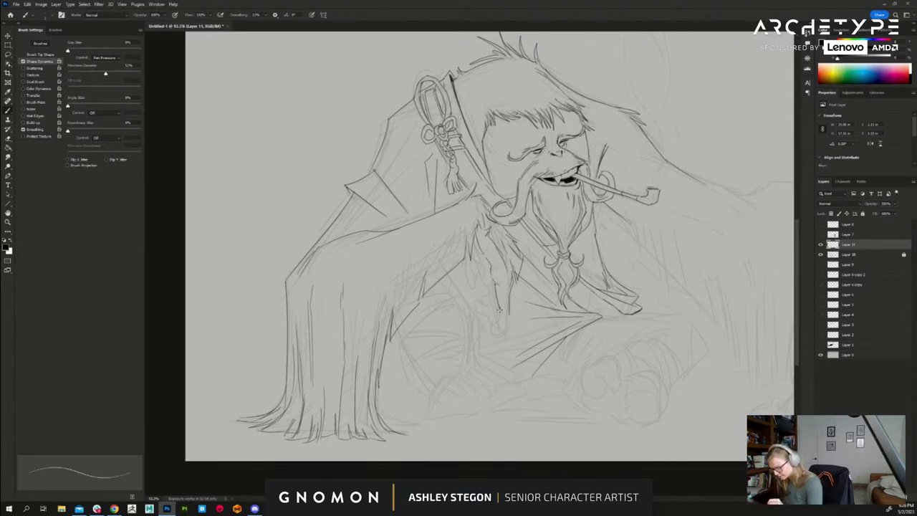
mouse_move(475, 250)
left_mouse_down()
mouse_move(465, 284)
mouse_move(500, 293)
mouse_move(501, 336)
mouse_move(492, 328)
mouse_move(487, 336)
mouse_move(503, 331)
left_mouse_up()
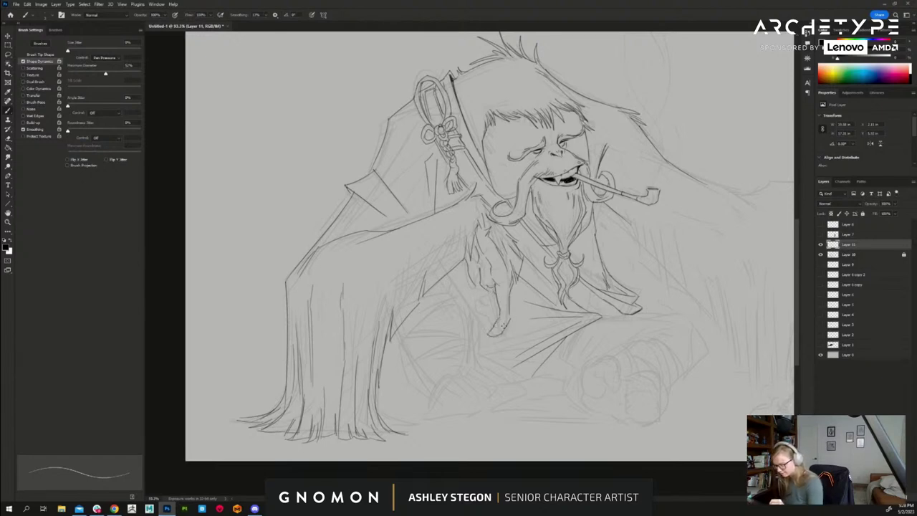
mouse_move(491, 291)
left_mouse_down()
mouse_move(493, 319)
mouse_move(479, 318)
mouse_move(489, 306)
left_mouse_up()
mouse_move(490, 306)
left_mouse_down()
mouse_move(495, 315)
mouse_move(474, 287)
left_mouse_up()
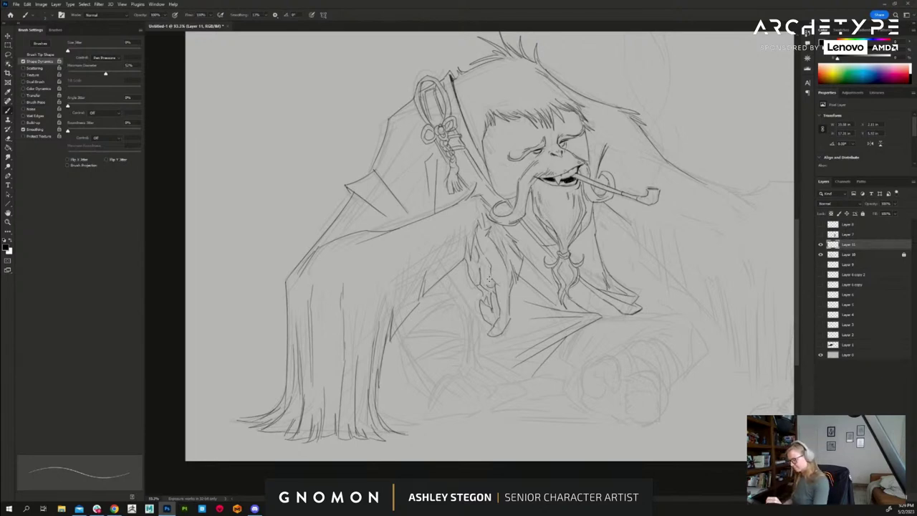
key("e")
mouse_move(483, 283)
left_mouse_down()
mouse_move(481, 273)
mouse_move(481, 290)
left_mouse_up()
key("b")
left_click_drag(473, 256, 468, 242)
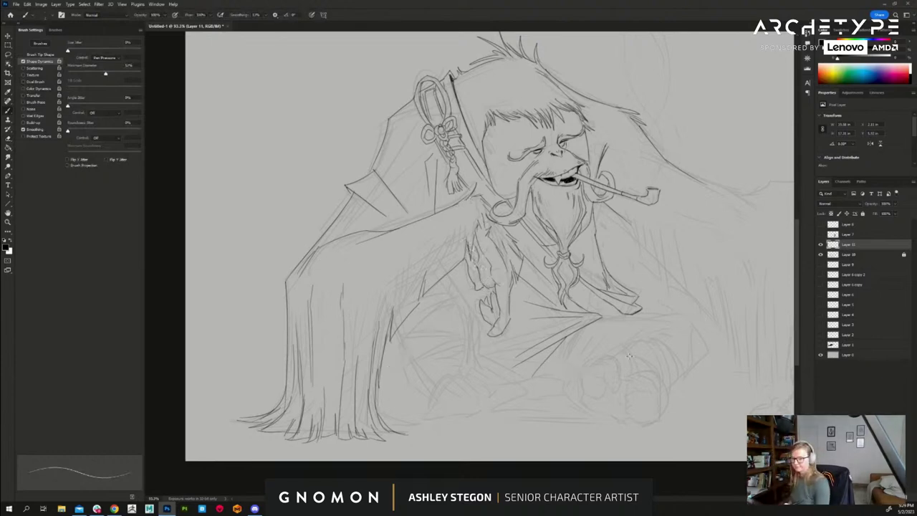
- Ink the far sleeve's ragged lower edge from beneath the pipe down toward its lowest point
left_click_drag(674, 407, 621, 409)
scroll(620, 410, "right", 4)
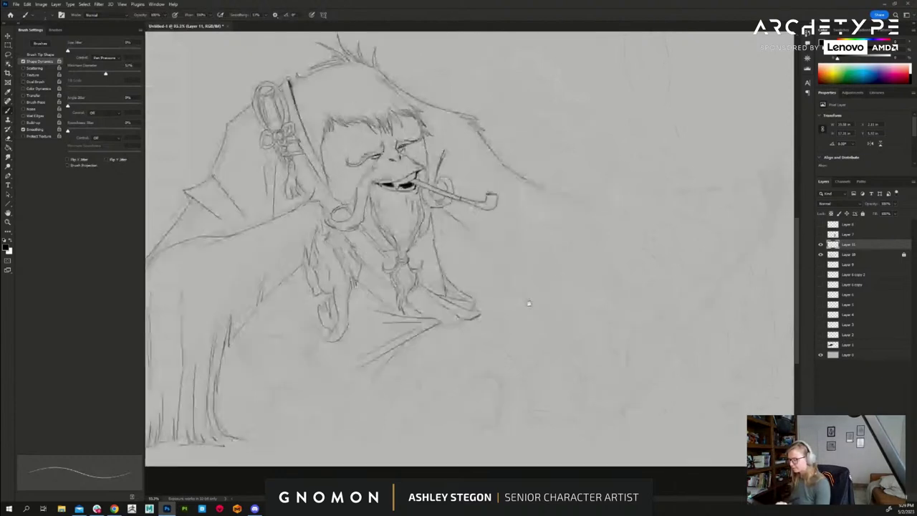
mouse_move(459, 221)
left_mouse_down()
mouse_move(534, 304)
mouse_move(564, 359)
left_mouse_up()
left_click_drag(554, 291, 569, 373)
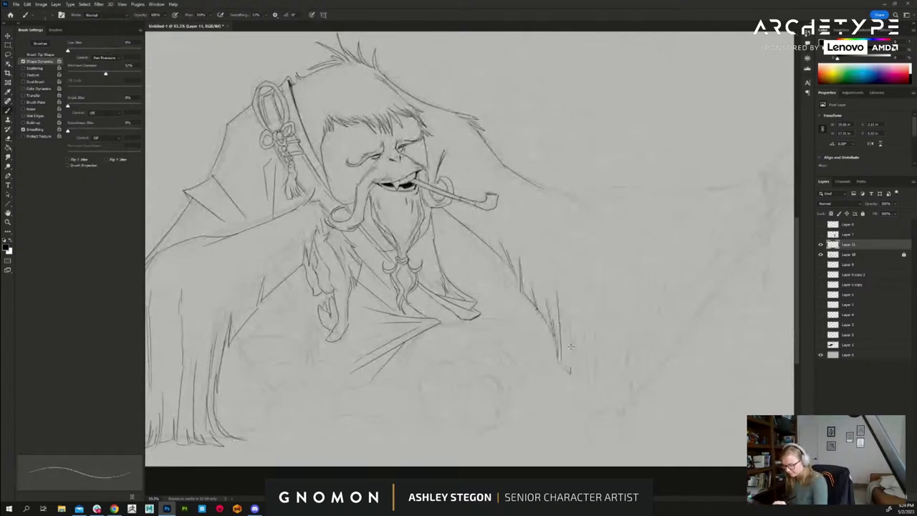
mouse_move(569, 318)
left_mouse_down()
mouse_move(574, 383)
mouse_move(592, 404)
left_mouse_up()
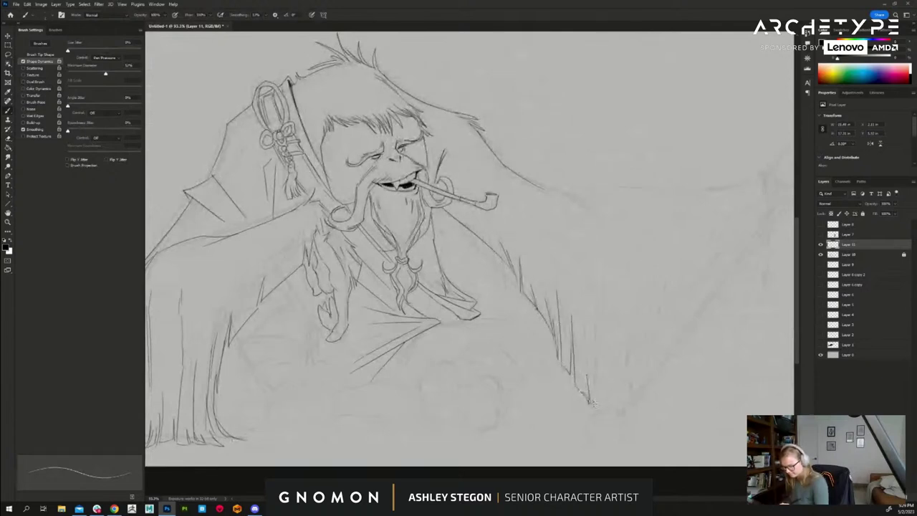
- Continue the jagged hem around the far sleeve's lowest point and up its other side, adding vertical fold lines
left_click_drag(598, 354, 600, 403)
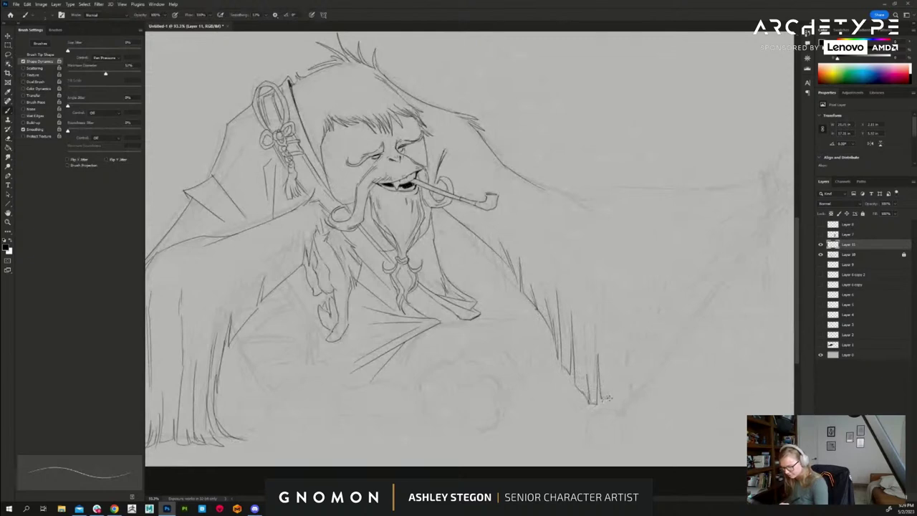
mouse_move(607, 343)
left_mouse_down()
mouse_move(611, 394)
mouse_move(635, 387)
left_mouse_up()
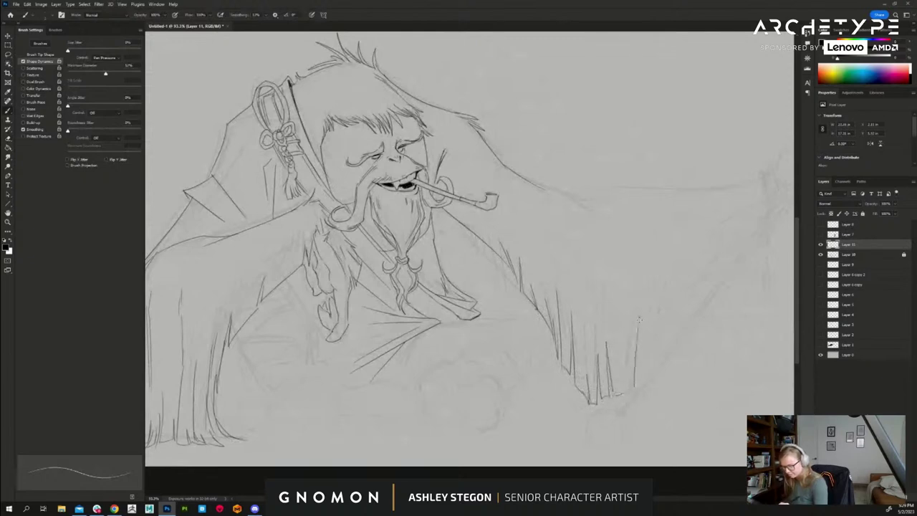
mouse_move(640, 315)
left_mouse_down()
mouse_move(636, 377)
mouse_move(640, 354)
mouse_move(649, 361)
mouse_move(651, 308)
left_mouse_up()
left_click_drag(656, 354, 656, 314)
left_click_drag(591, 319, 591, 277)
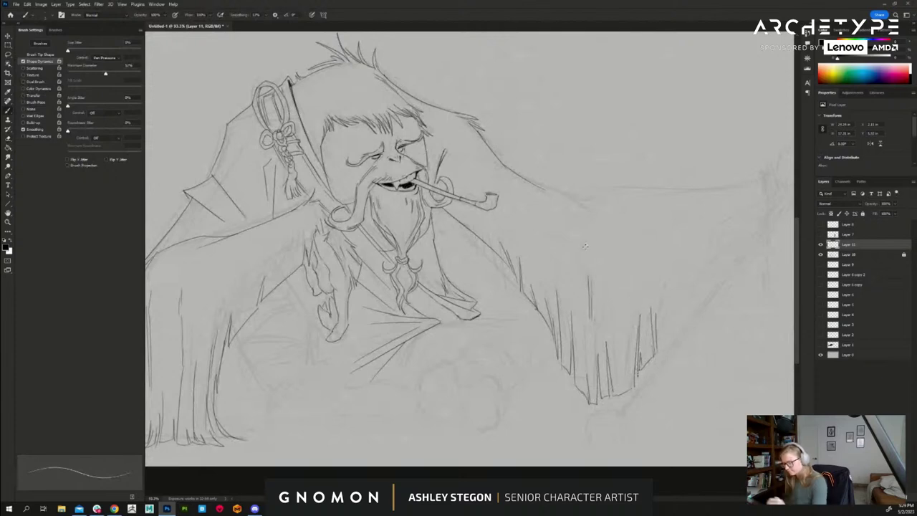
- Draw the outstretched arm's upper contour from the shoulder to the wrist and add fringe strokes at the sleeve's outer hem
left_click_drag(533, 184, 595, 214)
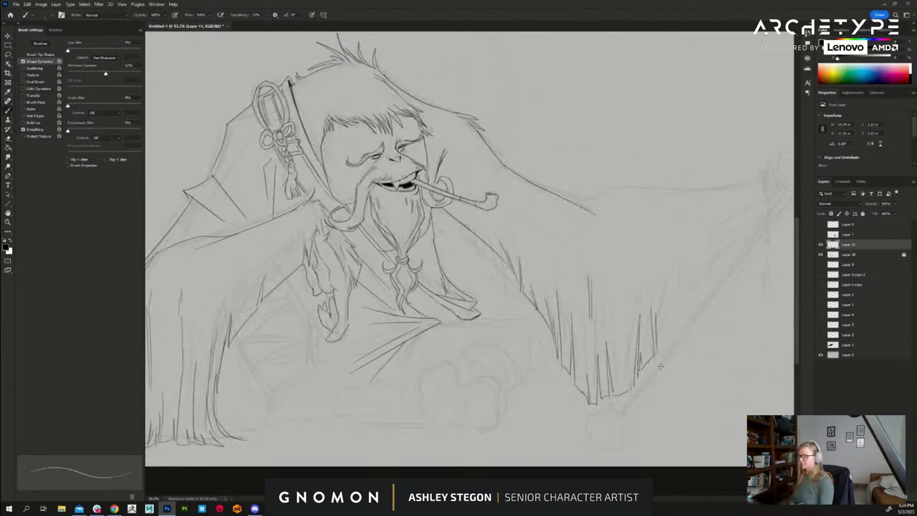
left_click_drag(654, 380, 741, 364)
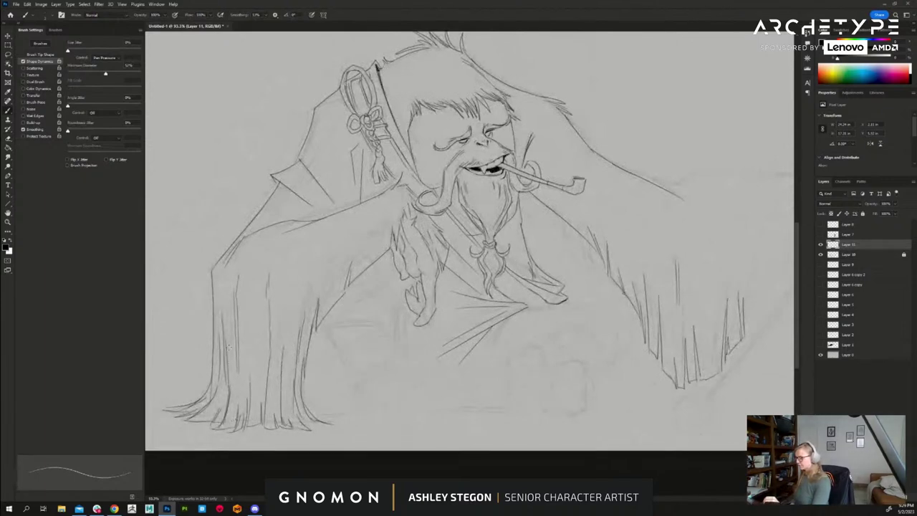
mouse_move(317, 203)
left_mouse_down()
mouse_move(369, 192)
mouse_move(155, 300)
left_mouse_up()
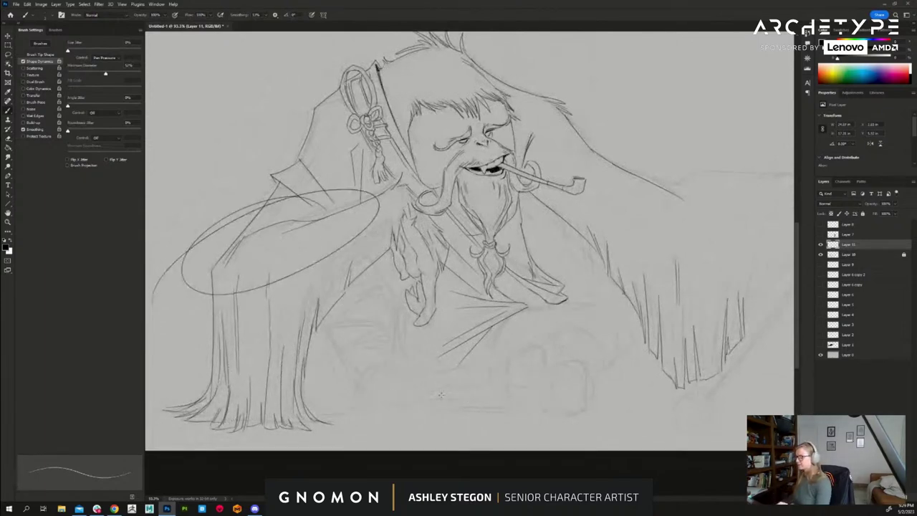
key("ctrl+z")
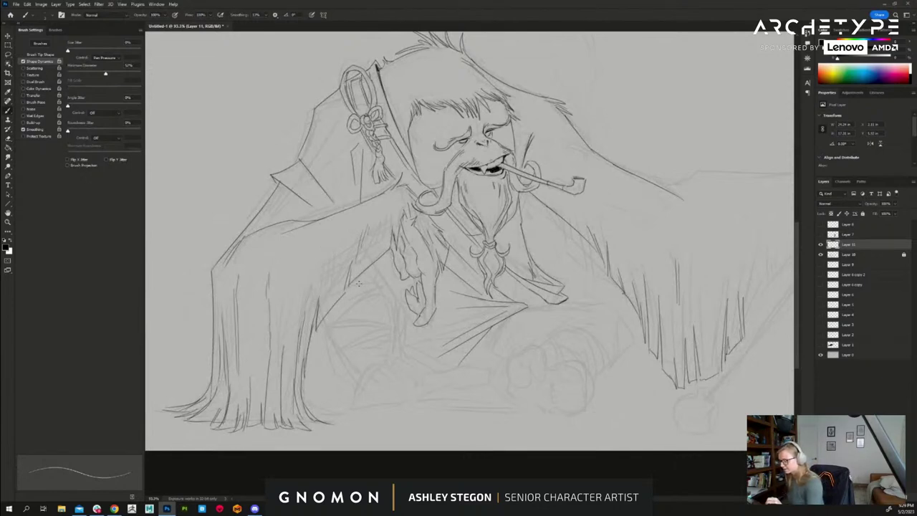
left_click_drag(576, 357, 534, 394)
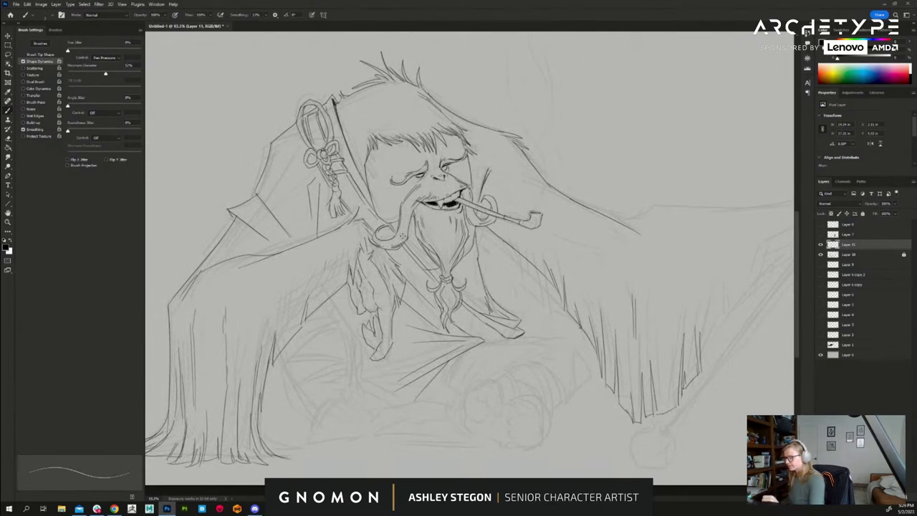
left_click_drag(548, 409, 360, 394)
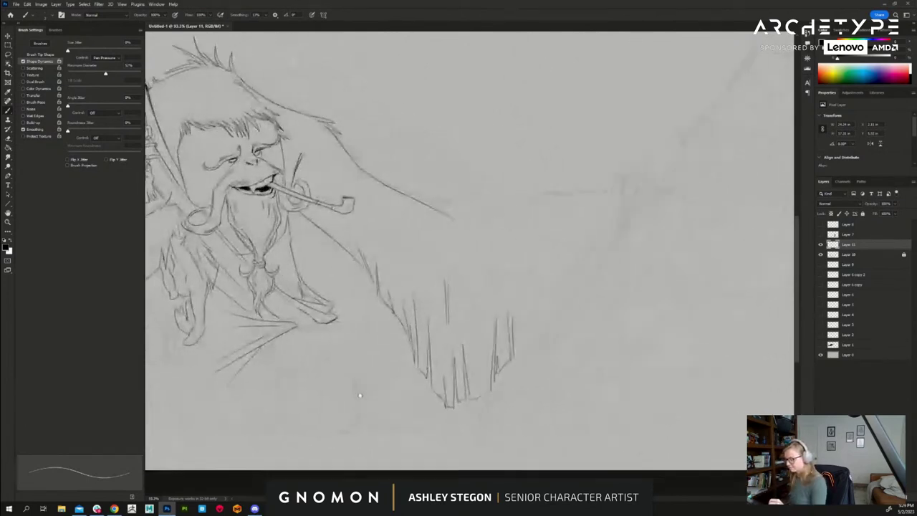
left_click_drag(434, 207, 621, 181)
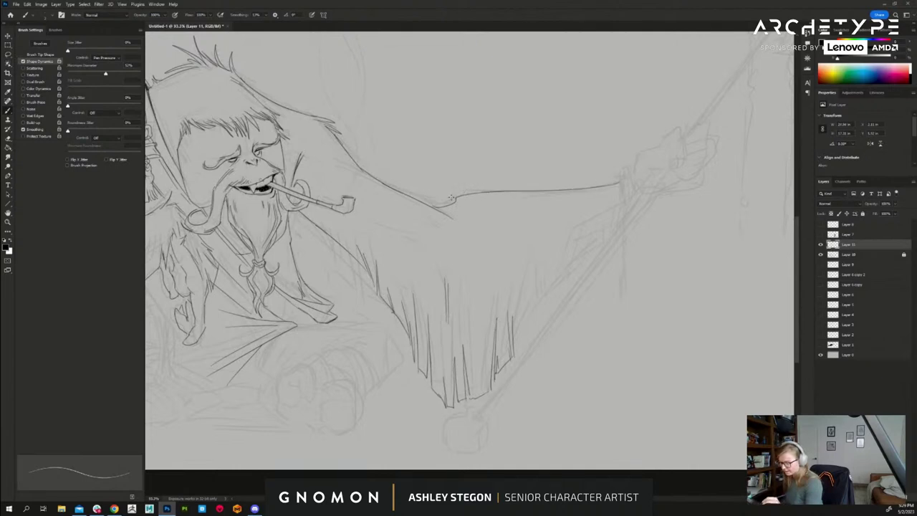
left_click_drag(517, 283, 512, 348)
left_click_drag(534, 255, 518, 335)
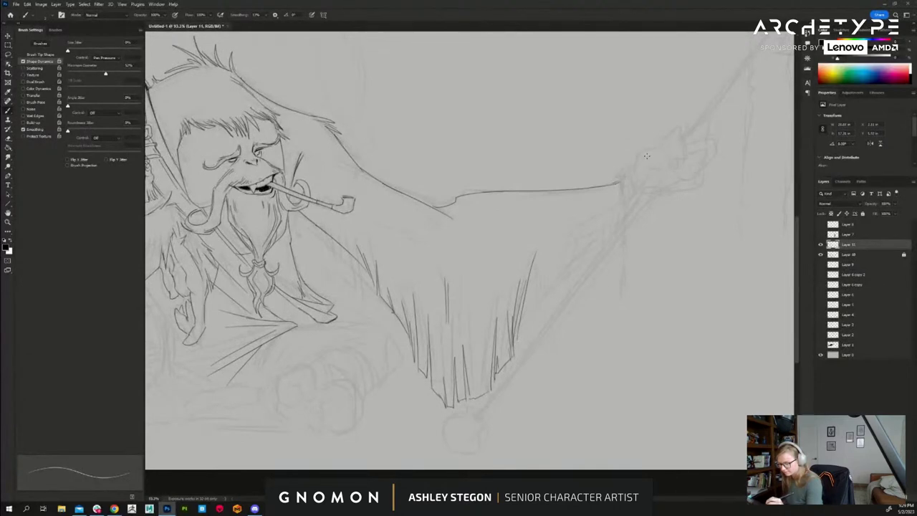
- Draw a narrow cuff with a small decorative trim at the wrist end of the outstretched sleeve
left_click_drag(618, 182, 626, 191)
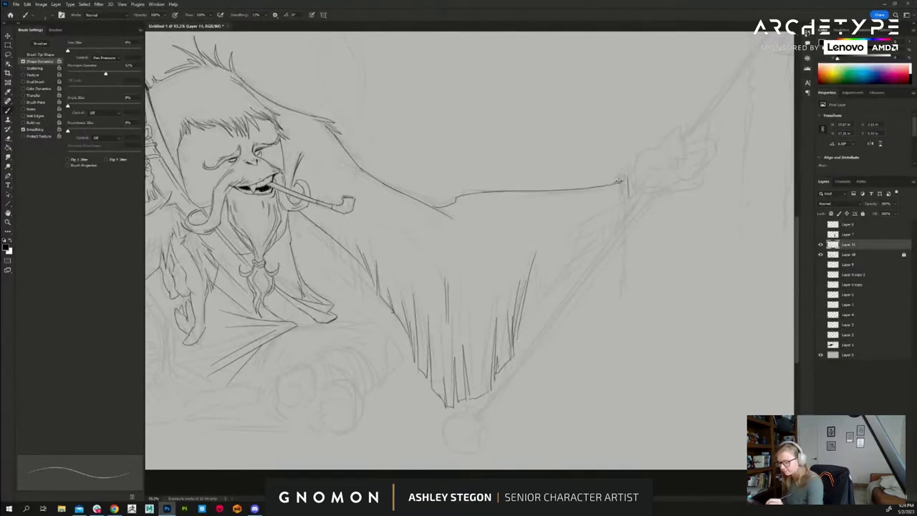
left_click_drag(665, 286, 641, 296)
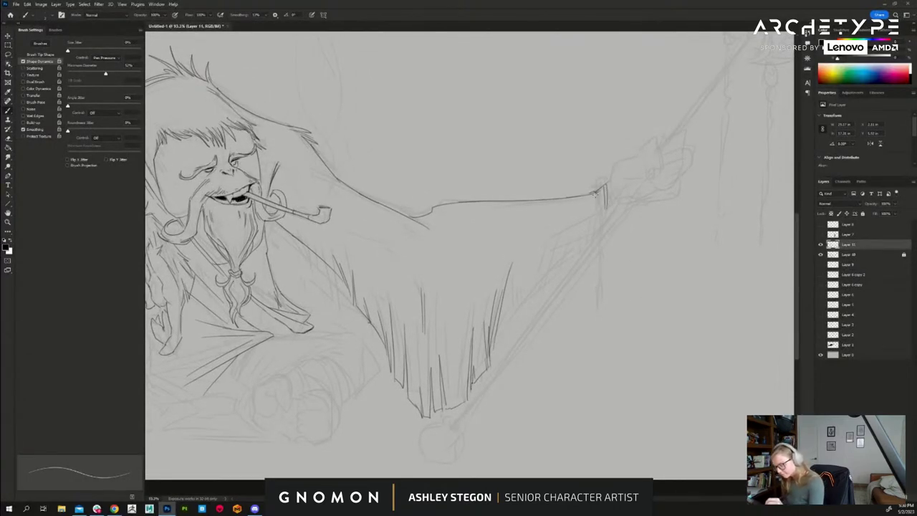
left_click_drag(597, 198, 600, 223)
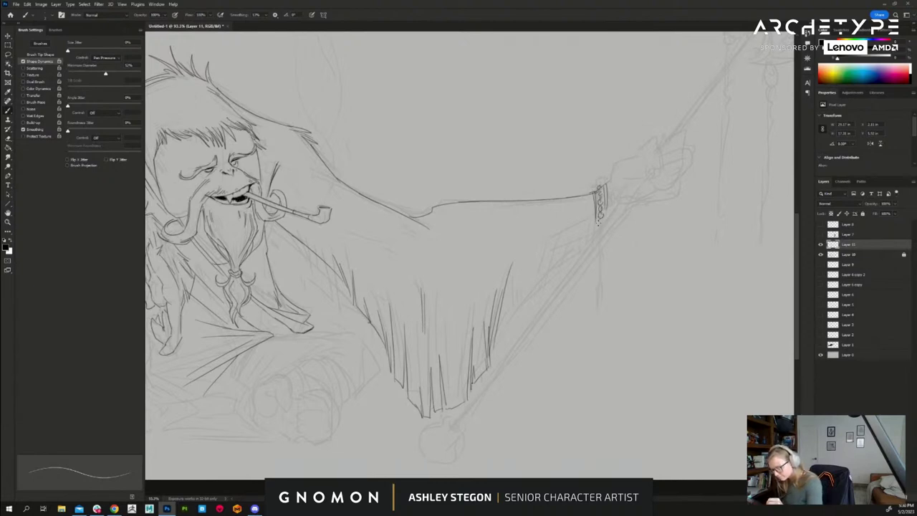
mouse_move(599, 184)
left_mouse_down()
mouse_move(600, 225)
mouse_move(614, 198)
mouse_move(601, 247)
left_mouse_up()
key("ctrl+z")
key("ctrl+z")
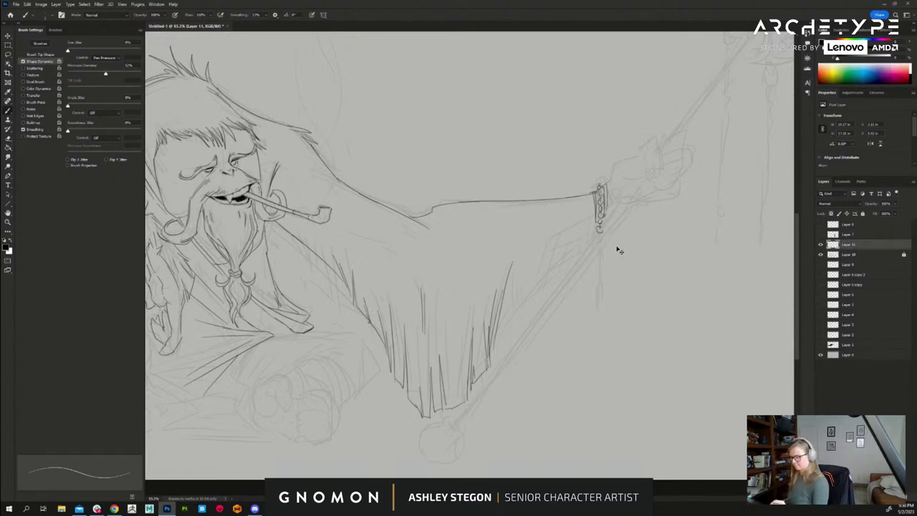
- Extend the ragged fringe along the sleeve's outer hem from the lower point toward the wrist
left_click_drag(502, 328, 513, 284)
left_click_drag(509, 327, 516, 277)
left_click_drag(539, 247, 538, 294)
left_click_drag(538, 261, 519, 312)
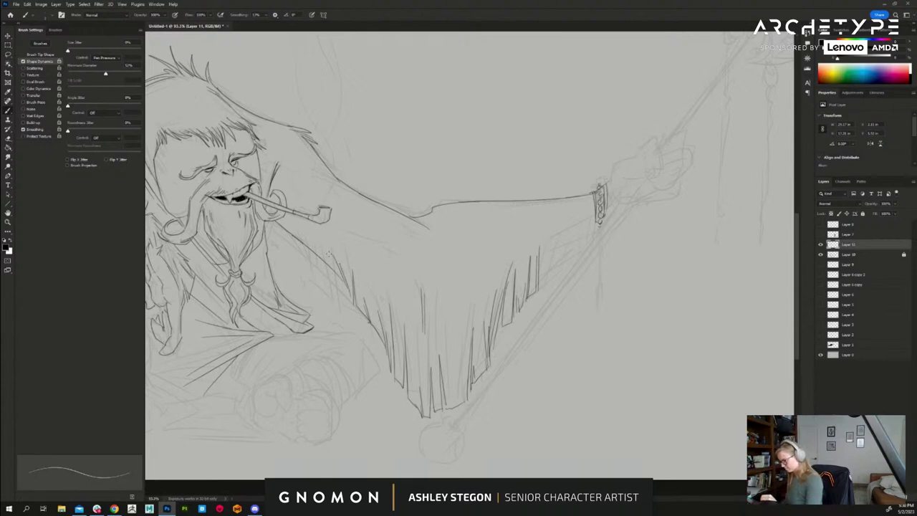
- Erase the smooth inner sleeve edge beside the beard and redraw it as a ragged hanging fringe
key("e")
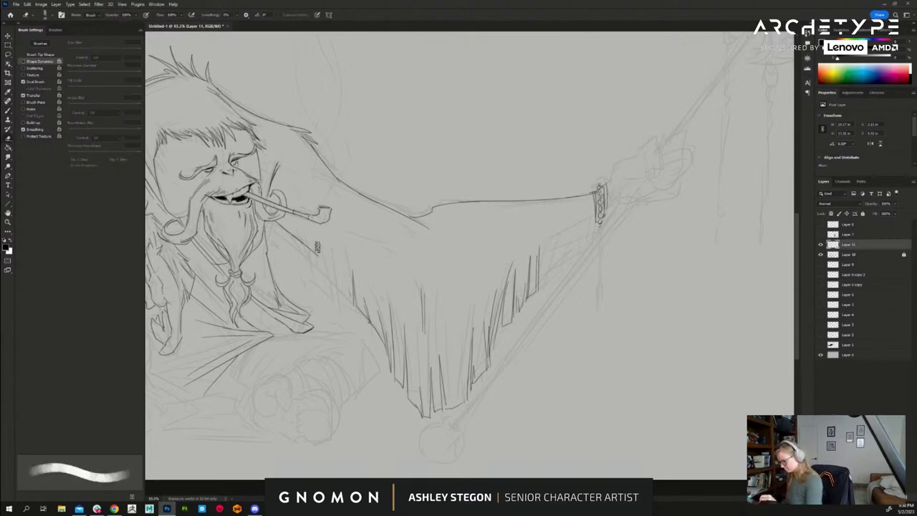
key("b")
left_click_drag(311, 231, 335, 297)
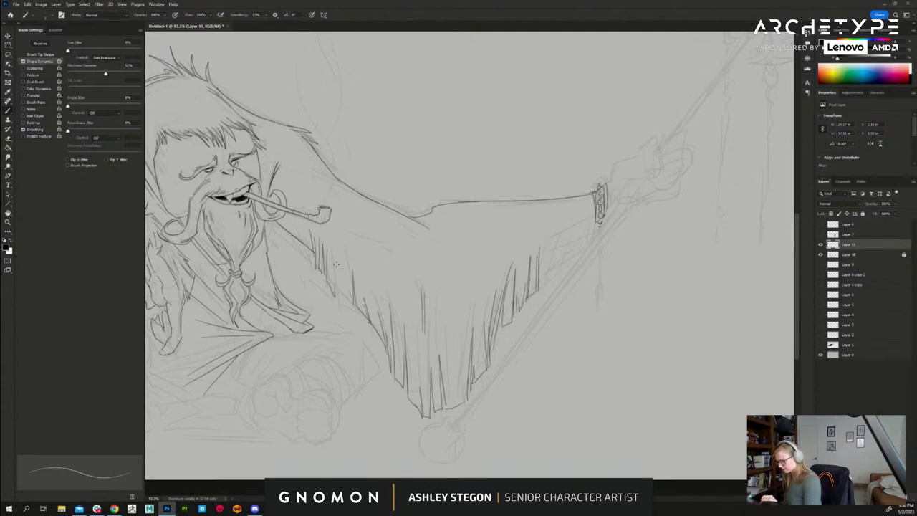
mouse_move(336, 264)
left_mouse_down()
mouse_move(339, 304)
mouse_move(356, 323)
left_mouse_up()
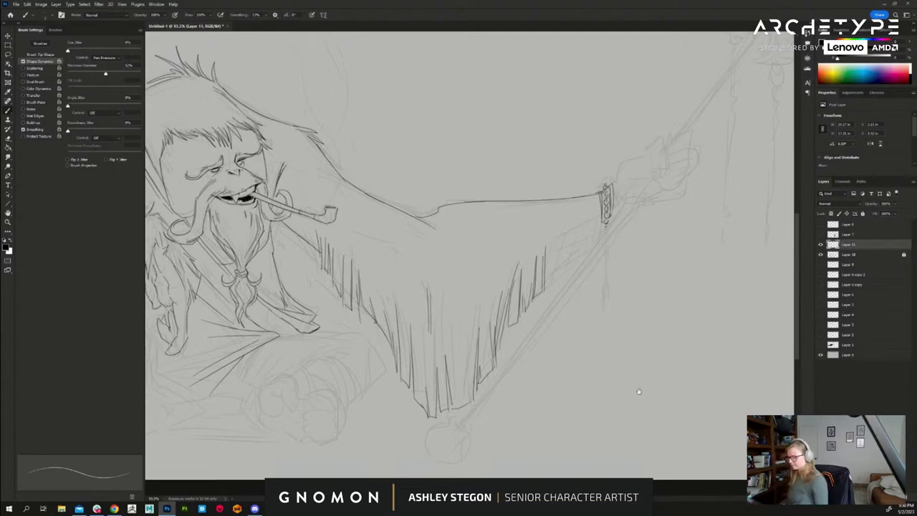
left_click_drag(639, 393, 716, 389)
key("e")
left_click_drag(387, 233, 394, 249)
left_click_drag(390, 240, 394, 257)
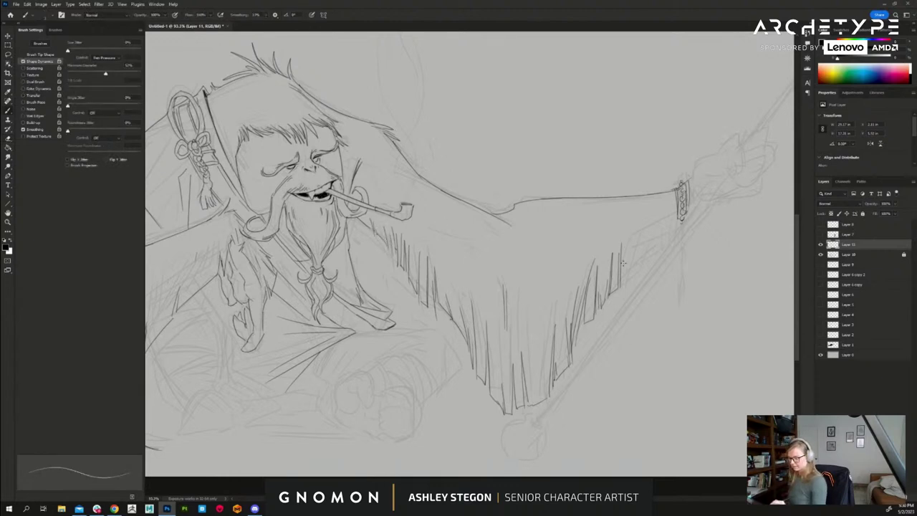
- Continue the sleeve's lower edge up to the cuff and add short fold lines across the sleeve and at the elbow crease
left_click_drag(623, 264, 675, 206)
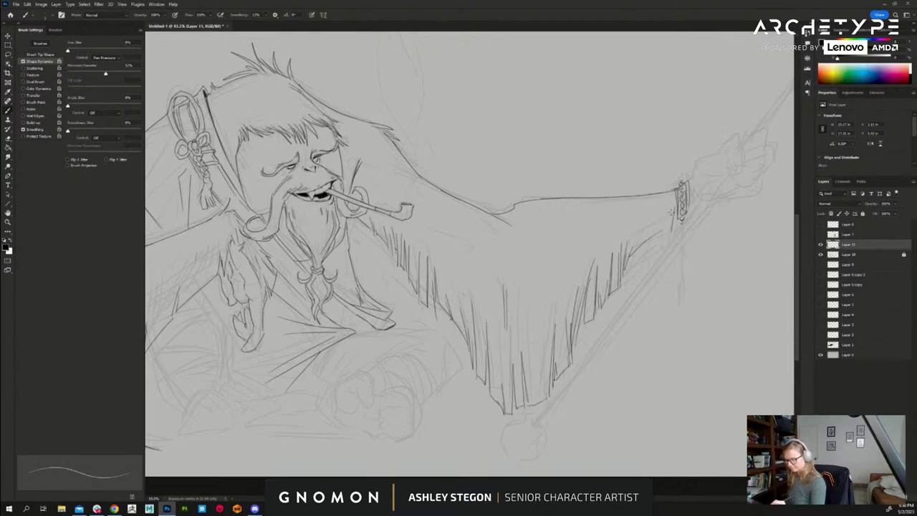
mouse_move(660, 242)
left_mouse_down()
mouse_move(669, 217)
mouse_move(651, 246)
left_mouse_up()
left_click_drag(702, 315, 670, 328)
left_click_drag(466, 273, 478, 292)
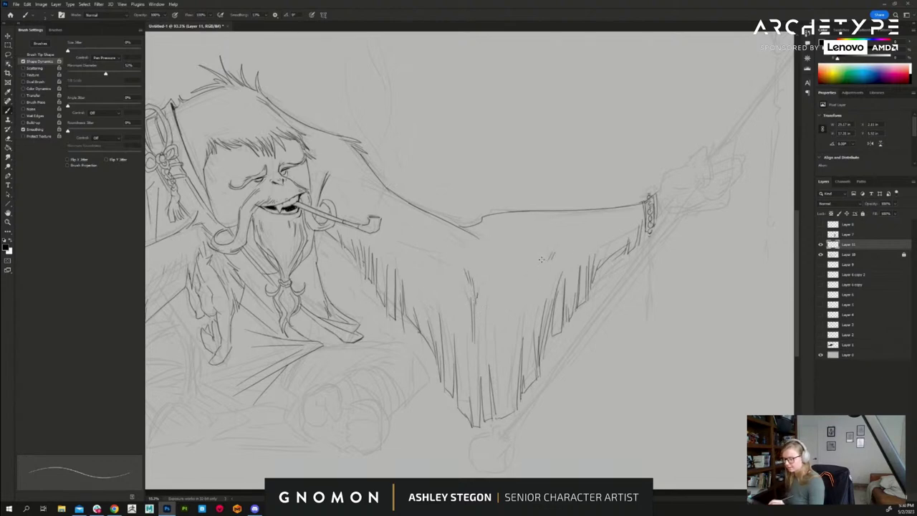
left_click_drag(543, 261, 534, 301)
left_click_drag(407, 246, 410, 260)
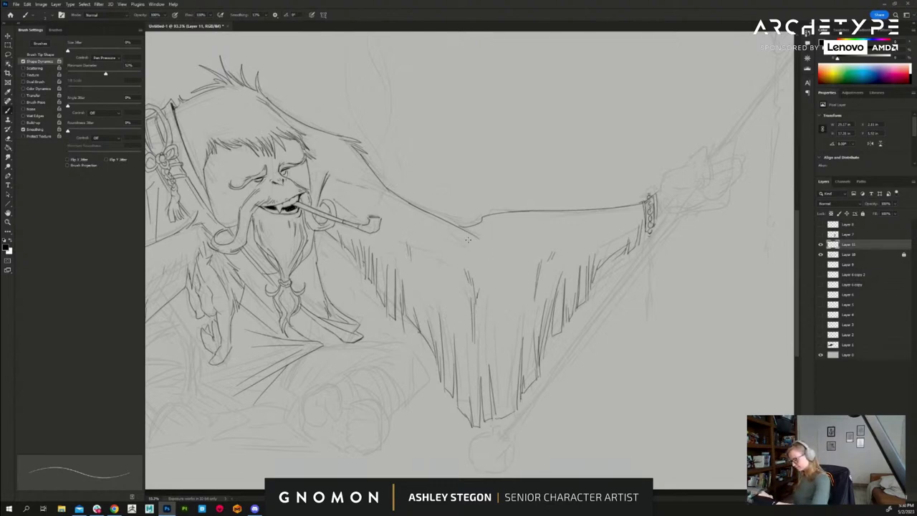
left_click_drag(459, 247, 483, 248)
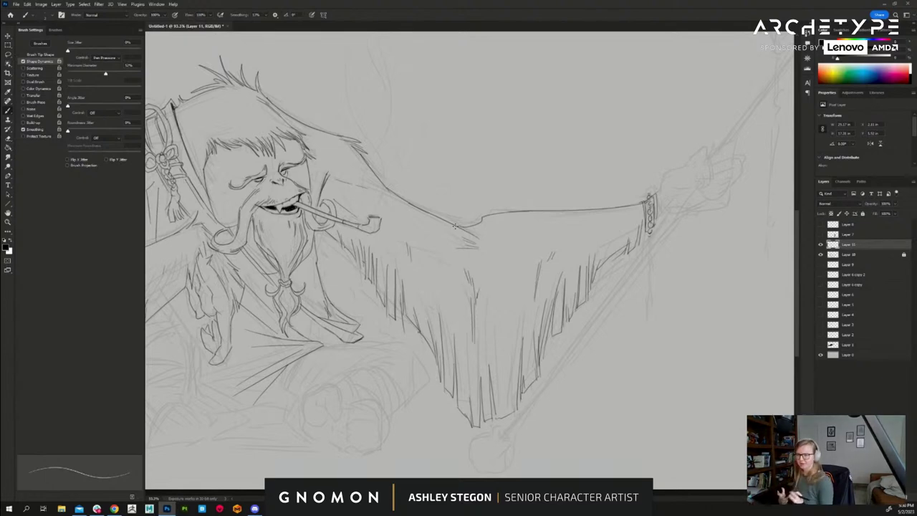
left_click_drag(499, 303, 547, 313)
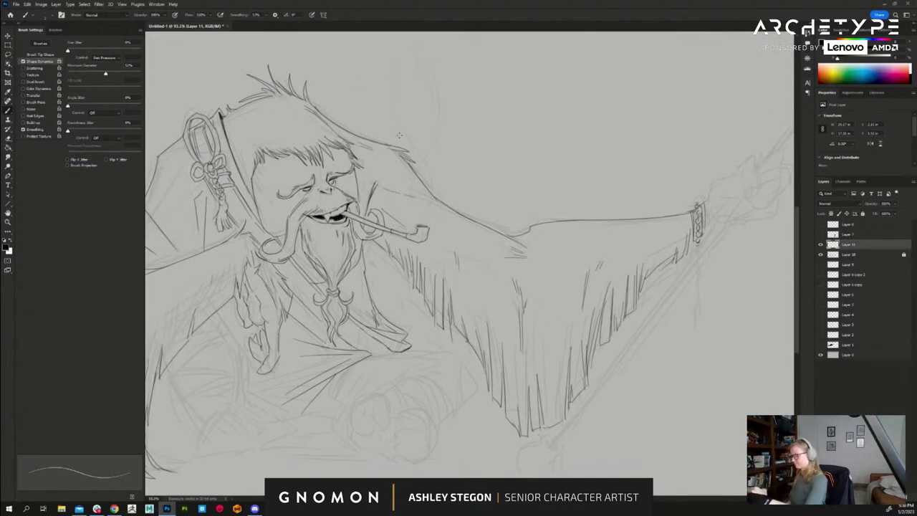
left_click_drag(680, 349, 597, 338)
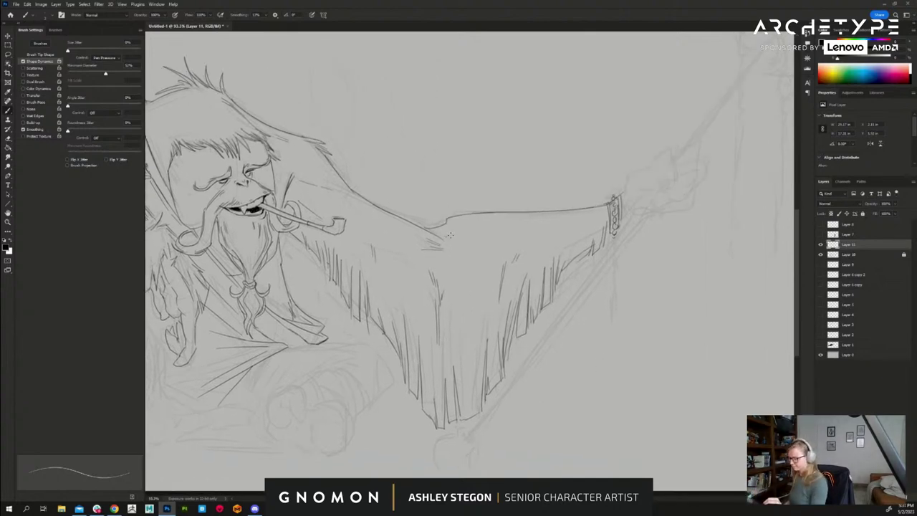
left_click_drag(450, 235, 455, 234)
- Outline the back of the hand and the thumb gripping the staff beyond the cuff
left_click_drag(619, 265, 525, 284)
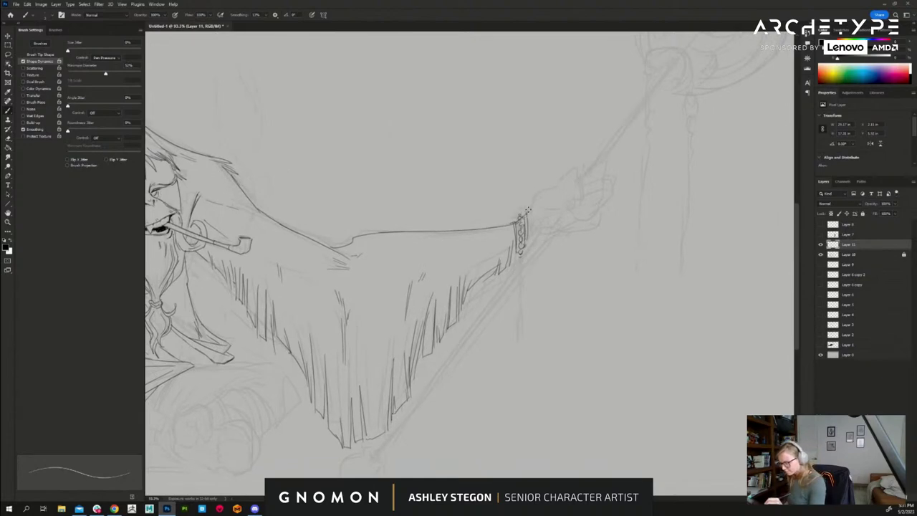
mouse_move(534, 194)
left_mouse_down()
mouse_move(573, 175)
mouse_move(582, 201)
mouse_move(566, 193)
mouse_move(573, 212)
mouse_move(579, 190)
mouse_move(539, 213)
left_mouse_up()
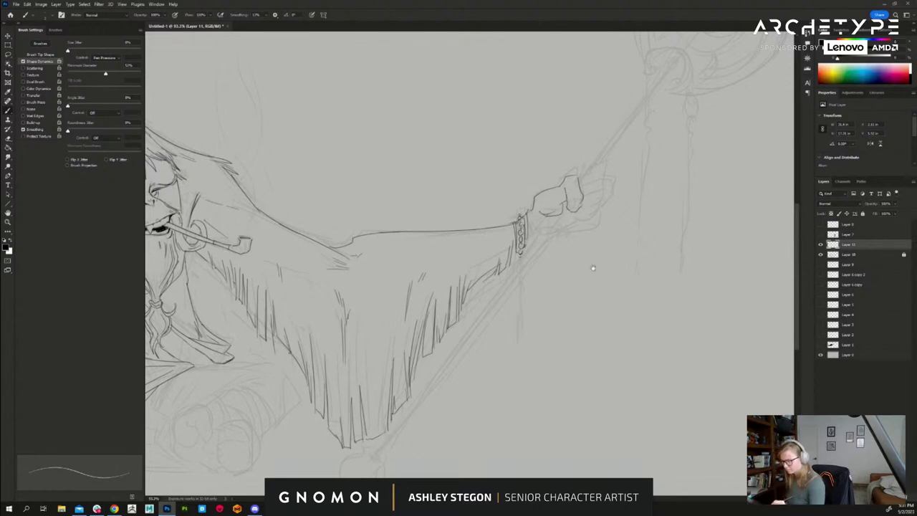
- On a new layer with Shape Dynamics turned off, draw the staff's shaft as two parallel straight lines from ornament to base
scroll(578, 322, "down", 3)
scroll(578, 330, "down", 1)
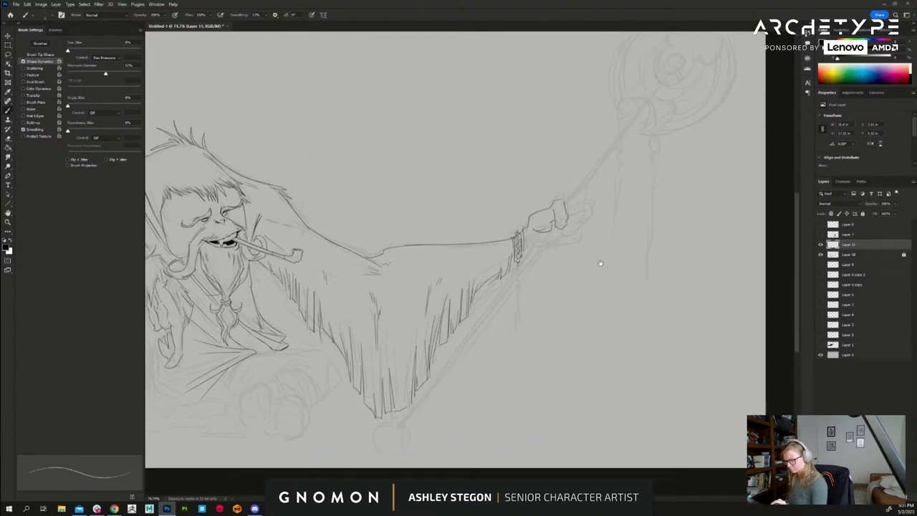
key("ctrl+shift+alt+n")
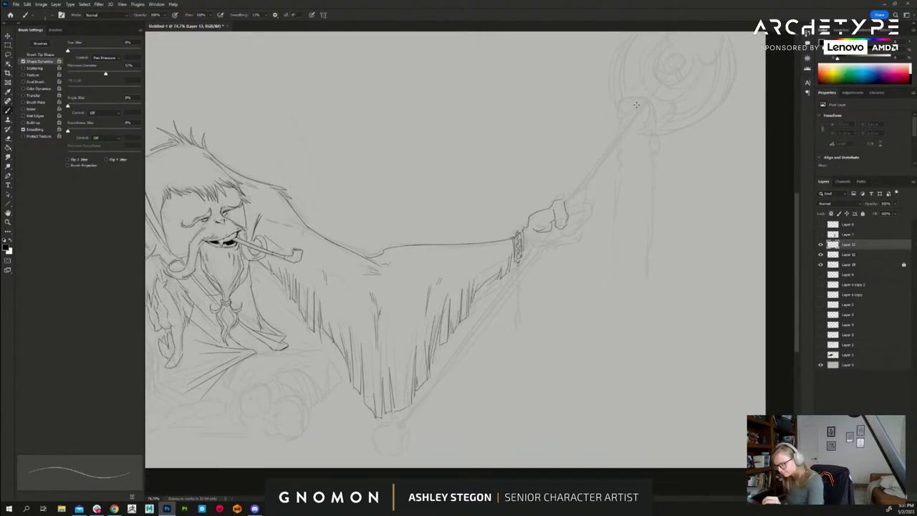
left_click_drag(636, 105, 621, 123)
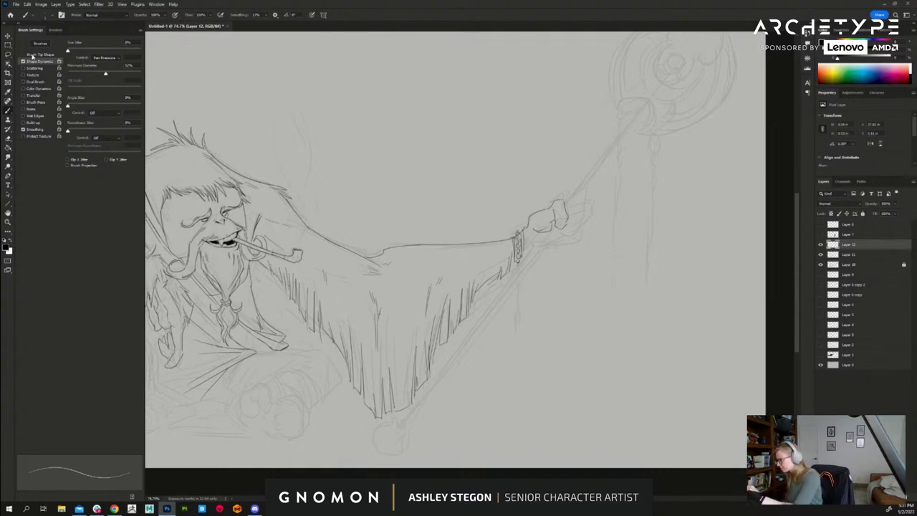
left_click(22, 61)
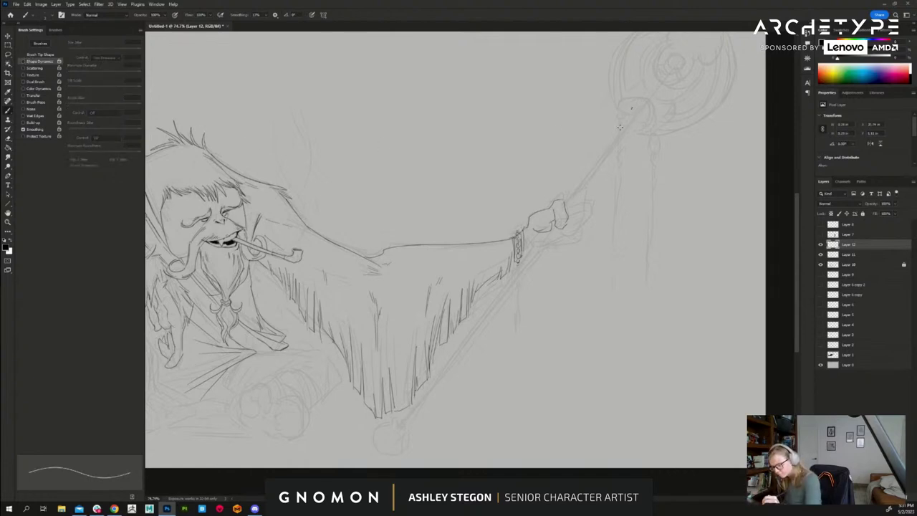
left_click(399, 420, "shift")
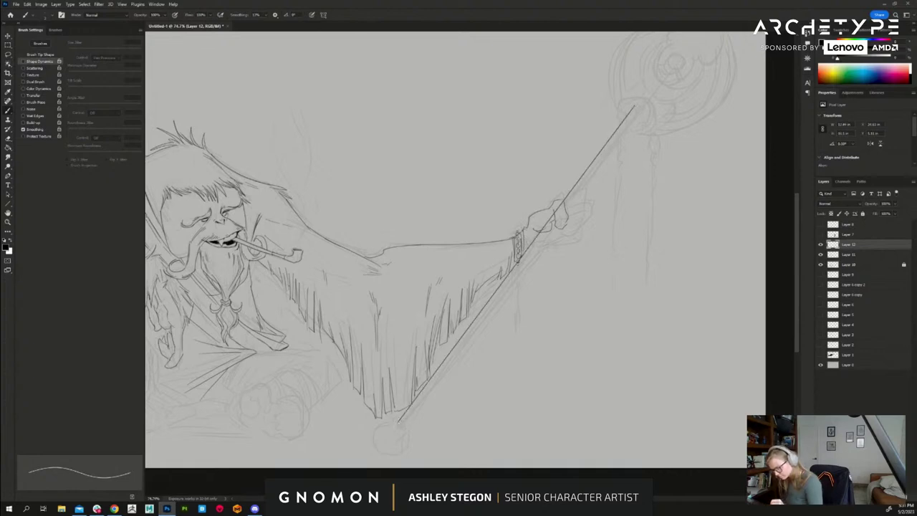
left_click(643, 112, "shift")
key("ctrl+z")
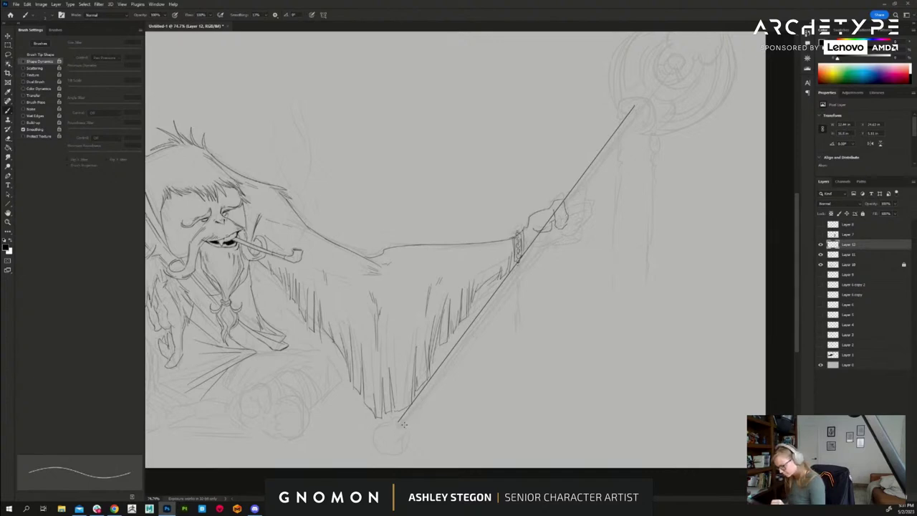
left_click(642, 111, "shift")
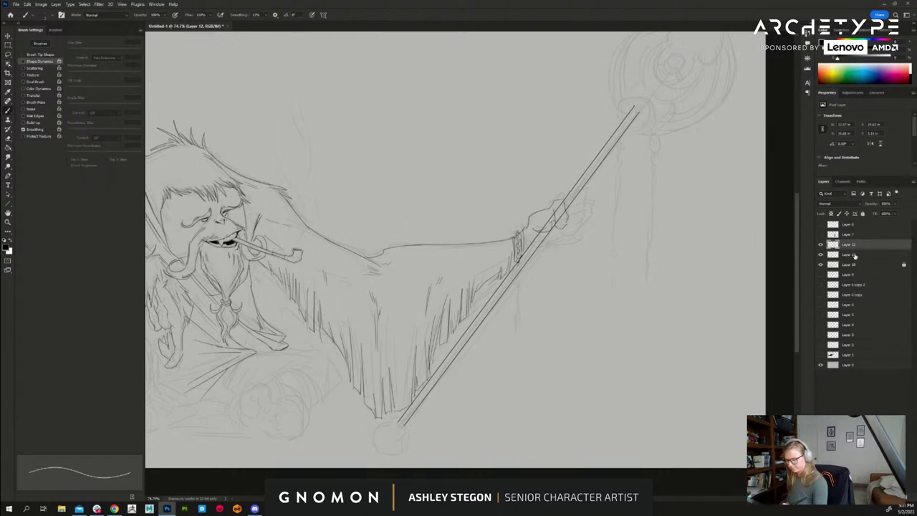
- Erase the staff lines where they cross the gripping hand and make the character line-art layer below active
key("e")
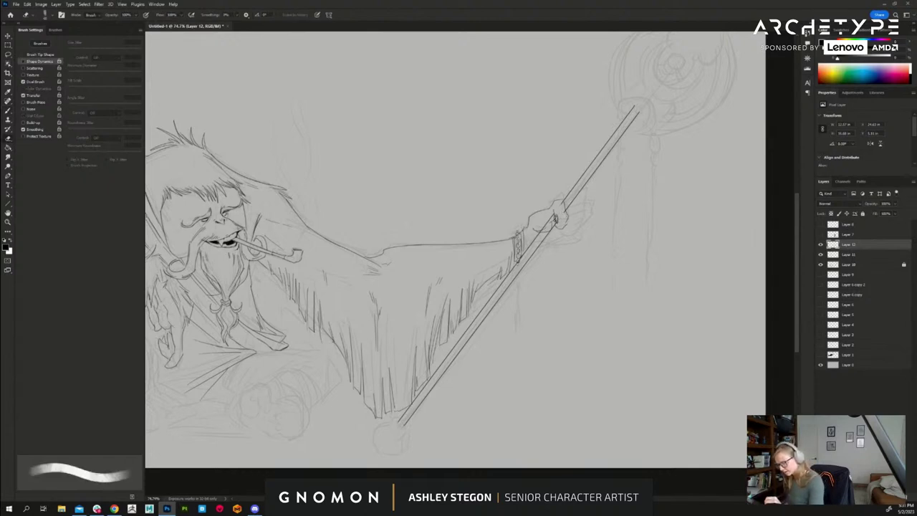
left_click_drag(564, 213, 578, 197)
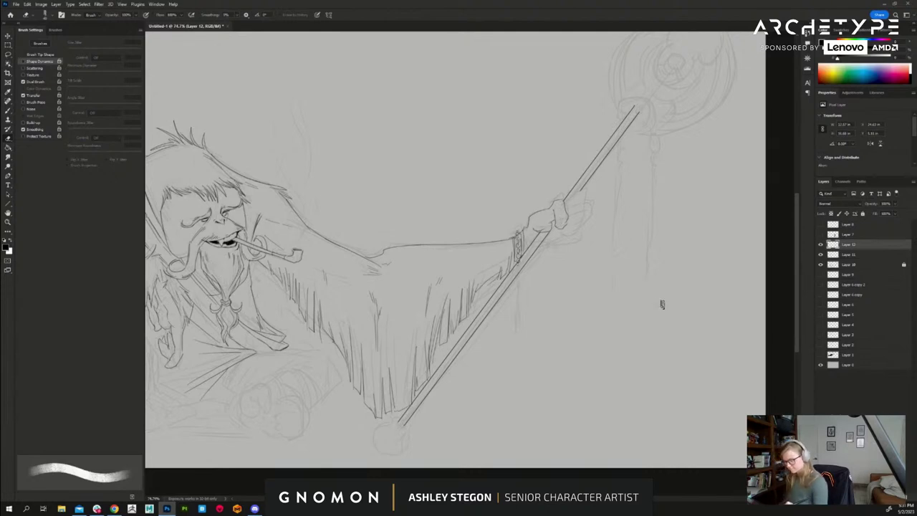
left_click(851, 256)
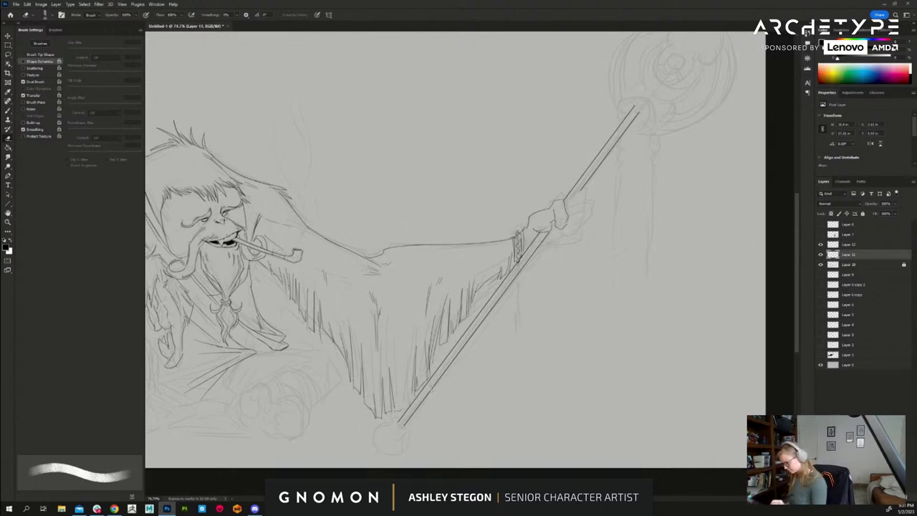
- Turn the brush's Shape Dynamics back on and add a short stroke to the sleeve hem beside the staff's base
key("b")
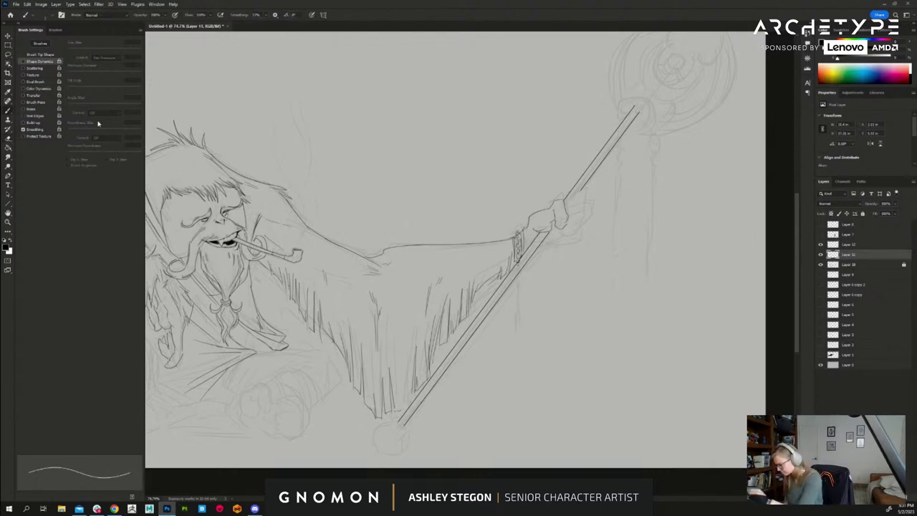
left_click(23, 61)
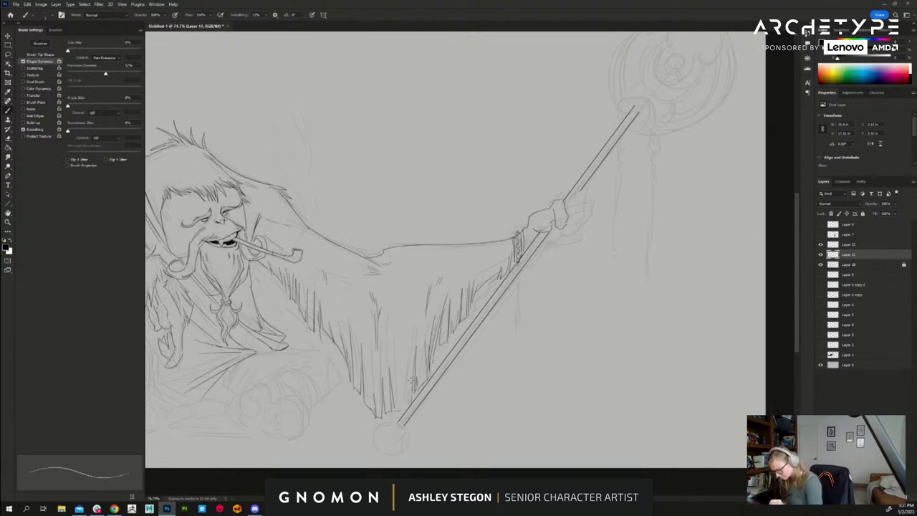
mouse_move(405, 412)
left_mouse_down()
mouse_move(402, 391)
mouse_move(401, 400)
left_mouse_up()
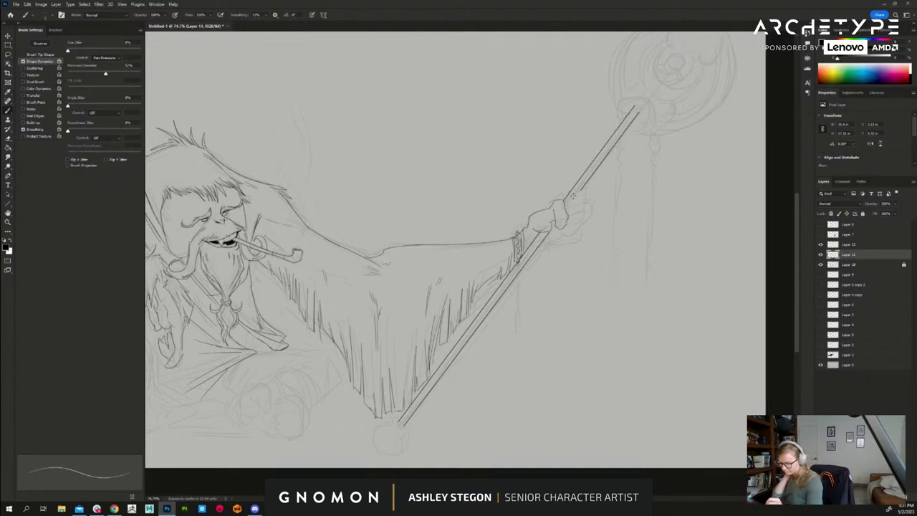
- Outline the curled fingers wrapping around the staff and the underside of the gripping hand
mouse_move(573, 196)
left_mouse_down()
mouse_move(585, 190)
mouse_move(589, 208)
left_mouse_up()
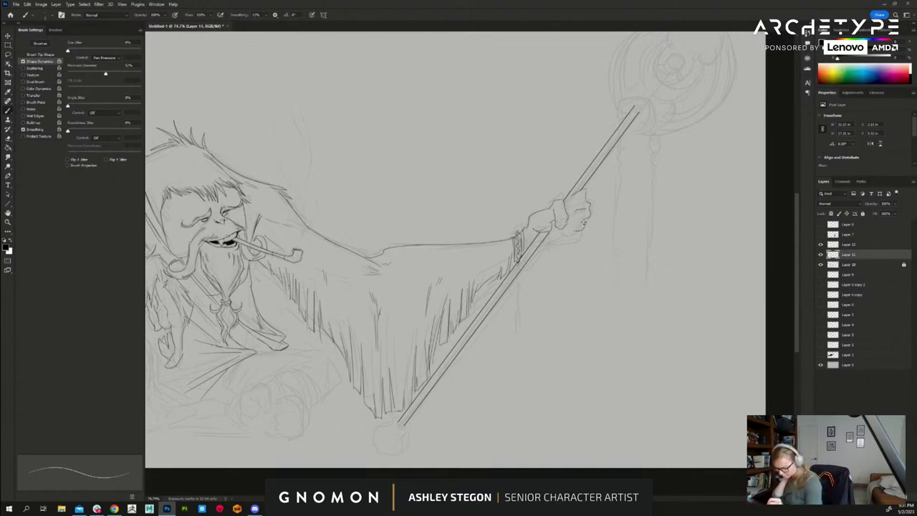
left_click_drag(584, 222, 568, 225)
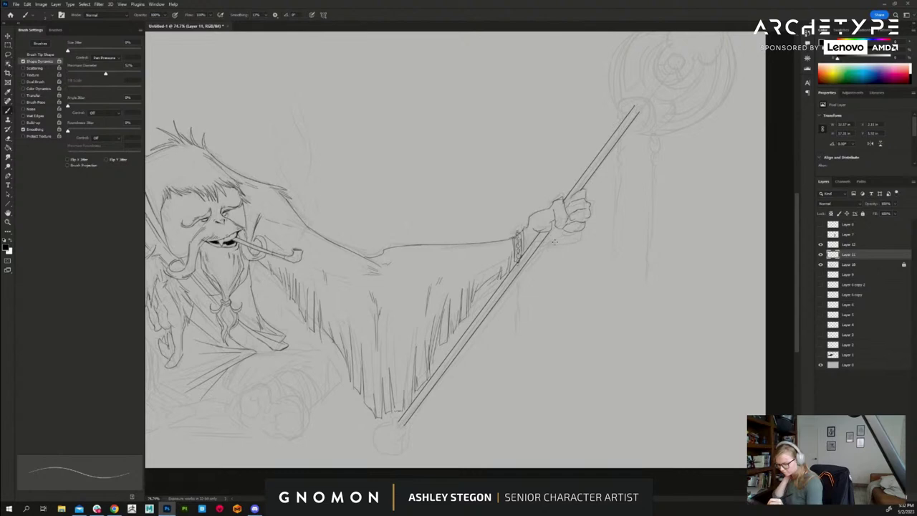
left_click_drag(554, 240, 582, 234)
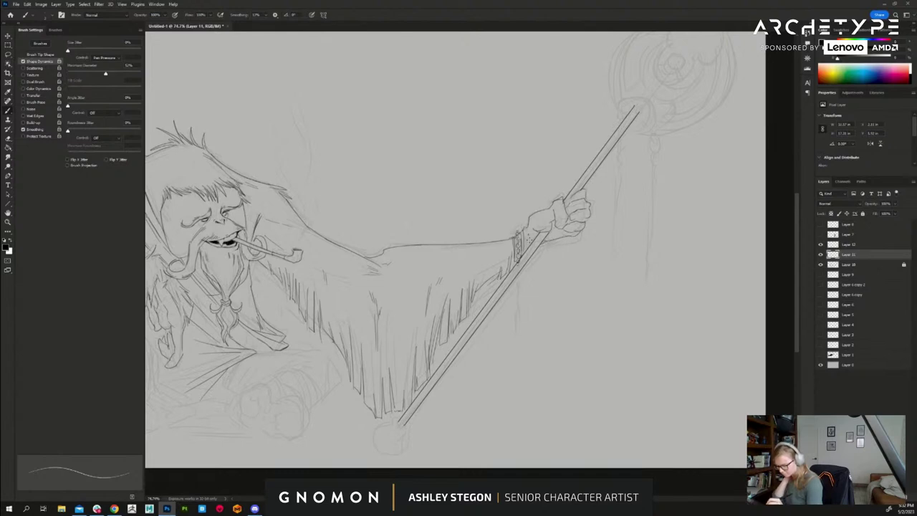
- Draw fur tufts along the back of the wrist and below the hand, undoing the overly long strands underneath
mouse_move(524, 228)
left_mouse_down()
mouse_move(528, 210)
mouse_move(548, 198)
left_mouse_up()
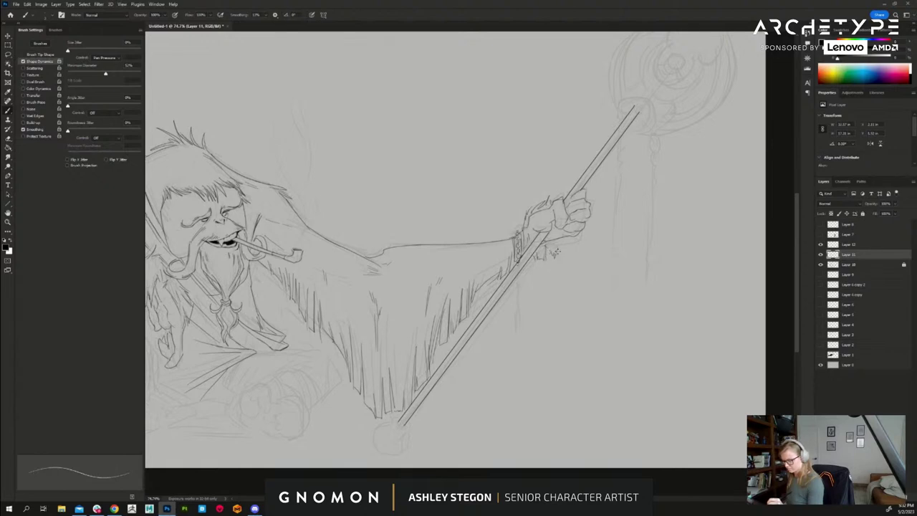
mouse_move(563, 242)
left_mouse_down()
mouse_move(563, 263)
mouse_move(564, 252)
left_mouse_up()
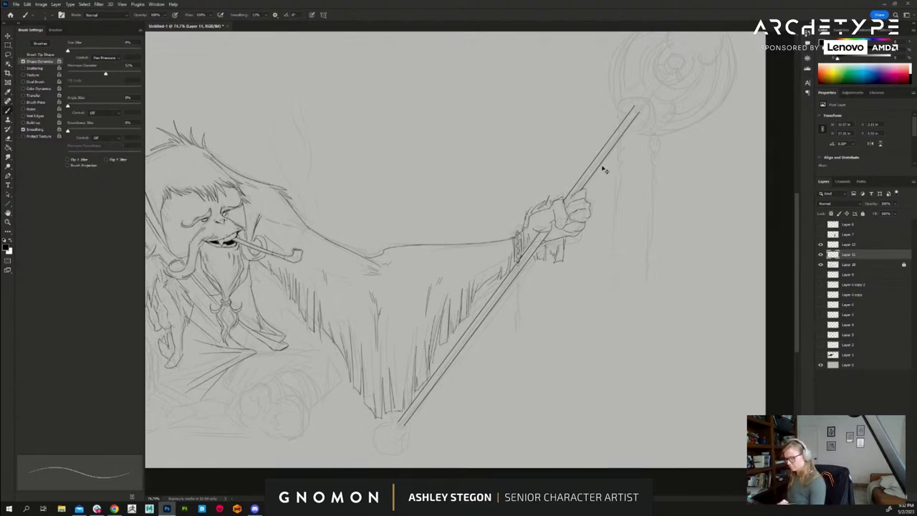
key("ctrl+z")
key("ctrl+z")
key("ctrl+z")
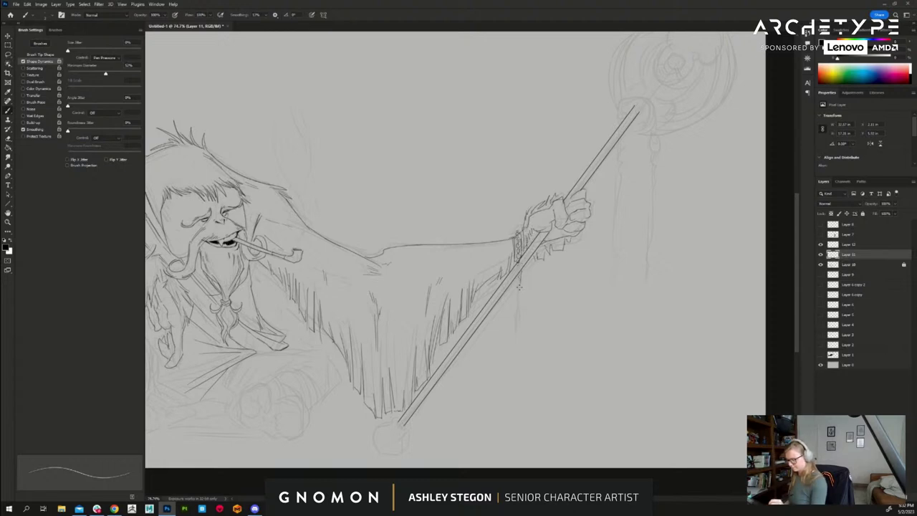
- Draw the twisted cord hanging from the cuff and touch up the tip of the cloth hanging beside the beard
mouse_move(521, 273)
left_mouse_down()
mouse_move(516, 349)
mouse_move(516, 319)
left_mouse_up()
left_click_drag(616, 325, 700, 331)
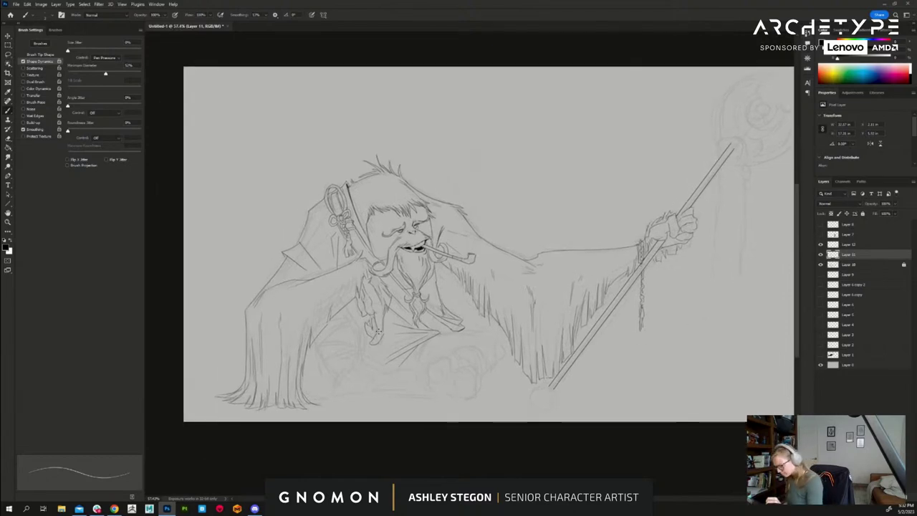
left_click_drag(381, 334, 383, 325)
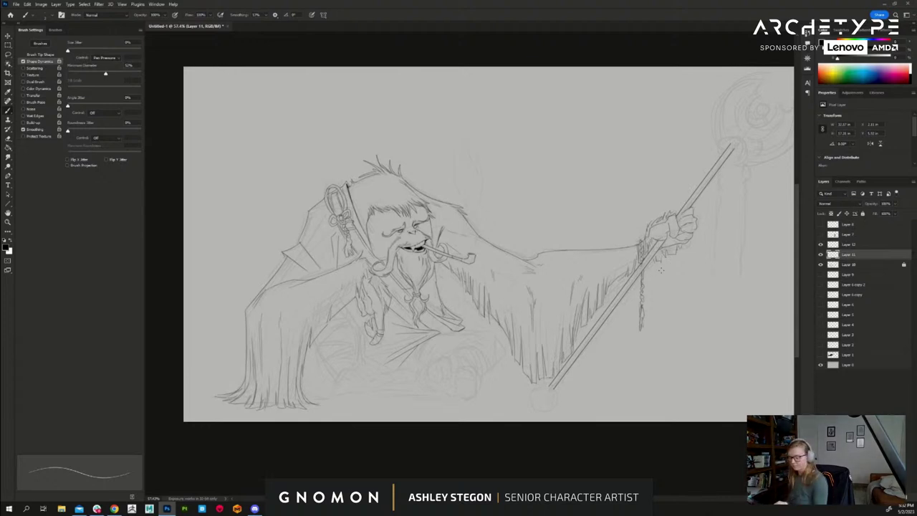
- Merge the staff layer with the character line-art layer and close off the staff's upper end inside the ornament sketch
left_click_drag(695, 311, 605, 327)
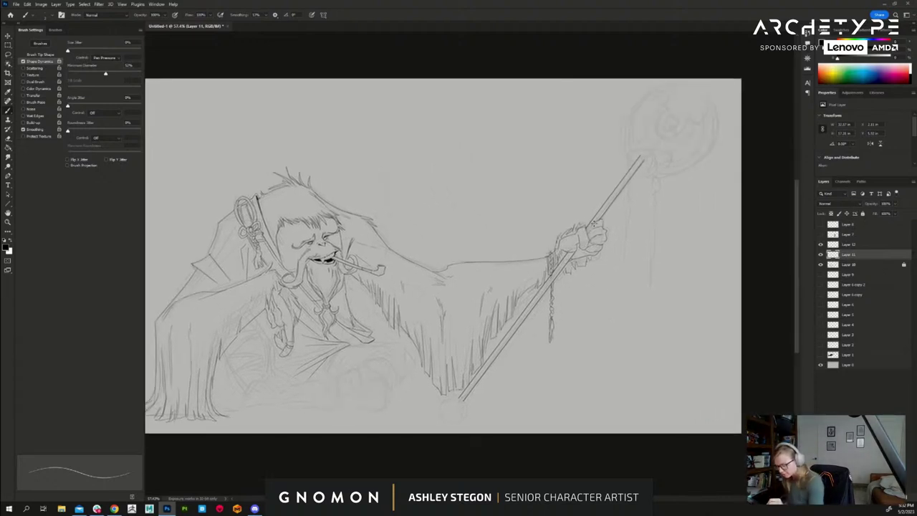
left_click_drag(655, 187, 594, 231)
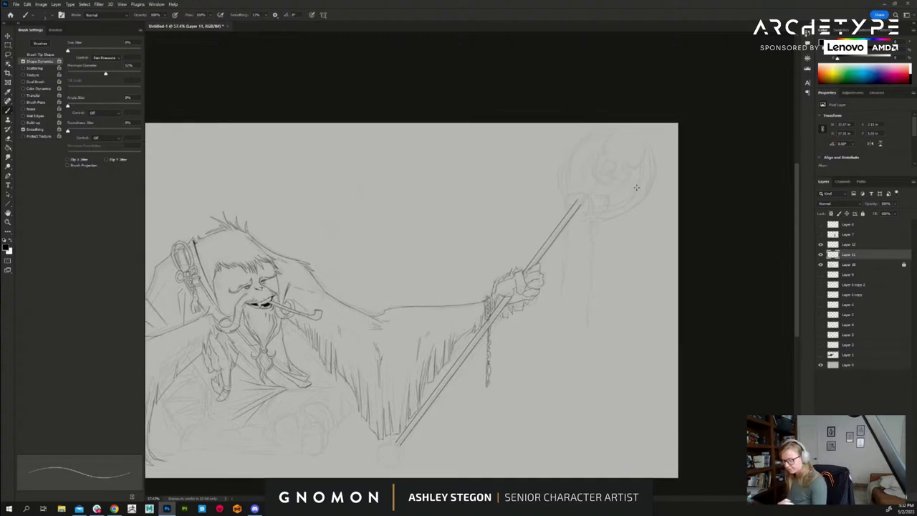
left_click(856, 245)
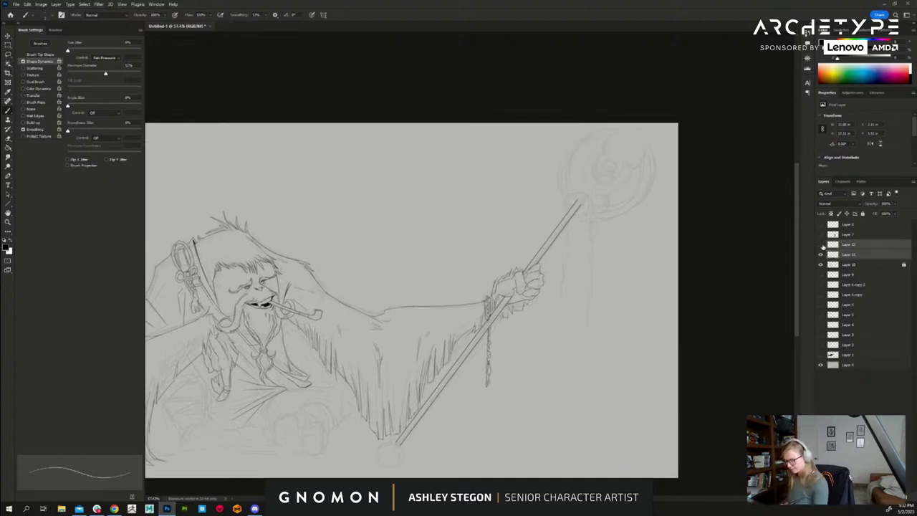
left_click(822, 245)
left_click(822, 245)
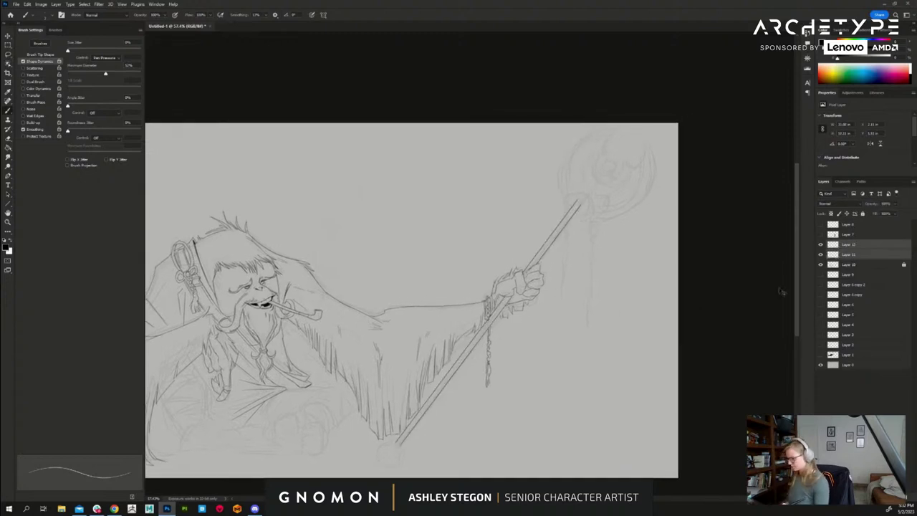
key("ctrl+e")
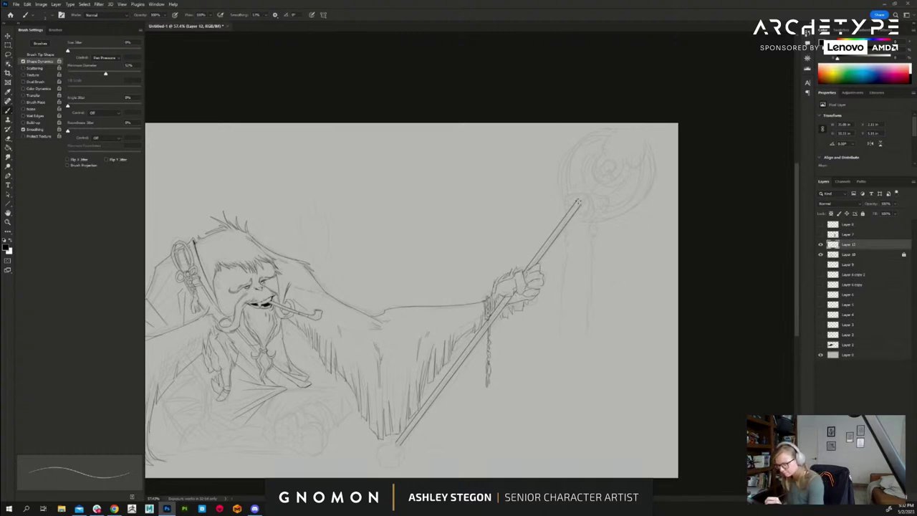
left_click_drag(578, 200, 587, 198)
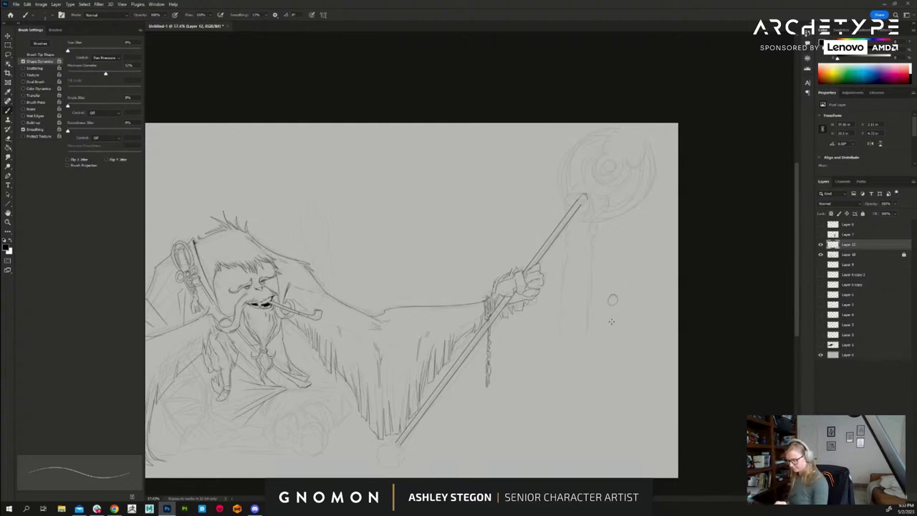
left_click_drag(612, 312, 611, 356)
key("ctrl+z")
key("ctrl+z")
key("ctrl+z")
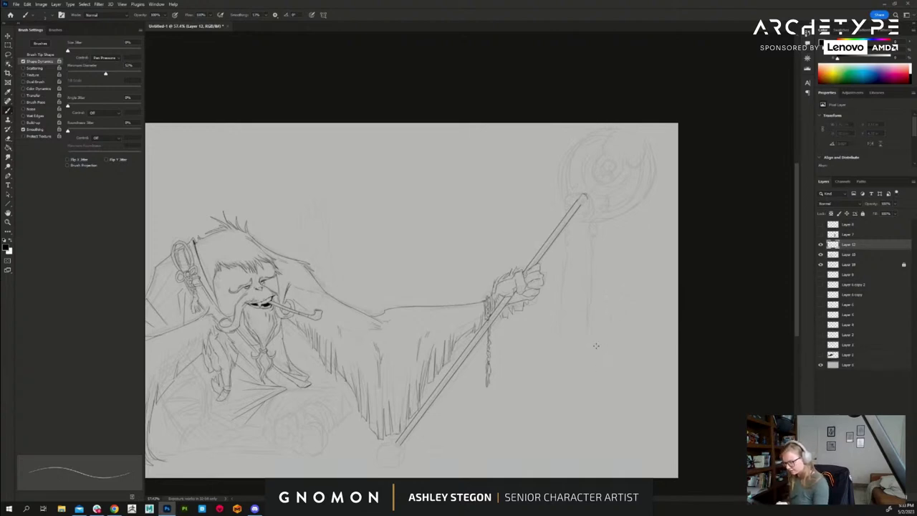
- On a new layer beside the staff, draw half of the ornament with its curved blade, inner contour, notches and central slot
left_click_drag(595, 348, 596, 374)
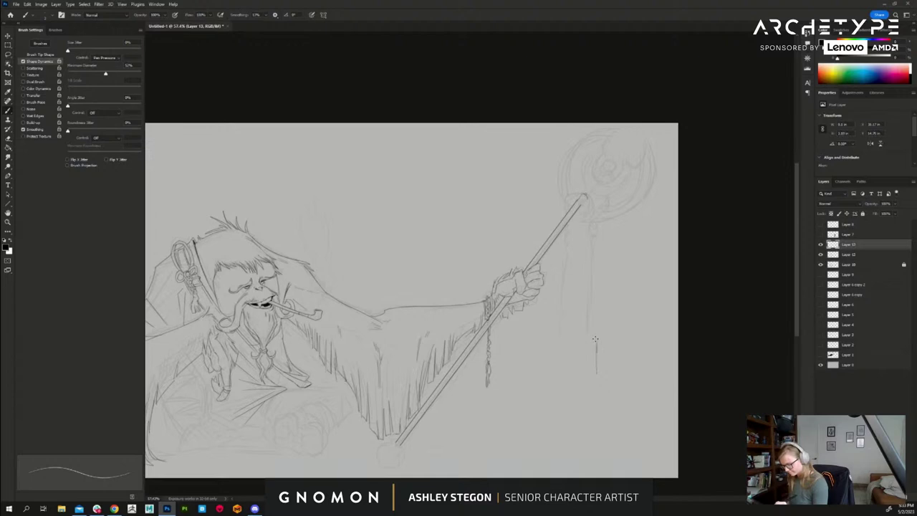
mouse_move(595, 339)
left_mouse_down()
mouse_move(600, 331)
mouse_move(577, 343)
mouse_move(577, 331)
mouse_move(546, 348)
mouse_move(569, 401)
mouse_move(591, 387)
mouse_move(573, 388)
left_mouse_up()
left_click_drag(553, 351, 560, 384)
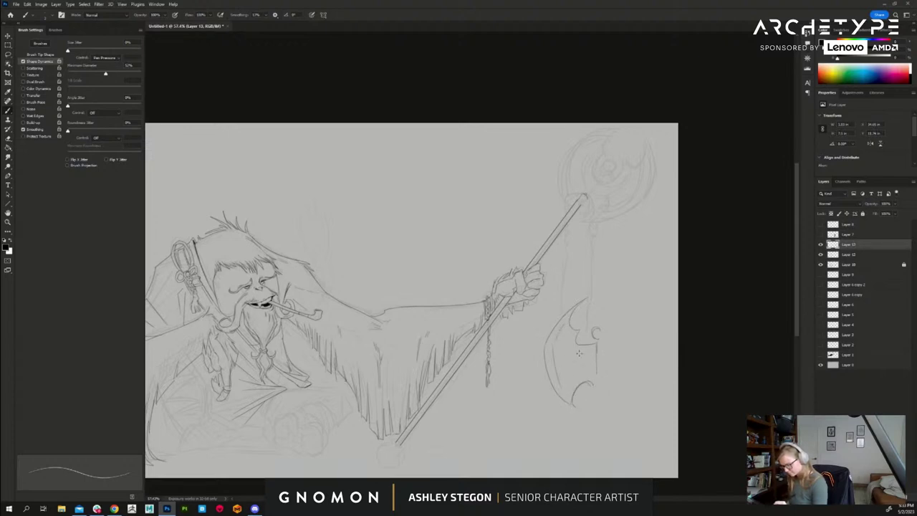
left_click_drag(563, 327, 563, 394)
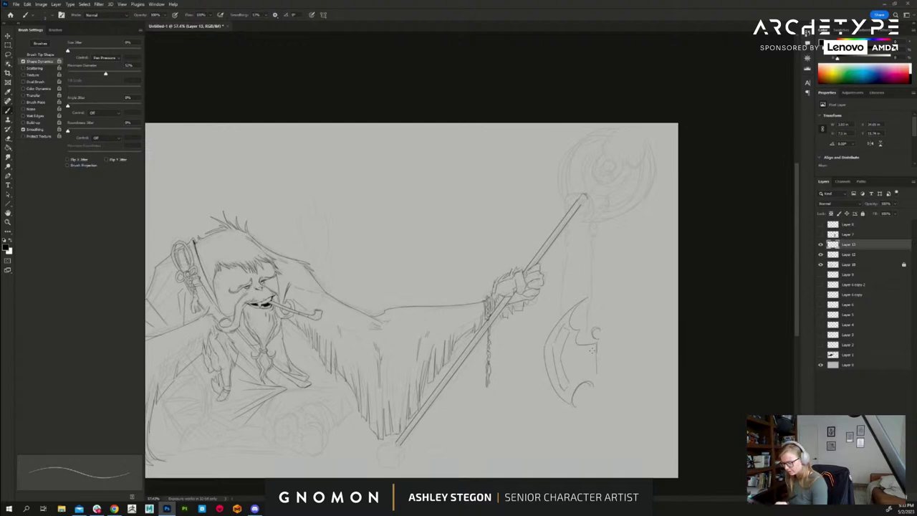
left_click_drag(588, 349, 591, 370)
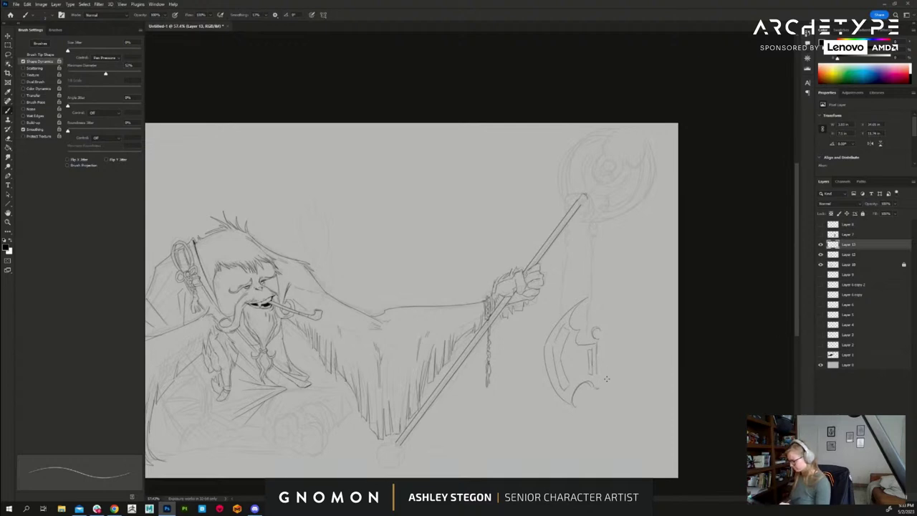
- Duplicate the half ornament, mirror the copy against the centre line, and merge both halves into one layer
key("ctrl+j")
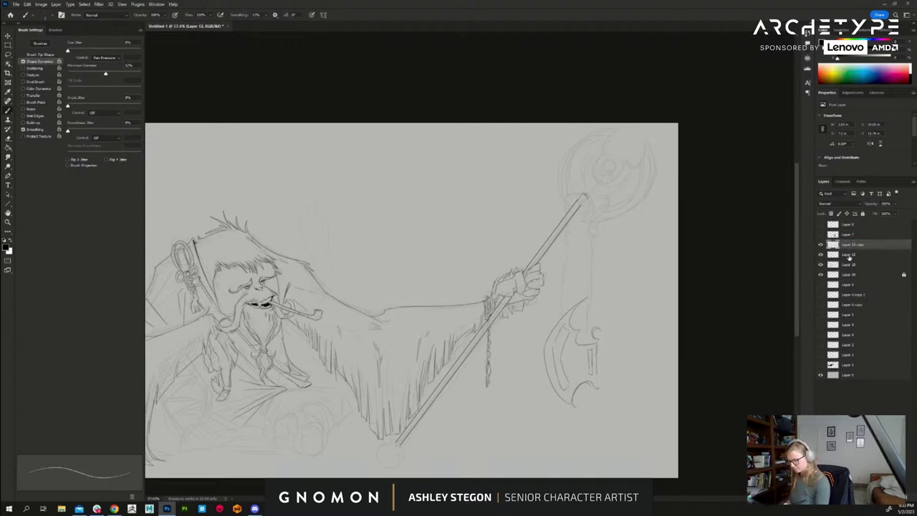
key("ctrl+t")
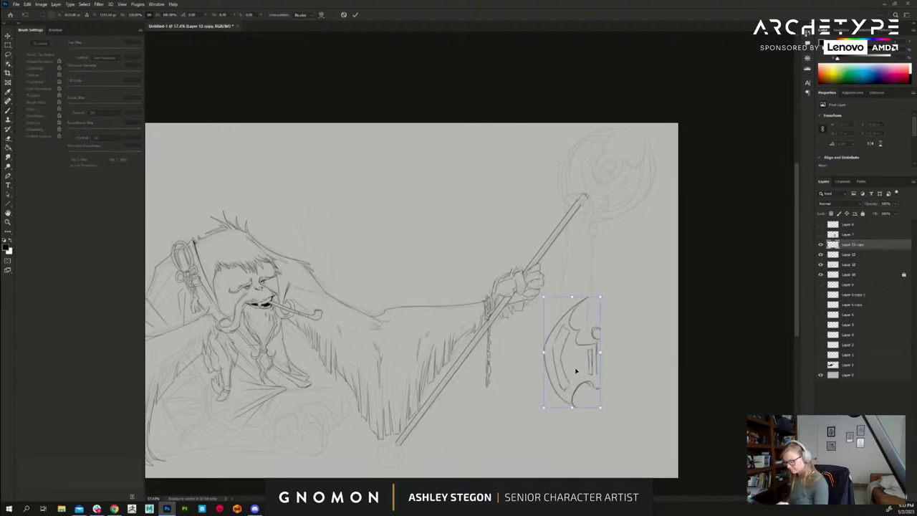
right_click(578, 369)
left_click(615, 360)
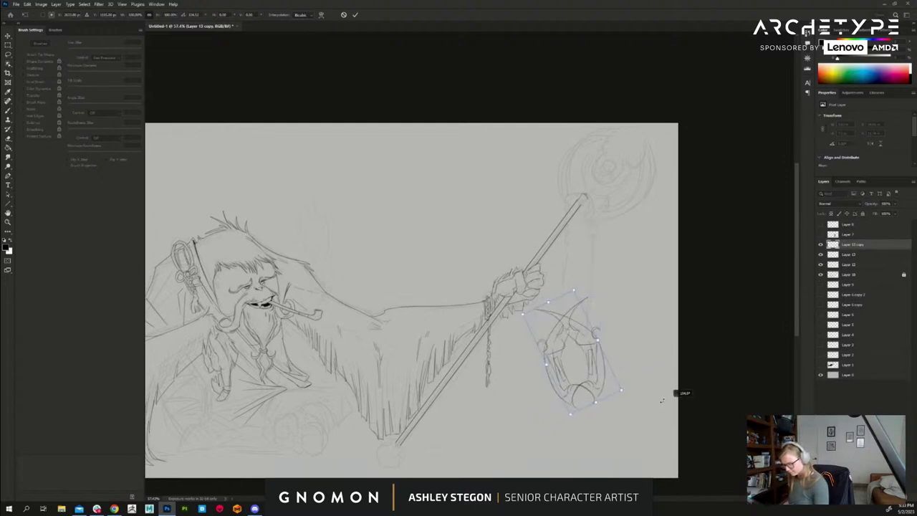
mouse_move(582, 374)
left_mouse_down()
mouse_move(634, 374)
mouse_move(626, 368)
left_mouse_up()
key("Return")
key("Return")
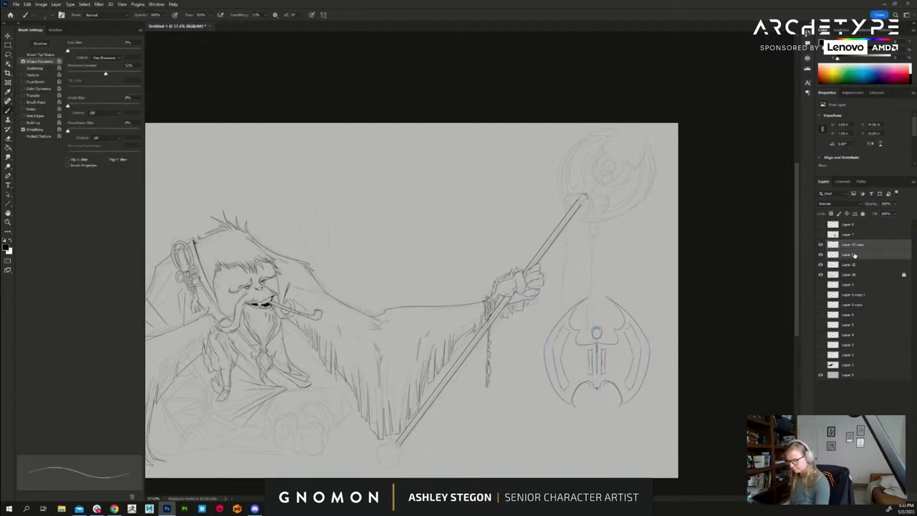
key("ctrl+e")
- Move the merged ornament onto the staff's upper end and rotate it to line up with the shaft
key("v")
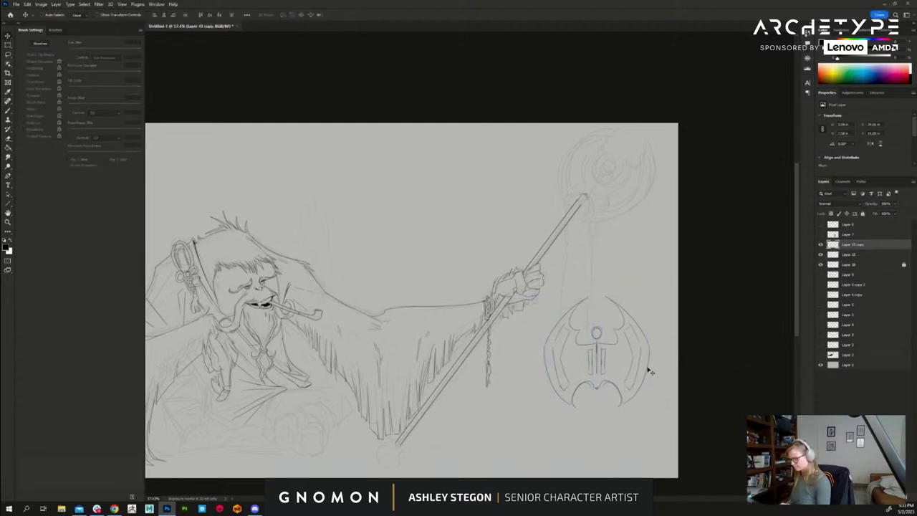
left_click_drag(647, 370, 653, 210)
key("ctrl+t")
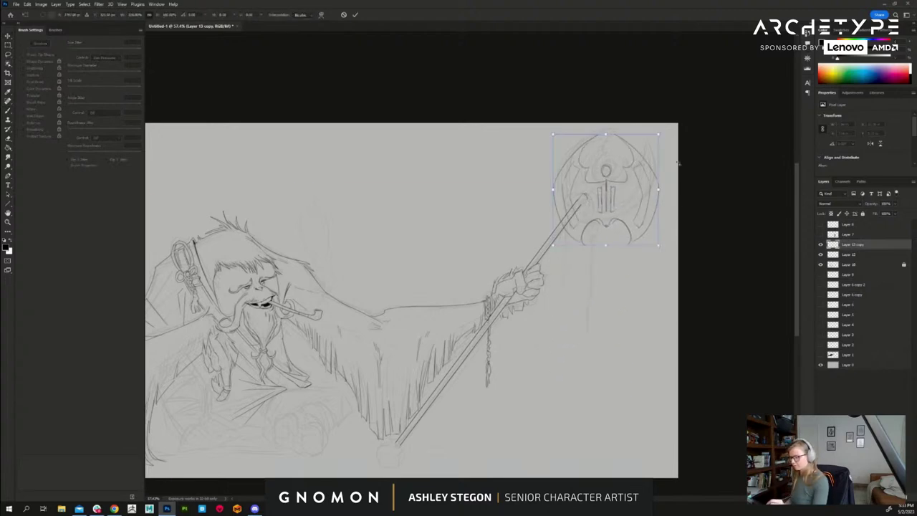
left_click_drag(680, 154, 705, 202)
left_click_drag(625, 205, 627, 185)
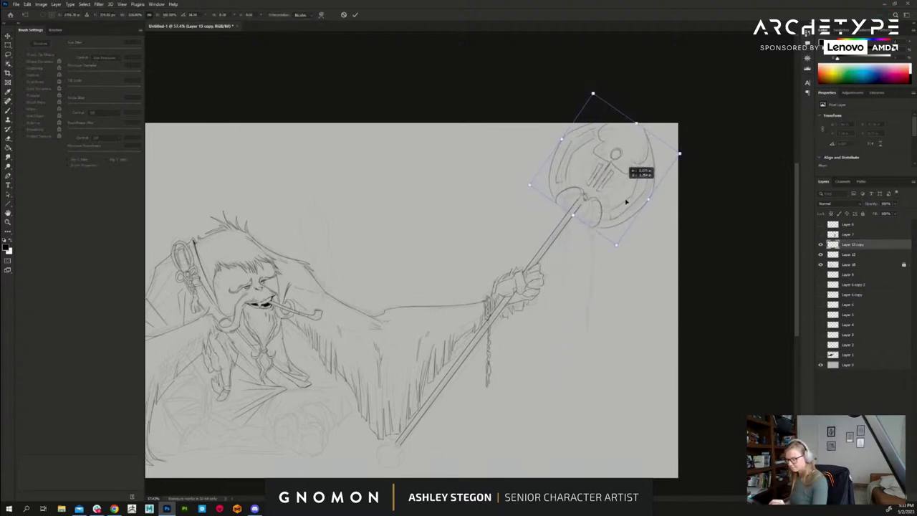
- Distort the ornament's corners and sides to match the perspective of the rough circular sketch, and apply the transform
left_click_drag(597, 98, 595, 118)
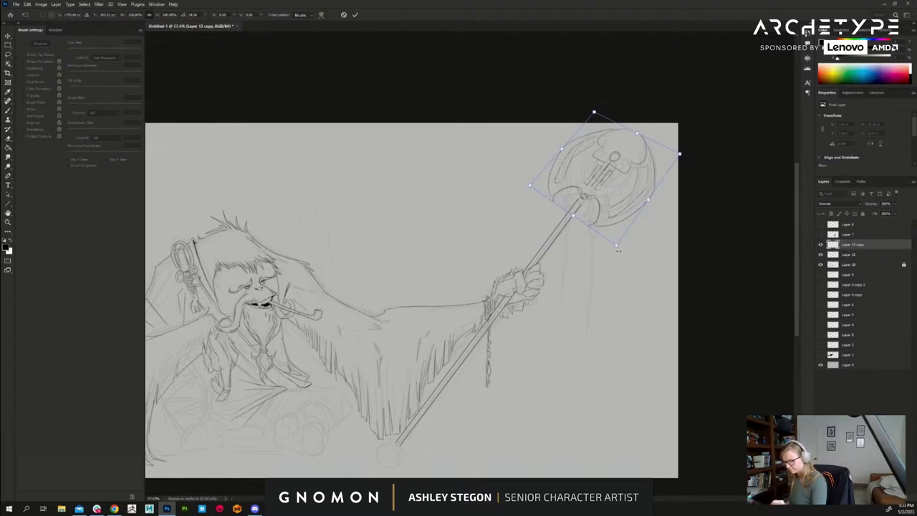
left_click_drag(618, 247, 620, 255)
left_click_drag(649, 205, 654, 211)
left_click_drag(684, 157, 681, 152)
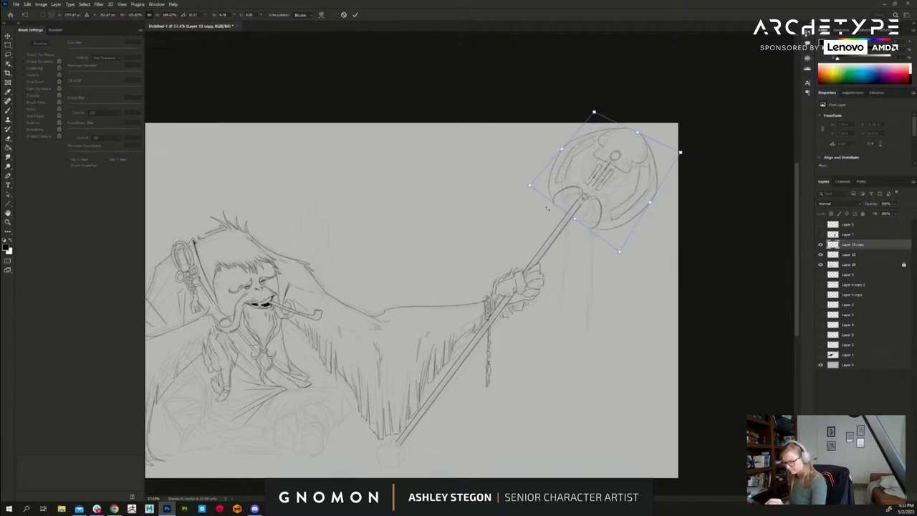
left_click_drag(532, 189, 534, 193)
left_click_drag(616, 253, 632, 208)
left_click_drag(682, 153, 680, 154)
left_click_drag(617, 255, 613, 256)
left_click_drag(593, 111, 592, 115)
left_click_drag(530, 193, 531, 195)
left_click_drag(562, 154, 570, 157)
left_click_drag(649, 203, 650, 200)
left_click_drag(617, 250, 611, 251)
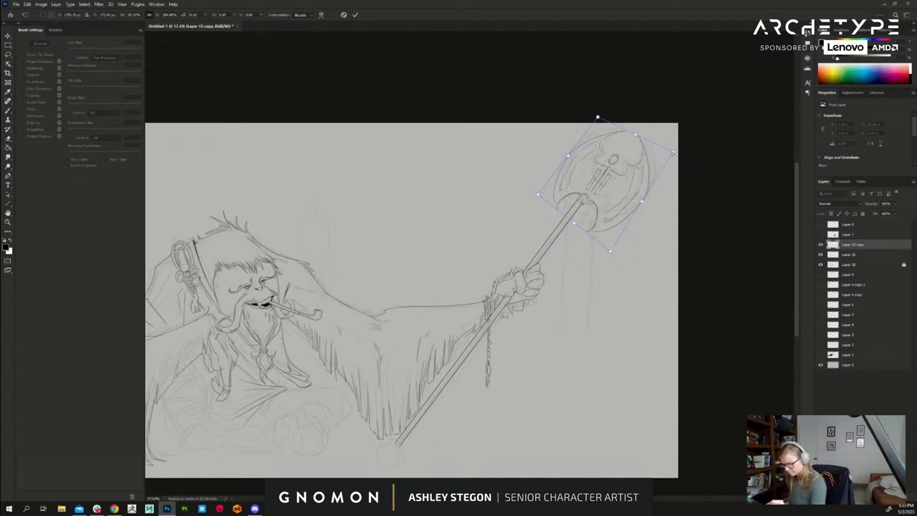
left_click_drag(679, 150, 678, 149)
left_click_drag(569, 155, 565, 155)
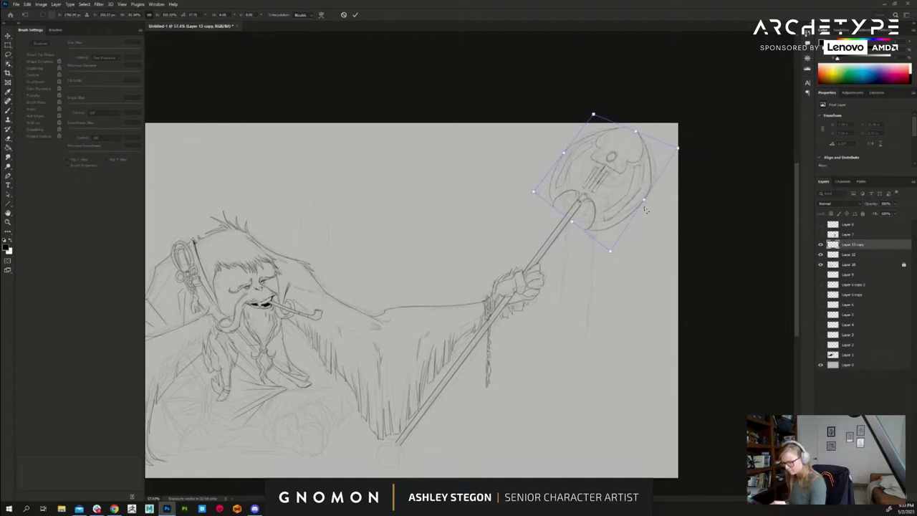
left_click_drag(647, 210, 653, 206)
key("Return")
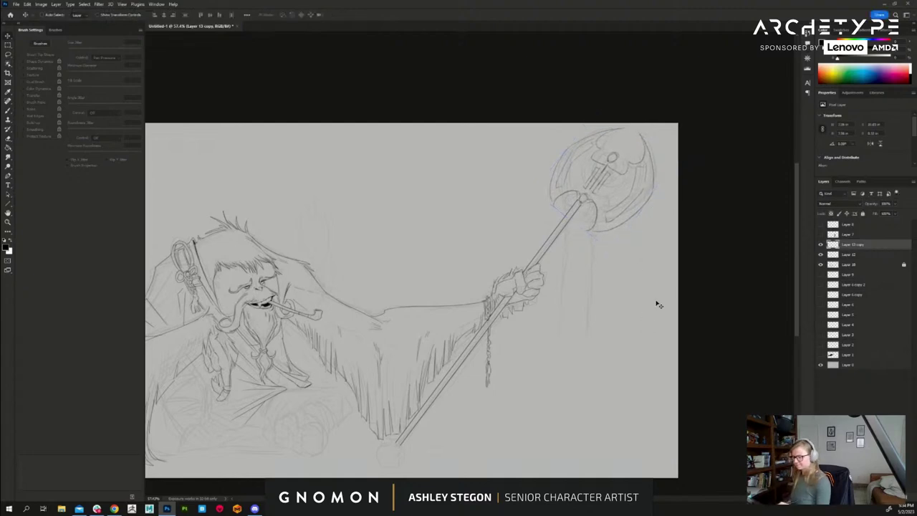
- Merge the finished blade ornament layer with the character's line art layer below it
left_click_drag(611, 269, 637, 257)
left_click(851, 256, "shift")
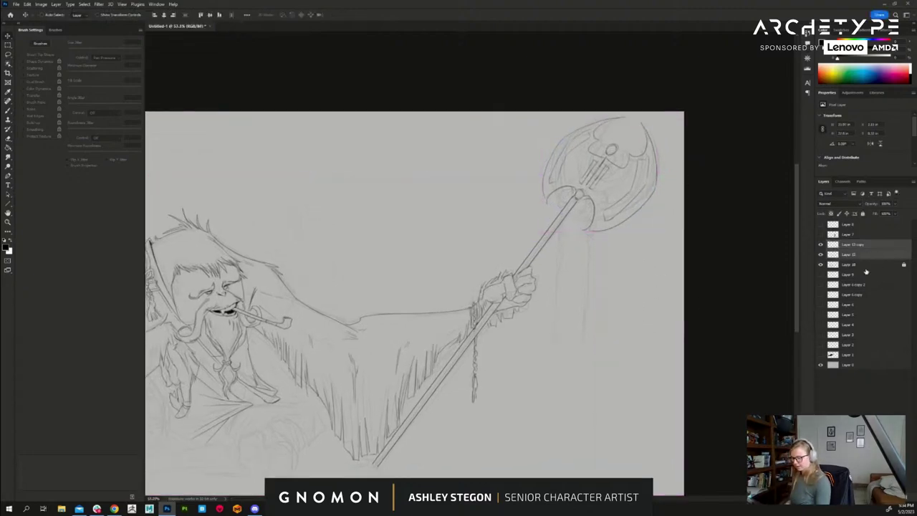
key("ctrl+e")
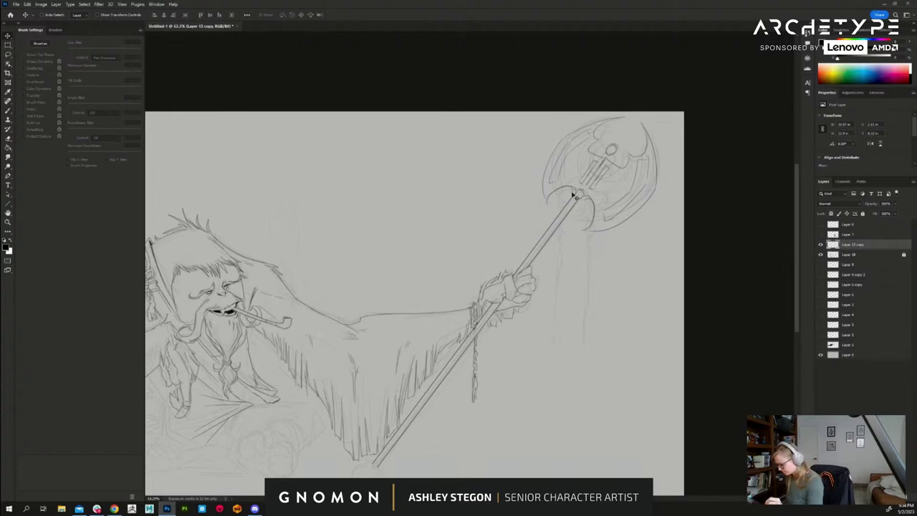
- Refine the ornament's blade edges and inner contour, add angled struts beside the central ring, and draw a band on the upper shaft
key("b")
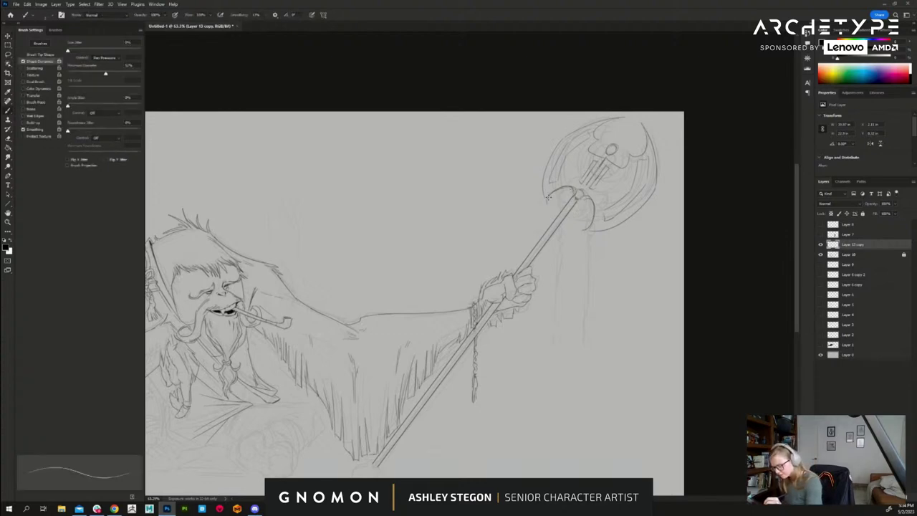
left_click_drag(628, 186, 625, 215)
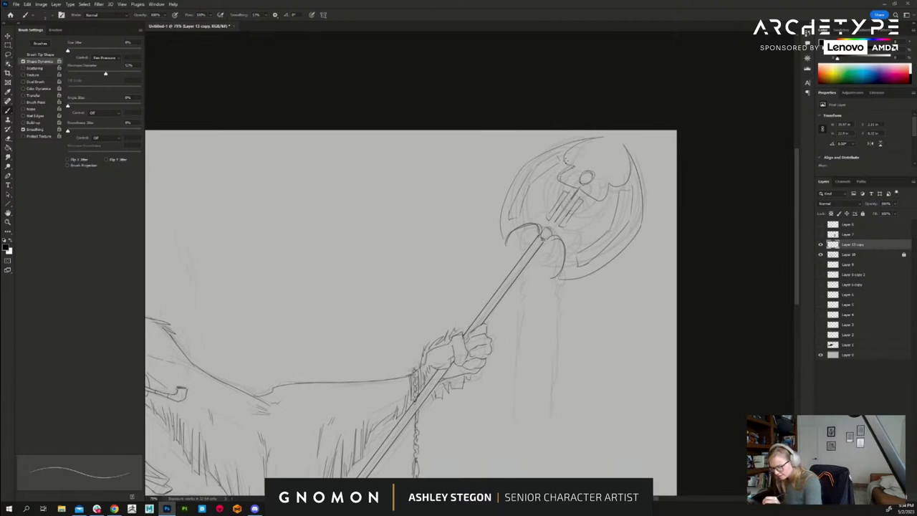
mouse_move(565, 162)
left_mouse_down()
mouse_move(595, 139)
mouse_move(626, 148)
mouse_move(647, 205)
mouse_move(638, 240)
mouse_move(601, 267)
left_mouse_up()
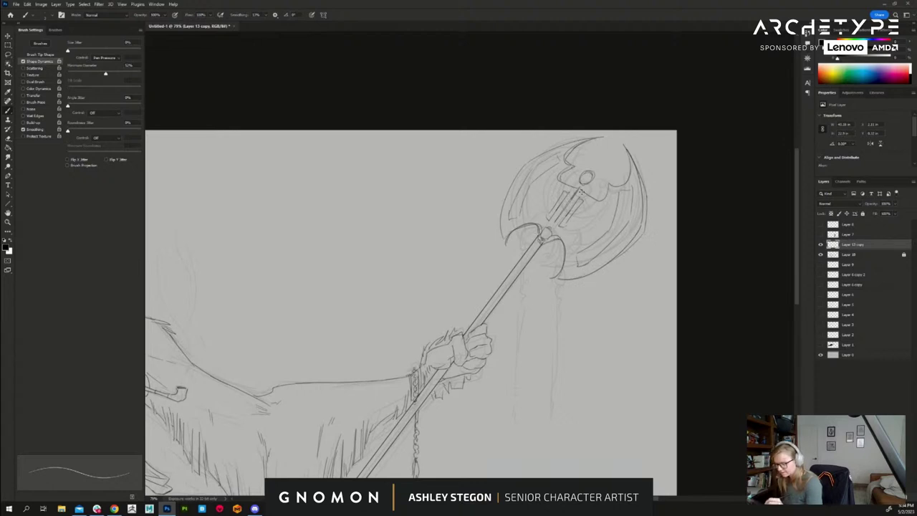
mouse_move(582, 192)
left_mouse_down()
mouse_move(575, 188)
mouse_move(600, 200)
left_mouse_up()
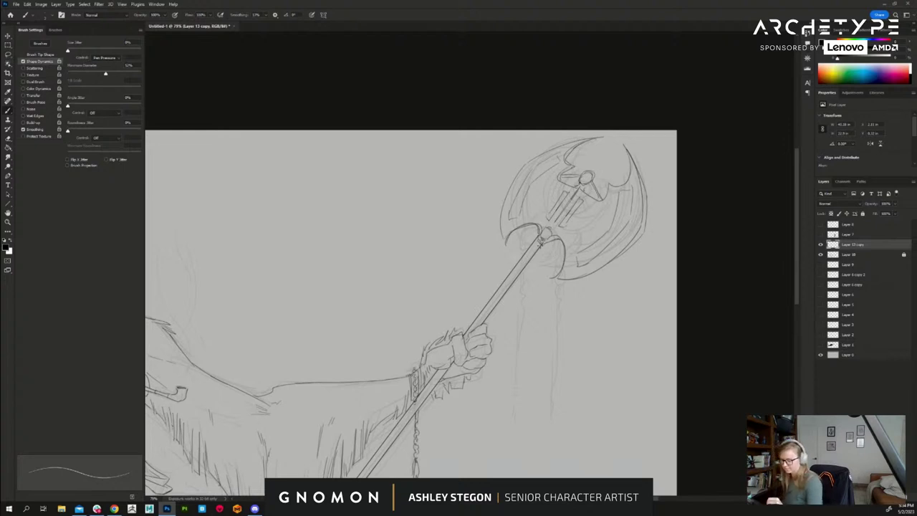
left_click_drag(527, 253, 526, 265)
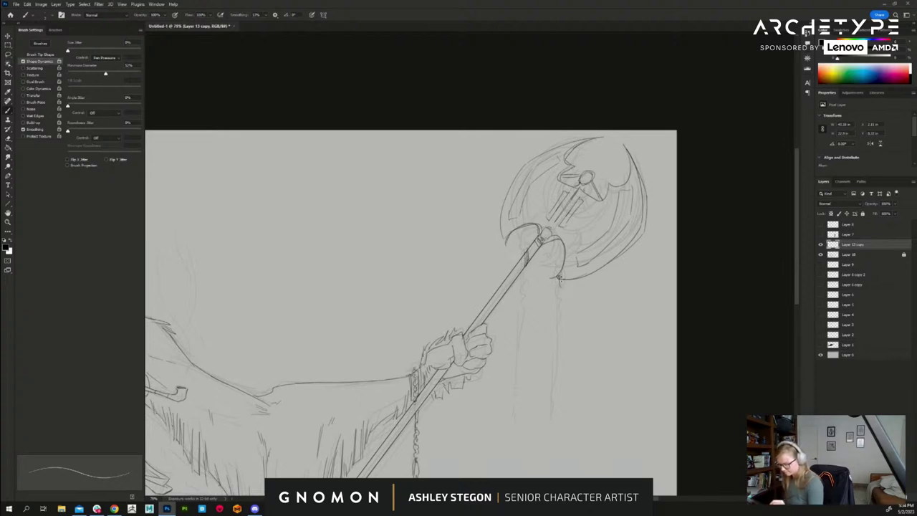
- Draw a hanging chain from each of the ornament's two lower blade tips
left_click_drag(559, 277, 563, 285)
left_click_drag(509, 234, 506, 350)
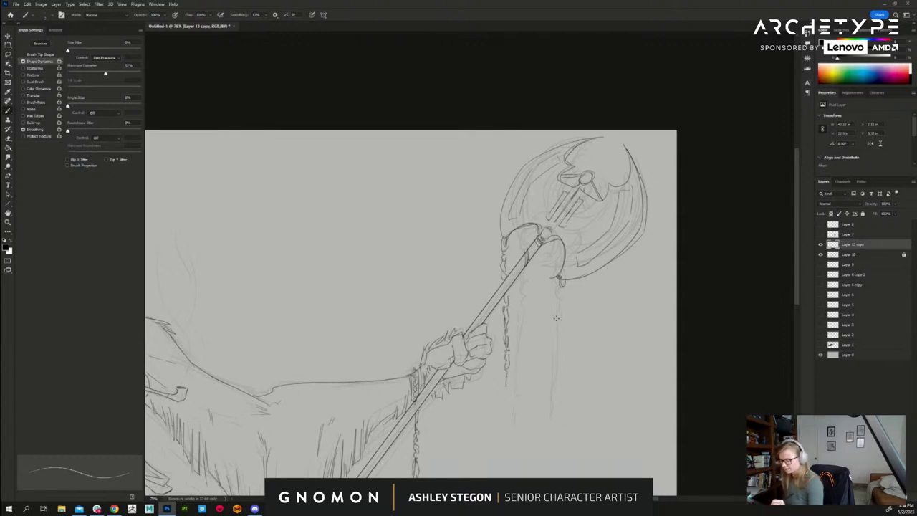
left_click_drag(561, 287, 558, 391)
- Touch up the hand gripping the staff and outline the angular knob at the staff's lower end
left_click_drag(640, 394, 746, 322)
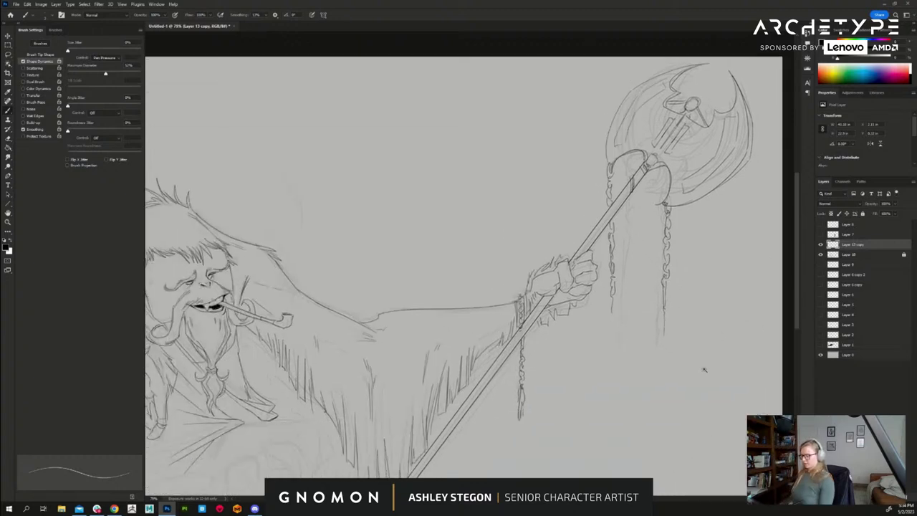
left_click_drag(705, 371, 726, 282)
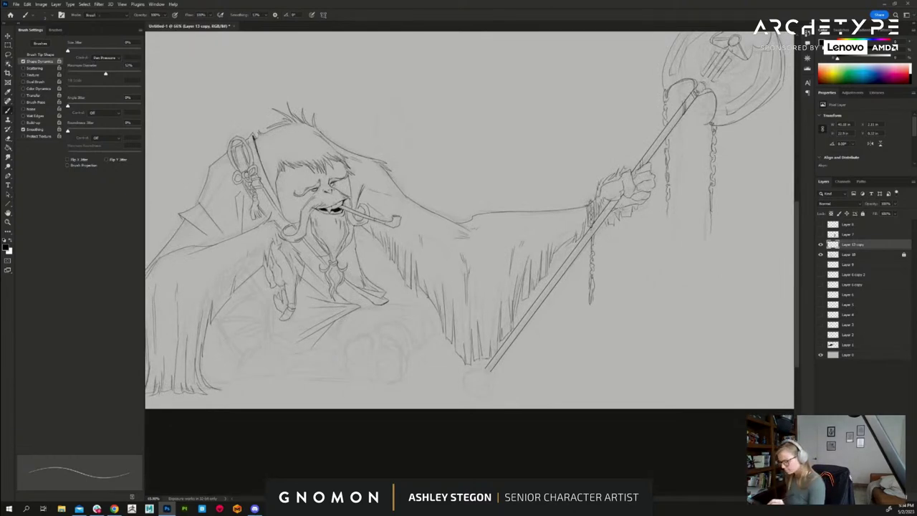
key("e")
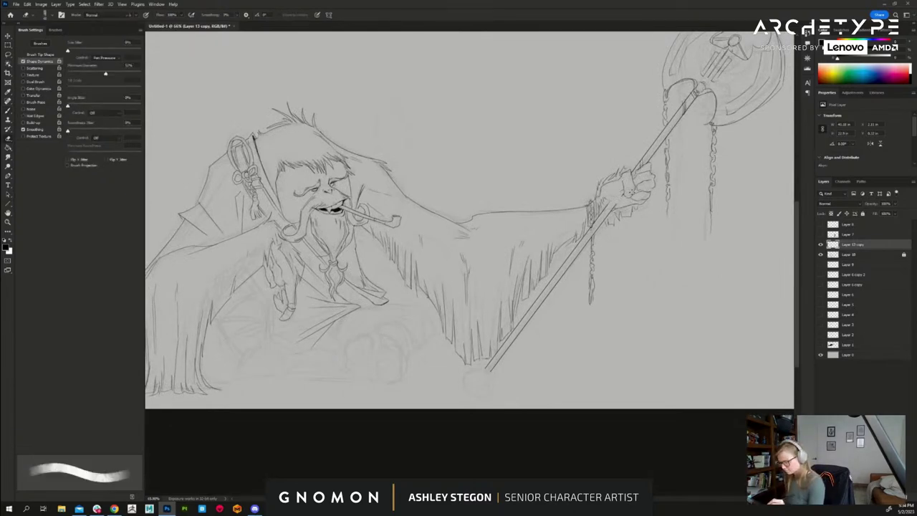
key("b")
mouse_move(615, 195)
left_mouse_down()
mouse_move(610, 206)
mouse_move(632, 210)
left_mouse_up()
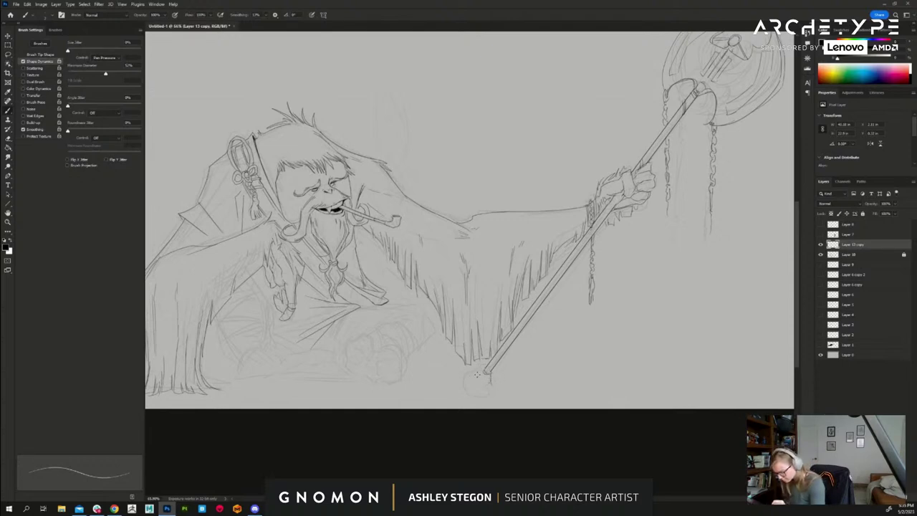
mouse_move(464, 375)
left_mouse_down()
mouse_move(466, 399)
mouse_move(494, 380)
mouse_move(483, 400)
left_mouse_up()
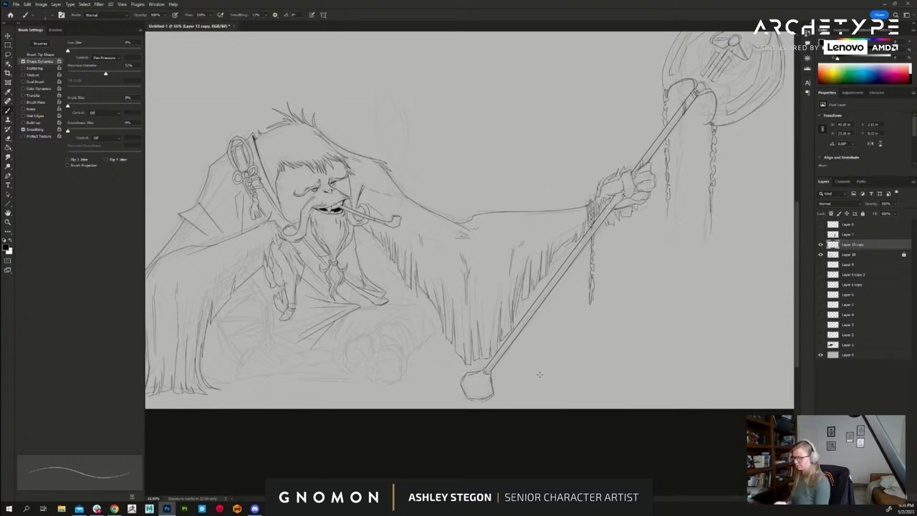
- Extend the robe's fold line over the lap and ink the big toe and inner side of the foot below it
left_click_drag(540, 374, 627, 358)
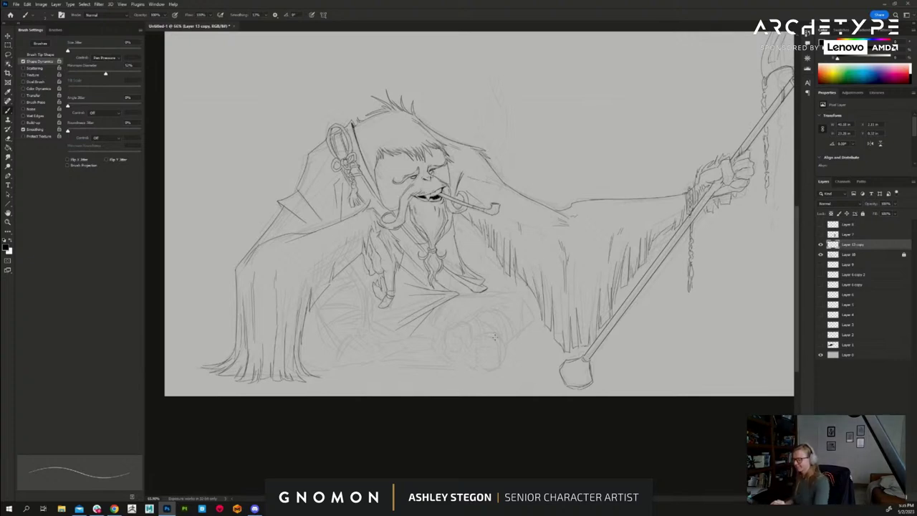
left_click_drag(455, 322, 520, 327)
key("e")
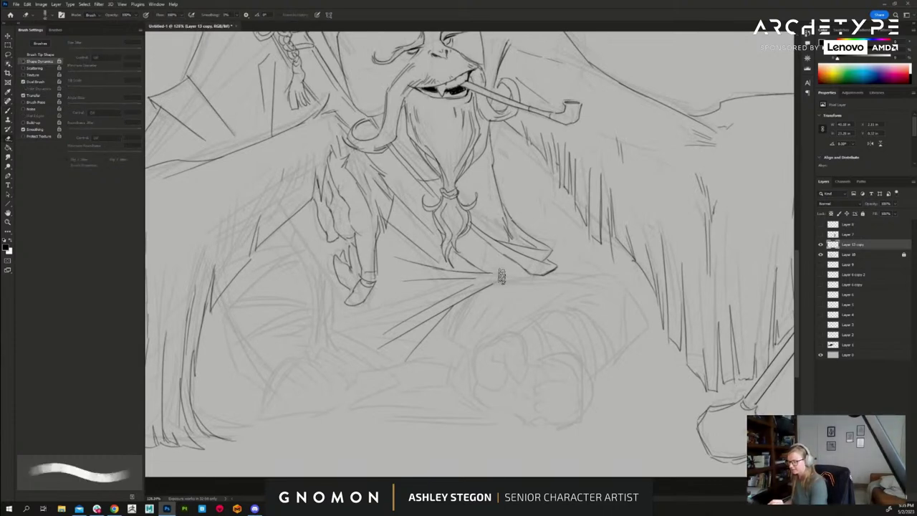
key("b")
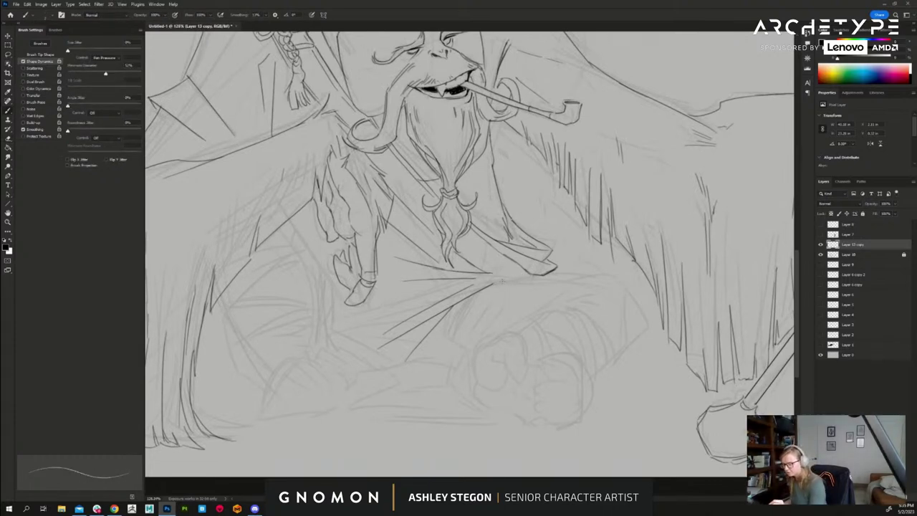
left_click_drag(478, 292, 514, 275)
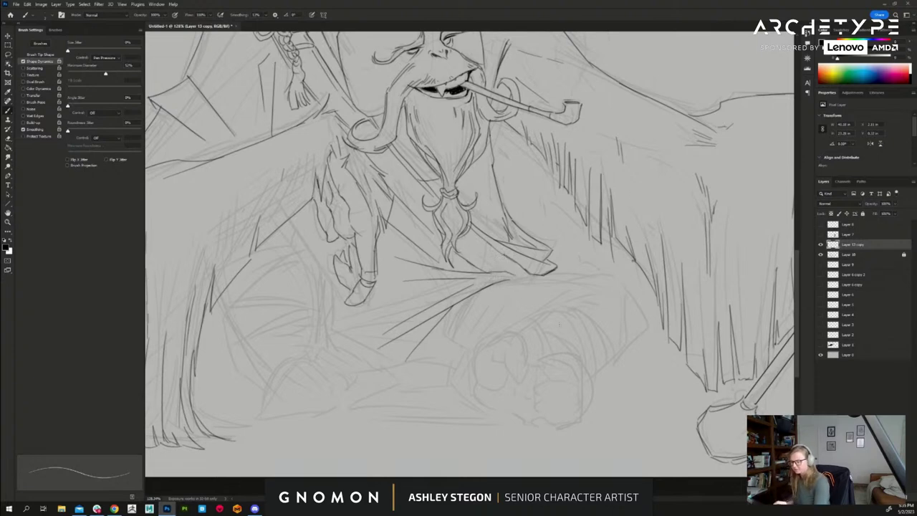
mouse_move(493, 340)
left_mouse_down()
mouse_move(523, 334)
mouse_move(527, 376)
mouse_move(501, 351)
mouse_move(504, 373)
mouse_move(524, 377)
left_mouse_up()
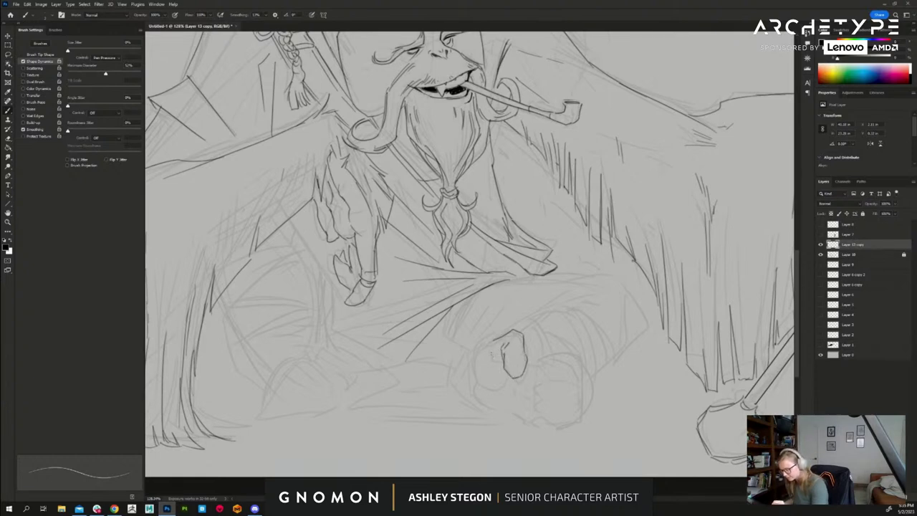
mouse_move(493, 350)
left_mouse_down()
mouse_move(490, 367)
mouse_move(506, 388)
mouse_move(472, 359)
mouse_move(493, 340)
left_mouse_up()
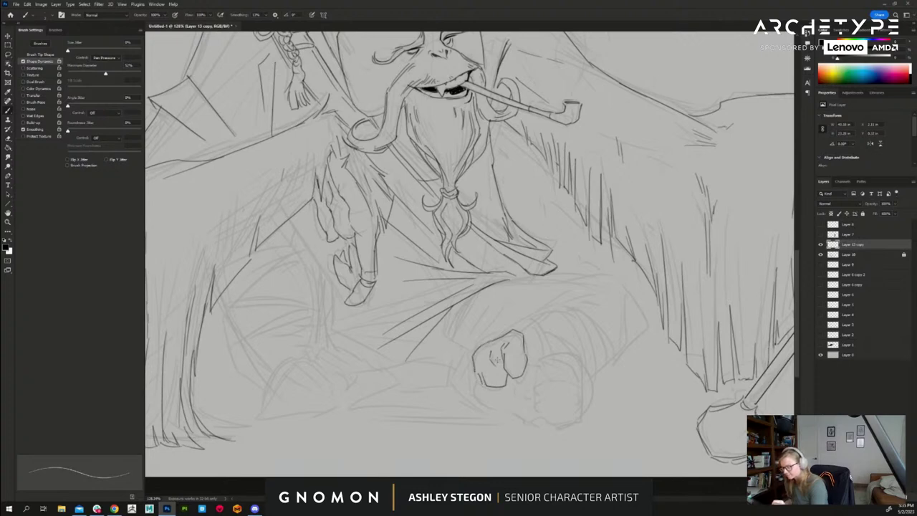
mouse_move(474, 374)
left_mouse_down()
mouse_move(473, 399)
mouse_move(519, 396)
left_mouse_up()
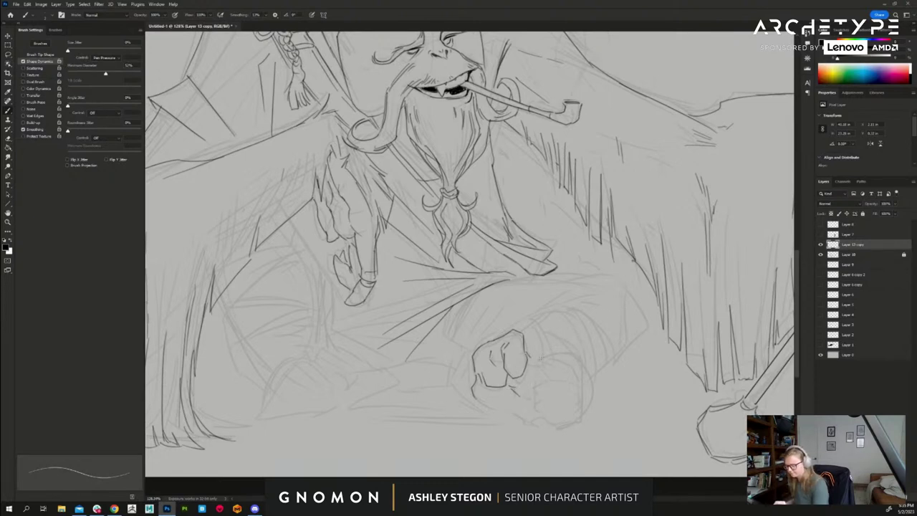
- Ink the foot's four stacked toes and close the sole's outline between them and the heel
mouse_move(530, 356)
left_mouse_down()
mouse_move(577, 354)
mouse_move(580, 365)
mouse_move(570, 425)
mouse_move(544, 425)
left_mouse_up()
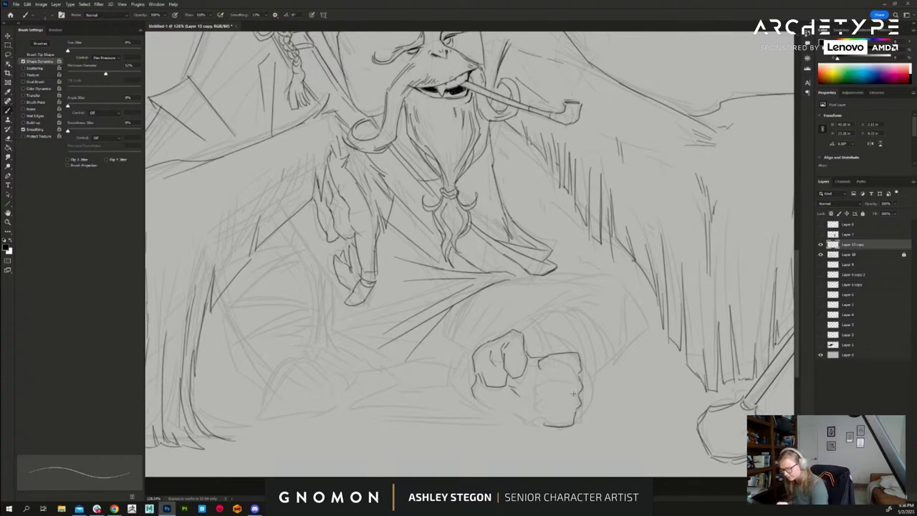
mouse_move(574, 394)
left_mouse_down()
mouse_move(532, 389)
mouse_move(538, 403)
mouse_move(530, 407)
mouse_move(541, 426)
left_mouse_up()
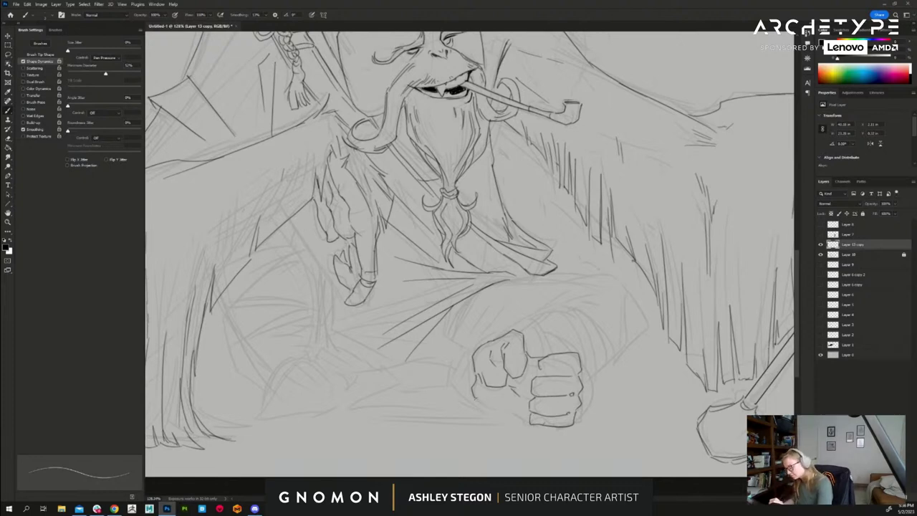
left_click_drag(475, 399, 522, 411)
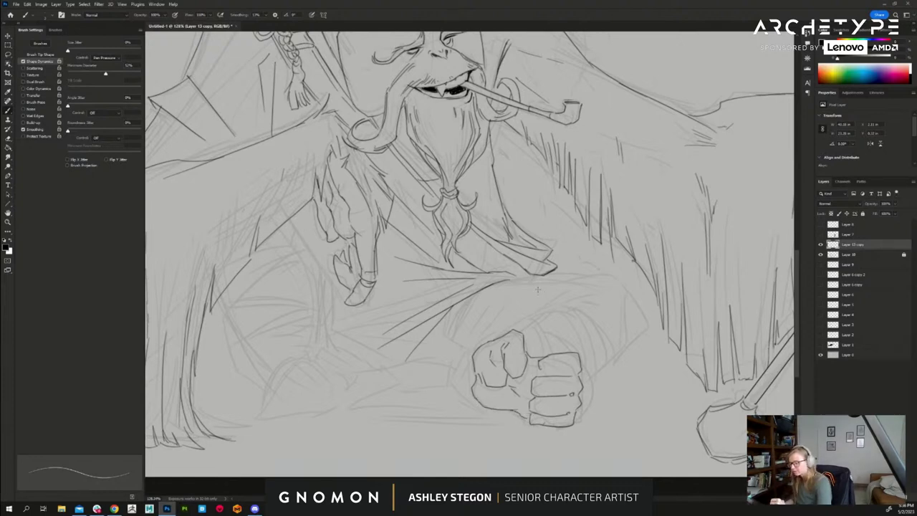
left_click_drag(538, 373, 548, 367)
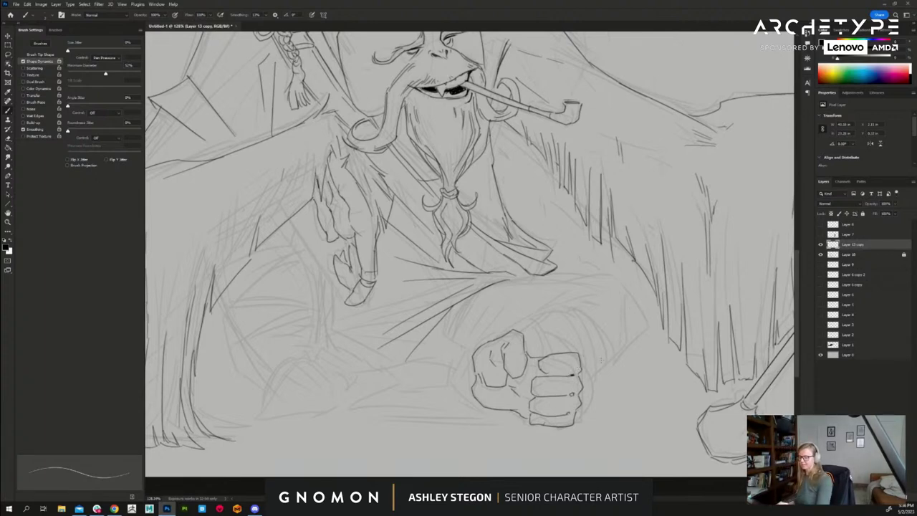
- Ink the trouser leg above the foot, with its cuff line and the outer contour running over the bent knee
left_click_drag(616, 410, 676, 395)
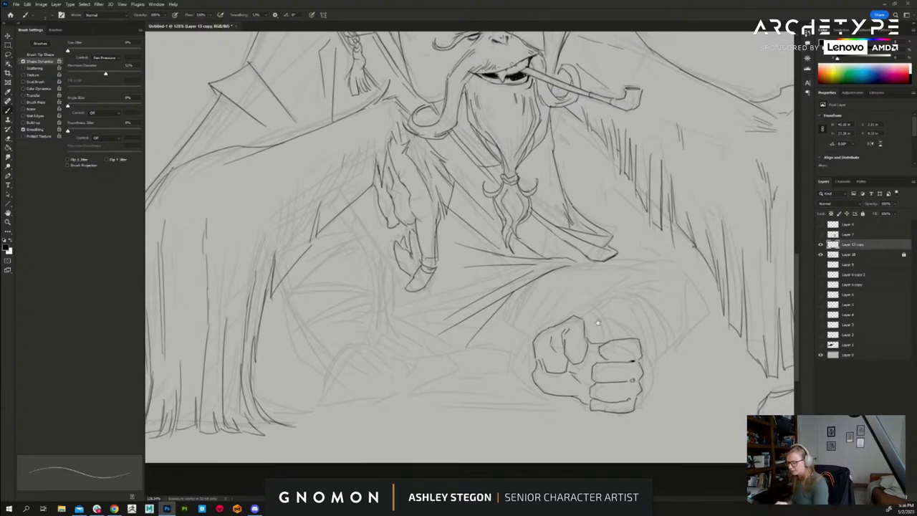
mouse_move(583, 318)
left_mouse_down()
mouse_move(623, 285)
mouse_move(666, 273)
mouse_move(660, 270)
left_mouse_up()
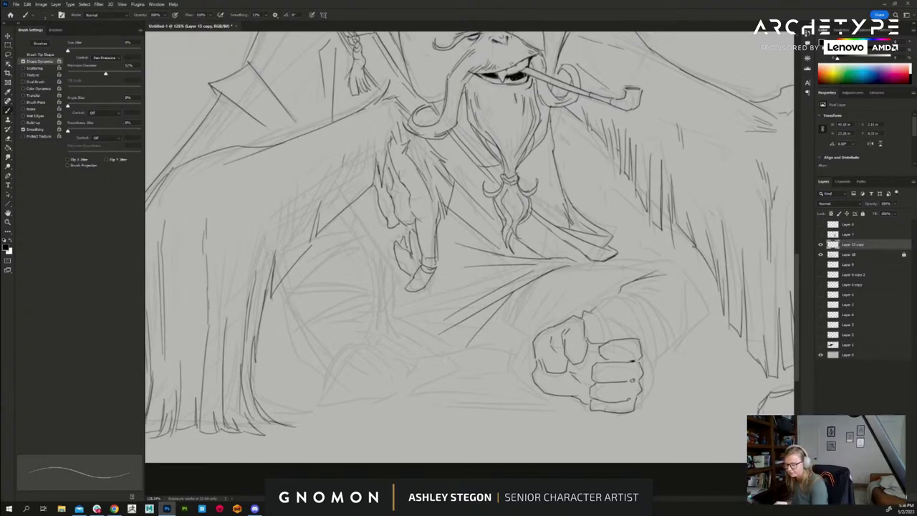
left_click_drag(569, 266, 685, 263)
key("ctrl+z")
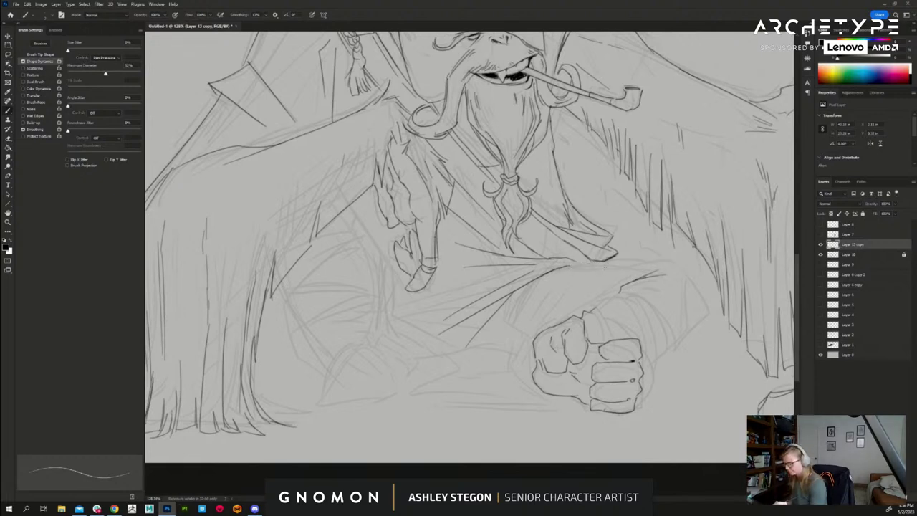
key("e")
key("b")
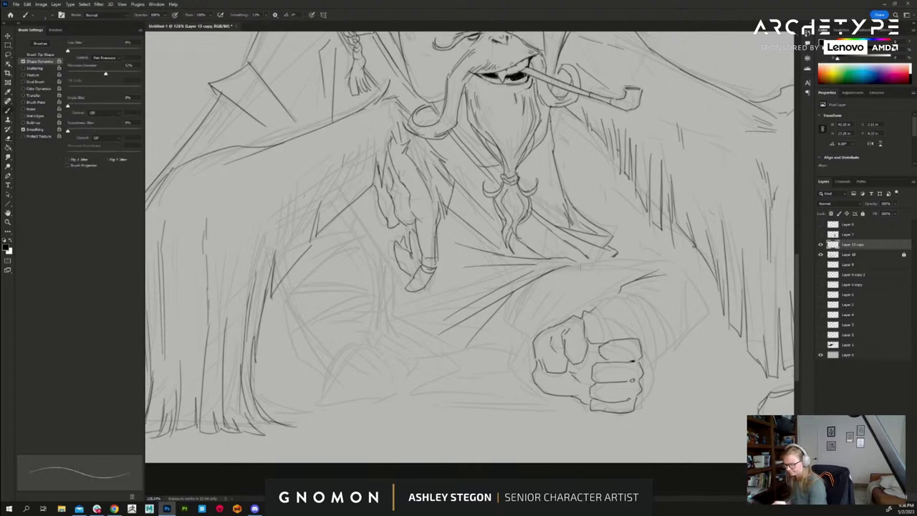
mouse_move(559, 268)
left_mouse_down()
mouse_move(605, 261)
mouse_move(702, 268)
mouse_move(693, 266)
mouse_move(710, 307)
mouse_move(685, 335)
left_mouse_up()
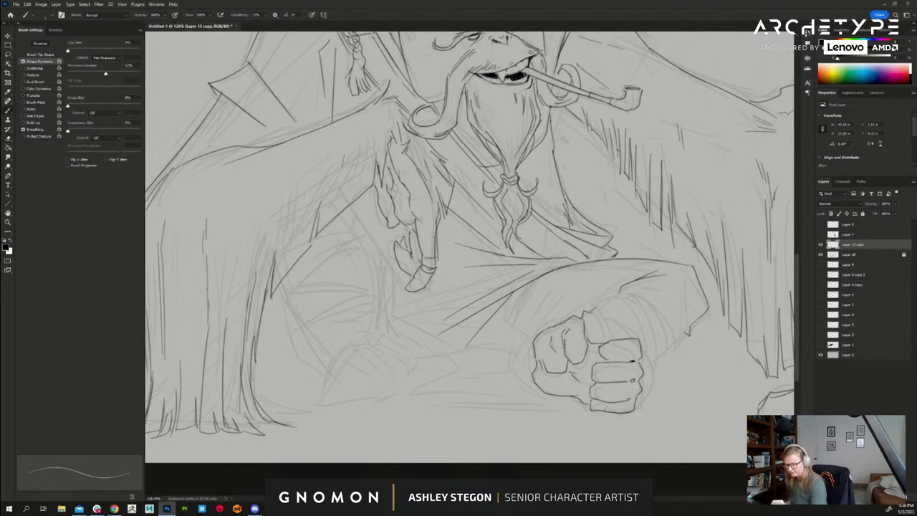
- Draw curved wrappings around the ankle behind the toes, and add a fold and pointed hem to the cloth below the knee
left_click_drag(620, 291, 660, 353)
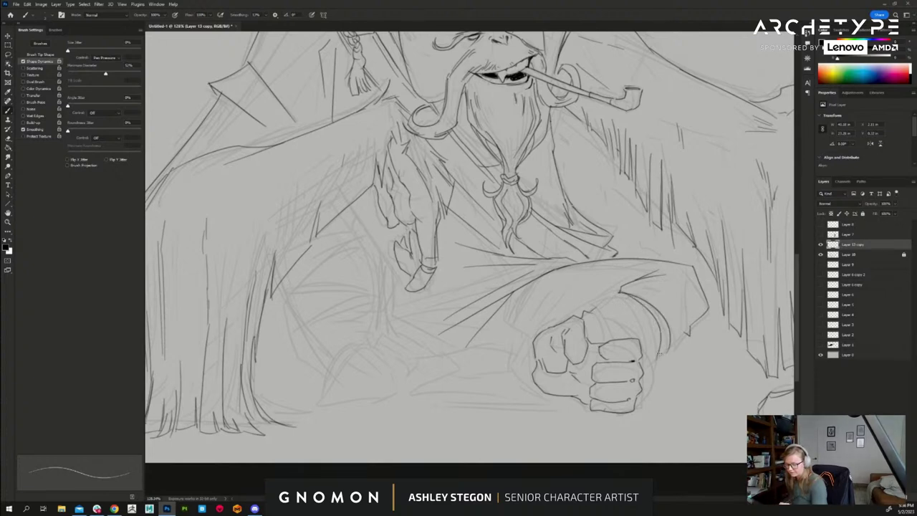
left_click_drag(608, 303, 655, 342)
left_click_drag(611, 310, 660, 337)
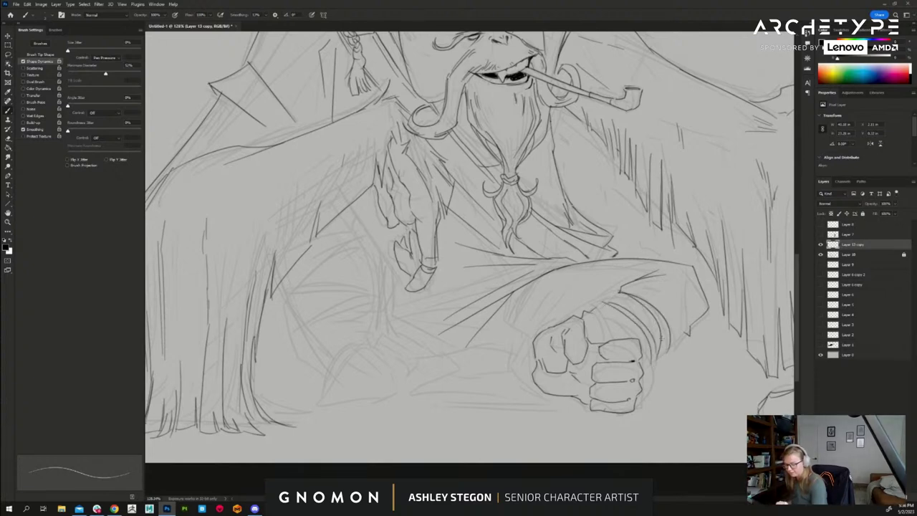
left_click_drag(652, 362, 670, 350)
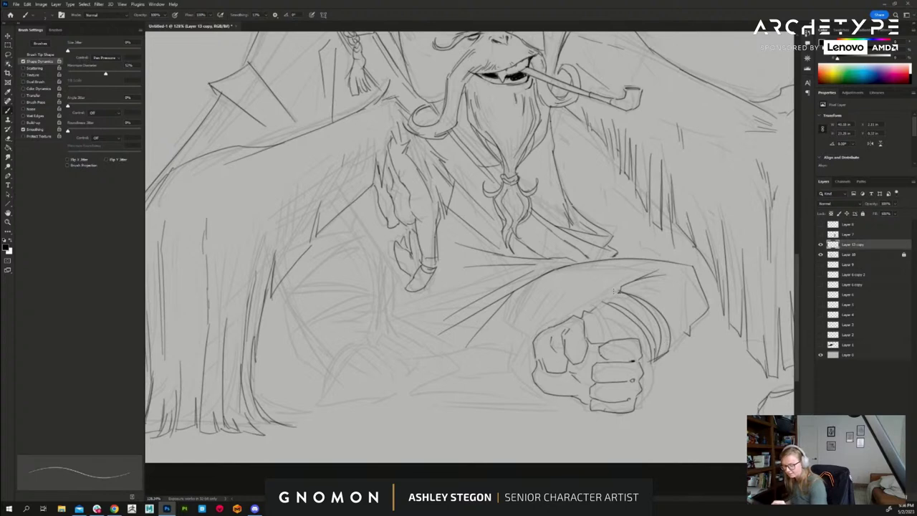
left_click_drag(618, 290, 605, 300)
left_click_drag(599, 302, 606, 324)
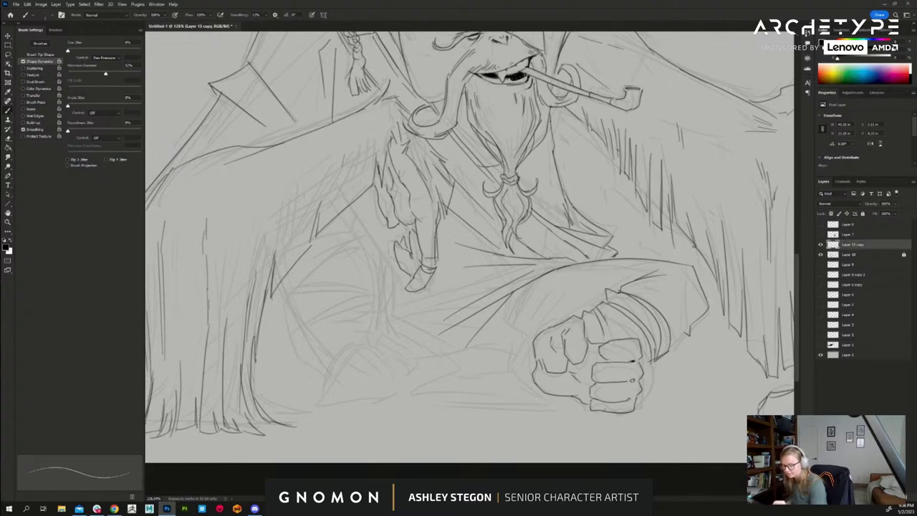
left_click_drag(606, 316, 608, 341)
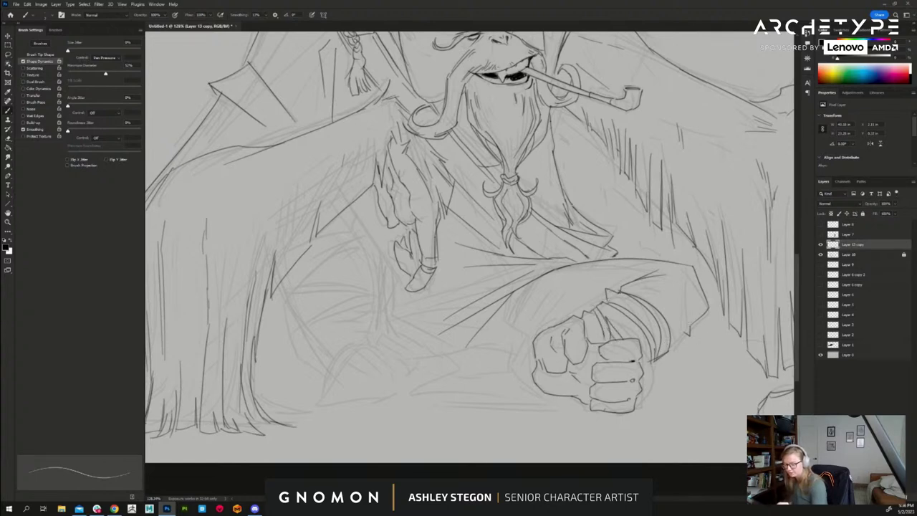
left_click_drag(682, 291, 684, 280)
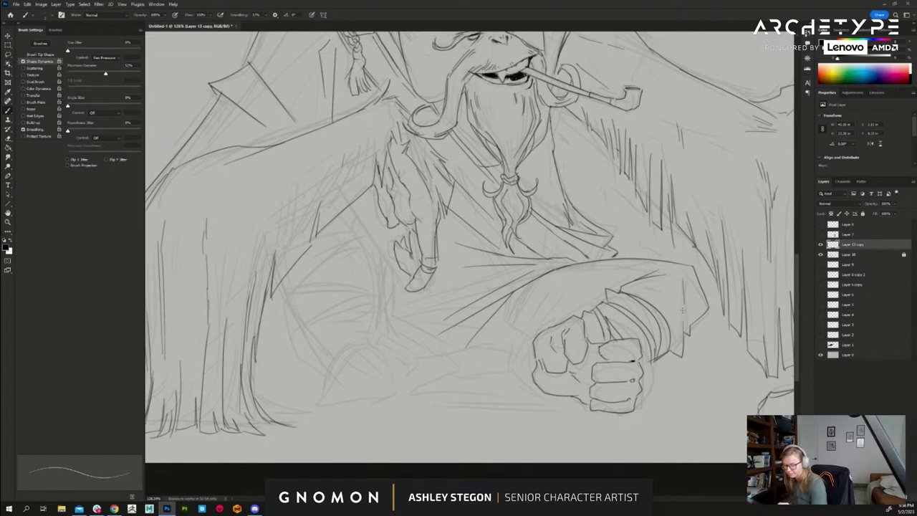
- Darken the fold below the knee, ink the cloth point beside the foot, and erase the long ends of the lap folds
left_click_drag(684, 308, 683, 344)
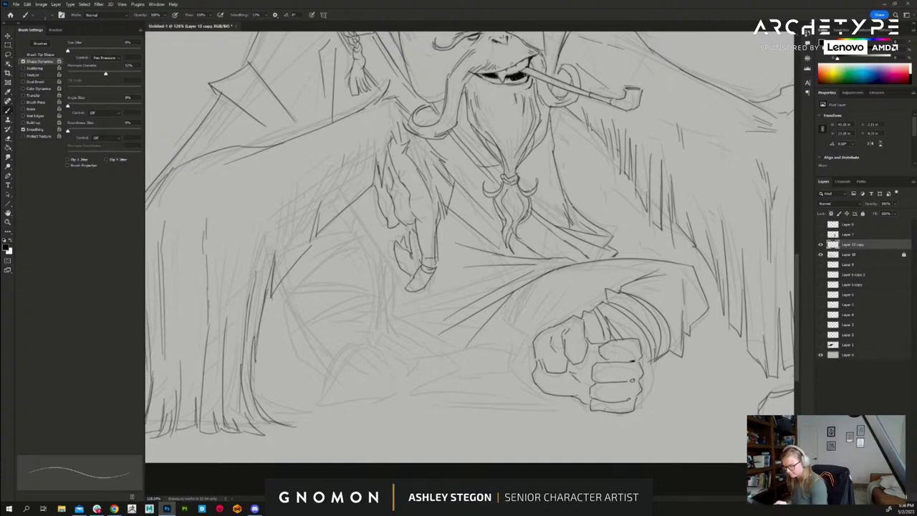
left_click_drag(531, 335, 532, 361)
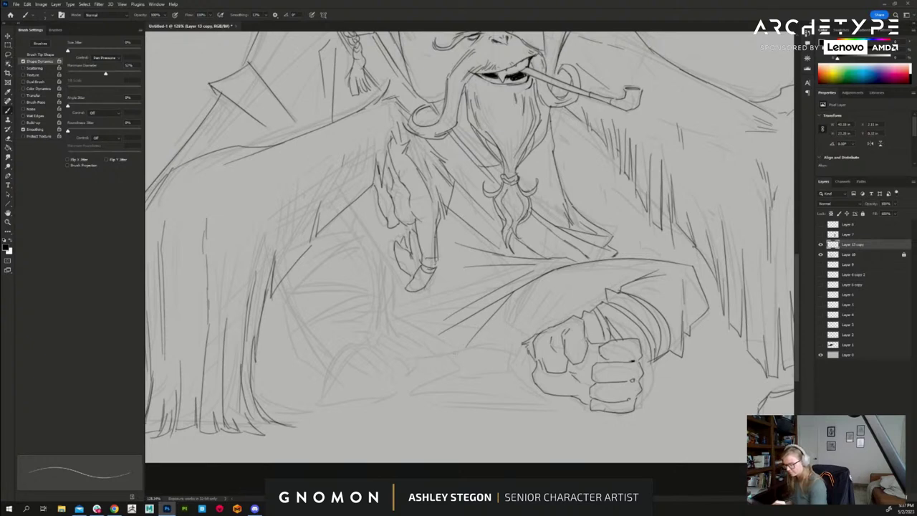
mouse_move(586, 405)
left_mouse_down()
mouse_move(507, 336)
mouse_move(509, 346)
left_mouse_up()
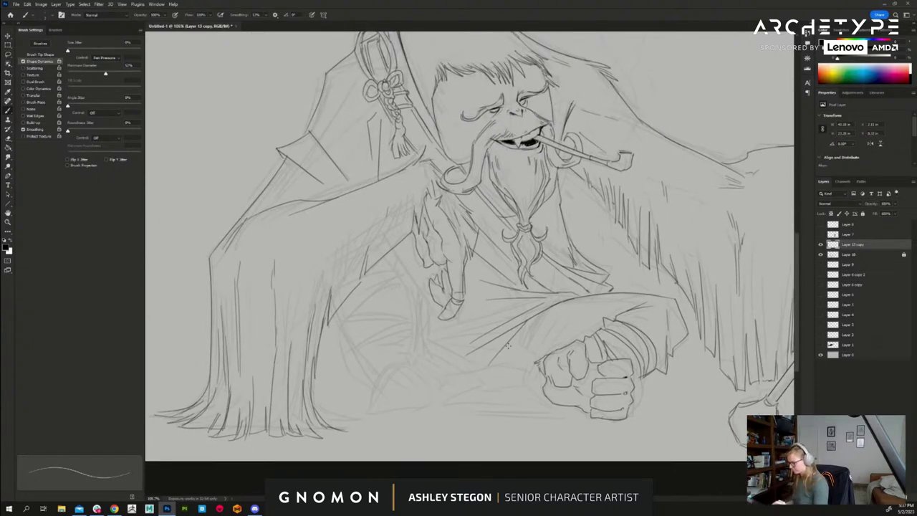
key("e")
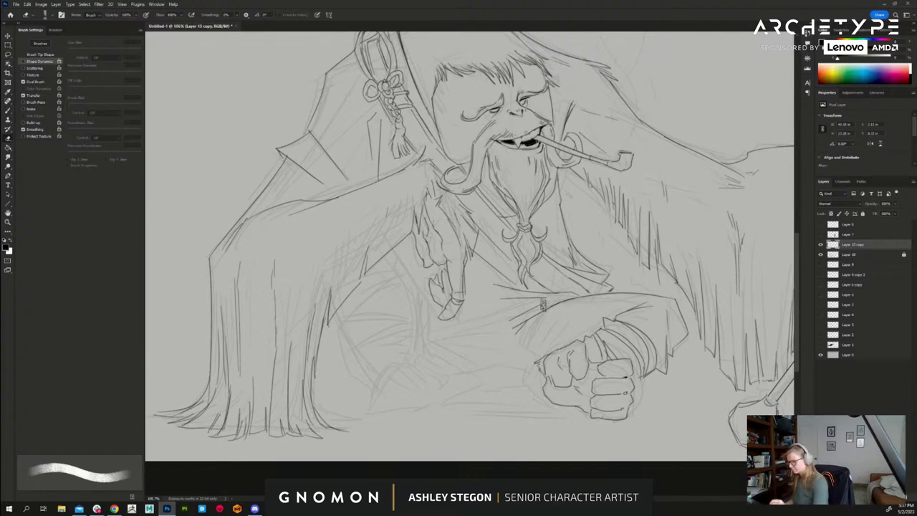
scroll(542, 304, "up", 2)
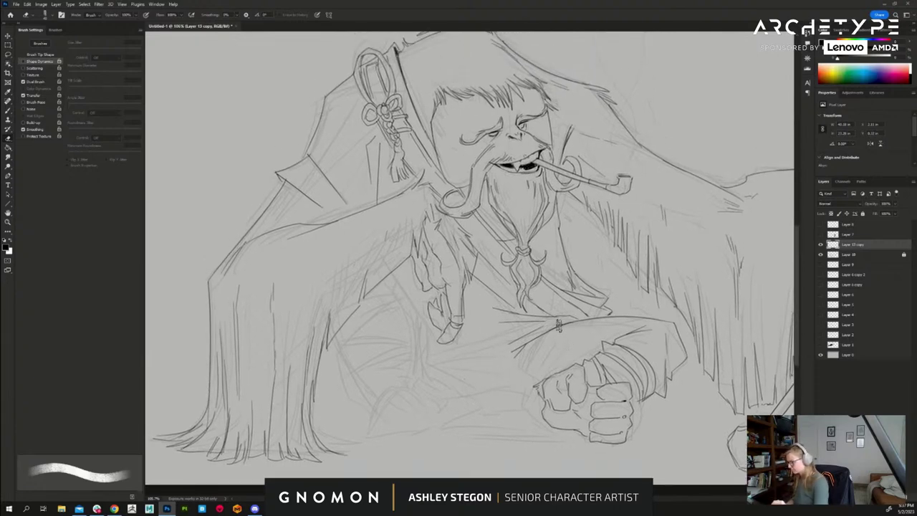
key("b")
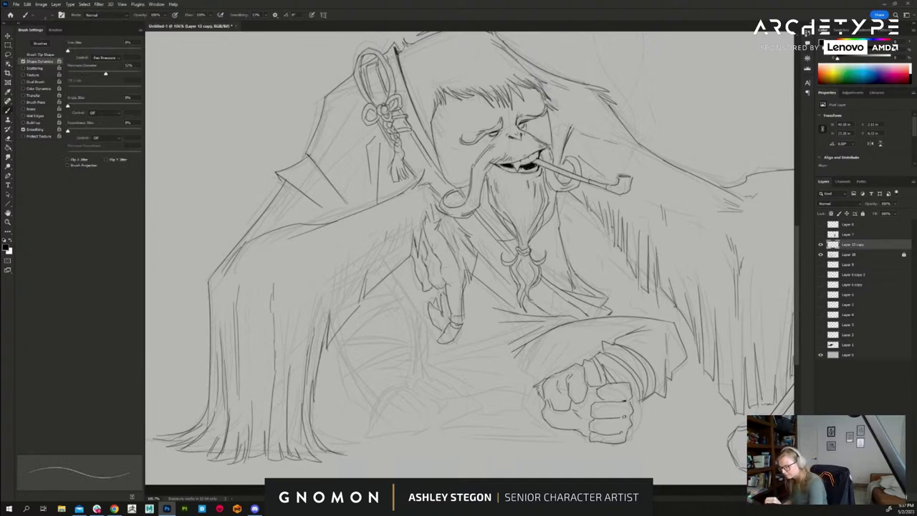
- Ink the cloth panel hanging between the legs, with both long side edges and a zigzag folded hem on the ground
mouse_move(466, 265)
left_mouse_down()
mouse_move(518, 376)
mouse_move(490, 394)
mouse_move(506, 396)
mouse_move(549, 434)
mouse_move(446, 434)
left_mouse_up()
mouse_move(496, 388)
left_mouse_down()
mouse_move(433, 427)
mouse_move(490, 411)
mouse_move(414, 441)
mouse_move(506, 435)
left_mouse_up()
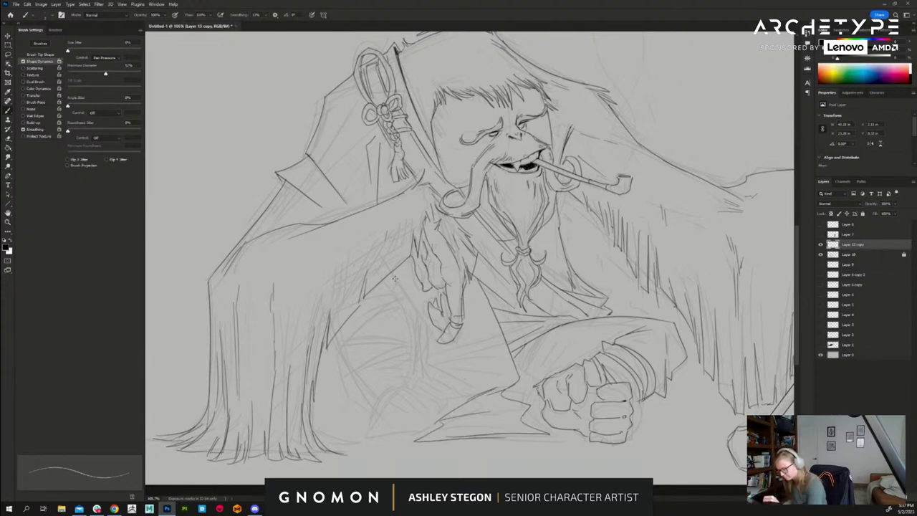
mouse_move(387, 271)
left_mouse_down()
mouse_move(445, 396)
mouse_move(456, 373)
mouse_move(497, 373)
mouse_move(434, 407)
mouse_move(448, 409)
left_mouse_up()
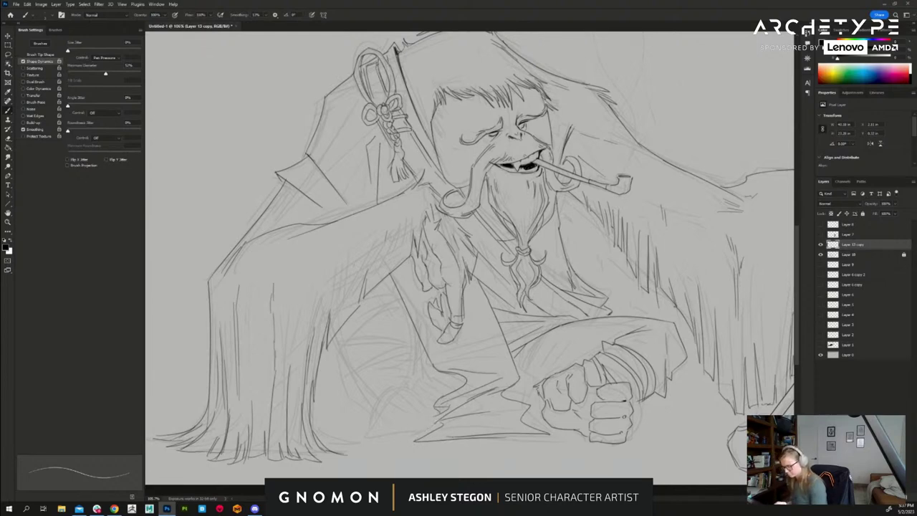
- Ink the second foot with its toes beside the hanging panel, and add fold lines to the thigh on the panel's other side
mouse_move(550, 435)
left_mouse_down()
mouse_move(379, 408)
mouse_move(392, 393)
mouse_move(429, 397)
mouse_move(412, 392)
mouse_move(427, 425)
mouse_move(378, 443)
mouse_move(373, 434)
mouse_move(422, 431)
left_mouse_up()
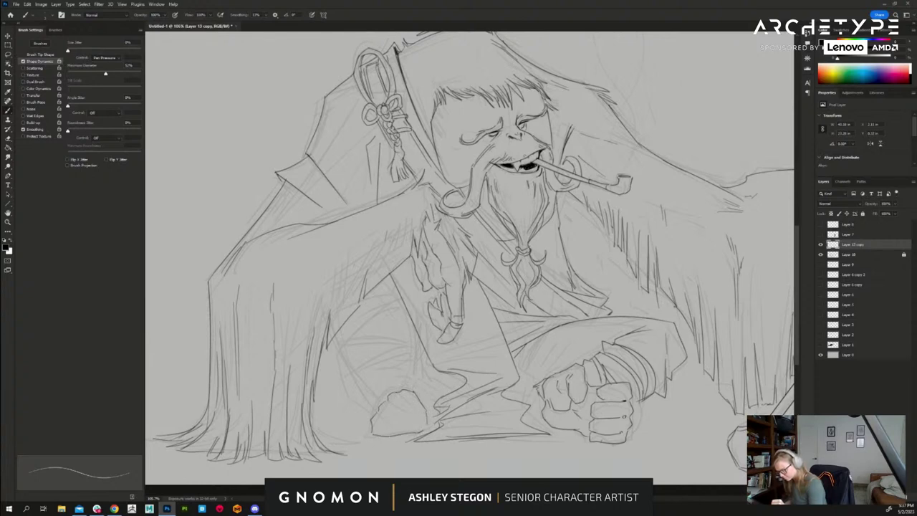
mouse_move(400, 394)
left_mouse_down()
mouse_move(380, 416)
mouse_move(407, 421)
mouse_move(423, 392)
mouse_move(440, 413)
left_mouse_up()
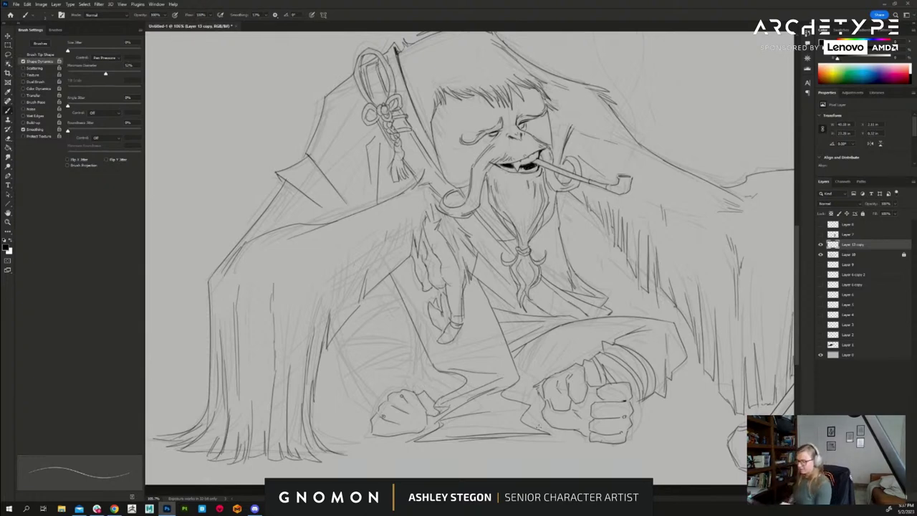
left_click_drag(523, 416, 541, 419)
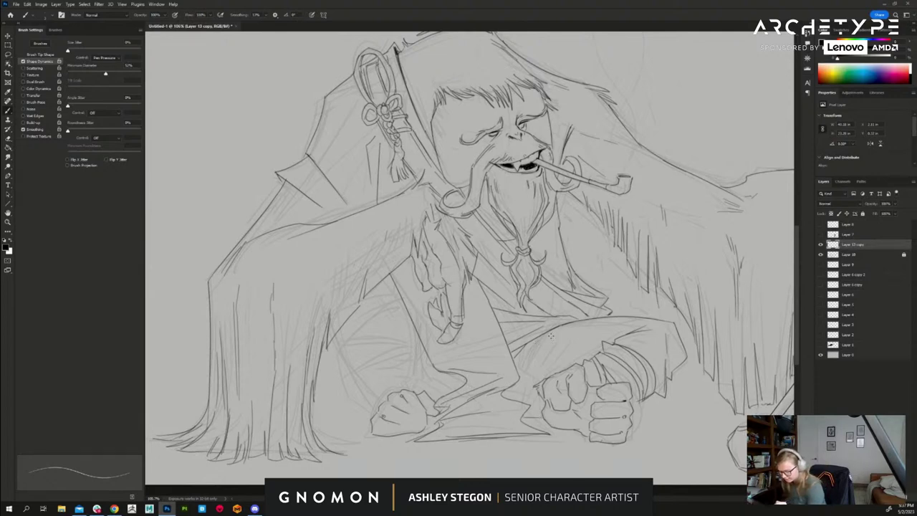
left_click_drag(551, 337, 520, 386)
left_click_drag(523, 350, 516, 359)
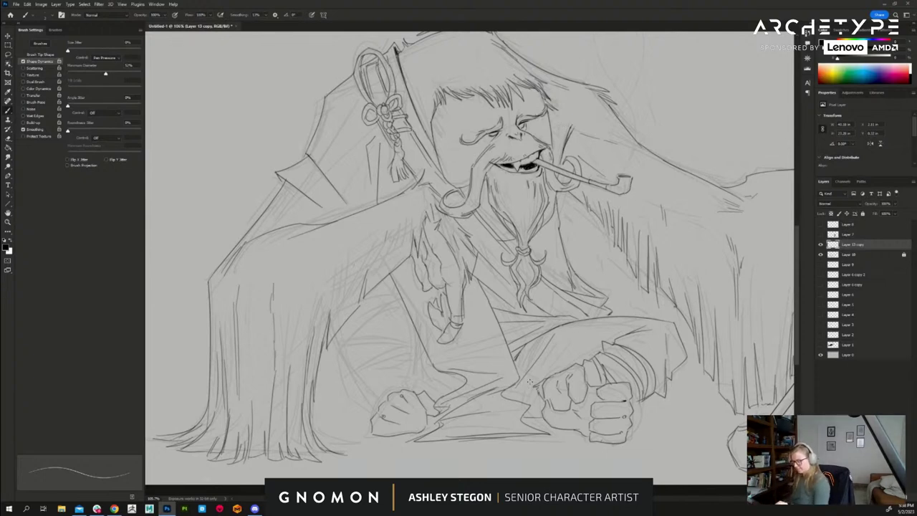
- Erase the zigzag fold beside the second foot and redraw the panel's side edge running straight down to the hem
key("e")
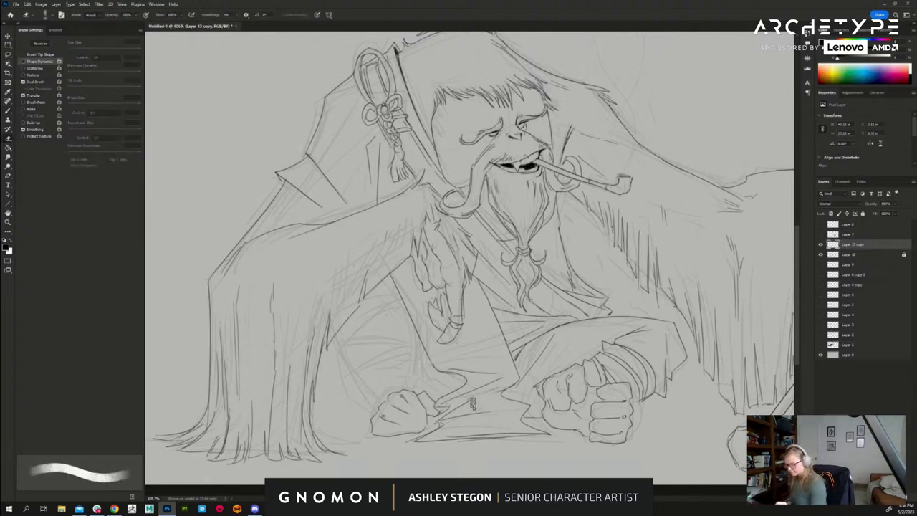
mouse_move(449, 415)
left_mouse_down()
mouse_move(465, 395)
mouse_move(452, 417)
left_mouse_up()
mouse_move(493, 382)
left_mouse_down()
mouse_move(452, 405)
mouse_move(468, 380)
mouse_move(438, 373)
mouse_move(450, 400)
mouse_move(429, 426)
mouse_move(476, 401)
mouse_move(494, 408)
left_mouse_up()
key("b")
left_click_drag(440, 425, 422, 433)
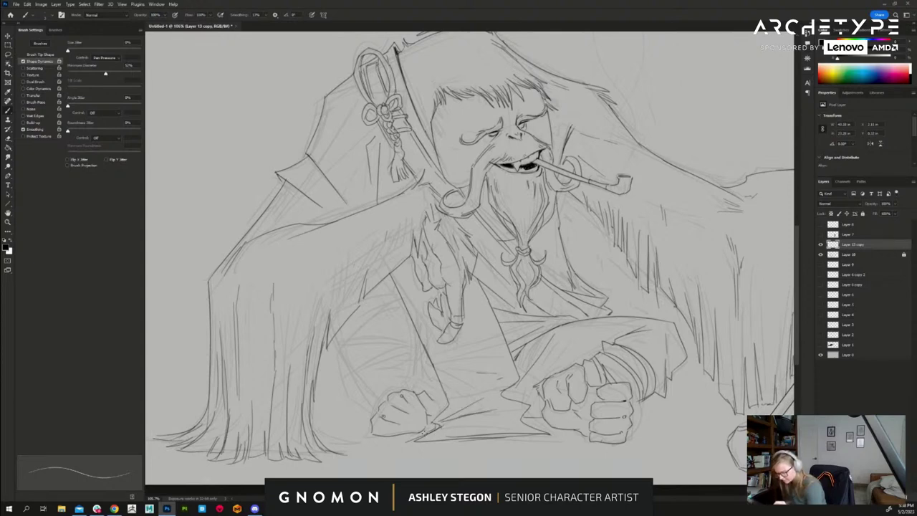
left_click_drag(511, 387, 502, 393)
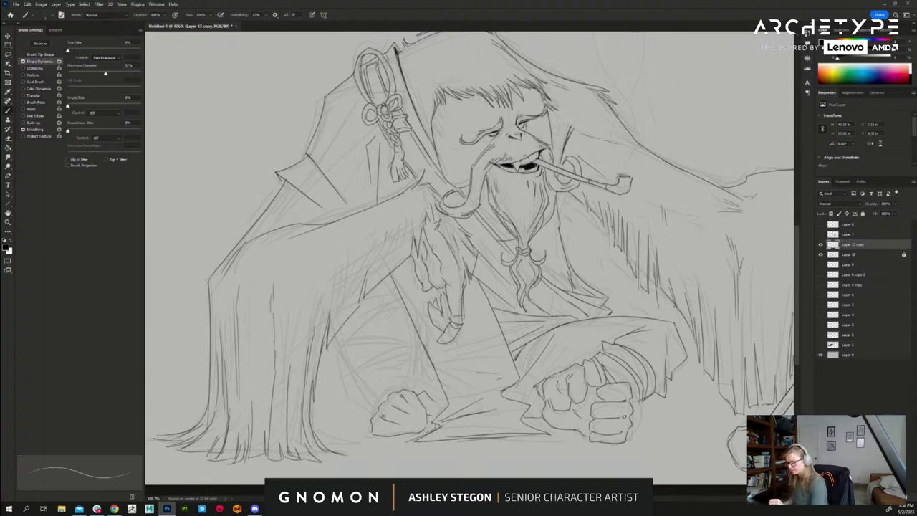
left_click_drag(434, 368, 438, 416)
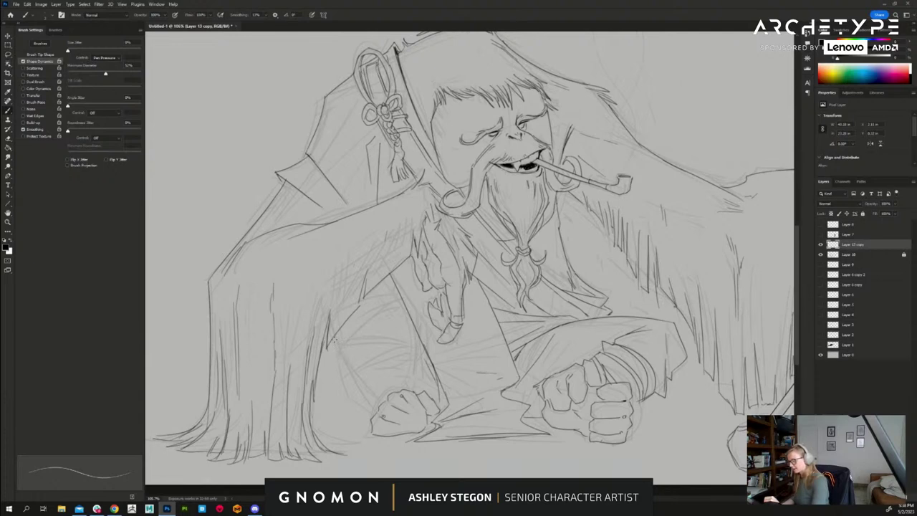
- Erase the inner edge of the draped arm and replace it with hanging fur strands from the wrist along the forearm's underside
key("e")
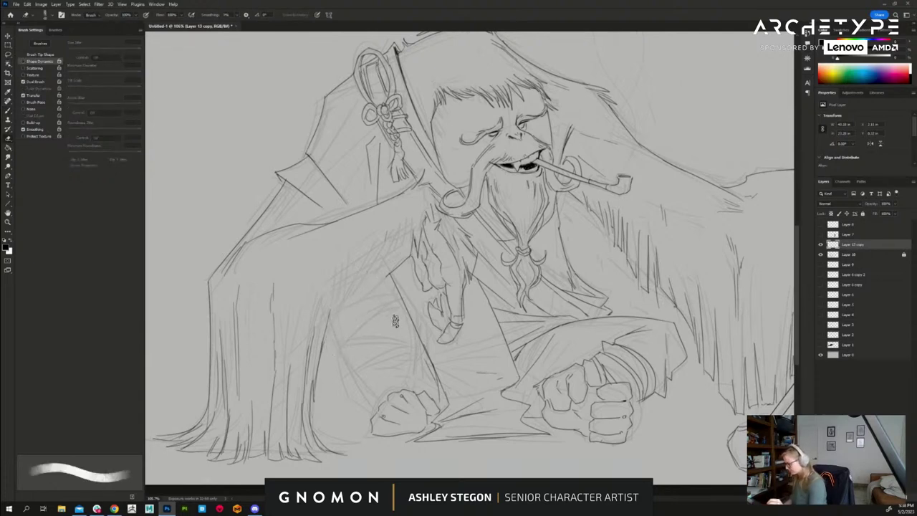
key("b")
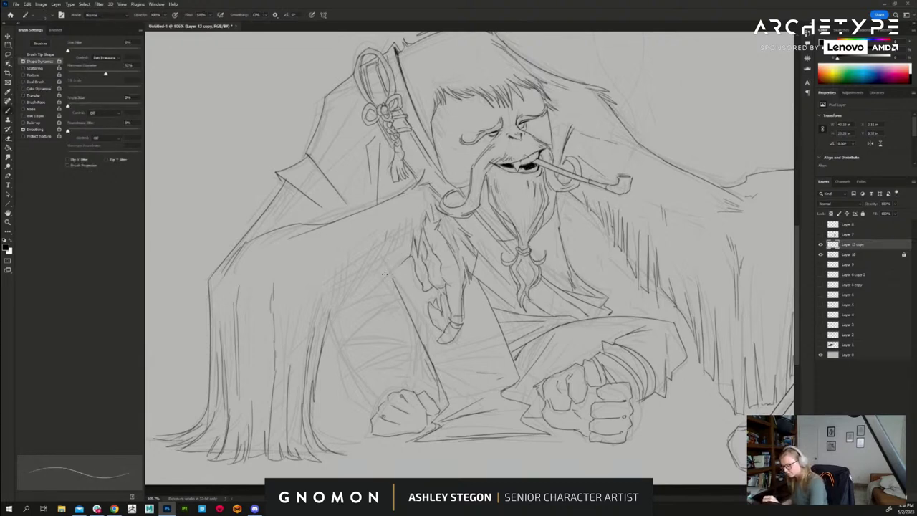
mouse_move(390, 251)
left_mouse_down()
mouse_move(341, 277)
mouse_move(367, 264)
mouse_move(352, 312)
left_mouse_up()
left_click_drag(348, 279, 354, 314)
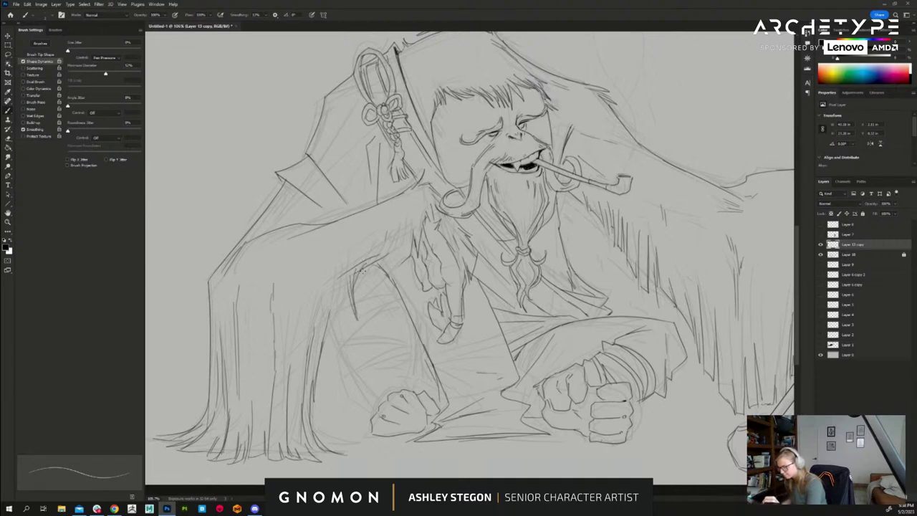
left_click_drag(350, 271, 345, 329)
mouse_move(349, 295)
left_mouse_down()
mouse_move(344, 346)
mouse_move(337, 299)
mouse_move(329, 330)
mouse_move(330, 292)
mouse_move(326, 354)
left_mouse_up()
mouse_move(329, 335)
left_mouse_down()
mouse_move(323, 362)
mouse_move(324, 352)
left_mouse_up()
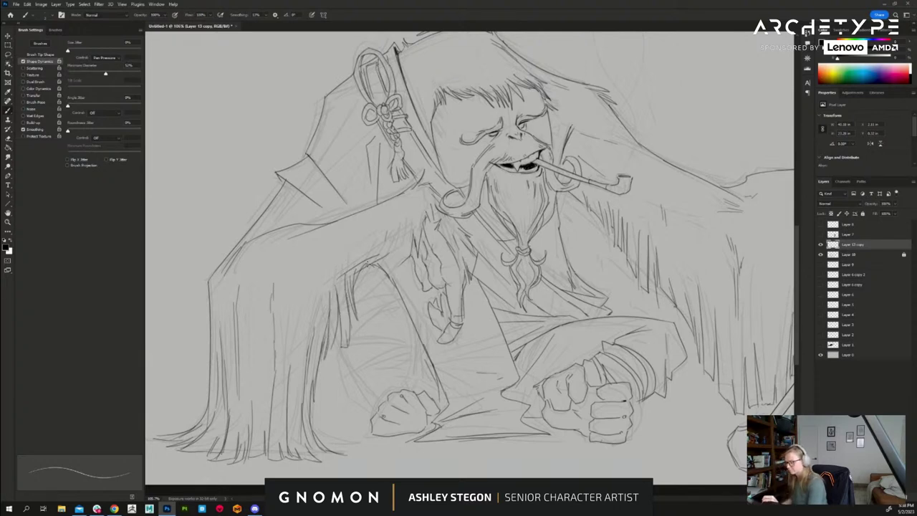
mouse_move(367, 265)
left_mouse_down()
mouse_move(354, 284)
mouse_move(392, 254)
mouse_move(374, 265)
mouse_move(384, 269)
left_mouse_up()
mouse_move(409, 229)
left_mouse_down()
mouse_move(386, 267)
mouse_move(409, 258)
mouse_move(383, 272)
mouse_move(387, 306)
left_mouse_up()
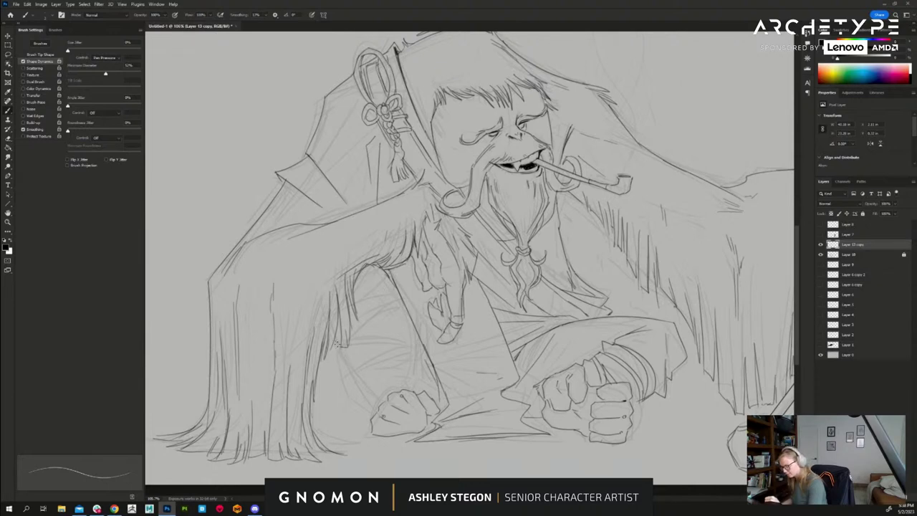
- Ink the outer contour of the leg behind the draped arm and fill its knee and shin with curved cloth folds
left_click_drag(337, 343, 382, 391)
mouse_move(397, 278)
left_mouse_down()
mouse_move(375, 295)
mouse_move(395, 309)
mouse_move(354, 357)
left_mouse_up()
mouse_move(390, 315)
left_mouse_down()
mouse_move(339, 357)
mouse_move(348, 351)
left_mouse_up()
key("e")
key("b")
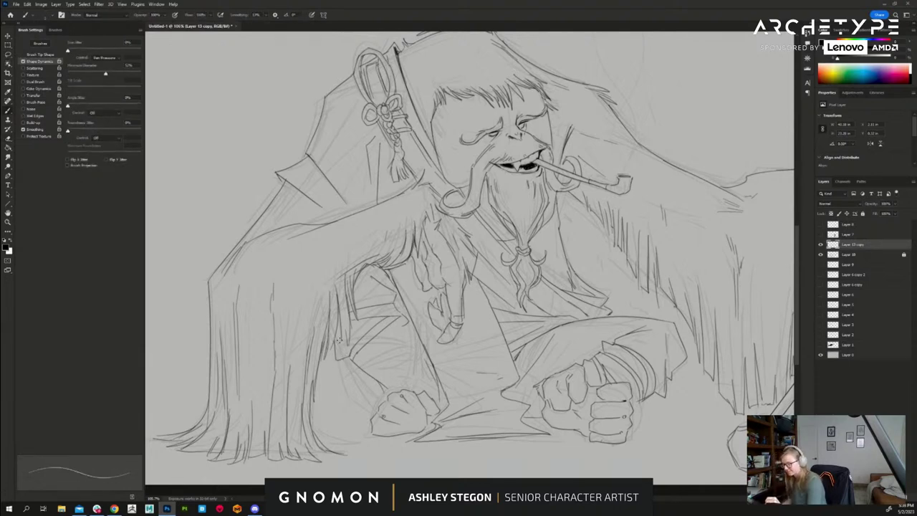
mouse_move(356, 349)
left_mouse_down()
mouse_move(403, 341)
mouse_move(401, 350)
left_mouse_up()
left_click_drag(405, 316, 409, 338)
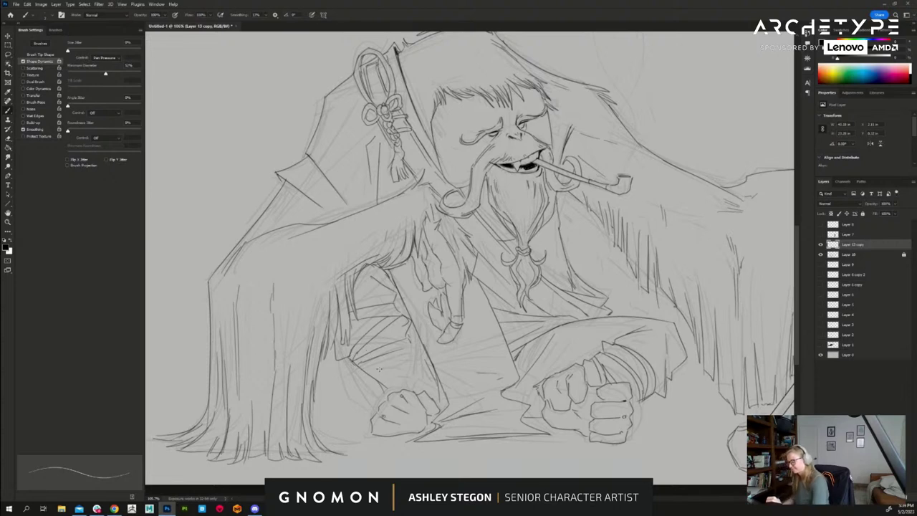
- Ink the gathered cuff above the second foot, add folds up to the knee, and clean up the lower leg's outline
mouse_move(419, 350)
left_mouse_down()
mouse_move(432, 396)
mouse_move(376, 398)
mouse_move(370, 414)
mouse_move(427, 383)
mouse_move(384, 390)
left_mouse_up()
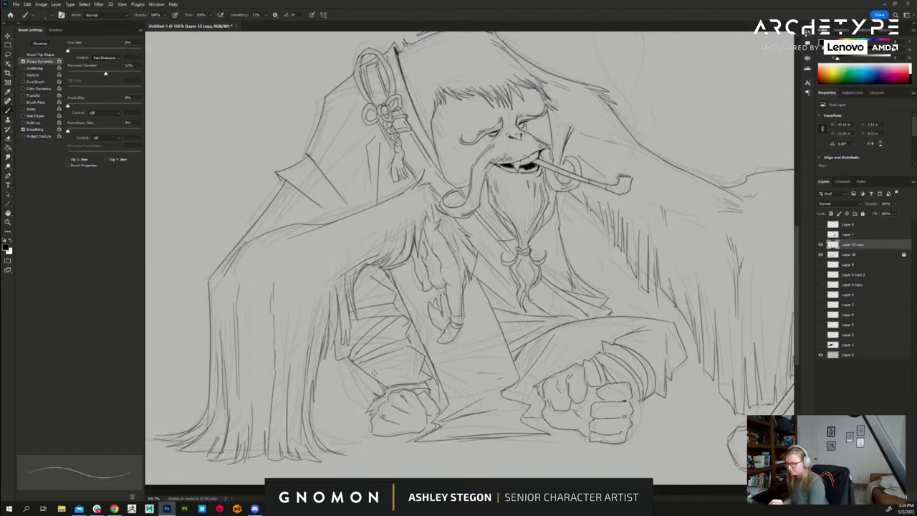
mouse_move(397, 316)
left_mouse_down()
mouse_move(381, 327)
mouse_move(358, 317)
left_mouse_up()
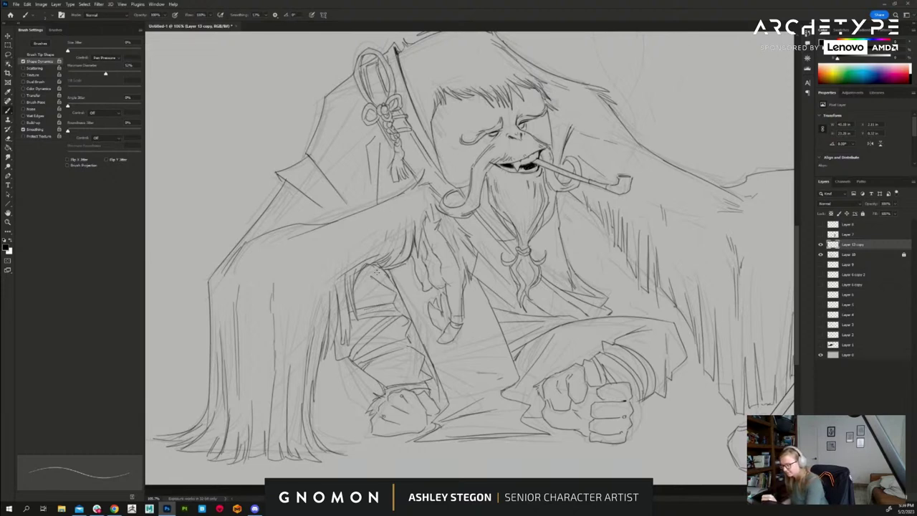
mouse_move(375, 270)
left_mouse_down()
mouse_move(405, 233)
mouse_move(409, 315)
left_mouse_up()
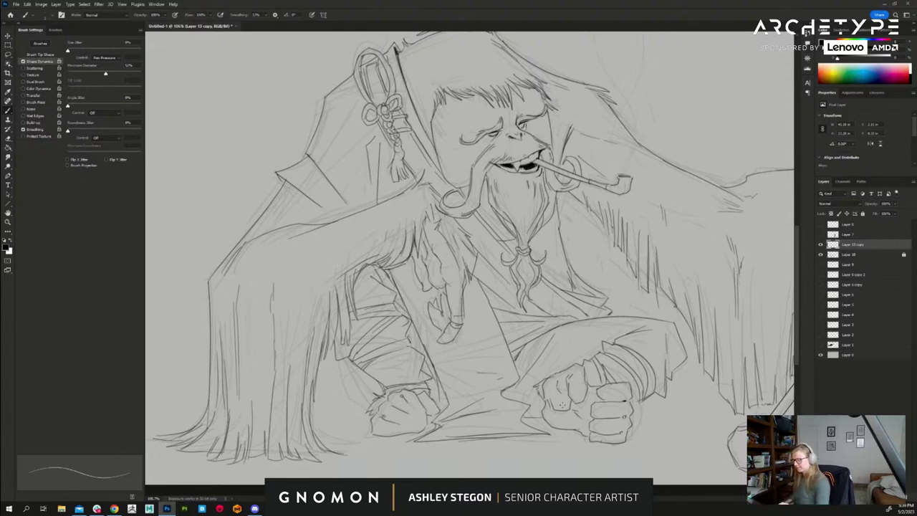
left_click_drag(427, 377, 437, 401)
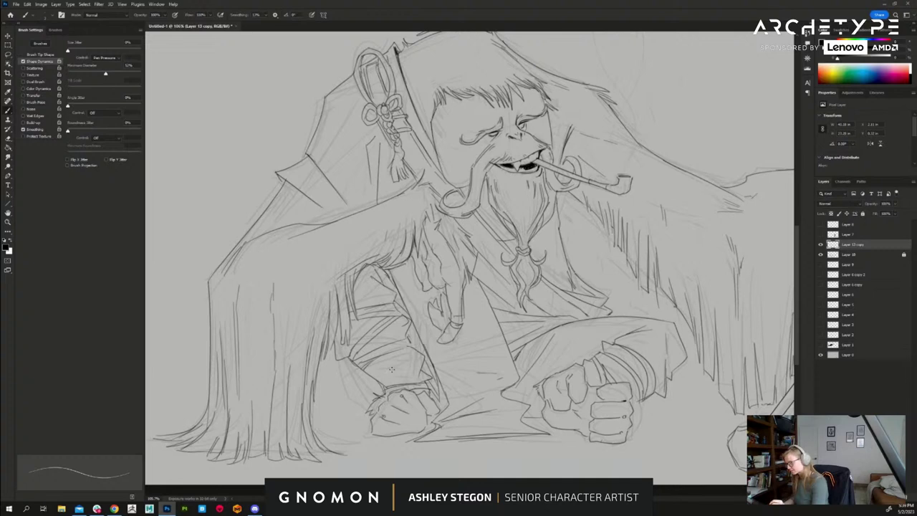
key("e")
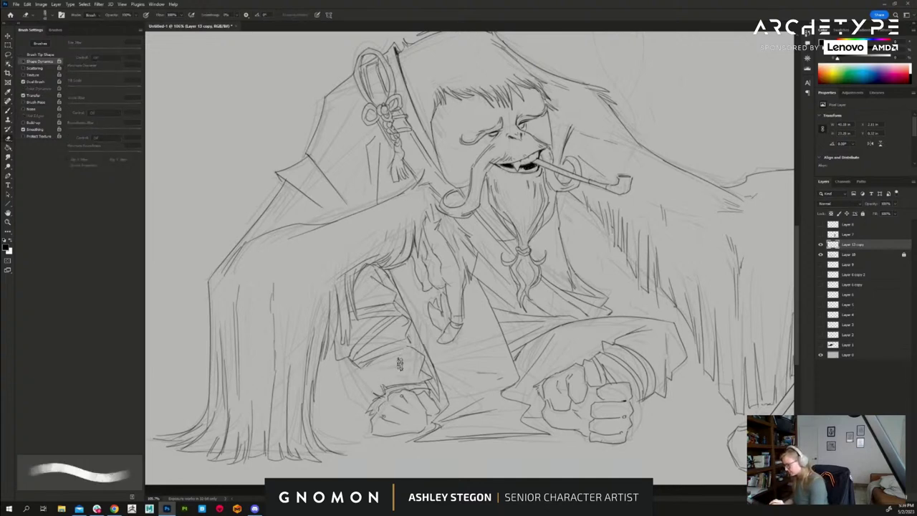
key("comma")
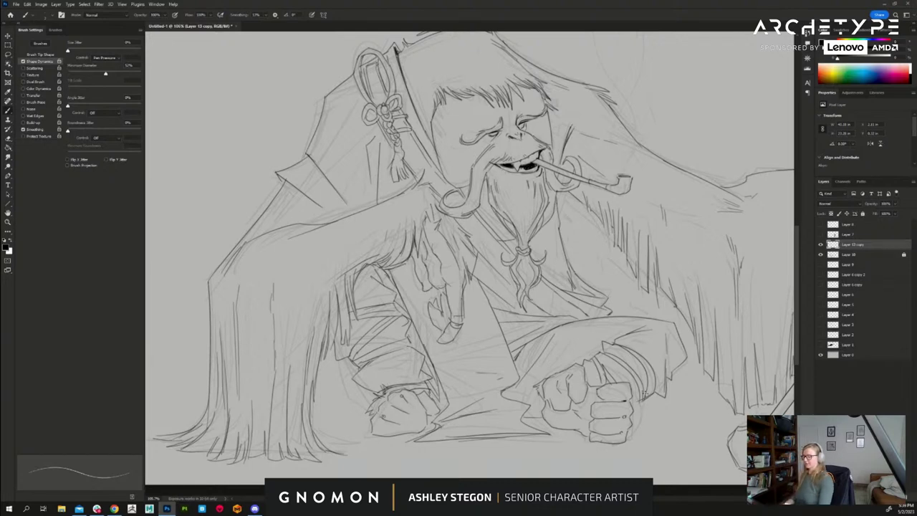
- Rework the cloth of the other bent knee, redrawing its folds and outer hem down to the ankle wrappings
scroll(695, 372, "down", 1)
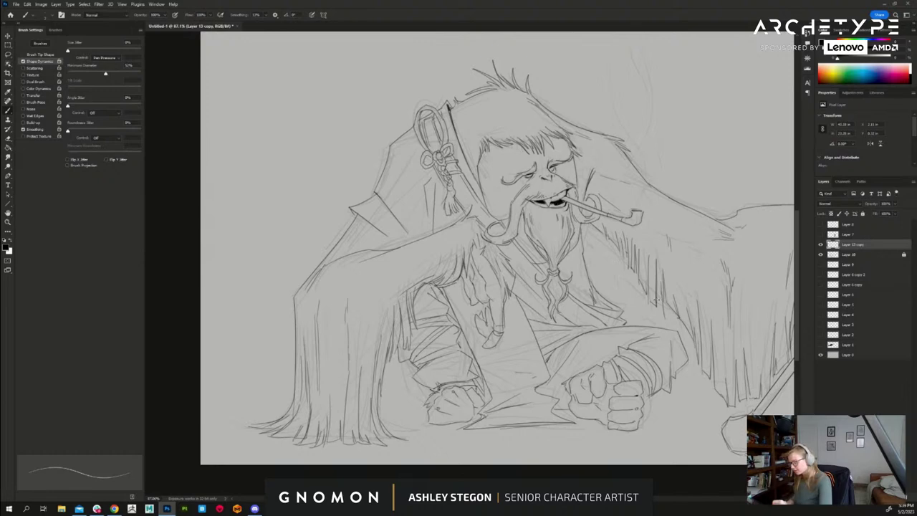
key("e")
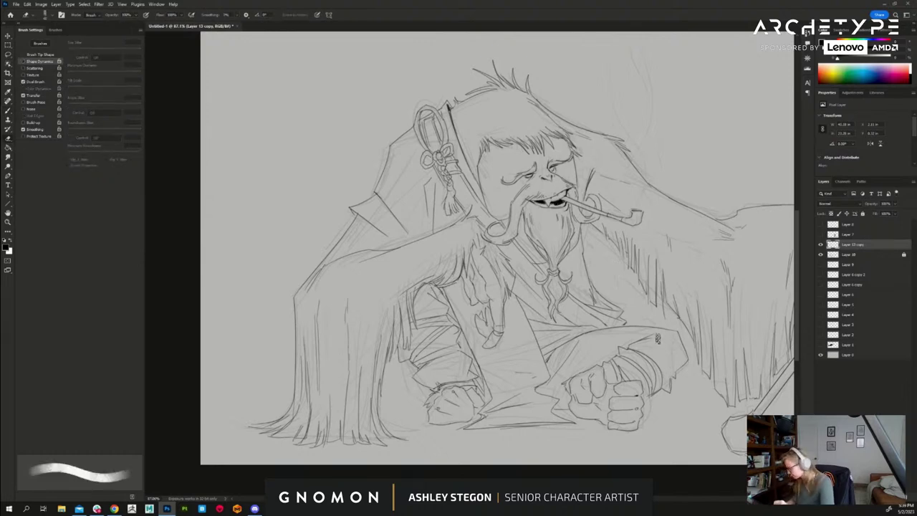
key("b")
mouse_move(632, 347)
left_mouse_down()
mouse_move(655, 349)
mouse_move(675, 373)
mouse_move(689, 349)
left_mouse_up()
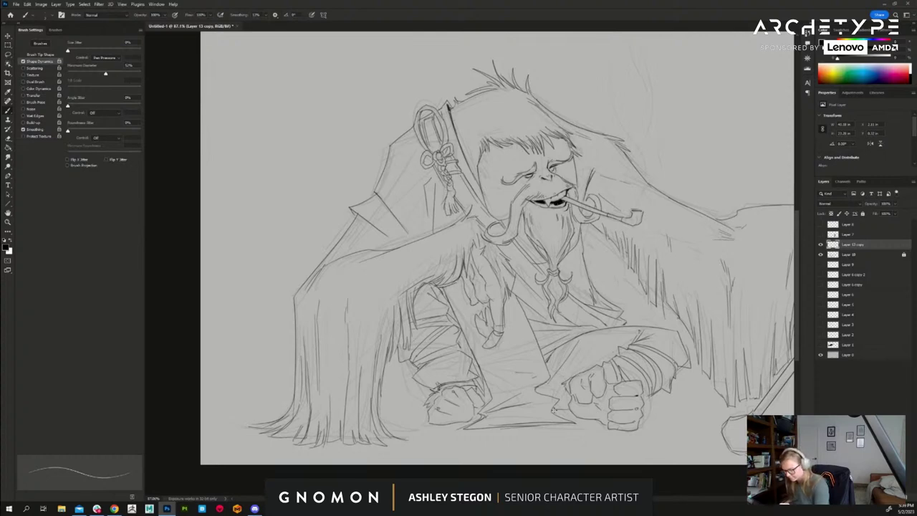
- Ink the side edge and lower folds of the cloth hanging between the feet, and clean up its hem beside the larger foot
mouse_move(541, 392)
left_mouse_down()
mouse_move(565, 378)
mouse_move(526, 394)
mouse_move(548, 377)
mouse_move(543, 396)
mouse_move(558, 395)
left_mouse_up()
key("r")
key("e")
key("b")
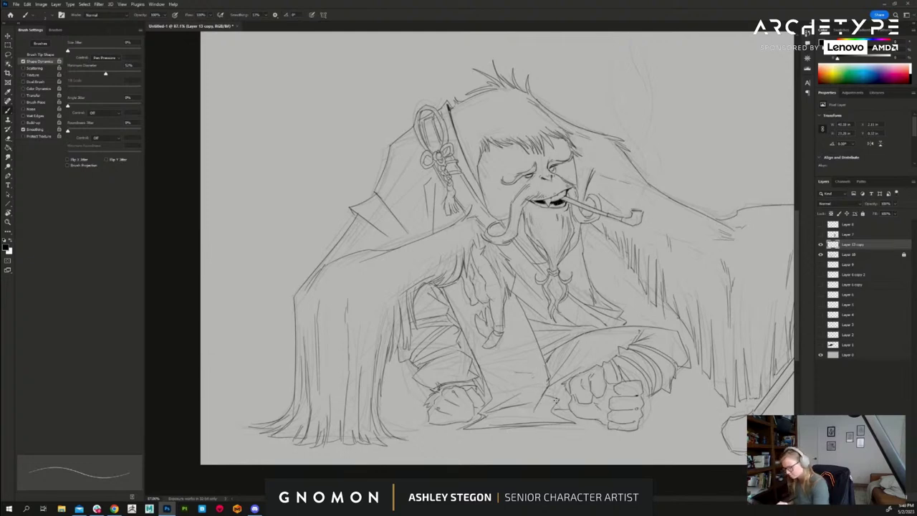
key("comma")
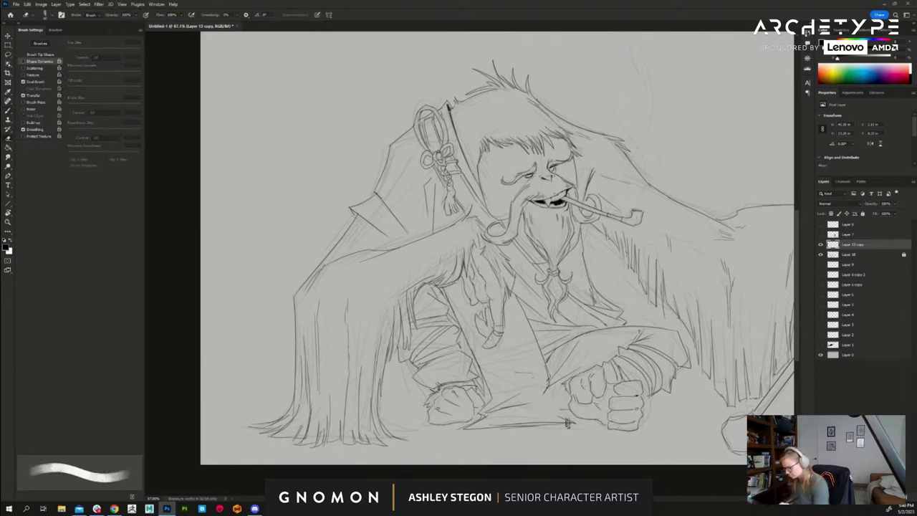
key("period")
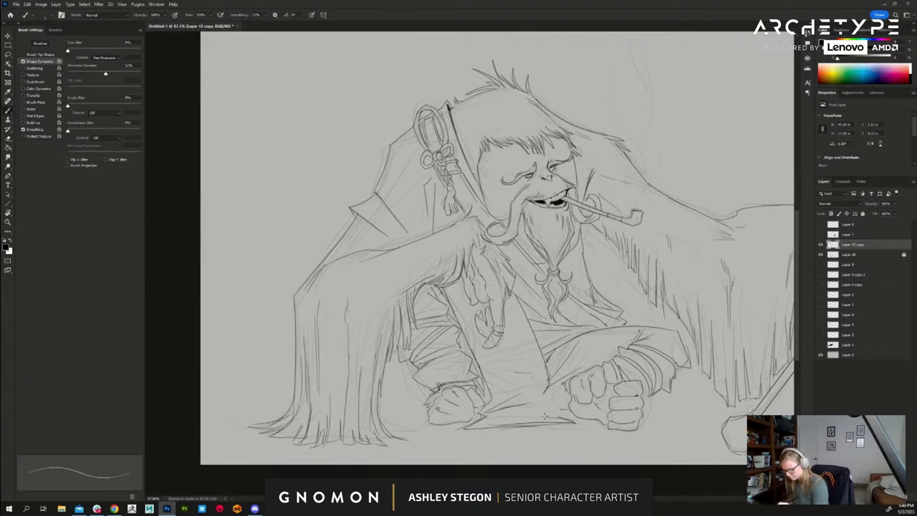
mouse_move(551, 414)
left_mouse_down()
mouse_move(545, 403)
mouse_move(499, 415)
mouse_move(551, 413)
left_mouse_up()
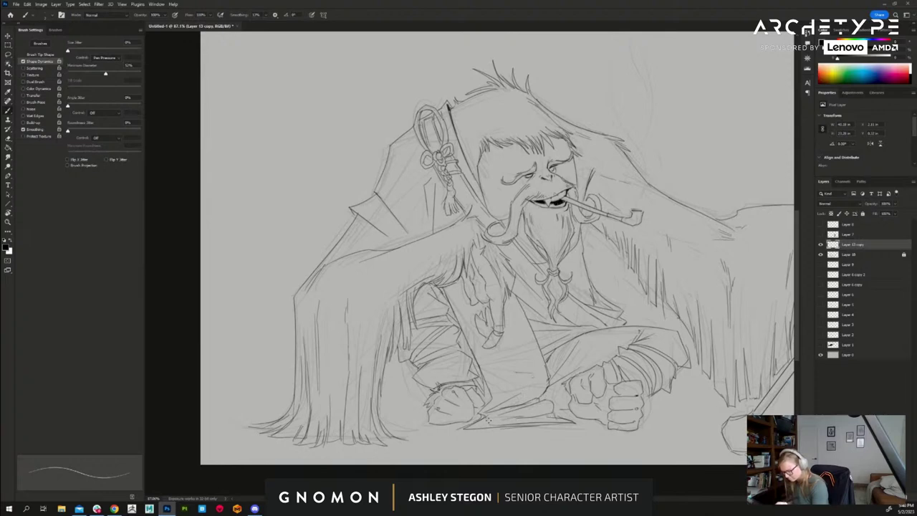
- Erase stray lines inside the hanging cloth's hem and redraw its ragged corner beside the smaller foot
key("e")
mouse_move(493, 418)
left_mouse_down()
mouse_move(461, 433)
mouse_move(504, 424)
mouse_move(473, 424)
mouse_move(532, 426)
left_mouse_up()
key("b")
key("b")
left_click_drag(473, 423, 490, 399)
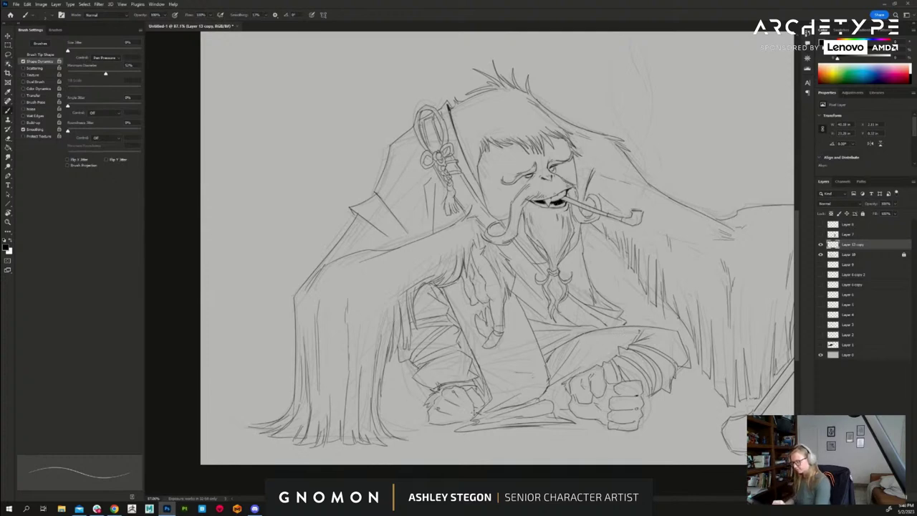
- Flip the canvas horizontally and hide the locked rough sketch layer so only the clean line art shows
left_click_drag(708, 415, 598, 433)
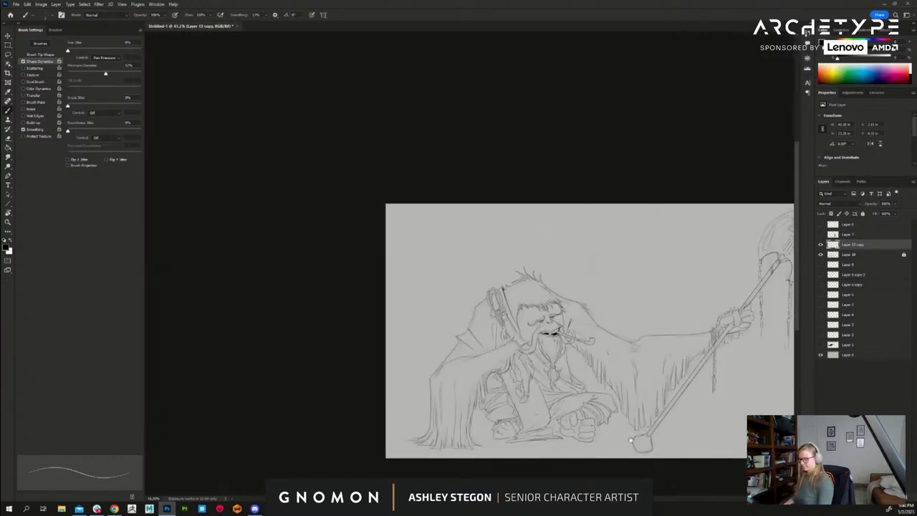
mouse_move(750, 410)
left_mouse_down()
mouse_move(588, 394)
mouse_move(617, 407)
mouse_move(666, 394)
left_mouse_up()
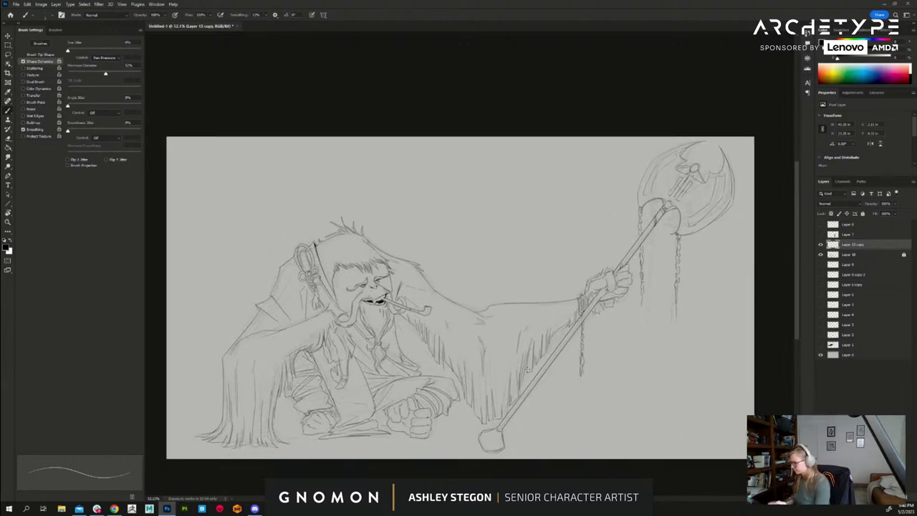
key("ctrl+shift+h")
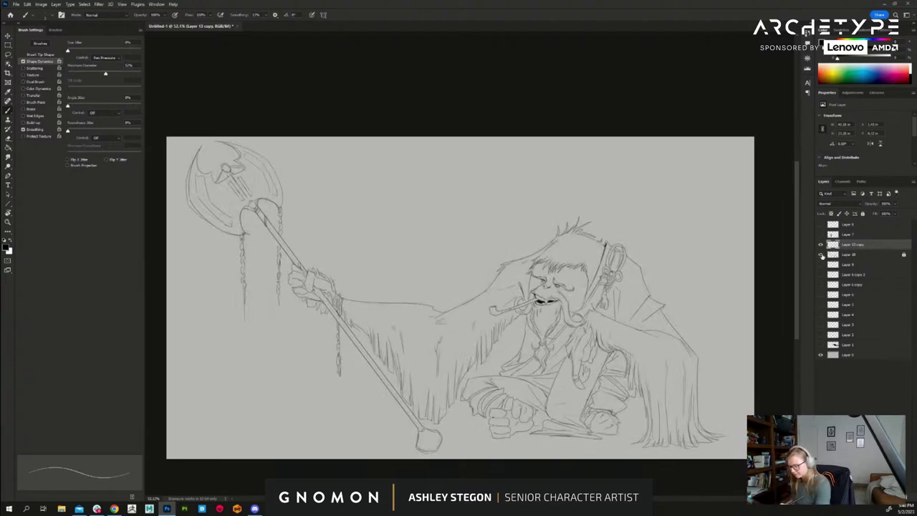
scroll(650, 273, "up", 4)
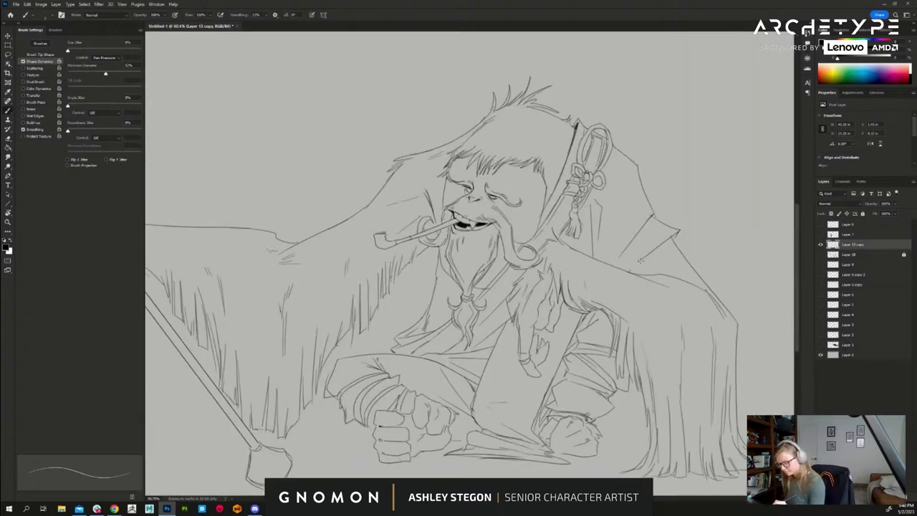
- Extend the cloak's fold line behind the shoulder down to the draped arm
mouse_move(641, 261)
left_mouse_down()
mouse_move(630, 270)
mouse_move(632, 243)
left_mouse_up()
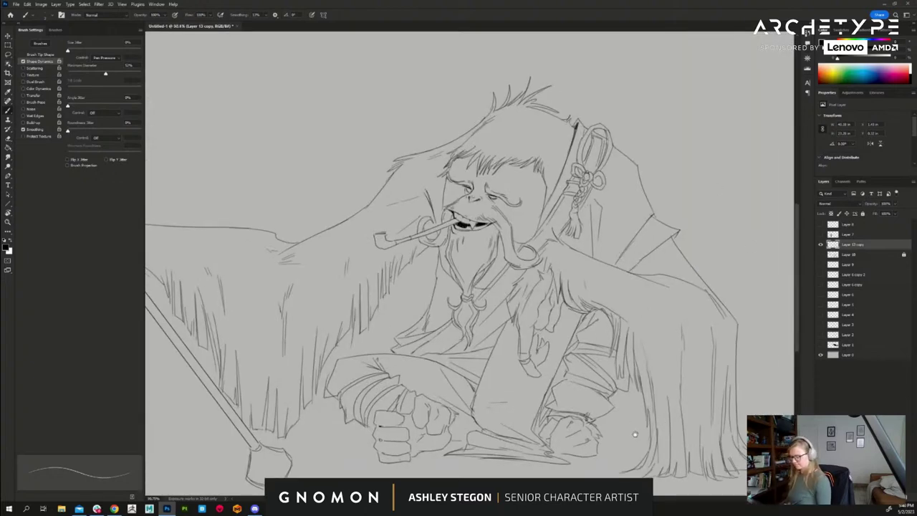
scroll(645, 309, "down", 2)
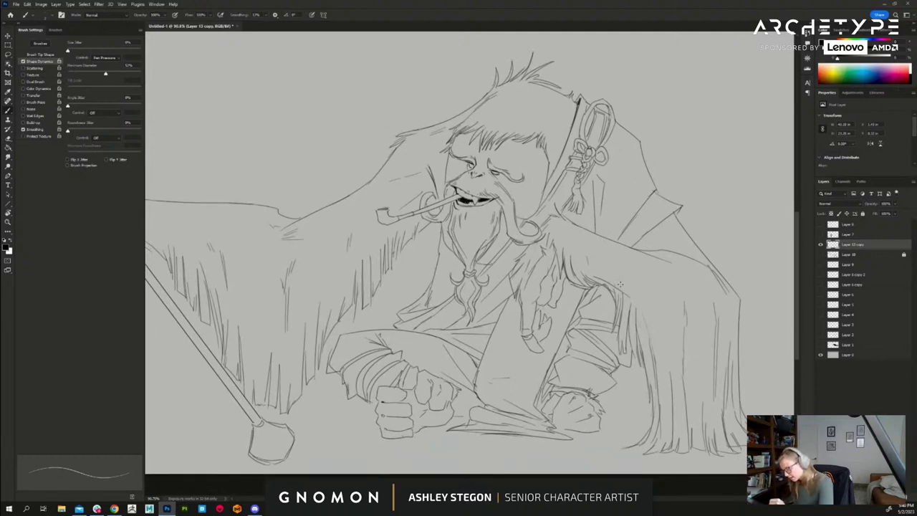
key("e")
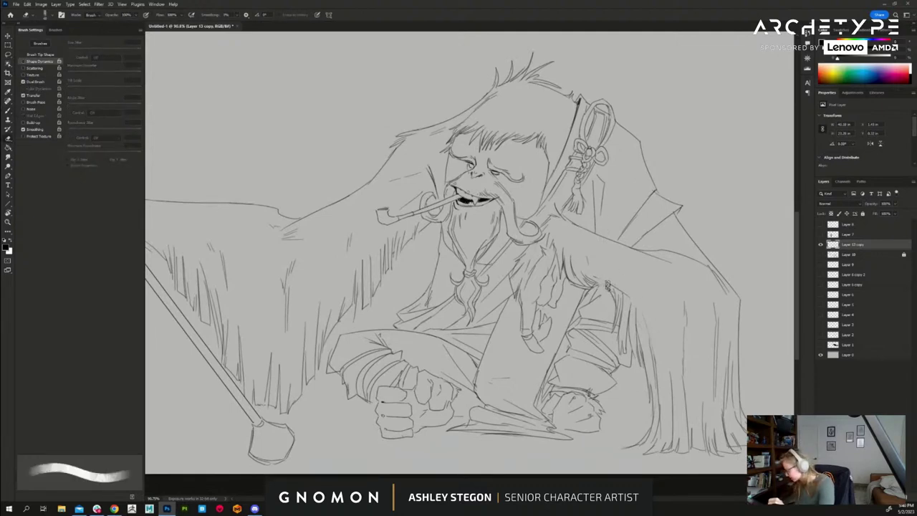
key("b")
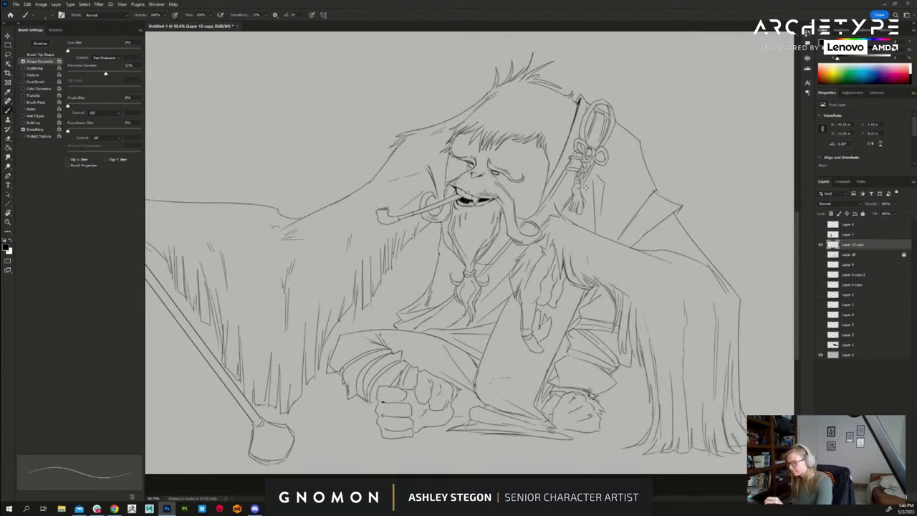
- Enlarge the brush and add heavy line weight to the fur gap beside the draped wrist and the beard's outer edge
mouse_move(567, 205)
left_mouse_down()
mouse_move(584, 235)
mouse_move(623, 250)
left_mouse_up()
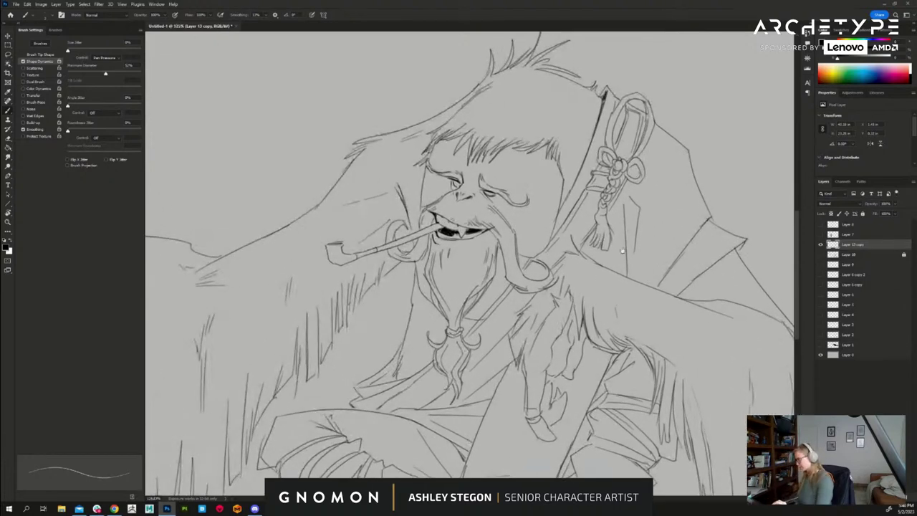
key("]")
key("]")
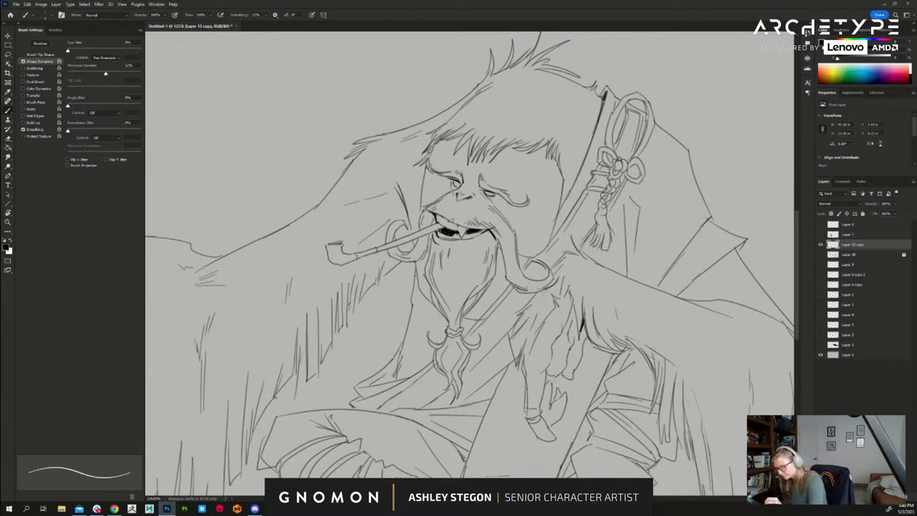
mouse_move(500, 246)
left_mouse_down()
mouse_move(498, 274)
mouse_move(477, 292)
left_mouse_up()
key("[")
left_click_drag(493, 278, 466, 303)
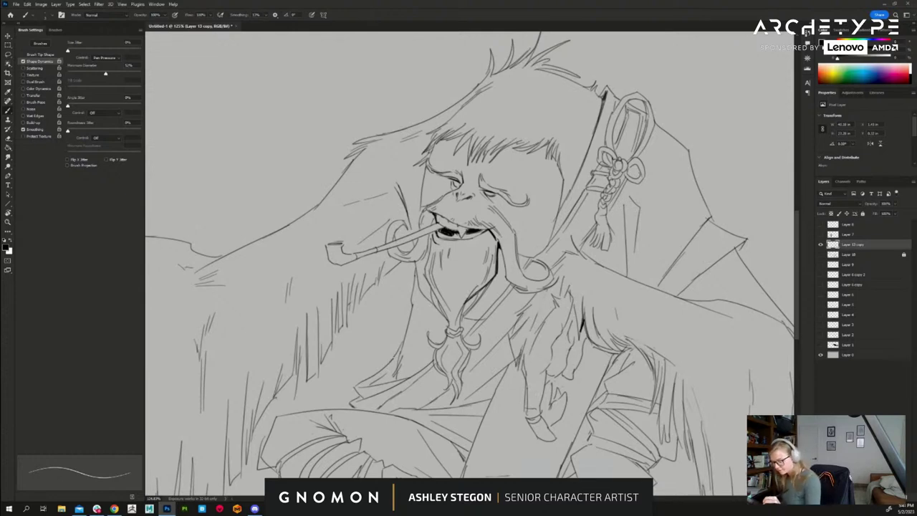
- Darken the gaps and overlaps around the knot of the hanging tassel ornament
left_click_drag(610, 150, 606, 159)
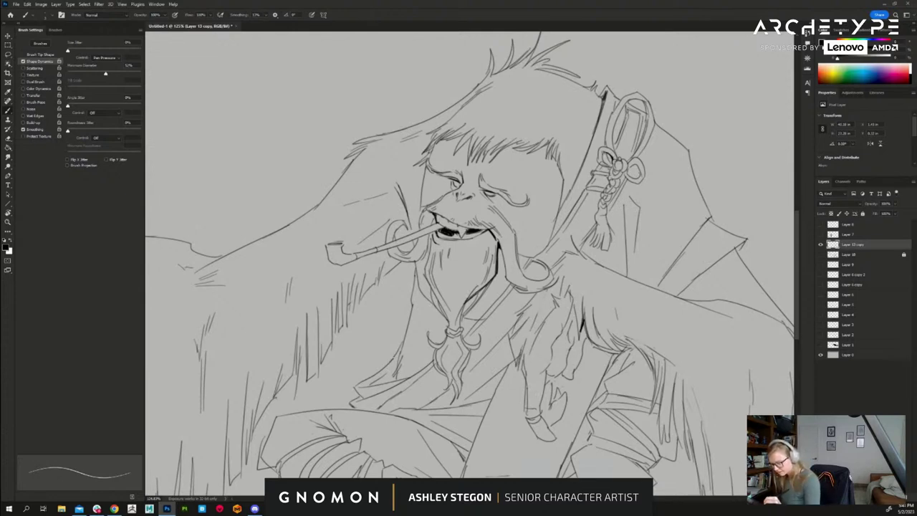
left_click_drag(621, 167, 624, 187)
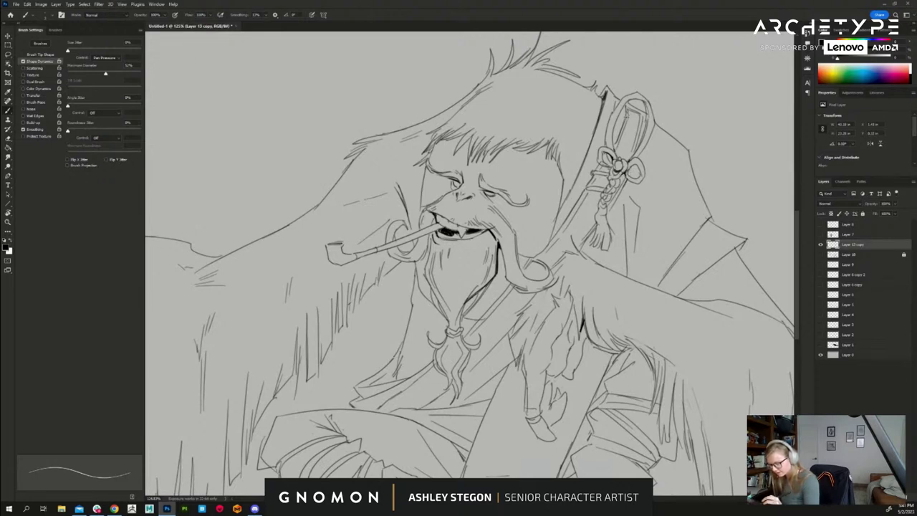
left_click_drag(602, 166, 609, 170)
- Add dark accents to the fringe near the temple, the eyelid and upper lip, and the gap beside the moustache curl
mouse_move(556, 145)
left_mouse_down()
mouse_move(557, 156)
mouse_move(529, 153)
left_mouse_up()
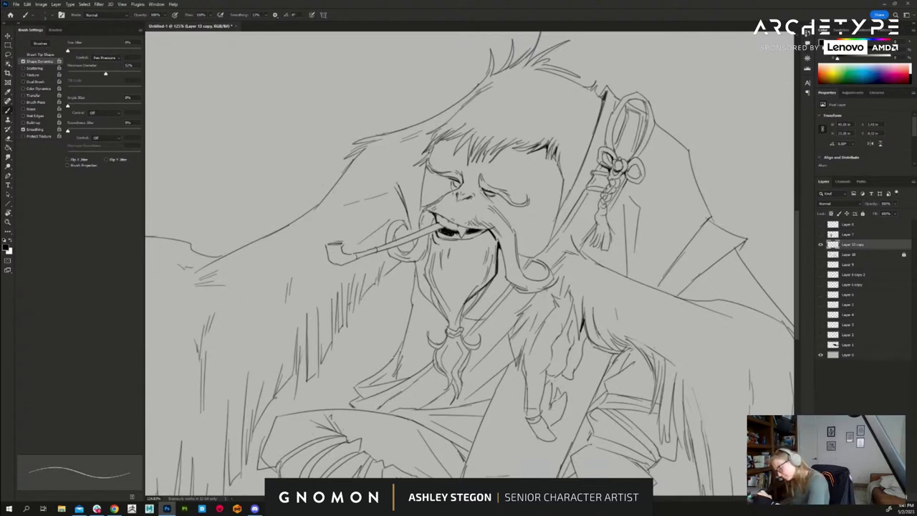
left_click_drag(481, 189, 497, 193)
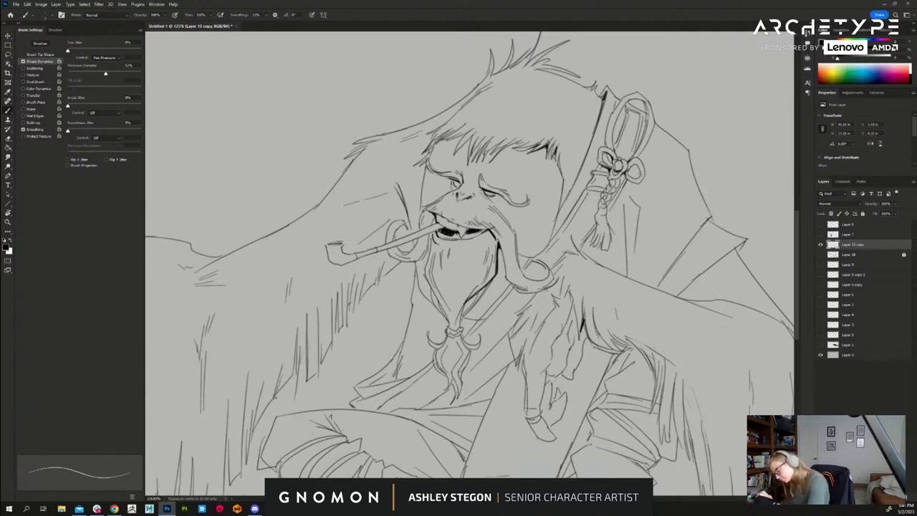
mouse_move(434, 212)
left_mouse_down()
mouse_move(455, 222)
mouse_move(437, 215)
left_mouse_up()
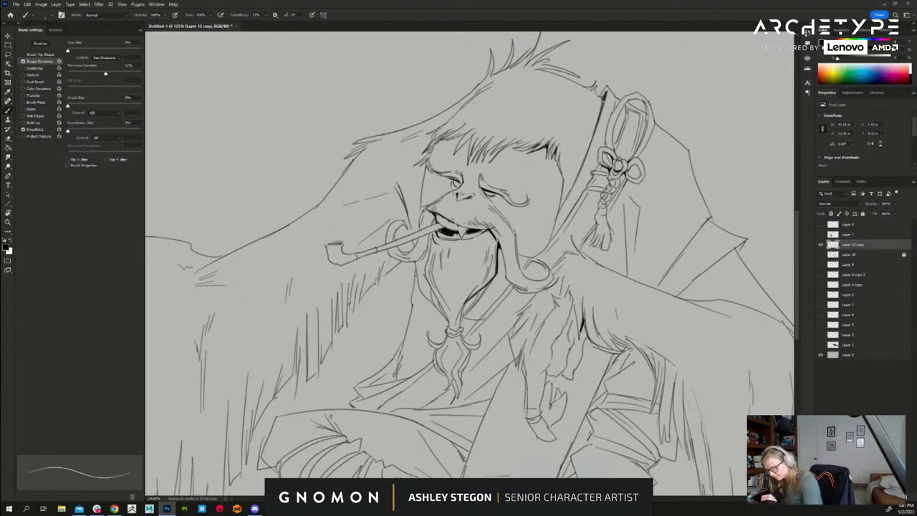
mouse_move(496, 236)
left_mouse_down()
mouse_move(507, 274)
mouse_move(546, 286)
mouse_move(550, 271)
mouse_move(519, 256)
mouse_move(526, 259)
mouse_move(519, 268)
left_mouse_up()
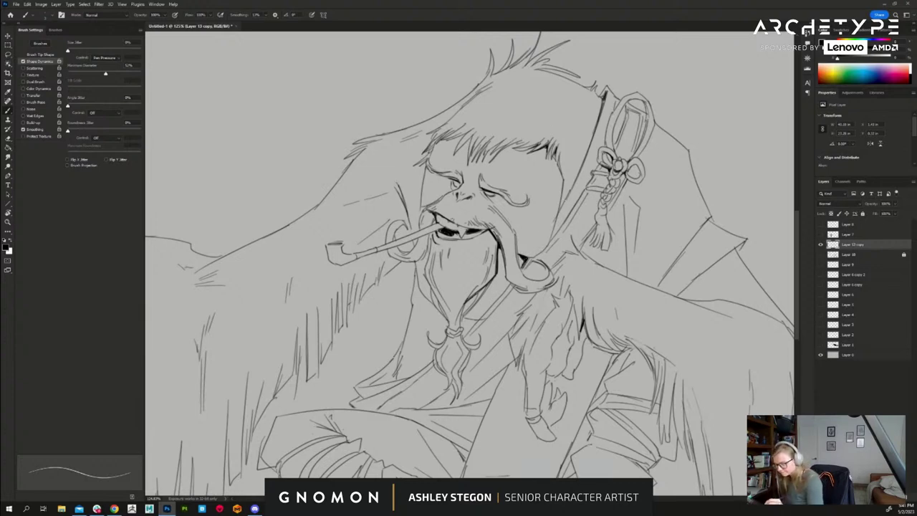
- Thicken both side contours of the face, the eye creases and the remaining roots of the fringe
mouse_move(566, 199)
left_mouse_down()
mouse_move(558, 211)
mouse_move(561, 204)
left_mouse_up()
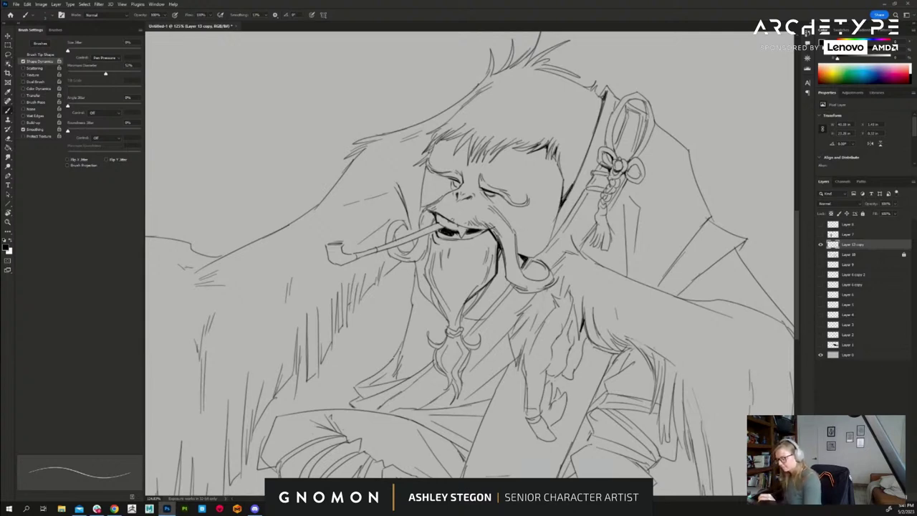
left_click_drag(426, 165, 421, 208)
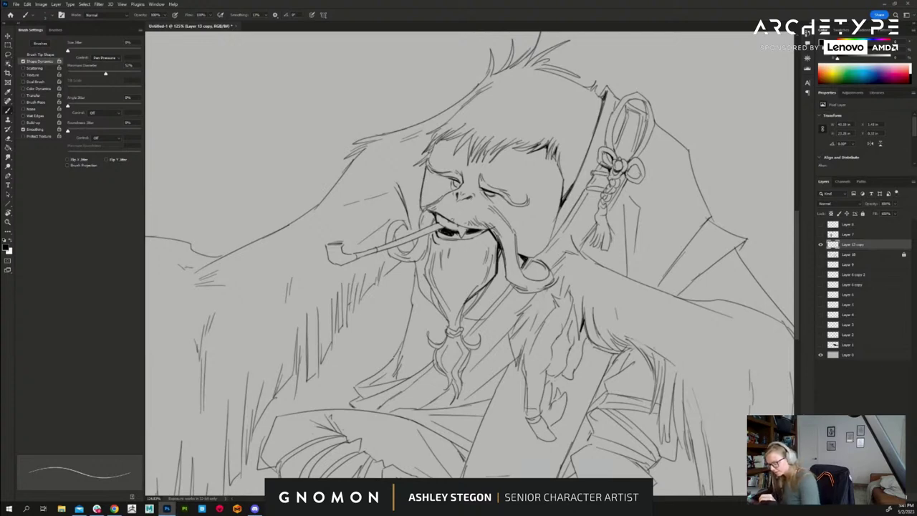
mouse_move(484, 179)
left_mouse_down()
mouse_move(480, 187)
mouse_move(524, 202)
left_mouse_up()
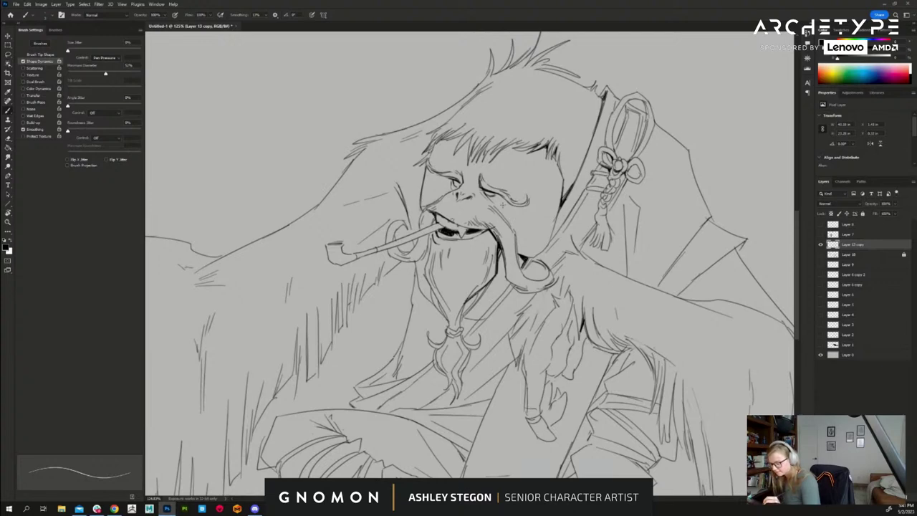
left_click_drag(444, 181, 442, 190)
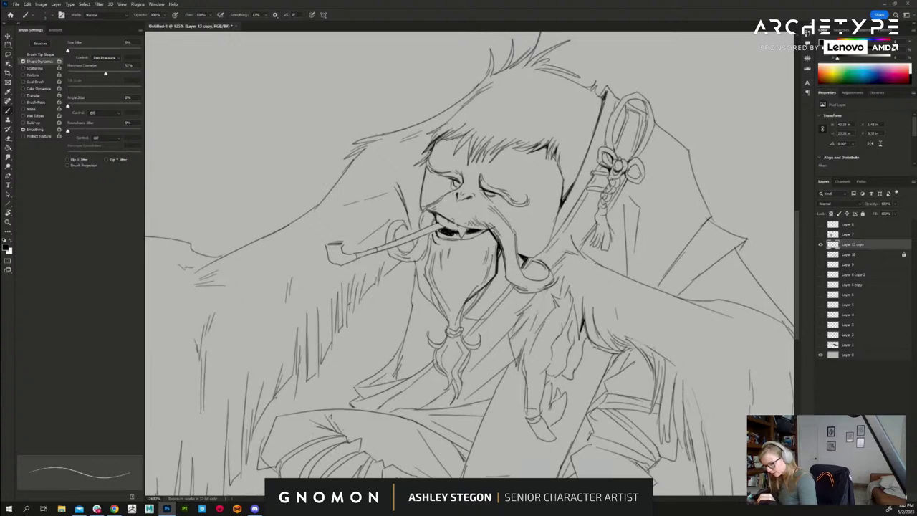
mouse_move(465, 135)
left_mouse_down()
mouse_move(457, 147)
mouse_move(468, 143)
mouse_move(431, 138)
left_mouse_up()
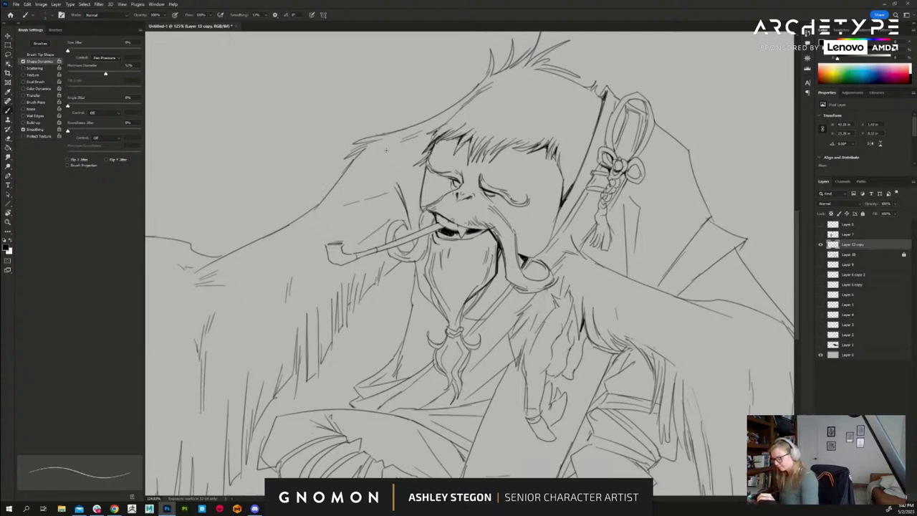
- Strengthen the outstretched arm's shoulder and underside fur, and the lines where the pipe meets the mouth and beard
left_click_drag(364, 149, 351, 157)
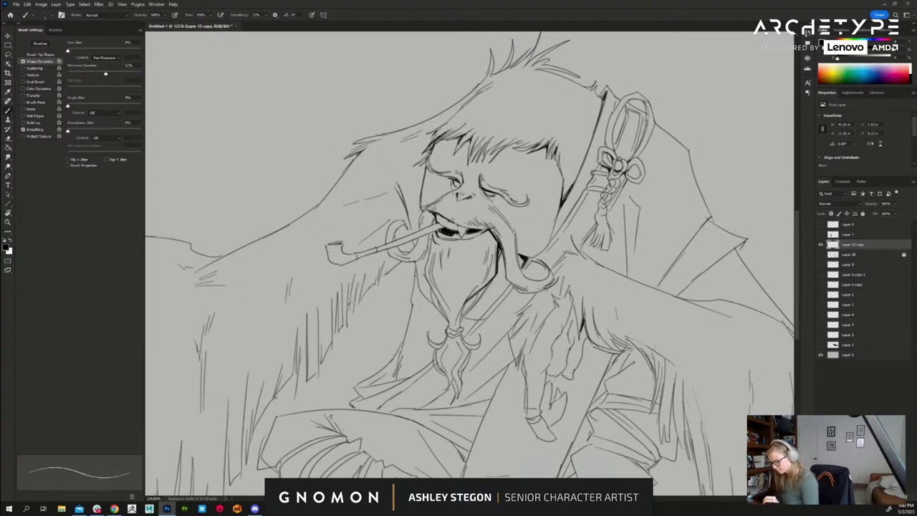
left_click_drag(385, 263, 351, 311)
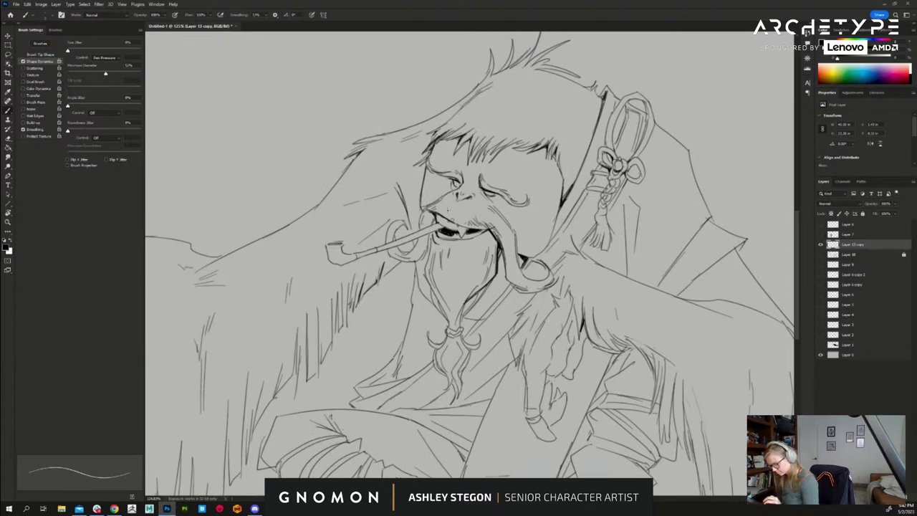
mouse_move(431, 233)
left_mouse_down()
mouse_move(430, 260)
mouse_move(420, 260)
left_mouse_up()
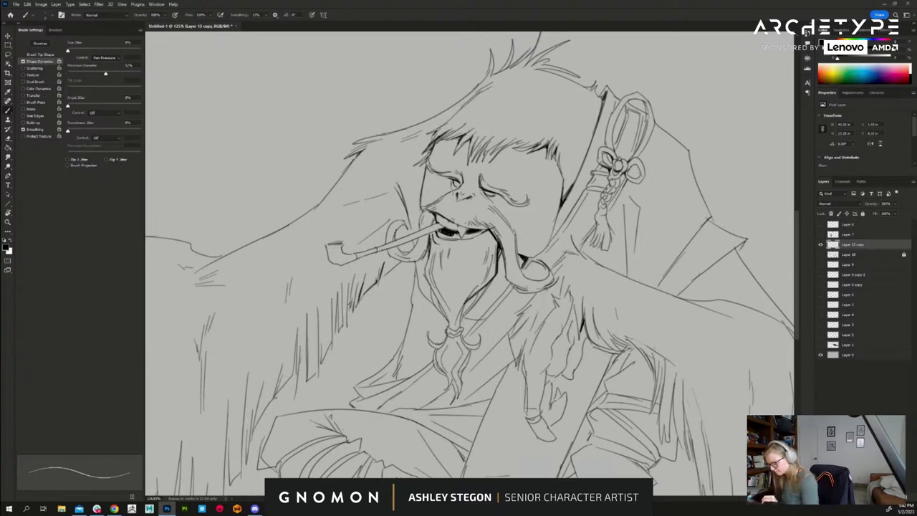
mouse_move(434, 227)
left_mouse_down()
mouse_move(447, 232)
mouse_move(439, 223)
left_mouse_up()
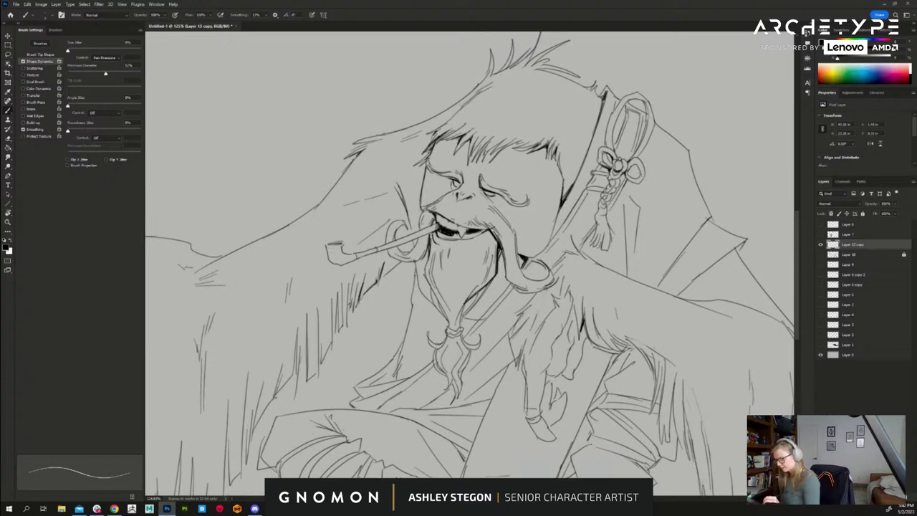
- Thicken the moustache curl behind the pipe and the beard's contours down to its tie
left_click_drag(393, 236, 401, 224)
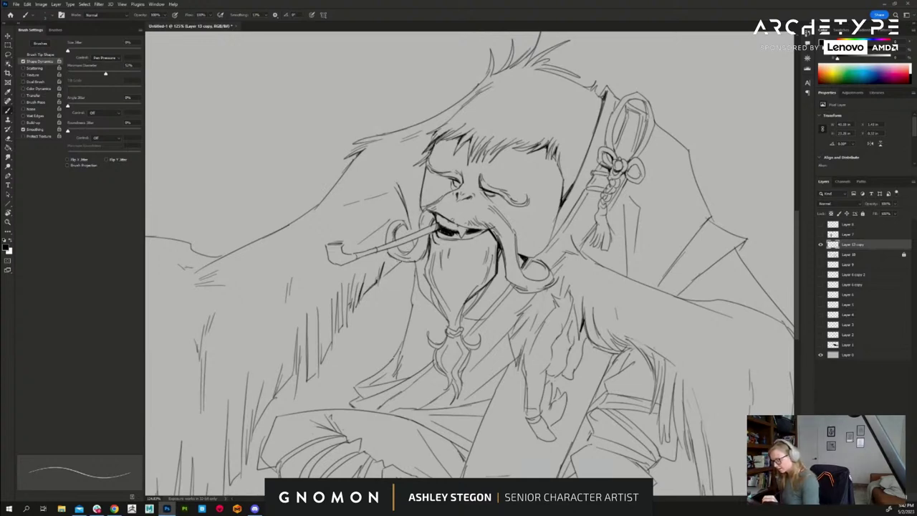
left_click_drag(396, 264, 388, 274)
mouse_move(414, 241)
left_mouse_down()
mouse_move(409, 251)
mouse_move(411, 234)
left_mouse_up()
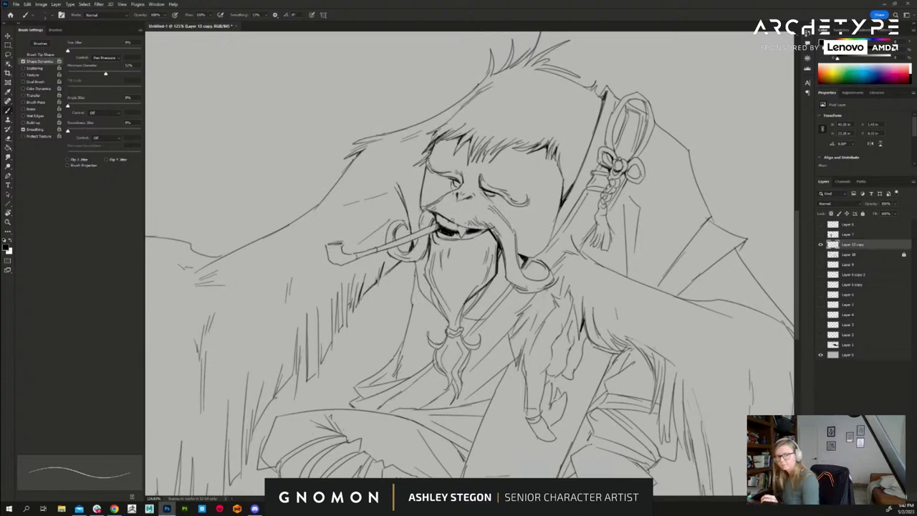
left_click_drag(501, 350, 496, 336)
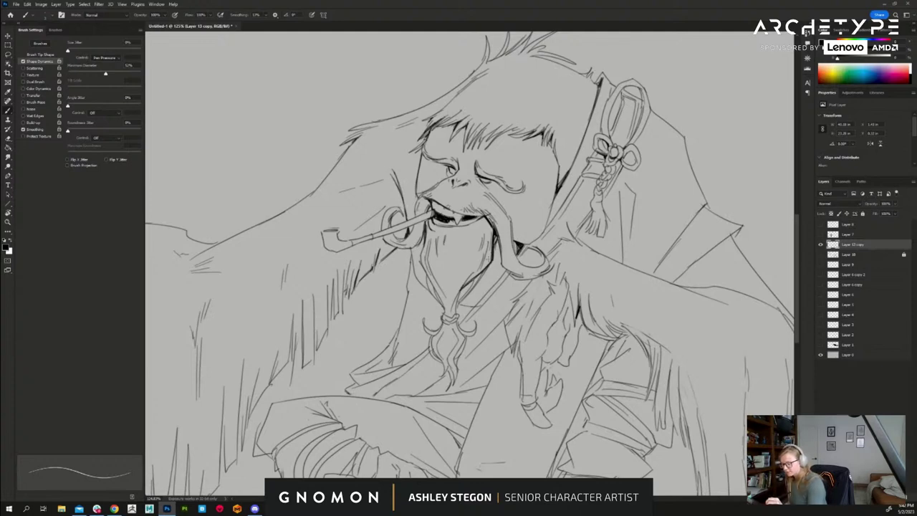
left_click_drag(605, 394, 649, 350)
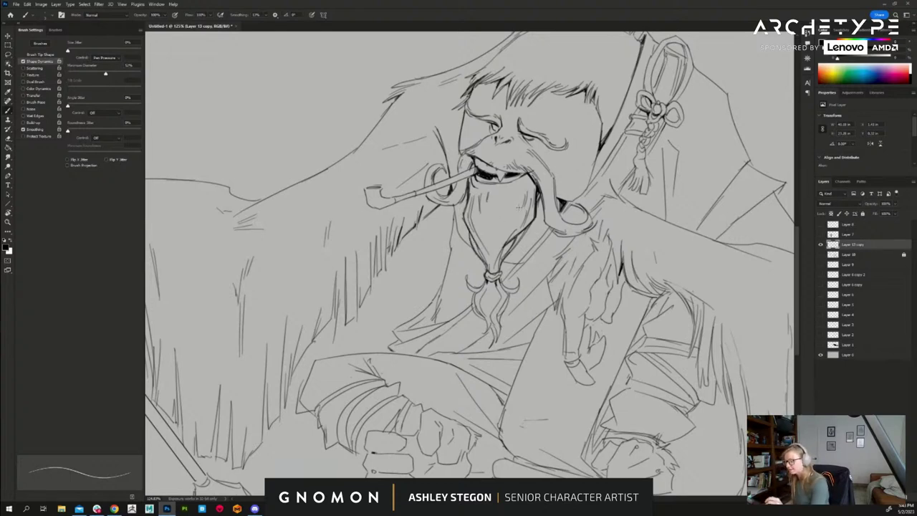
- Darken the robe's collar lines and the narrow gaps on both sides of the beard
left_click_drag(530, 192, 526, 209)
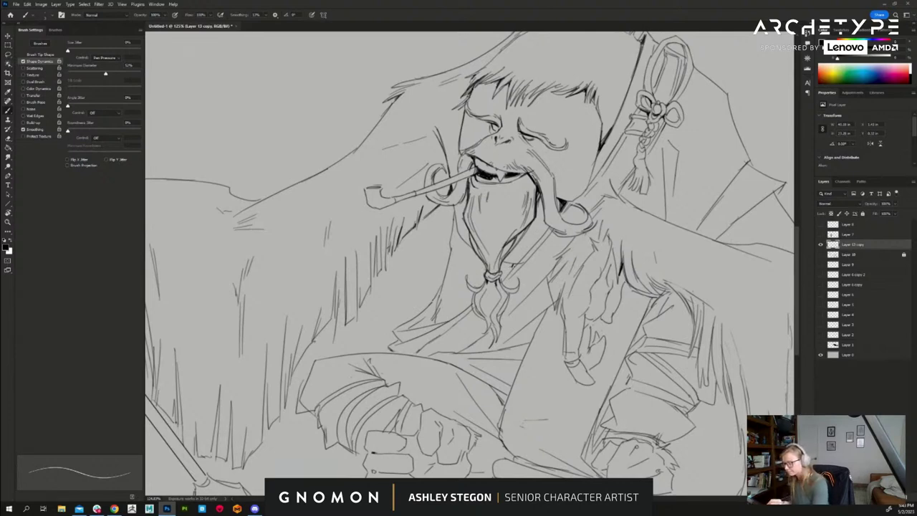
mouse_move(512, 264)
left_mouse_down()
mouse_move(551, 226)
mouse_move(505, 277)
left_mouse_up()
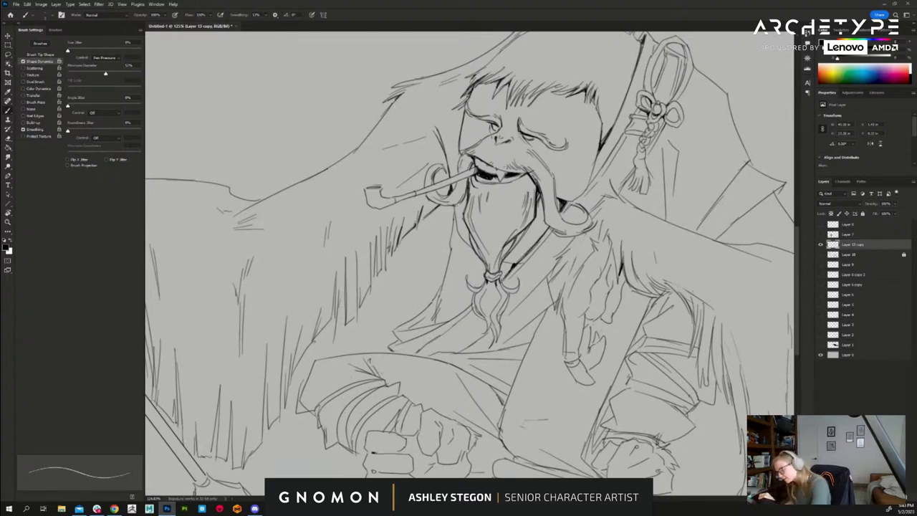
mouse_move(454, 205)
left_mouse_down()
mouse_move(455, 231)
mouse_move(511, 270)
left_mouse_up()
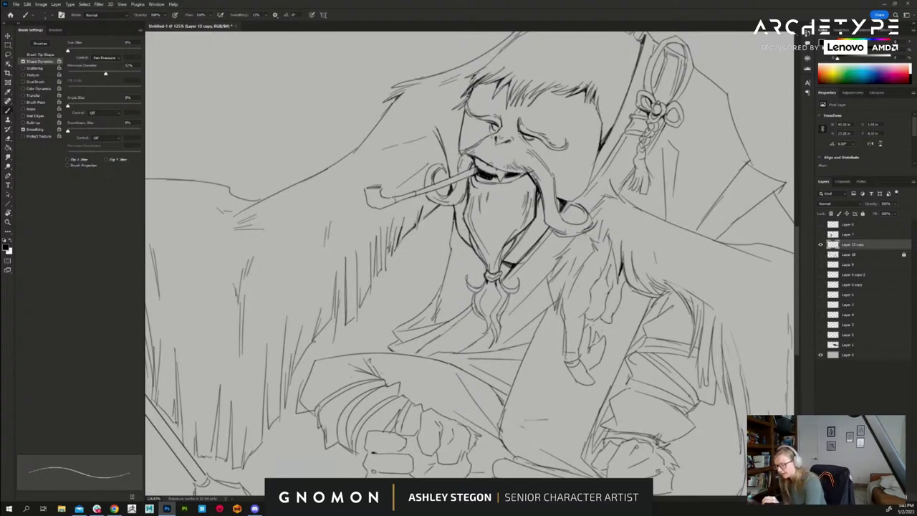
left_click_drag(453, 218, 451, 243)
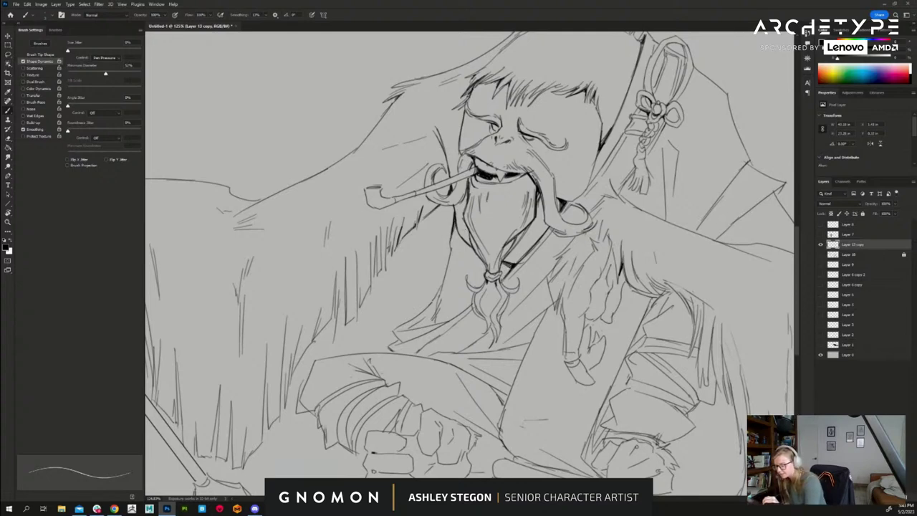
- Thicken the underside of the large moustache curl and the contours of the beard tuft and side curls below its tie
left_click_drag(603, 203, 578, 197)
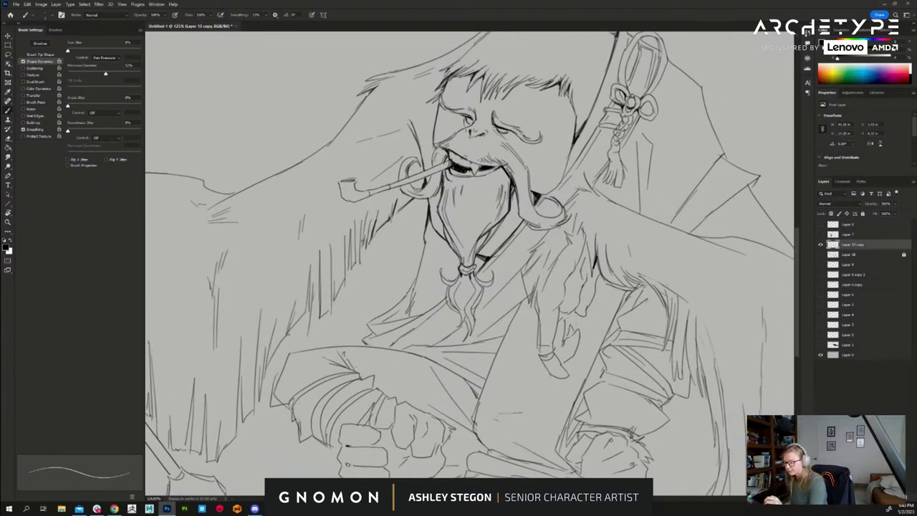
left_click_drag(523, 218, 553, 229)
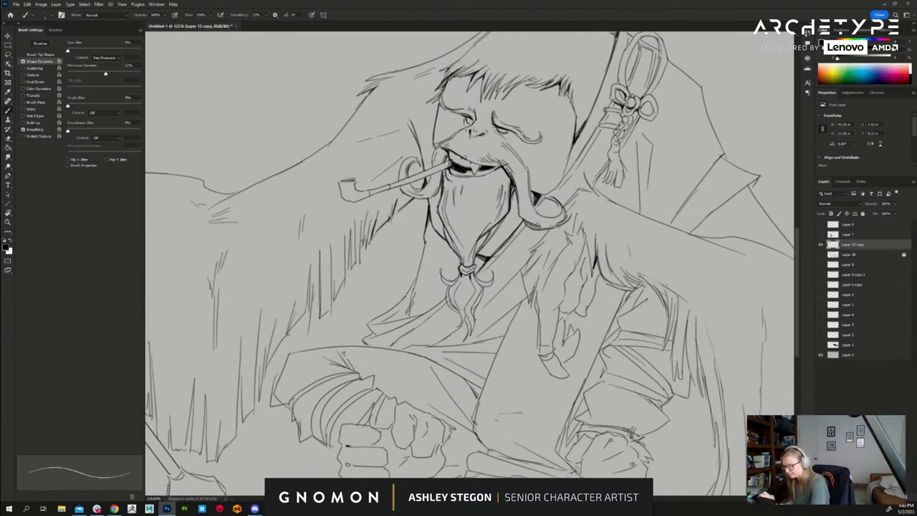
left_click_drag(516, 195, 519, 211)
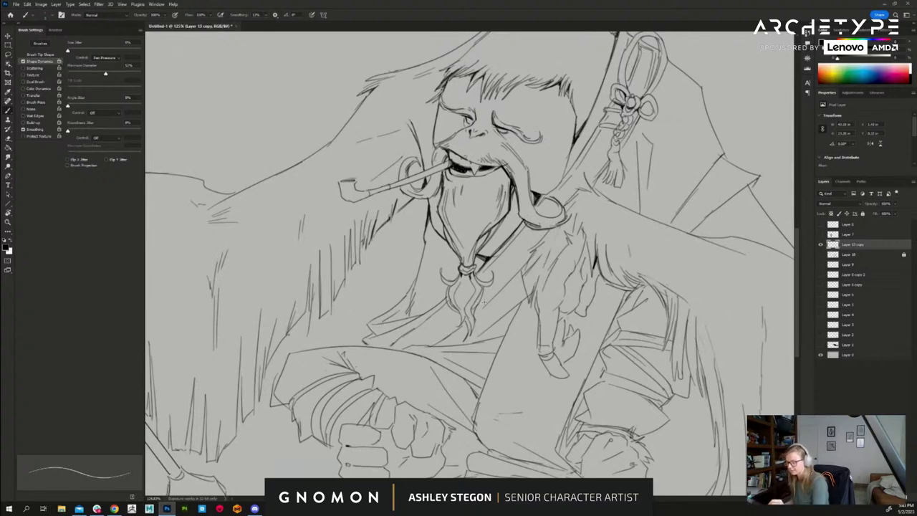
mouse_move(475, 277)
left_mouse_down()
mouse_move(483, 284)
mouse_move(475, 332)
mouse_move(457, 327)
left_mouse_up()
left_click_drag(453, 287, 447, 302)
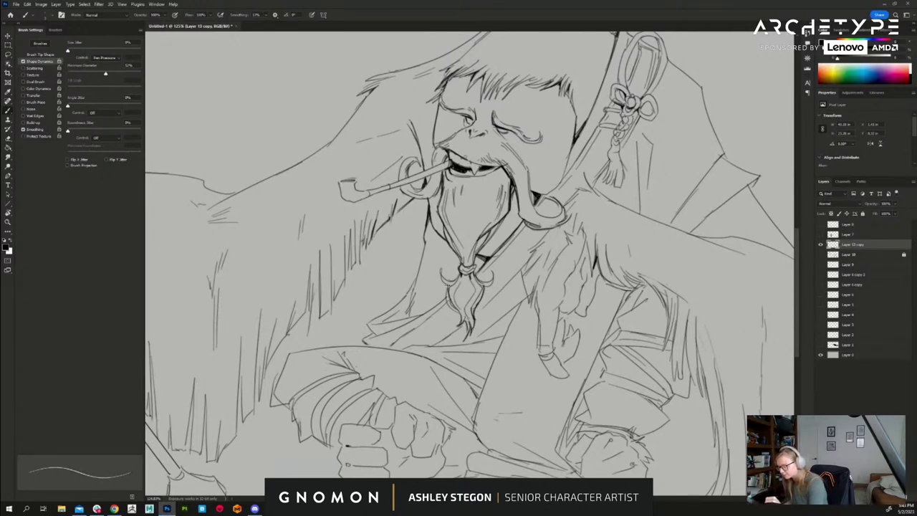
left_click_drag(440, 270, 455, 310)
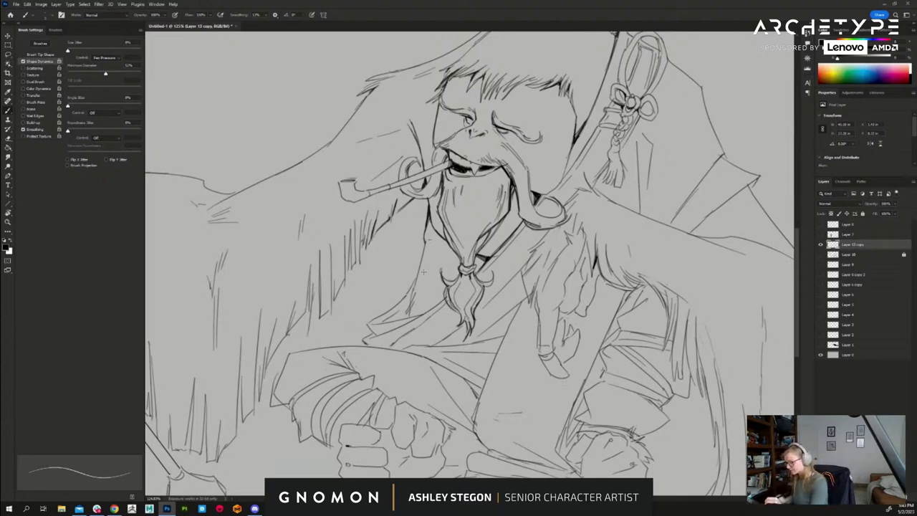
- Fill the chest fold on the pipe side of the robe with black and thicken the robe edges leading into it
mouse_move(417, 277)
left_mouse_down()
mouse_move(408, 307)
mouse_move(381, 325)
mouse_move(400, 319)
mouse_move(386, 325)
left_mouse_up()
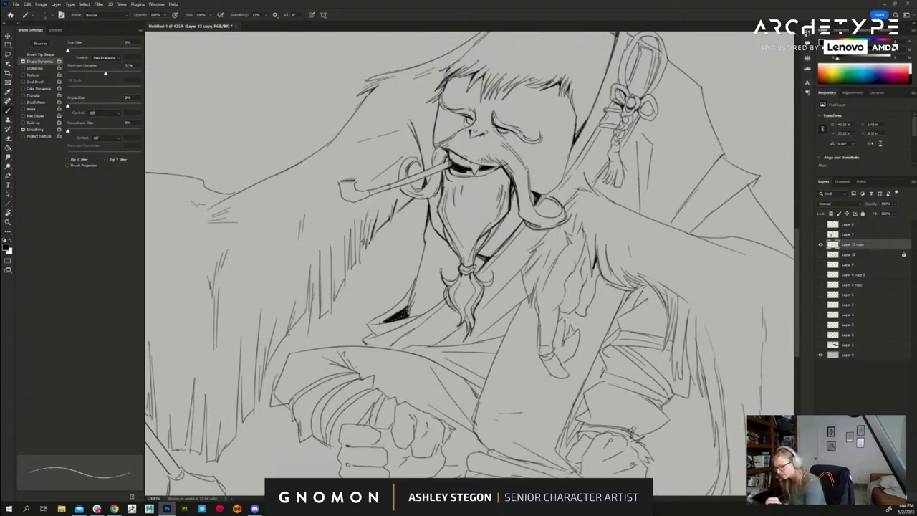
mouse_move(413, 286)
left_mouse_down()
mouse_move(395, 313)
mouse_move(408, 309)
left_mouse_up()
mouse_move(412, 300)
left_mouse_down()
mouse_move(405, 318)
mouse_move(372, 337)
left_mouse_up()
left_click_drag(378, 325, 368, 329)
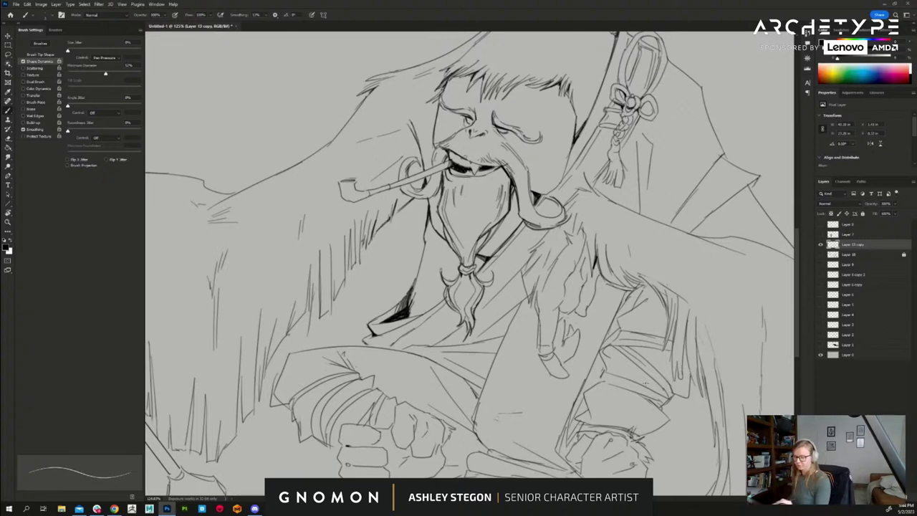
- Add a dark accent under the pointed tip of the cape's folded flap and thicken the cape's back contour above it
left_click_drag(729, 245, 620, 273)
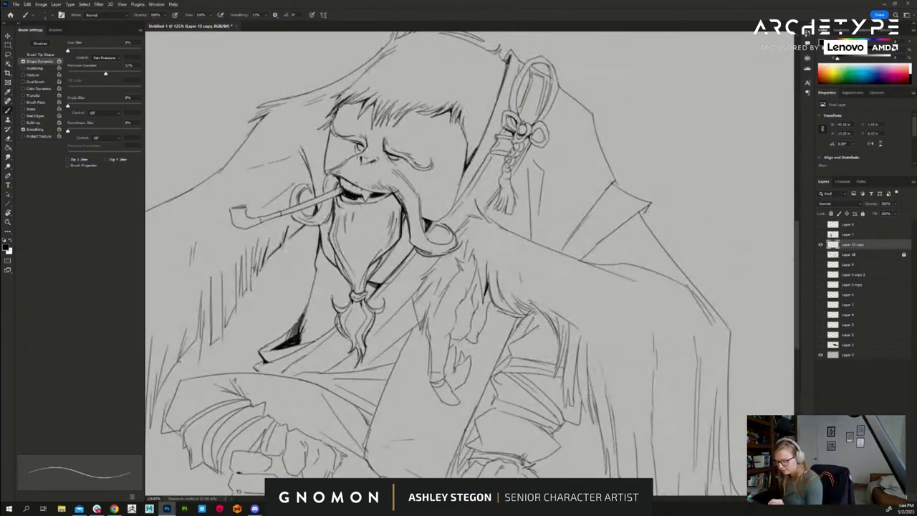
left_click_drag(649, 206, 641, 219)
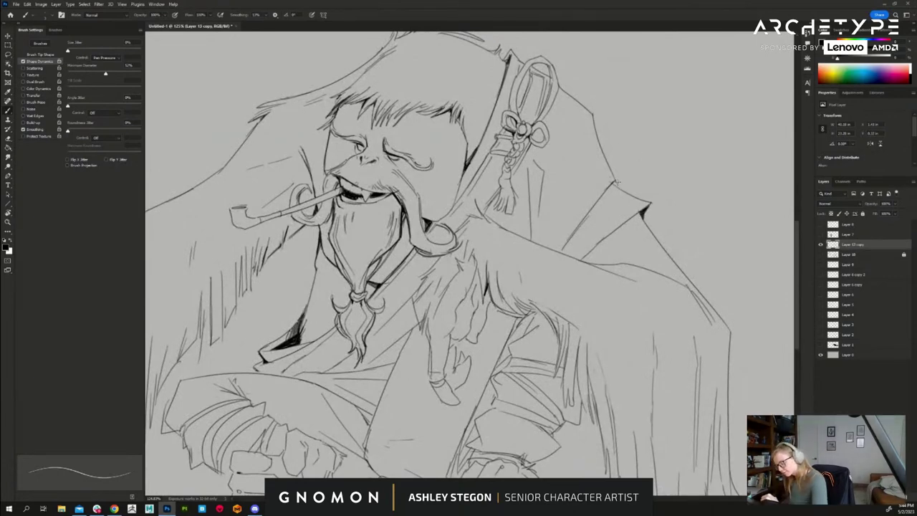
left_click_drag(616, 181, 650, 203)
left_click_drag(594, 116, 616, 181)
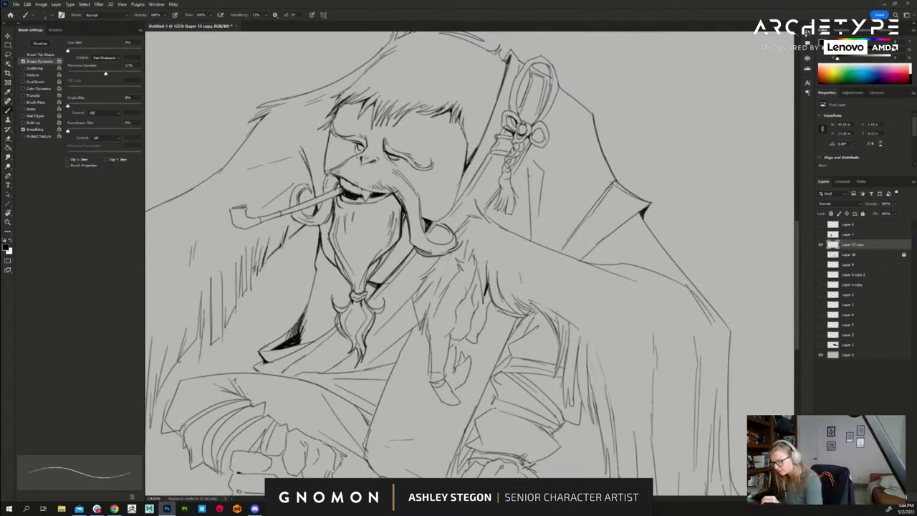
- Draw a dark fold accent beside the hanging tassel and thicken the lines of the tassel, braid and cord loops
left_click_drag(528, 166, 530, 191)
left_click_drag(528, 167, 530, 191)
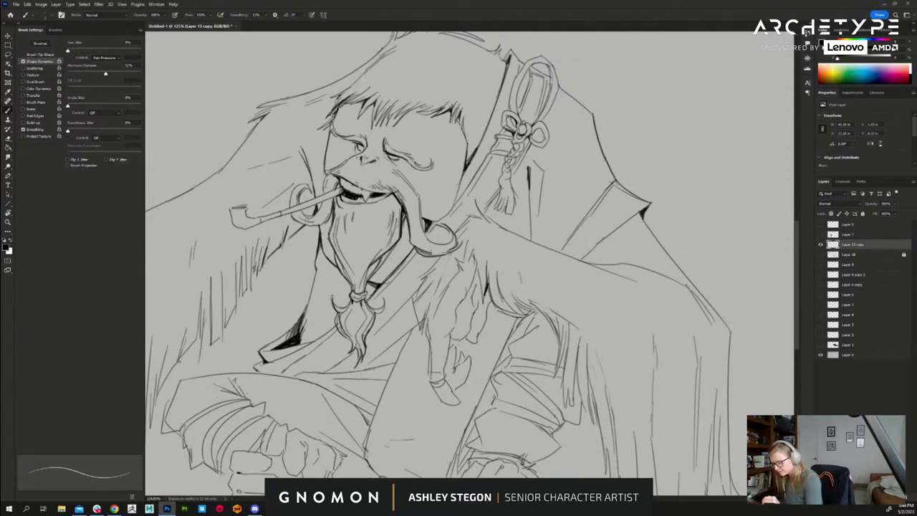
key("ctrl+z")
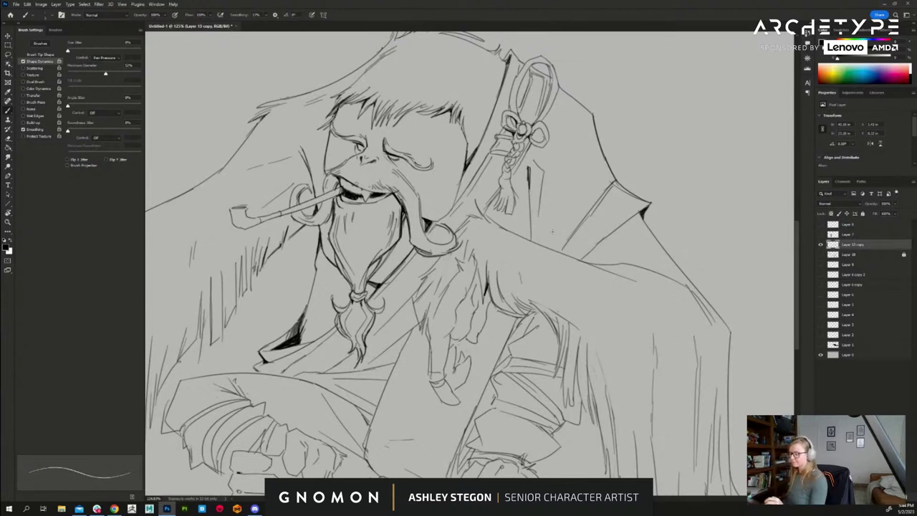
mouse_move(526, 143)
left_mouse_down()
mouse_move(489, 208)
mouse_move(506, 214)
left_mouse_up()
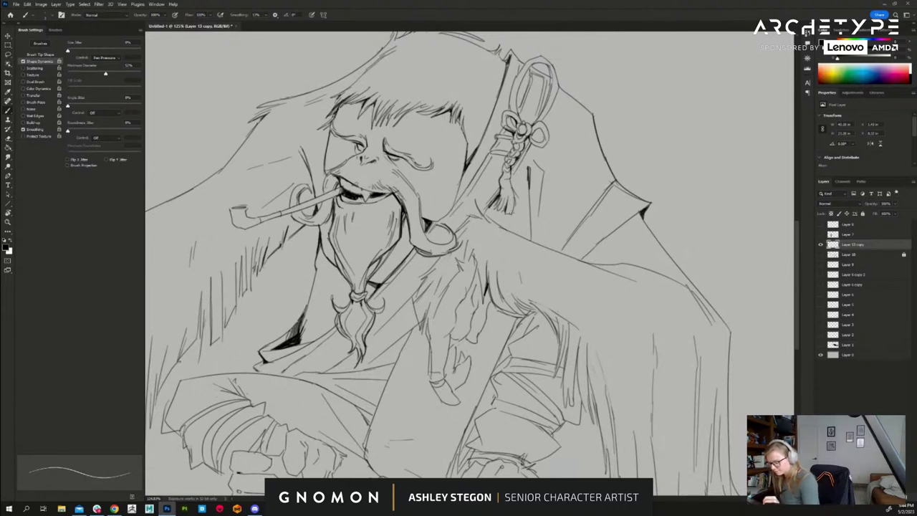
mouse_move(526, 73)
left_mouse_down()
mouse_move(517, 111)
mouse_move(542, 121)
mouse_move(534, 133)
mouse_move(547, 120)
left_mouse_up()
left_click_drag(558, 96, 547, 118)
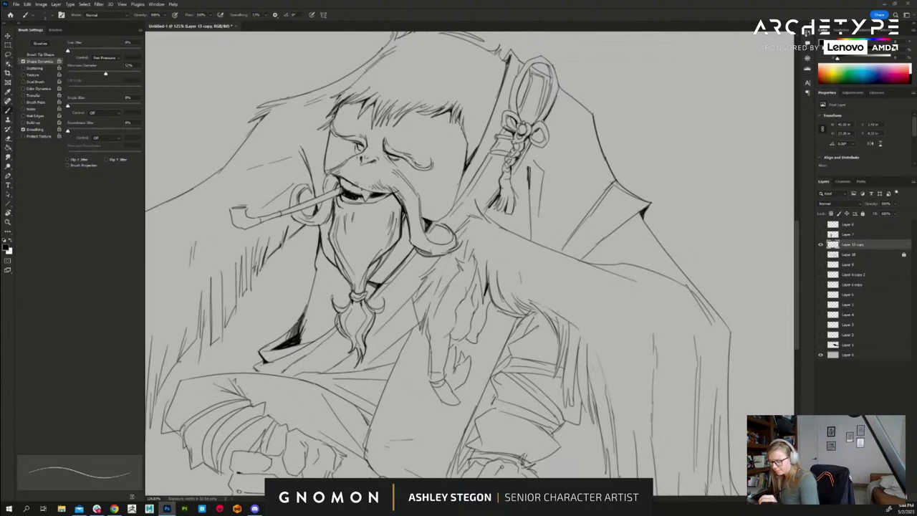
mouse_move(542, 59)
left_mouse_down()
mouse_move(527, 73)
mouse_move(531, 65)
left_mouse_up()
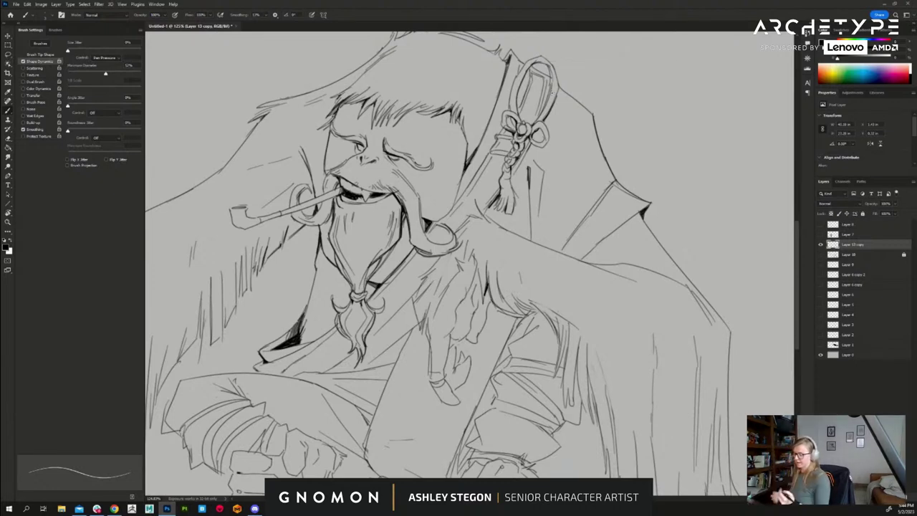
- Strengthen the crease lines of the cape's folded flap and extend the dark fold line beside the tassel
left_click_drag(512, 365, 564, 326)
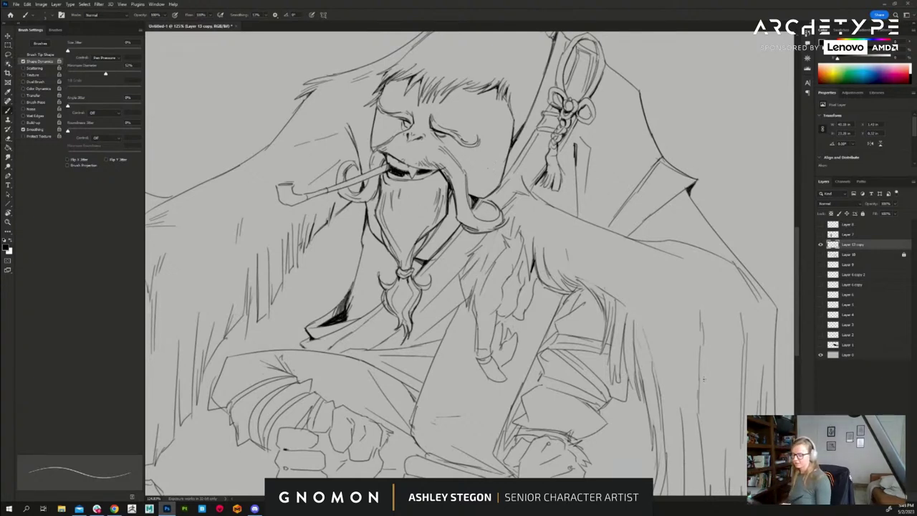
left_click_drag(675, 325, 637, 302)
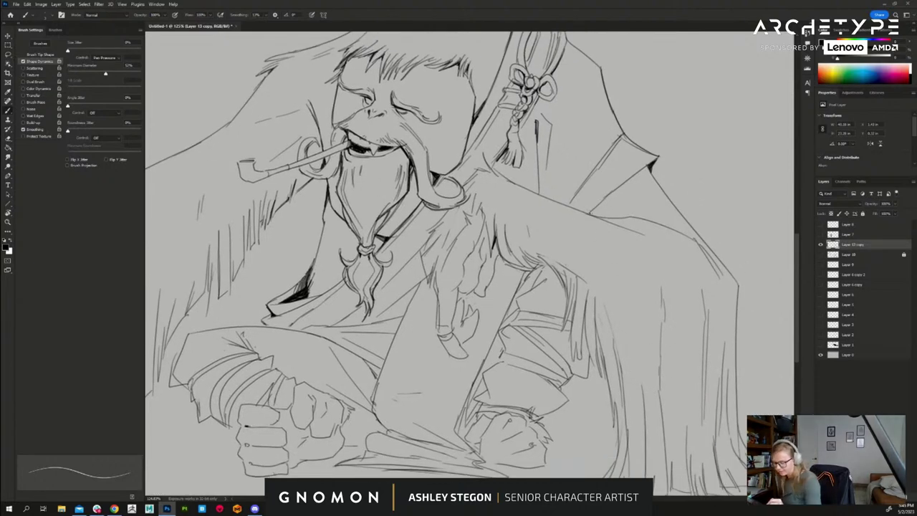
mouse_move(650, 165)
left_mouse_down()
mouse_move(591, 214)
mouse_move(604, 162)
left_mouse_up()
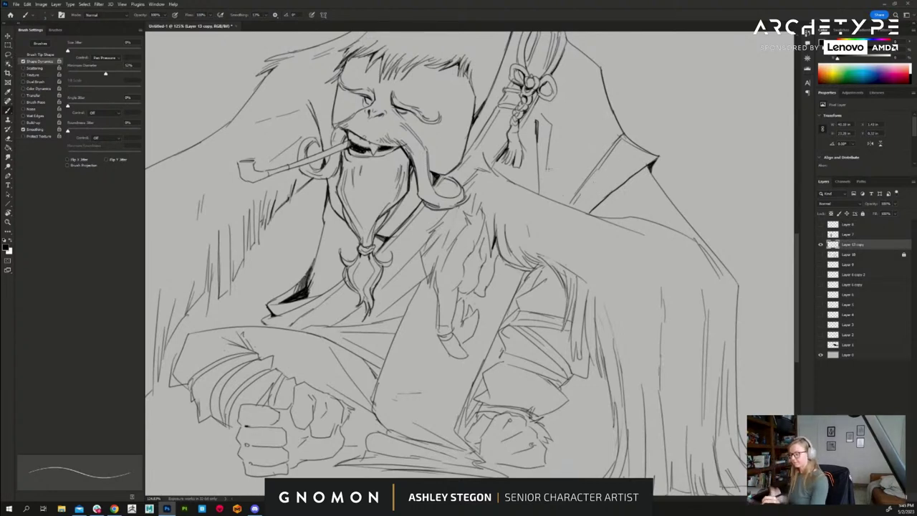
left_click_drag(538, 122, 538, 172)
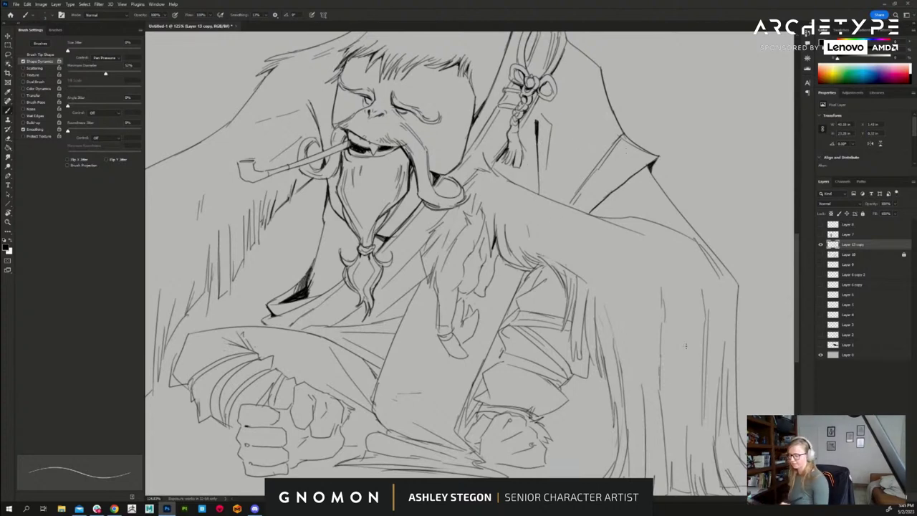
left_click_drag(682, 348, 670, 359)
left_click_drag(670, 359, 665, 329)
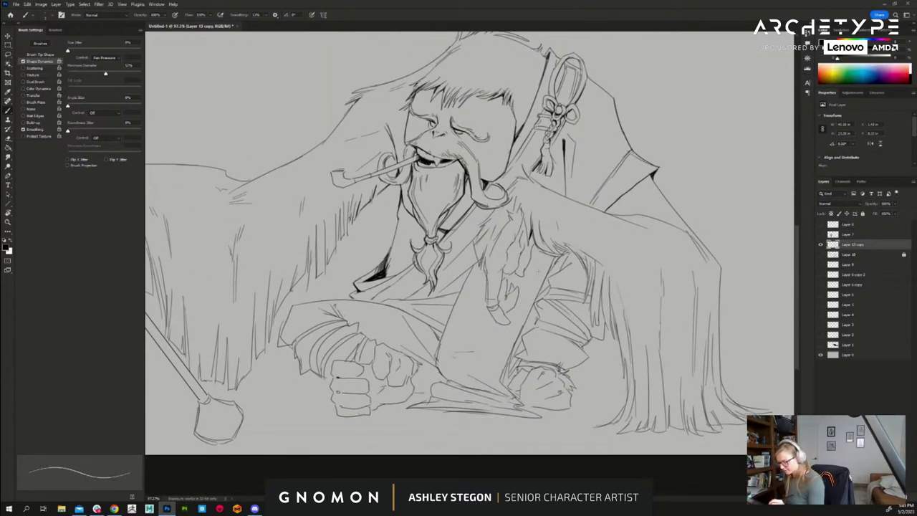
left_click_drag(564, 296, 588, 295)
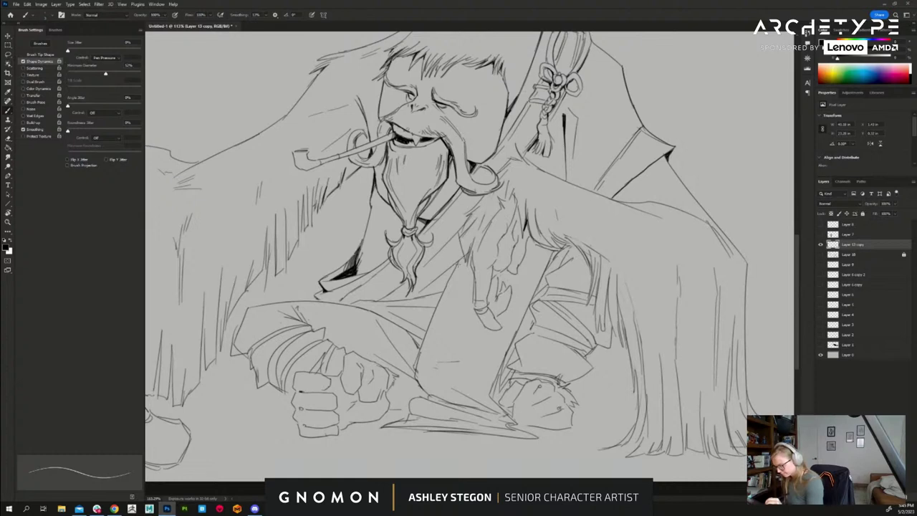
key("e")
left_click_drag(467, 248, 460, 275)
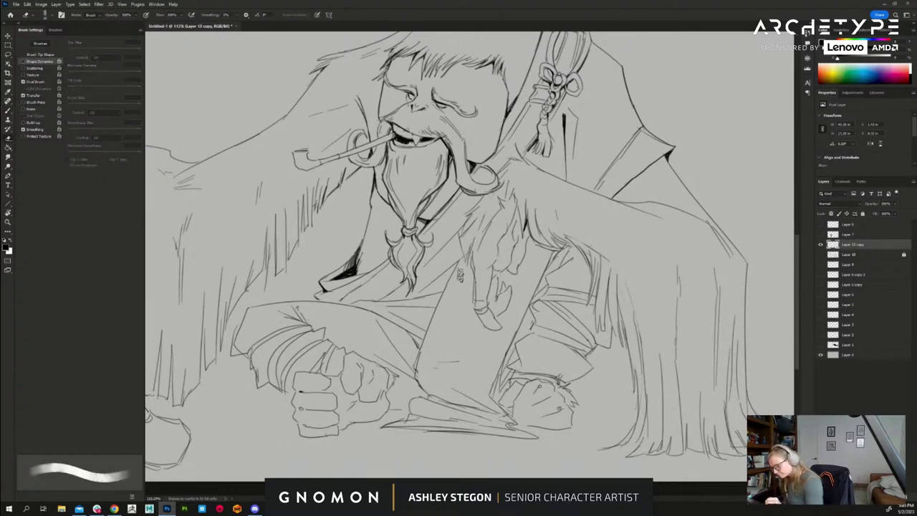
key("ctrl+z")
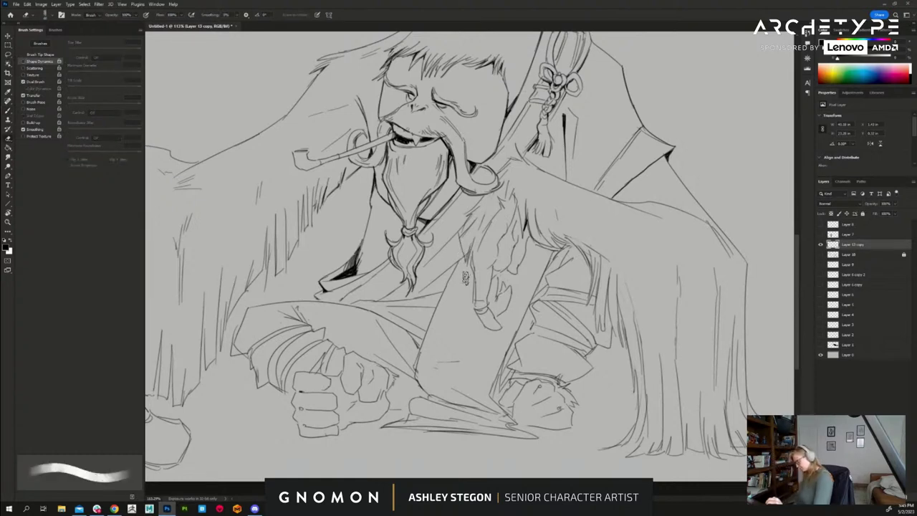
- Reduce the eraser size, then darken the robe's lapel edge, the fur tufts beside it and the fold at the waist with the brush
key("[")
key("[")
key("[")
key("period")
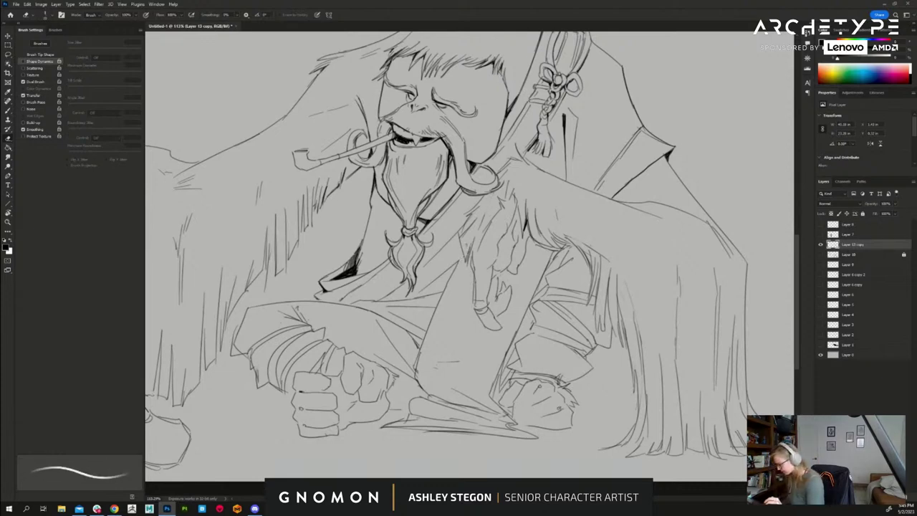
key("period")
left_click_drag(464, 252, 437, 278)
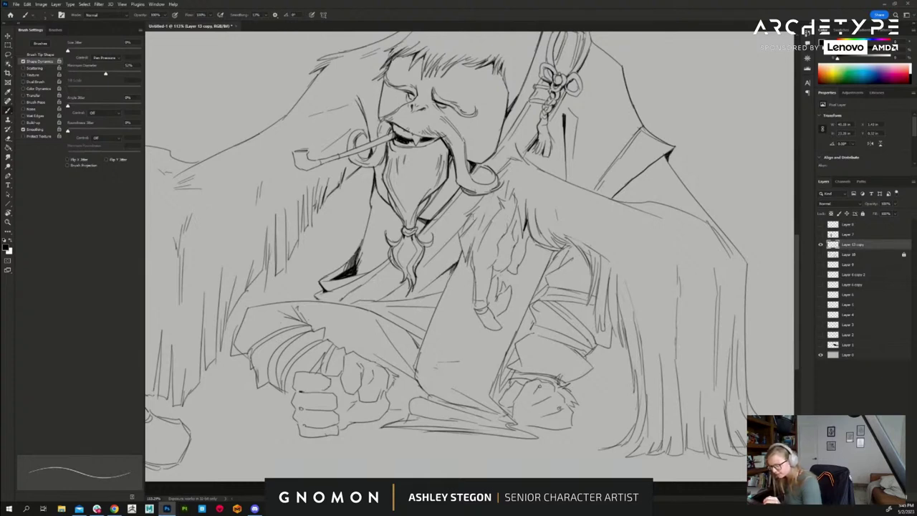
mouse_move(471, 216)
left_mouse_down()
mouse_move(452, 231)
mouse_move(459, 241)
left_mouse_up()
mouse_move(463, 237)
left_mouse_down()
mouse_move(458, 256)
mouse_move(448, 244)
left_mouse_up()
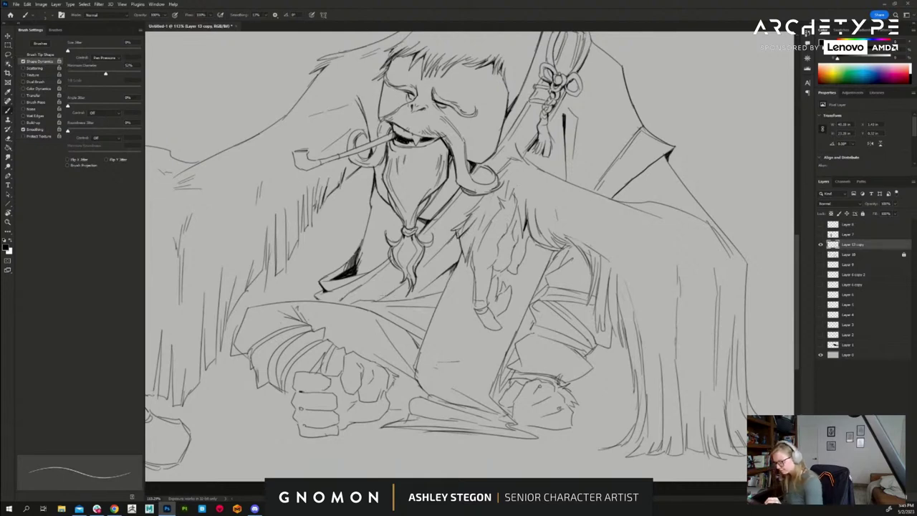
left_click_drag(378, 301, 395, 292)
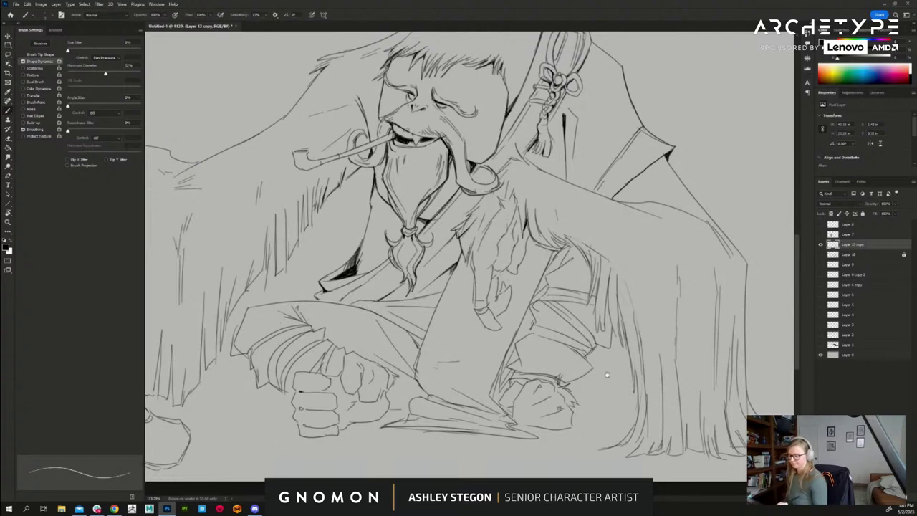
- Deepen the shadow under the cape's folded flap and the fur edge running from the shoulder down over the sleeve
left_click_drag(608, 375, 612, 368)
left_click_drag(671, 147, 622, 193)
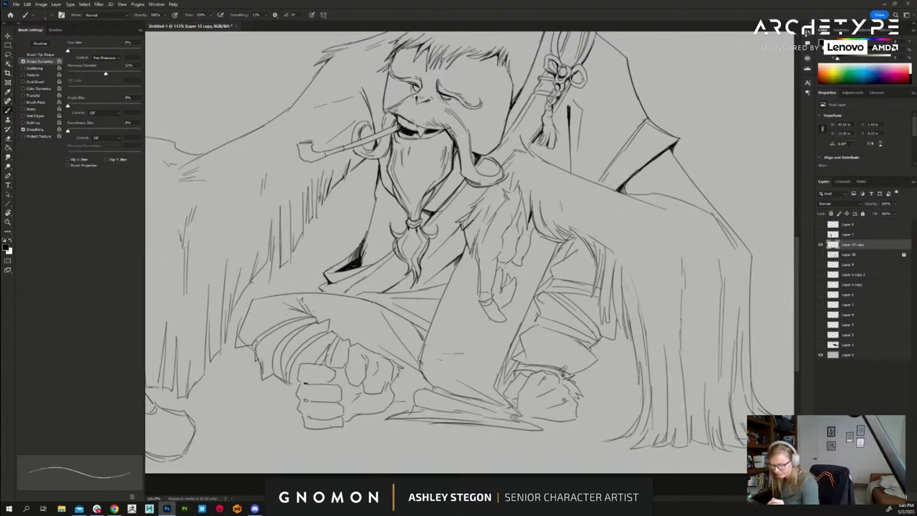
left_click_drag(613, 397, 616, 388)
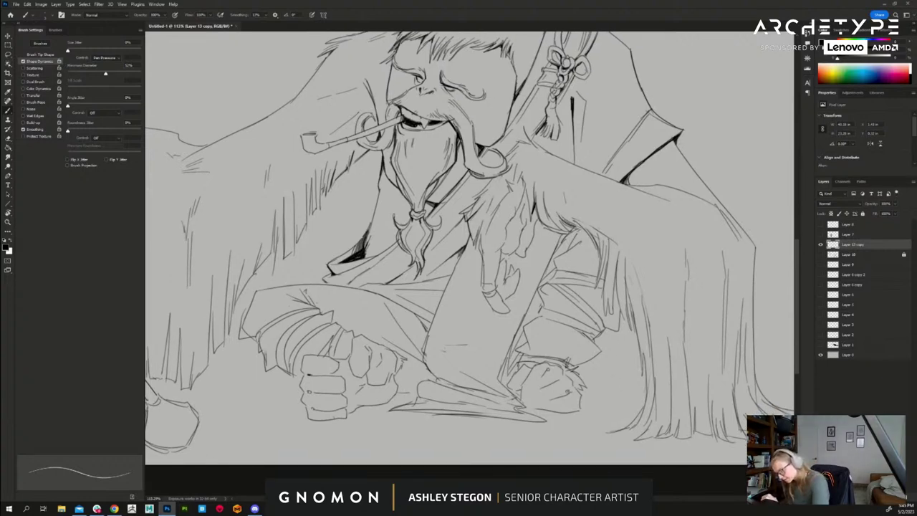
left_click_drag(585, 230, 602, 261)
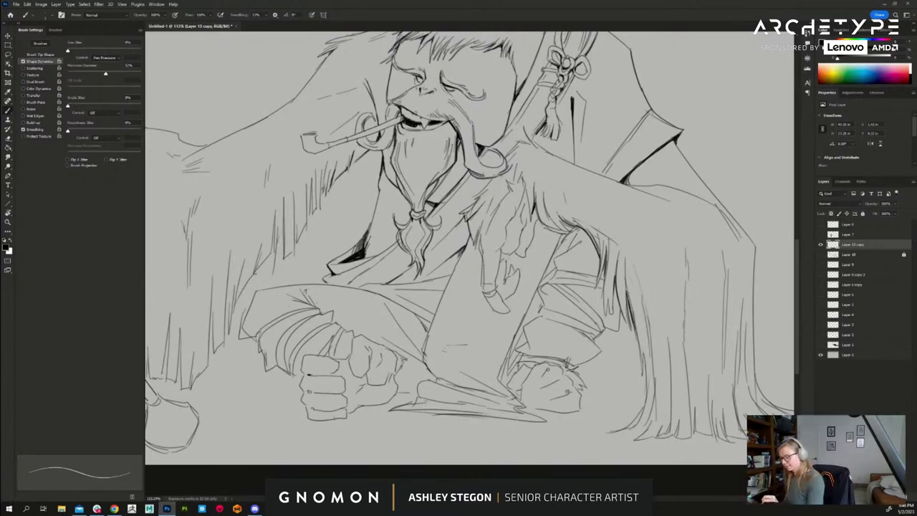
left_click_drag(520, 172, 533, 222)
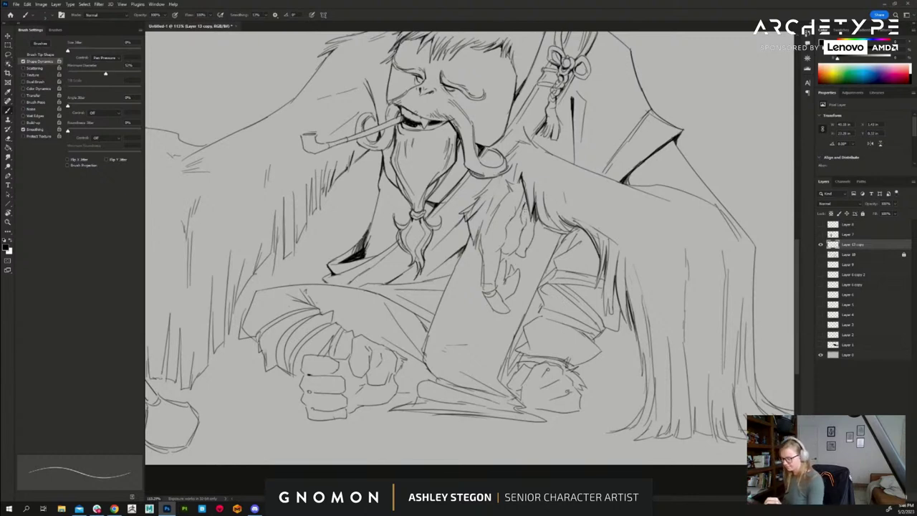
- Darken the fur tufts above the ornament hanging at the robe's front and erase stray marks between them
left_click_drag(526, 219, 524, 231)
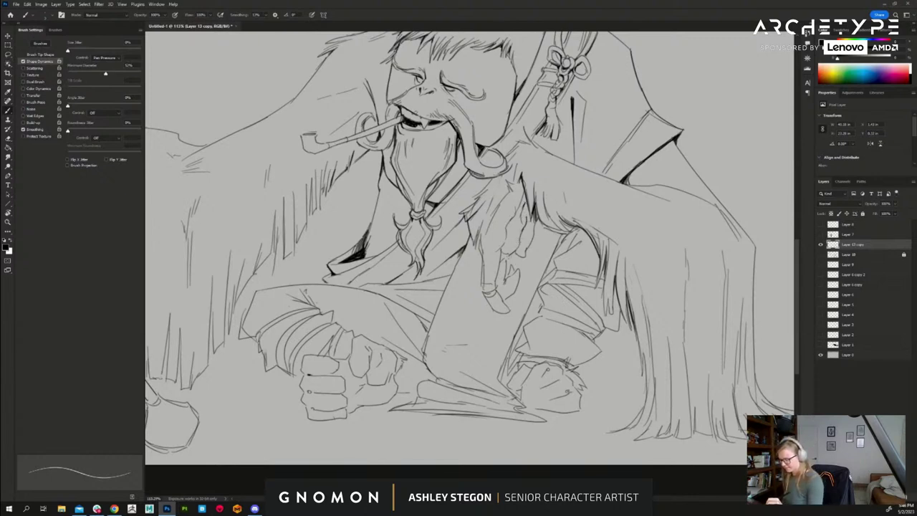
mouse_move(515, 273)
left_mouse_down()
mouse_move(507, 281)
mouse_move(479, 239)
mouse_move(487, 229)
mouse_move(476, 246)
left_mouse_up()
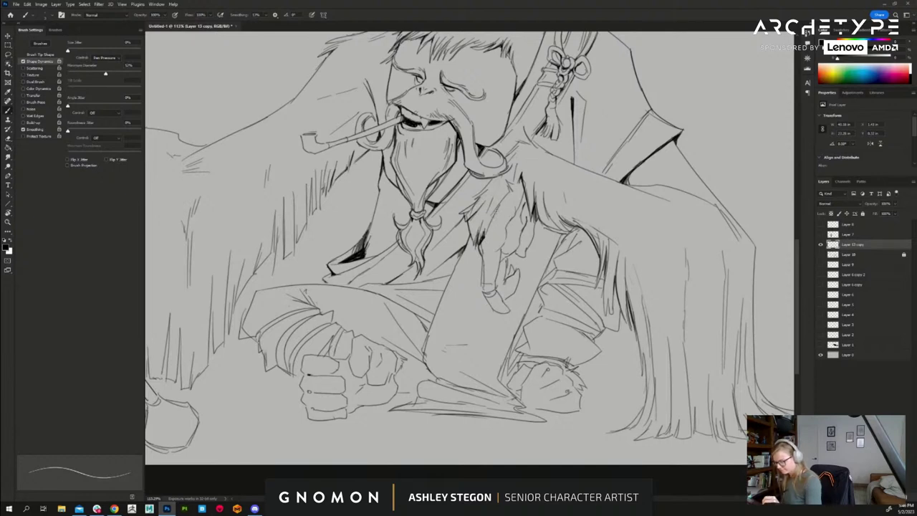
mouse_move(495, 216)
left_mouse_down()
mouse_move(518, 178)
mouse_move(492, 177)
mouse_move(478, 200)
left_mouse_up()
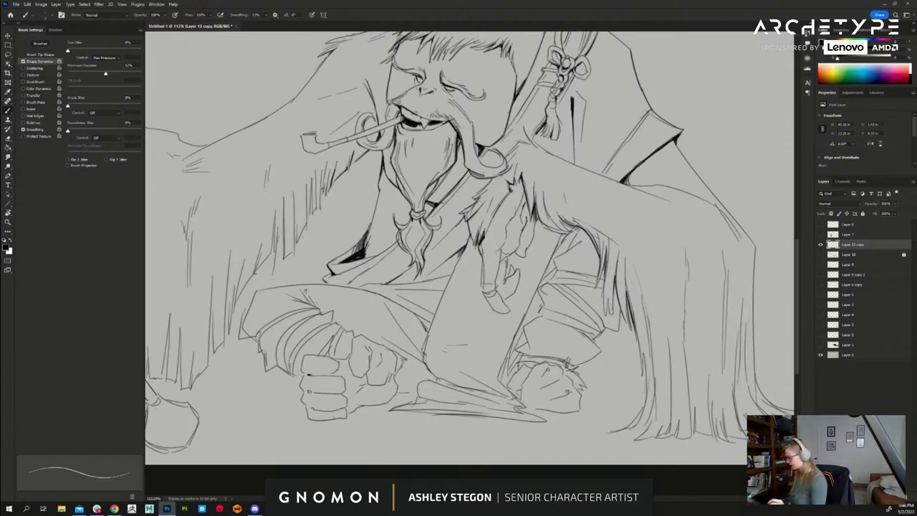
key("e")
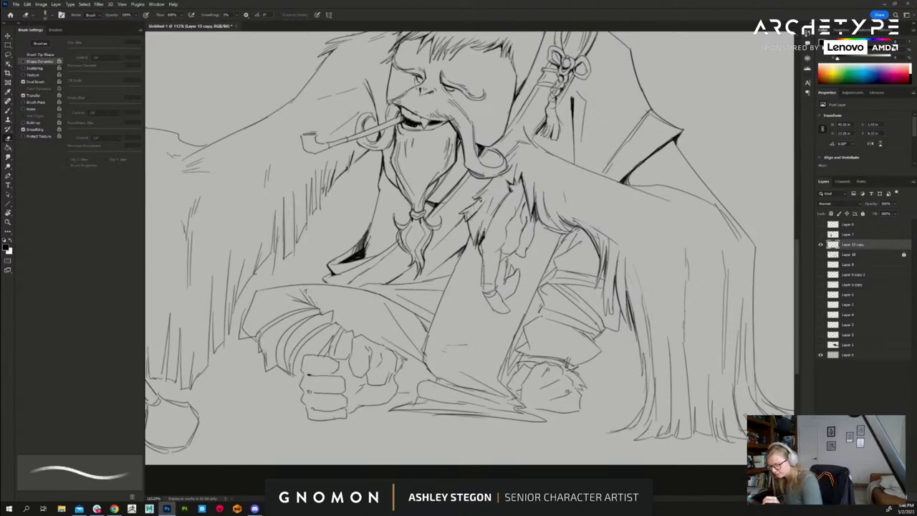
left_click_drag(480, 206, 490, 201)
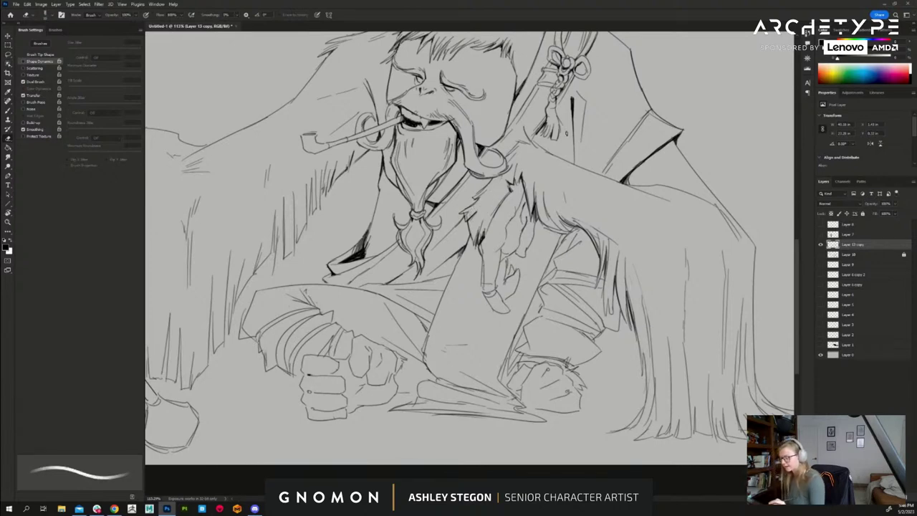
key("b")
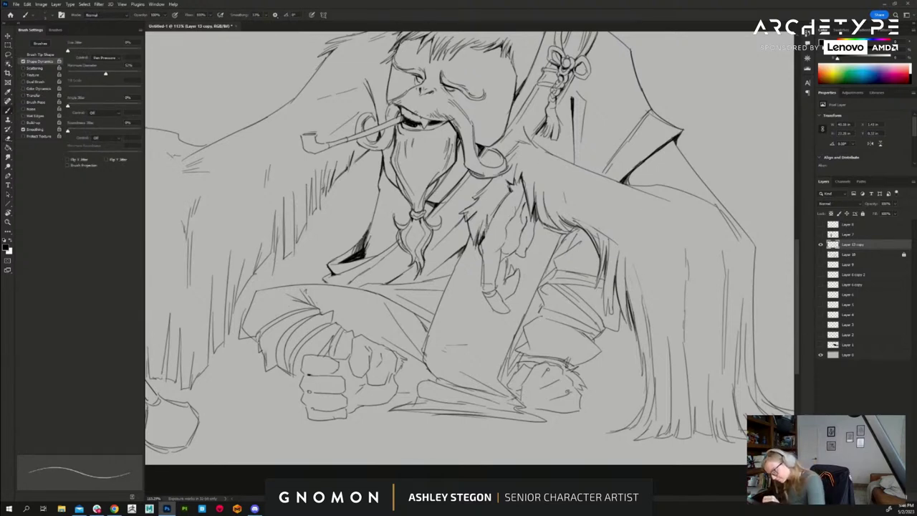
- Thicken the outlines of the hanging ornament, adding dark accents around its strands, lower band and hooked end
left_click_drag(533, 218, 534, 231)
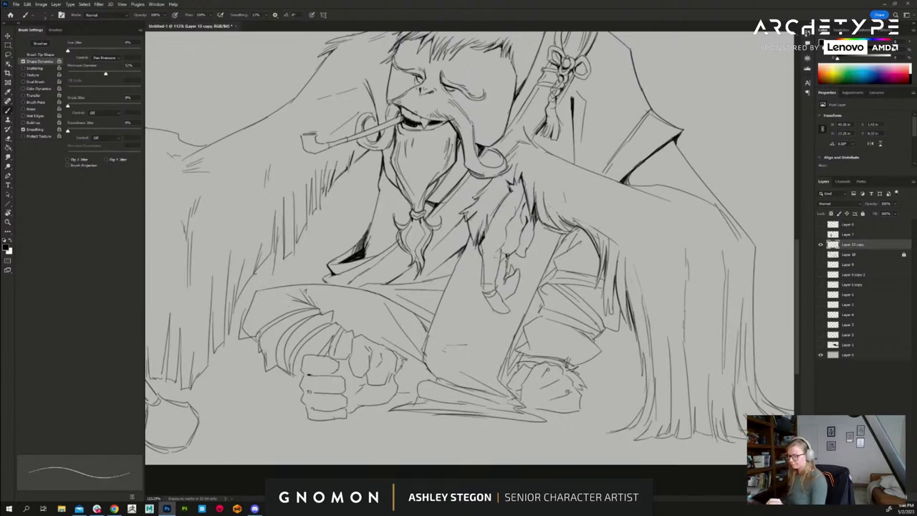
left_click_drag(481, 258, 494, 293)
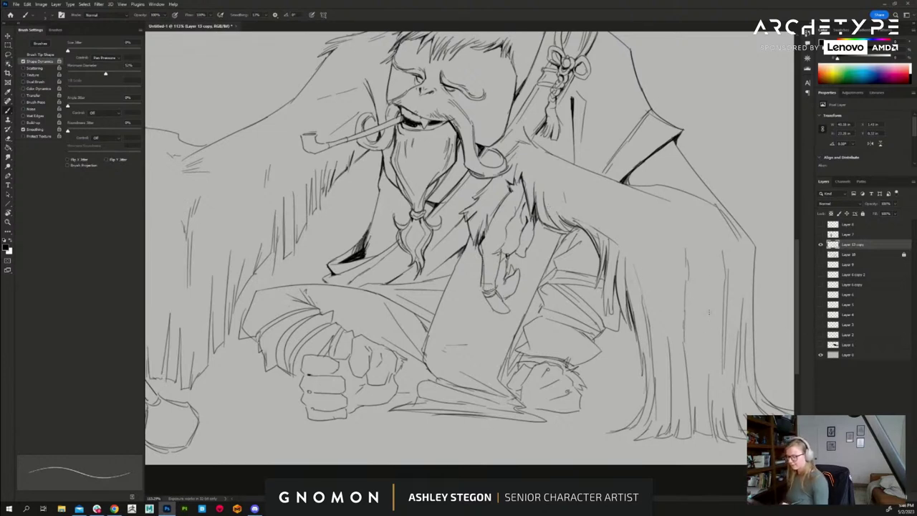
scroll(663, 362, "down", 1)
scroll(652, 379, "down", 2)
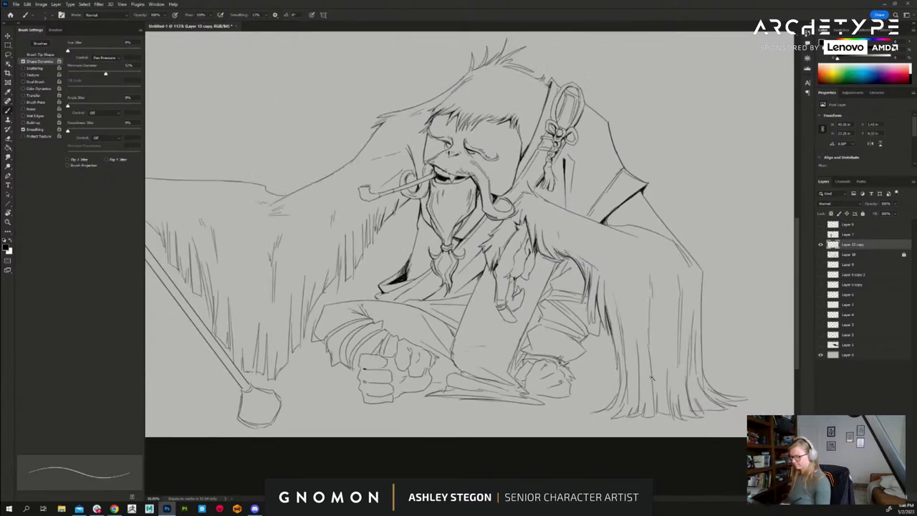
scroll(652, 378, "up", 1)
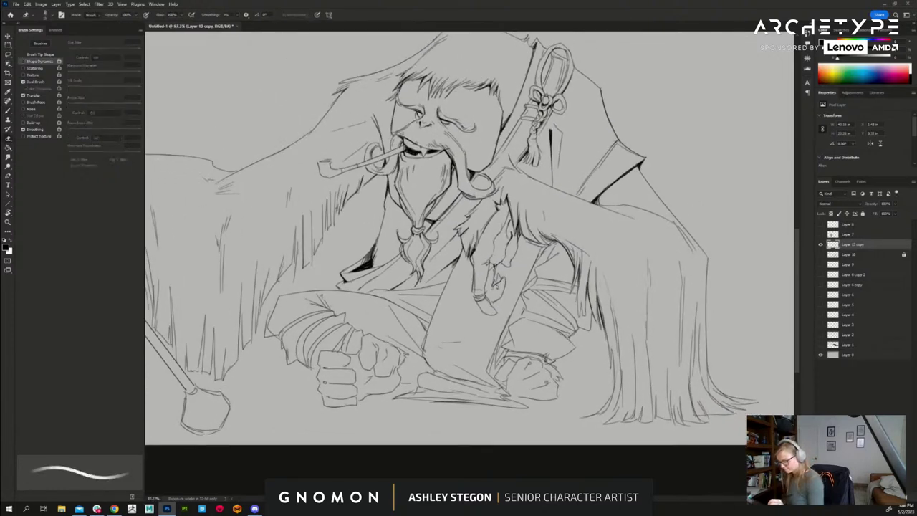
key("b")
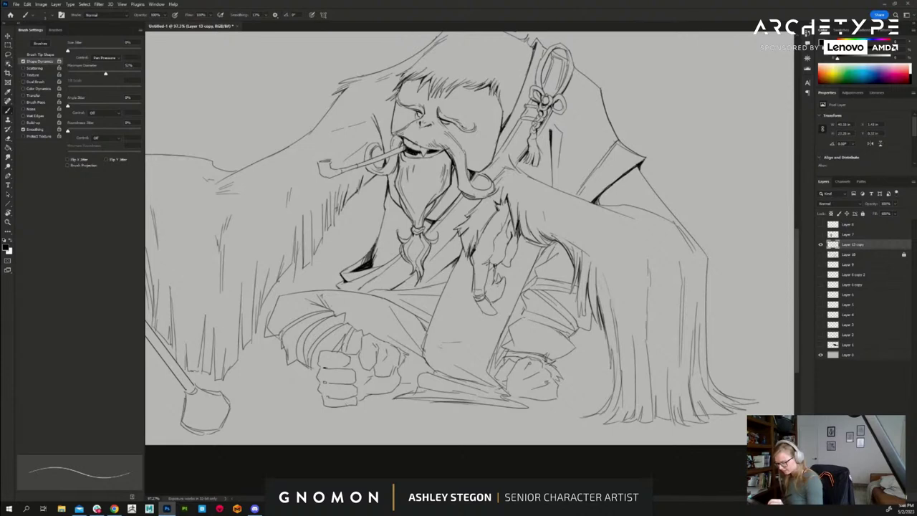
mouse_move(497, 283)
left_mouse_down()
mouse_move(488, 288)
mouse_move(505, 294)
left_mouse_up()
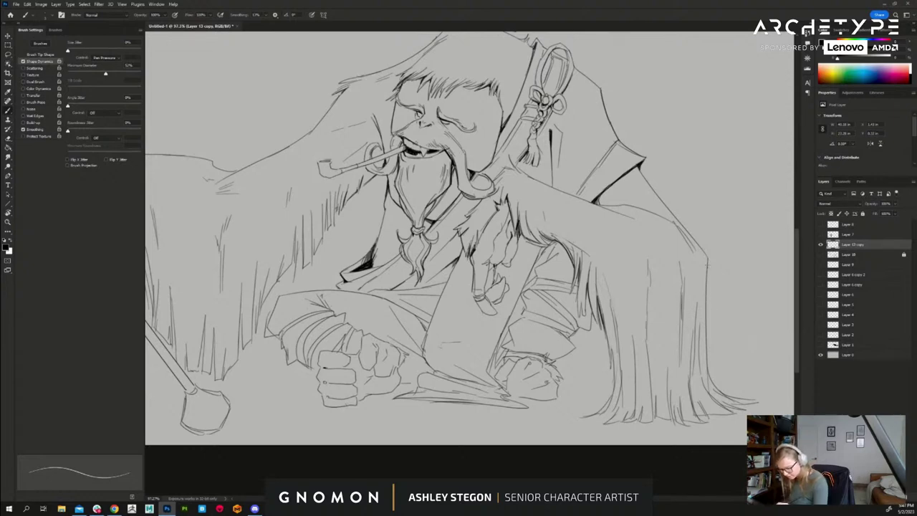
- Add heavier line weight down the outer edge of the draped fur sleeve and along its long vertical folds
left_click_drag(707, 259, 707, 299)
left_click_drag(723, 344, 681, 294)
left_click_drag(609, 166, 627, 173)
left_click_drag(694, 239, 693, 282)
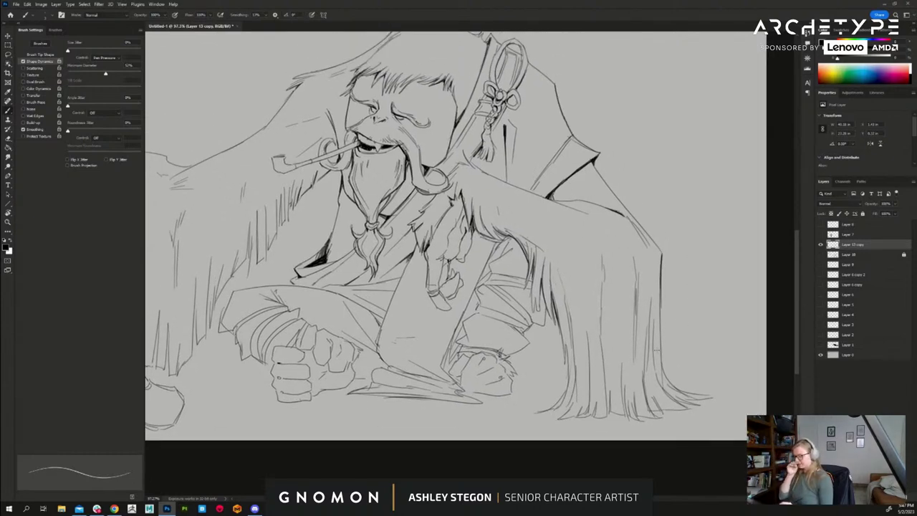
scroll(657, 350, "down", 5)
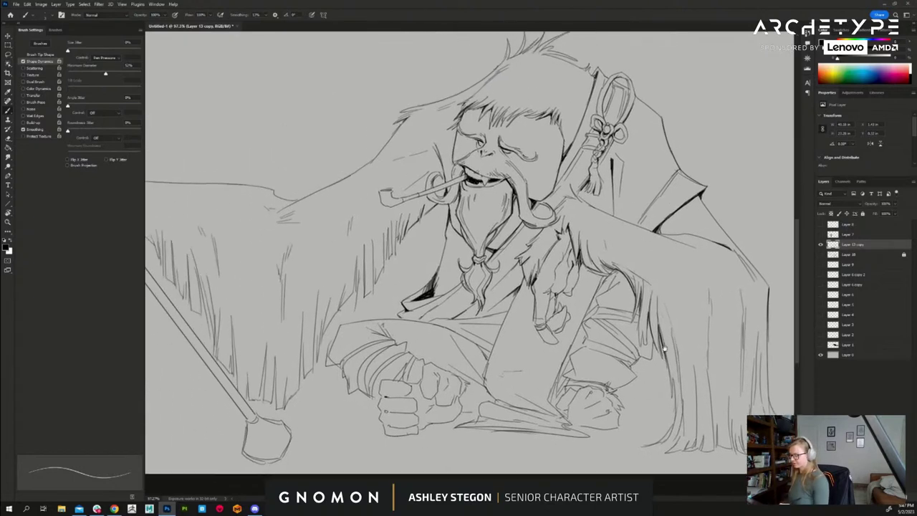
scroll(649, 360, "up", 3)
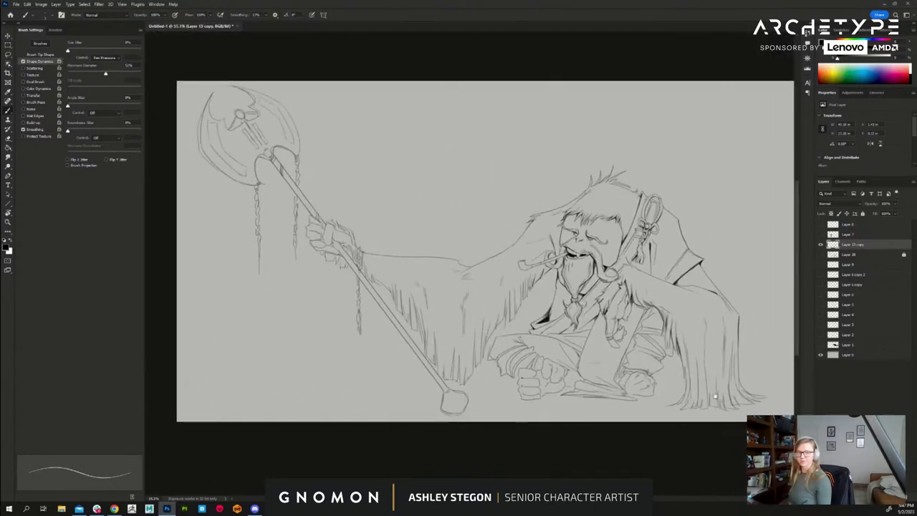
scroll(622, 326, "up", 5)
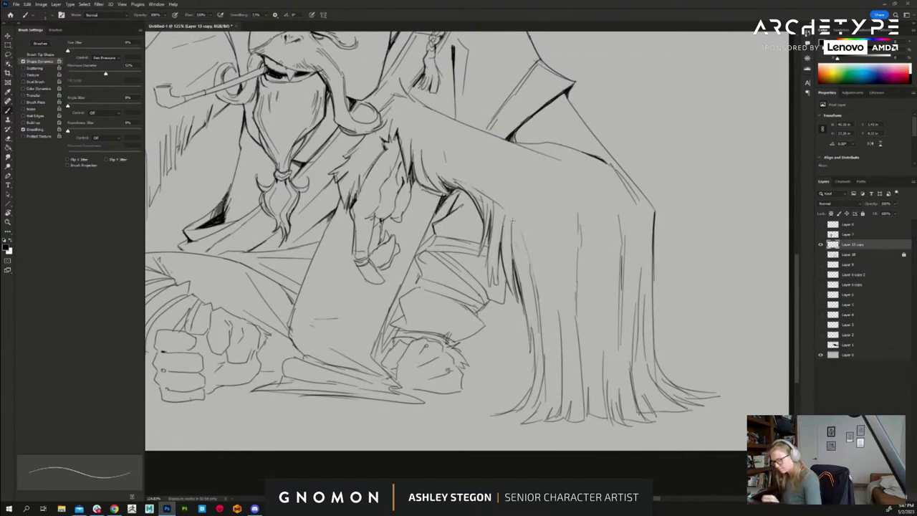
- Darken the inner edge of the draped sleeve and add dark tapered strokes along the inner half of its hem
left_click_drag(540, 322, 541, 357)
left_click_drag(538, 401, 520, 411)
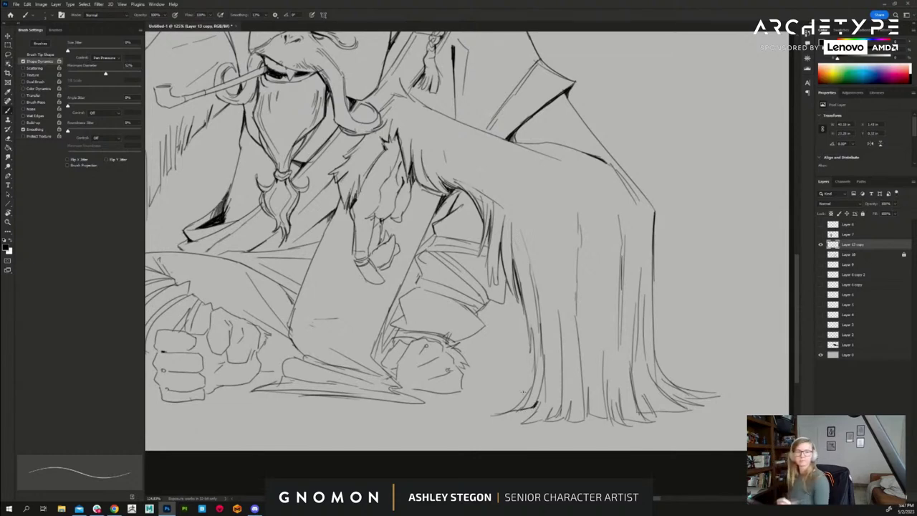
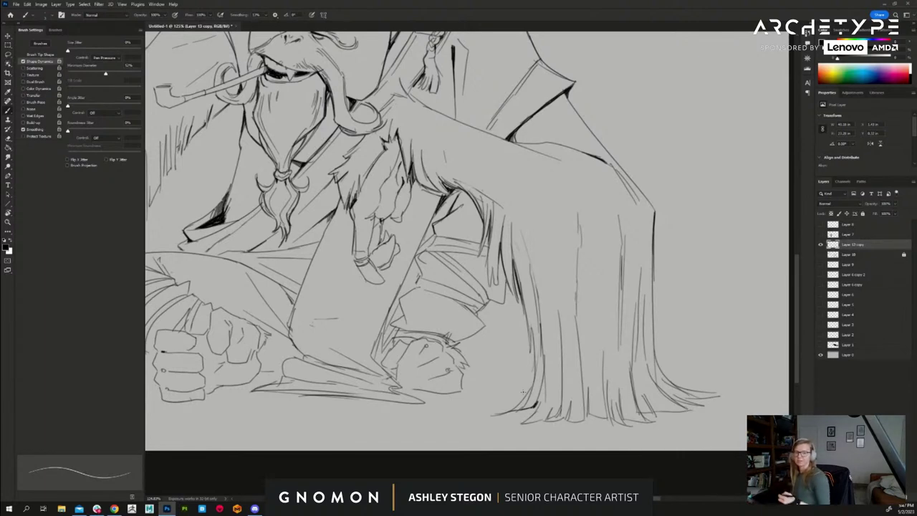
mouse_move(669, 427)
left_mouse_down()
mouse_move(655, 385)
mouse_move(607, 347)
left_mouse_up()
left_click_drag(528, 321, 523, 337)
mouse_move(526, 318)
left_mouse_down()
mouse_move(521, 338)
mouse_move(506, 341)
left_mouse_up()
mouse_move(510, 324)
left_mouse_down()
mouse_move(508, 341)
mouse_move(477, 344)
left_mouse_up()
left_click_drag(485, 331, 479, 345)
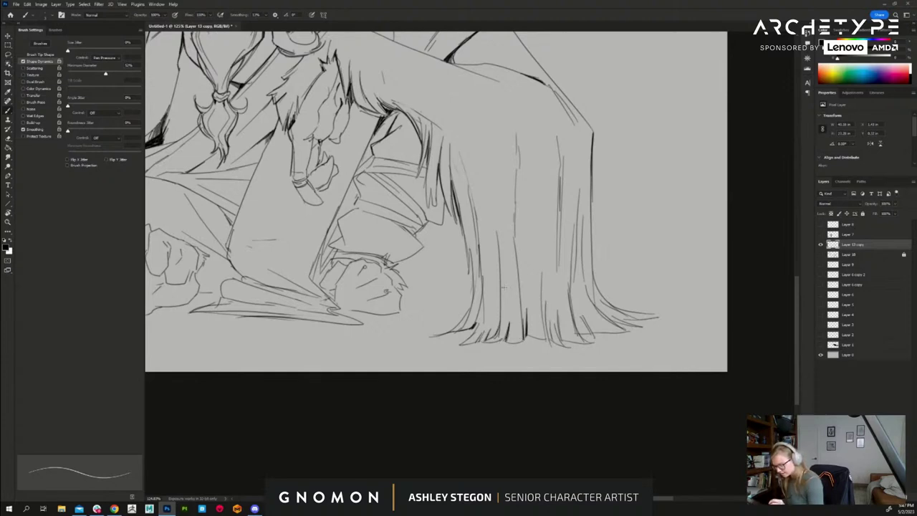
- Continue the dark tapered accents between the fur strands along the outer half of the draped sleeve's hem
left_click_drag(546, 321, 545, 340)
mouse_move(549, 314)
left_mouse_down()
mouse_move(553, 347)
mouse_move(573, 331)
left_mouse_up()
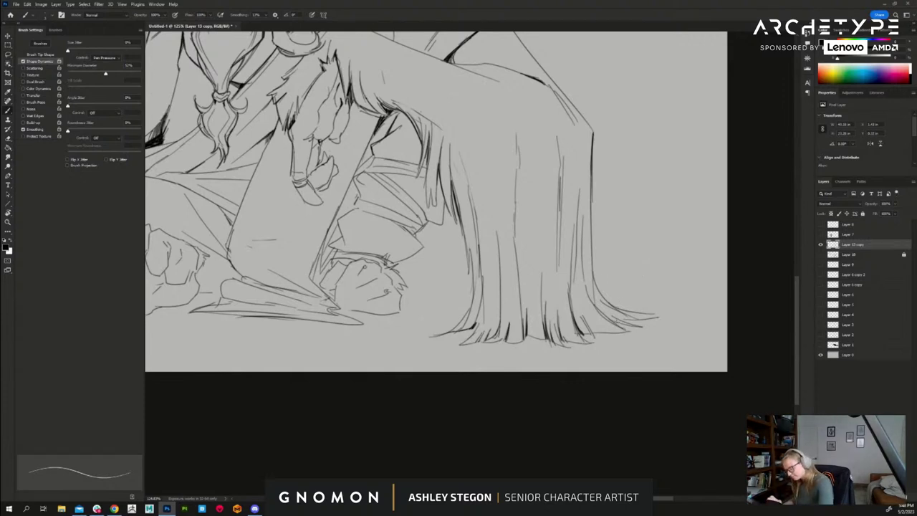
mouse_move(613, 326)
left_mouse_down()
mouse_move(638, 318)
mouse_move(608, 331)
left_mouse_up()
mouse_move(593, 280)
left_mouse_down()
mouse_move(616, 306)
mouse_move(656, 324)
left_mouse_up()
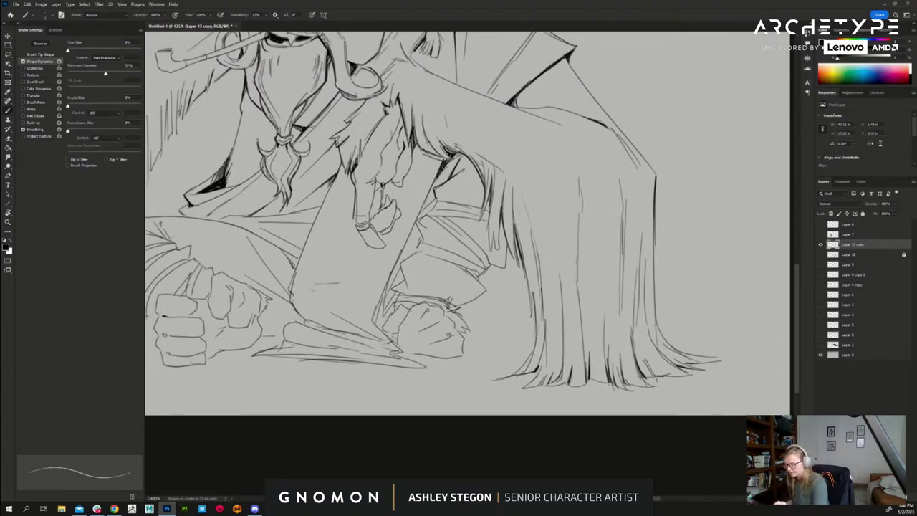
mouse_move(527, 369)
left_mouse_down()
mouse_move(511, 375)
mouse_move(526, 390)
mouse_move(539, 385)
left_mouse_up()
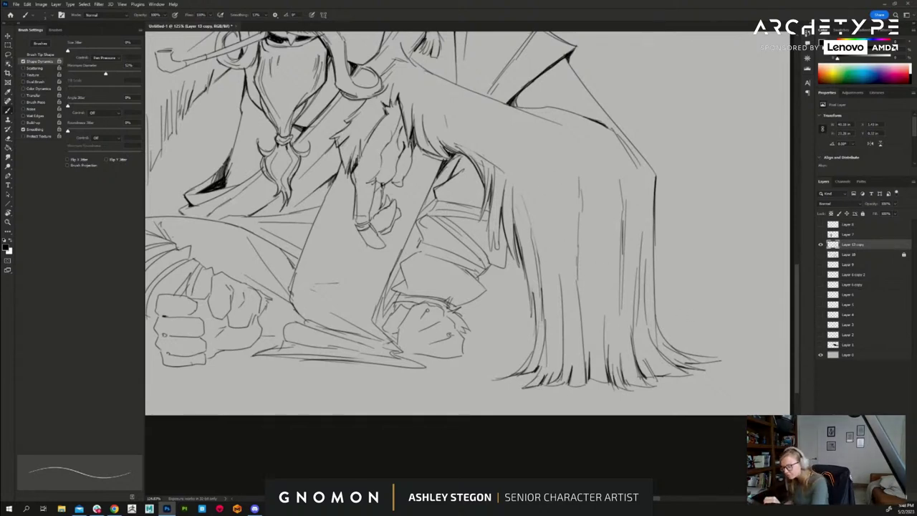
- Deepen the fur strands hanging under the draped sleeve and thicken the adjoining edge of the wrapped forearm
left_click_drag(503, 218, 496, 251)
left_click_drag(494, 188, 491, 210)
left_click_drag(512, 278, 550, 308)
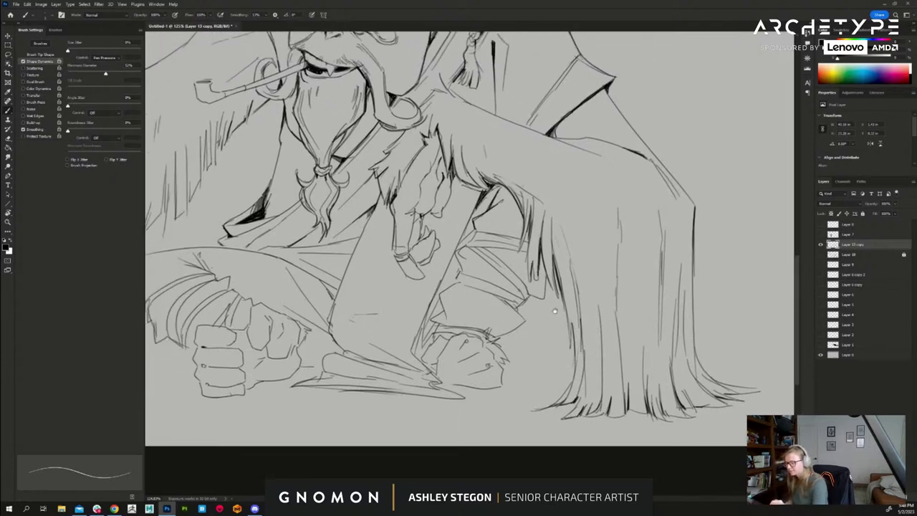
left_click_drag(546, 263, 545, 286)
mouse_move(546, 267)
left_mouse_down()
mouse_move(544, 295)
mouse_move(517, 306)
left_mouse_up()
left_click_drag(530, 293, 517, 309)
- Strengthen the edge of the robe's front panel beside the wrapped forearm and the shadow lines under the arm
left_click_drag(463, 252, 456, 275)
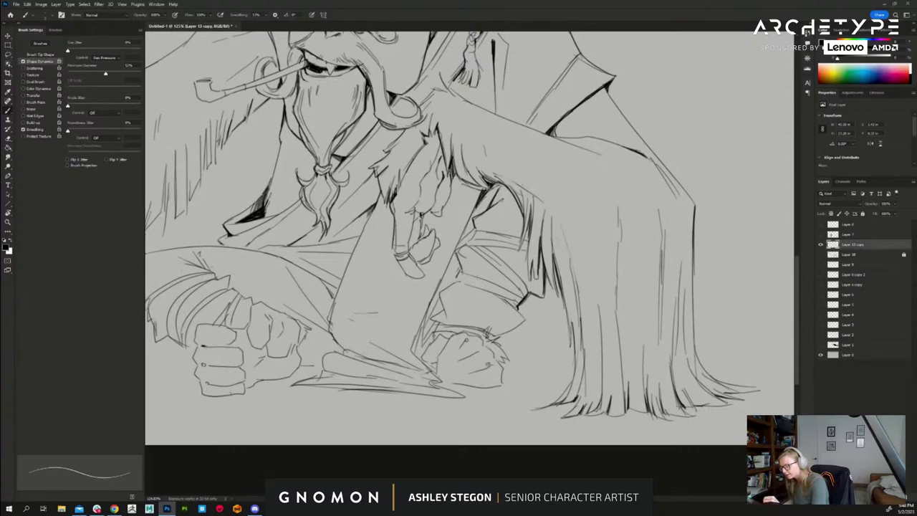
mouse_move(470, 237)
left_mouse_down()
mouse_move(457, 252)
mouse_move(469, 244)
left_mouse_up()
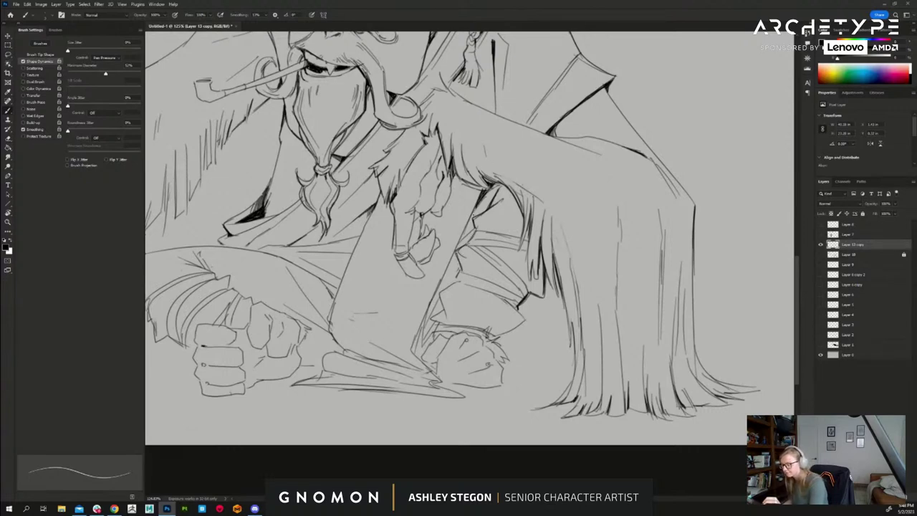
mouse_move(479, 202)
left_mouse_down()
mouse_move(448, 268)
mouse_move(453, 250)
left_mouse_up()
left_click_drag(565, 313, 583, 330)
left_click_drag(512, 203, 497, 229)
mouse_move(563, 352)
left_mouse_down()
mouse_move(536, 354)
mouse_move(575, 357)
left_mouse_up()
scroll(576, 357, "up", 1)
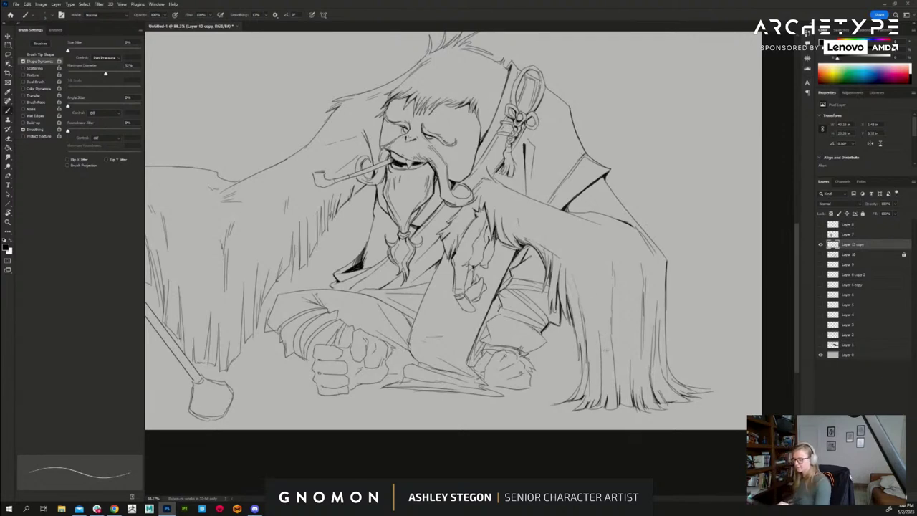
- Clean up under the arm with the eraser, then ink heavier fold lines and cuff edges on the wrapped forearm
key("e")
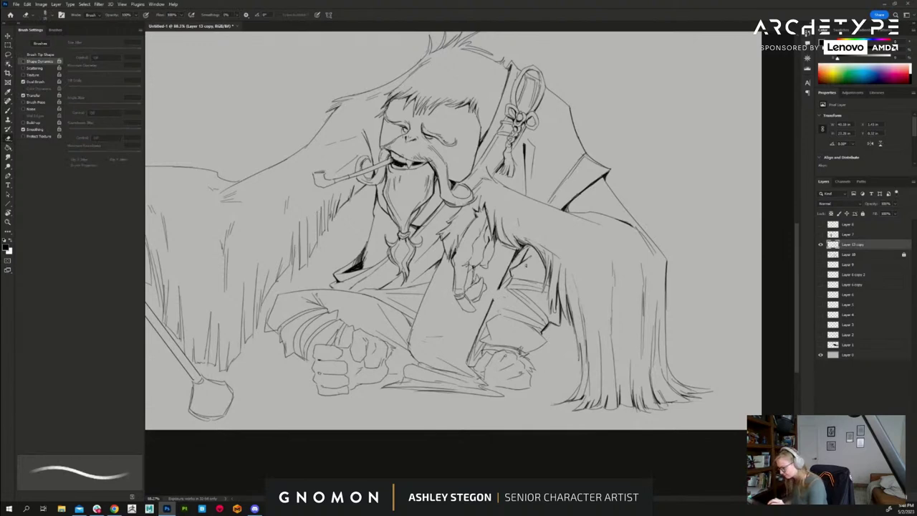
key("b")
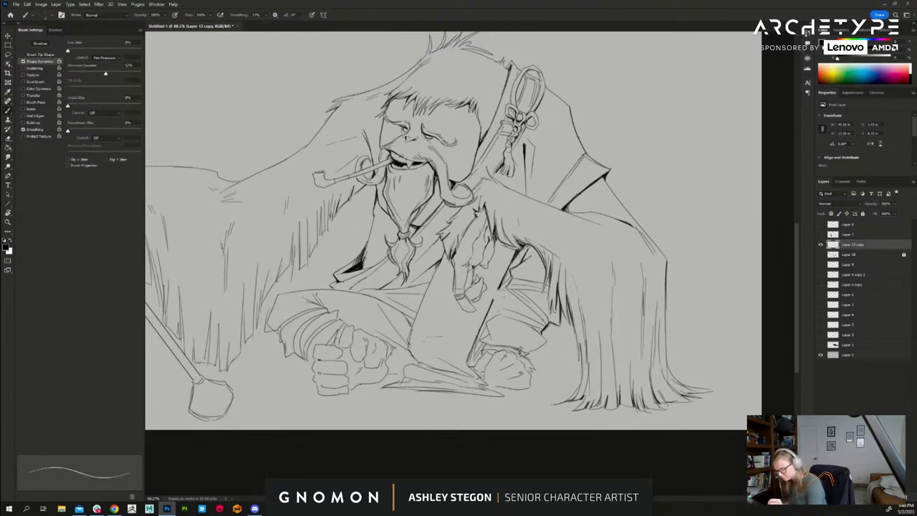
left_click_drag(496, 307, 505, 312)
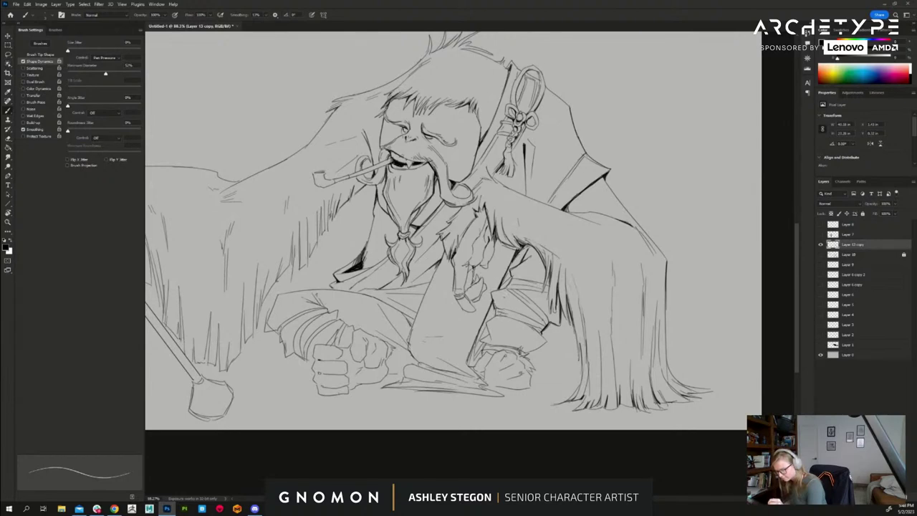
mouse_move(493, 305)
left_mouse_down()
mouse_move(485, 318)
mouse_move(511, 289)
left_mouse_up()
mouse_move(481, 324)
left_mouse_down()
mouse_move(477, 337)
mouse_move(486, 327)
mouse_move(506, 339)
mouse_move(546, 339)
left_mouse_up()
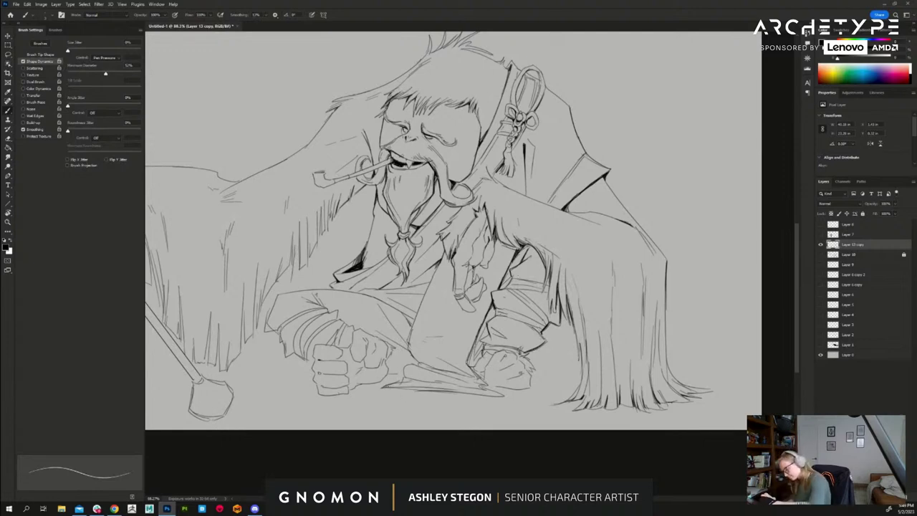
- Thicken the robe's bottom hem on the ground, the front panel's lower corner and the fold lines across the lap
left_click_drag(384, 387, 502, 392)
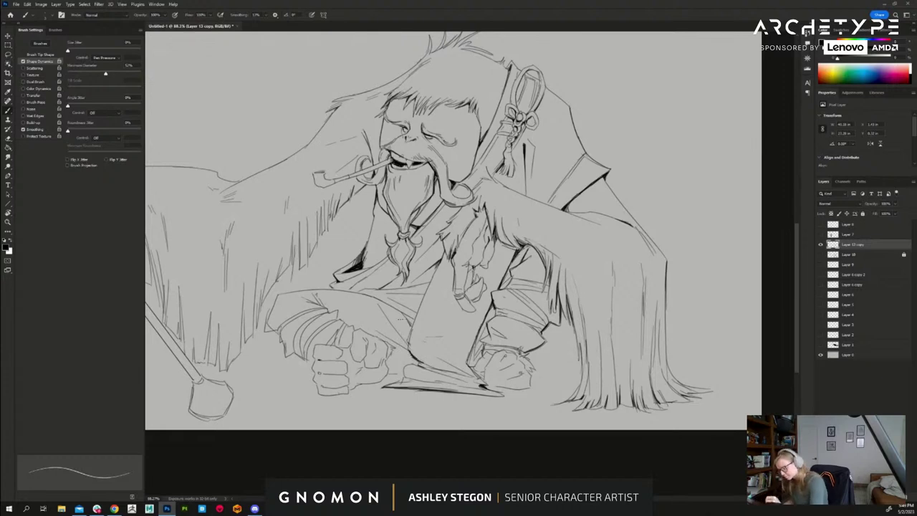
left_click_drag(411, 341, 408, 352)
left_click_drag(367, 323, 394, 343)
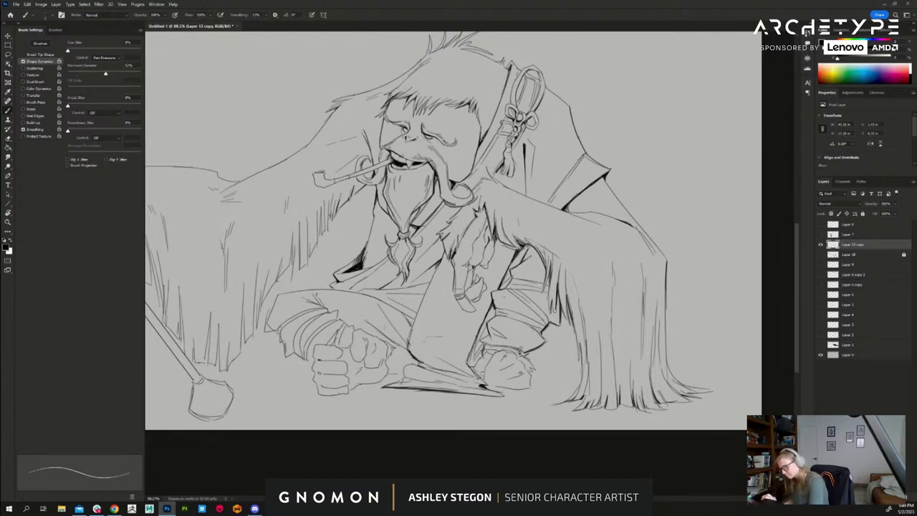
left_click_drag(386, 310, 409, 340)
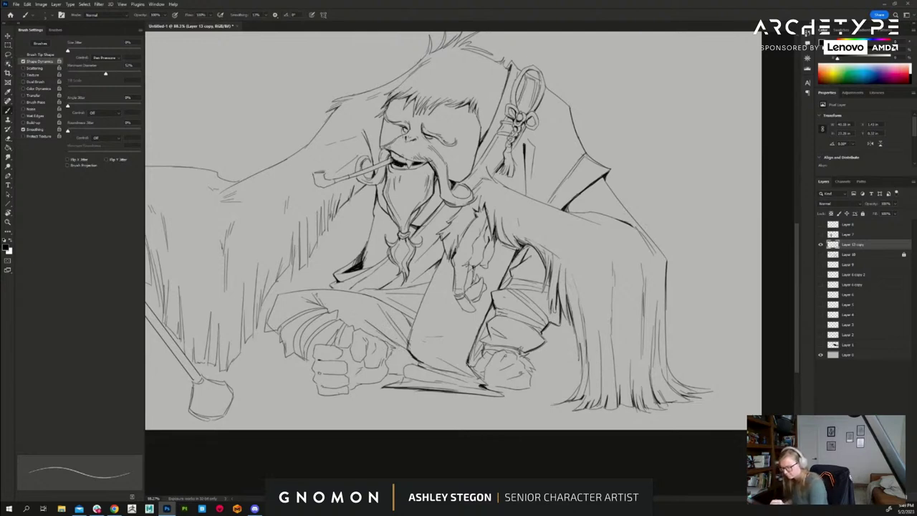
left_click_drag(505, 292, 577, 331)
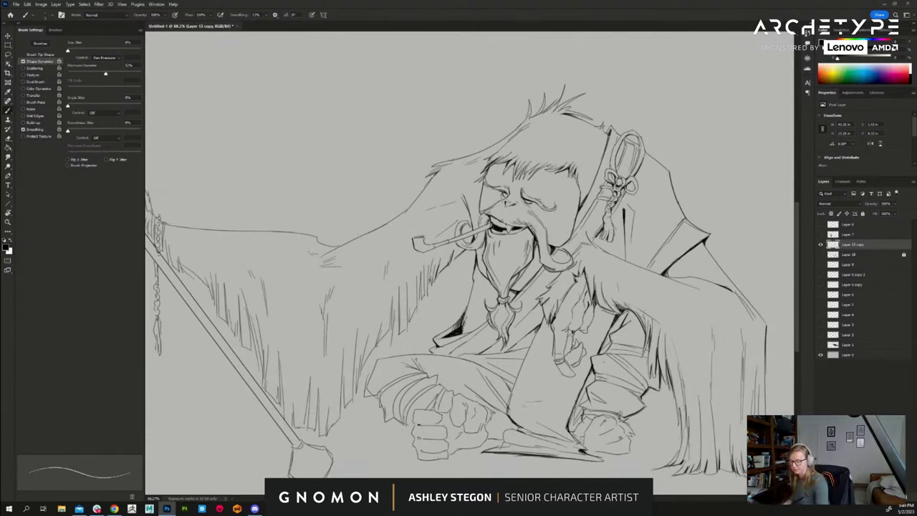
left_click_drag(635, 461, 628, 421)
scroll(628, 421, "up", 3)
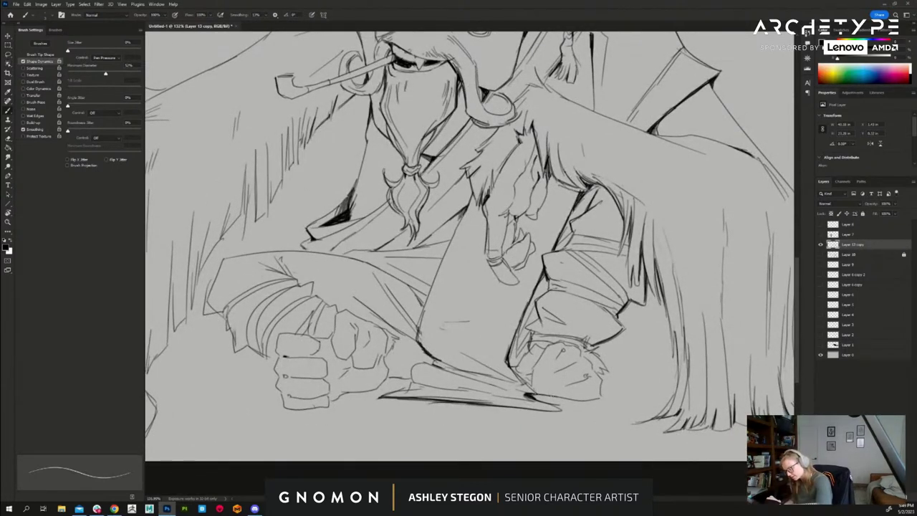
- Ink dark gaps between the fingers and short fur accents on the fist below the wrapped forearm
left_click_drag(529, 395, 568, 397)
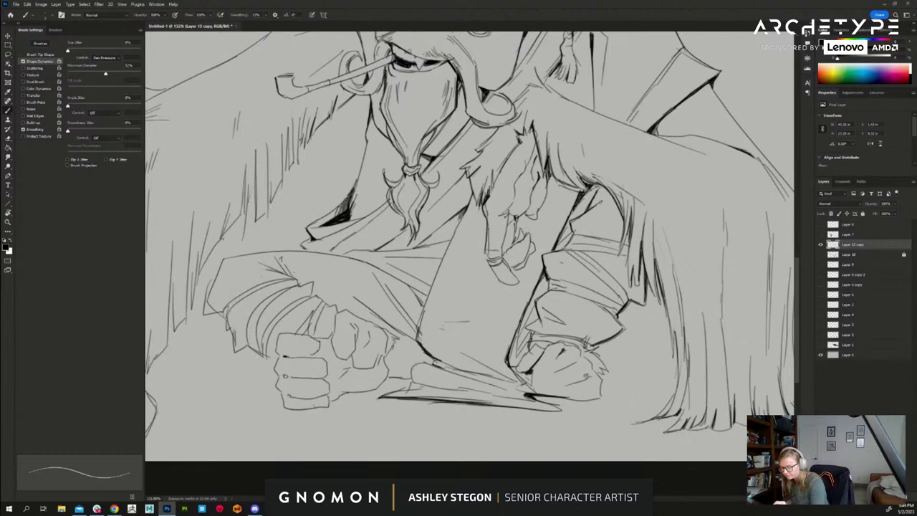
mouse_move(564, 351)
left_mouse_down()
mouse_move(557, 359)
mouse_move(571, 365)
mouse_move(572, 384)
mouse_move(540, 386)
left_mouse_up()
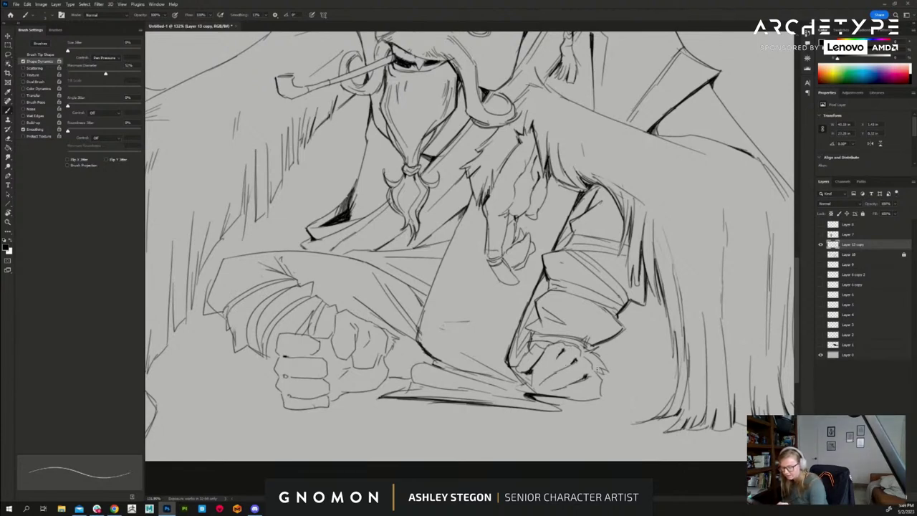
left_click_drag(598, 374, 603, 379)
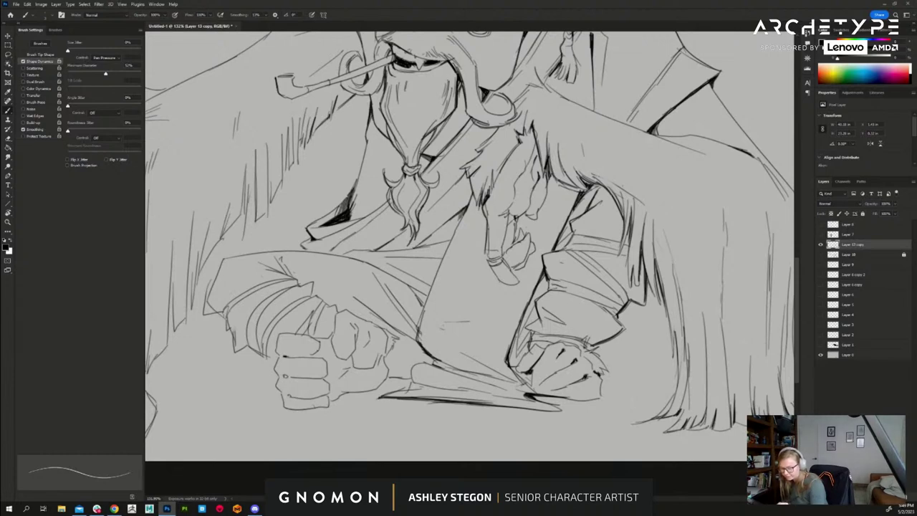
left_click_drag(585, 344, 589, 350)
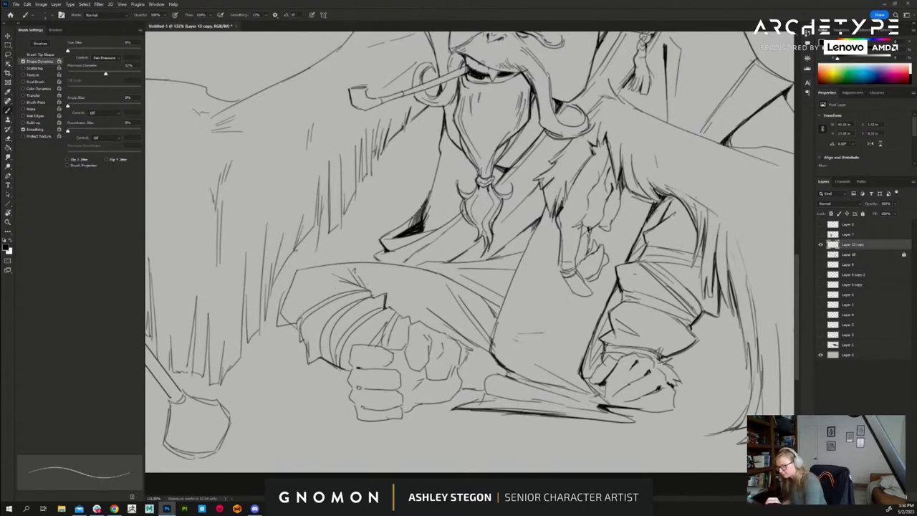
- Thicken the bent knee's outline and lower wrap edges, then darken the robe's fold lines across the lap and waist
left_click_drag(324, 356, 309, 364)
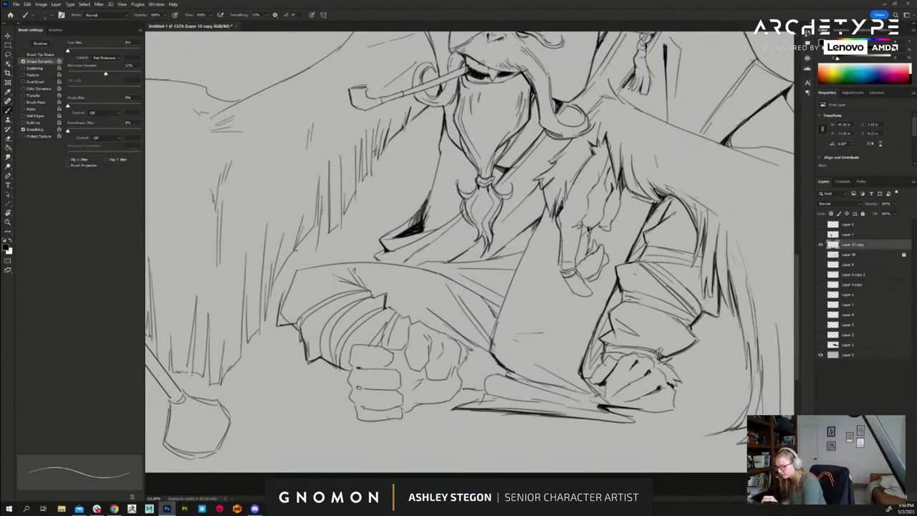
left_click_drag(293, 280, 280, 324)
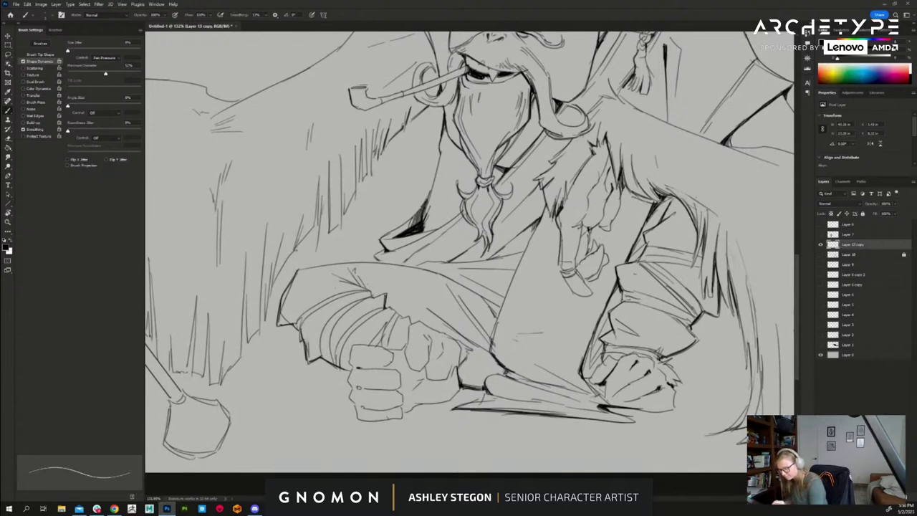
left_click_drag(453, 293, 484, 335)
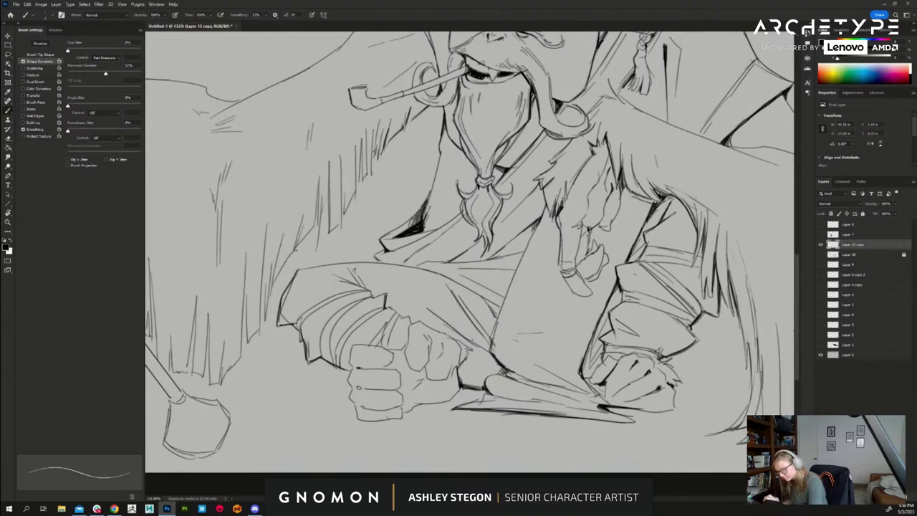
left_click_drag(434, 312, 491, 346)
left_click_drag(471, 321, 492, 339)
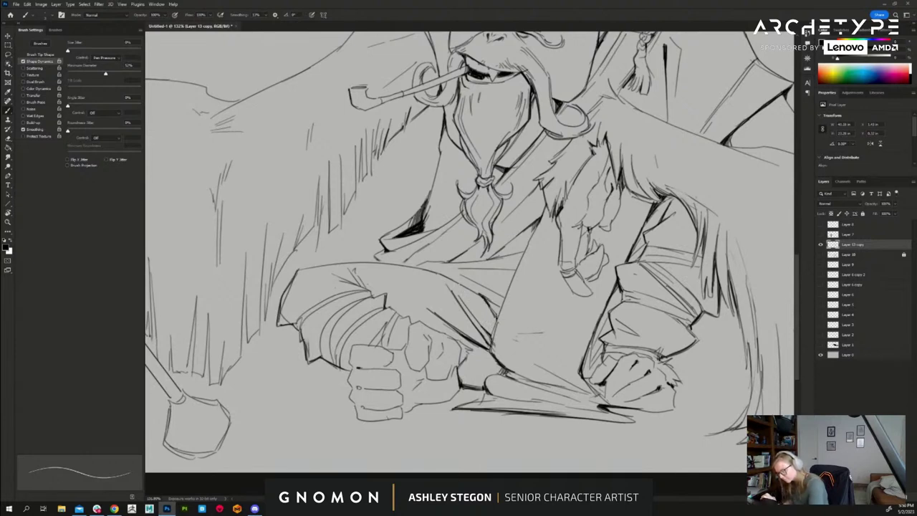
left_click_drag(461, 284, 481, 295)
mouse_move(461, 254)
left_mouse_down()
mouse_move(448, 262)
mouse_move(389, 254)
left_mouse_up()
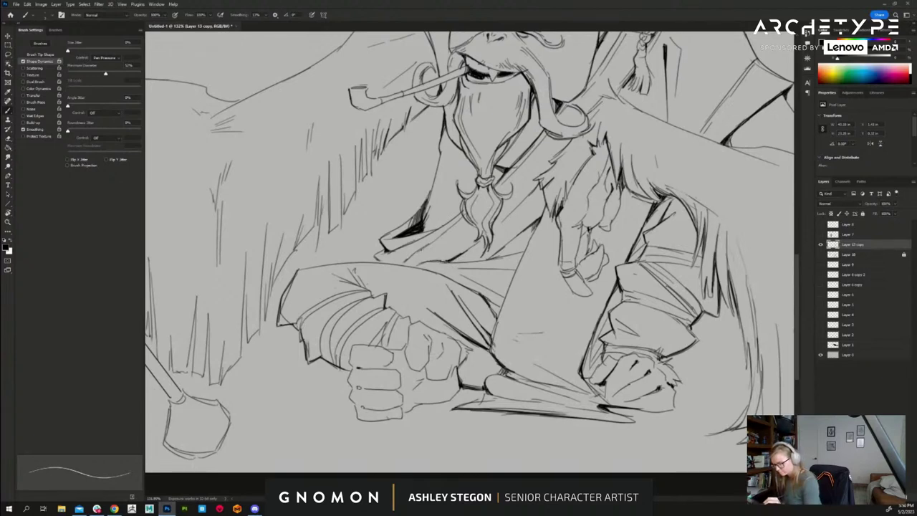
left_click_drag(454, 225, 403, 263)
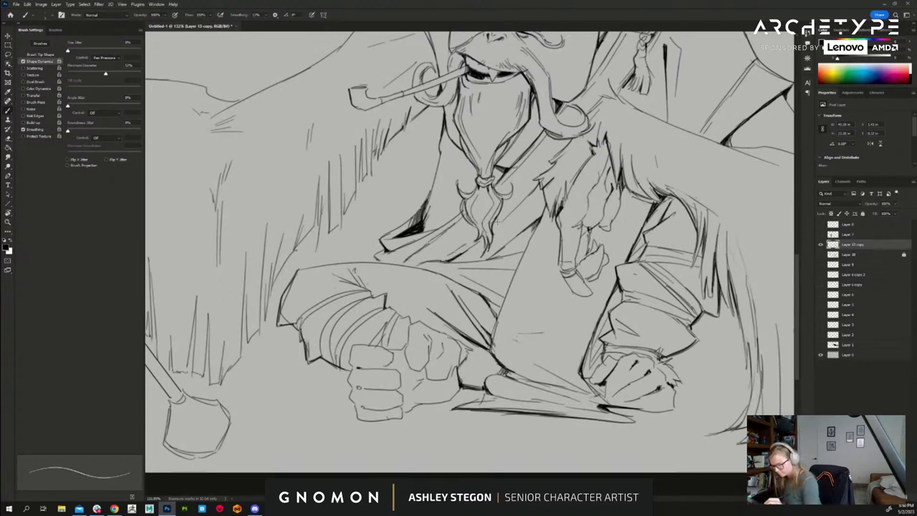
- Draw cross-band trim segments down the robe's collar from the hanging tassel to the lap, and inside the knotted loop ornament
left_click_drag(675, 124, 643, 194)
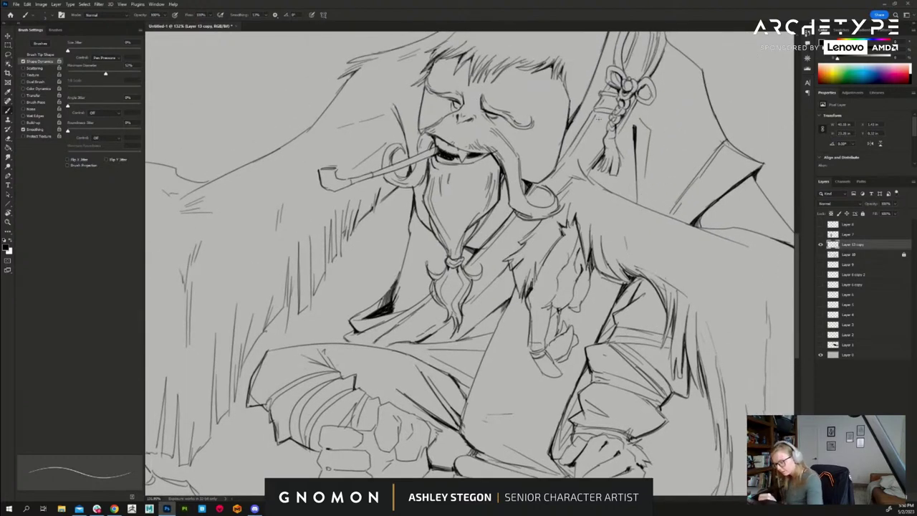
left_click_drag(594, 116, 603, 140)
mouse_move(594, 121)
left_mouse_down()
mouse_move(600, 151)
mouse_move(586, 141)
mouse_move(589, 162)
left_mouse_up()
mouse_move(591, 136)
left_mouse_down()
mouse_move(529, 232)
mouse_move(503, 254)
mouse_move(482, 256)
left_mouse_up()
left_click_drag(504, 254, 476, 289)
mouse_move(481, 282)
left_mouse_down()
mouse_move(476, 294)
mouse_move(472, 280)
mouse_move(474, 299)
mouse_move(382, 347)
left_mouse_up()
left_click_drag(387, 337, 376, 407)
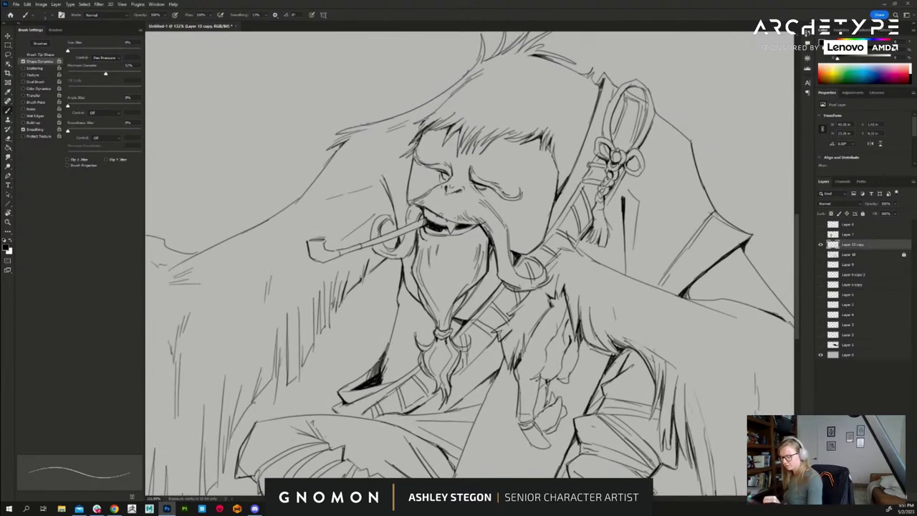
mouse_move(619, 137)
left_mouse_down()
mouse_move(633, 138)
mouse_move(640, 108)
left_mouse_up()
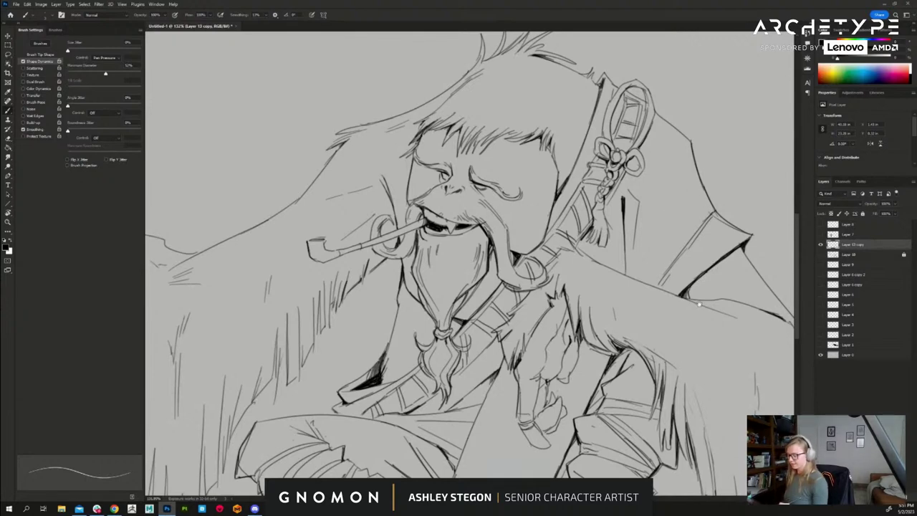
scroll(686, 193, "down", 5)
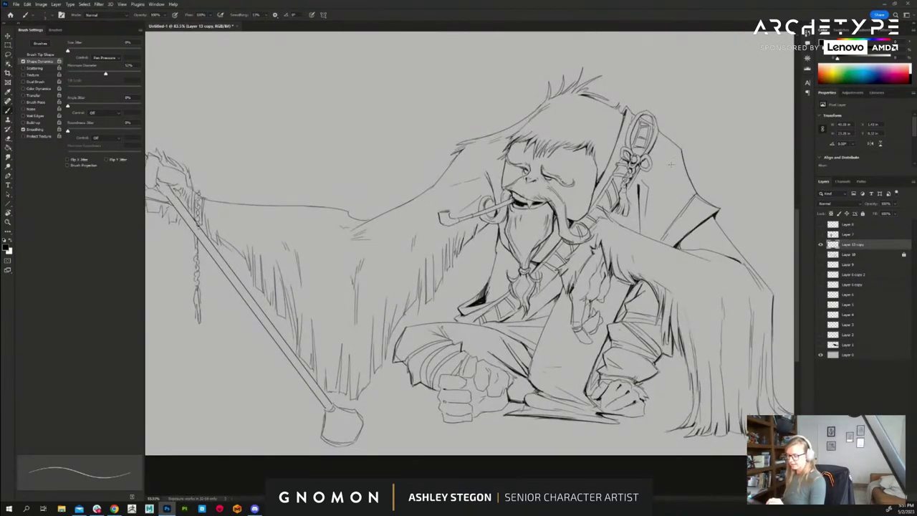
left_click_drag(672, 158, 664, 197)
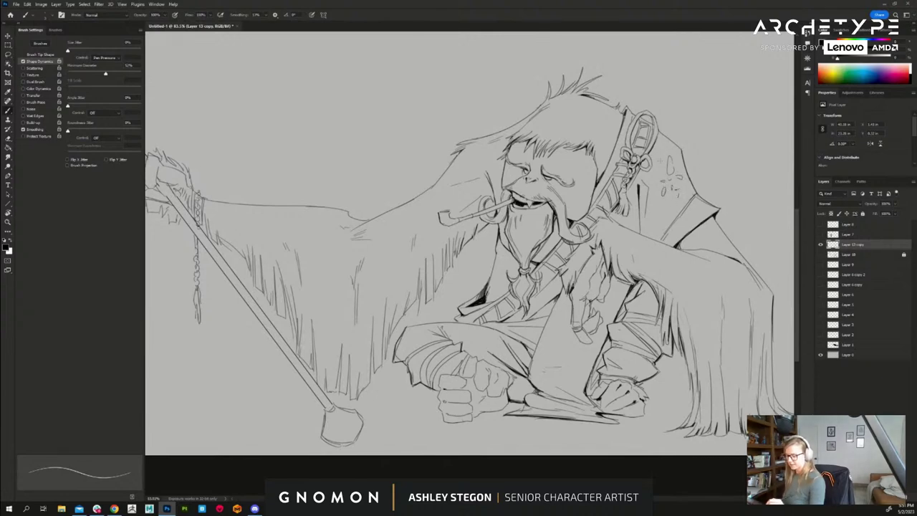
key("ctrl+z")
key("ctrl+z")
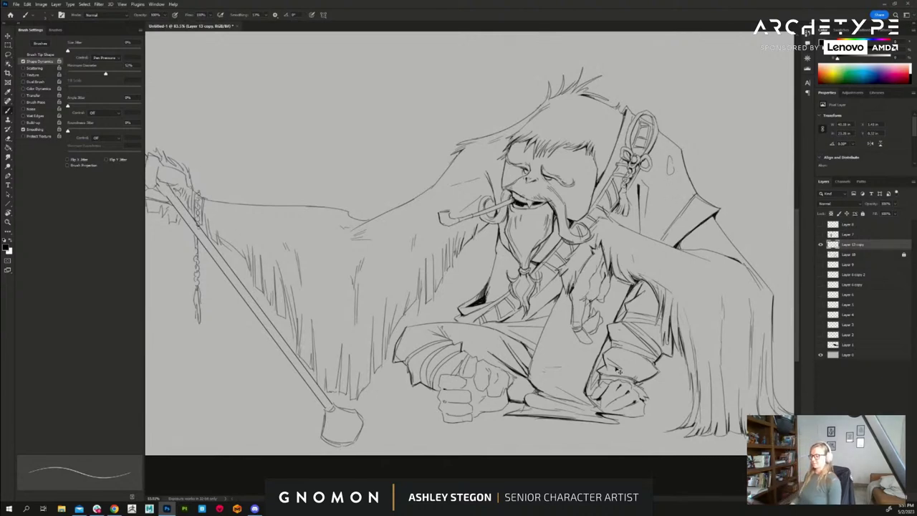
key("ctrl+z")
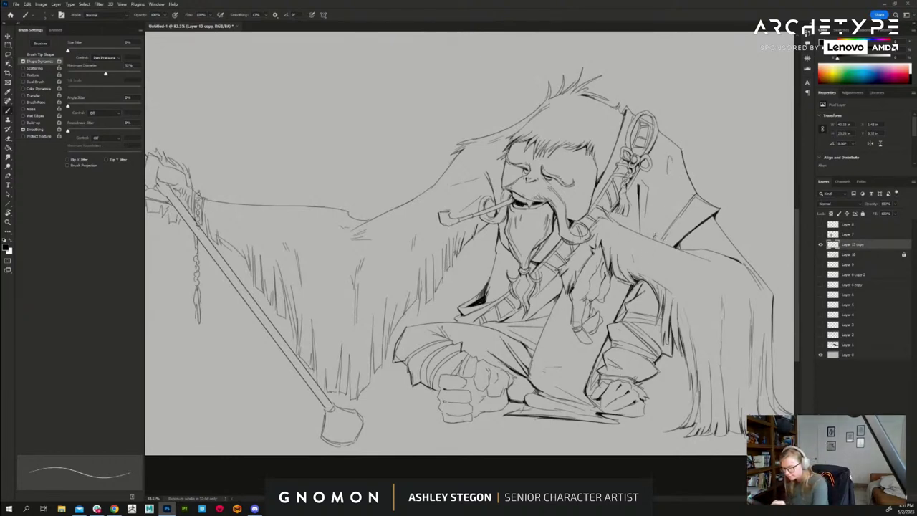
- Add long diagonal fold lines on the cape behind the shoulder and erase stray petal marks beside the knotted ornament
left_click_drag(678, 192, 655, 236)
mouse_move(687, 174)
left_mouse_down()
mouse_move(653, 201)
mouse_move(663, 179)
mouse_move(639, 190)
mouse_move(640, 224)
left_mouse_up()
key("e")
key("bracketright")
key("bracketright")
key("bracketright")
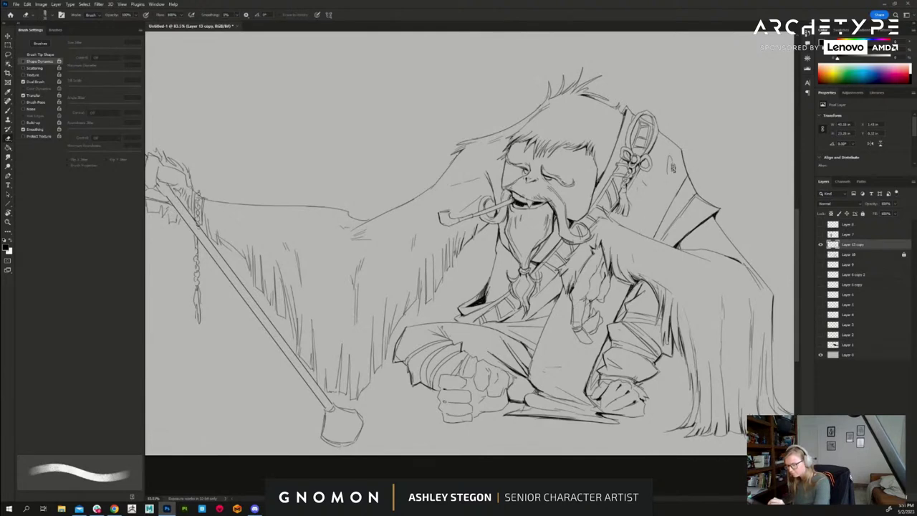
key("b")
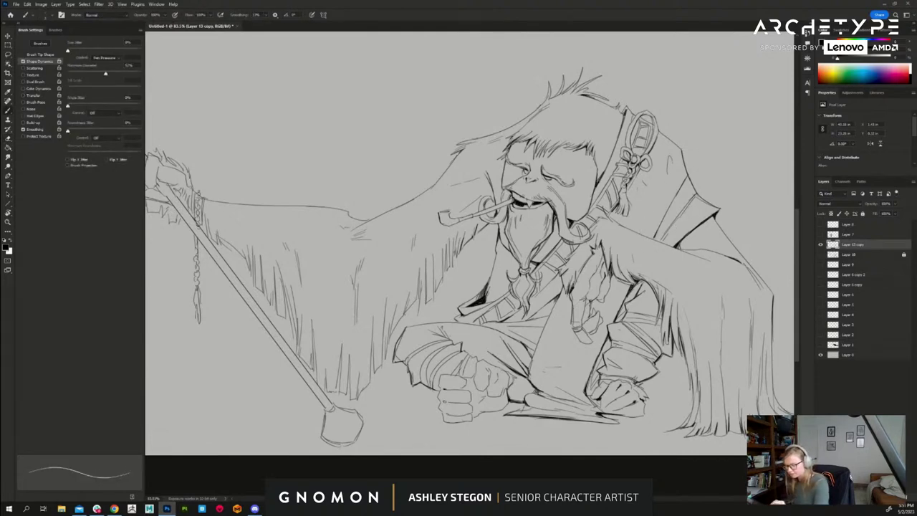
- Rework the cape's outline behind the shoulder into an angular corner with fold lines, and strengthen the front panel's upper edge
left_click_drag(687, 177, 658, 234)
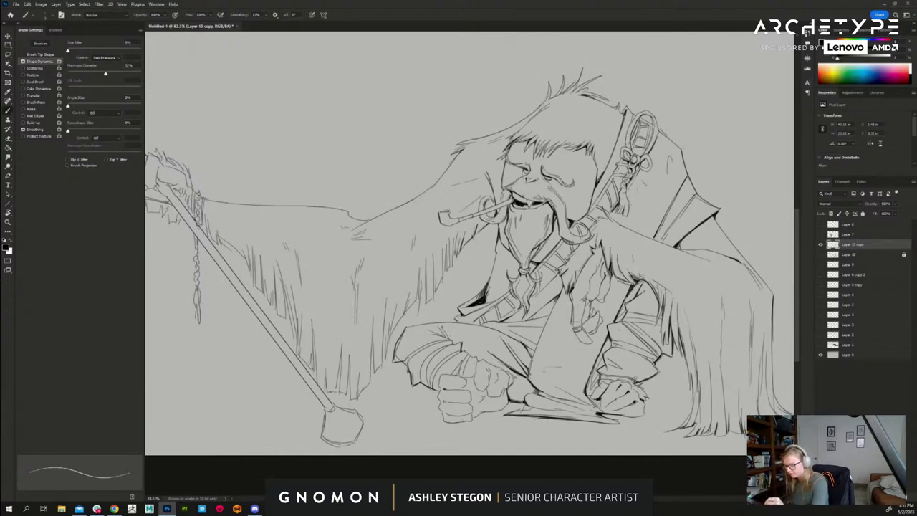
left_click_drag(683, 149, 688, 165)
key("e")
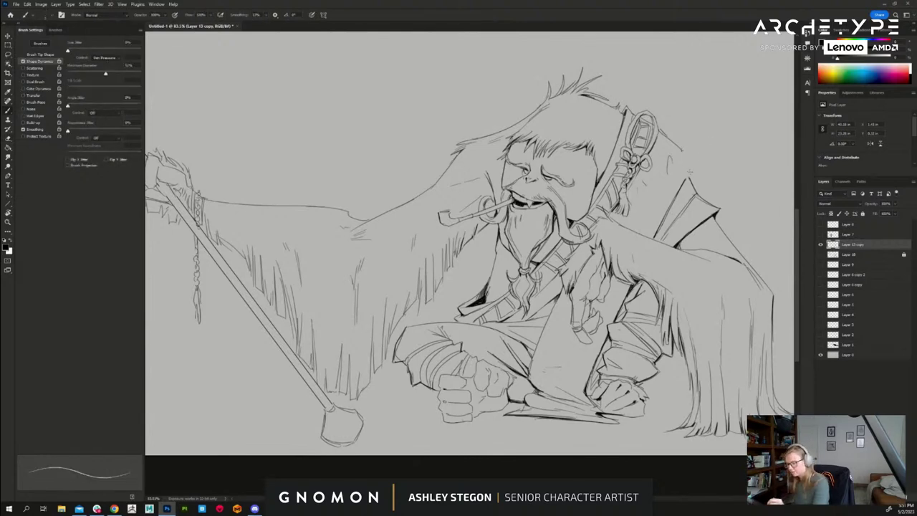
mouse_move(683, 150)
left_mouse_down()
mouse_move(690, 172)
mouse_move(648, 234)
left_mouse_up()
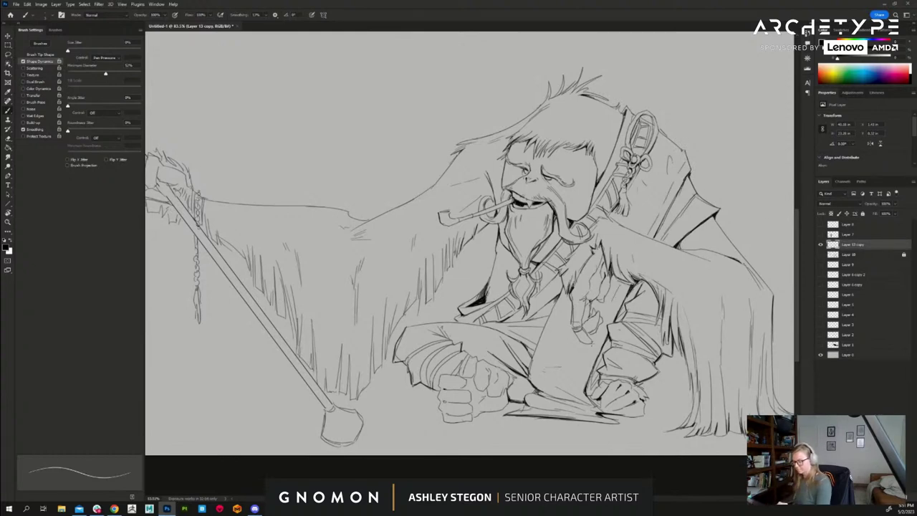
left_click_drag(564, 300, 552, 326)
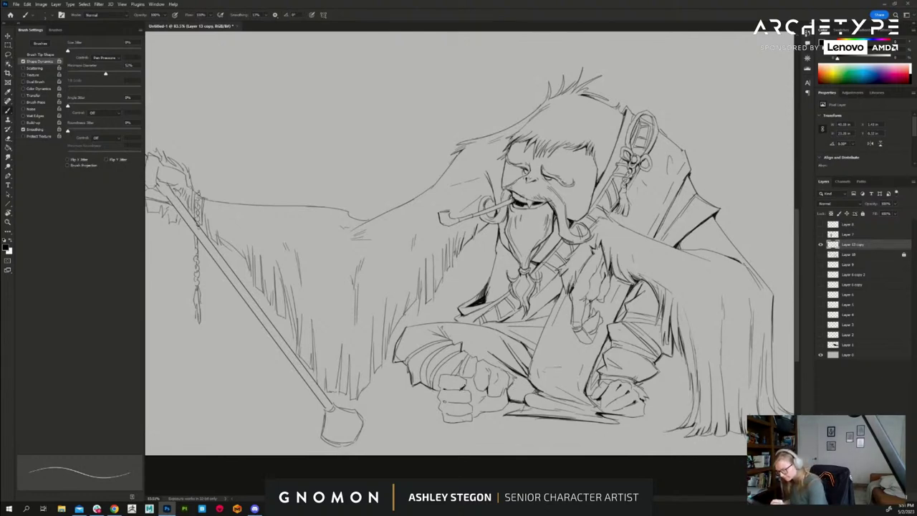
- Darken the fur strands under the outstretched arm between the knee and the chest
left_click_drag(635, 343, 677, 340)
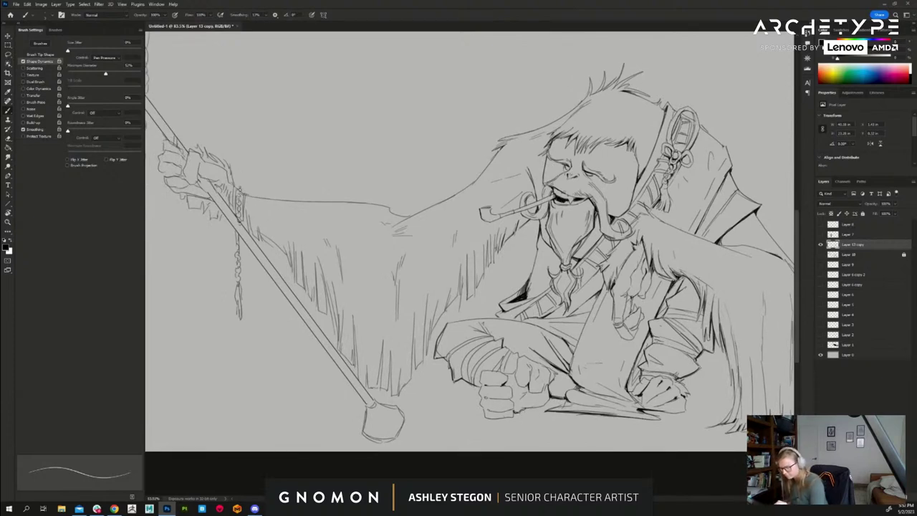
left_click_drag(539, 330, 636, 352)
scroll(629, 334, "up", 2)
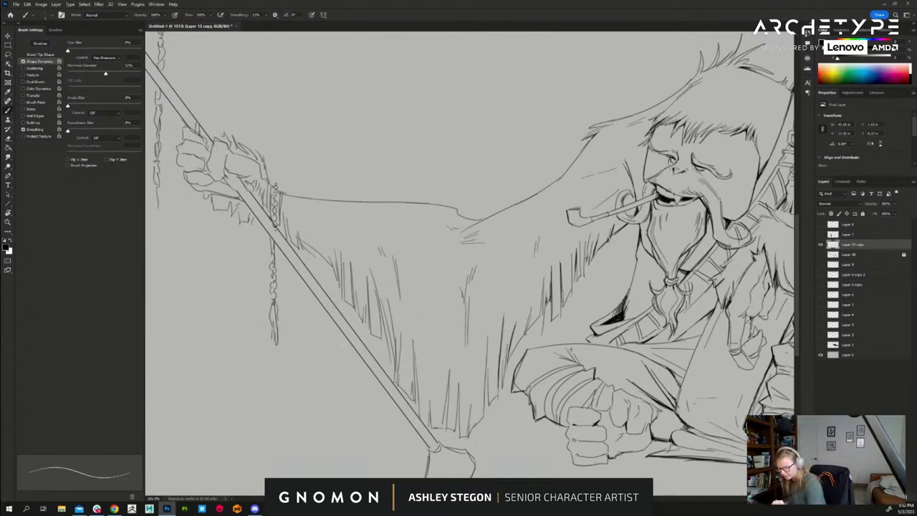
mouse_move(501, 375)
left_mouse_down()
mouse_move(498, 388)
mouse_move(502, 381)
left_mouse_up()
left_click_drag(526, 331, 542, 315)
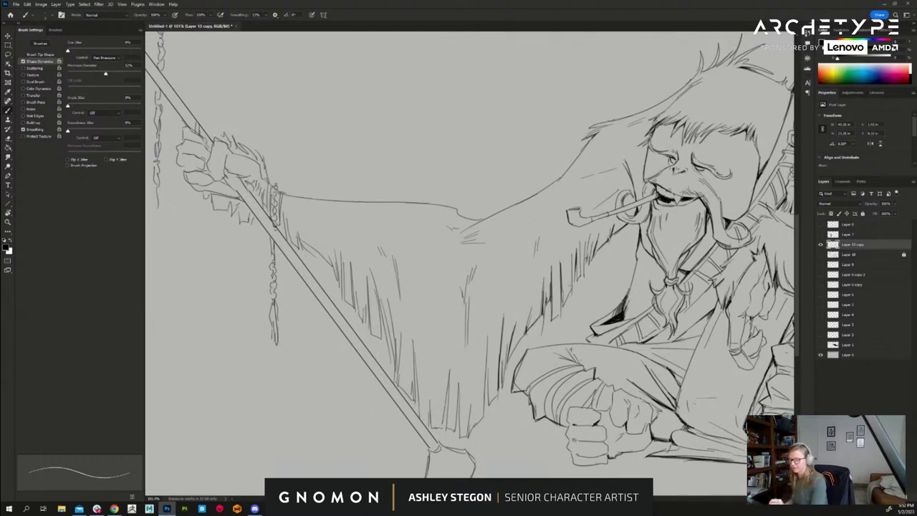
left_click_drag(569, 279, 568, 291)
left_click_drag(517, 331, 514, 351)
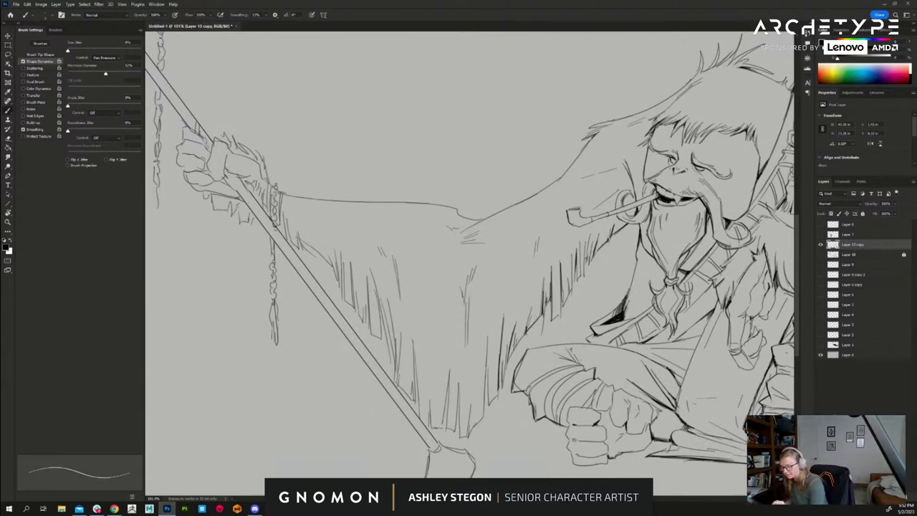
- Deepen the fur strands at the hanging tip of the outstretched arm's fur and along its edge beside the staff
left_click_drag(489, 360, 468, 435)
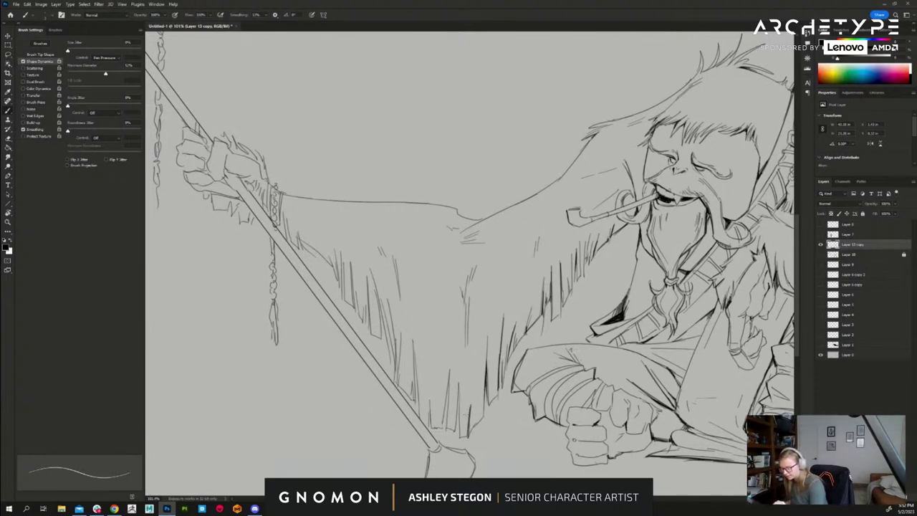
mouse_move(459, 395)
left_mouse_down()
mouse_move(458, 437)
mouse_move(457, 426)
left_mouse_up()
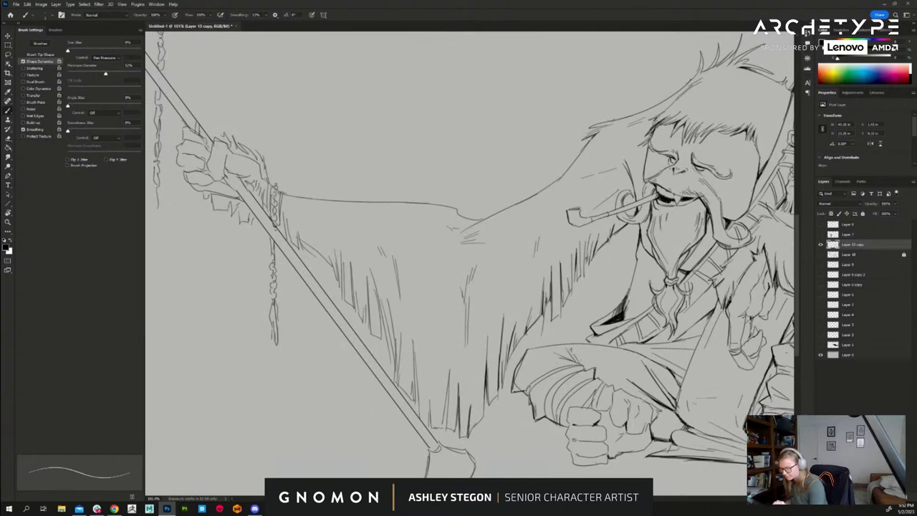
left_click_drag(449, 378, 445, 433)
left_click_drag(452, 412, 448, 430)
left_click_drag(415, 344, 414, 381)
left_click_drag(416, 343, 414, 384)
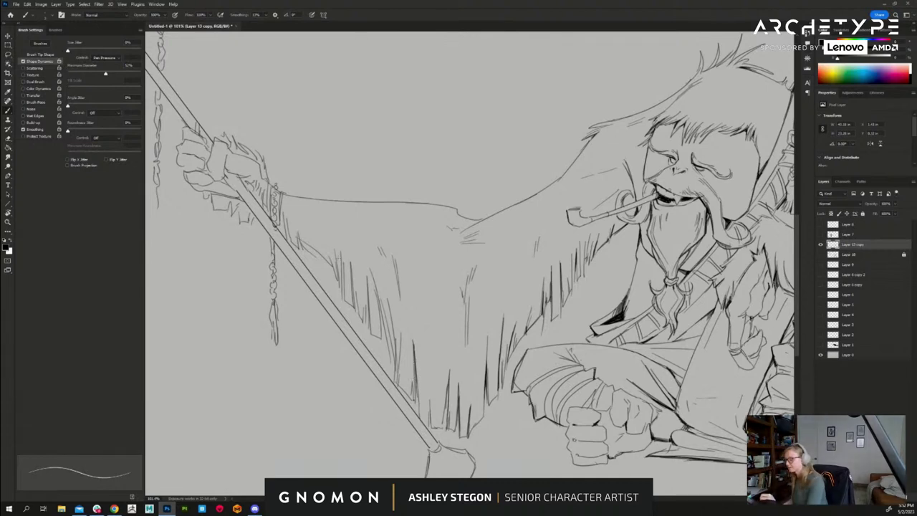
mouse_move(300, 247)
left_mouse_down()
mouse_move(288, 219)
mouse_move(306, 245)
left_mouse_up()
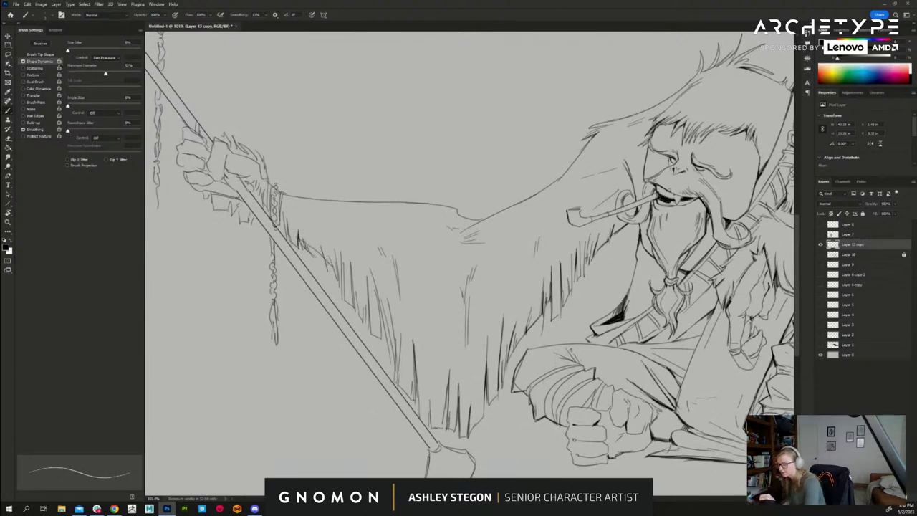
left_click_drag(330, 274, 324, 255)
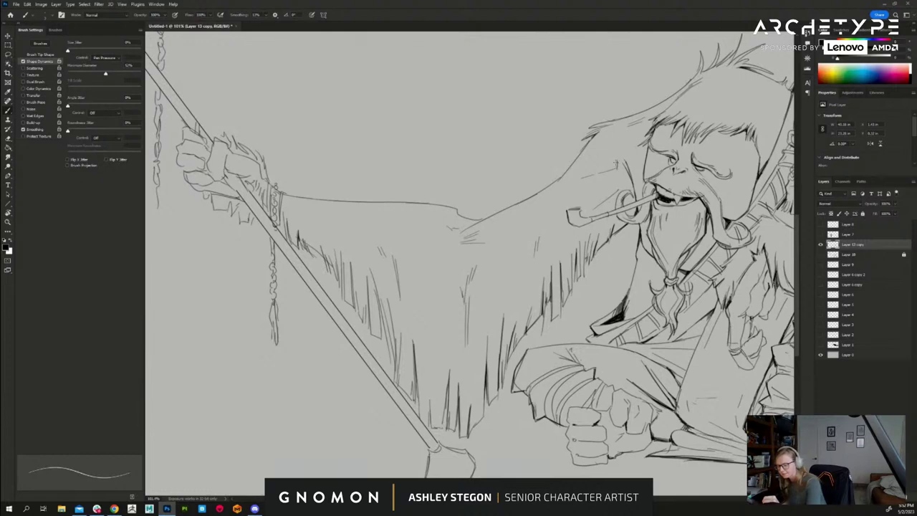
- Check the whole drawing, then switch to the reference board and examine the photos of orangutans, robed monks and seated fishermen
left_click_drag(599, 391, 534, 393)
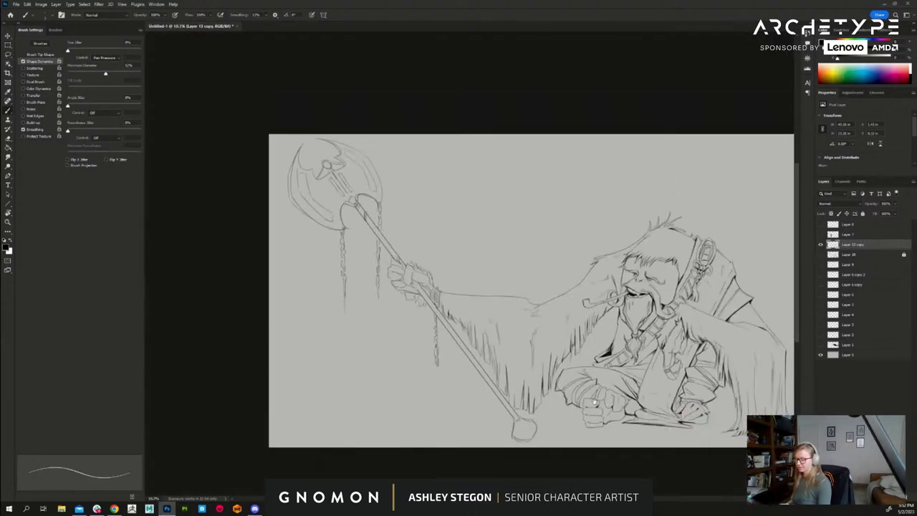
left_click_drag(652, 408, 593, 397)
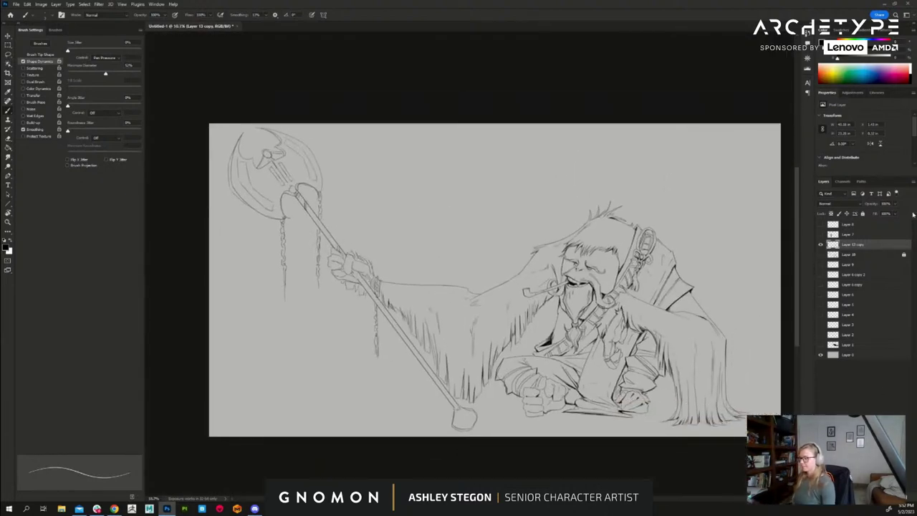
left_click_drag(351, 0, 242, 200)
scroll(353, 262, "down", 1)
left_click_drag(351, 265, 573, 196)
scroll(533, 223, "down", 1)
left_click_drag(574, 196, 875, 177)
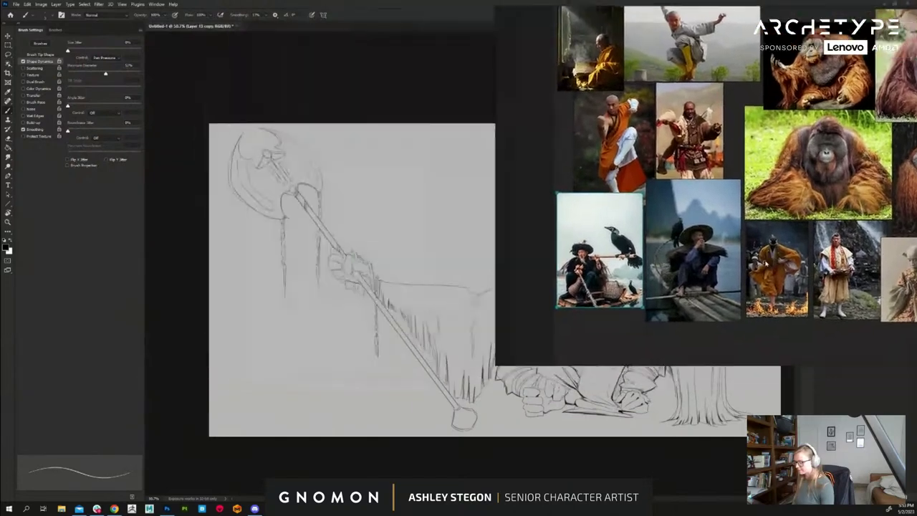
- Examine the two fisherman photos on the reference board, focusing on the seated pose, wide hat and fringed cape
left_click_drag(694, 273, 387, 298)
scroll(387, 298, "up", 4)
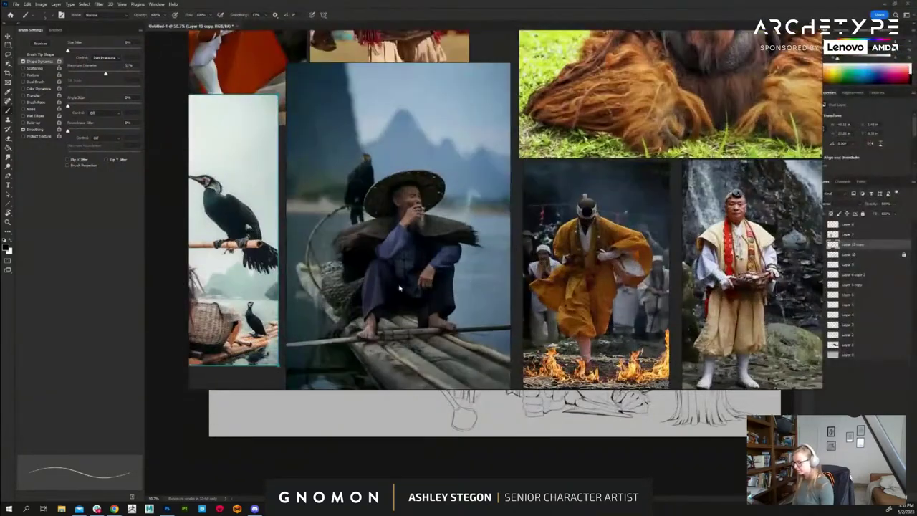
scroll(400, 288, "up", 2)
left_click_drag(428, 250, 465, 247)
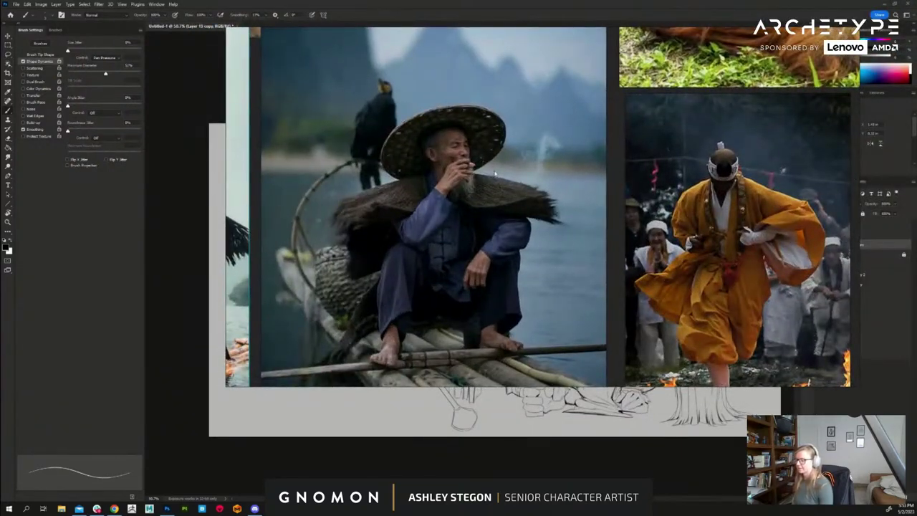
scroll(479, 190, "down", 1)
left_click_drag(445, 207, 525, 190)
scroll(525, 190, "down", 1)
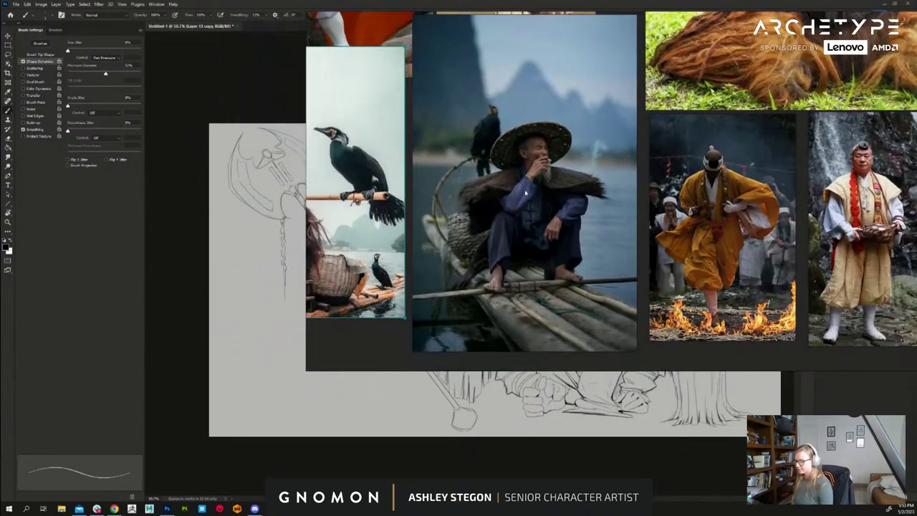
left_click_drag(457, 300, 749, 159)
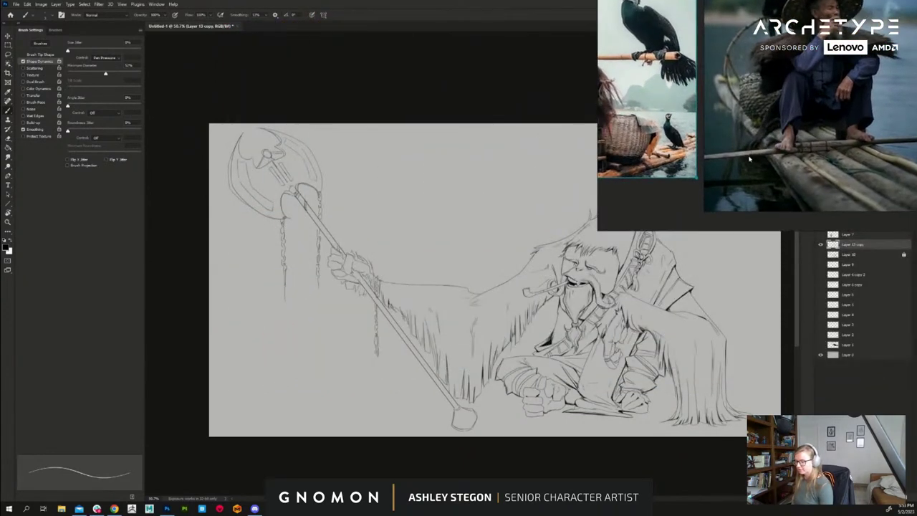
scroll(749, 159, "up", 2)
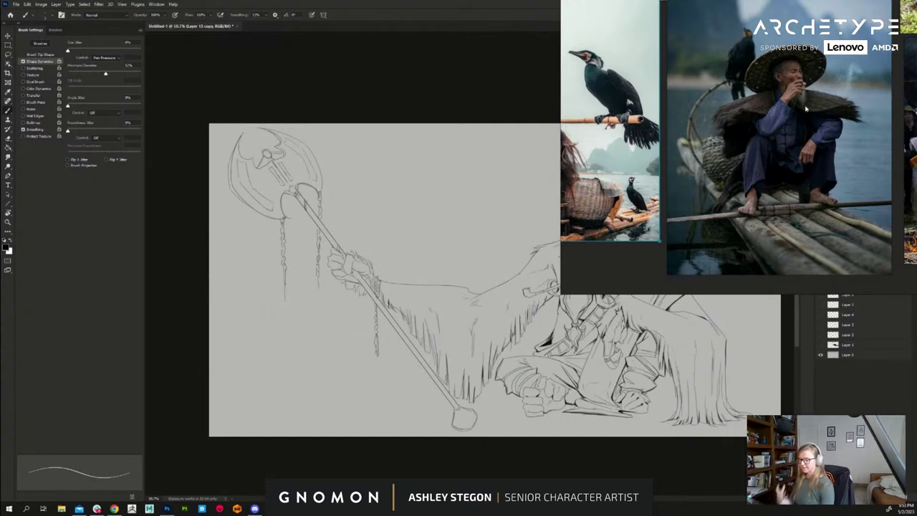
mouse_move(808, 113)
left_mouse_down()
mouse_move(674, 164)
mouse_move(558, 247)
left_mouse_up()
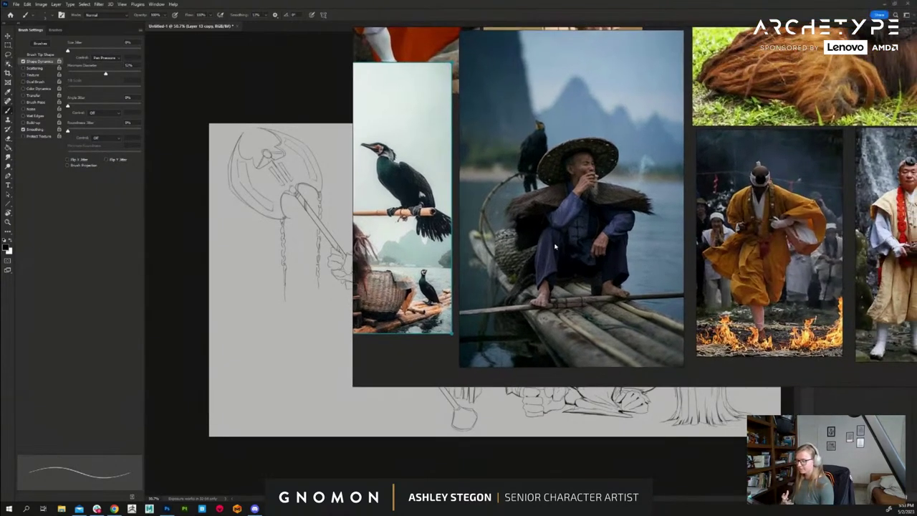
scroll(564, 249, "down", 1)
- Study the robed monk walking over fire and the monk by the waterfall for robe folds, beads and cords
scroll(724, 220, "up", 6)
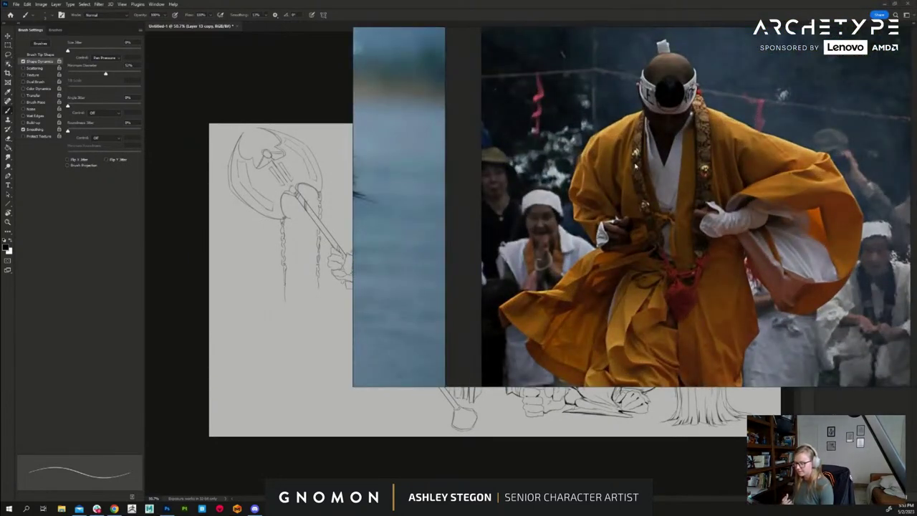
left_click_drag(705, 173, 498, 203)
left_click_drag(665, 240, 561, 245)
scroll(563, 245, "down", 3)
left_click_drag(656, 306, 546, 300)
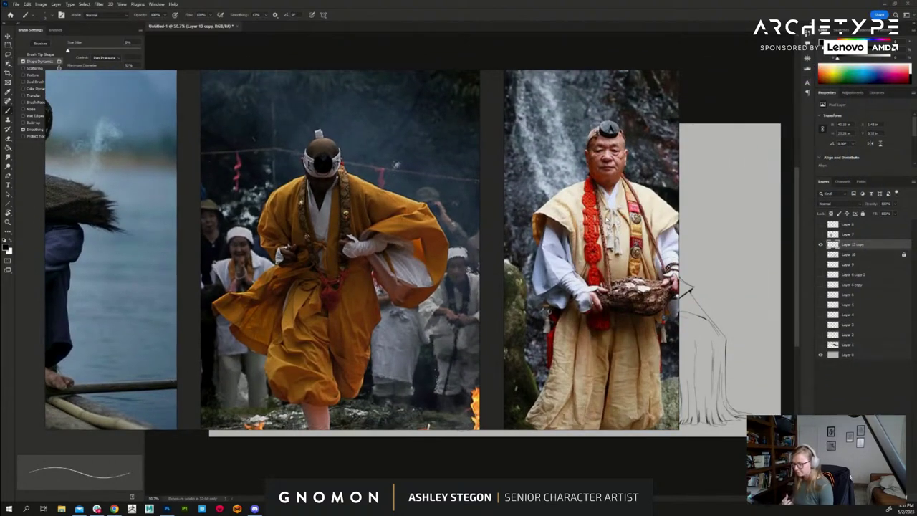
scroll(597, 189, "down", 3)
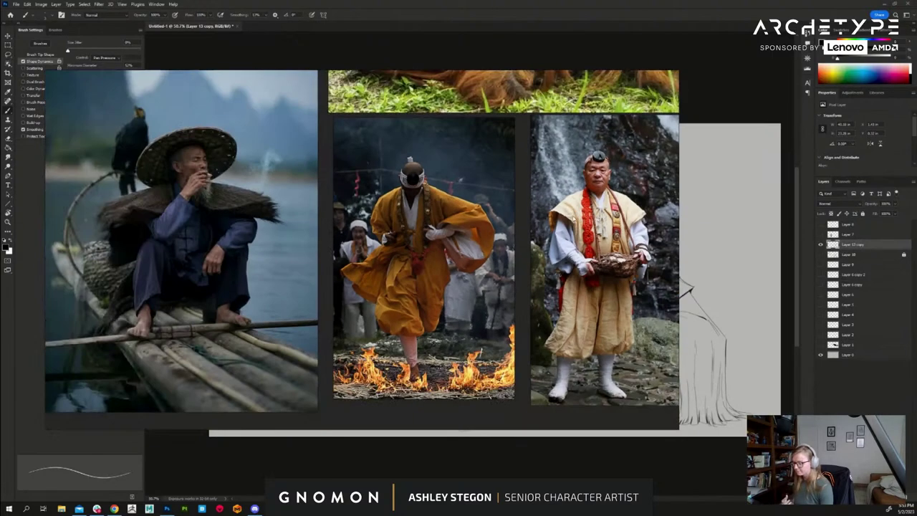
left_click_drag(336, 298, 550, 295)
scroll(551, 294, "down", 3)
- Examine the fisherman with the cormorant perch up close, review the whole reference board, and return to the drawing
left_click_drag(462, 295, 690, 325)
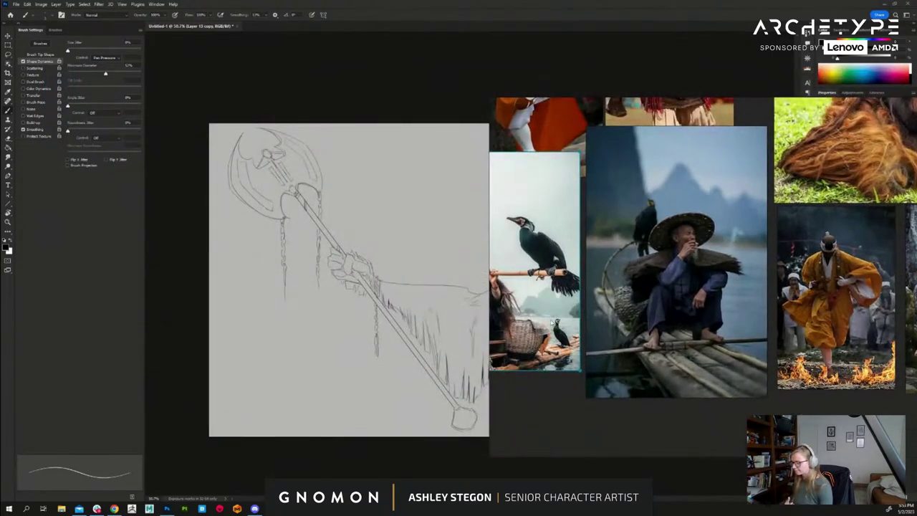
scroll(541, 323, "up", 5)
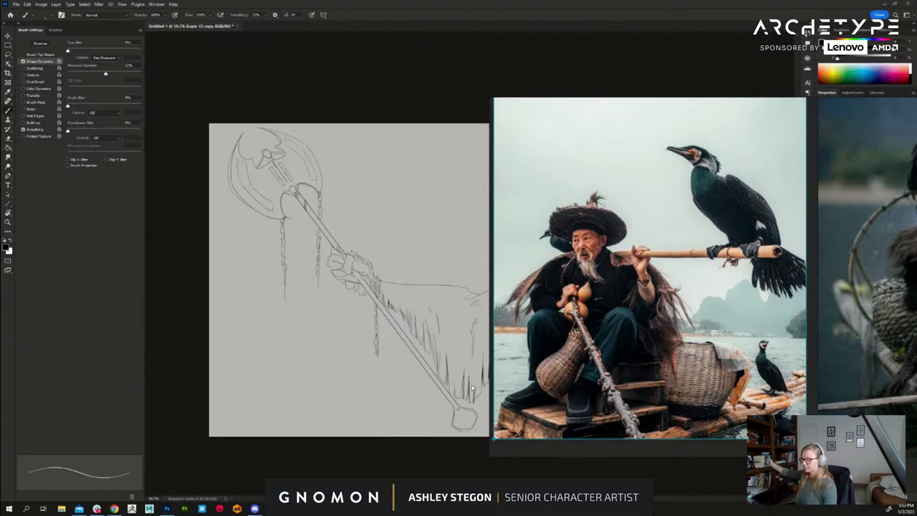
scroll(613, 381, "down", 6)
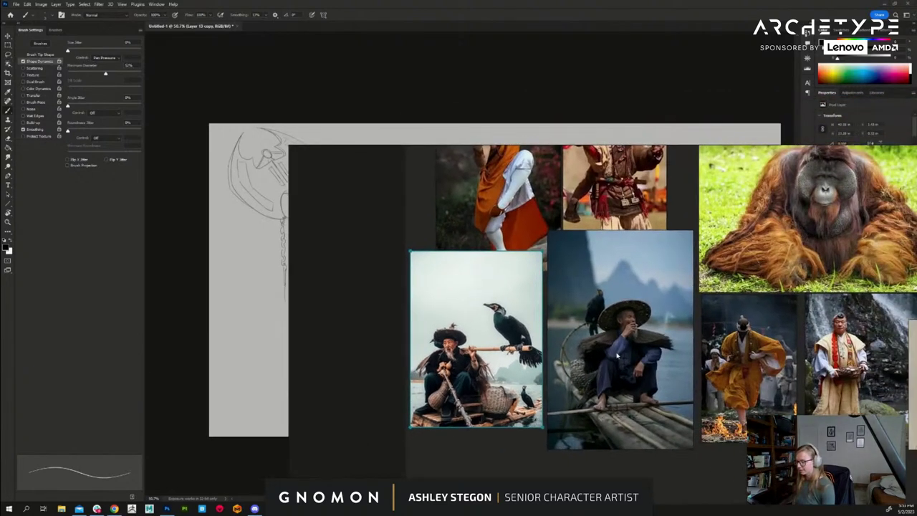
left_click_drag(617, 355, 567, 429)
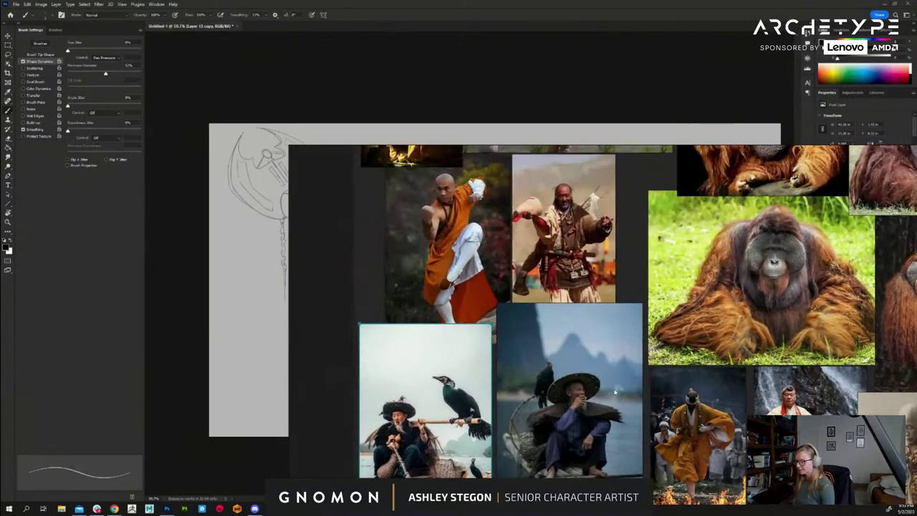
left_click_drag(706, 374, 622, 287)
scroll(590, 302, "down", 4)
left_click_drag(622, 287, 489, 289)
scroll(462, 288, "up", 2)
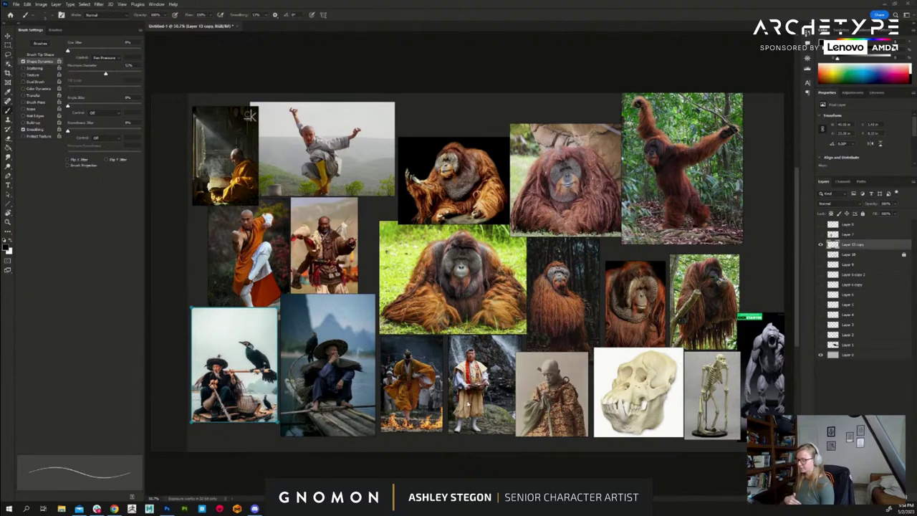
scroll(513, 446, "down", 10)
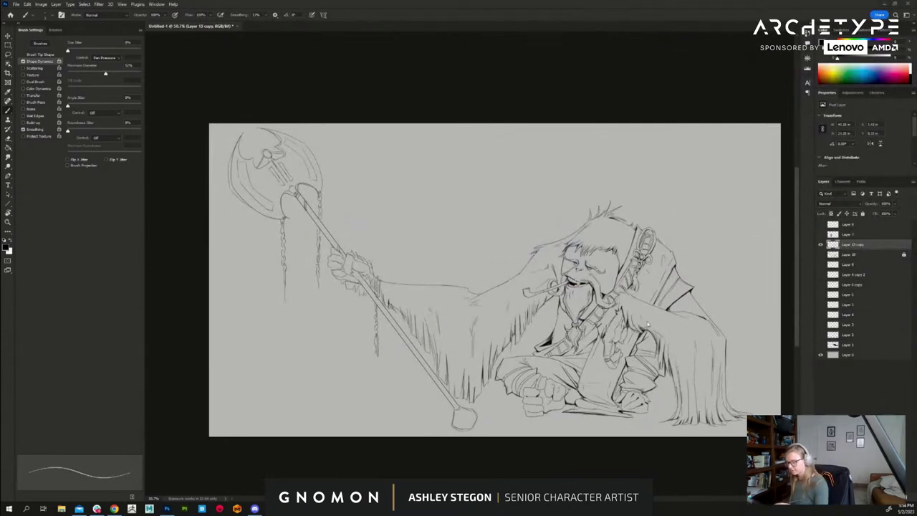
- Add line weight to the fingers of the drooping hand on the knee and the fur strands above it
scroll(623, 372, "down", 2)
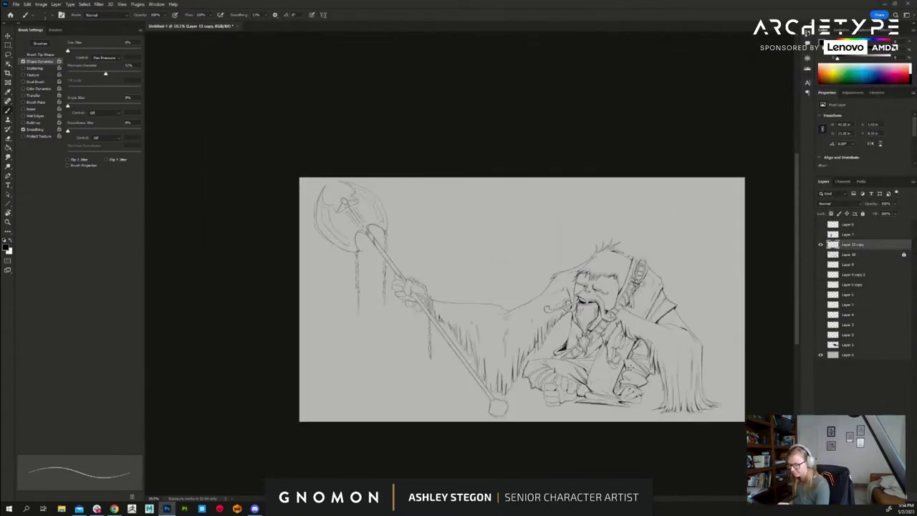
scroll(609, 355, "up", 5)
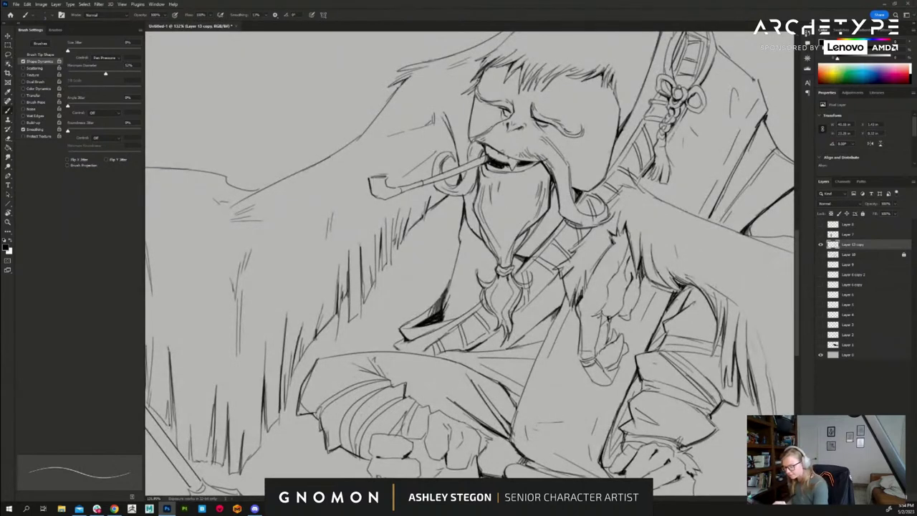
mouse_move(602, 313)
left_mouse_down()
mouse_move(583, 368)
mouse_move(611, 385)
mouse_move(607, 370)
left_mouse_up()
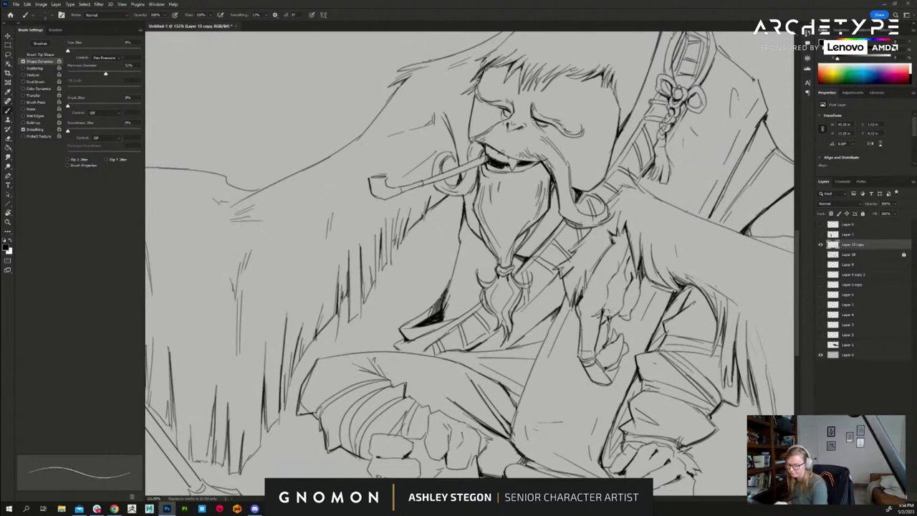
left_click_drag(615, 297, 608, 308)
left_click_drag(629, 243, 626, 256)
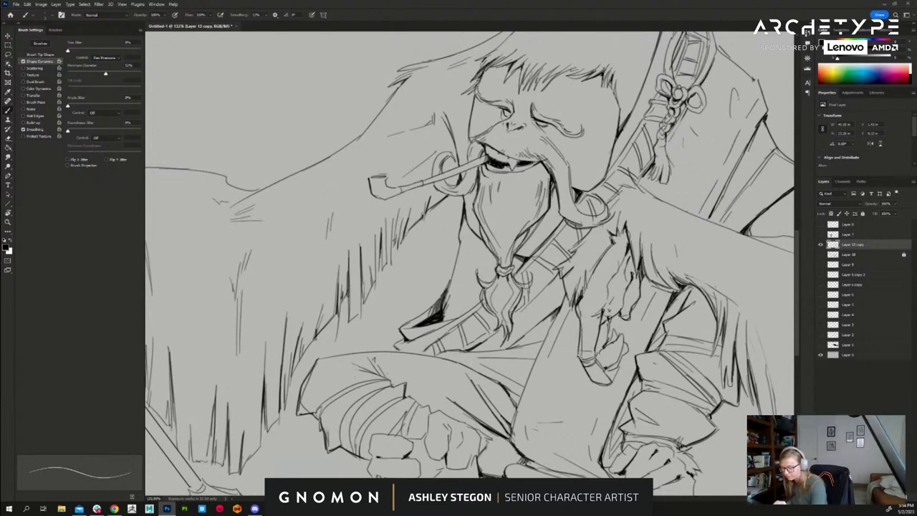
left_click_drag(620, 311, 624, 319)
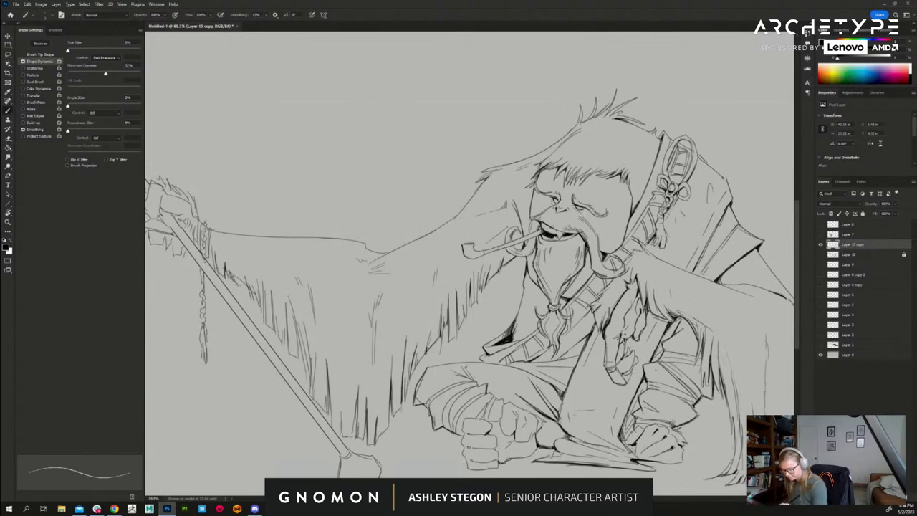
- Add line weight to the fist and wrist gripping the staff and to the curved inner edges of the axe blade
mouse_move(626, 435)
left_mouse_down()
mouse_move(718, 470)
mouse_move(782, 458)
left_mouse_up()
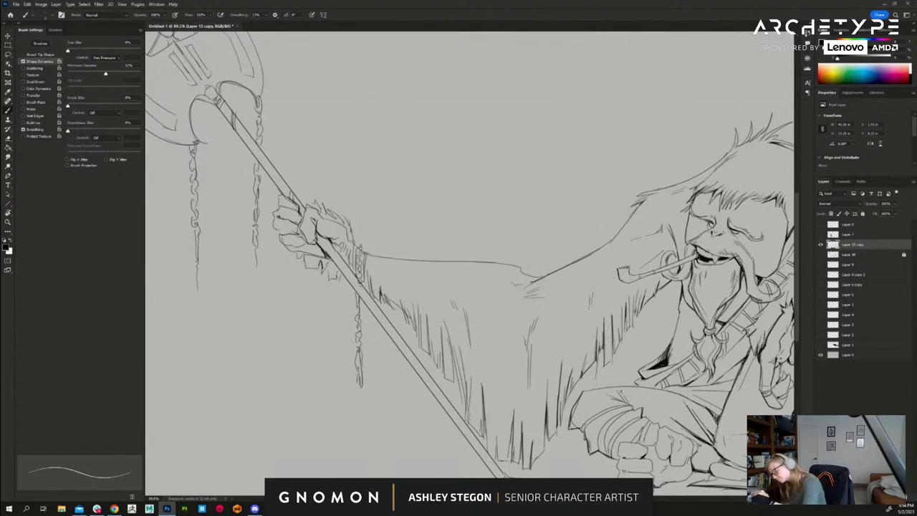
mouse_move(296, 233)
left_mouse_down()
mouse_move(304, 239)
mouse_move(295, 248)
left_mouse_up()
left_click_drag(347, 186, 399, 227)
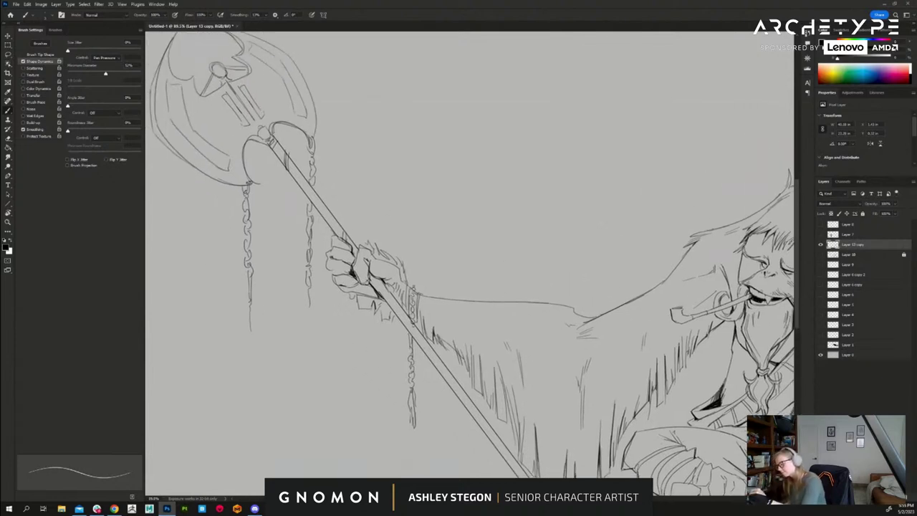
mouse_move(274, 135)
left_mouse_down()
mouse_move(286, 124)
mouse_move(308, 137)
left_mouse_up()
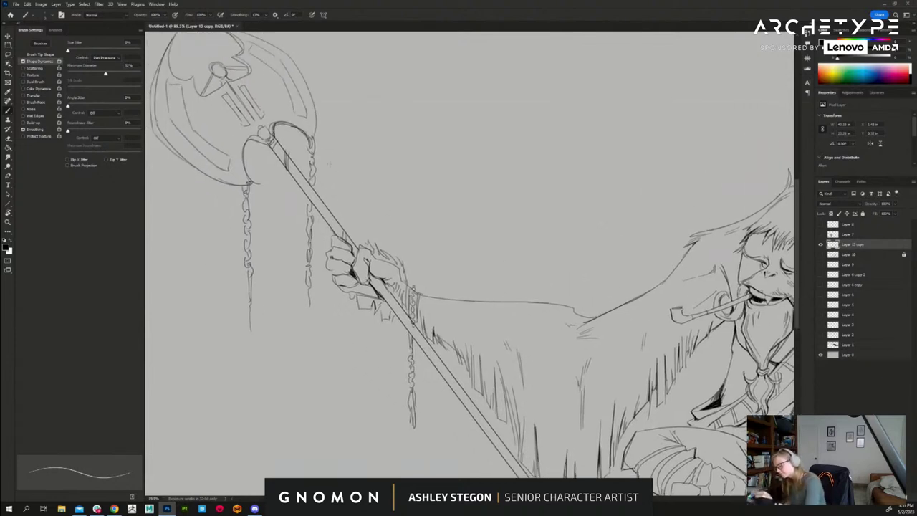
mouse_move(407, 285)
left_mouse_down()
mouse_move(407, 309)
mouse_move(420, 322)
left_mouse_up()
mouse_move(415, 315)
left_mouse_down()
mouse_move(423, 331)
mouse_move(390, 311)
left_mouse_up()
left_click_drag(369, 272, 372, 285)
left_click_drag(371, 275, 375, 289)
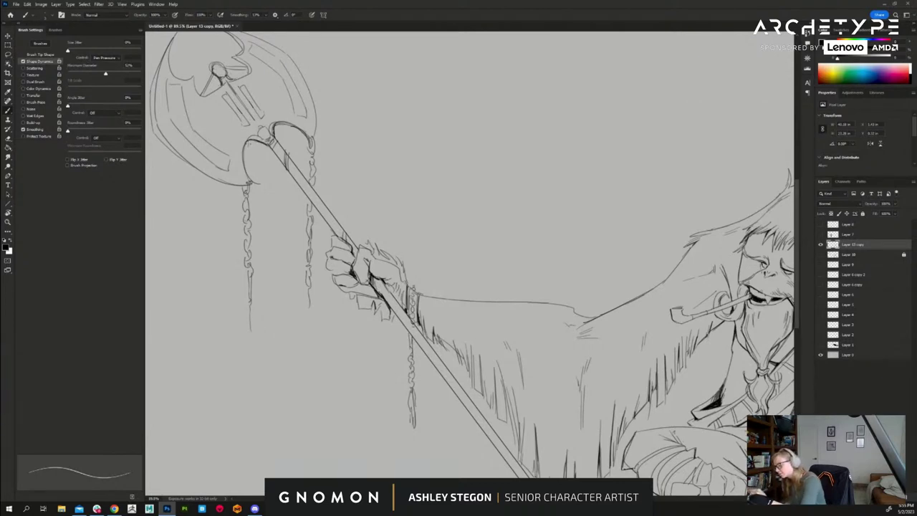
mouse_move(250, 140)
left_mouse_down()
mouse_move(244, 152)
mouse_move(277, 157)
mouse_move(275, 144)
left_mouse_up()
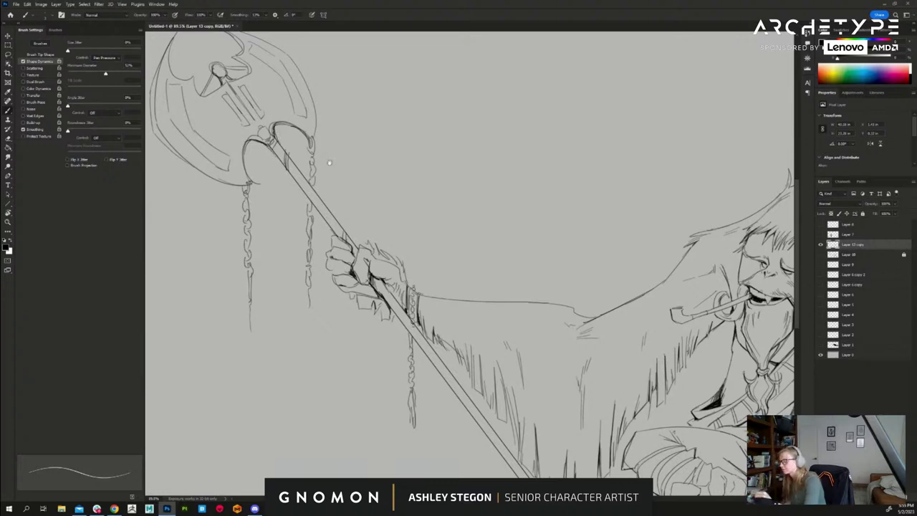
- Strengthen the curved edge of the axe blade's upper notch and darken the blade corner where the braided cord attaches
left_click_drag(366, 184, 432, 212)
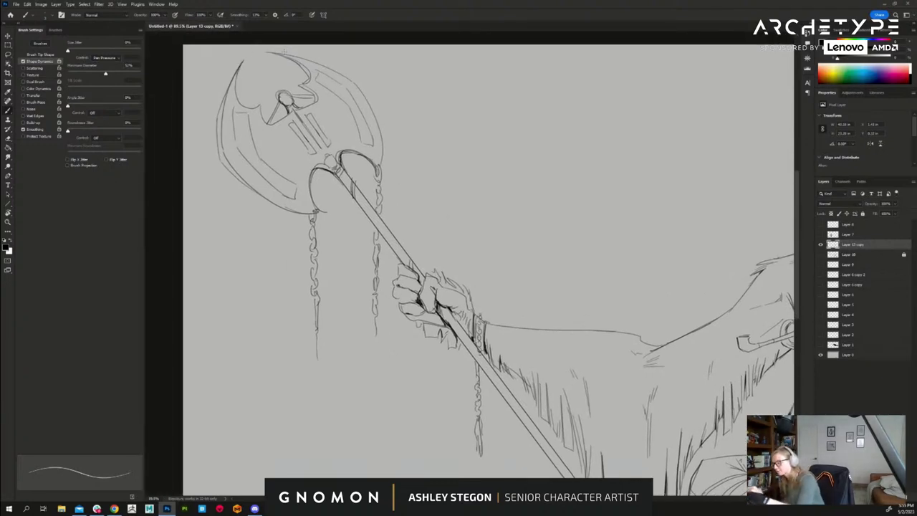
left_click_drag(271, 53, 307, 76)
key("ctrl+z")
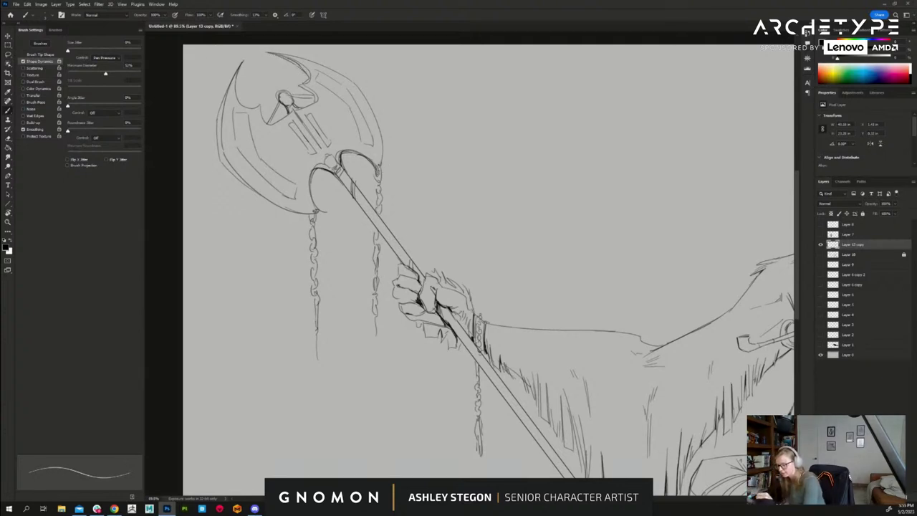
left_click_drag(376, 167, 378, 180)
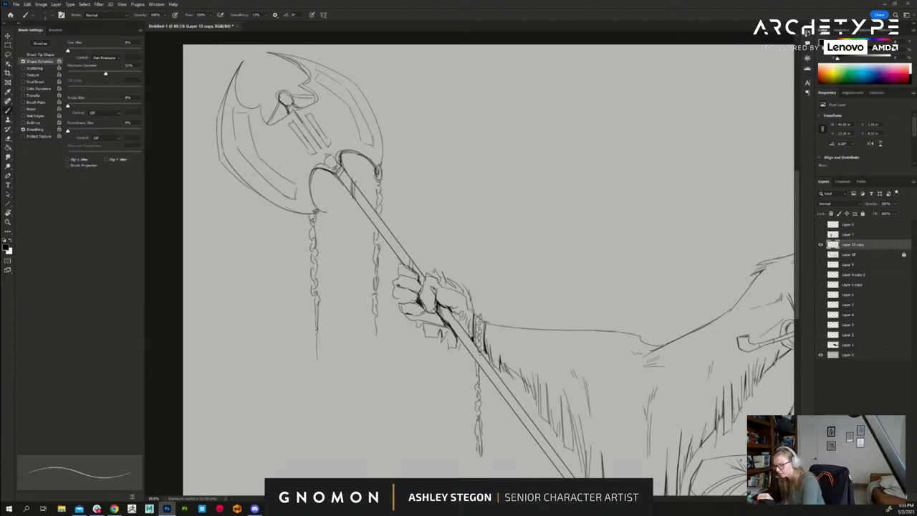
- Redraw the two braided cords hanging from the axe blade with darker strands and give them flared tassel ends
left_click_drag(316, 218, 312, 235)
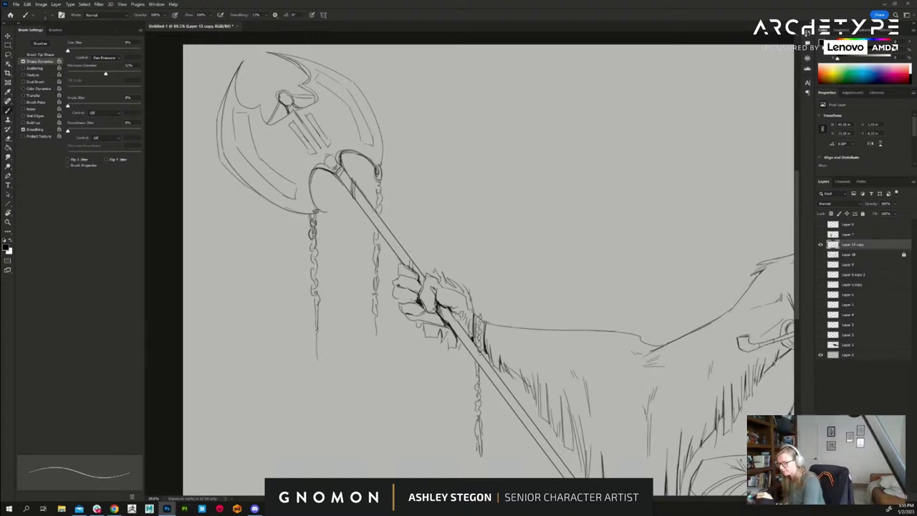
left_click_drag(310, 240, 315, 282)
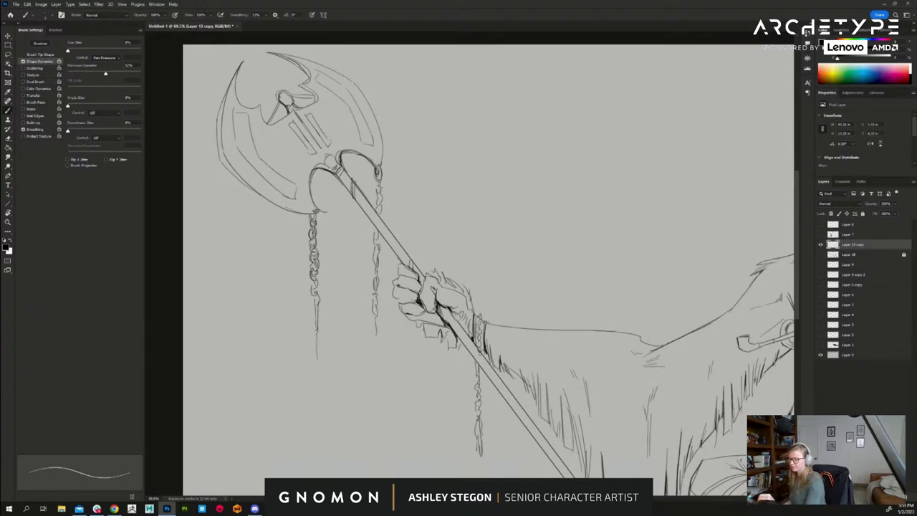
left_click_drag(377, 181, 377, 204)
mouse_move(376, 298)
left_mouse_down()
mouse_move(377, 332)
mouse_move(379, 316)
left_mouse_up()
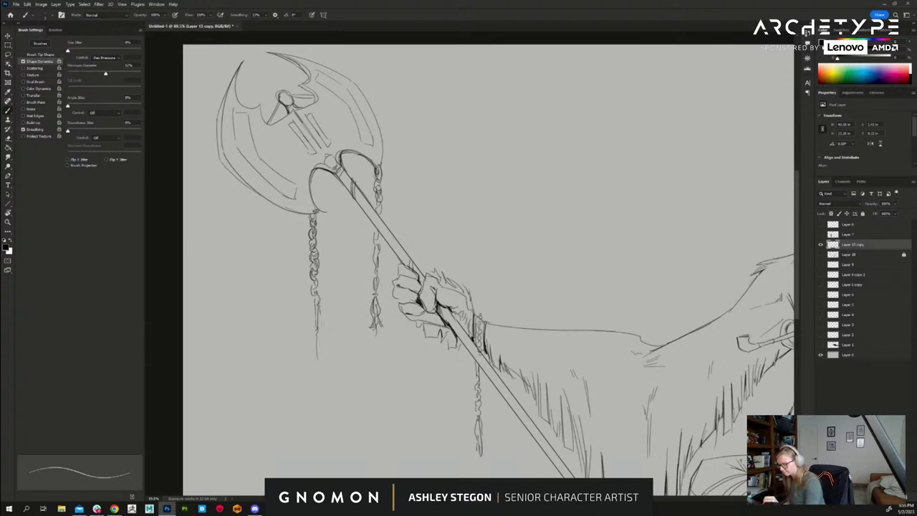
mouse_move(320, 315)
left_mouse_down()
mouse_move(322, 324)
mouse_move(313, 306)
left_mouse_up()
left_click_drag(312, 307, 317, 340)
left_click_drag(320, 326, 315, 339)
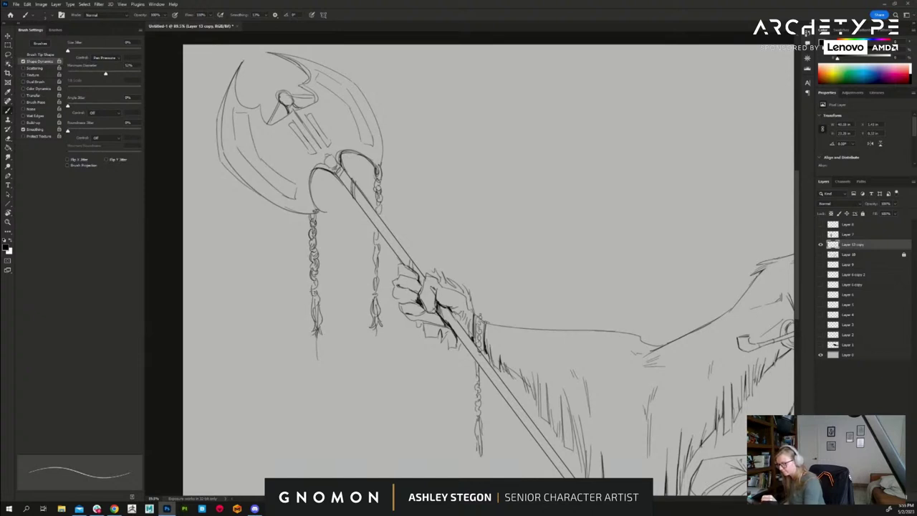
left_click_drag(312, 286, 316, 291)
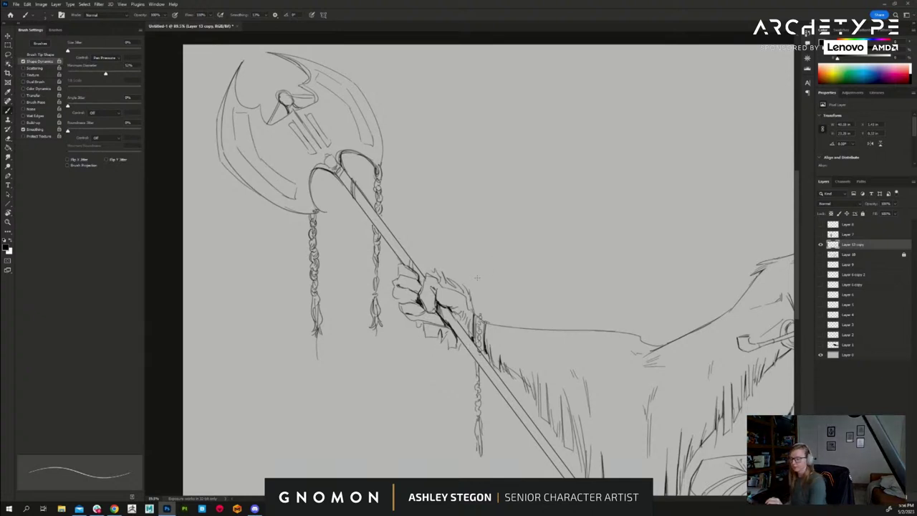
- Draw small rune-like engravings inside the curved border panels on both sides of the axe blade
left_click_drag(346, 332, 402, 355)
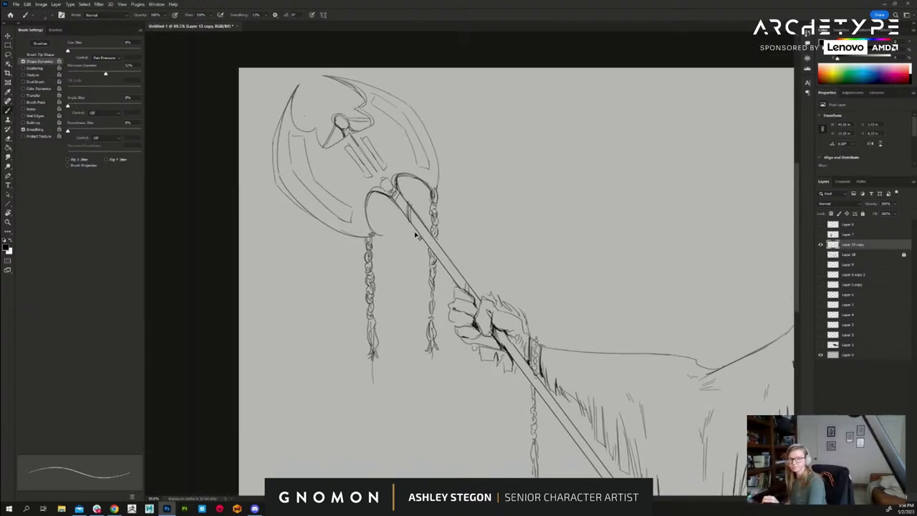
left_click_drag(487, 259, 451, 256)
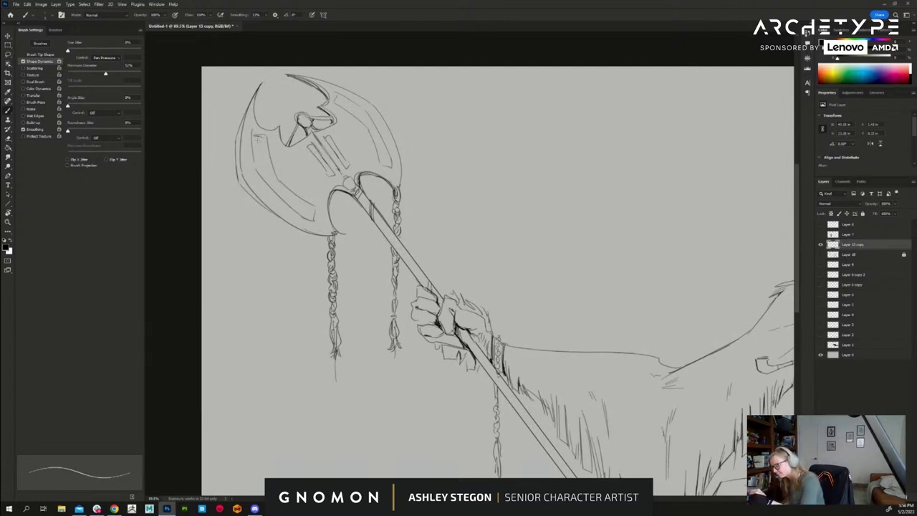
mouse_move(263, 149)
left_mouse_down()
mouse_move(275, 186)
mouse_move(300, 208)
left_mouse_up()
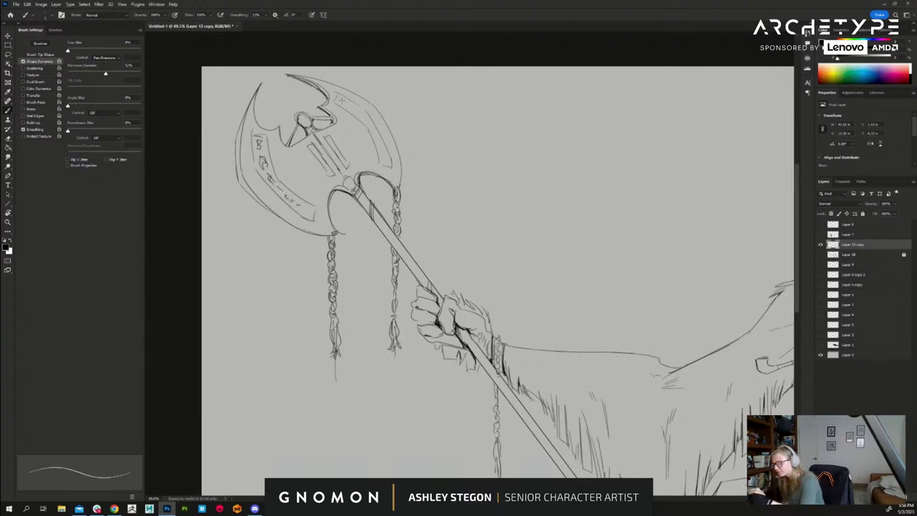
left_click_drag(338, 99, 383, 146)
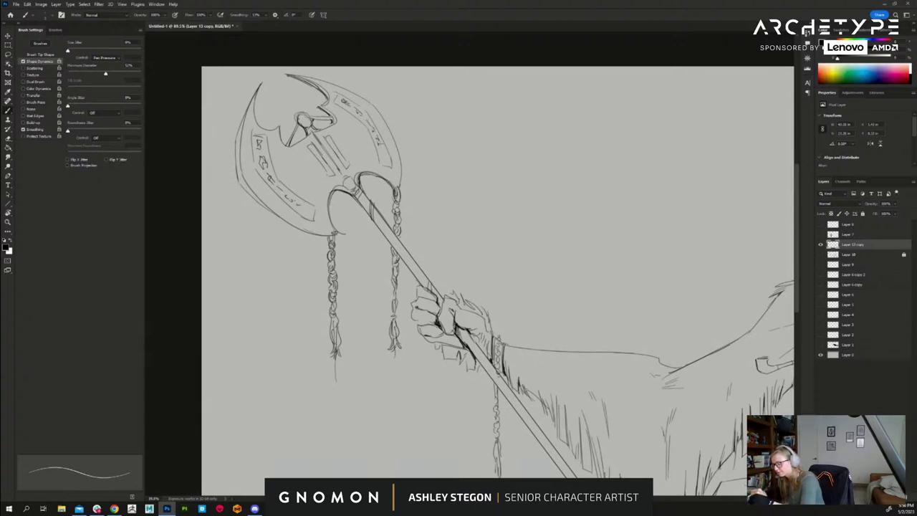
- Darken the hanging fur strands along the underside of the outstretched arm beside the staff
left_click_drag(671, 408, 550, 249)
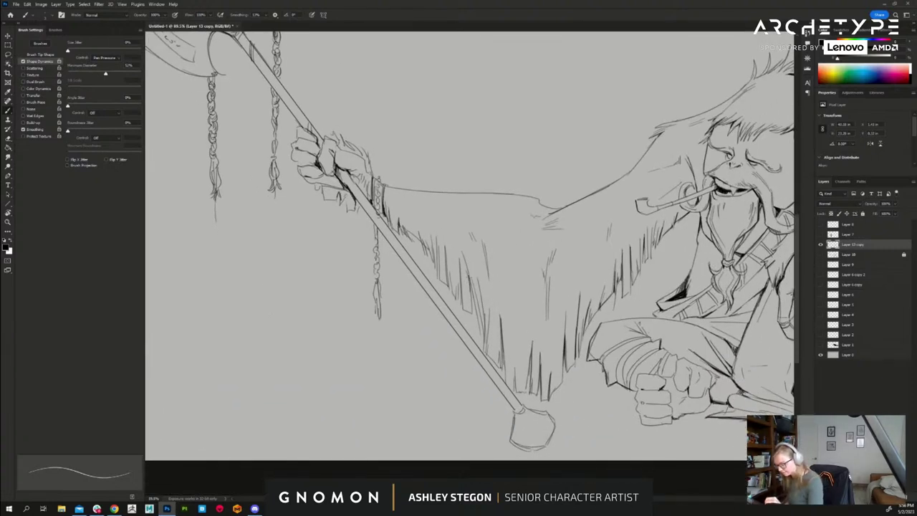
left_click_drag(471, 292, 474, 313)
mouse_move(460, 260)
left_mouse_down()
mouse_move(462, 298)
mouse_move(454, 298)
left_mouse_up()
mouse_move(450, 255)
left_mouse_down()
mouse_move(445, 283)
mouse_move(445, 269)
left_mouse_up()
left_click_drag(449, 268, 443, 282)
left_click_drag(439, 245, 433, 263)
left_click_drag(415, 230, 410, 243)
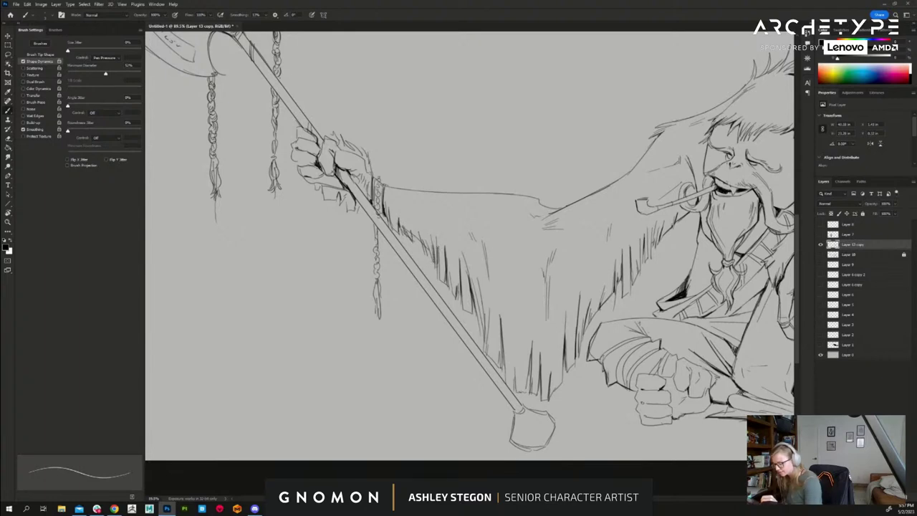
- Add dark accents to the spiky fur tips at the lowest point of the outstretched arm's fur and up towards the chest
left_click_drag(620, 399, 583, 336)
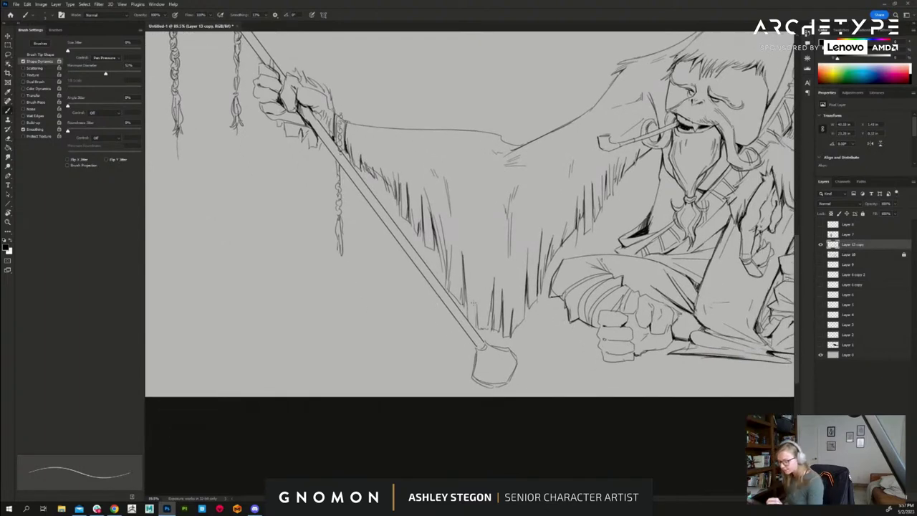
left_click_drag(477, 292, 475, 316)
left_click_drag(477, 276, 475, 303)
left_click_drag(479, 304, 476, 316)
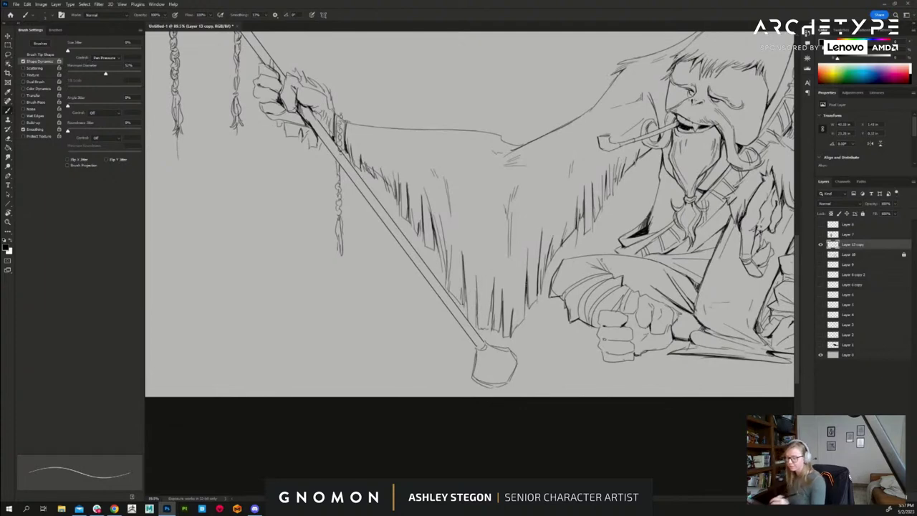
left_click_drag(518, 310, 516, 329)
mouse_move(519, 301)
left_mouse_down()
mouse_move(516, 324)
mouse_move(489, 324)
left_mouse_up()
left_click_drag(479, 278, 476, 319)
left_click_drag(460, 289, 457, 303)
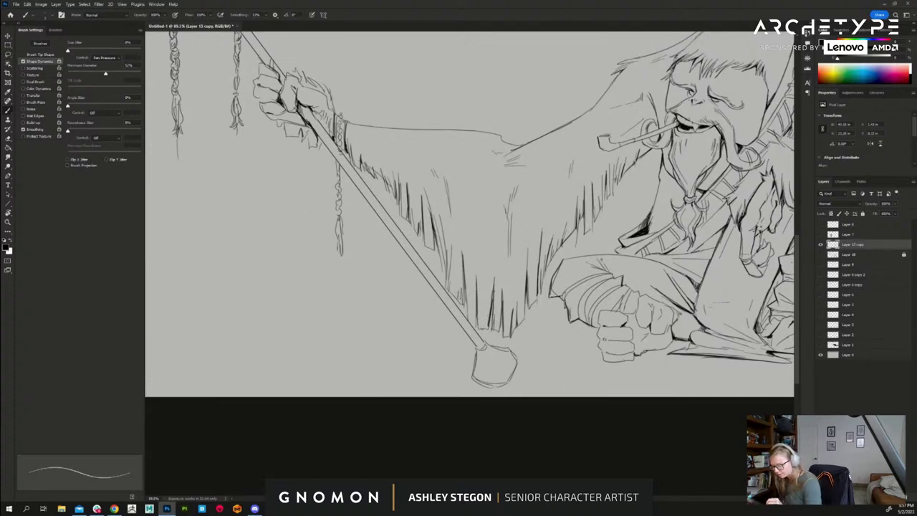
left_click_drag(440, 262, 446, 273)
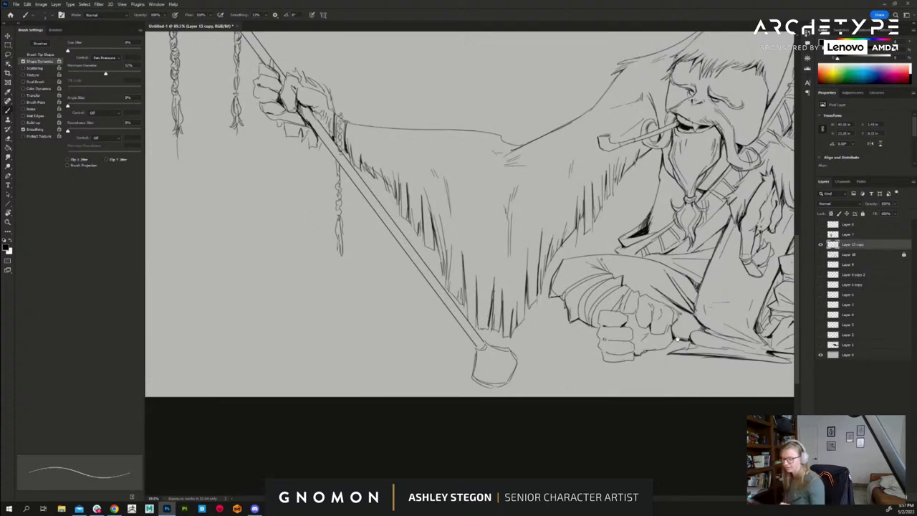
left_click_drag(668, 330, 618, 334)
left_click_drag(544, 213, 538, 233)
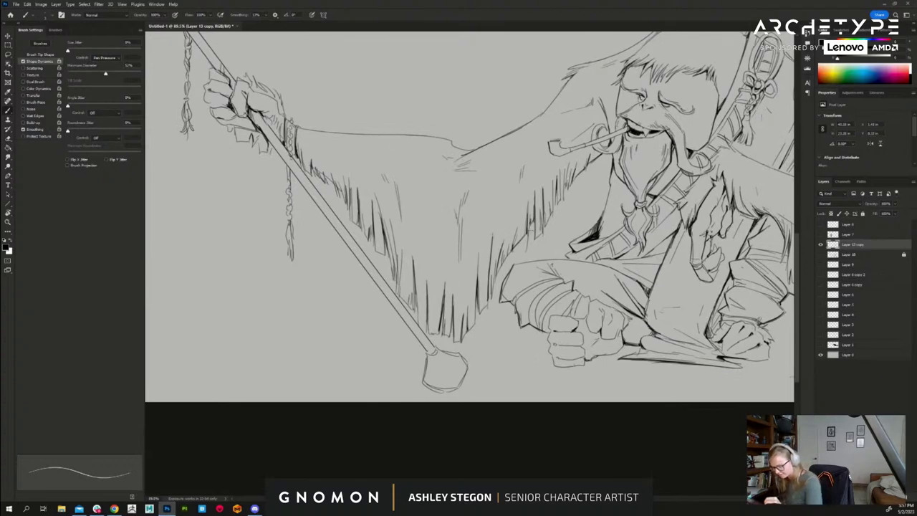
- Strengthen the hair edge beside the face and add fine strand lines inside the beard
left_click_drag(641, 360, 478, 363)
left_click_drag(459, 322, 490, 323)
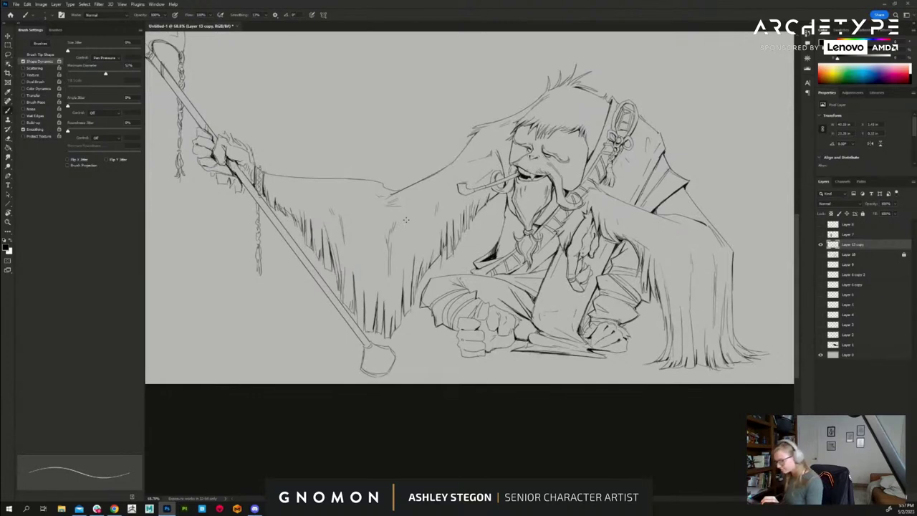
scroll(509, 164, "up", 3)
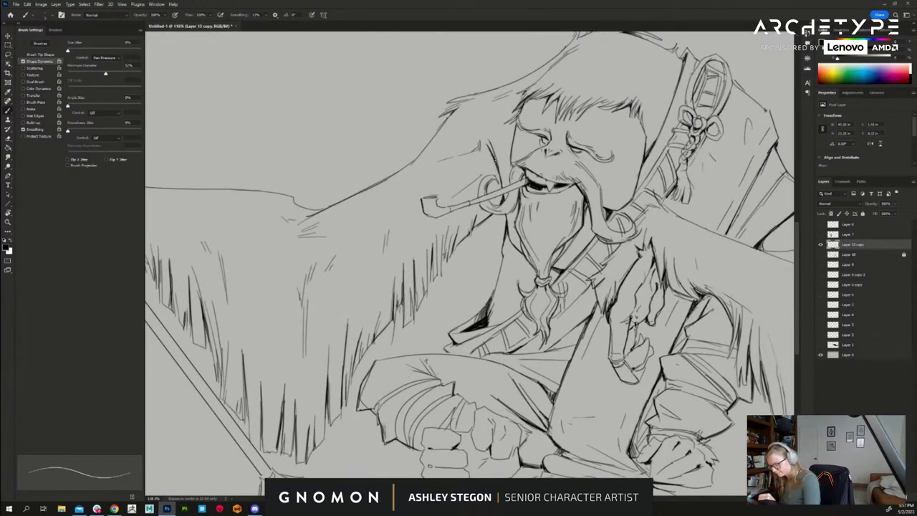
left_click_drag(489, 137, 500, 169)
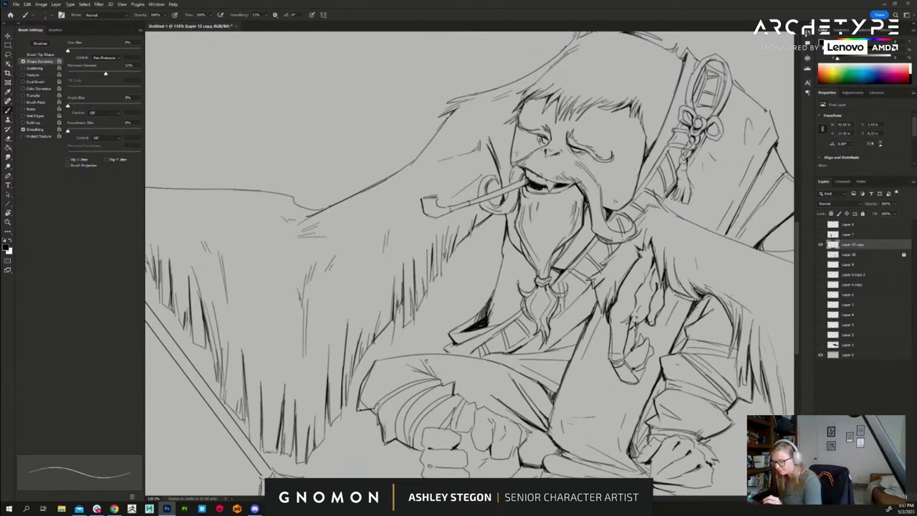
left_click_drag(567, 211, 546, 266)
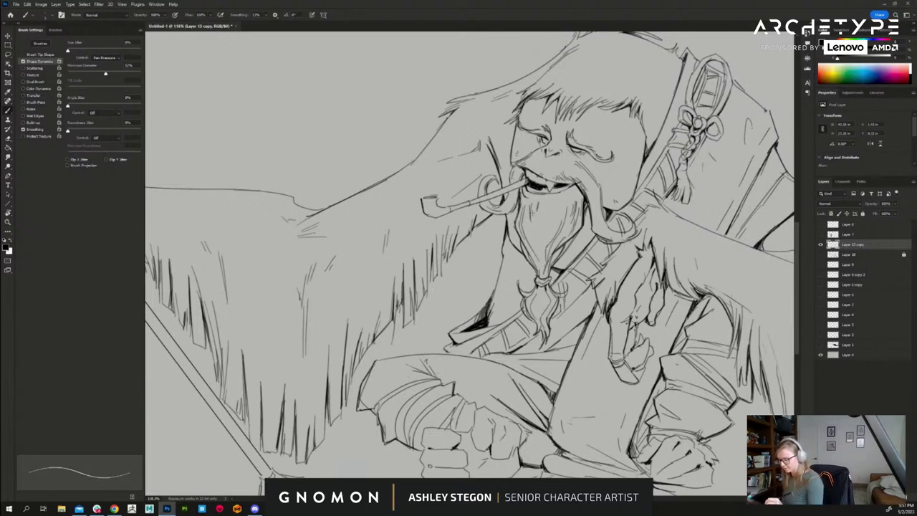
left_click_drag(532, 221, 537, 260)
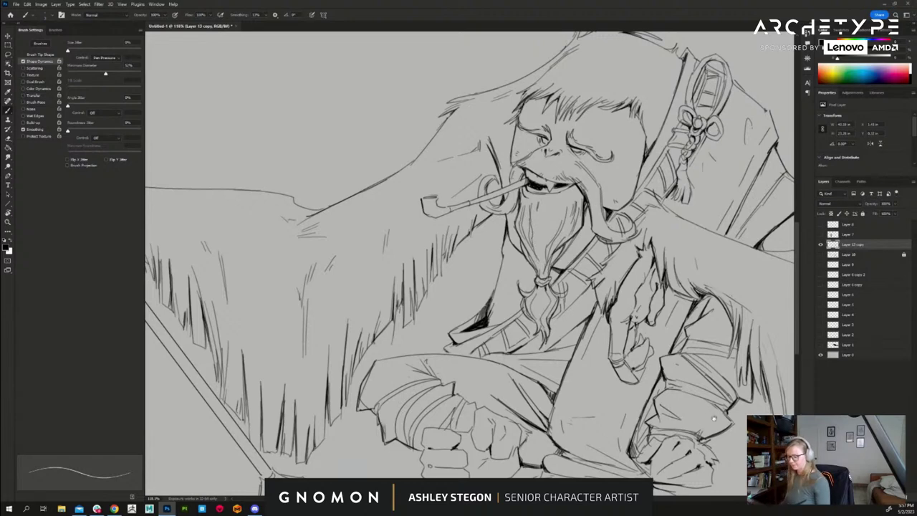
- Thicken the fur strands hanging from the arm draped over the knee and touch up those beneath the outstretched arm
left_click_drag(714, 418, 578, 354)
left_click_drag(640, 267, 634, 289)
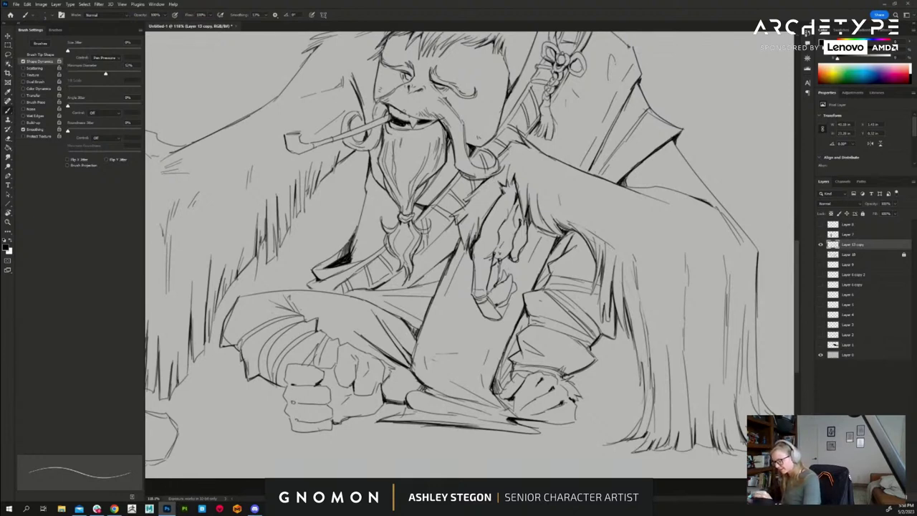
left_click_drag(540, 222, 592, 251)
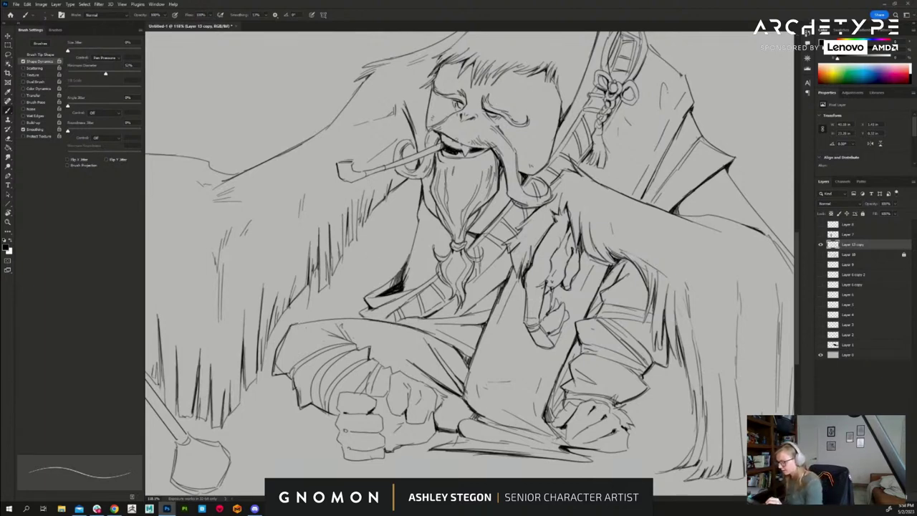
scroll(598, 363, "down", 2)
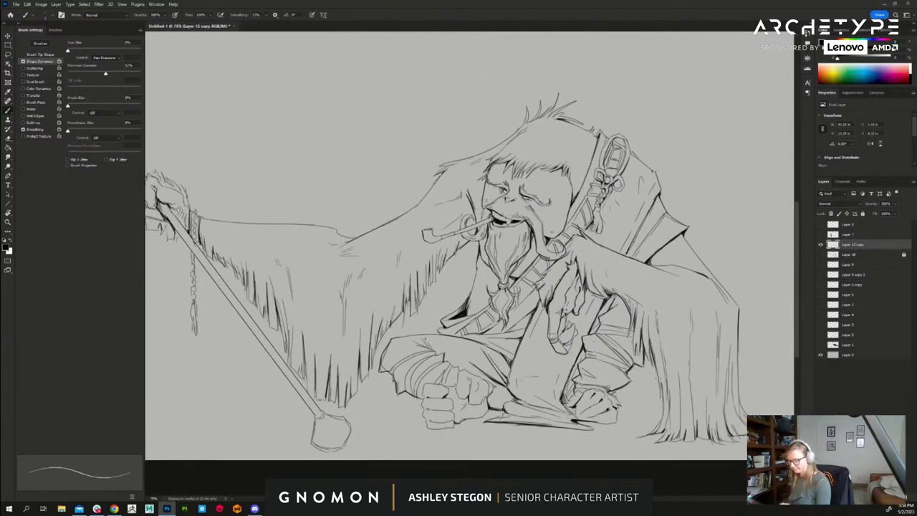
left_click_drag(652, 360, 658, 414)
left_click_drag(657, 382, 661, 407)
mouse_move(365, 382)
left_mouse_down()
mouse_move(438, 368)
mouse_move(382, 372)
left_mouse_up()
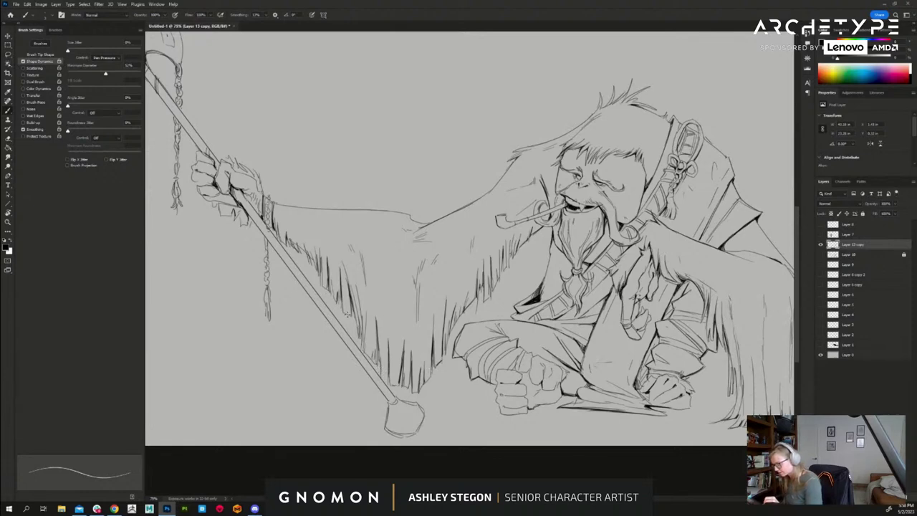
left_click_drag(511, 242, 504, 261)
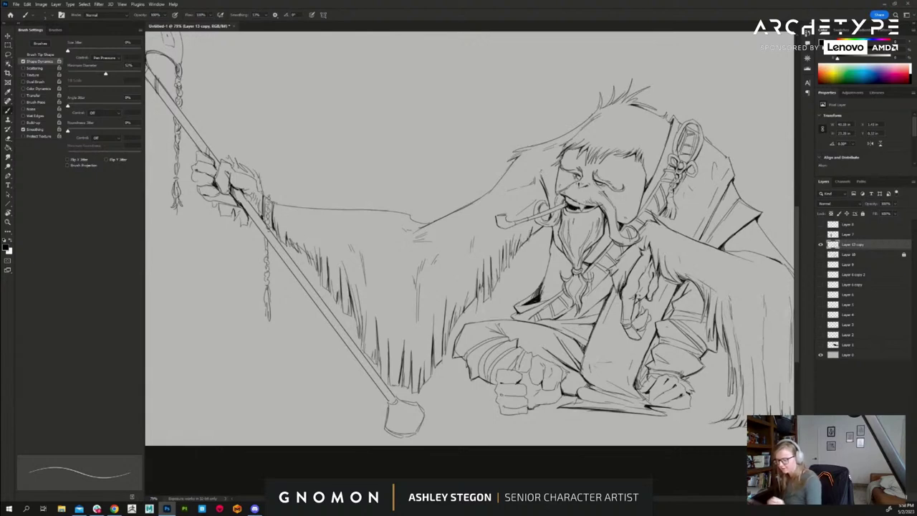
- Add line weight to the toe creases and undersides of both feet
left_click_drag(748, 263, 719, 266)
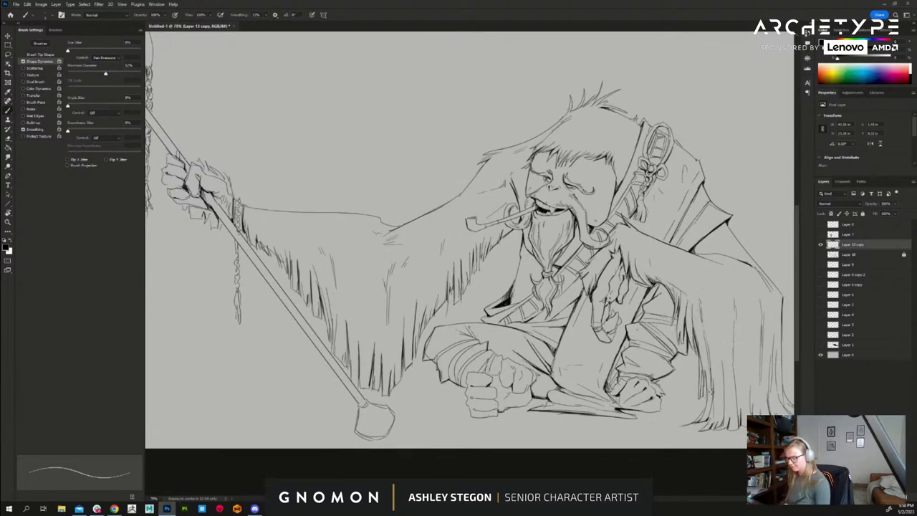
left_click_drag(667, 417, 675, 417)
left_click_drag(676, 417, 681, 380)
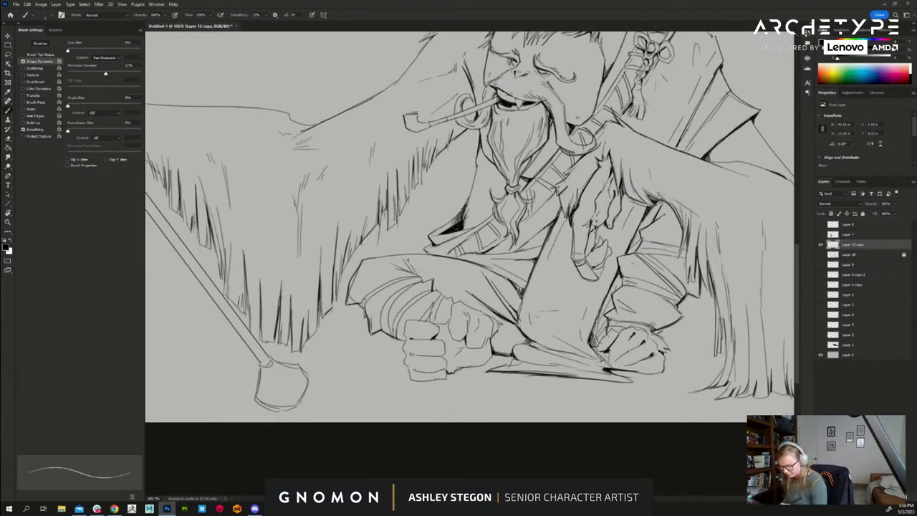
left_click_drag(625, 343, 609, 364)
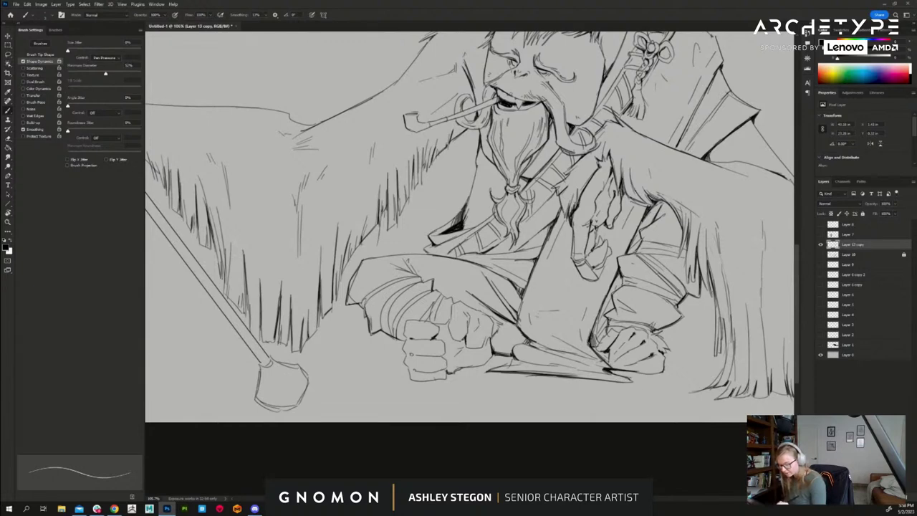
left_click_drag(496, 338, 491, 349)
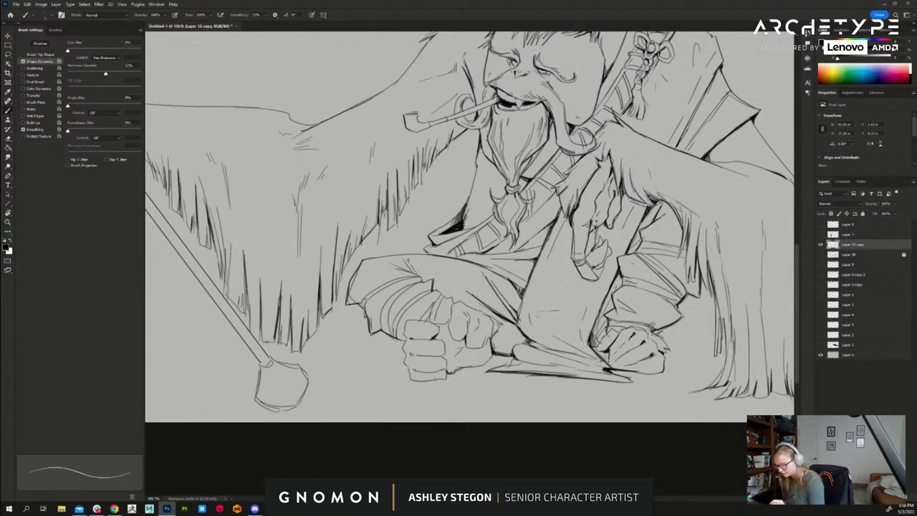
left_click_drag(468, 320, 467, 332)
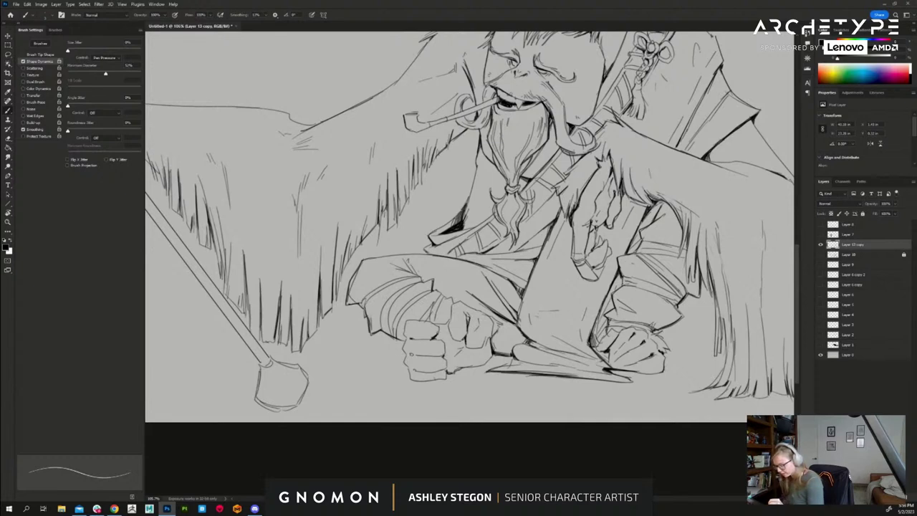
left_click_drag(464, 367, 492, 355)
- Darken the trouser folds at the bent knee and cuff, and the shadow line between the toes below
mouse_move(443, 296)
left_mouse_down()
mouse_move(435, 313)
mouse_move(414, 305)
left_mouse_up()
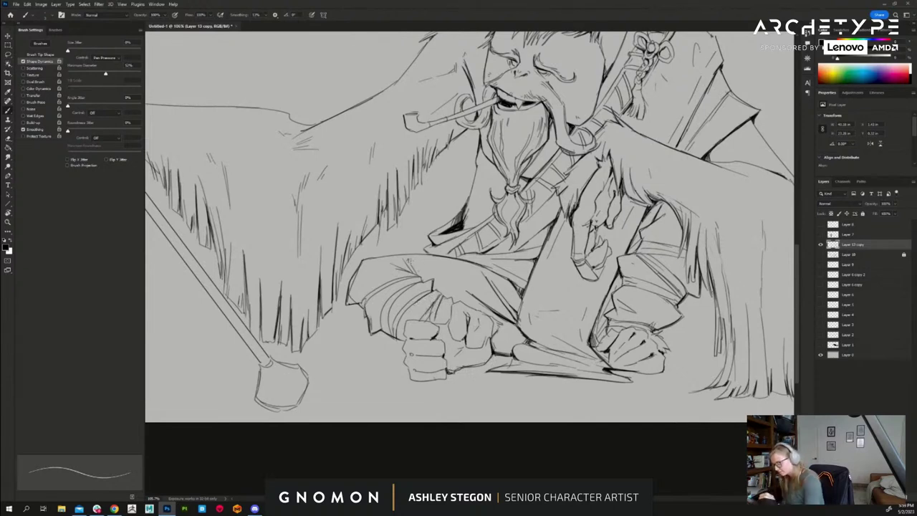
mouse_move(412, 257)
left_mouse_down()
mouse_move(391, 275)
mouse_move(402, 271)
left_mouse_up()
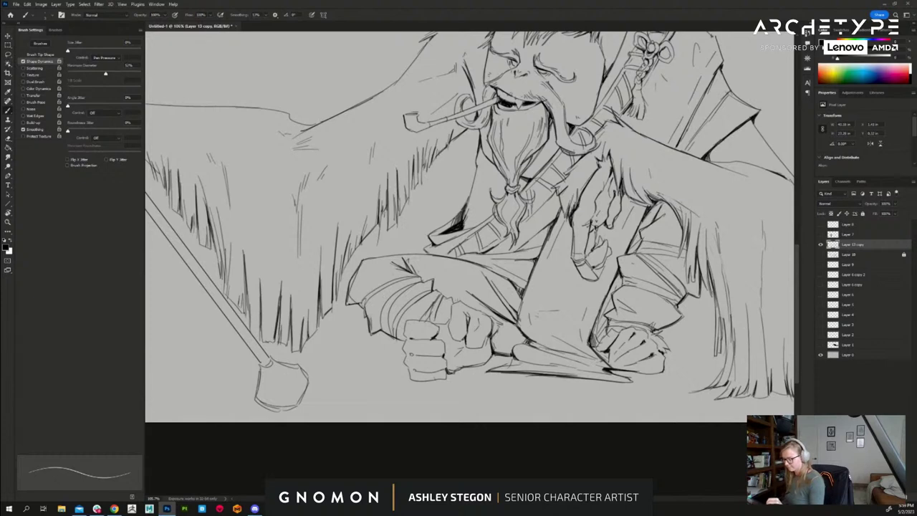
left_click_drag(452, 306, 453, 342)
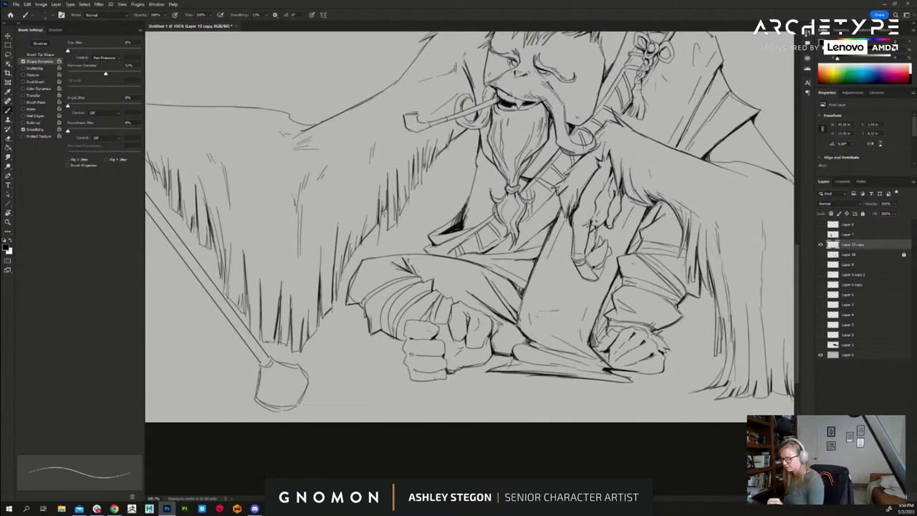
- Draw small toenails on the toes of both feet
left_click_drag(408, 321, 409, 350)
left_click_drag(406, 342, 415, 380)
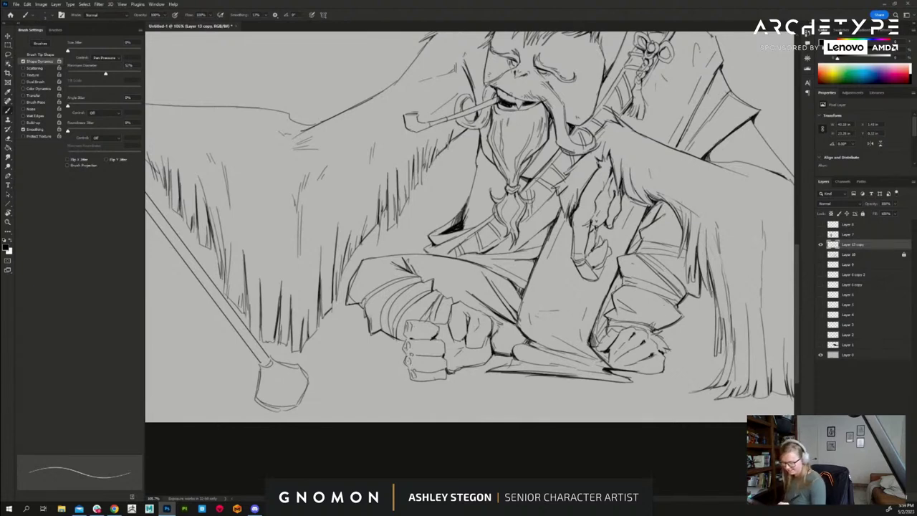
left_click_drag(664, 358, 657, 369)
left_click_drag(644, 331, 599, 344)
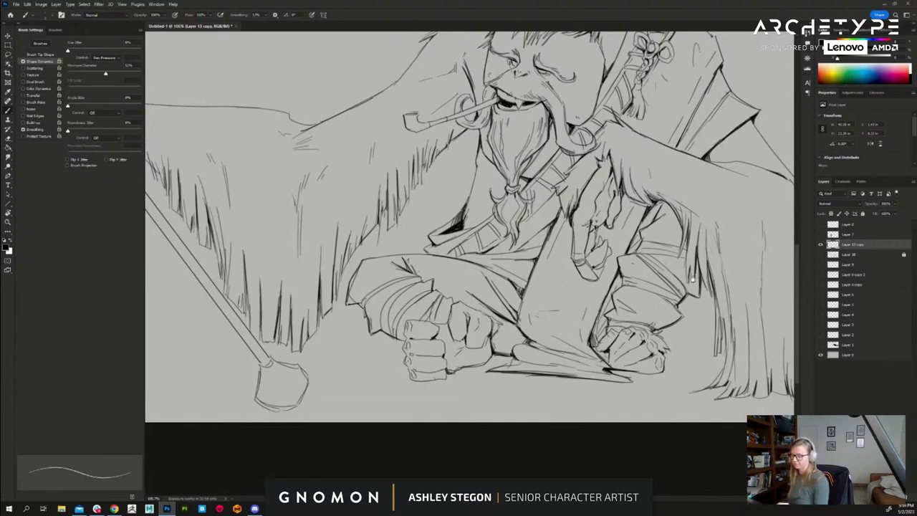
- Reinforce the back edge of the robe and darken the small fur strands beside the lower staff shaft
mouse_move(596, 154)
left_mouse_down()
mouse_move(558, 221)
mouse_move(619, 236)
left_mouse_up()
mouse_move(739, 154)
left_mouse_down()
mouse_move(674, 163)
mouse_move(668, 172)
mouse_move(702, 216)
left_mouse_up()
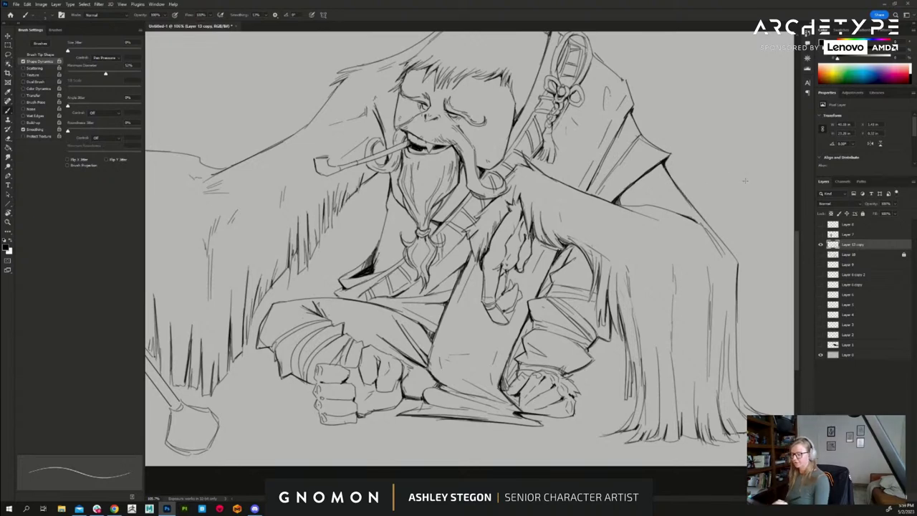
left_click_drag(708, 363, 687, 375)
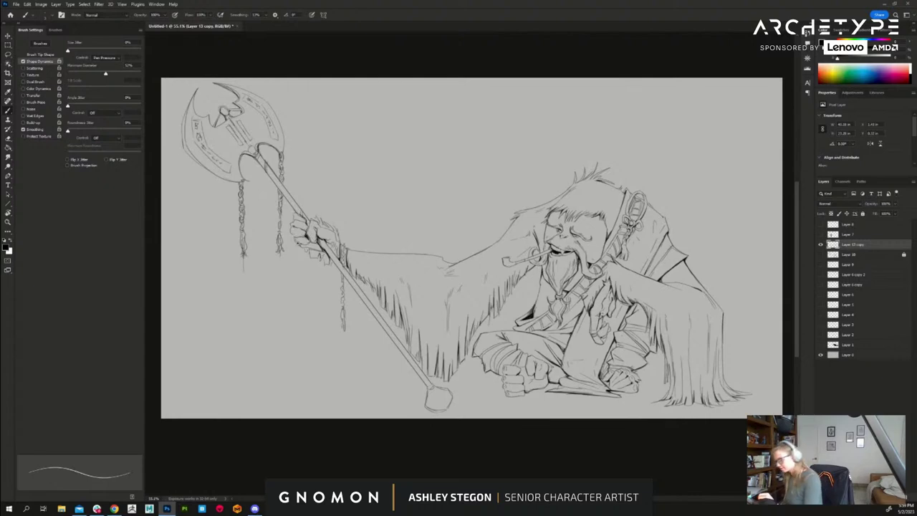
scroll(304, 255, "up", 2)
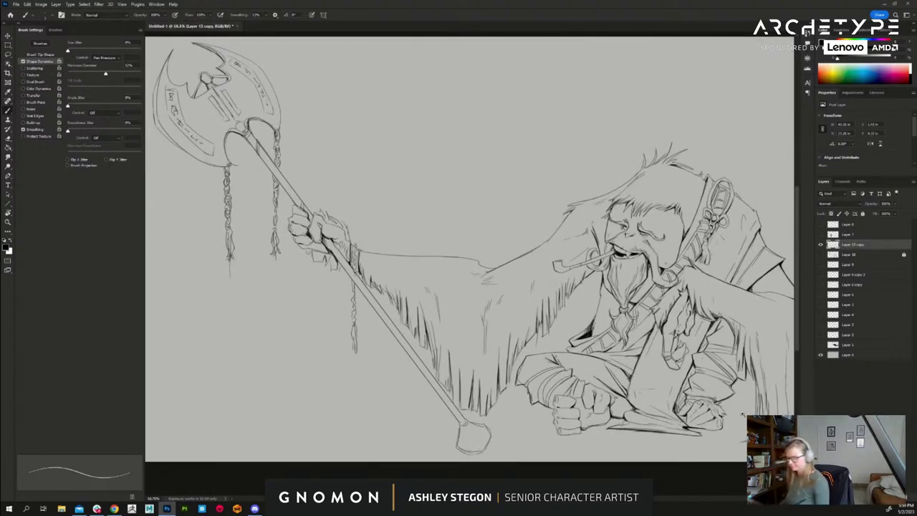
scroll(756, 403, "down", 3)
left_click_drag(740, 418, 658, 393)
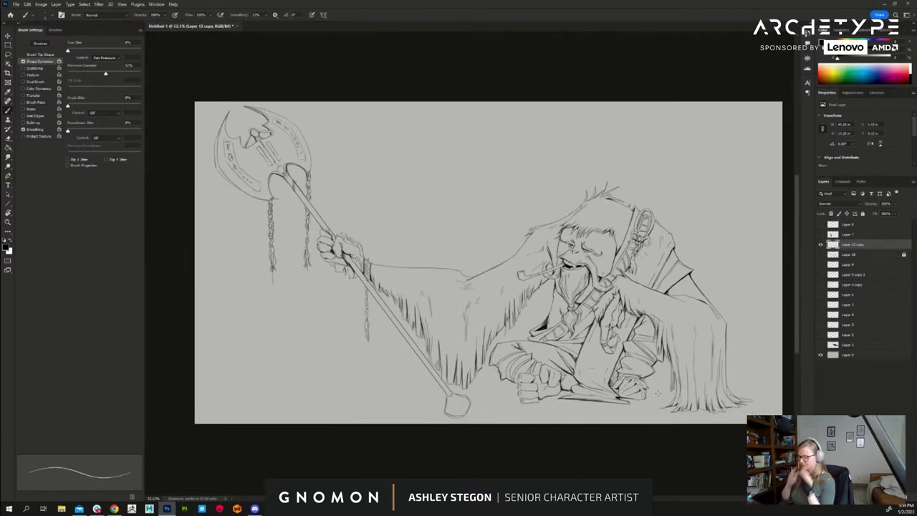
scroll(683, 390, "up", 4)
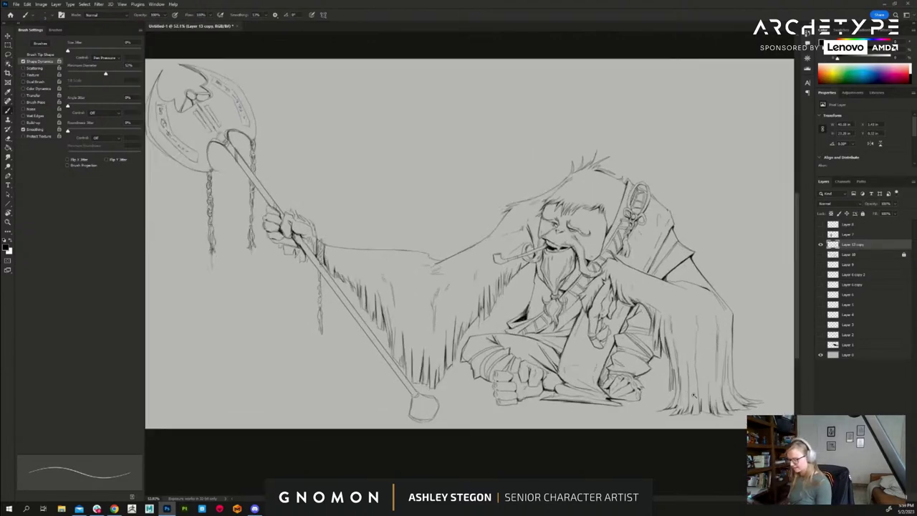
scroll(711, 327, "down", 2)
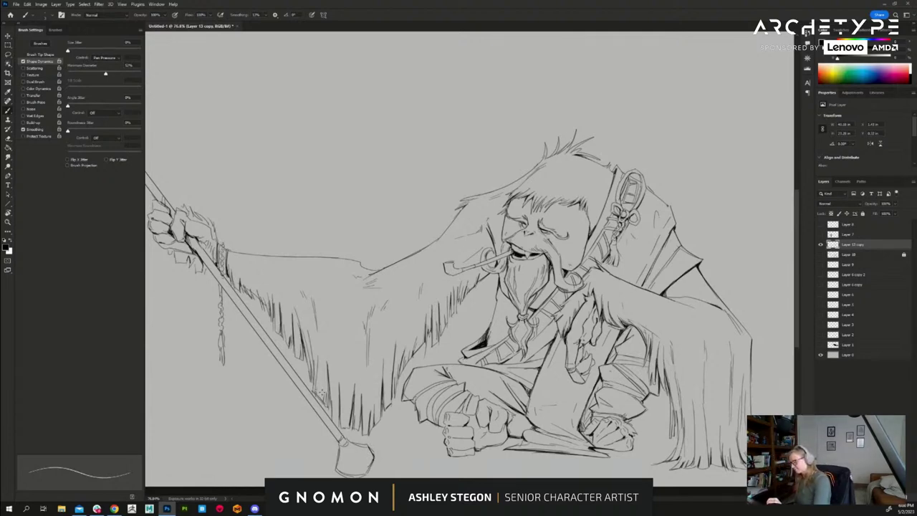
left_click_drag(320, 390, 327, 399)
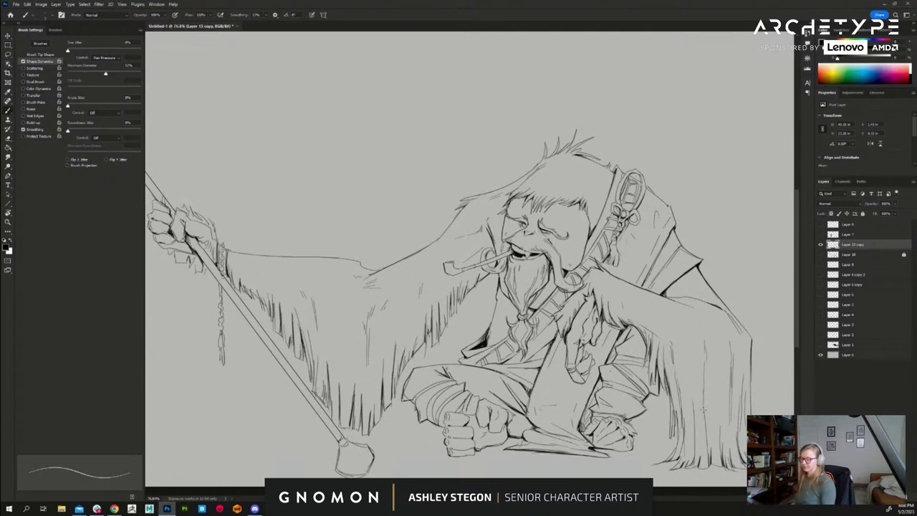
scroll(730, 429, "down", 3)
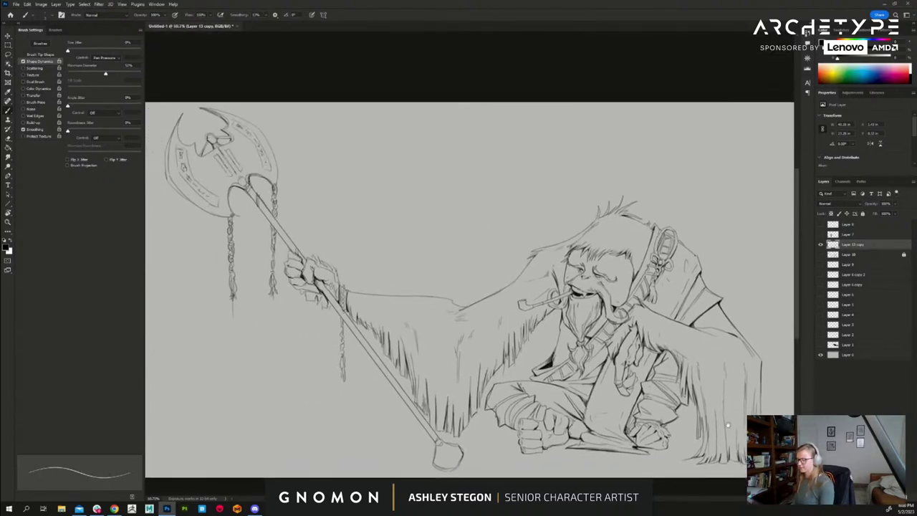
left_click_drag(721, 428, 708, 419)
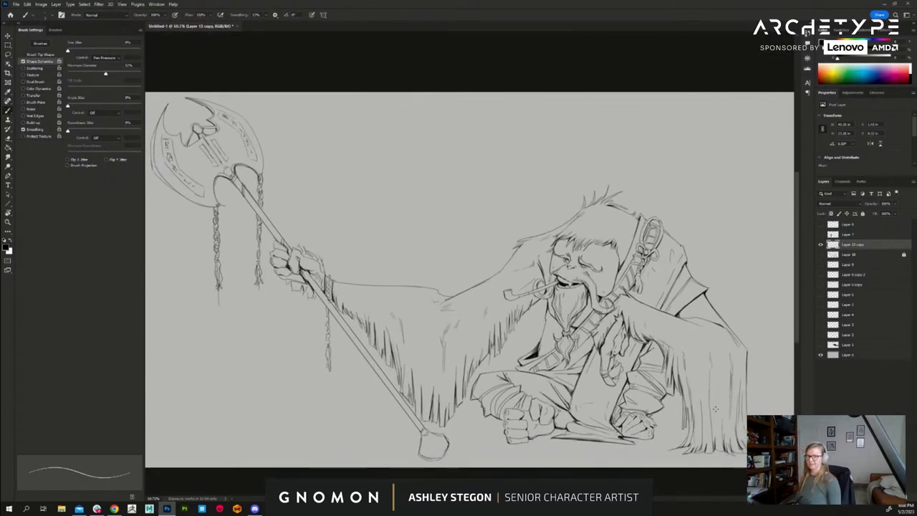